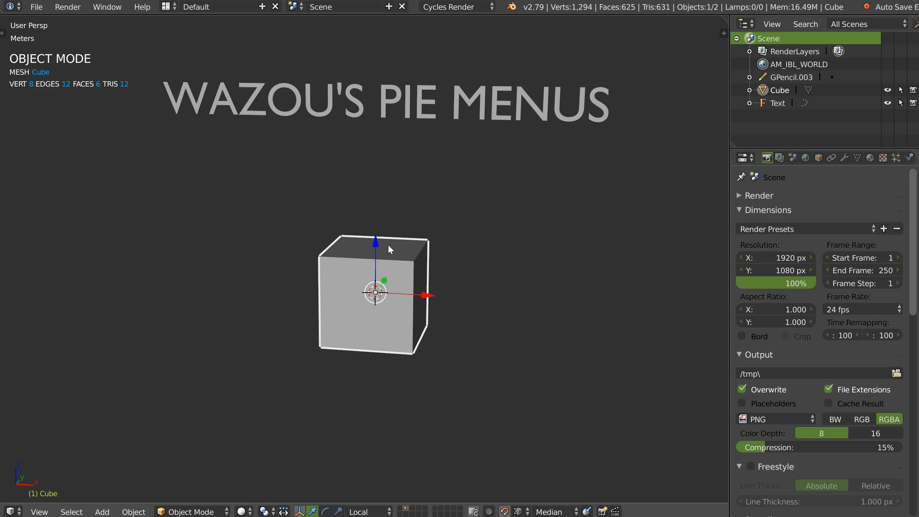
Switch the cube to Edit Mode with face selection, return it to Object Mode, and re-enter Edit Mode
middle_click_drag(340, 221, 336, 228)
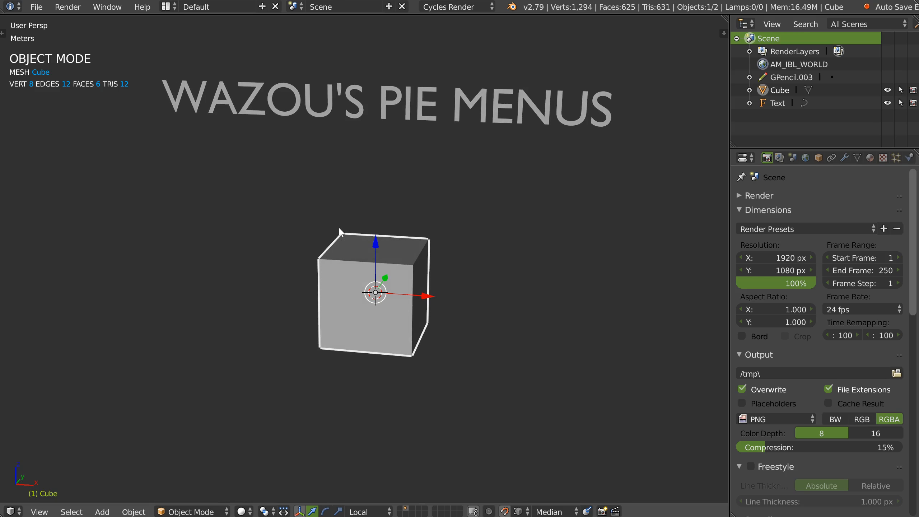
key("Tab")
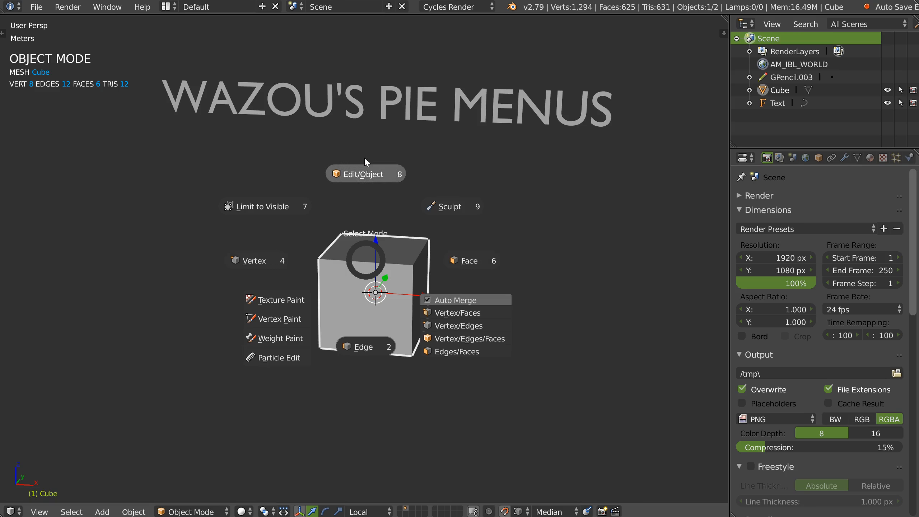
left_click(474, 260)
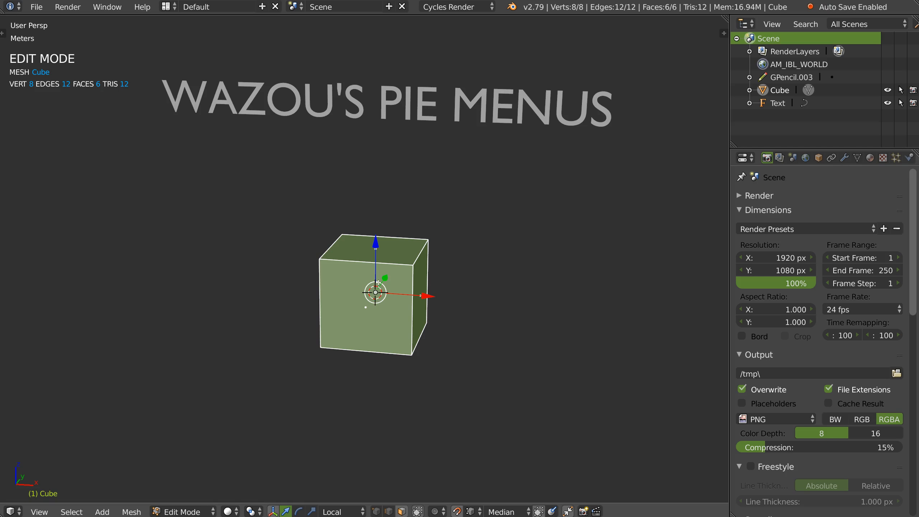
key("Tab")
left_click(370, 339)
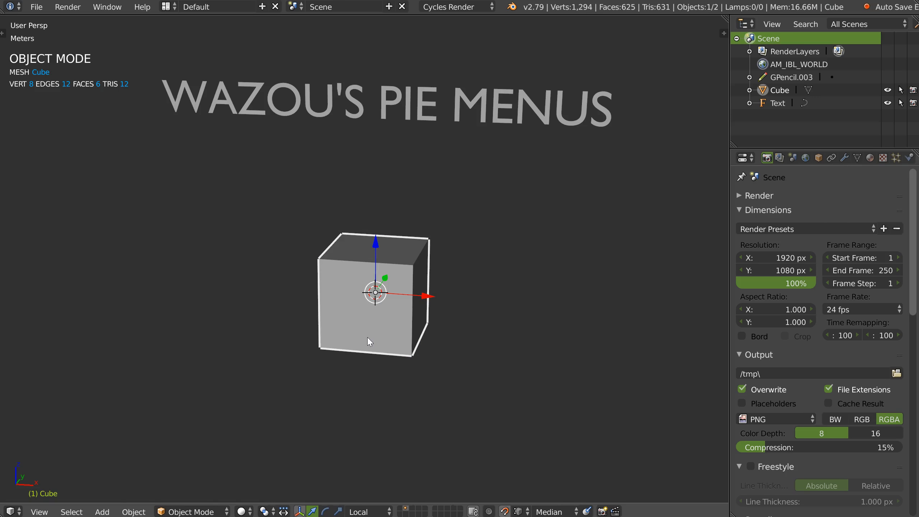
key("Tab")
key("Tab")
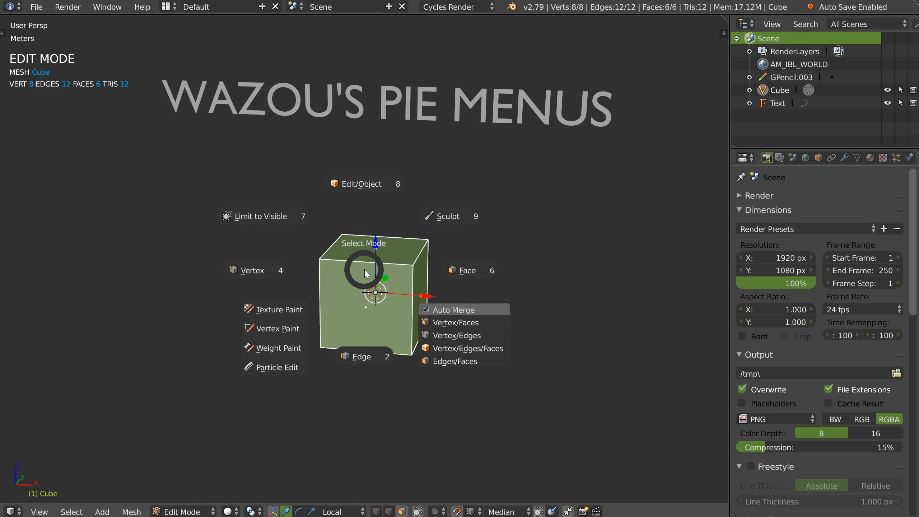
key("Escape")
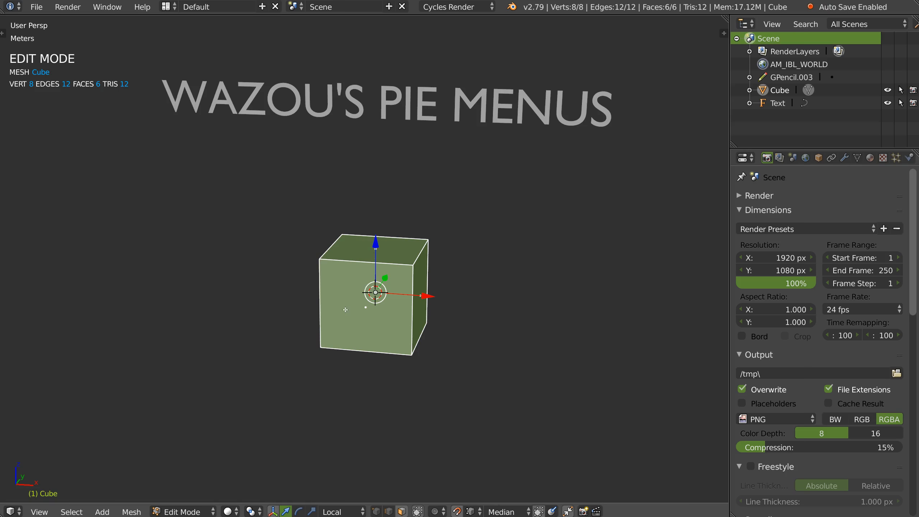
Cycle the cube's mesh selection mode through vertex, edge and face, ending in vertex selection
key("ctrl+Tab")
left_click(303, 308)
key("Tab")
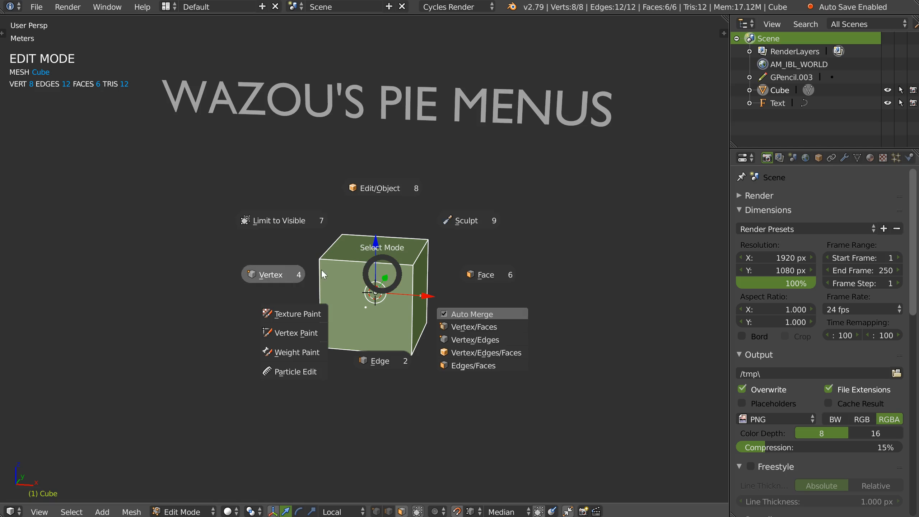
left_click(285, 274)
key("Tab")
left_click(376, 356)
key("Tab")
left_click(478, 267)
key("Tab")
left_click(242, 271)
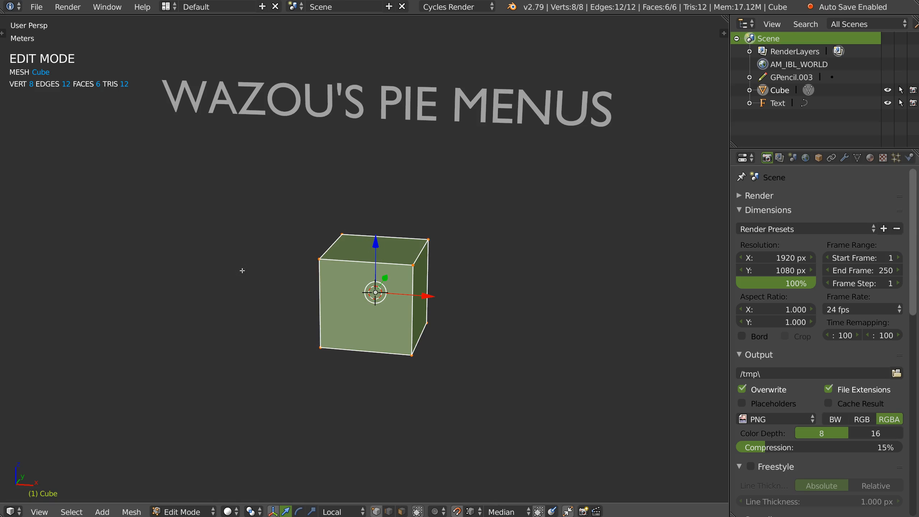
Re-enter Edit Mode with combined Vertex/Edges/Faces selection and pick different cube elements, ending with the front face's upper-right vertex
key("Tab")
key("Tab")
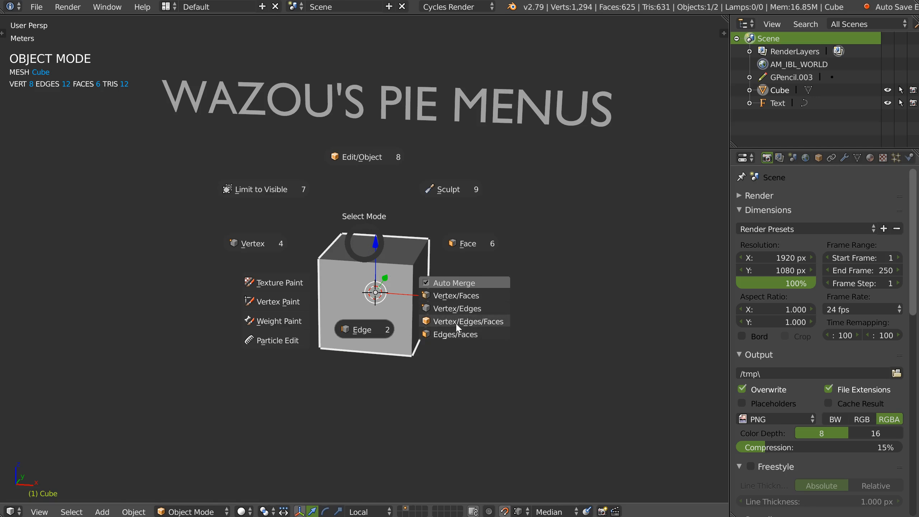
left_click(471, 319)
right_click(353, 262)
right_click(393, 248)
right_click(413, 265)
Toggle the Limit to Visible selection option off and back on for the cube
key("Tab")
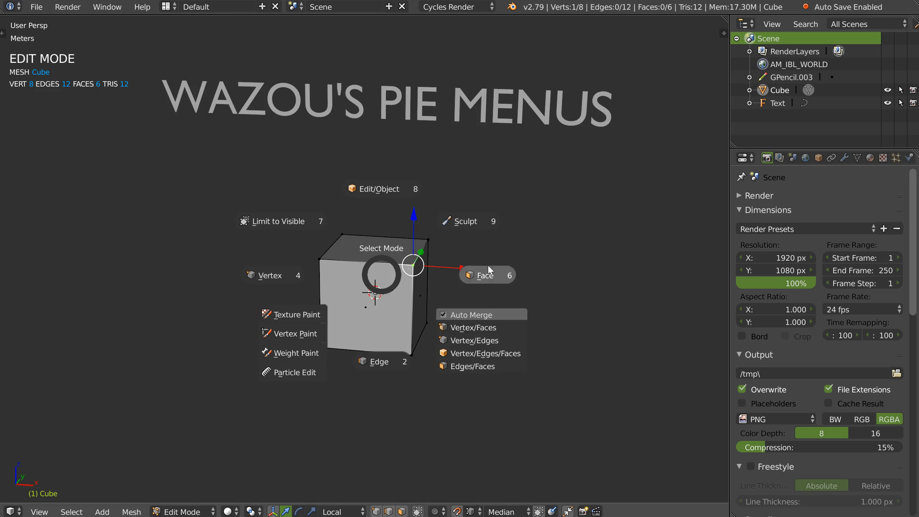
left_click(270, 221)
middle_click_drag(308, 222, 292, 219)
key("Tab")
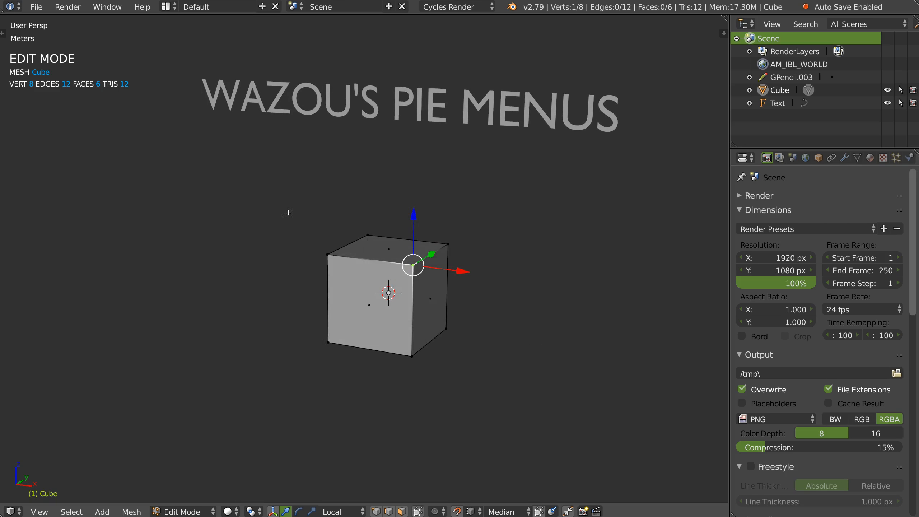
middle_click_drag(380, 307, 345, 276)
key("Tab")
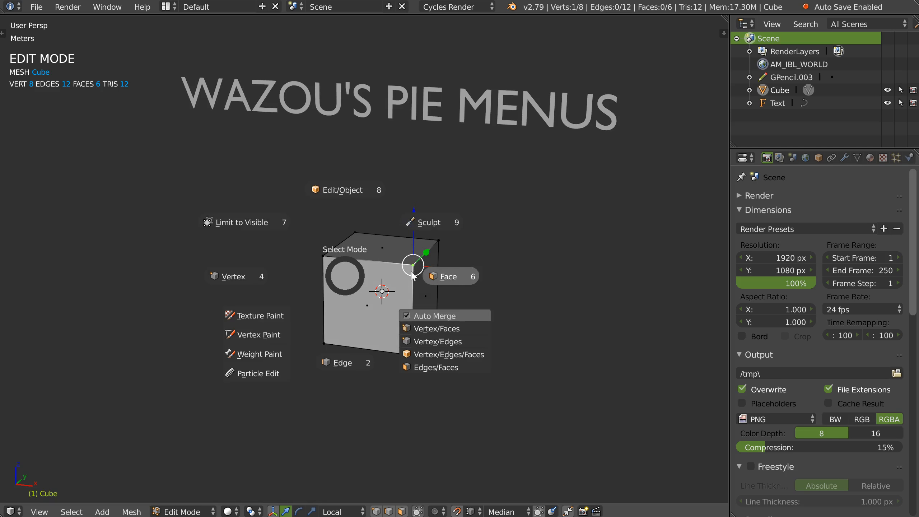
key("Escape")
key("Tab")
key("Escape")
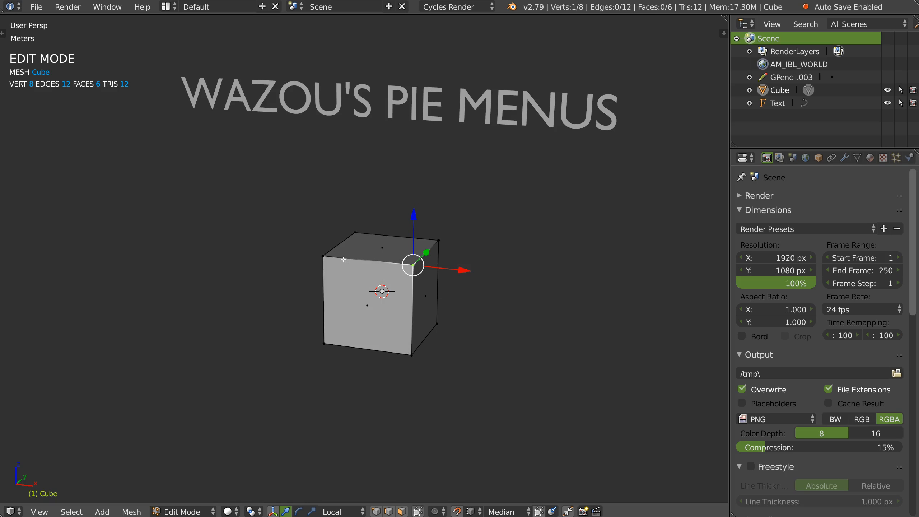
Move the selected corner vertex freely inward, toward the middle of the cube's upper front edge
key("g")
left_click(379, 270)
key("Tab")
key("Escape")
Set the snapping type to Vertex and snap the selected vertex onto the front face's upper-left corner to merge them
key("shift+Tab")
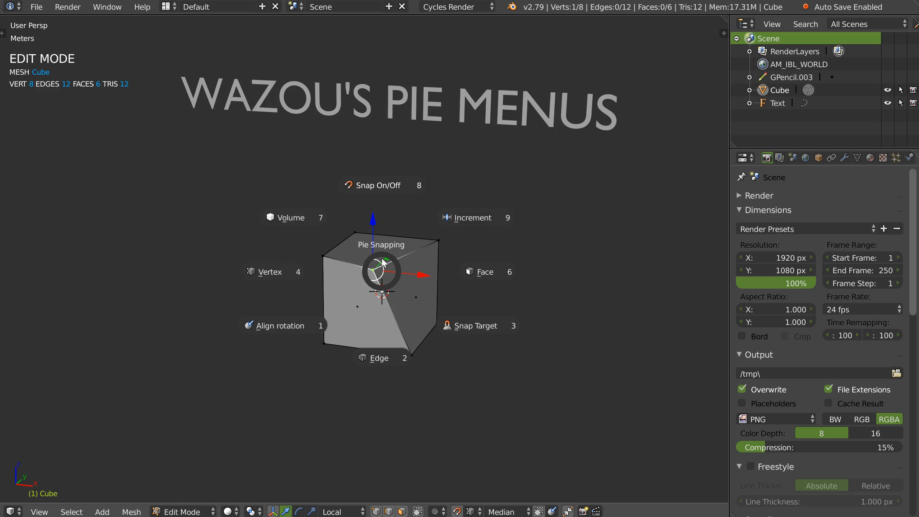
left_click(270, 280)
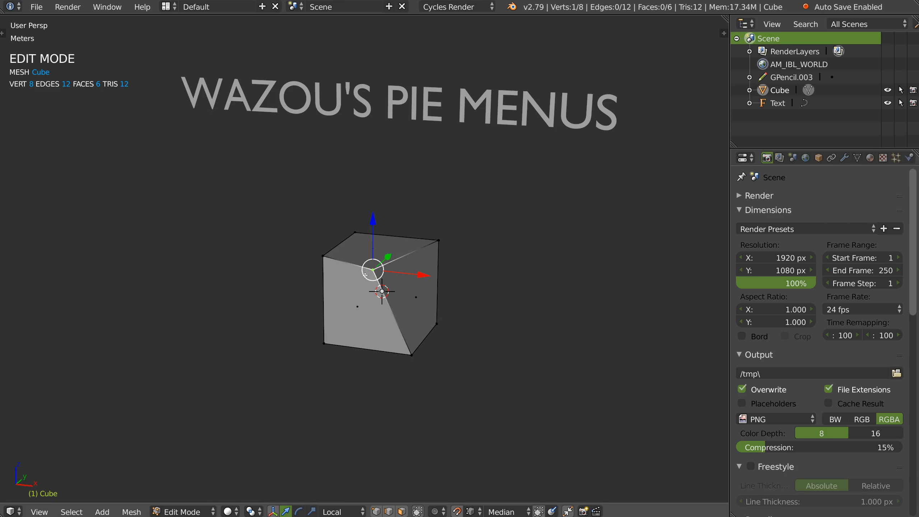
key("g")
left_click(323, 256)
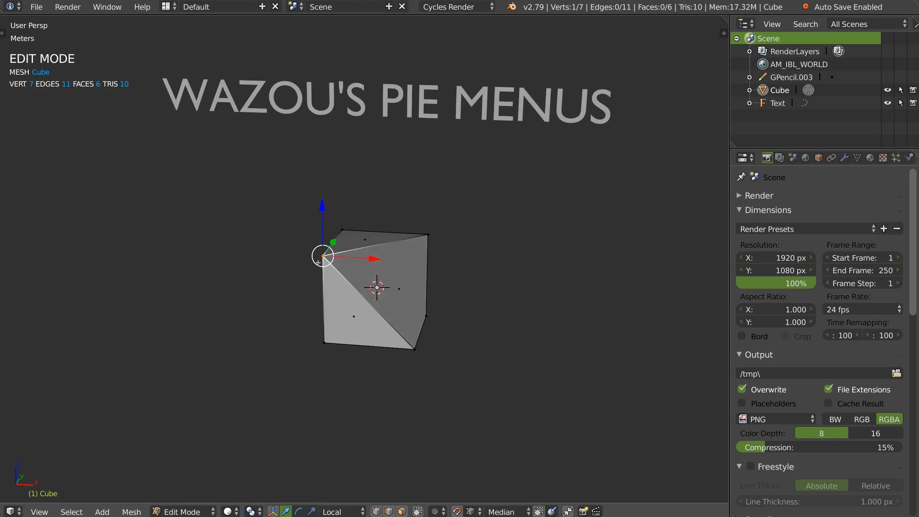
Turn off Auto Merge and snap the upper rear-right vertex onto the upper rear-left vertex
scroll(323, 255, "up", 3)
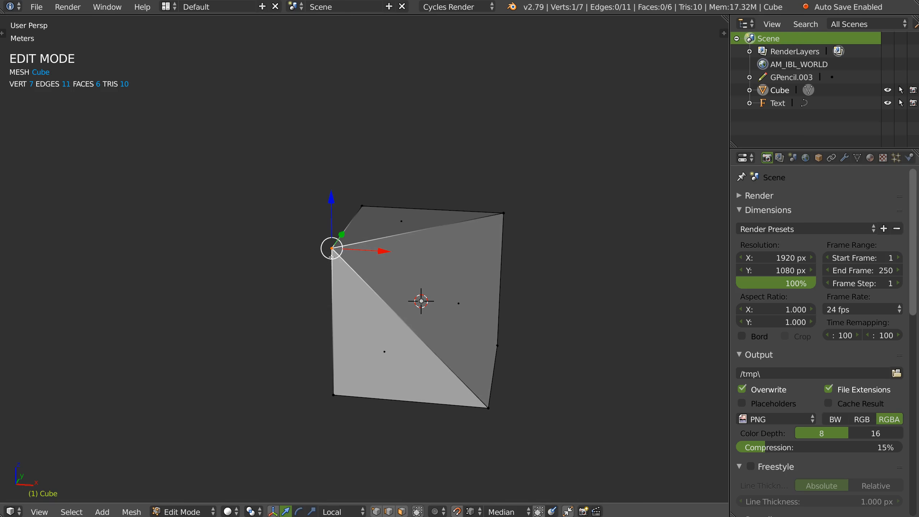
middle_click_drag(389, 224, 345, 249, "shift")
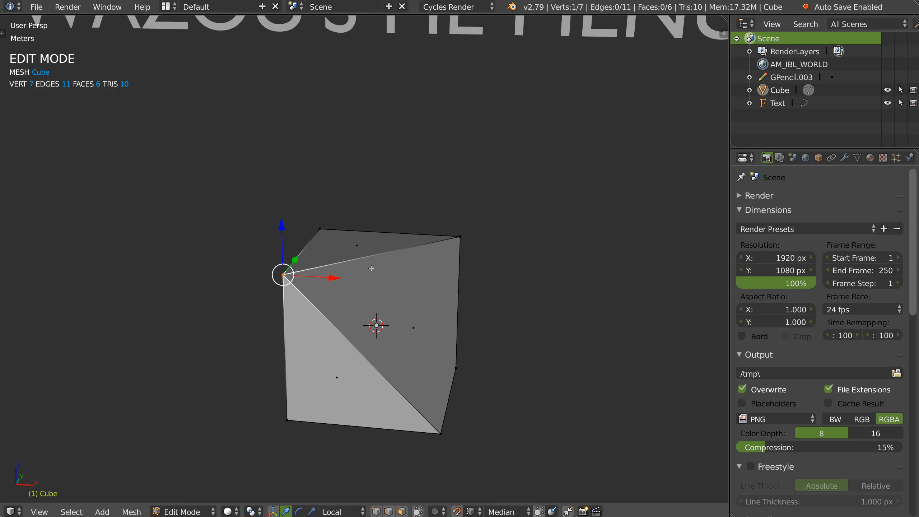
key("Tab")
right_click_drag(464, 238, 321, 230)
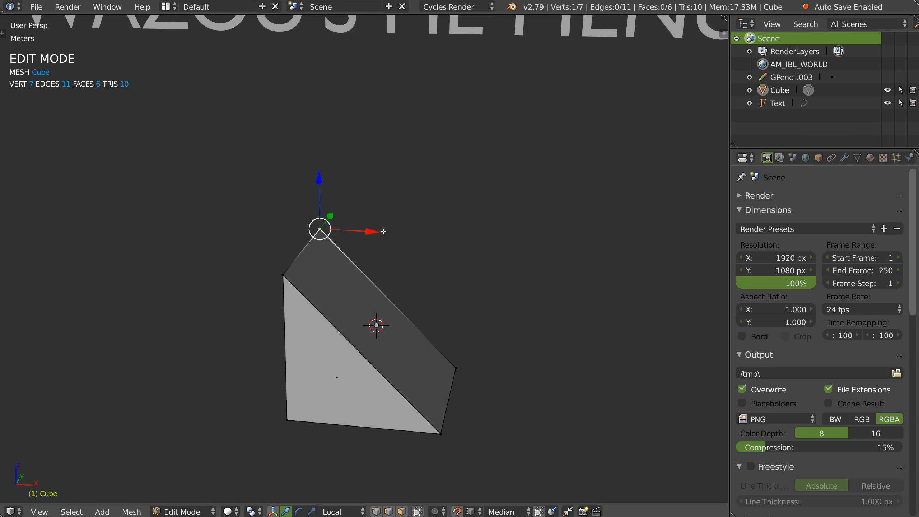
Turn Auto Merge back on and snap the selected vertex onto the coincident rear vertex to merge them
middle_click_drag(354, 257, 297, 260)
scroll(297, 260, "up", 5)
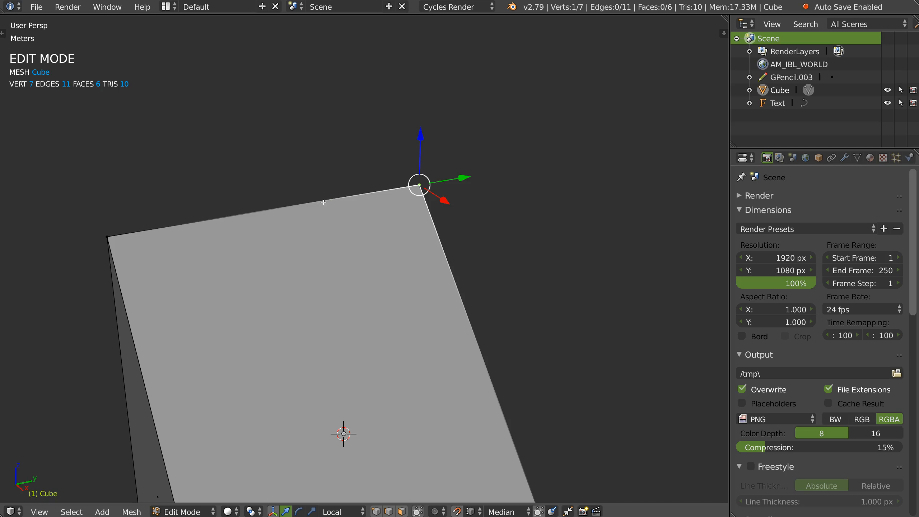
scroll(395, 176, "down", 2)
middle_click_drag(352, 191, 384, 207)
scroll(399, 207, "down", 2)
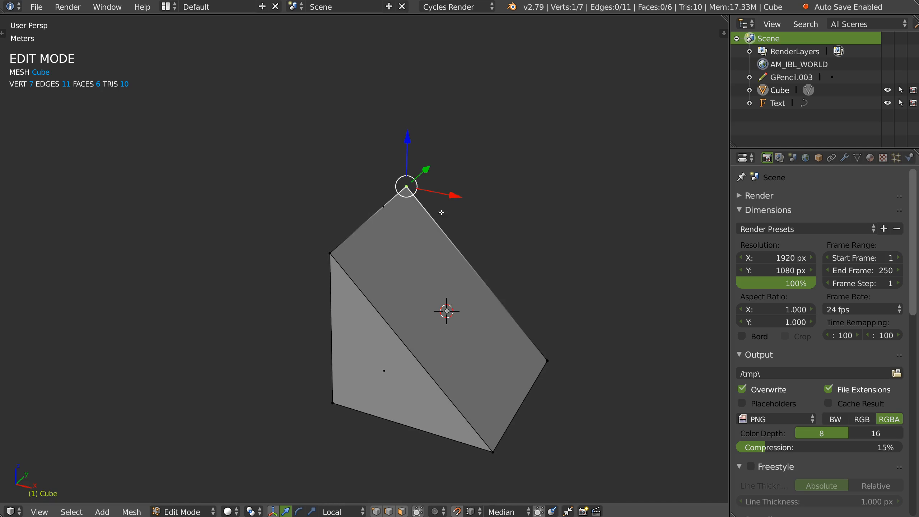
middle_click_drag(441, 211, 408, 225, "shift")
scroll(355, 228, "up", 2)
key("Tab")
left_click(416, 271)
key("g")
left_click(381, 193)
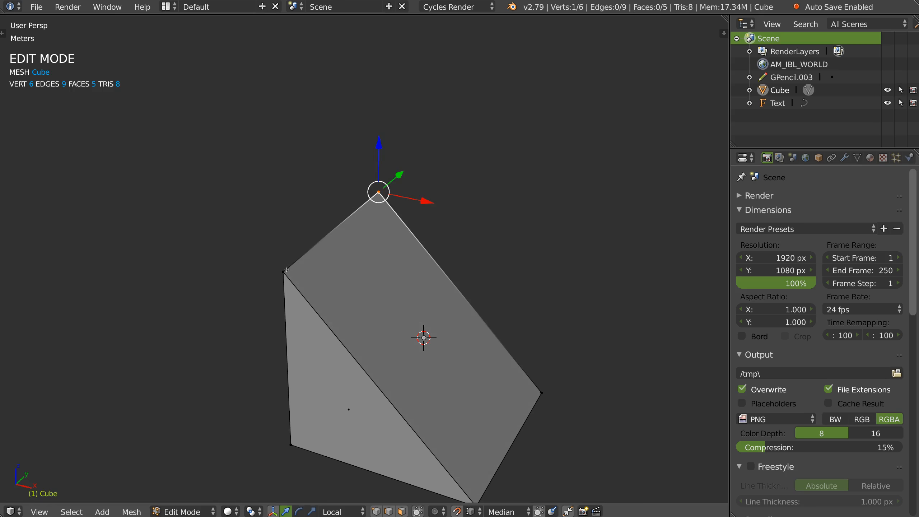
Return the wedge-shaped mesh to Object Mode
scroll(398, 174, "down", 3)
key("Tab")
left_click(354, 170)
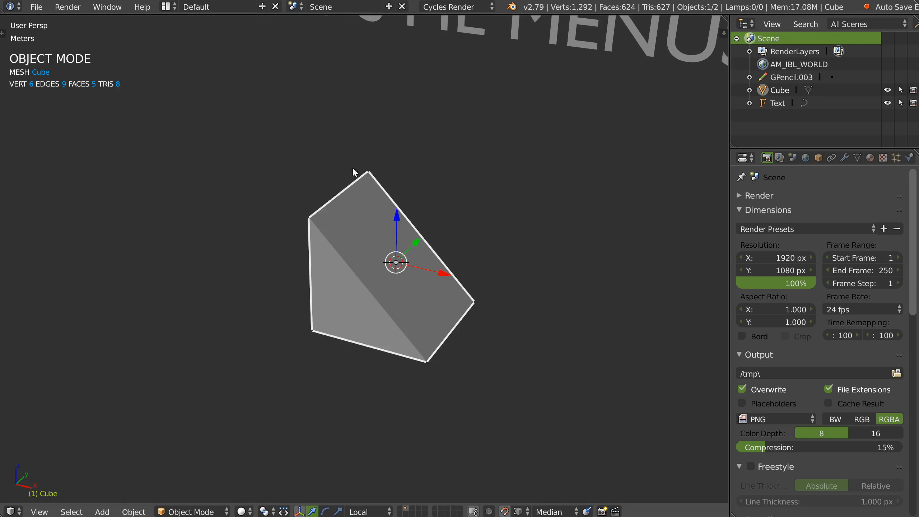
Switch the wedge to Sculpt Mode, then change it to Edit Mode
scroll(453, 177, "down", 4)
middle_click_drag(402, 253, 353, 266)
key("Tab")
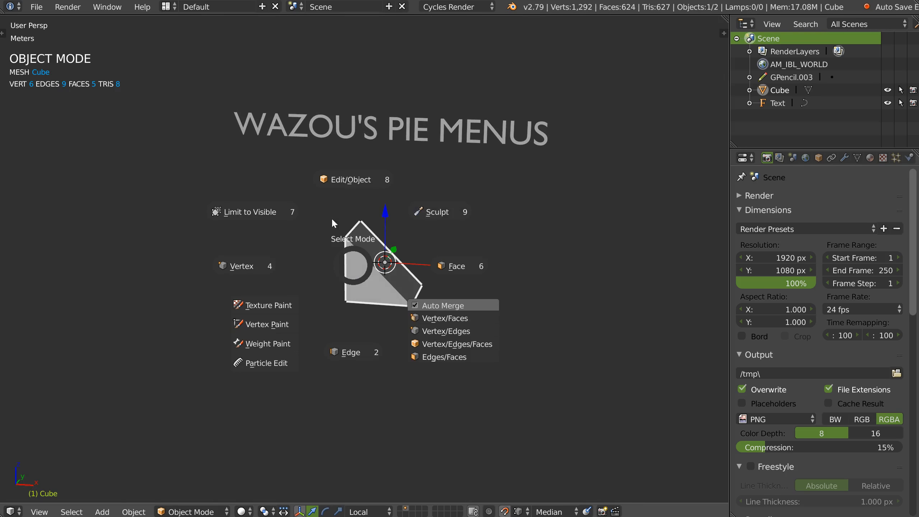
left_click(438, 212)
middle_click_drag(368, 283, 364, 284)
key("Tab")
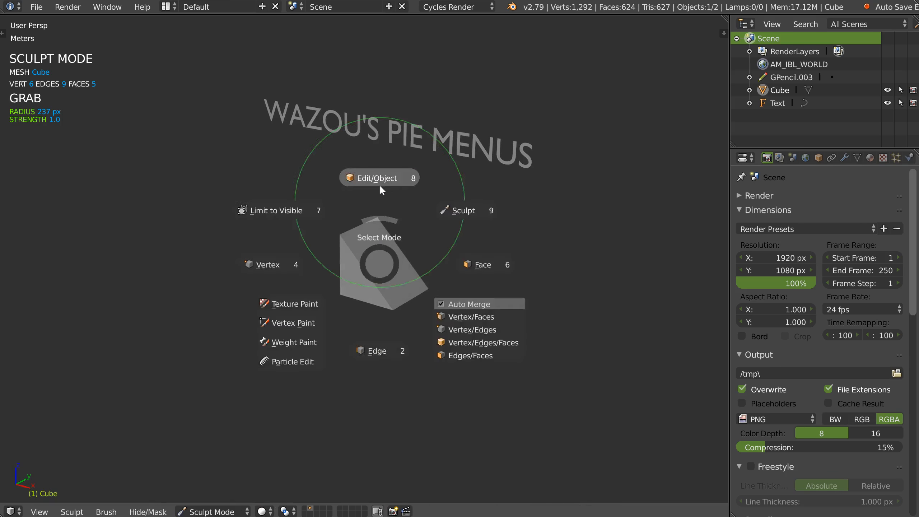
left_click(379, 183)
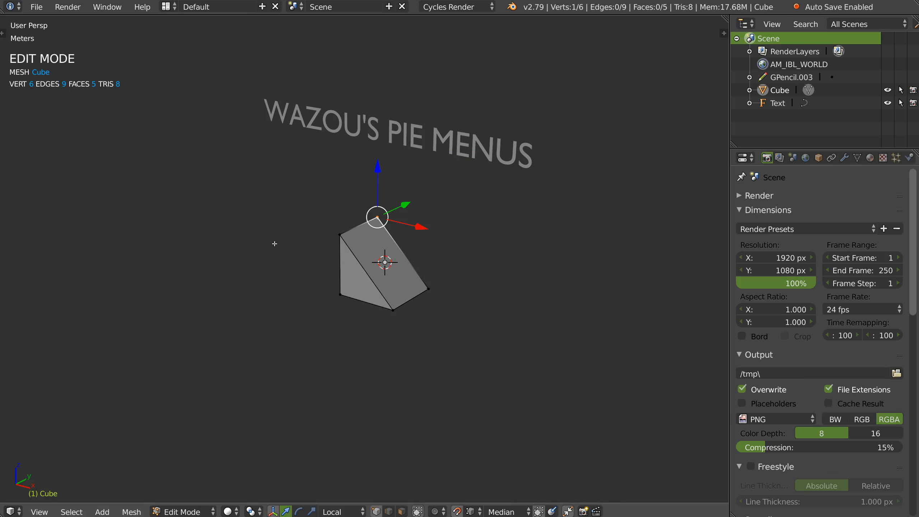
Deselect the whole mesh and switch the object to Texture Paint mode
key("a")
key("Tab")
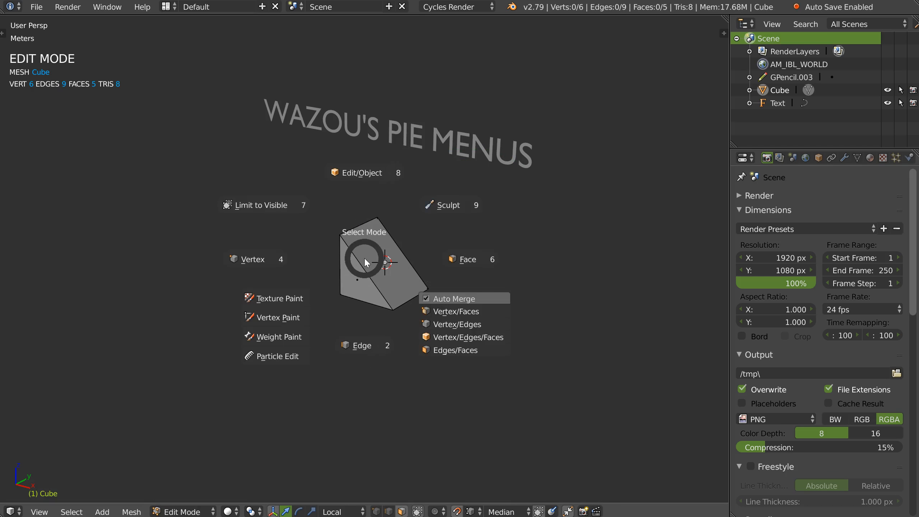
left_click(282, 299)
Leave the paint mode and return the object to Object Mode
key("Tab")
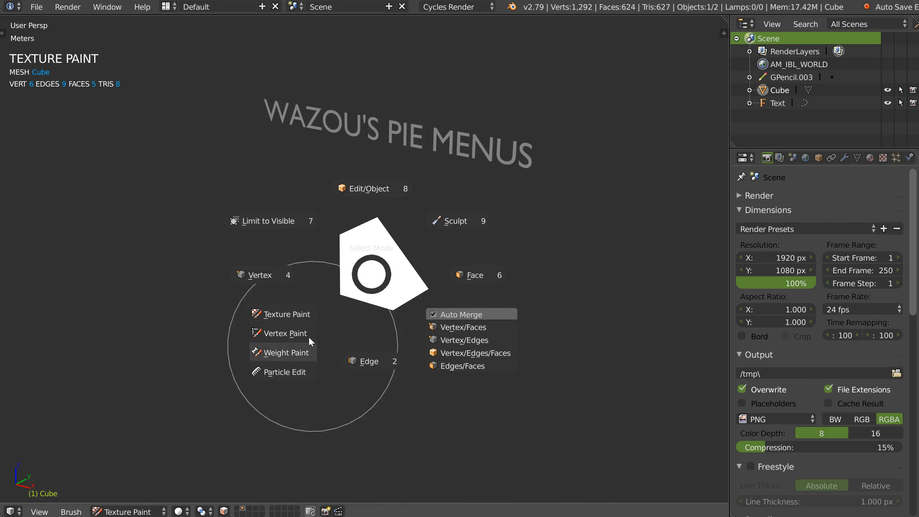
left_click(276, 207)
key("Tab")
middle_click_drag(401, 273, 404, 251)
left_click(385, 228)
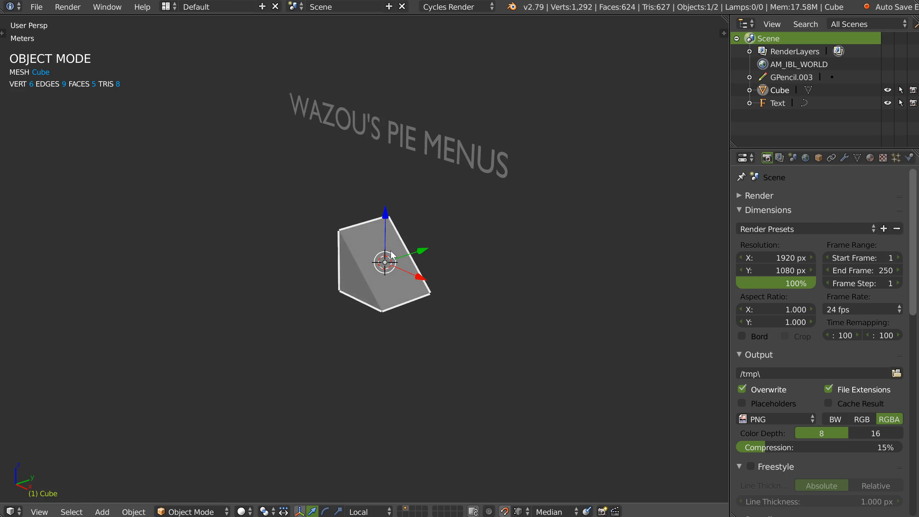
Enter Edit Mode on the wedge with vertex selection
key("Tab")
left_click(342, 249)
scroll(366, 270, "up", 3)
key("Tab")
left_click(271, 184)
middle_click_drag(270, 184, 281, 183)
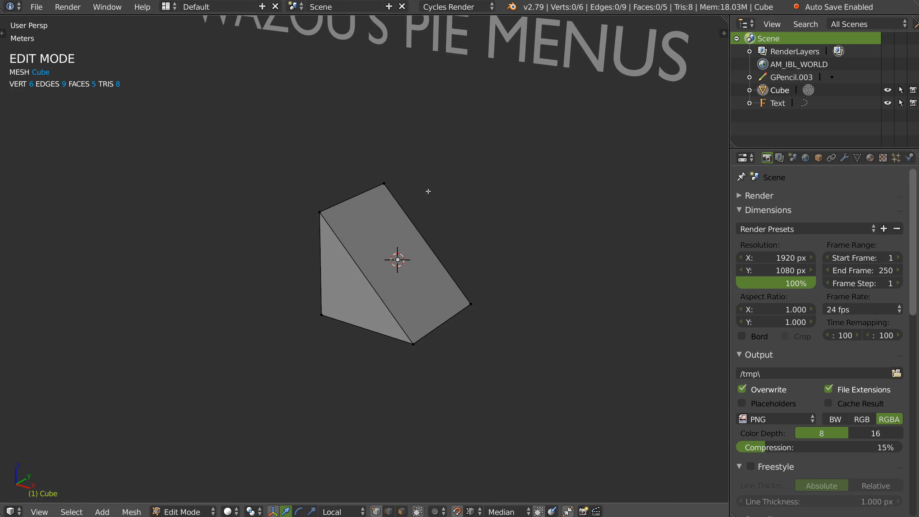
middle_click_drag(359, 251, 371, 251)
key("Tab")
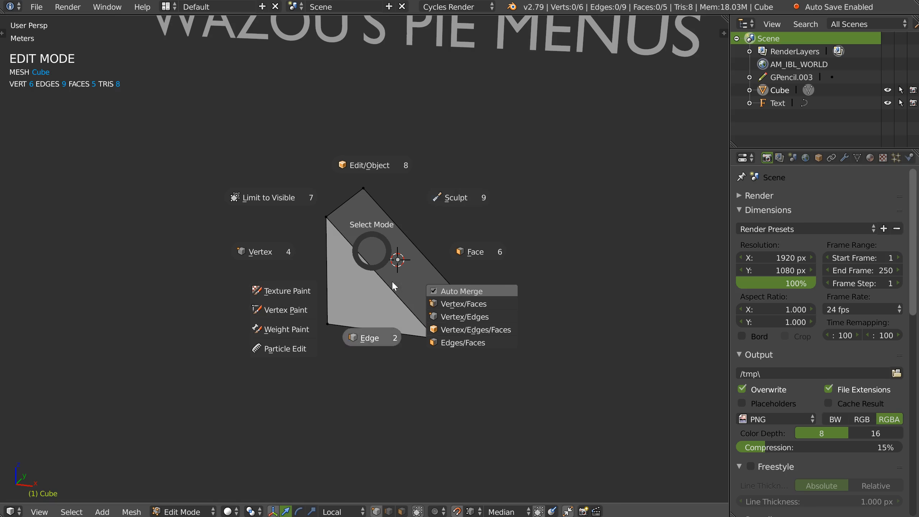
key("Escape")
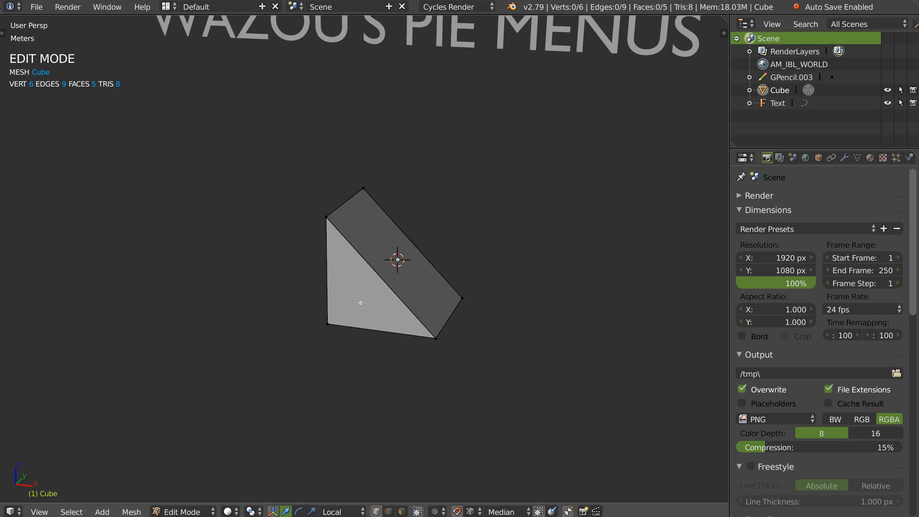
Apply Shade Smooth to the wedge mesh and then switch it to Shade Flat
middle_click_drag(351, 245, 355, 241)
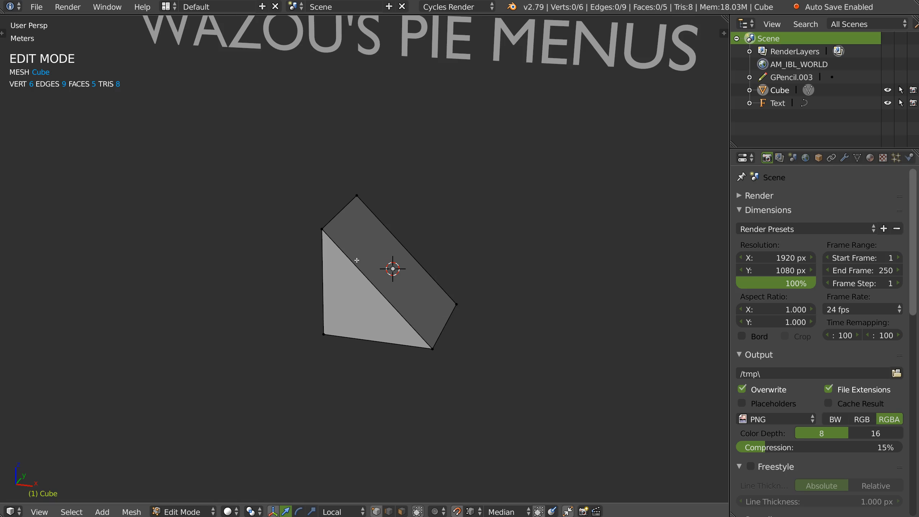
key("z")
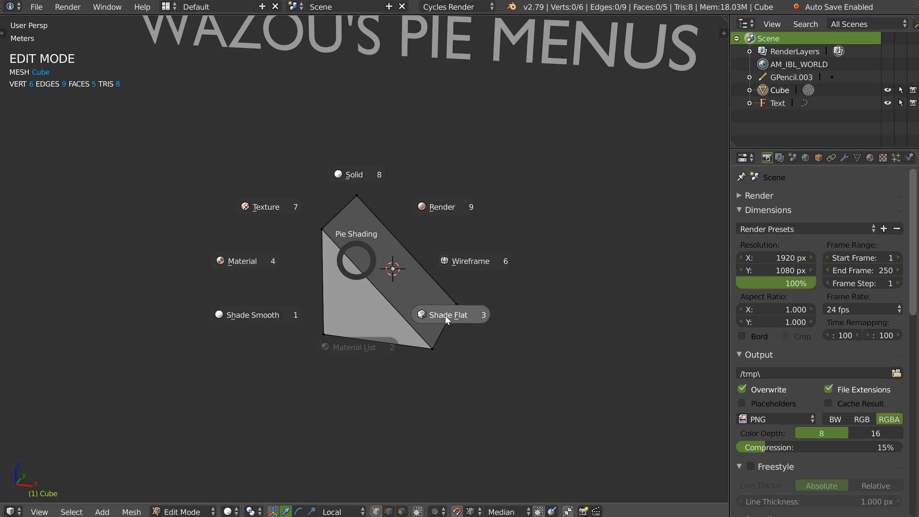
left_click(291, 301)
middle_click_drag(380, 296, 385, 276)
key("z")
left_click(461, 337)
key("z")
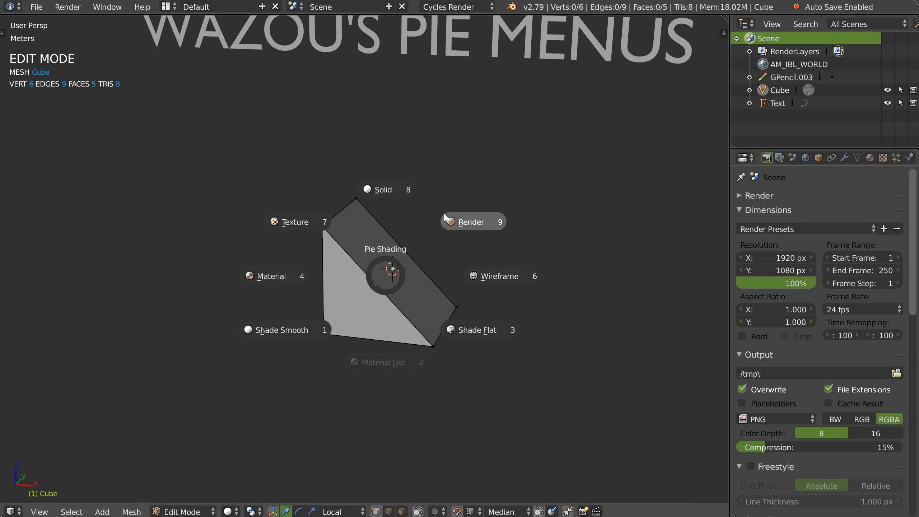
left_click(382, 235)
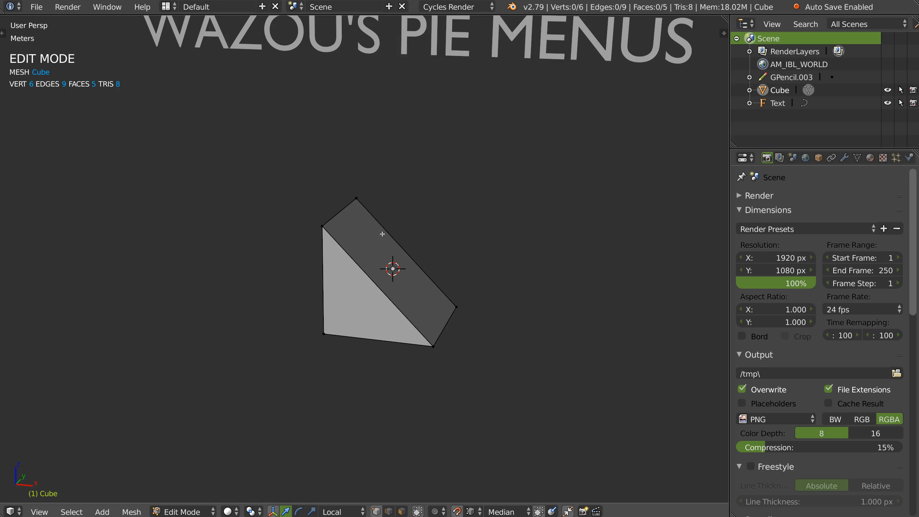
key("shift+z")
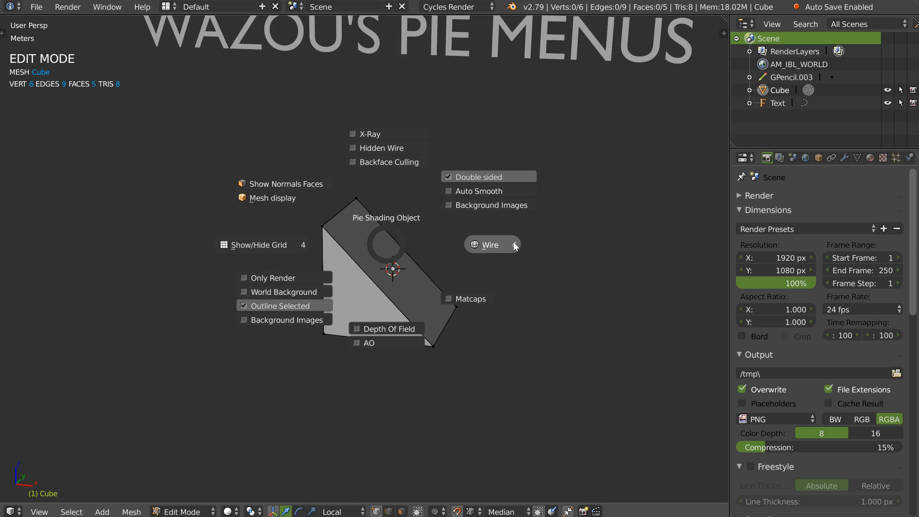
key("Escape")
Return the wedge to Object Mode and turn on its Wire display over the solid shading
key("Tab")
key("shift+z")
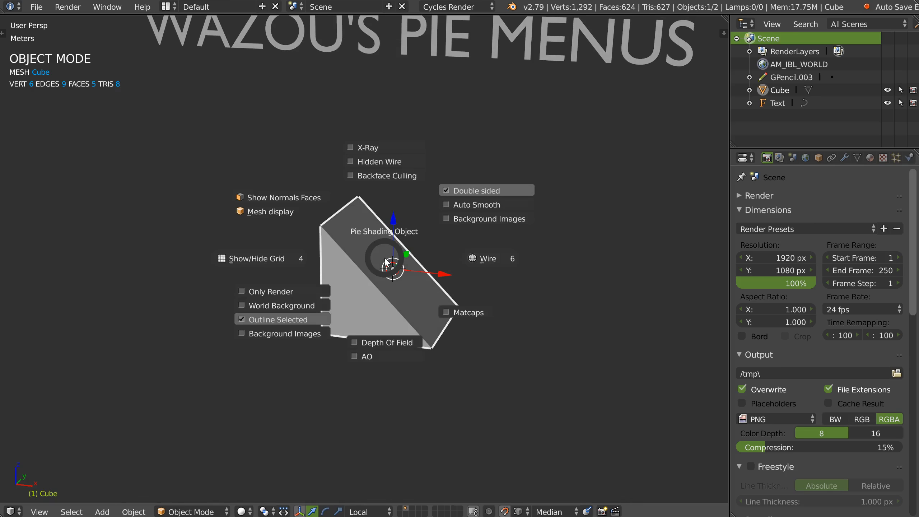
left_click(489, 262)
middle_click_drag(439, 277, 422, 267)
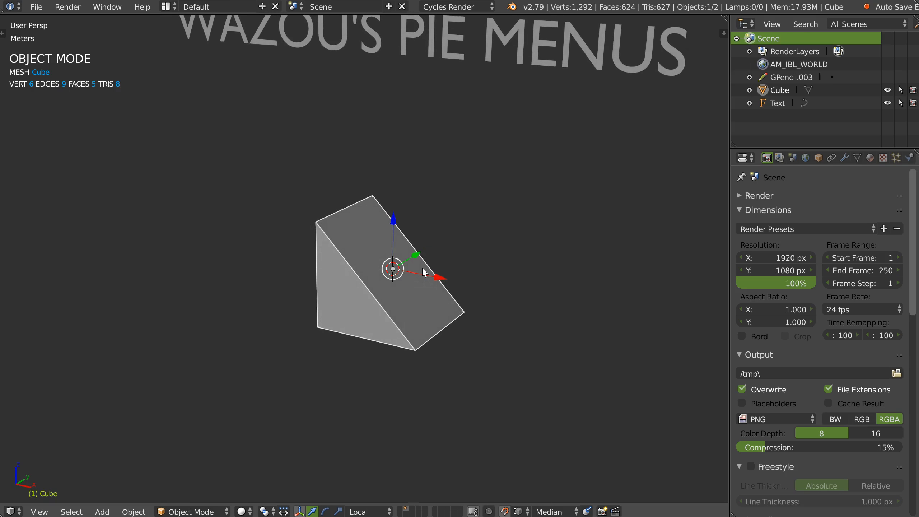
Deselect the wedge and try toggling its Wire display with nothing selected
key("a")
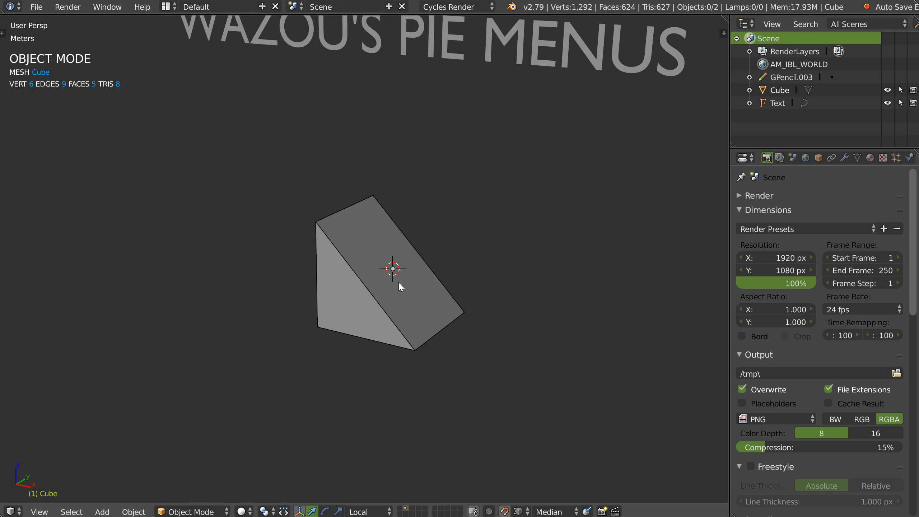
middle_click_drag(410, 318, 359, 293)
key("shift+z")
left_click(442, 290)
key("shift+z")
left_click(395, 282)
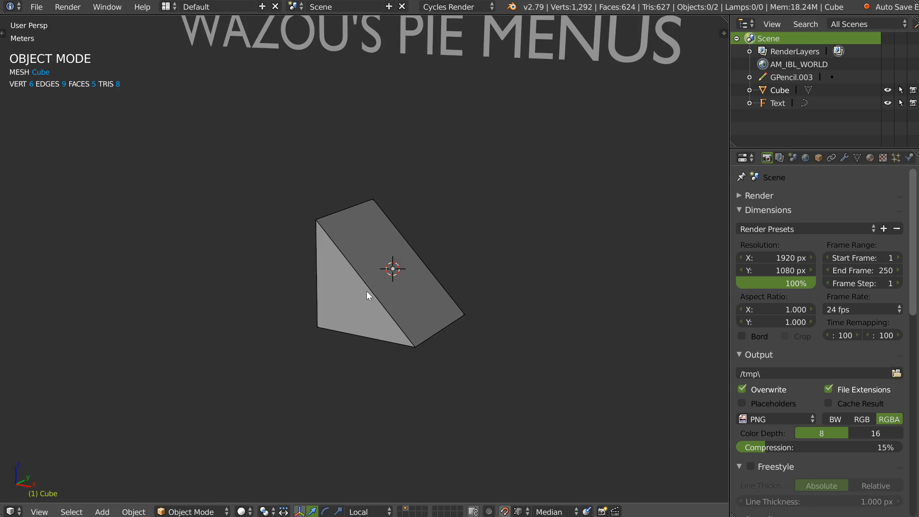
Reselect the wedge, enable Hidden Wire and view the mesh in Edit Mode
key("shift+z")
right_click(366, 292)
right_click(367, 293)
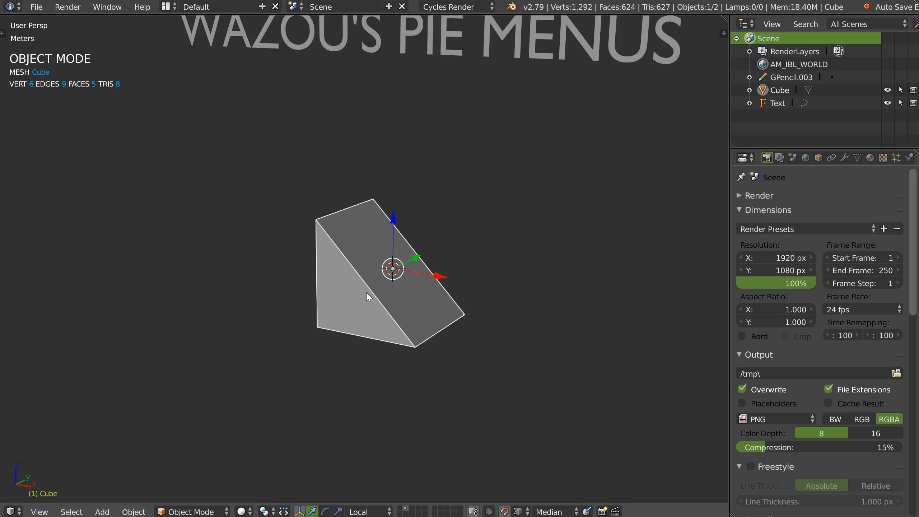
key("shift+z")
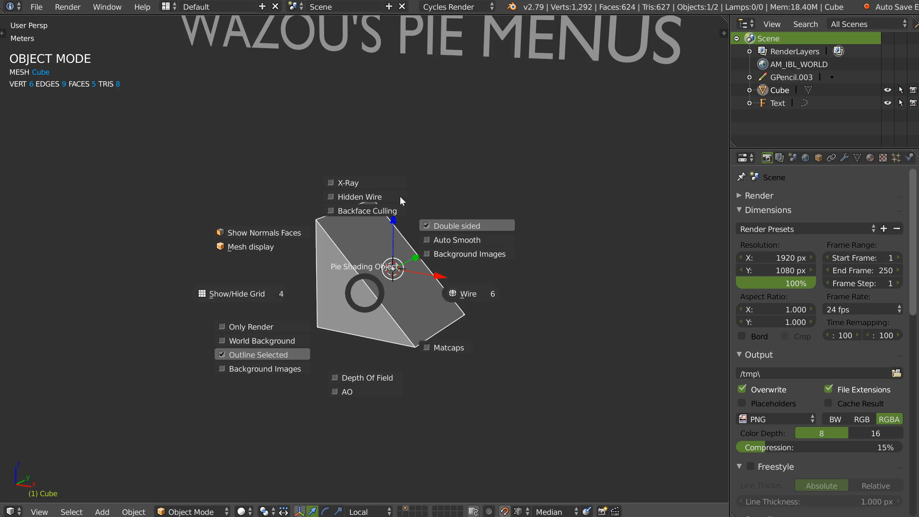
left_click(329, 196)
key("Tab")
middle_click_drag(343, 187, 362, 250)
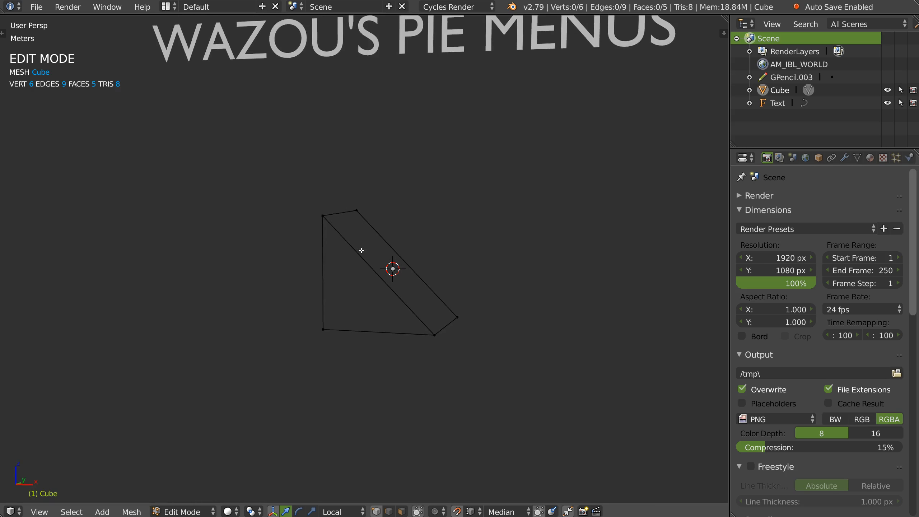
Return to Object Mode and add a UV sphere at the 3D cursor
key("Tab")
right_click(376, 276)
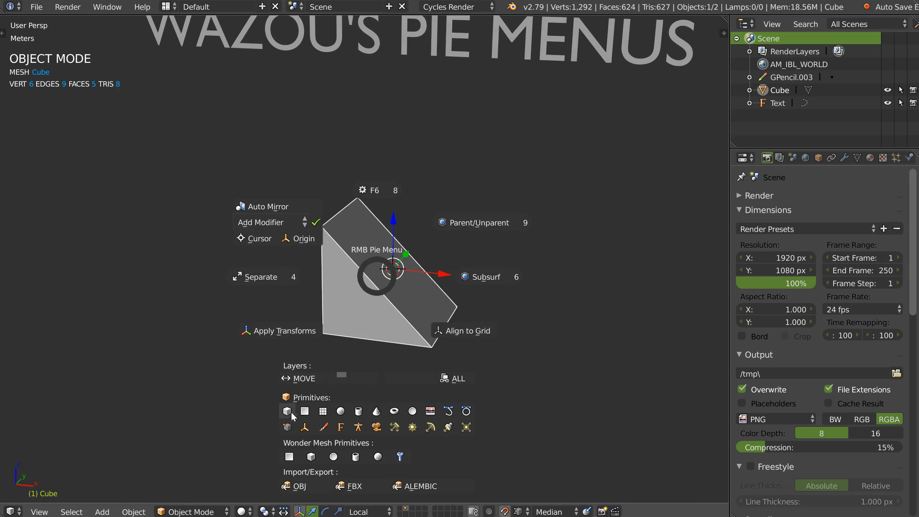
left_click(341, 412)
Enter Edit Mode on the wedge and turn off Hidden Wire
left_click(355, 351)
key("Tab")
mouse_move(338, 271)
middle_mouse_down()
mouse_move(287, 249)
mouse_move(342, 255)
middle_mouse_up()
key("Tab")
key("Tab")
key("z")
key("Escape")
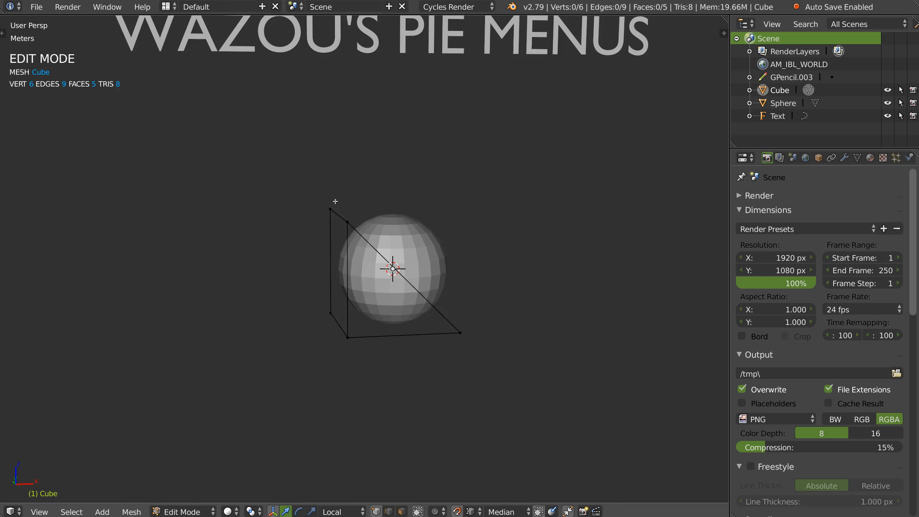
key("z")
left_click(344, 172)
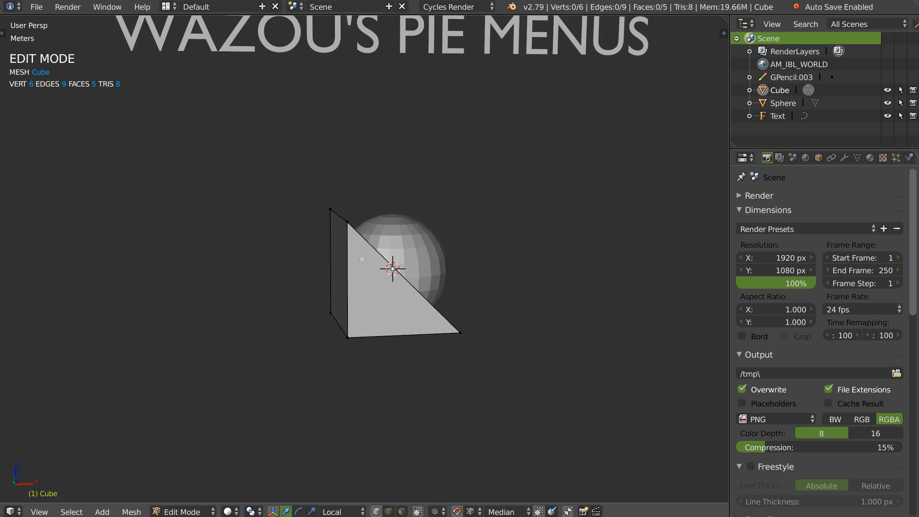
Turn on Matcaps for the viewport shading, view the wedge and sphere, and switch Matcaps off again
key("z")
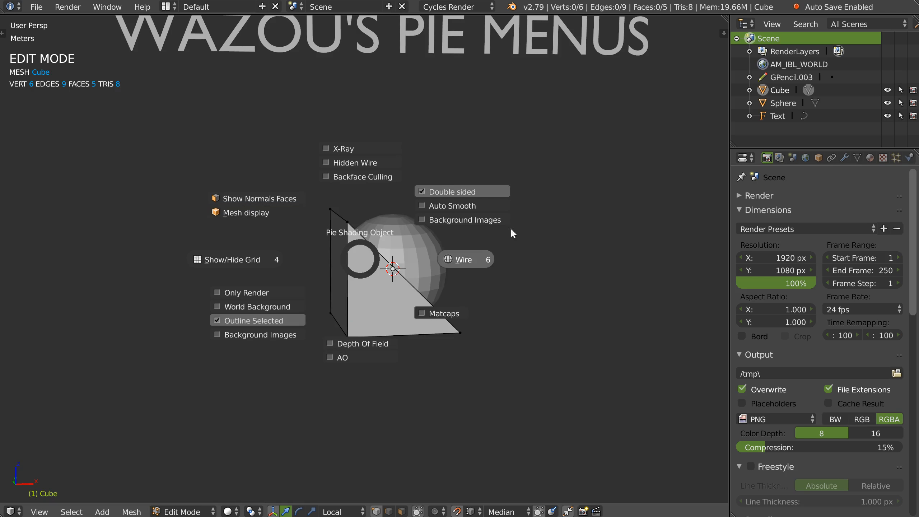
left_click(421, 314)
key("z")
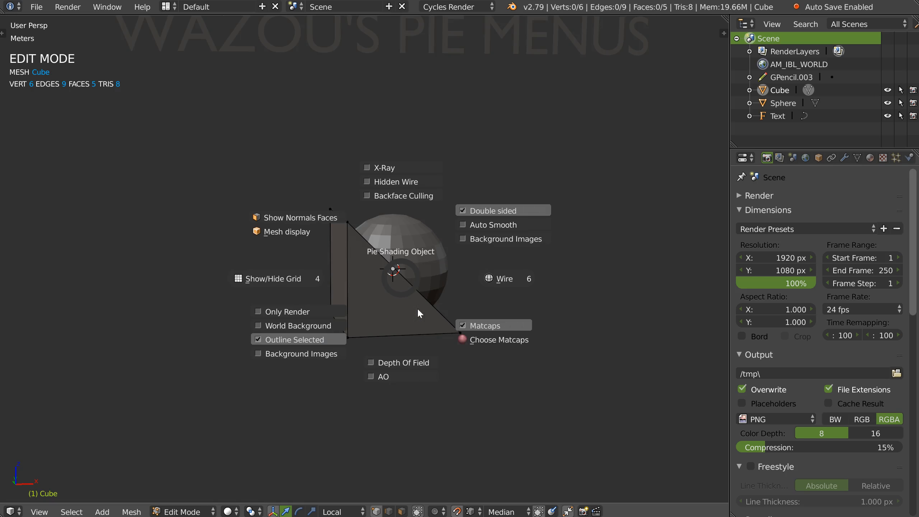
left_click(572, 364)
left_click(511, 241)
middle_click_drag(434, 301, 411, 288)
key("z")
left_click(472, 335)
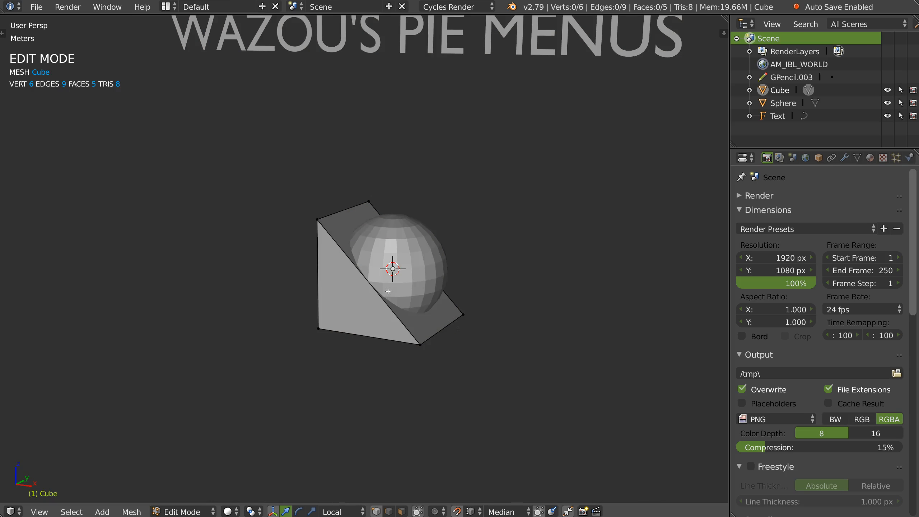
Turn on AO in the viewport, view the wedge and sphere, and switch AO off again
key("z")
left_click(359, 376)
middle_click_drag(381, 349, 380, 301)
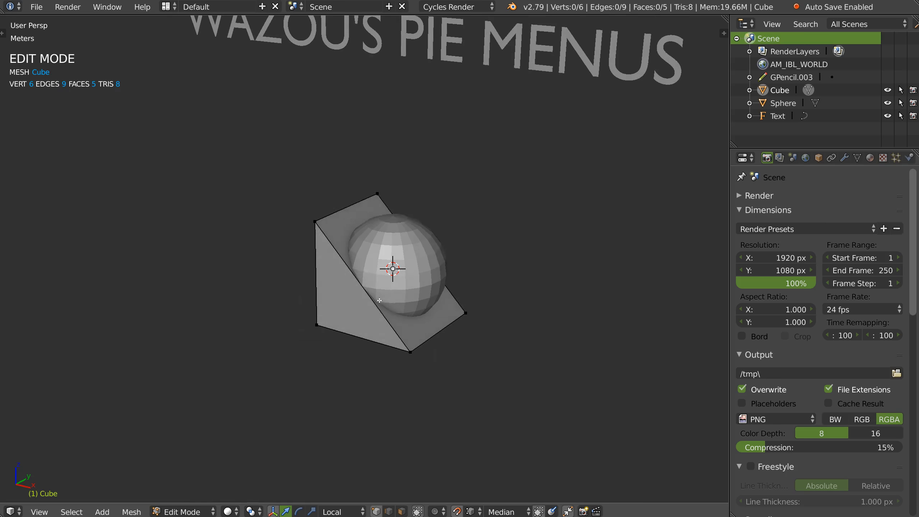
key("z")
left_click(334, 396)
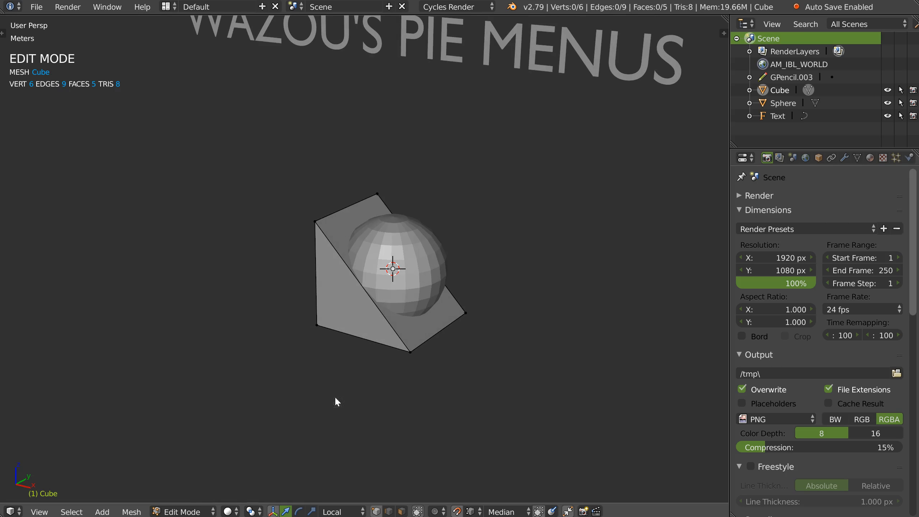
Enable Only Render in the viewport display and disable it again
key("z")
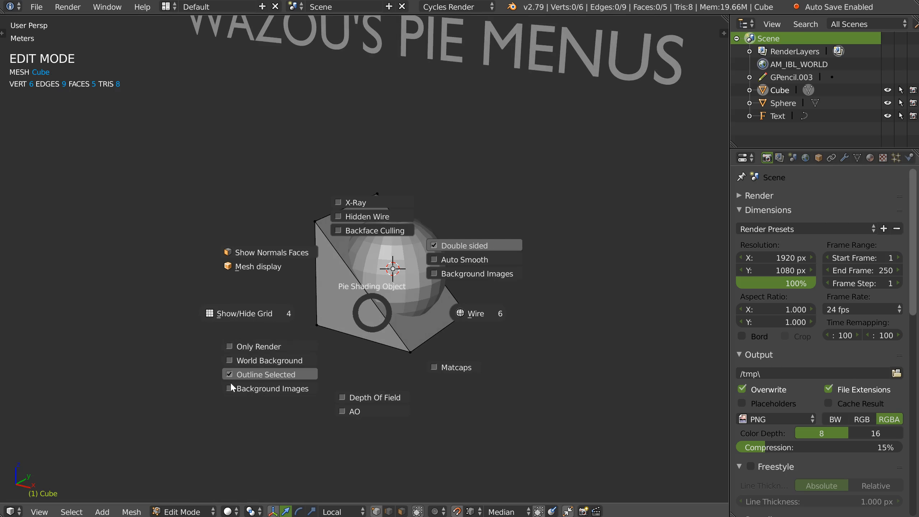
left_click(232, 346)
middle_click_drag(232, 346, 373, 297)
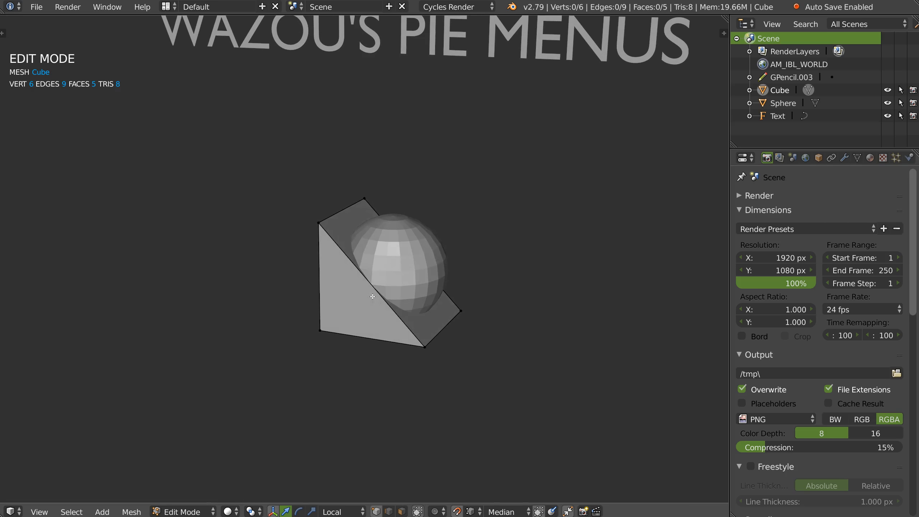
key("z")
left_click(232, 331)
Show the grid floor and its axis lines in the viewport
key("z")
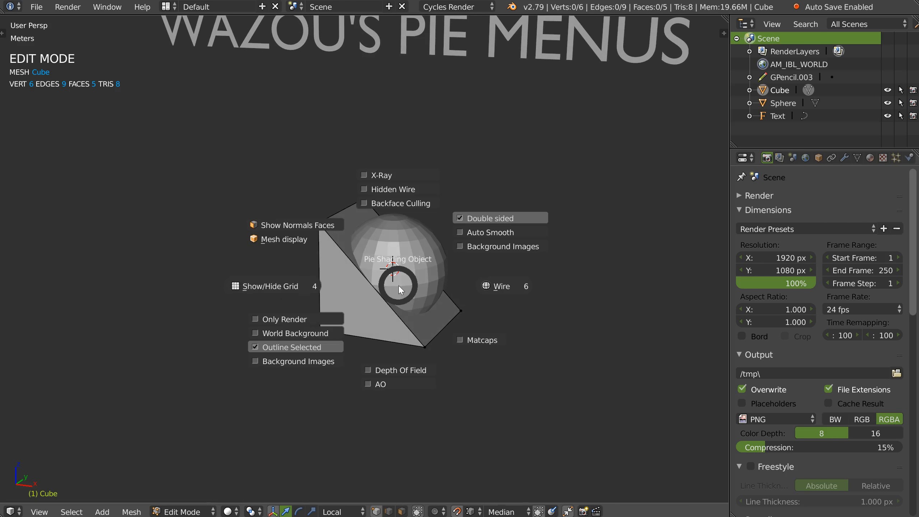
left_click(279, 289)
middle_click_drag(347, 236, 388, 281)
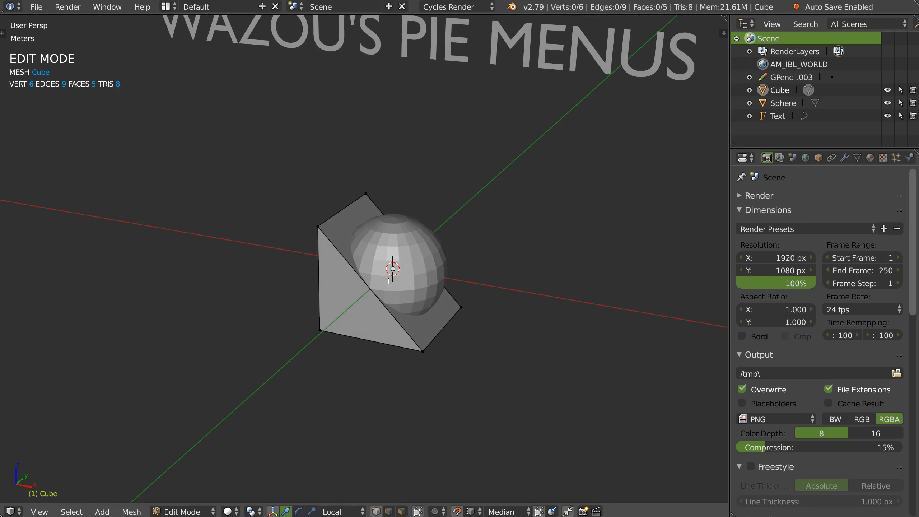
Set the grid floor's scale to 0.01 in the viewport display settings
key("n")
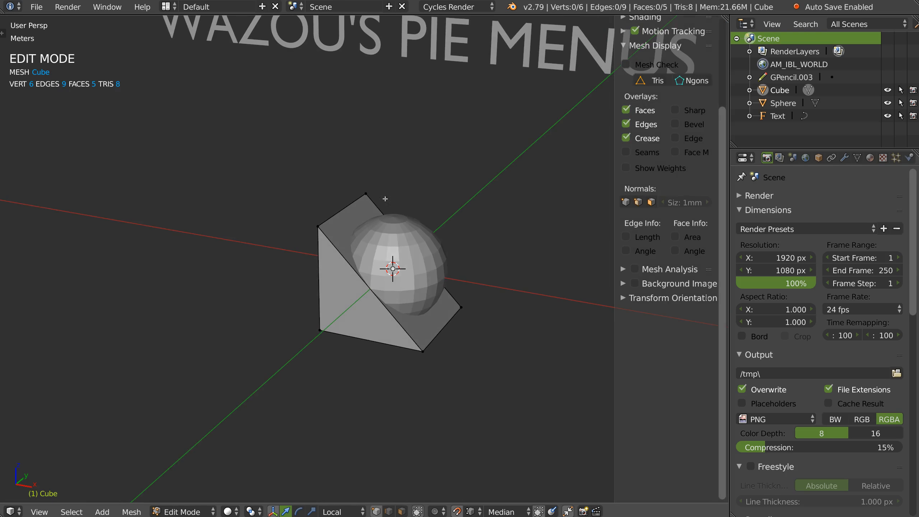
scroll(654, 105, "up", 5)
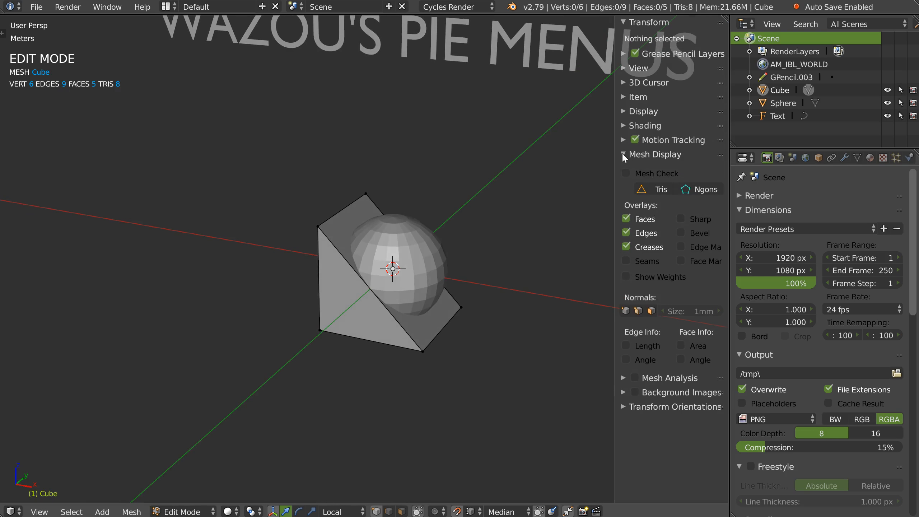
left_click(624, 155)
left_click(623, 111)
left_click(666, 230)
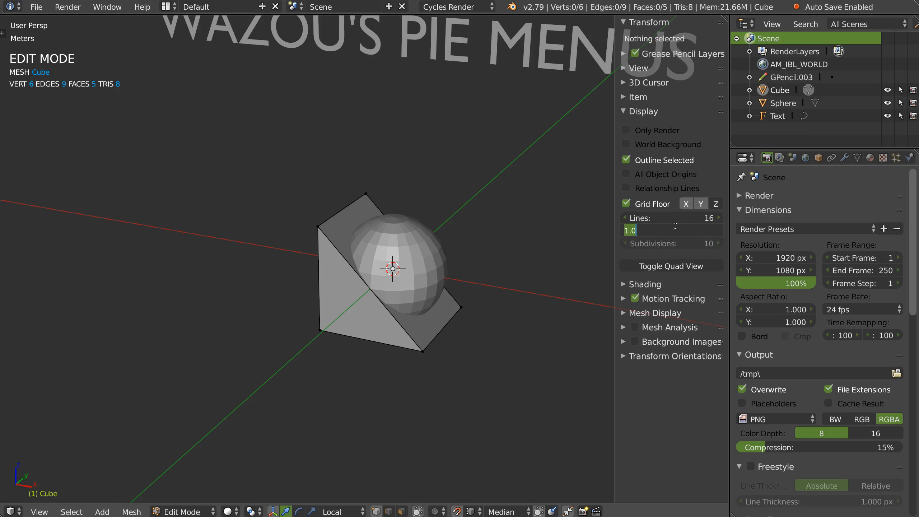
type("0.01")
key("Return")
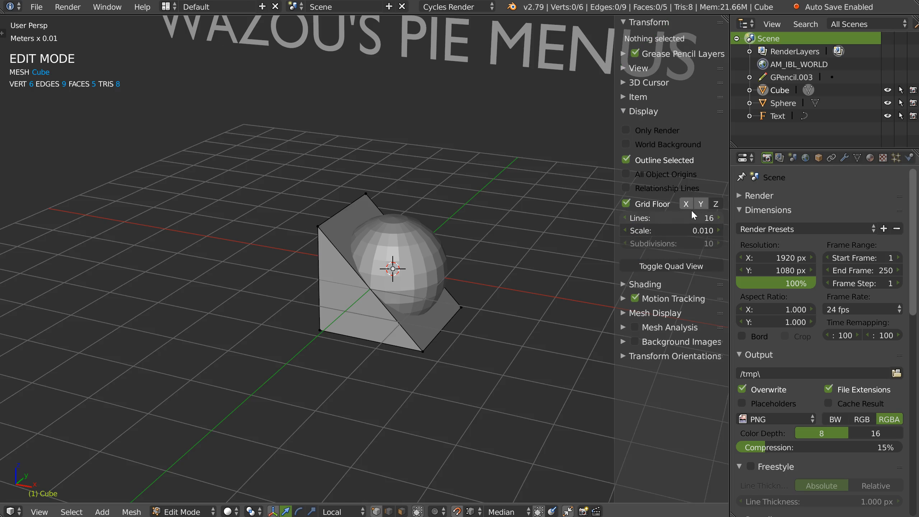
mouse_move(399, 265)
middle_mouse_down()
mouse_move(411, 250)
mouse_move(397, 277)
middle_mouse_up()
key("n")
Select the entire wedge mesh and then deselect it
key("a")
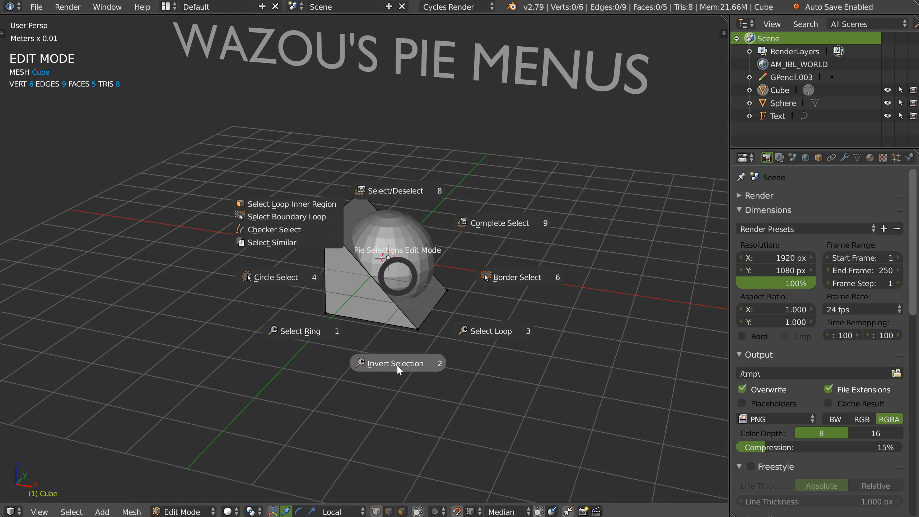
left_click(392, 197)
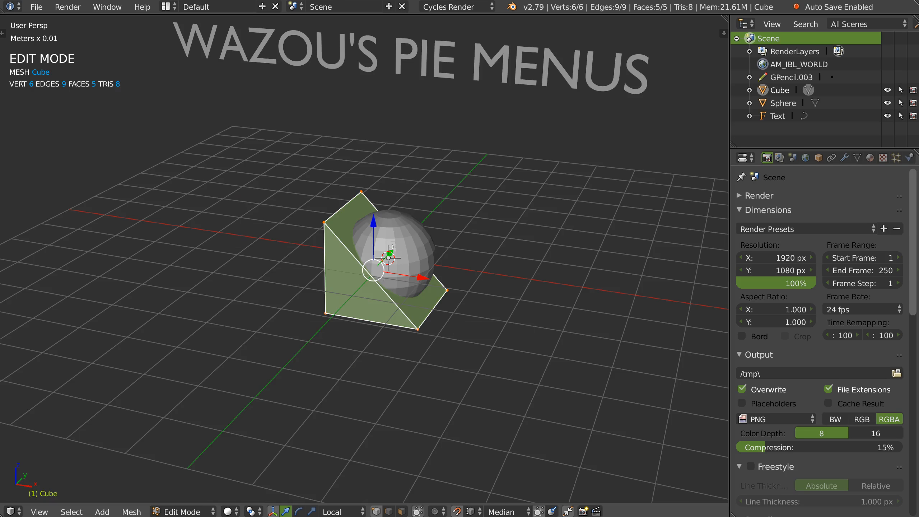
key("a")
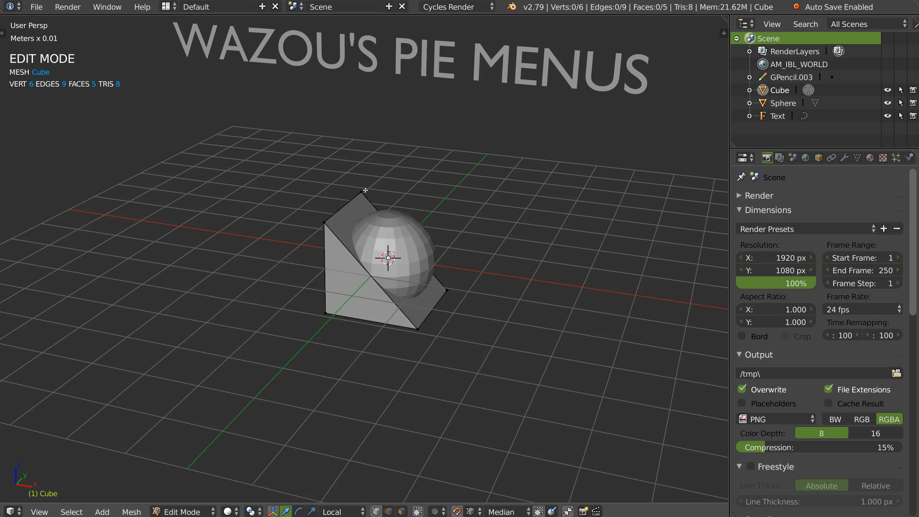
Select the two vertices of the wedge's upper edge and invert the selection
left_click_drag(362, 191, 324, 223)
key("ctrl+z")
right_click(324, 222, "shift")
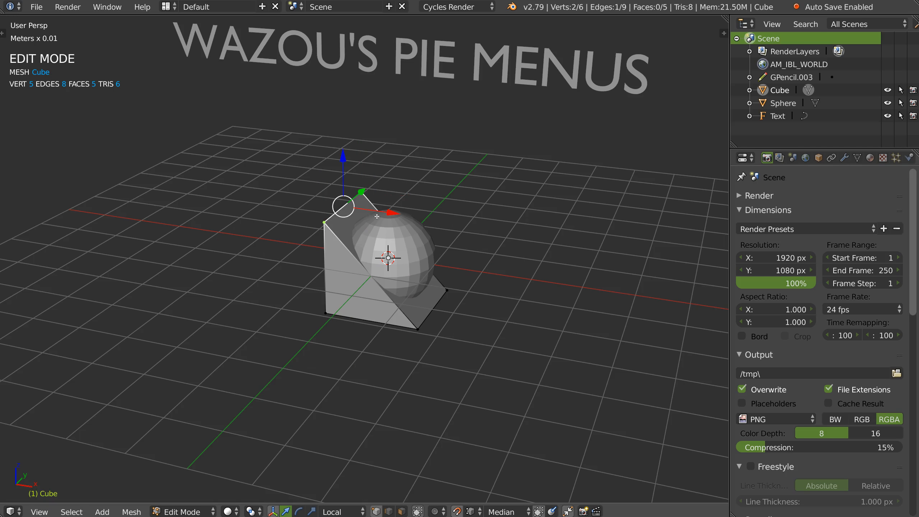
key("z")
key("Escape")
key("a")
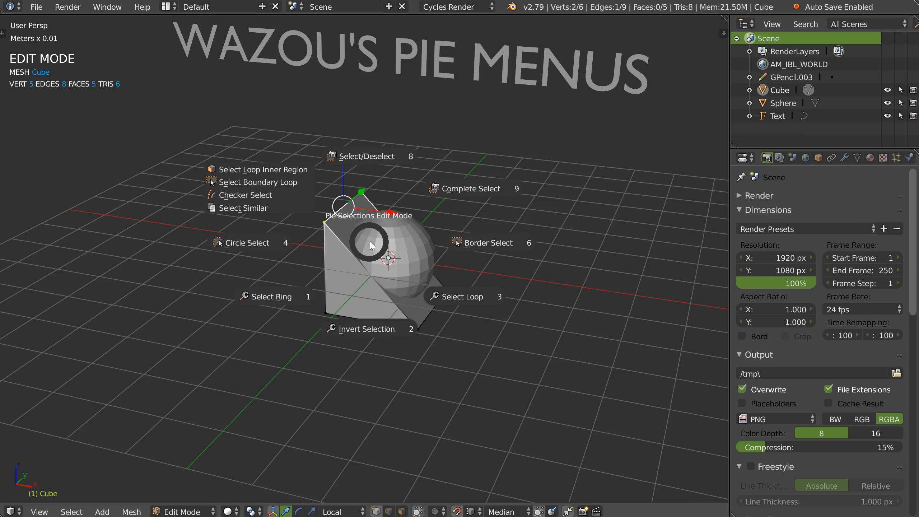
left_click(365, 333)
middle_click_drag(391, 291, 387, 284)
Open the Complete Select options for the wedge mesh and return to Object Mode
key("a")
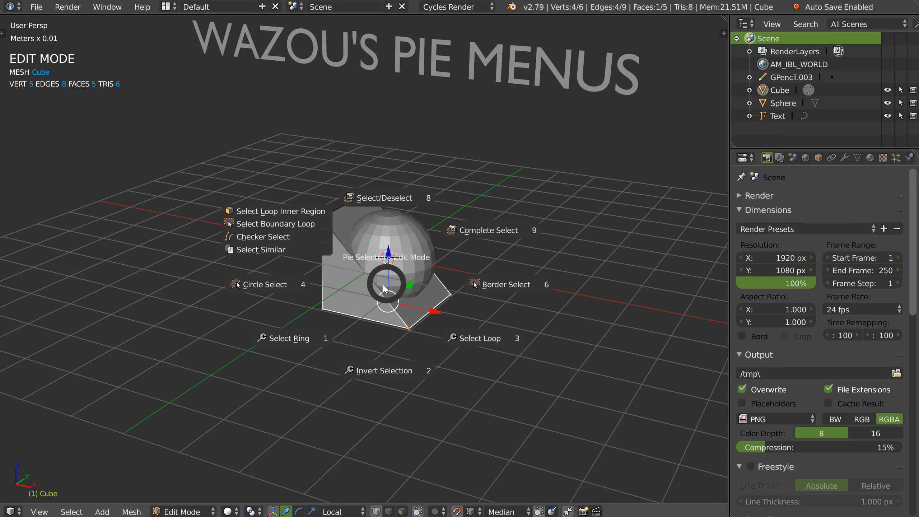
left_click(475, 232)
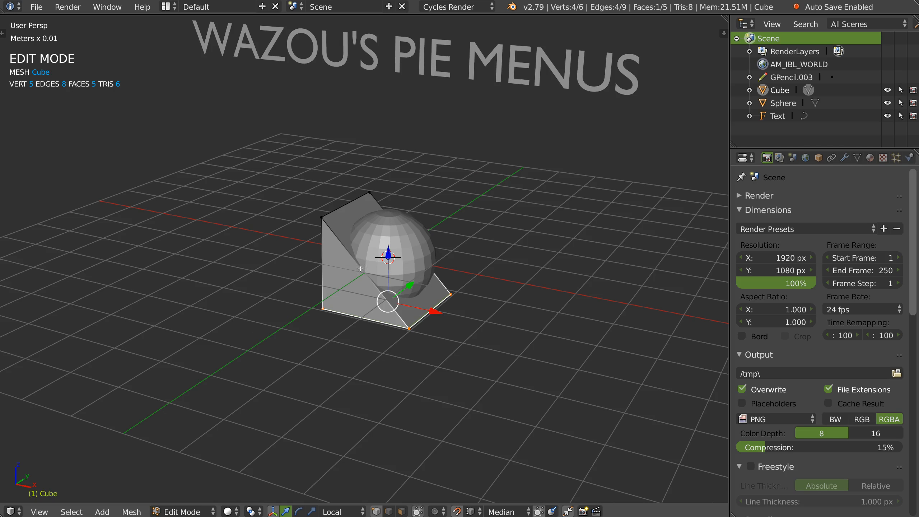
key("a")
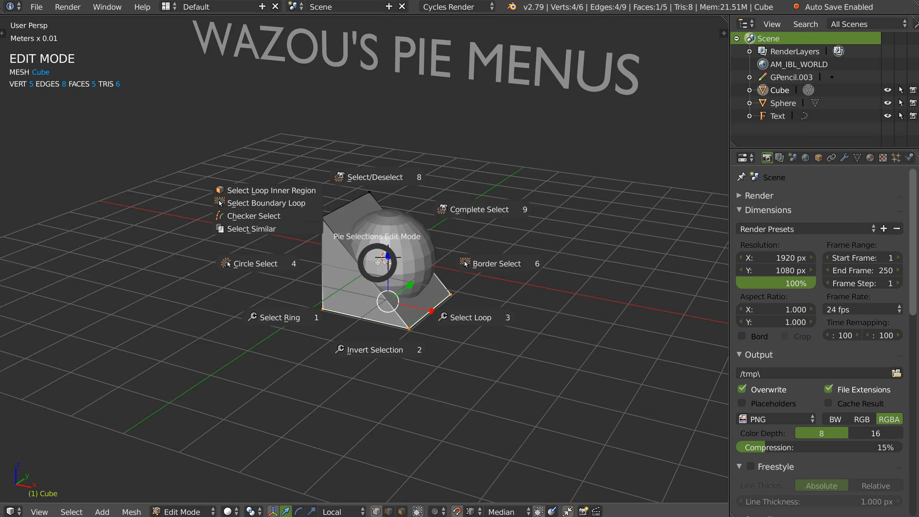
left_click(461, 212)
middle_click_drag(382, 276, 347, 241)
key("Tab")
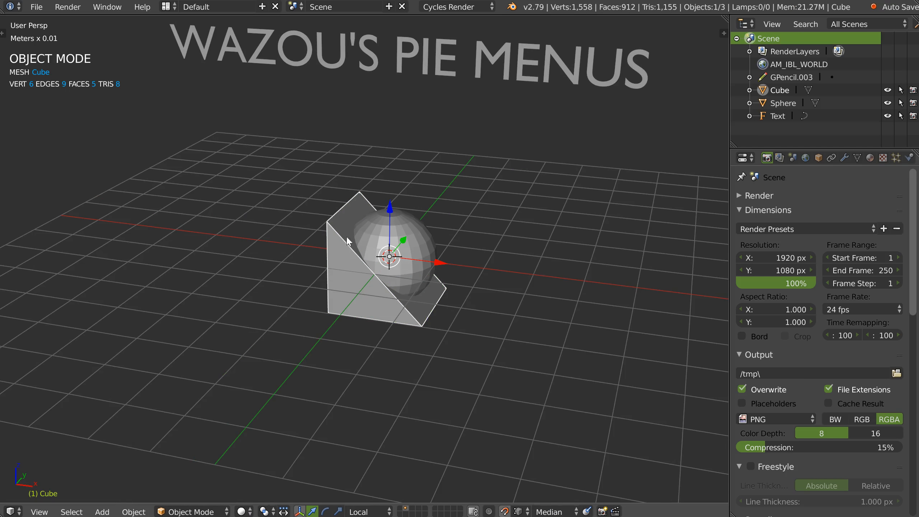
Delete the wedge object and open the sphere in Edit Mode
key("Delete")
right_click(381, 266)
key("Tab")
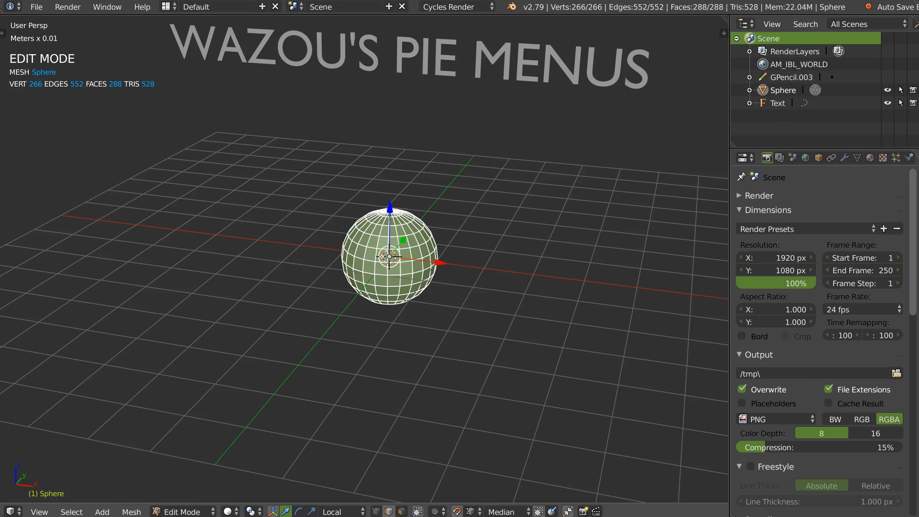
Select a horizontal edge loop on the sphere's upper half and apply Select Loop Inner Region to it
scroll(398, 234, "up", 3)
right_click(388, 244, "alt")
mouse_move(391, 245)
middle_mouse_down()
mouse_move(405, 250)
mouse_move(385, 243)
middle_mouse_up()
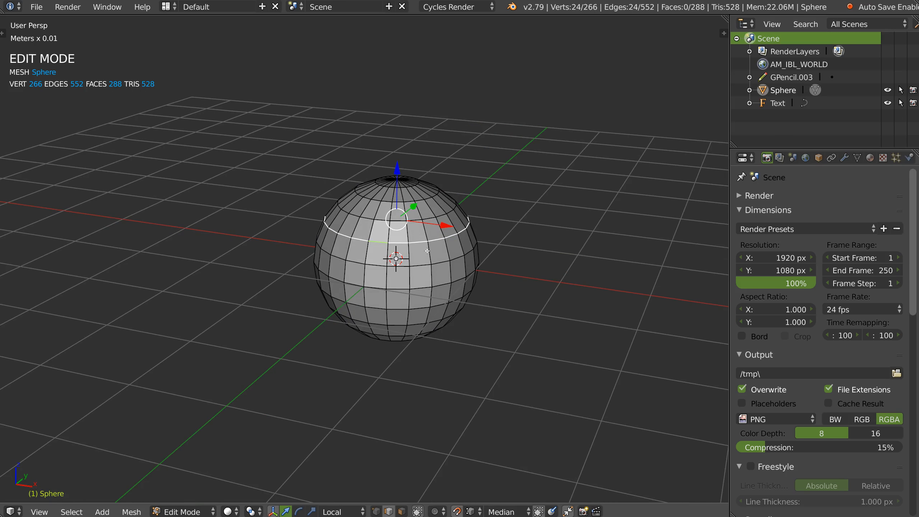
key("a")
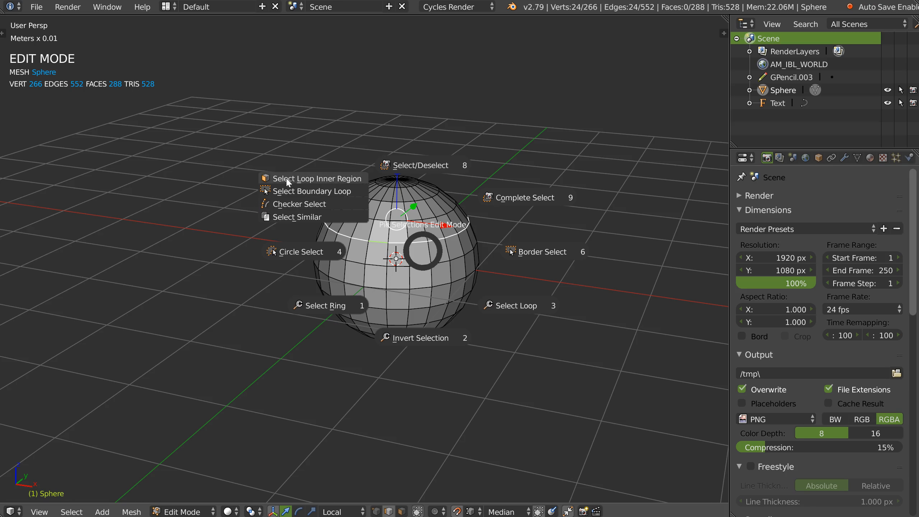
left_click(311, 178)
middle_click_drag(394, 232, 369, 226)
middle_click_drag(388, 165, 403, 166)
Clear the sphere's selection and switch to face select mode
key("a")
left_click(398, 286)
key("a")
left_click(413, 256)
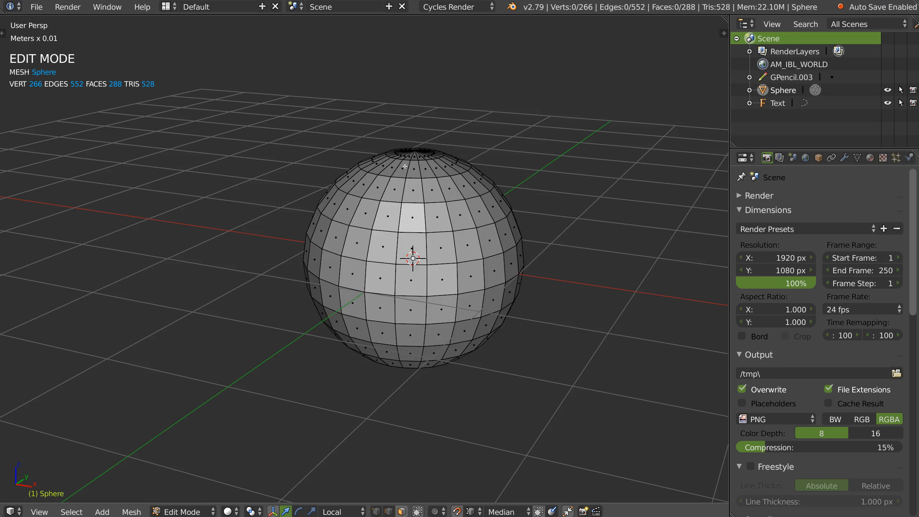
key("a")
left_click(407, 417)
key("a")
left_click(405, 259)
key("Tab")
left_click(411, 238)
key("Tab")
left_click(405, 259)
Select a two-by-two block of faces on the sphere's front and convert it to its boundary loop
left_click(382, 249)
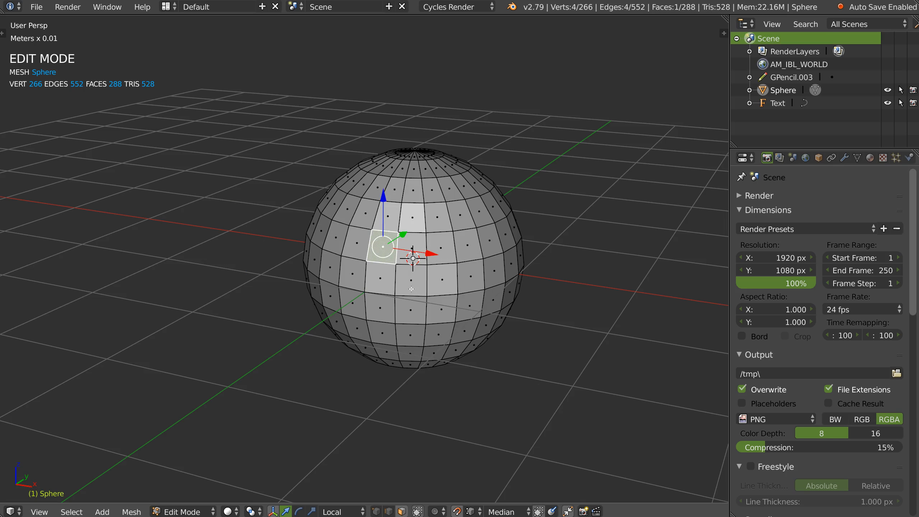
left_click(416, 283, "ctrl+shift")
key("a")
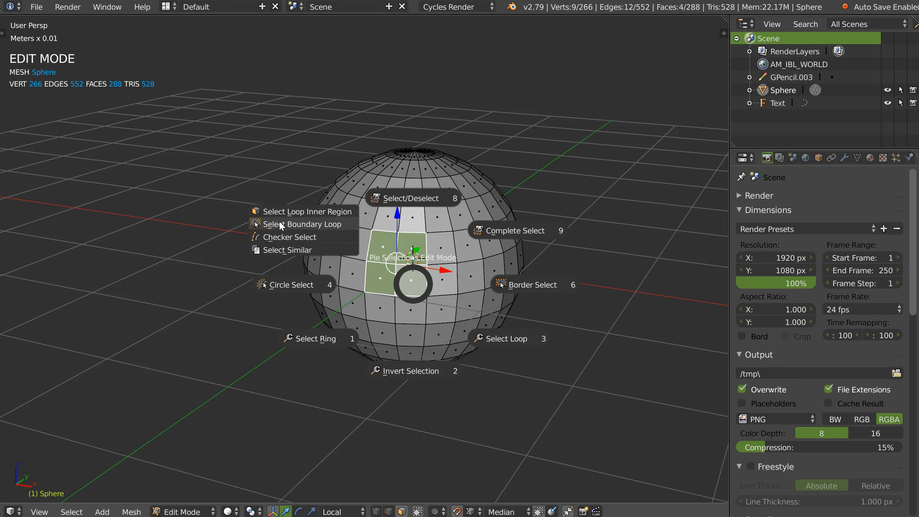
left_click(319, 228)
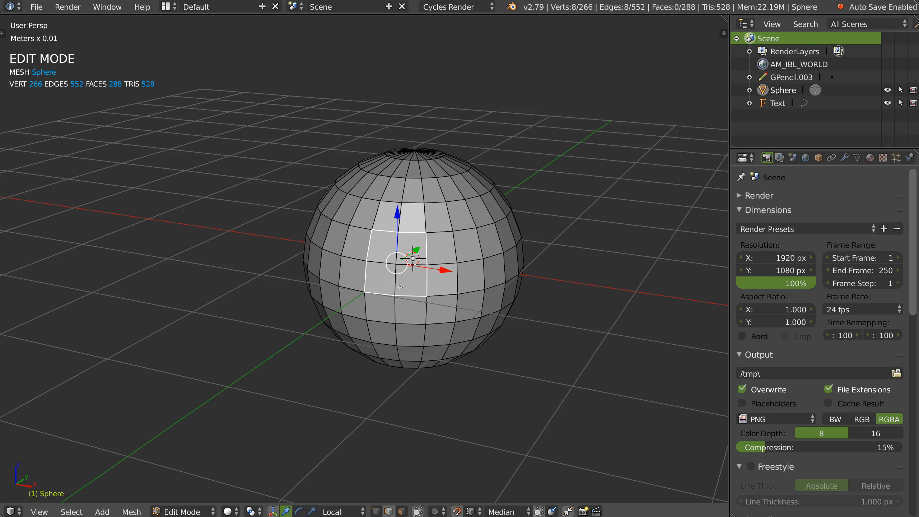
middle_click_drag(401, 288, 401, 274)
Select the horizontal edge loop around the sphere's middle and apply Checker Select to it
key("a")
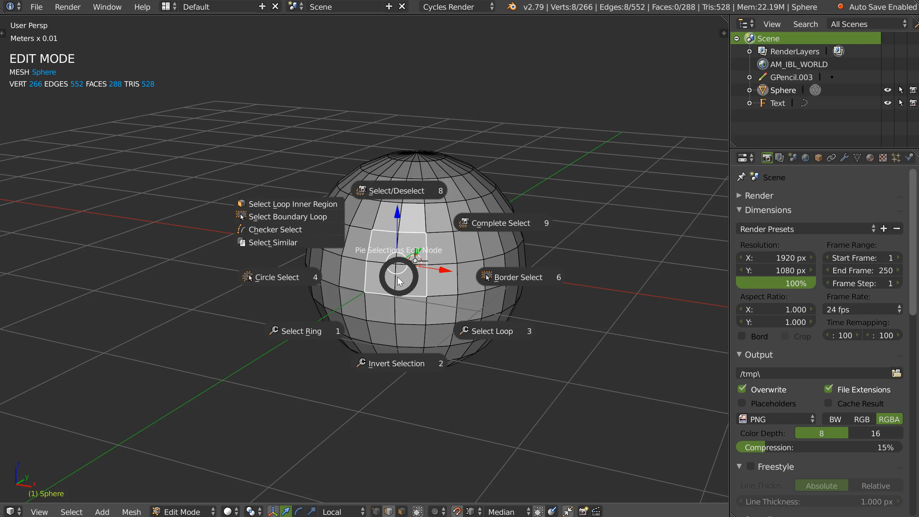
key("Escape")
right_click(388, 268, "alt")
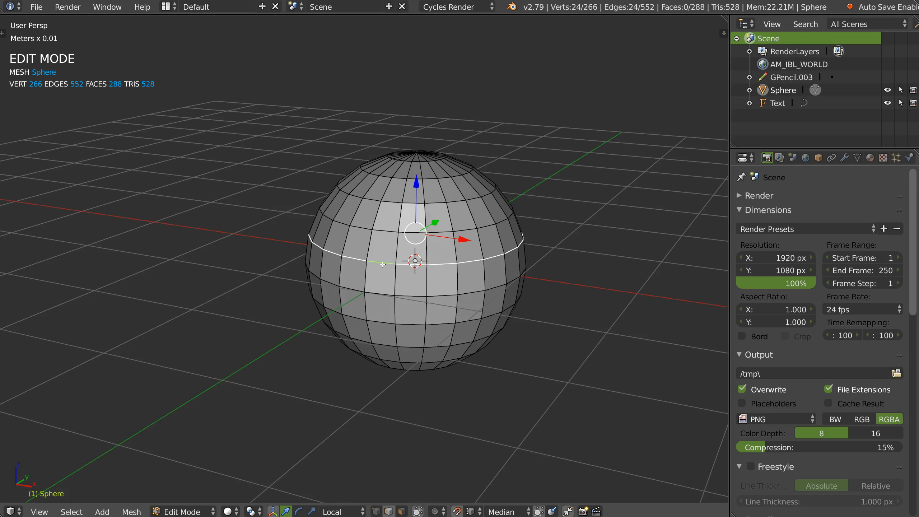
key("a")
left_click(269, 220)
middle_click_drag(356, 265, 375, 283)
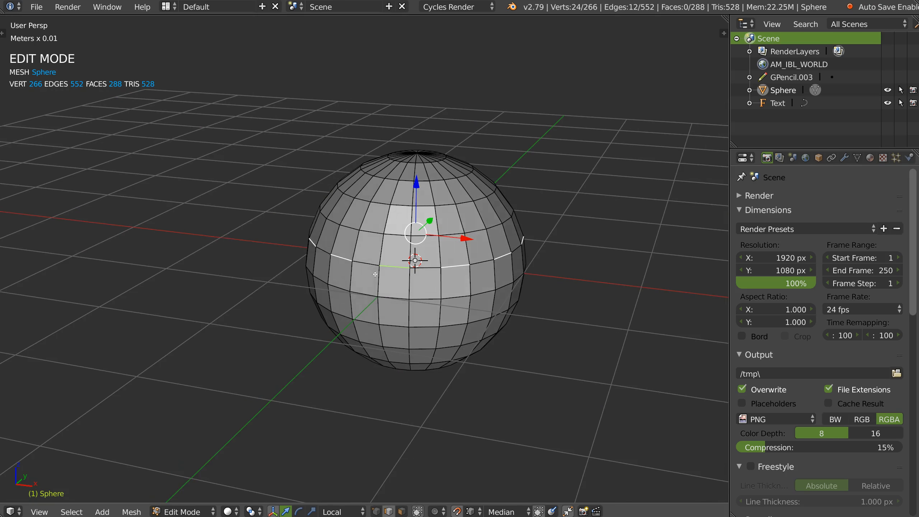
Extend the edge selection with Select Similar based on Length
key("a")
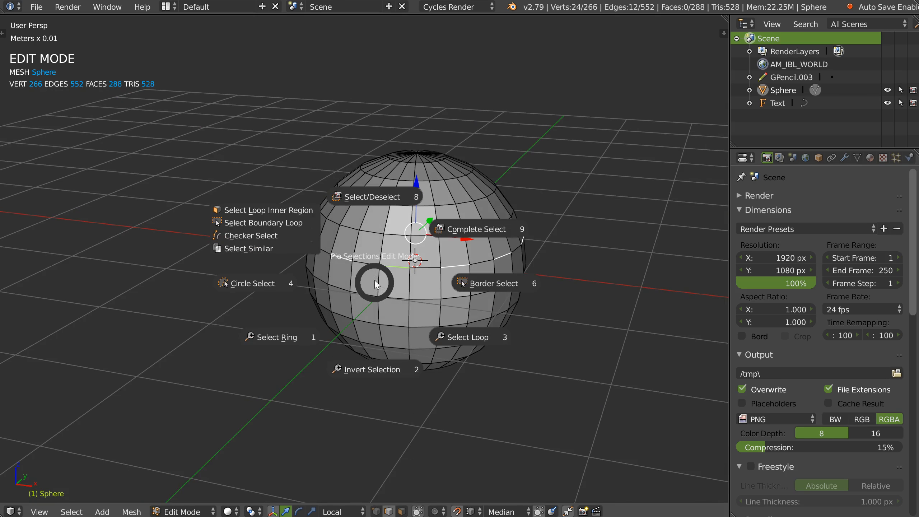
left_click(248, 248)
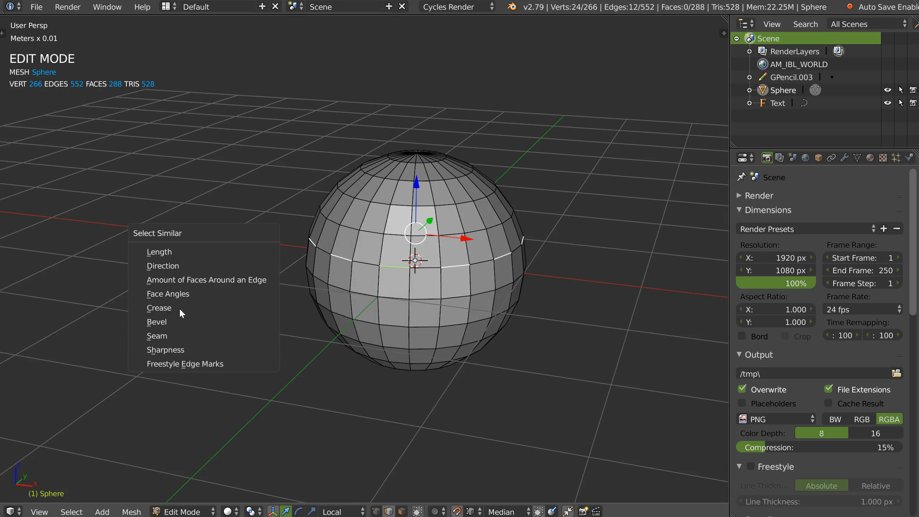
left_click(175, 250)
middle_click_drag(248, 263, 301, 265)
Clear the selection and border-select the visible elements on the sphere's right side
key("a")
middle_click_drag(376, 266, 397, 266)
key("a")
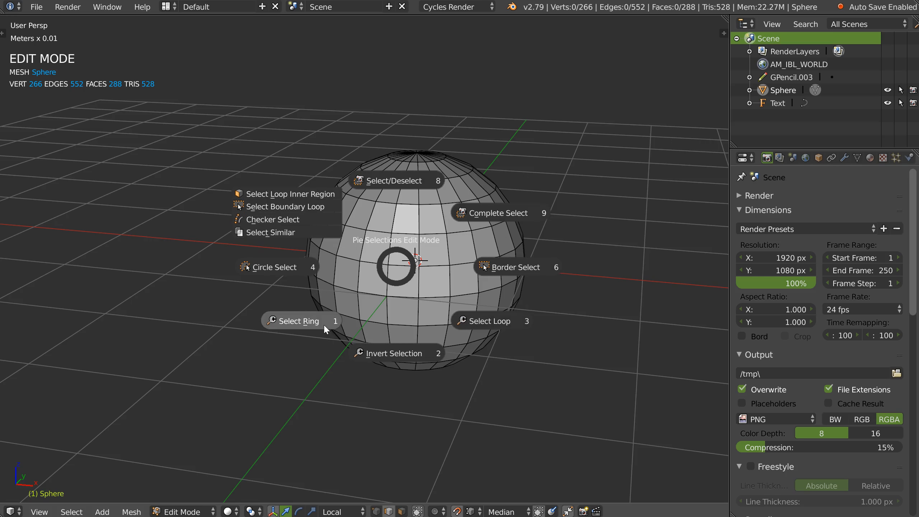
left_click(507, 268)
left_click_drag(539, 154, 457, 409)
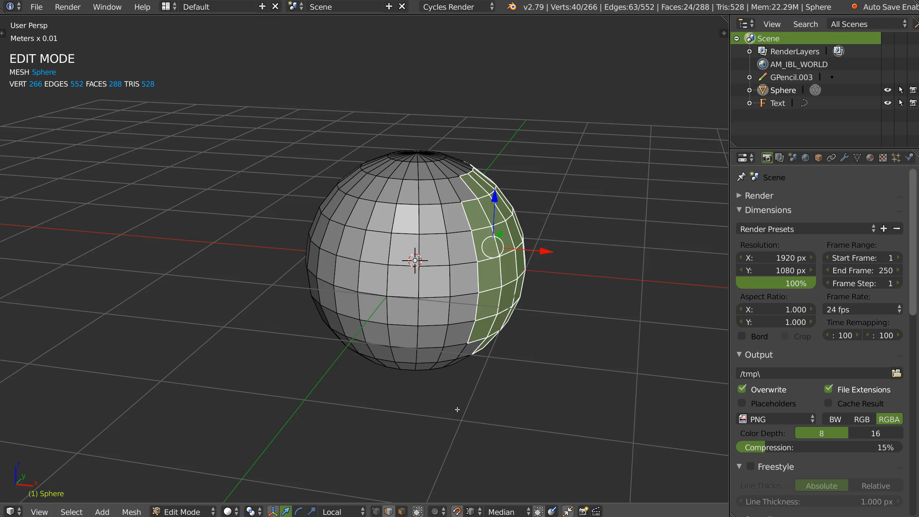
Turn off Limit to Visible so that elements on the sphere's far side can be selected
key("Tab")
left_click(380, 232)
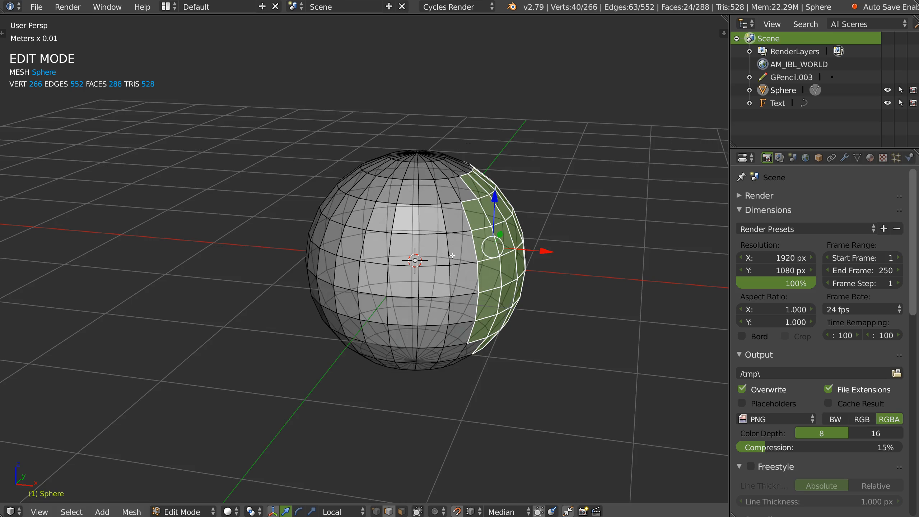
middle_click_drag(456, 268, 450, 251)
key("Tab")
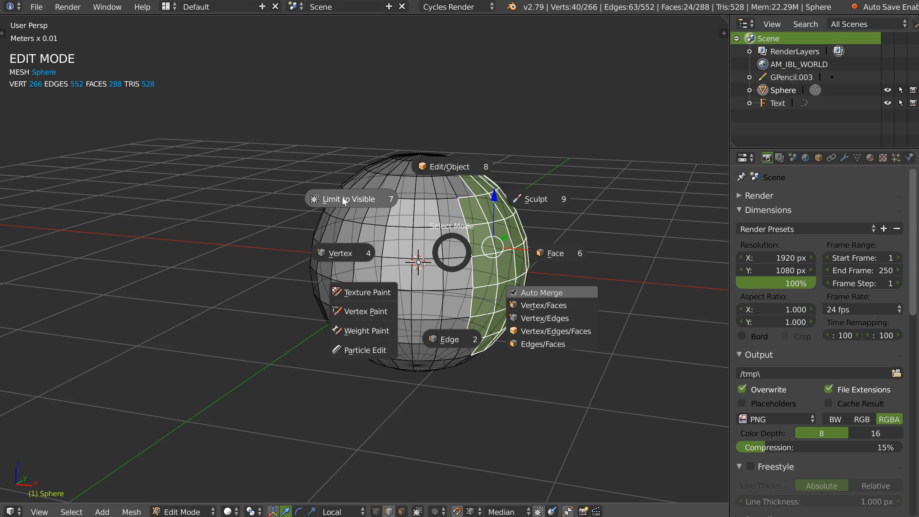
key("Escape")
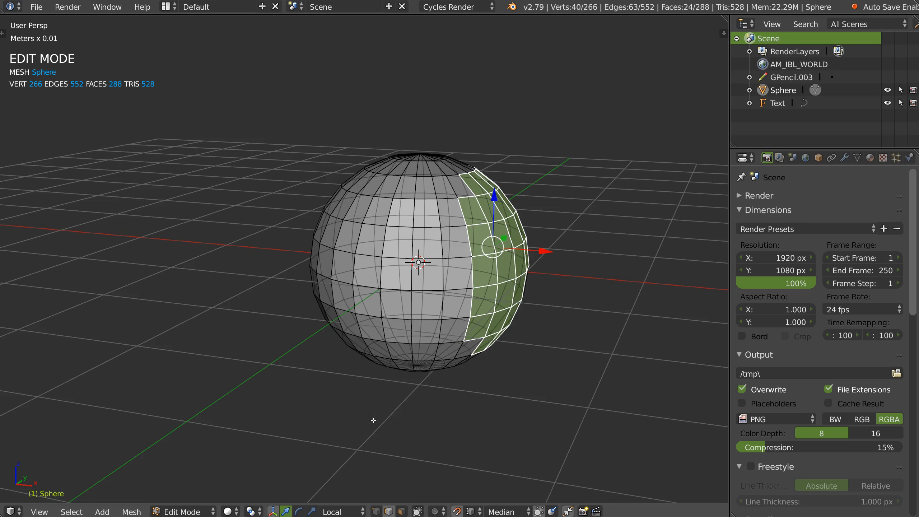
Toggle Limit to Visible on and off repeatedly, leaving it off
left_click(419, 512)
left_click(419, 513)
key("alt+z")
middle_click_drag(445, 337, 447, 329)
key("alt+z")
key("alt+z")
key("alt+z")
Extend the selection on the sphere's right side, including hidden elements, with a lasso and a border selection
mouse_move(548, 354)
left_mouse_down("ctrl")
mouse_move(602, 241)
mouse_move(620, 382)
left_mouse_up("ctrl")
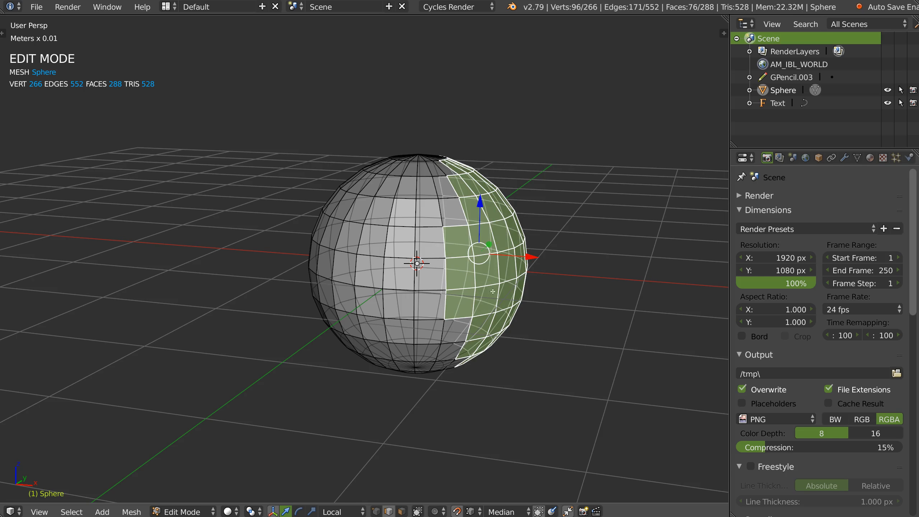
key("b")
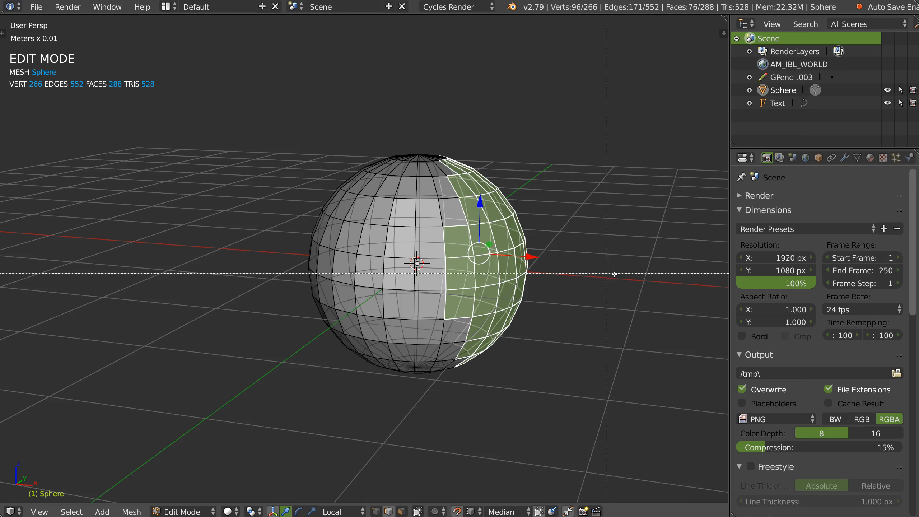
left_click_drag(571, 92, 435, 466)
middle_click_drag(471, 289, 470, 291)
key("Tab")
key("Escape")
Add an irregular patch of faces across the sphere's front to the selection with Circle Select
key("a")
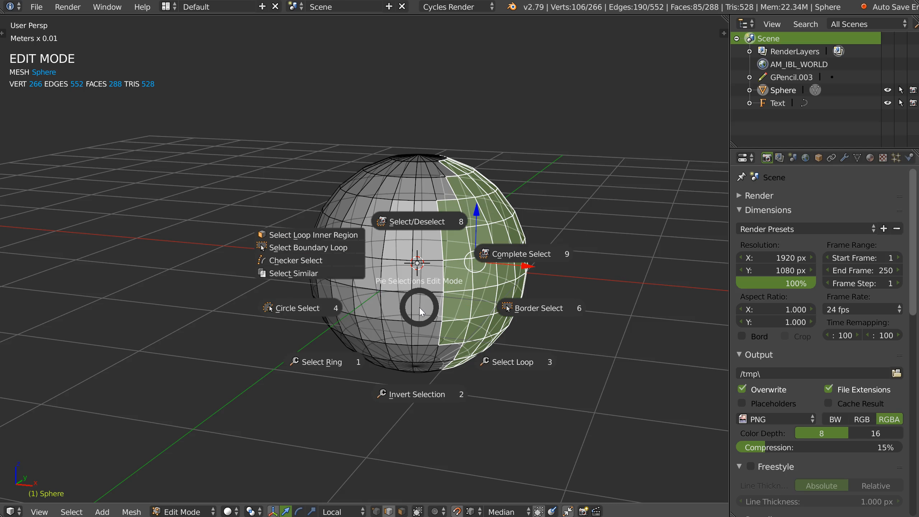
left_click(304, 309)
mouse_move(319, 304)
left_mouse_down()
mouse_move(373, 265)
mouse_move(355, 210)
mouse_move(419, 291)
left_mouse_up()
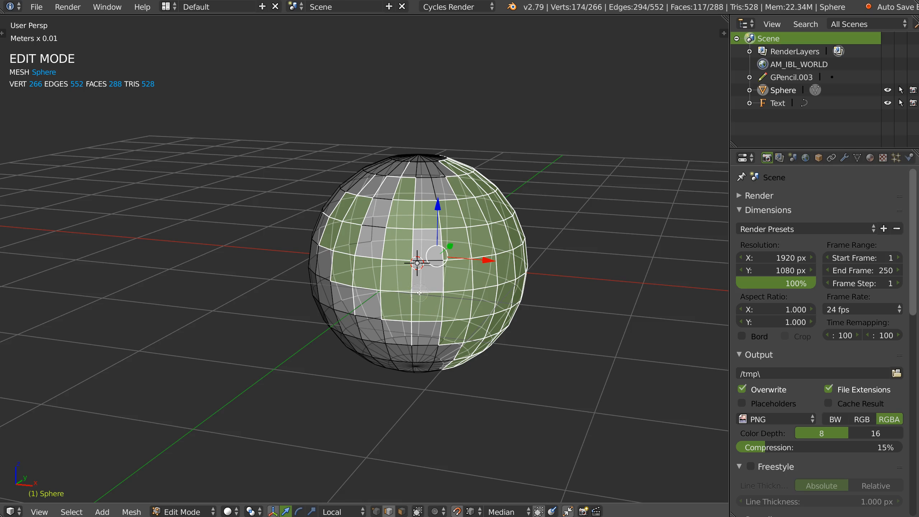
key("a")
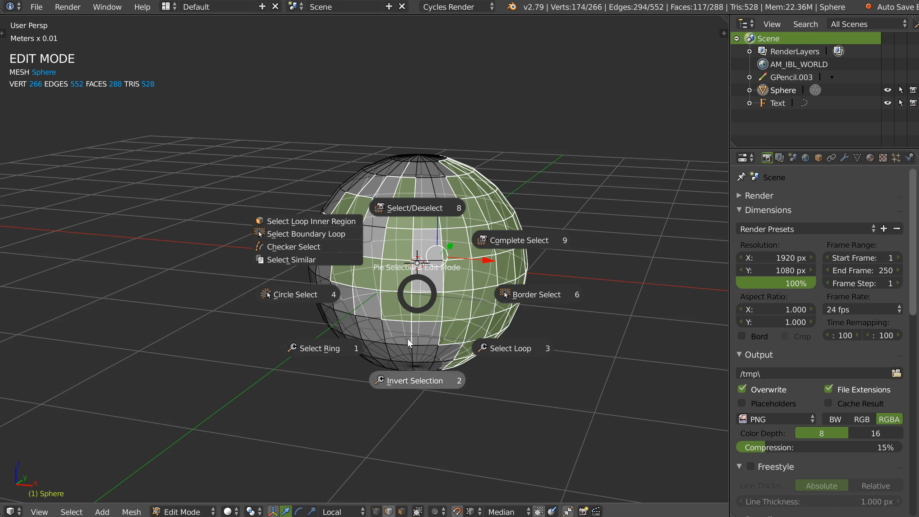
key("Escape")
Return to Object Mode and show the Origin/Cursor pie options for the sphere
middle_click_drag(398, 262, 401, 271)
key("Tab")
middle_click_drag(398, 177, 399, 256)
scroll(399, 268, "down", 2)
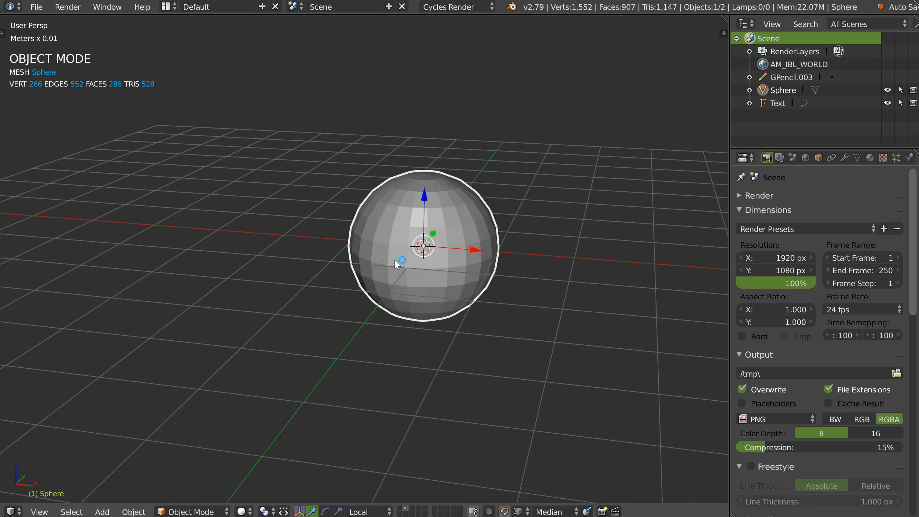
key("shift+s")
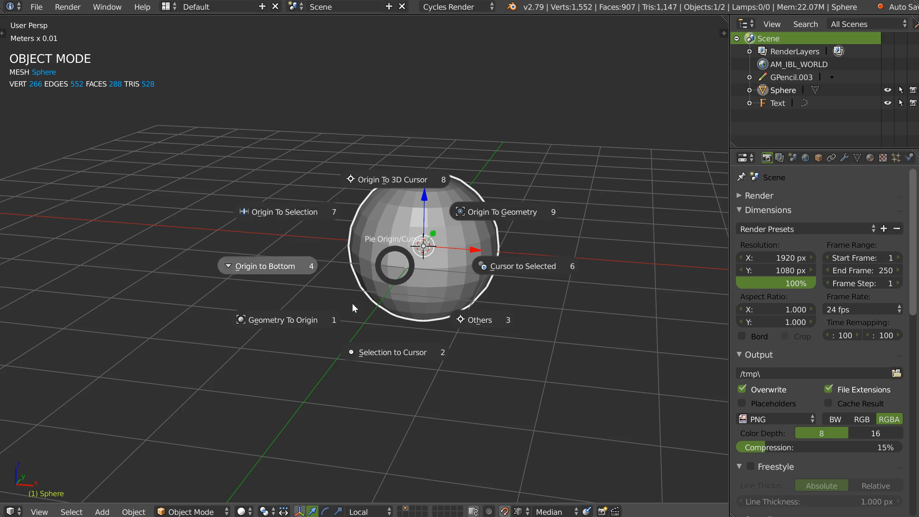
key("Escape")
Select the horizontal edge loop near the sphere's top in Edit Mode and set the origin to that selection
middle_click_drag(391, 218, 422, 239)
scroll(423, 237, "up", 2)
key("Tab")
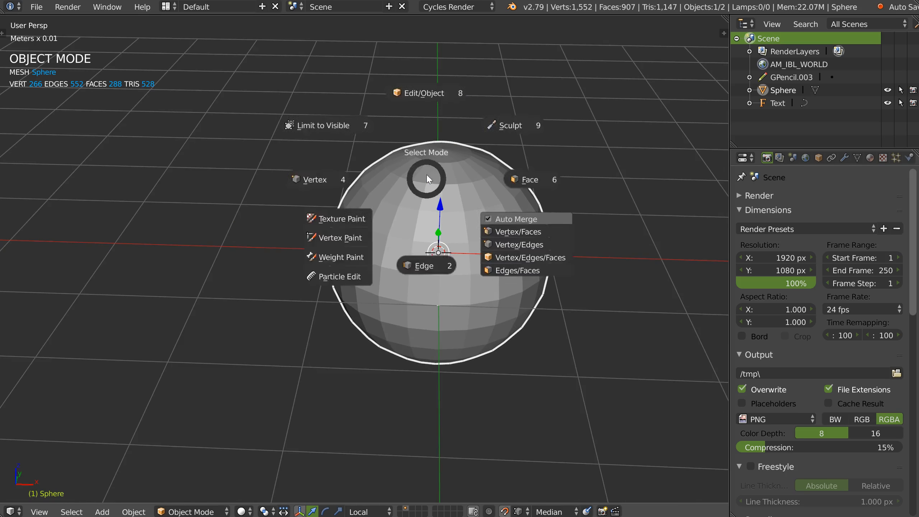
key("Escape")
key("Tab")
left_click(434, 181, "alt")
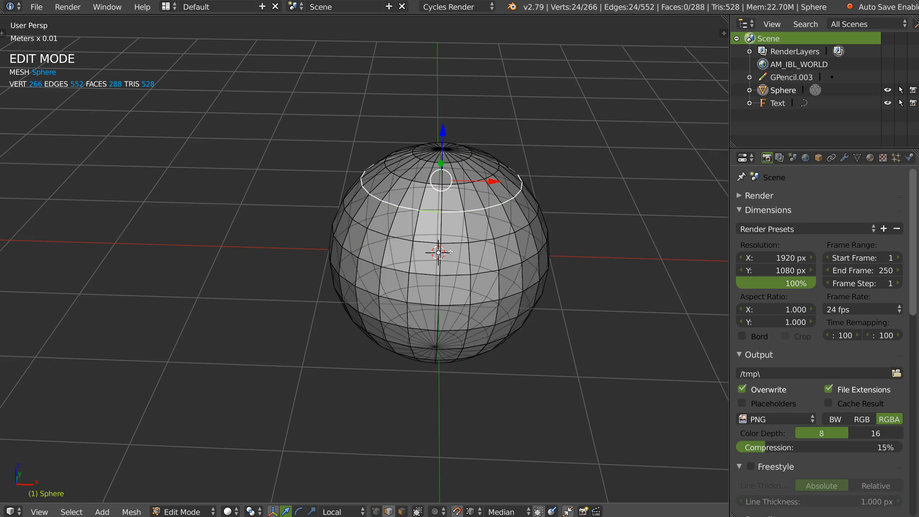
middle_click_drag(434, 181, 442, 234)
key("shift+ctrl+alt+c")
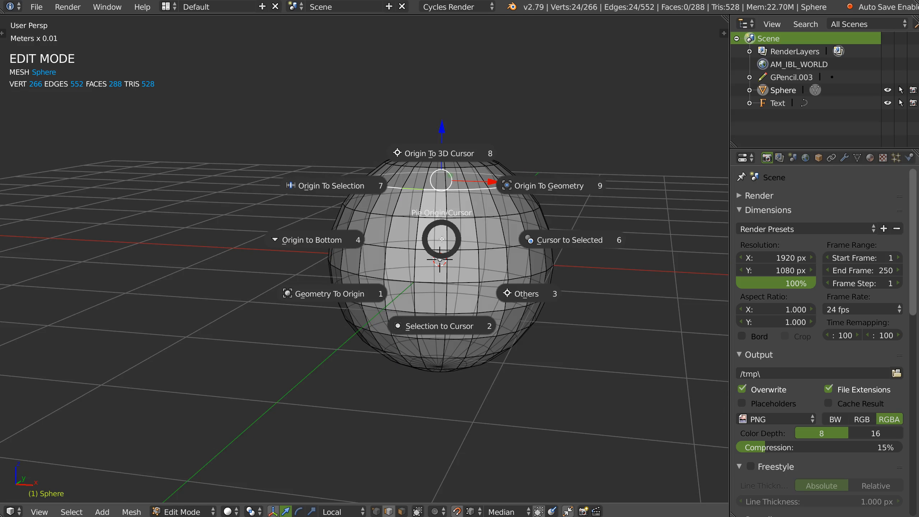
left_click(327, 183)
middle_click_drag(338, 183, 471, 205)
Move the sphere's origin to its bottom and check it from below
key("shift+ctrl+alt+c")
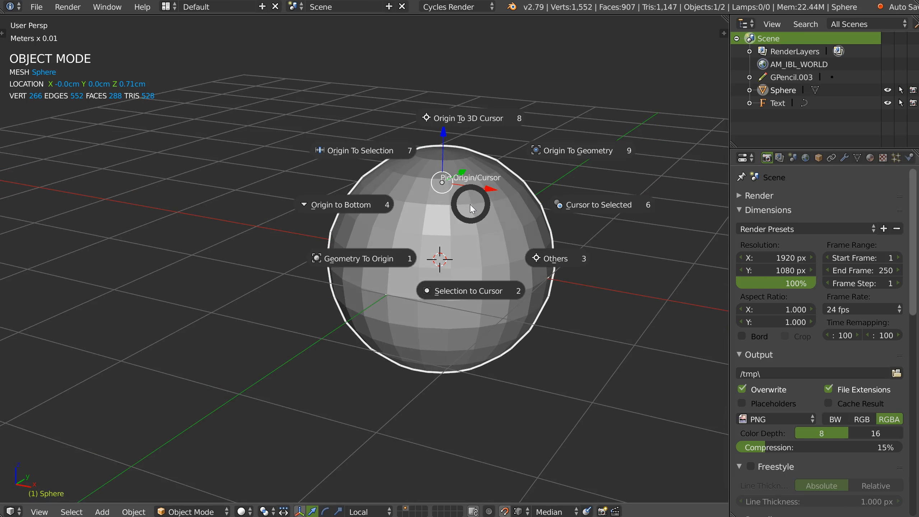
left_click(340, 205)
key("Tab")
key("Tab")
left_click(402, 181)
middle_click_drag(429, 272, 445, 231)
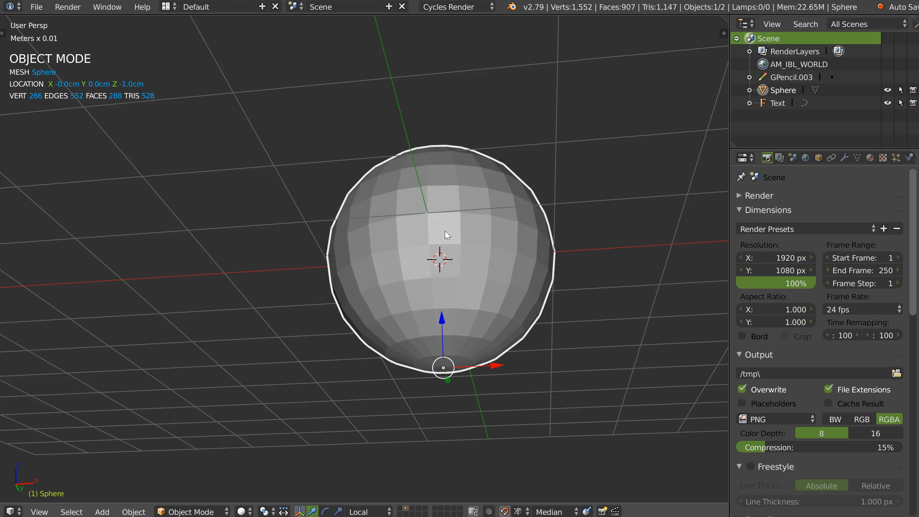
middle_click_drag(453, 373, 442, 379)
middle_click_drag(449, 304, 439, 312)
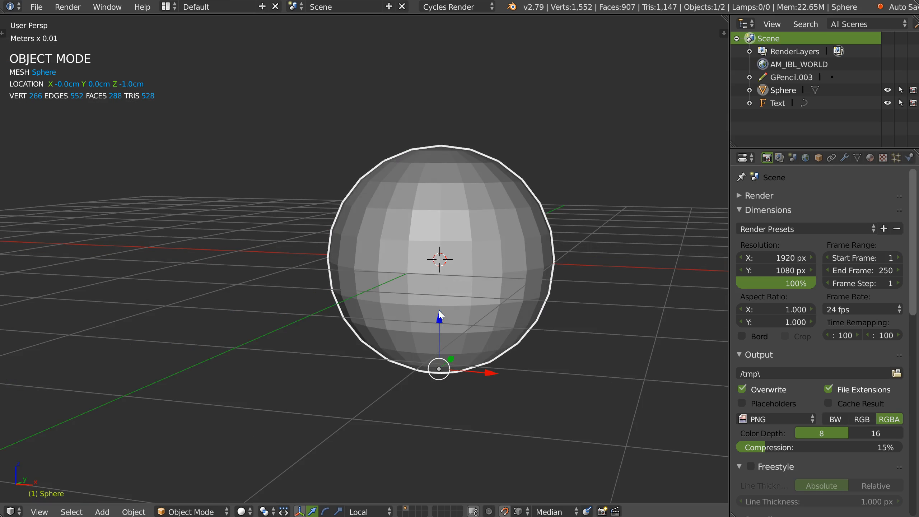
Examine the additional origin and cursor options under Others in the Origin/Cursor pie
key("shift+s")
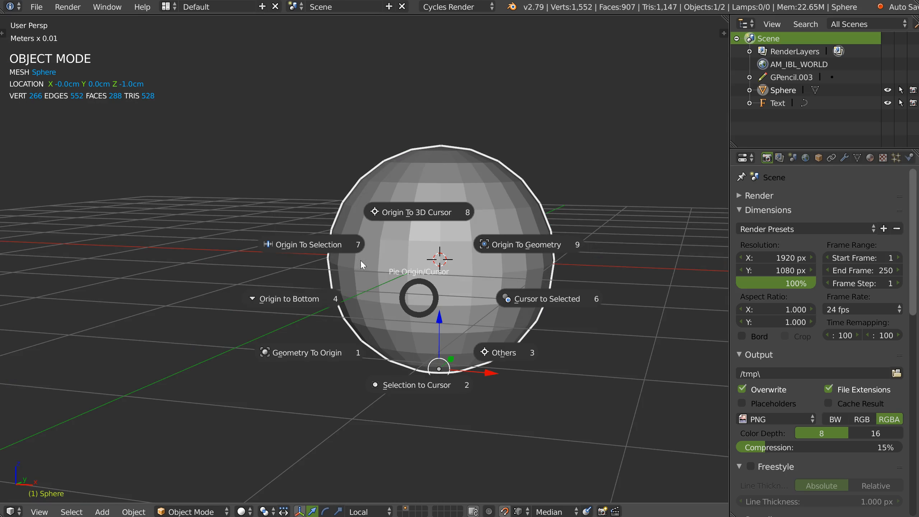
left_click(501, 357)
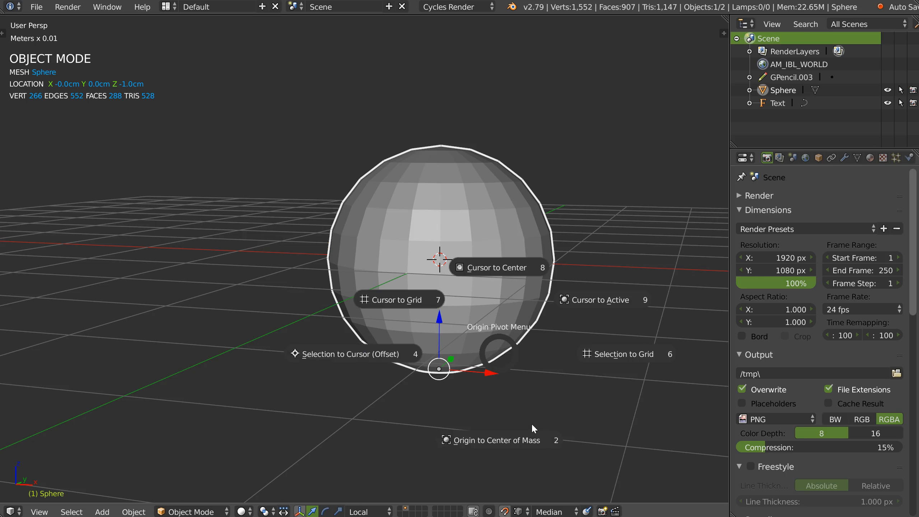
left_click(494, 365)
middle_click_drag(444, 208, 452, 253)
scroll(458, 246, "down", 2)
scroll(481, 224, "up", 2)
Show the Align pie options in Edit Mode, dismiss them, and select a single vertex at the sphere's front centre
key("Tab")
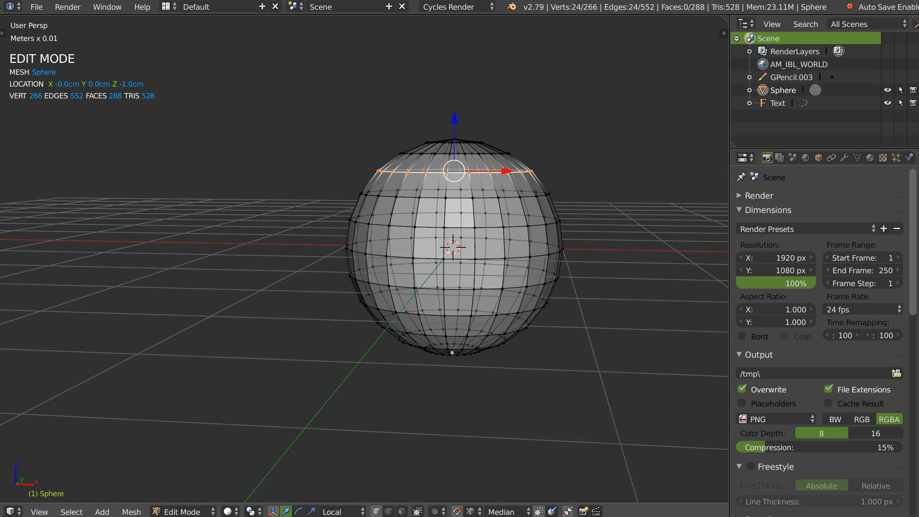
key("alt+x")
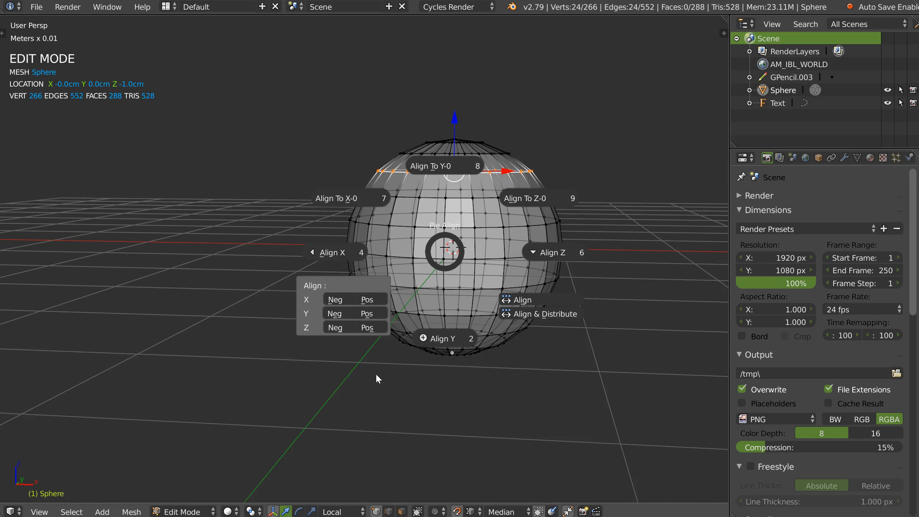
right_click(454, 351)
middle_click_drag(448, 267, 452, 255)
scroll(452, 255, "up", 2)
right_click(452, 255)
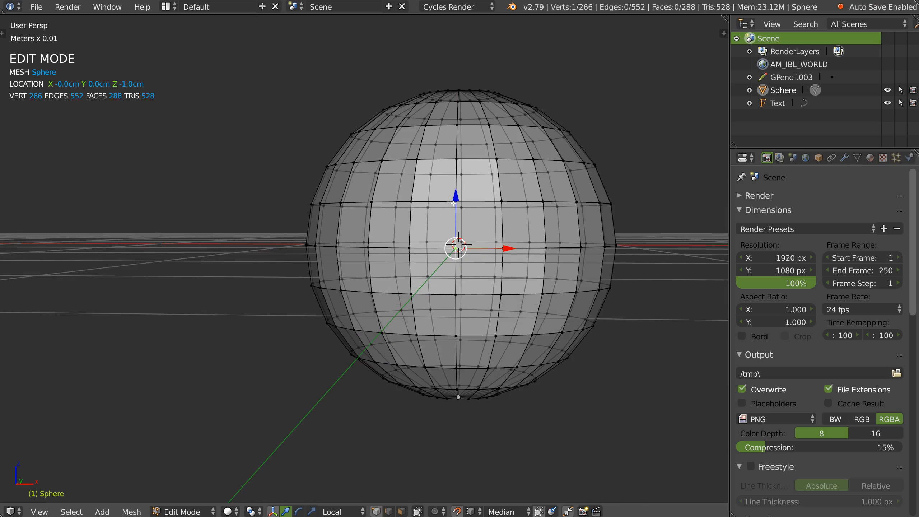
Raise two neighbouring vertices at the sphere's front equator with snapping off, and select their whole horizontal edge loop
left_click_drag(456, 248, 503, 249)
key("shift+Tab")
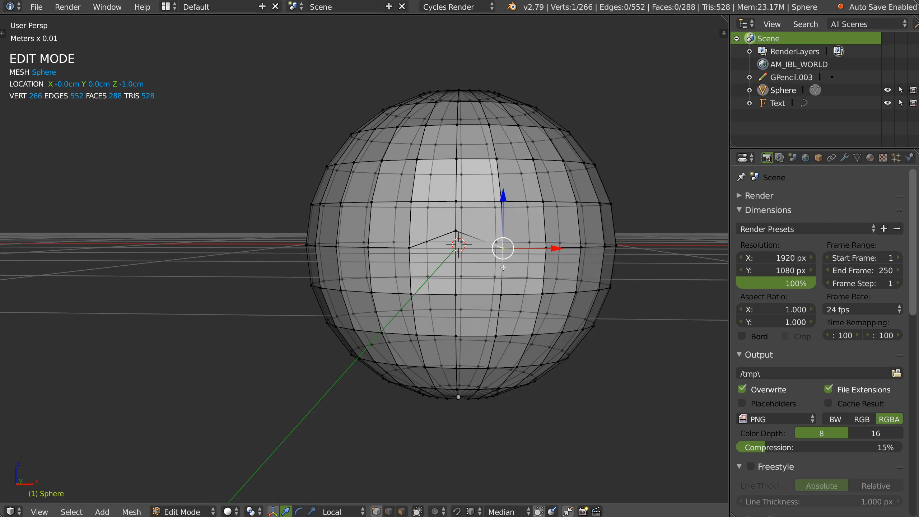
left_click_drag(503, 198, 504, 171)
right_click(470, 229, "alt")
middle_click_drag(470, 230, 468, 236)
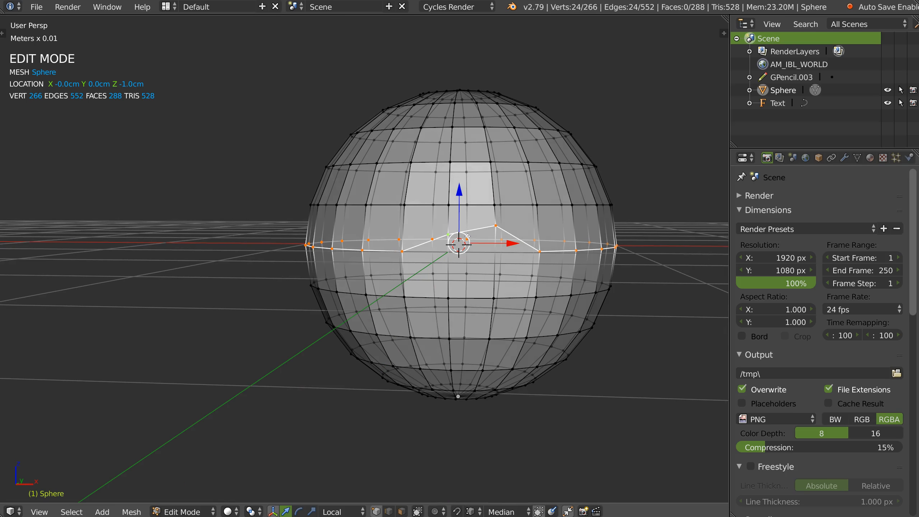
Try the Z Neg alignment on the selected equator loop, and level its vertices to the highest one with Z Pos
key("alt+x")
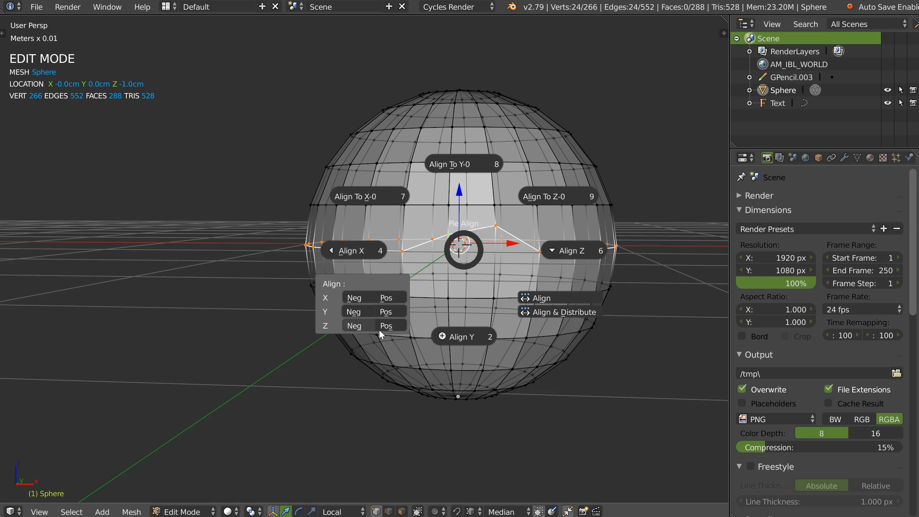
left_click(354, 326)
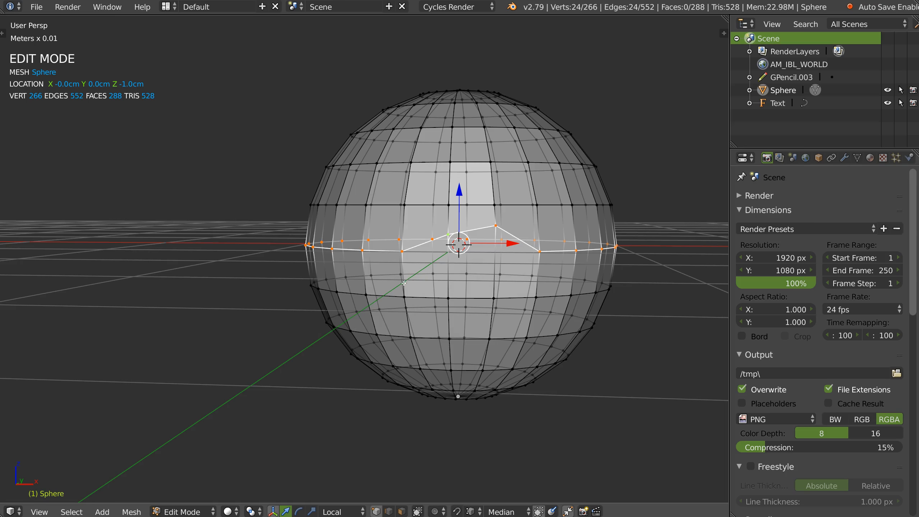
key("alt+x")
left_click(330, 368)
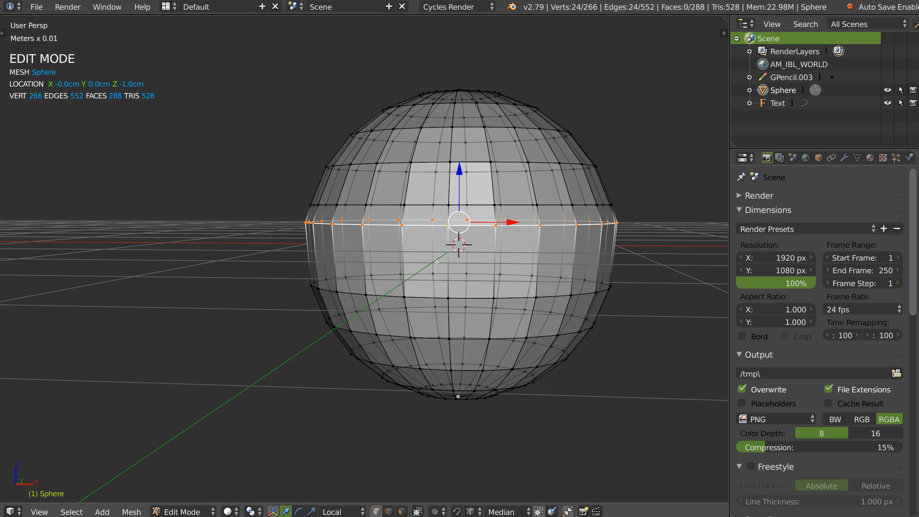
Try Align To Z-0 on the equator loop with the origin at the sphere's bottom, inspect the shape and undo it
key("alt+x")
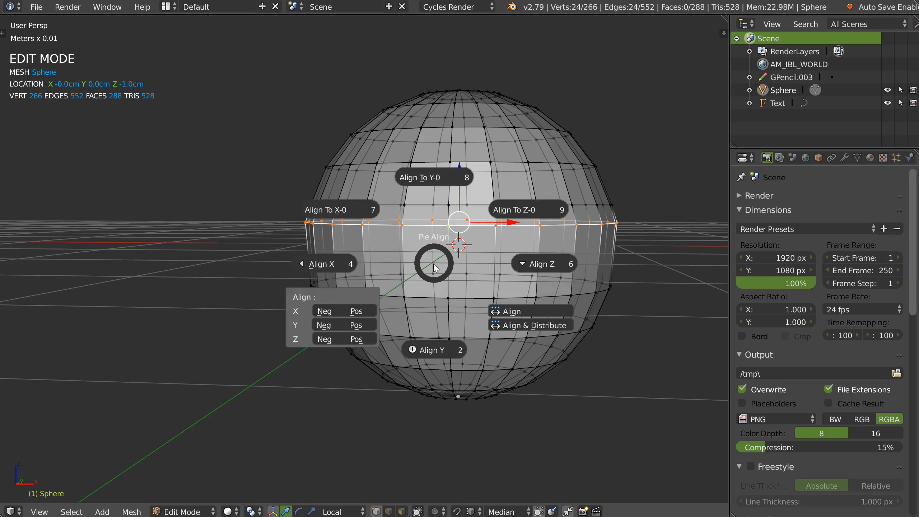
left_click(529, 211)
middle_click_drag(514, 204, 494, 226)
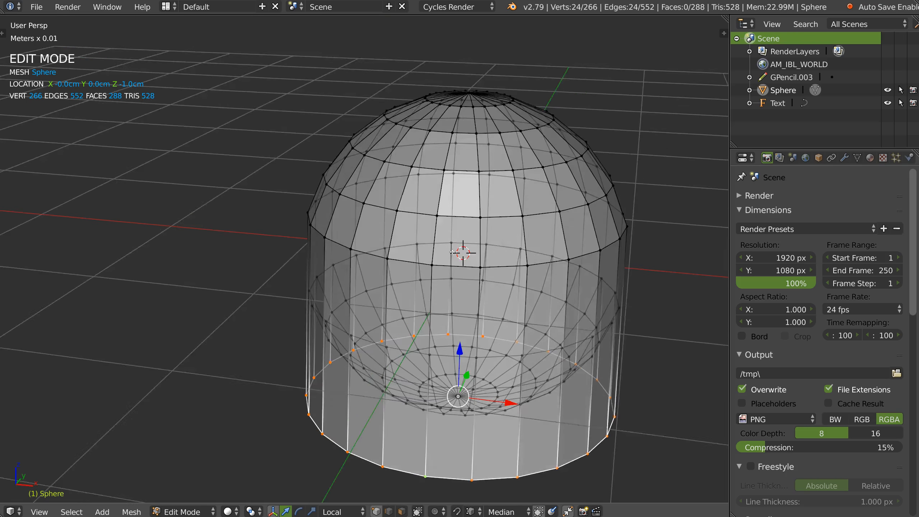
scroll(482, 290, "down", 2)
middle_click_drag(467, 362, 464, 332)
scroll(465, 333, "up", 2)
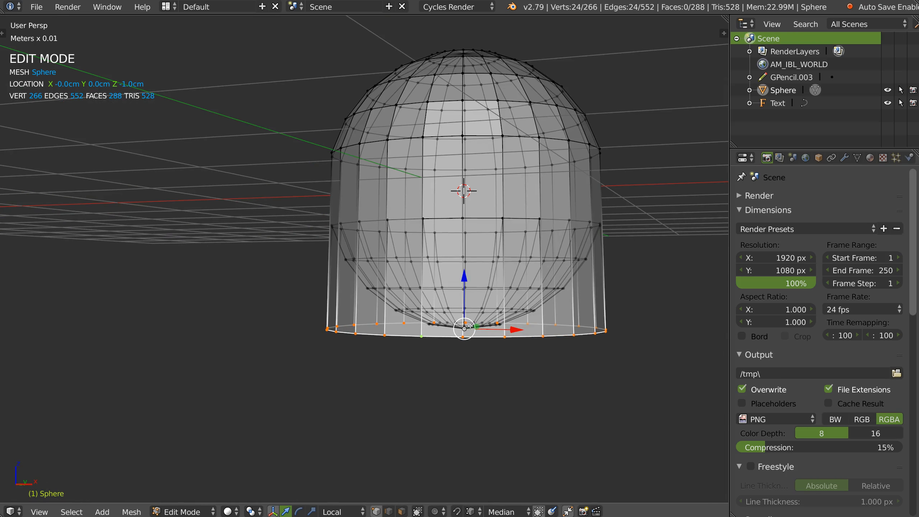
middle_click_drag(417, 231, 449, 264)
key("ctrl+z")
Switch to Object Mode, move the sphere's origin to the 3D cursor, and return to Edit Mode
key("Tab")
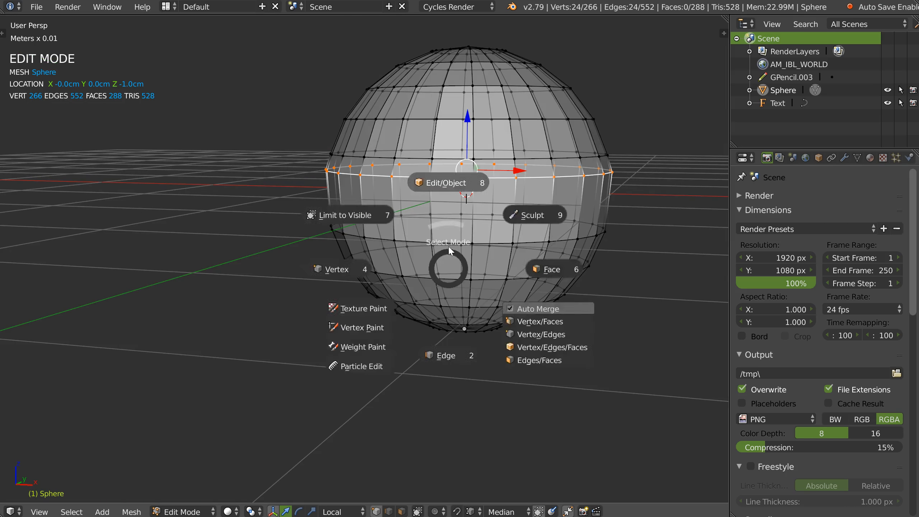
left_click(450, 247)
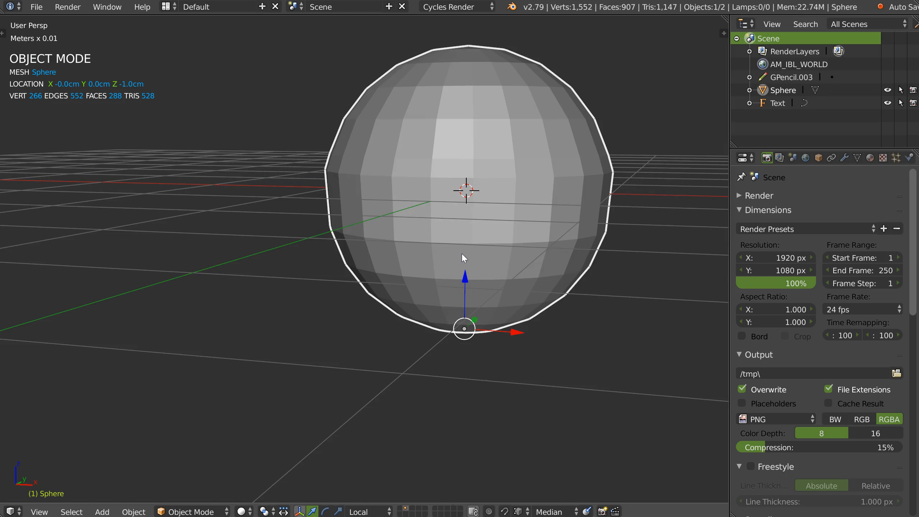
key("shift+s")
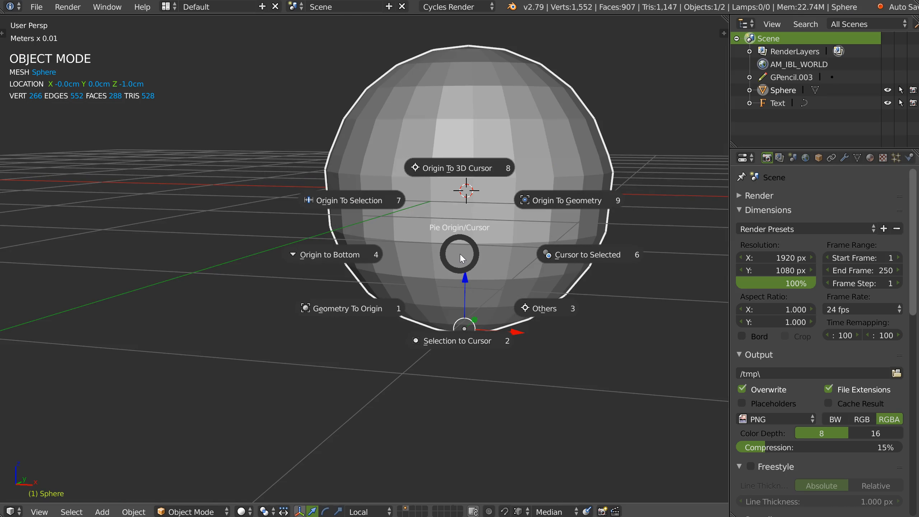
left_click(457, 172)
mouse_move(457, 172)
middle_mouse_down()
mouse_move(438, 216)
mouse_move(466, 180)
middle_mouse_up()
key("Tab")
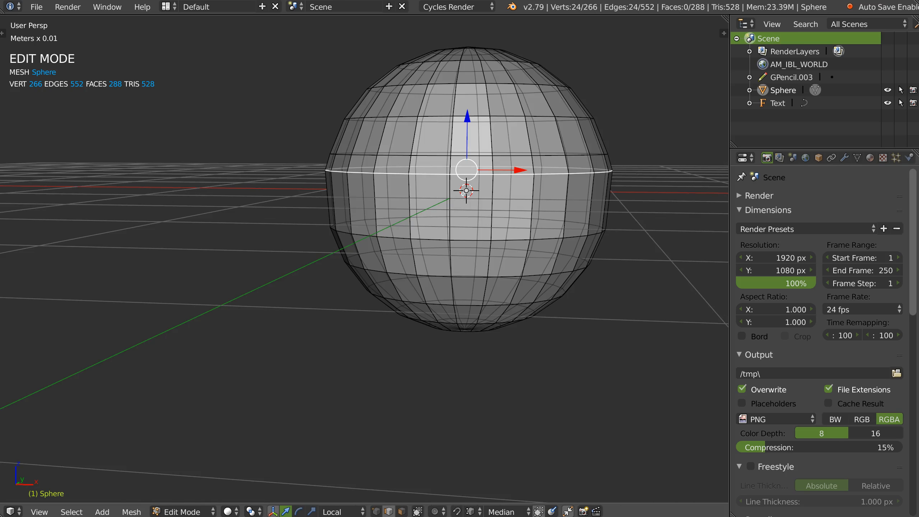
Align the selected equator loop to the sphere's origin height with Align To Z-0
key("alt+x")
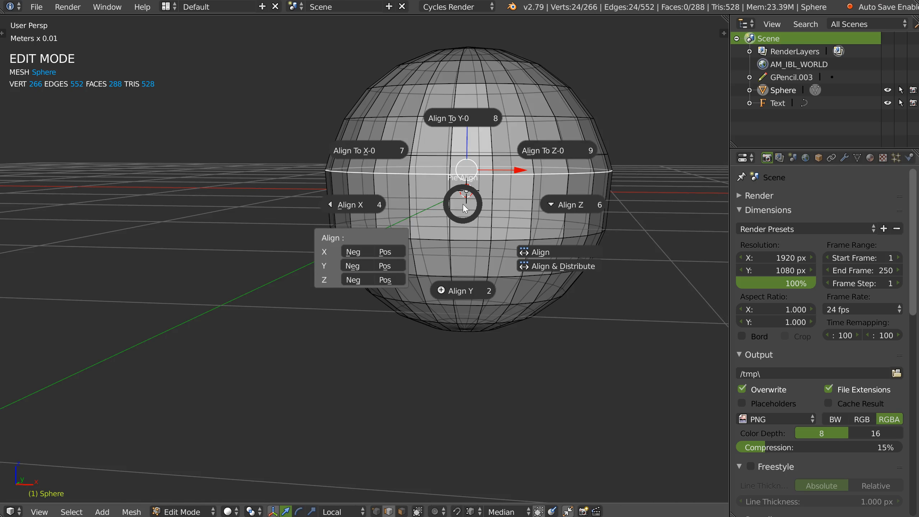
left_click(539, 151)
middle_click_drag(538, 148, 404, 244)
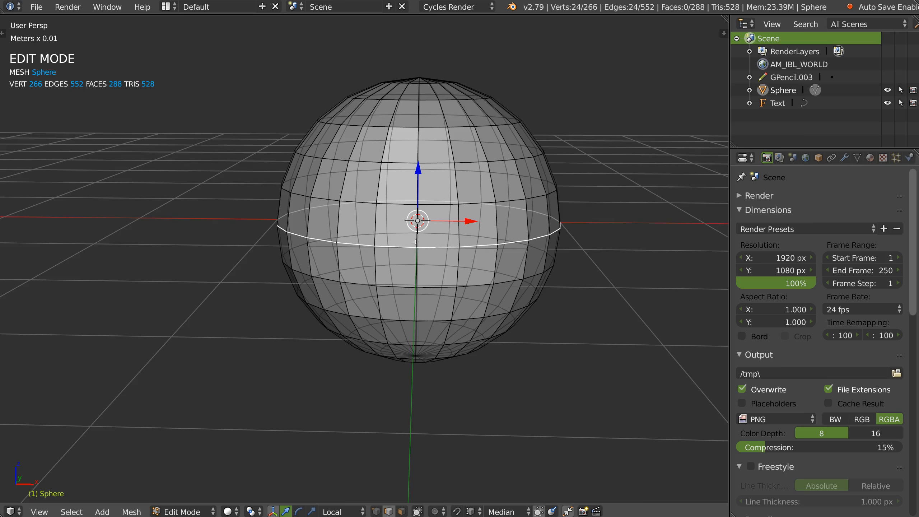
Examine the extra cursor and origin options under Others, and review the Align and Align & Distribute options in the Align pie
key("shift+s")
left_click(521, 296)
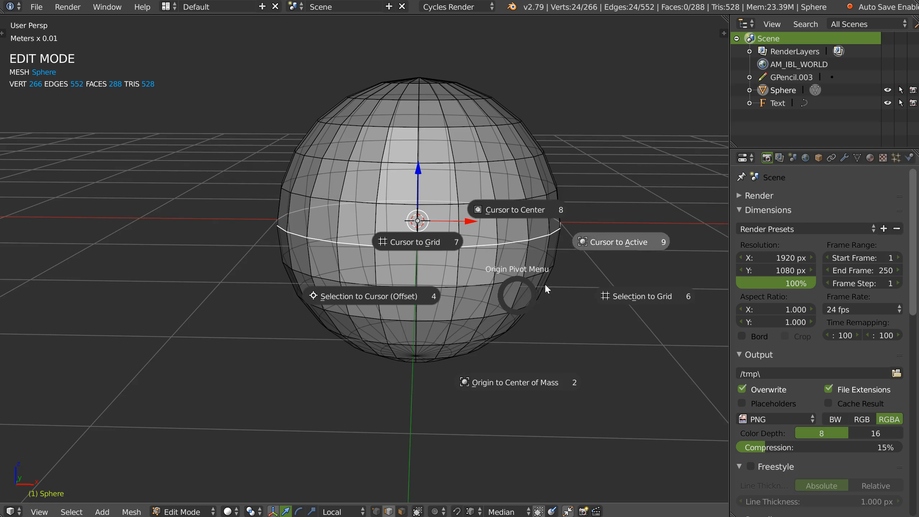
key("Escape")
key("alt+x")
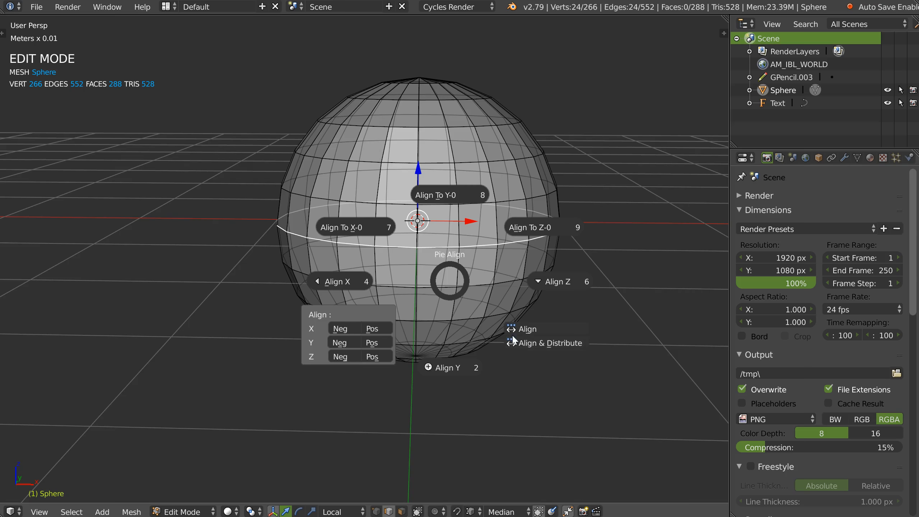
key("Escape")
Select a single equator edge at the sphere's front and scale it down by a factor of about 0.632
right_click(439, 248)
middle_click_drag(504, 270, 544, 271)
key("s")
left_click(506, 272)
Try Align & Distribute on the whole equator loop, inspect the deformed mesh, and undo the operation and loop selection
right_click(476, 244, "alt")
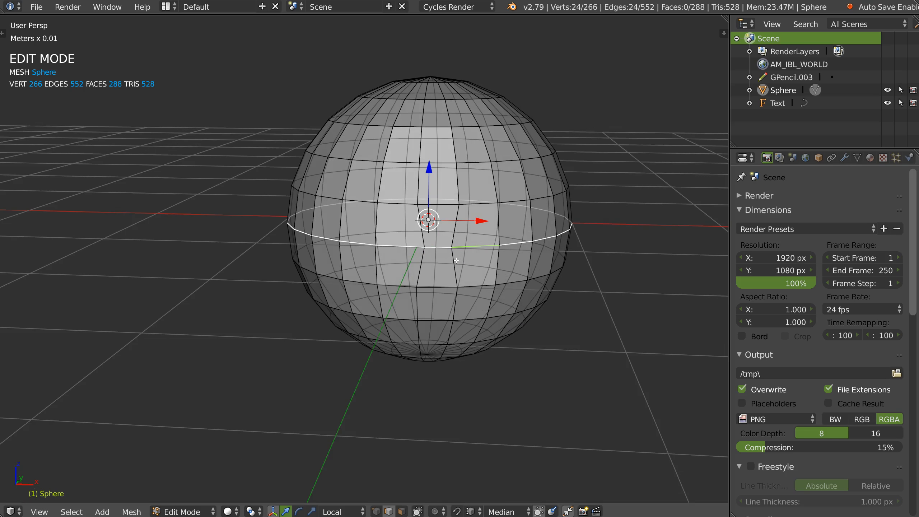
key("alt+x")
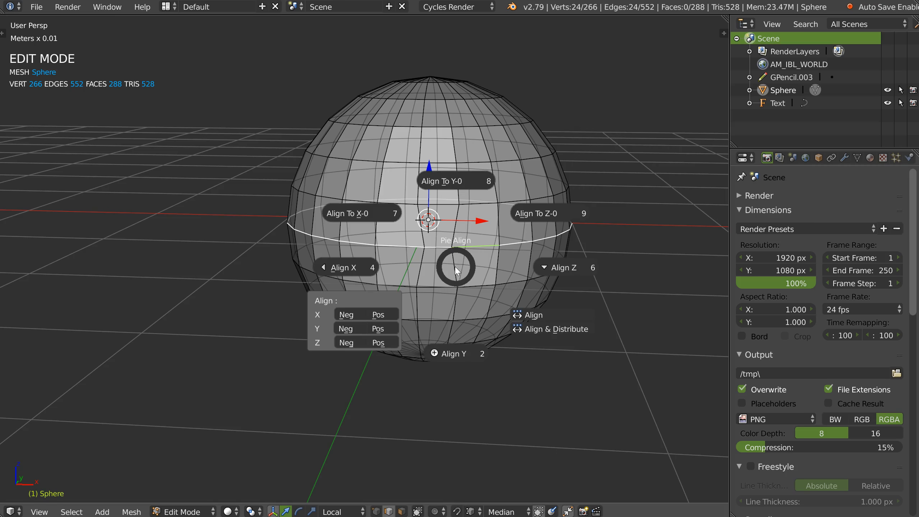
left_click(553, 331)
middle_click_drag(476, 282, 414, 278)
key("F6")
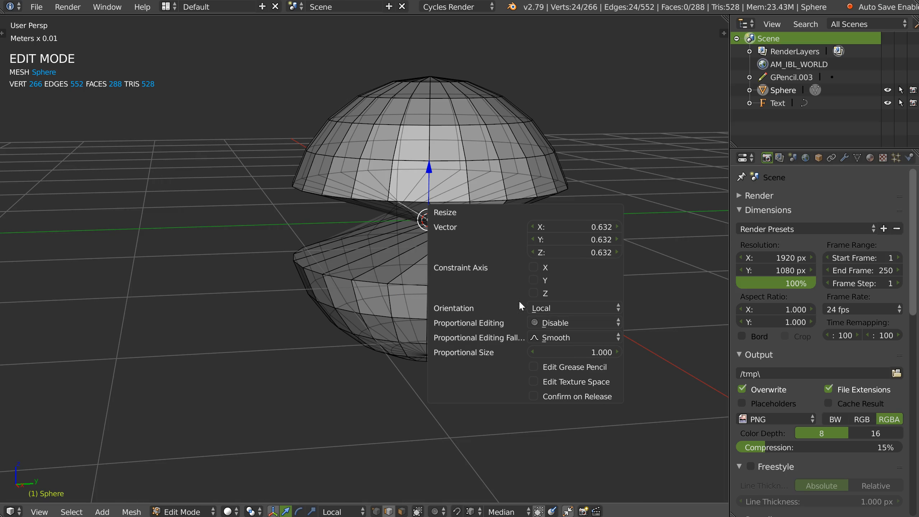
middle_click_drag(429, 279, 413, 277)
key("ctrl+z")
key("ctrl+z")
Hide the sphere's rear wireframe so that only the front-facing mesh is displayed
middle_click_drag(356, 271, 419, 275)
middle_click_drag(335, 255, 390, 273, "shift")
scroll(390, 273, "up", 1)
key("alt+z")
middle_click_drag(357, 220, 423, 284, "shift")
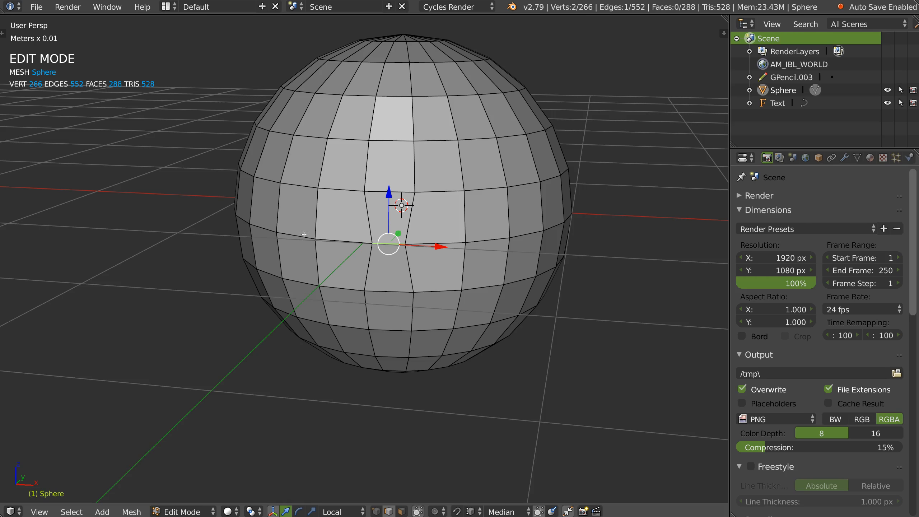
middle_click_drag(325, 239, 330, 241)
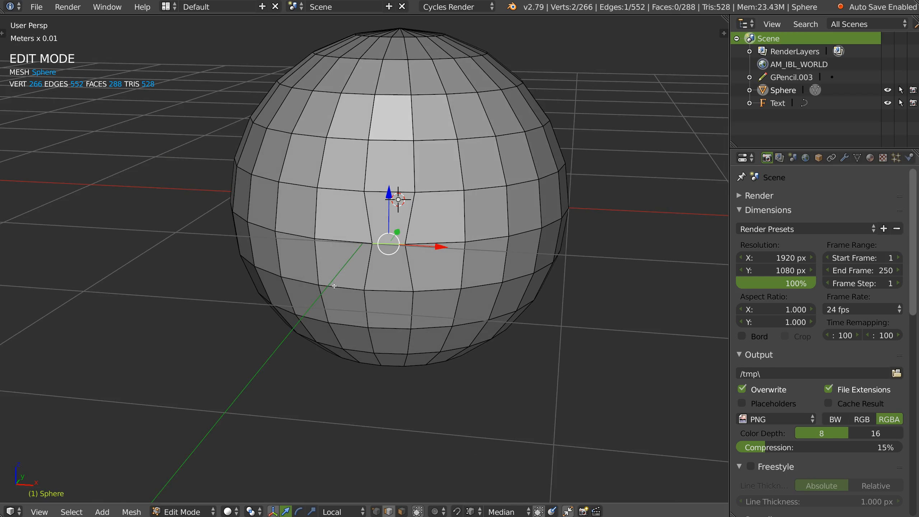
Review the snapping pie options and turn on snapping to Face
key("ctrl+shift+Tab")
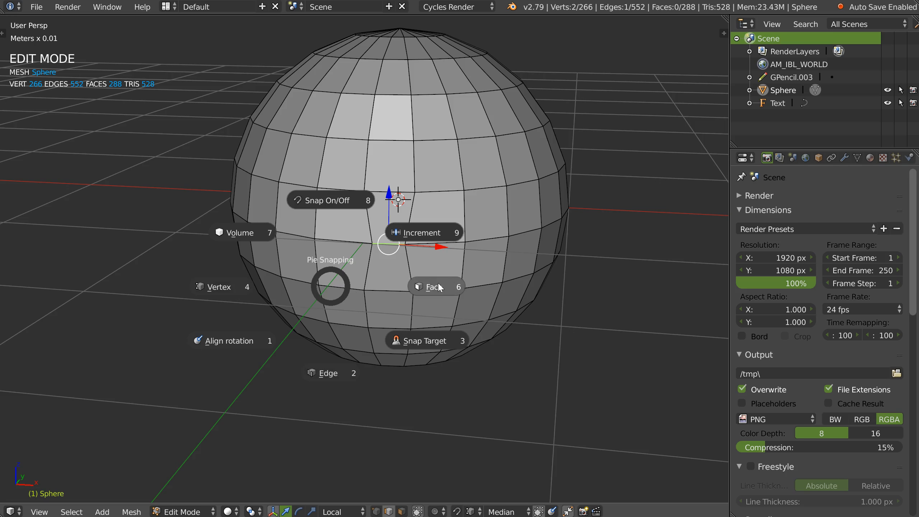
left_click(426, 288)
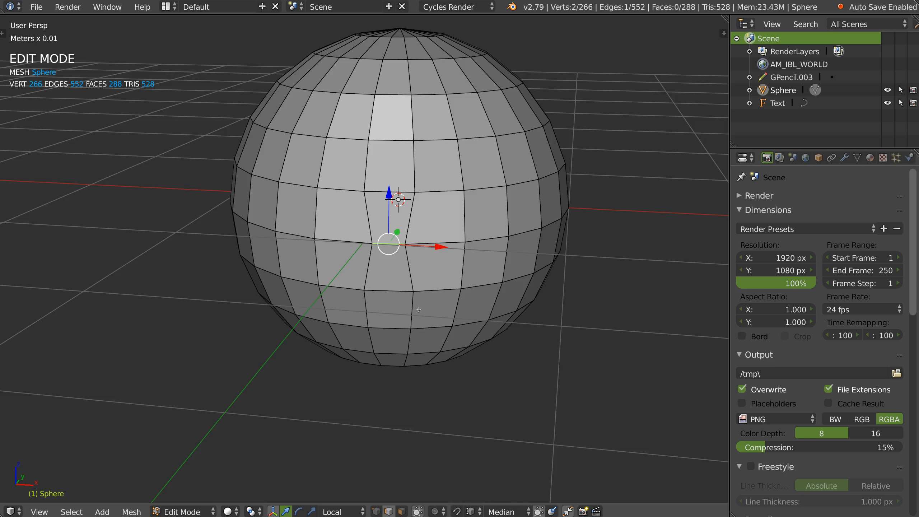
key("ctrl+shift+Tab")
left_click(535, 311)
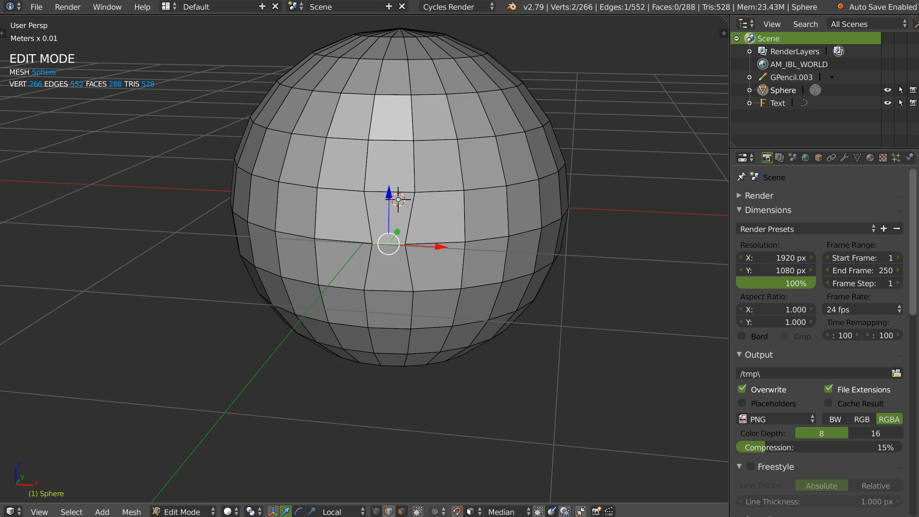
Cycle the snapping element through Increment, Volume and Vertex, and turn snapping off
key("ctrl+shift+Tab")
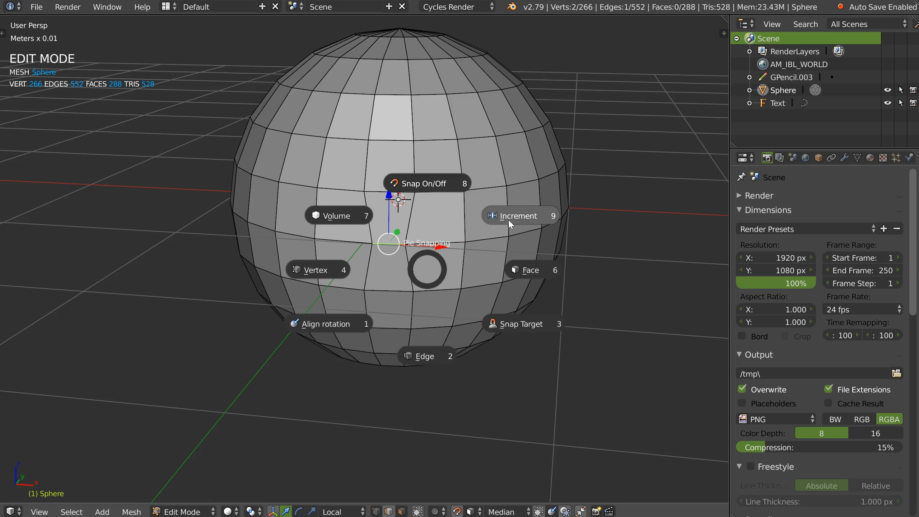
left_click(505, 223)
key("ctrl+shift+Tab")
left_click(373, 220)
key("ctrl+shift+Tab")
left_click(340, 281)
key("ctrl+shift+Tab")
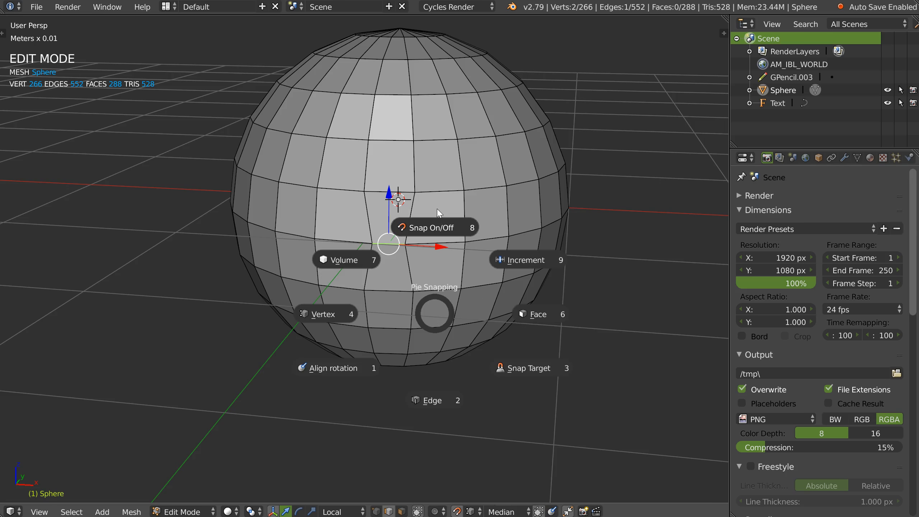
left_click(429, 225)
Examine the Closest, Active, Median and Center options of the Snap Target menu and dismiss it
key("ctrl+shift+Tab")
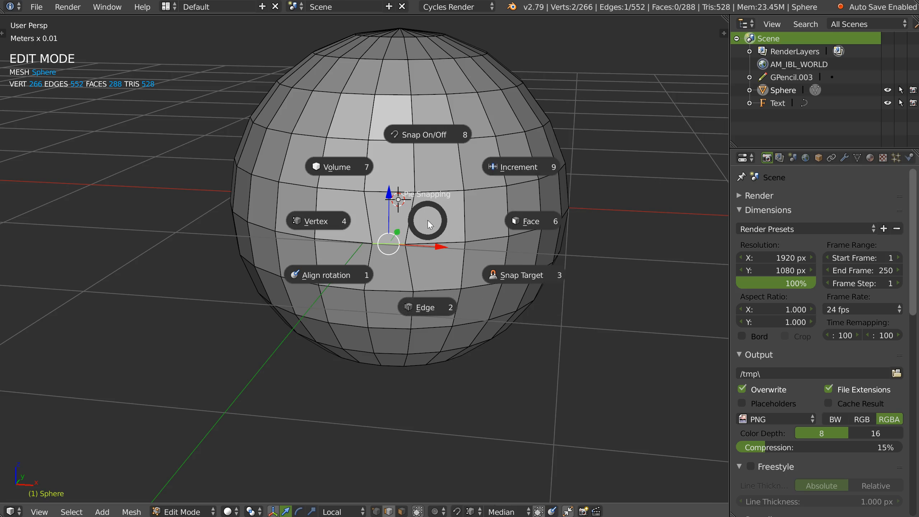
left_click(523, 281)
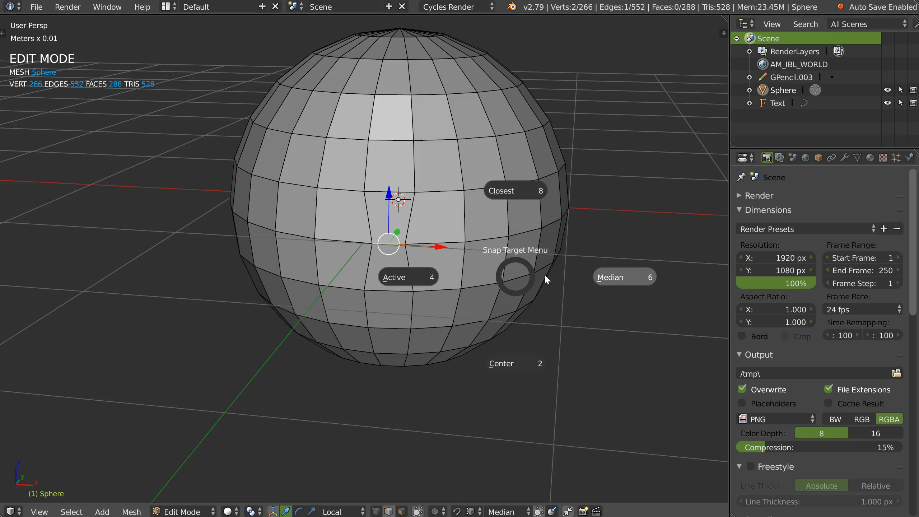
left_click(506, 270)
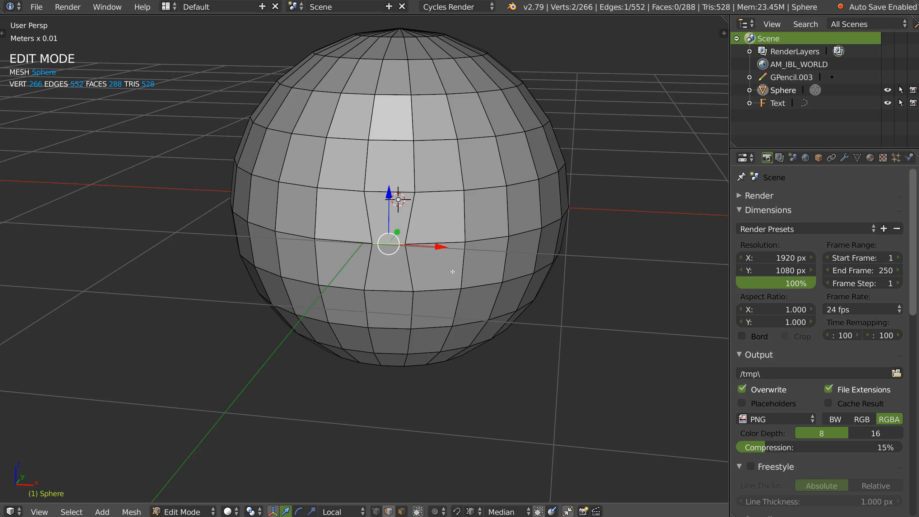
Examine the proportional editing pie with its Connected, Projected and falloff options
middle_click_drag(461, 149, 434, 279)
key("o")
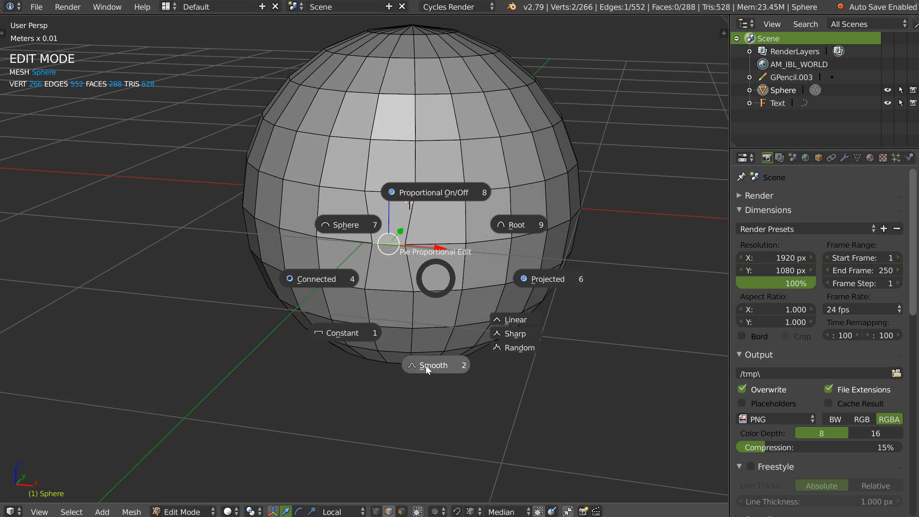
left_click(503, 350)
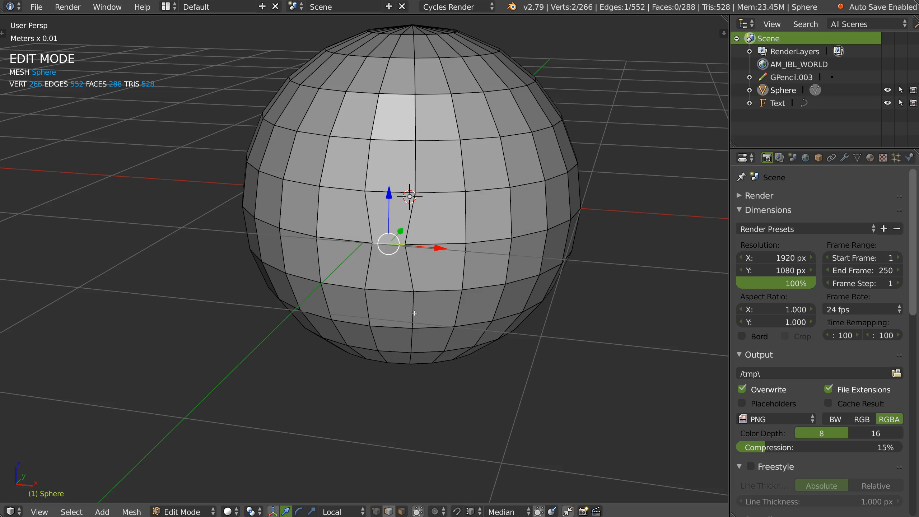
middle_click_drag(420, 284, 369, 244)
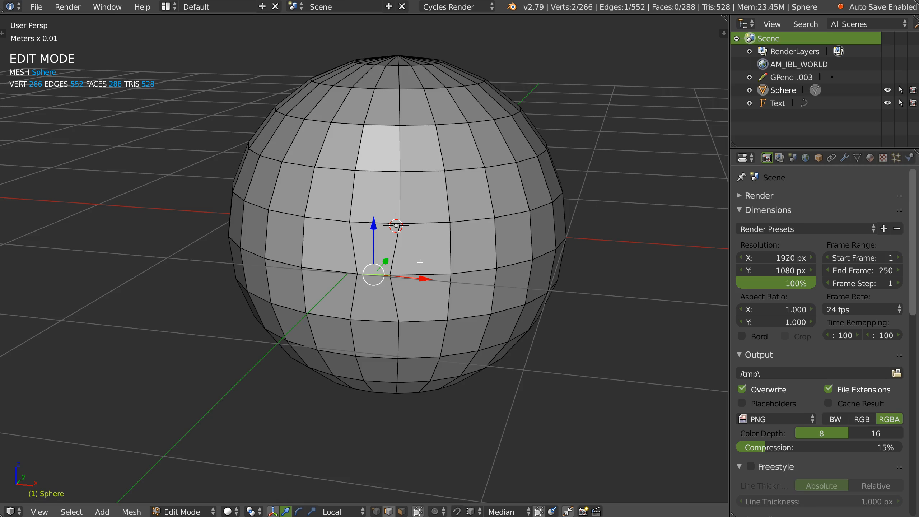
Cycle the transform manipulator through Scale, Translate and Rotate, and finish with the combined Translate/Rotate/Scale manipulator
key("ctrl+space")
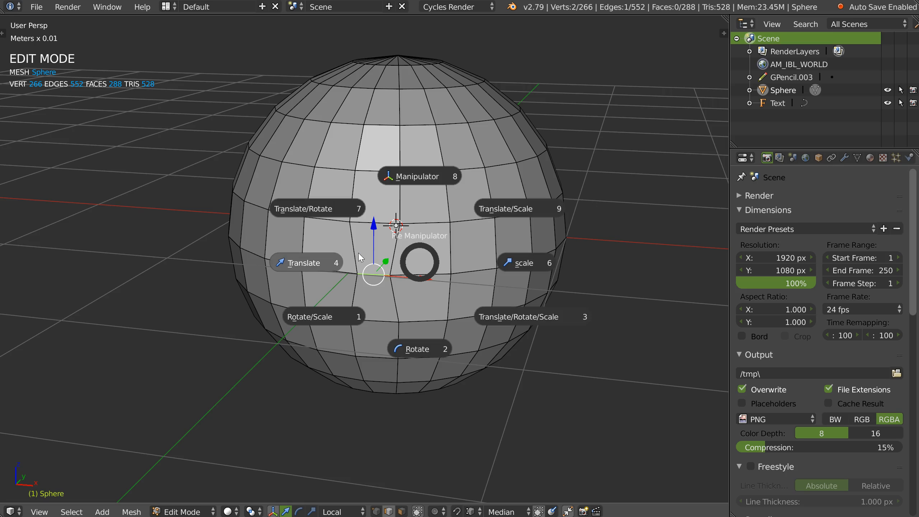
left_click(528, 264)
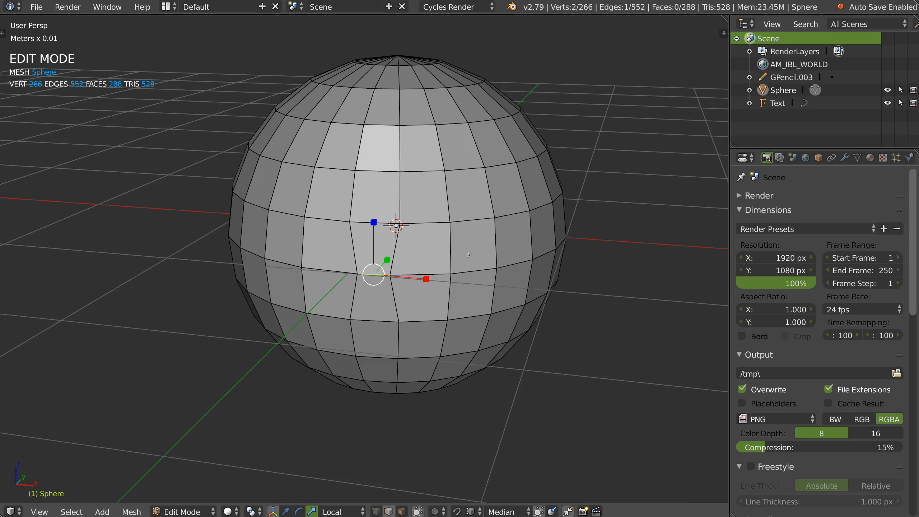
key("ctrl+space")
left_click(355, 257)
key("ctrl+space")
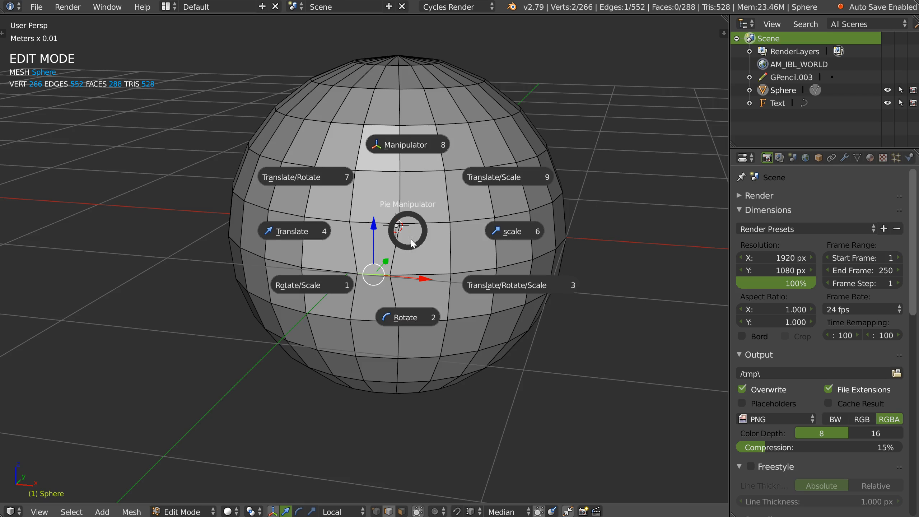
left_click(414, 316)
key("ctrl+space")
left_click(500, 302)
middle_click_drag(499, 302, 467, 282)
key("ctrl+space")
key("Escape")
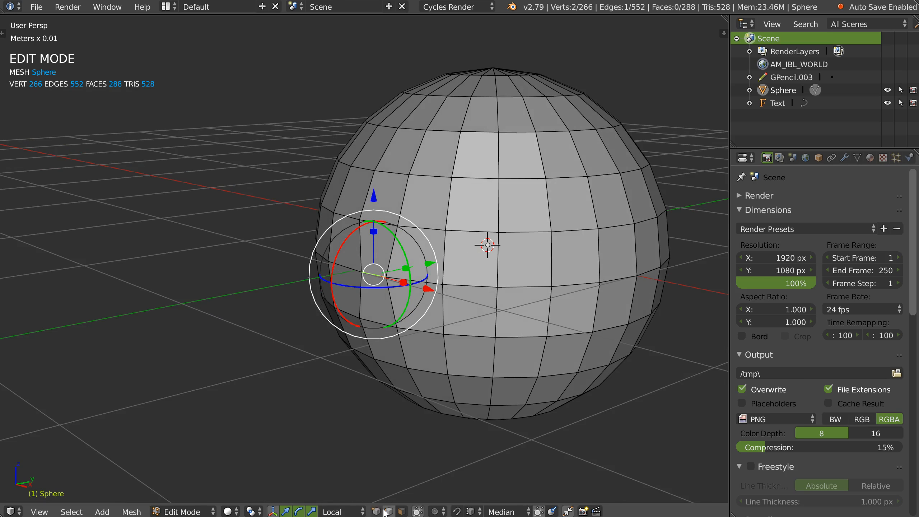
Change the mesh selection mode to faces and finally to vertices
left_click(401, 512)
left_click(377, 512)
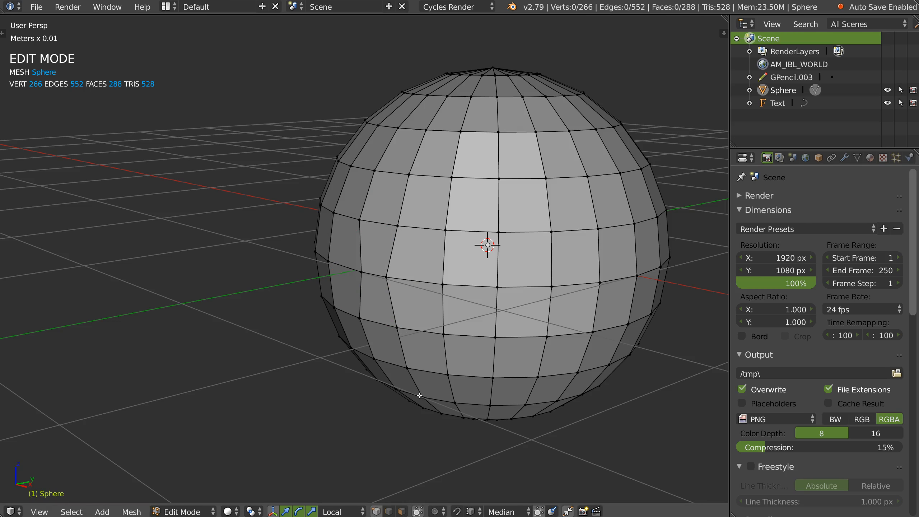
middle_click_drag(419, 396, 410, 382)
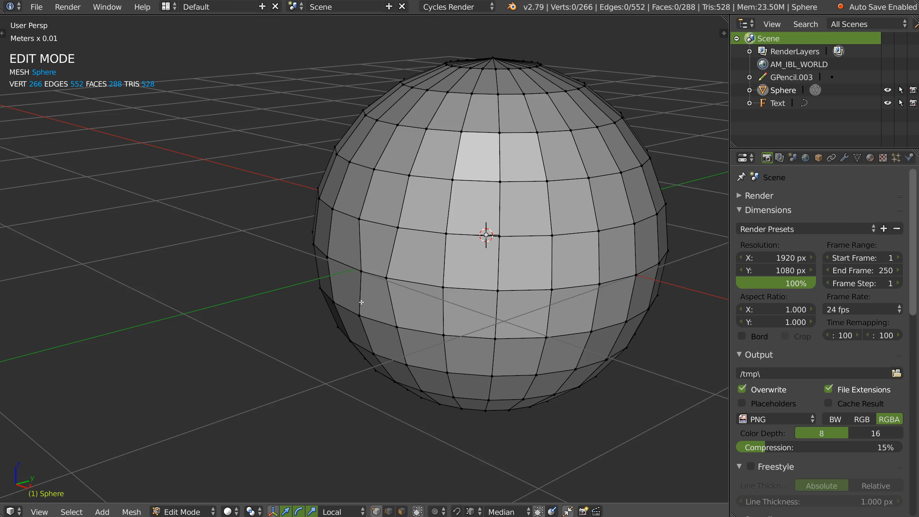
middle_click_drag(361, 302, 448, 219)
middle_click_drag(414, 313, 385, 305)
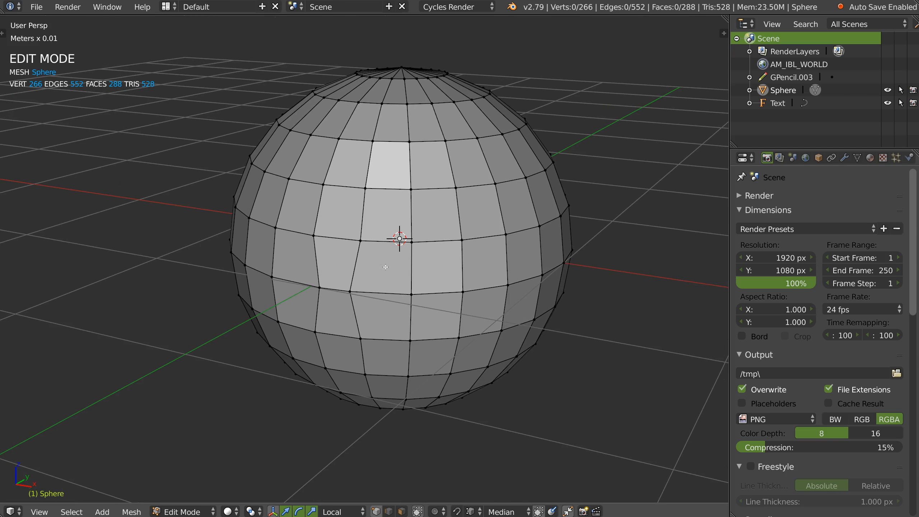
middle_click_drag(386, 267, 467, 216)
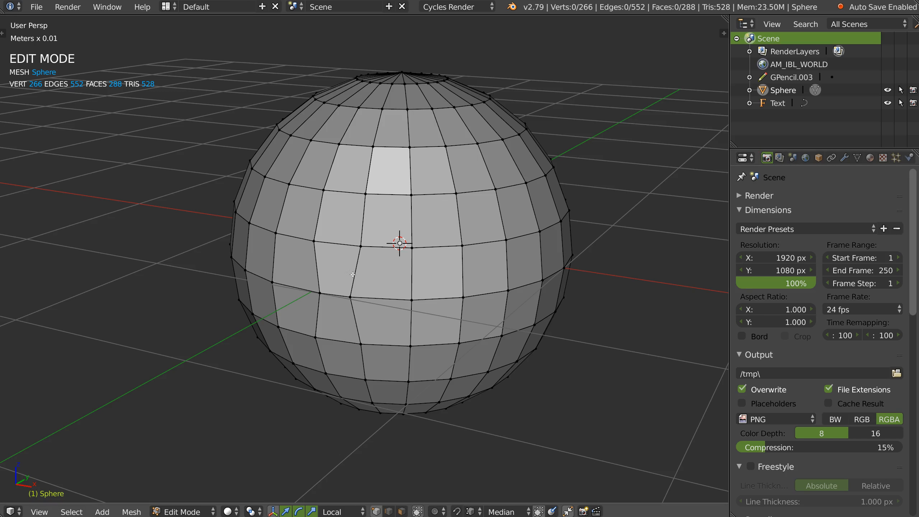
middle_click_drag(353, 274, 381, 272)
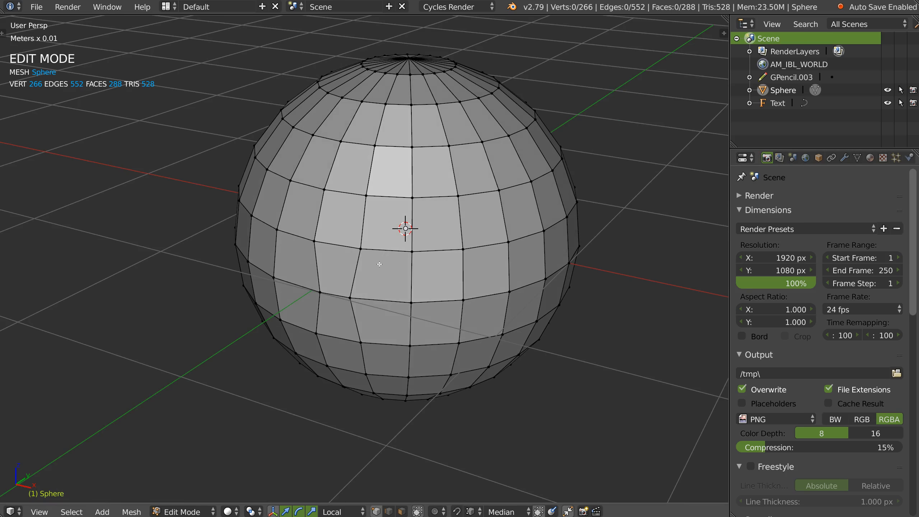
Examine the Faces, Vertices and Edges tool menus and the general Mesh and Select command lists
key("ctrl+f")
key("ctrl+v")
key("Escape")
key("ctrl+e")
left_click(131, 512)
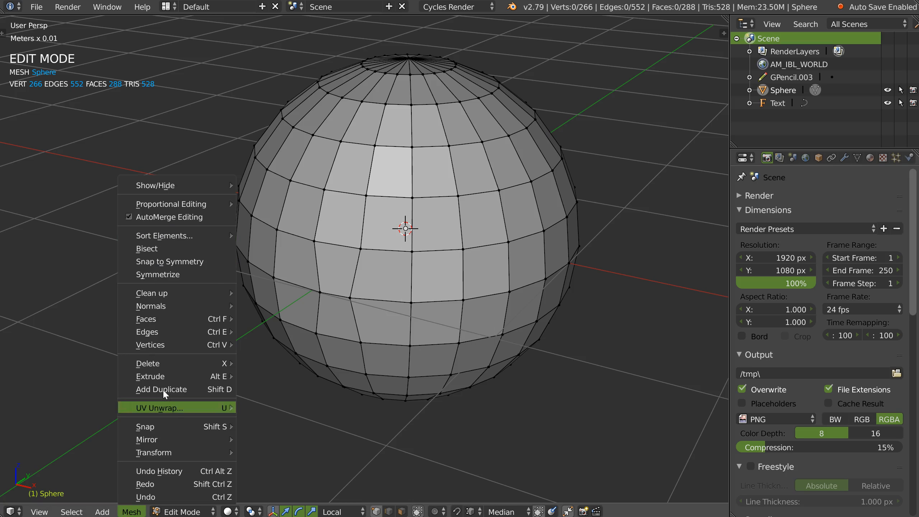
mouse_move(69, 512)
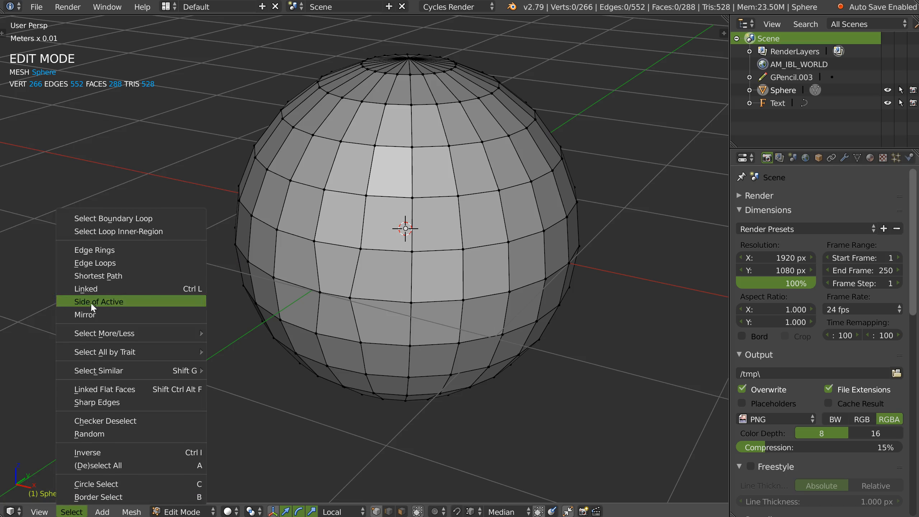
mouse_move(39, 512)
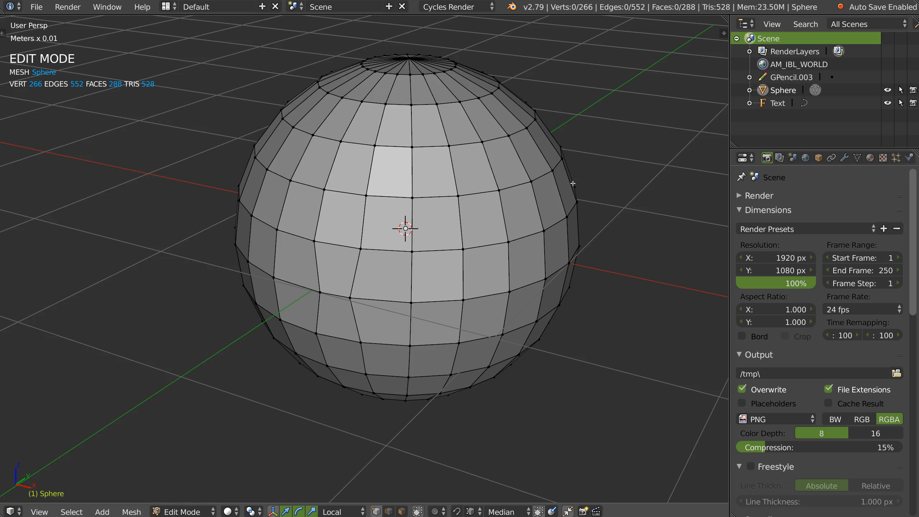
middle_click_drag(485, 263, 460, 160)
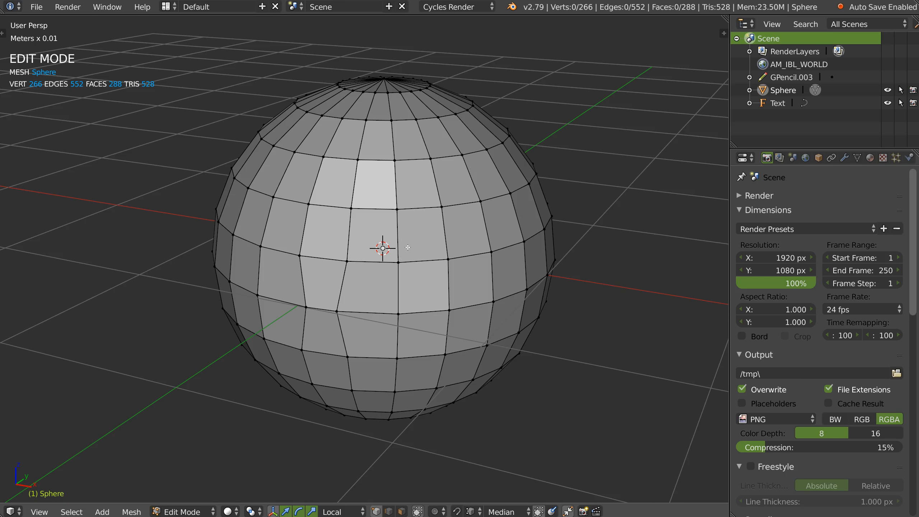
Toggle the transform manipulator off and on again with the manipulator pie, and set it to Translate
middle_click_drag(395, 279, 393, 270)
key("ctrl+space")
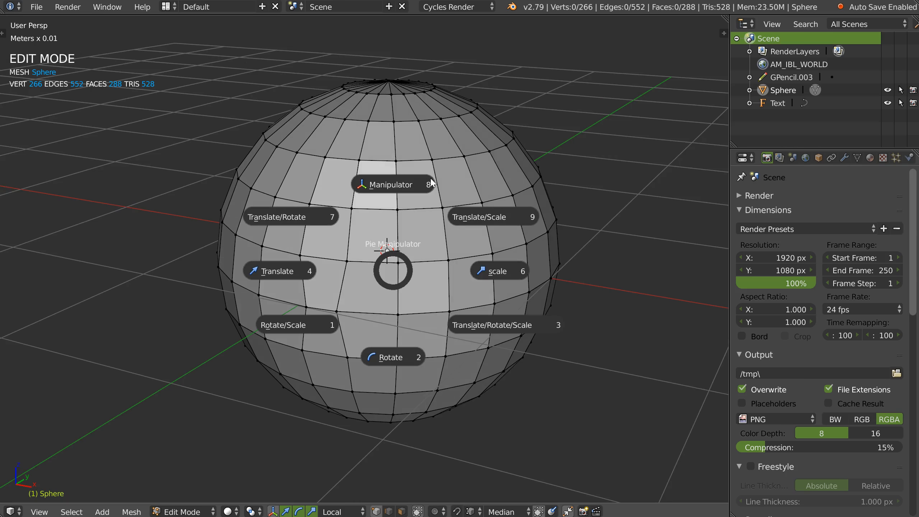
left_click(393, 185)
middle_click_drag(383, 264, 379, 276)
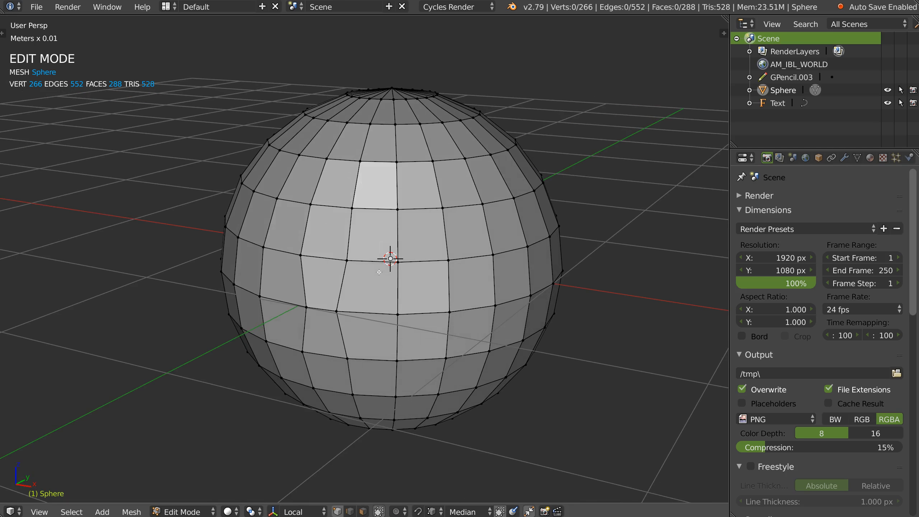
key("ctrl+space")
left_click(373, 193)
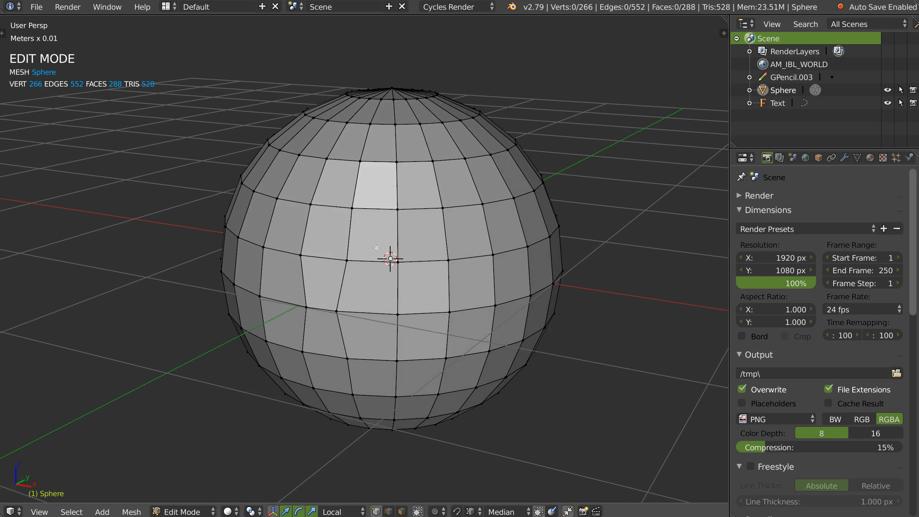
middle_click_drag(382, 235, 384, 253)
key("ctrl+space")
left_click(266, 258)
Select the horizontal edge loop around the sphere's middle and hide the transform manipulator
middle_click_drag(393, 308, 406, 254)
right_click(376, 313, "alt")
key("ctrl+space")
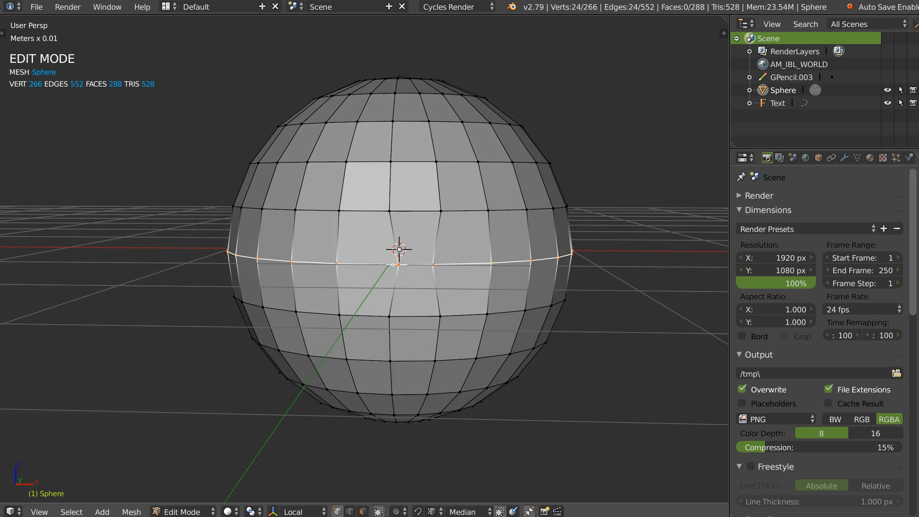
Try to move the selected edge loop vertically along the global Z axis
key("g")
key("z")
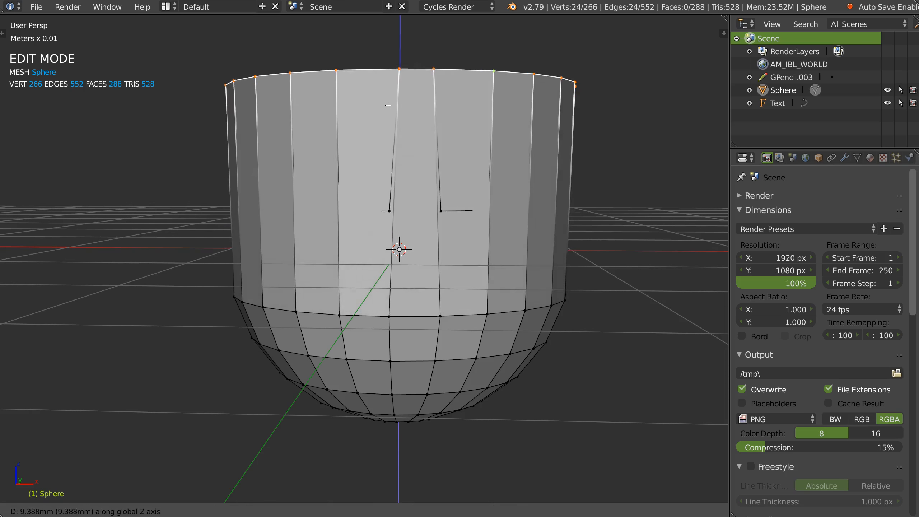
left_click(396, 250)
middle_click_drag(396, 250, 396, 261)
Show the transform manipulator again as Scale and switch it to the combined Rotate/Scale manipulator
key("ctrl+space")
key("ctrl+space")
key("ctrl+space")
key("ctrl+space")
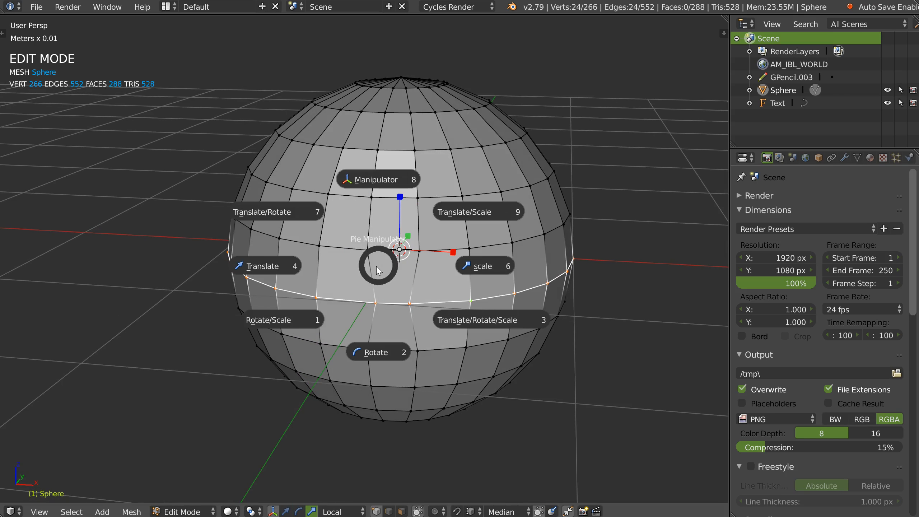
left_click(283, 325)
key("ctrl+space")
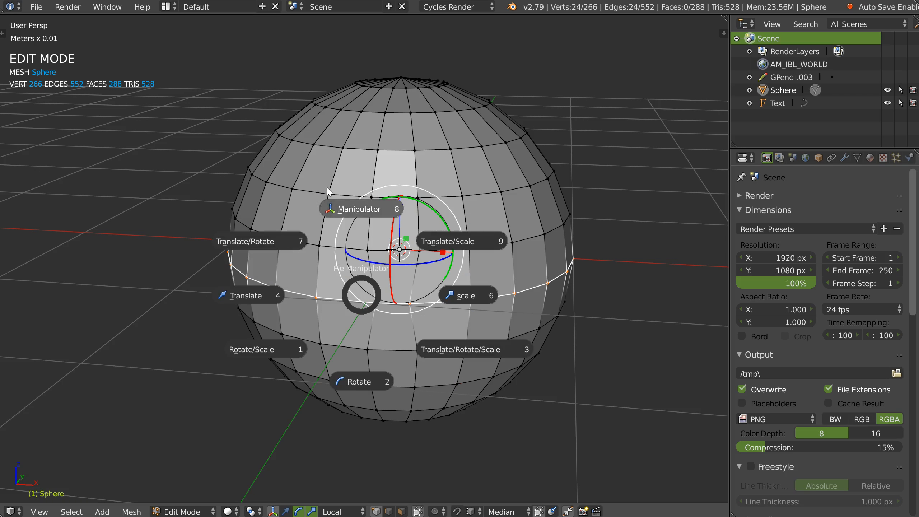
key("Escape")
middle_click_drag(342, 246, 343, 245)
middle_click_drag(415, 190, 408, 182, "shift")
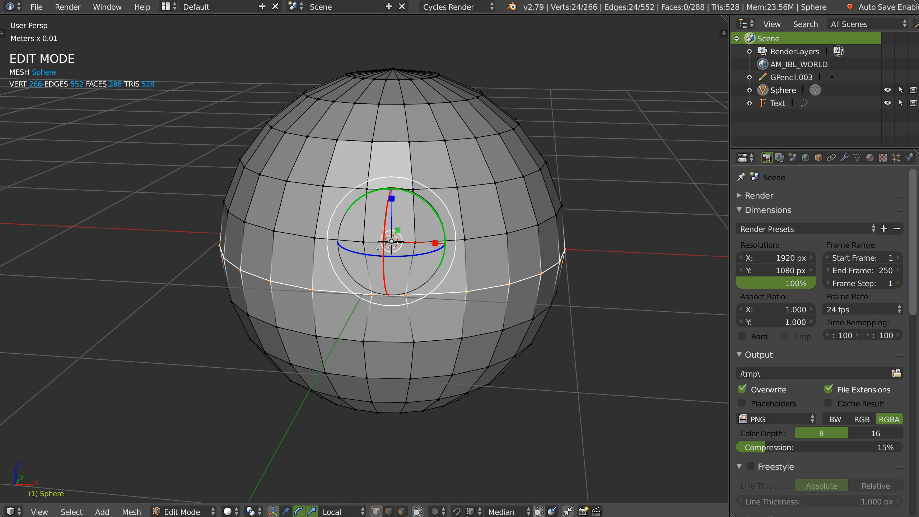
Review the transform orientation pie and set the orientation to Local
key("alt+space")
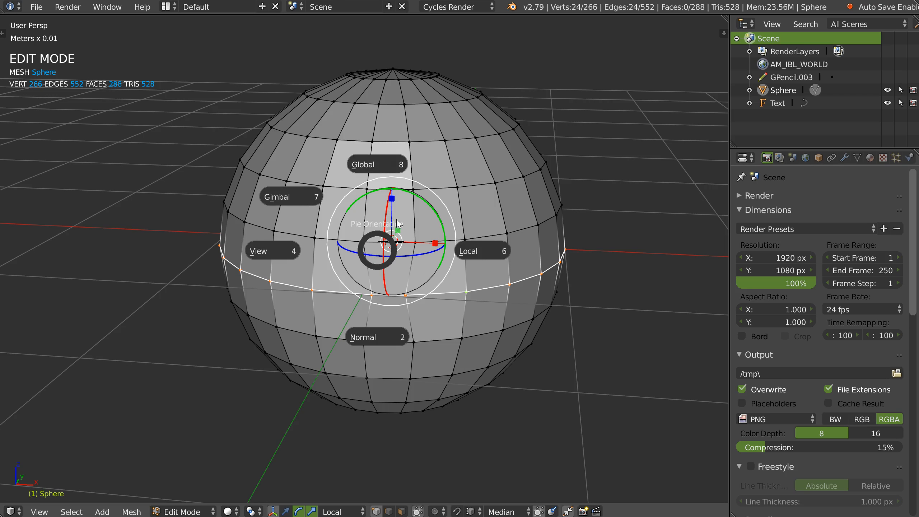
left_click(477, 252)
key("alt+space")
key("Escape")
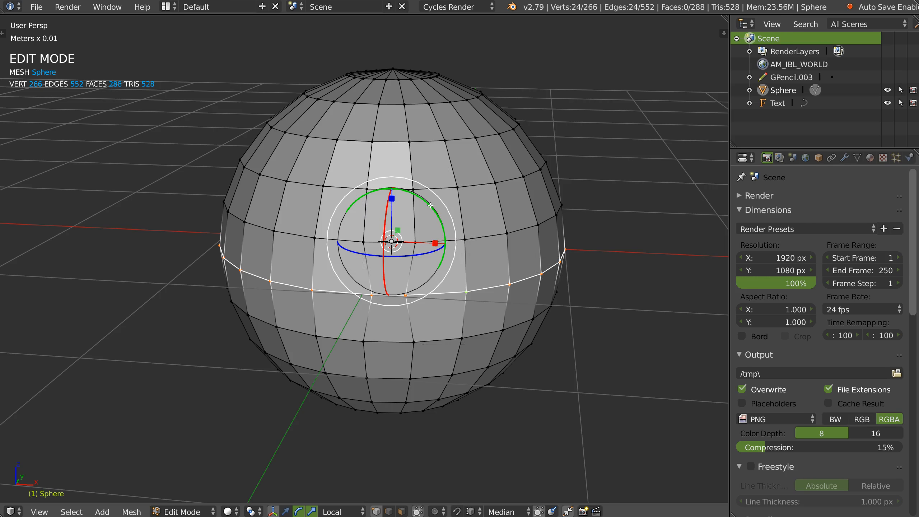
Leave Edit Mode and rotate the whole sphere freely to about X 39.8°, Y 4.5° and Z 31.4°
key("Tab")
left_click_drag(413, 243, 434, 271)
middle_click_drag(435, 271, 418, 246)
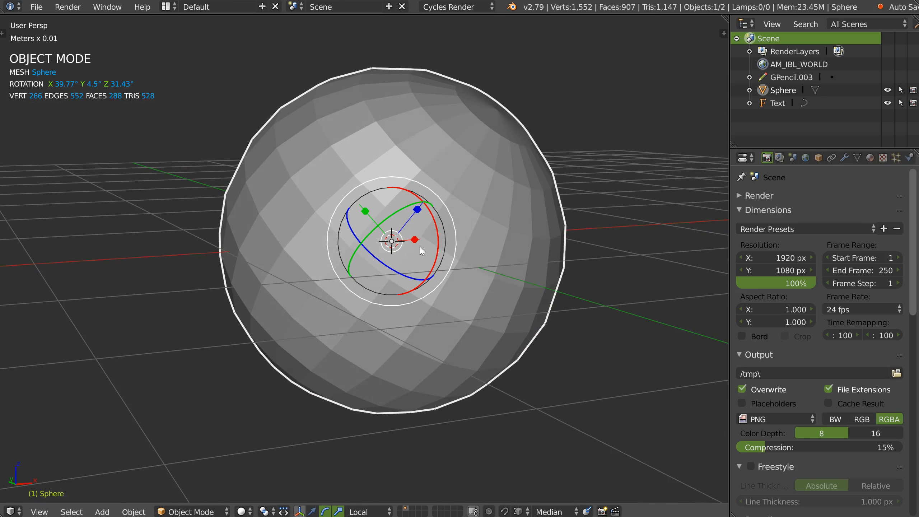
Set the transform orientation to Global and switch the manipulator to Translate
key("alt+space")
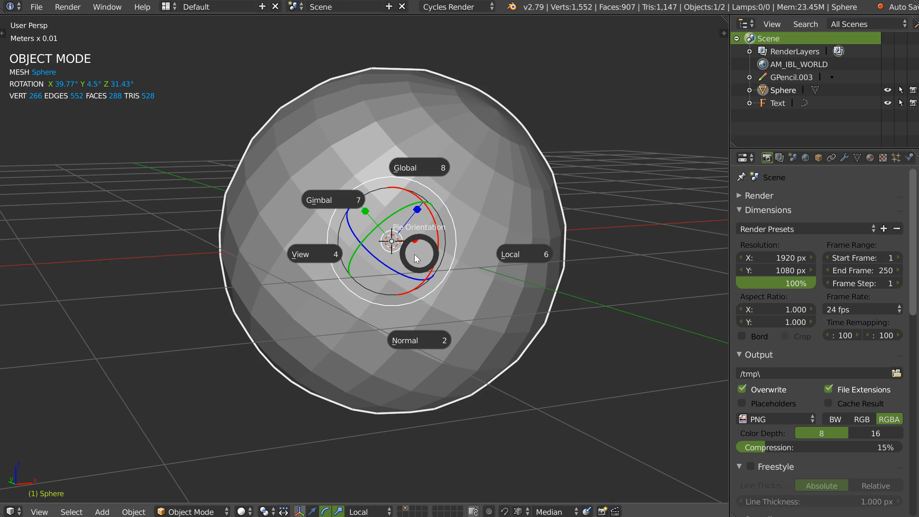
left_click(416, 183)
key("ctrl+space")
left_click(342, 255)
middle_click_drag(343, 255, 393, 251)
Set the transform orientation to Normal and return the sphere to Edit Mode
key("alt+space")
left_click(386, 340)
middle_click_drag(389, 339, 401, 294)
key("alt+space")
key("Tab")
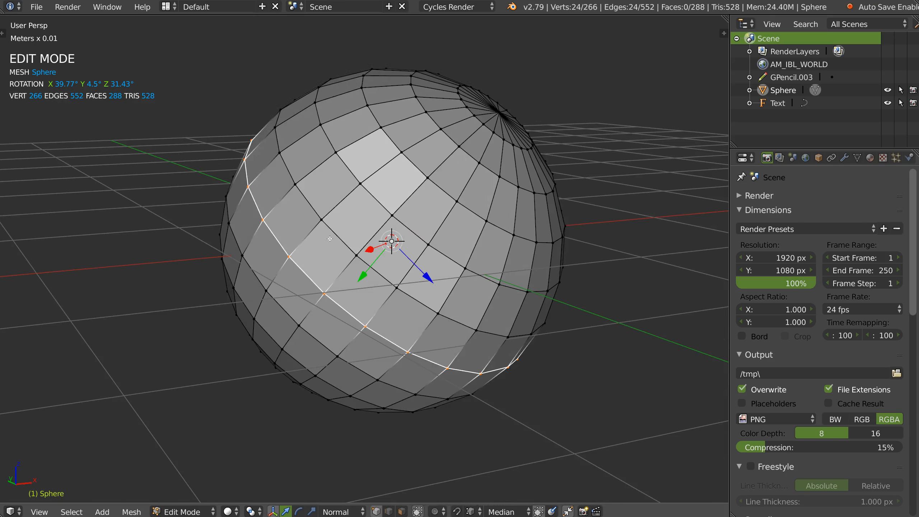
Select three neighbouring vertices on the sphere's side and nudge them slightly with the normal-oriented manipulator
middle_click_drag(340, 246, 331, 232)
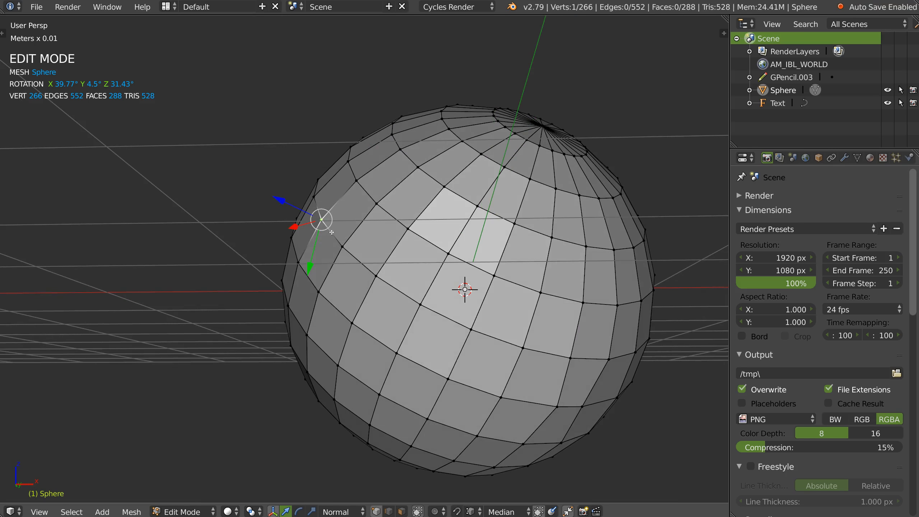
right_click(342, 249, "shift")
right_click(377, 276, "shift")
middle_click_drag(376, 275, 331, 260)
left_click_drag(393, 241, 396, 242)
middle_click_drag(335, 255, 387, 282)
Pull three neighbouring vertices on the sphere's side outward one at a time along their own normals
right_click(315, 210)
middle_click_drag(314, 210, 277, 196)
left_click_drag(273, 199, 233, 201)
right_click(325, 243)
middle_click_drag(325, 244, 285, 242)
left_click_drag(277, 241, 244, 240)
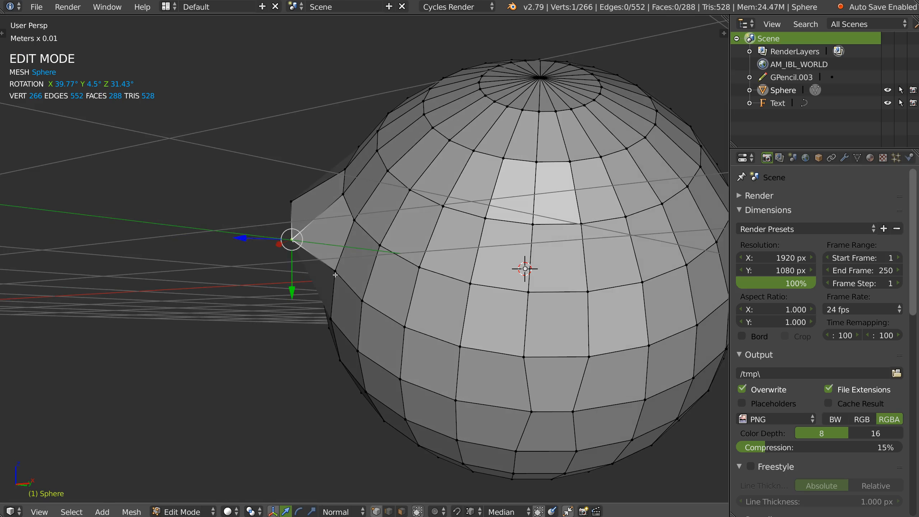
right_click(335, 272)
middle_click_drag(335, 272, 289, 281)
left_click_drag(286, 281, 263, 285)
Switch the sphere to Sculpt Mode and enlarge the Grab brush radius to 338 px
middle_click_drag(263, 285, 466, 195)
scroll(416, 225, "down", 3)
key("Tab")
middle_click_drag(373, 227, 403, 206)
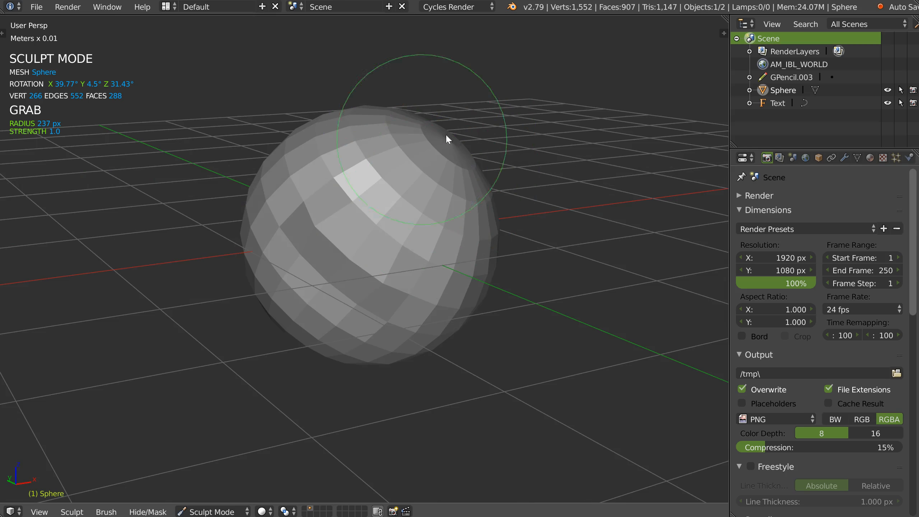
key("f")
left_click(473, 207)
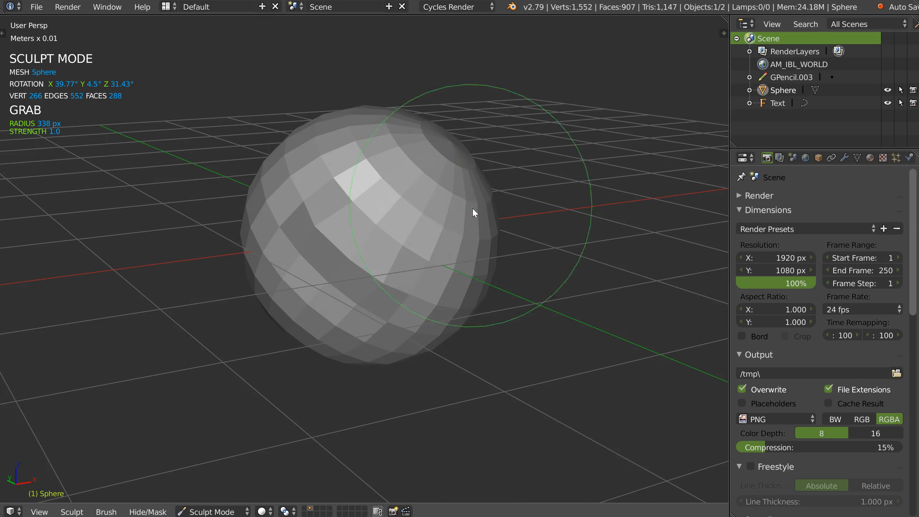
Pull the sphere's upper surface slightly with the Grab brush and return to Object Mode
left_click_drag(457, 173, 463, 168)
middle_click_drag(416, 163, 384, 191)
key("Tab")
left_click(385, 210)
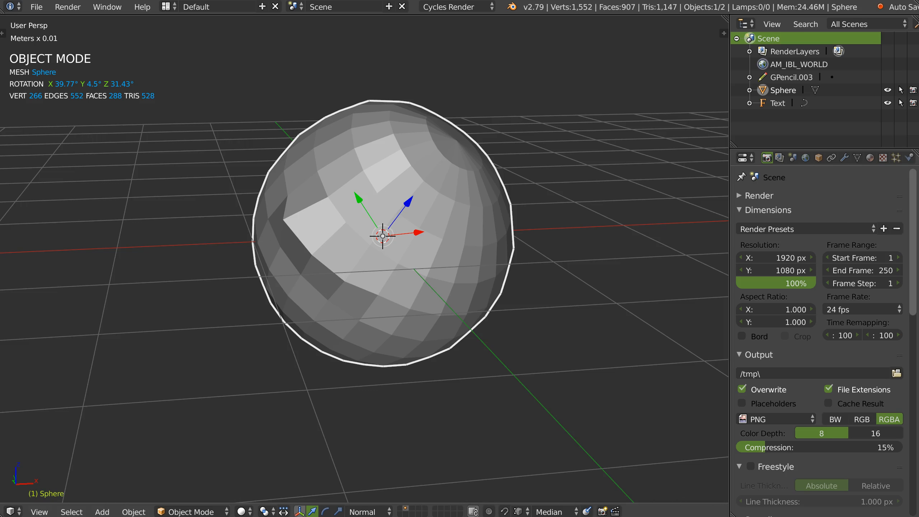
Switch to the Scripting layout and examine the pie menu add-on script from its bl_info header to its keymap registrations
key("ctrl+Right")
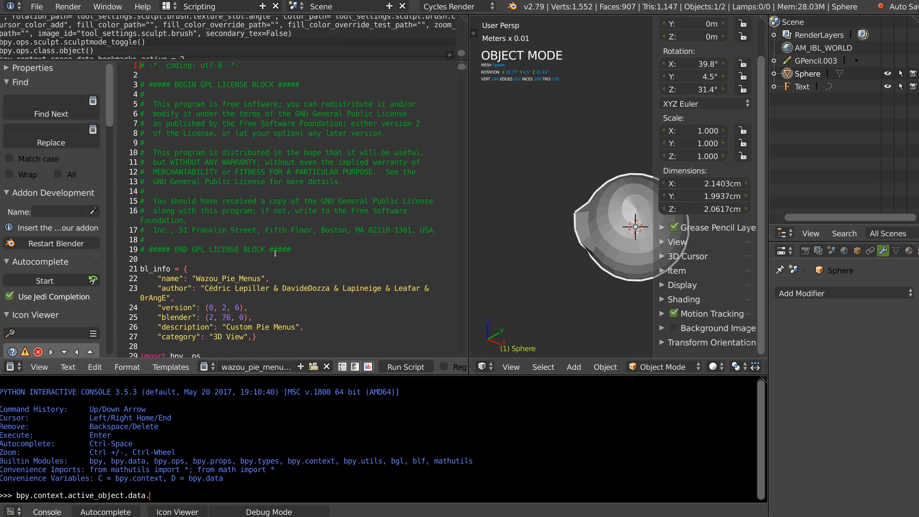
scroll(275, 253, "down", 3)
scroll(300, 268, "down", 4)
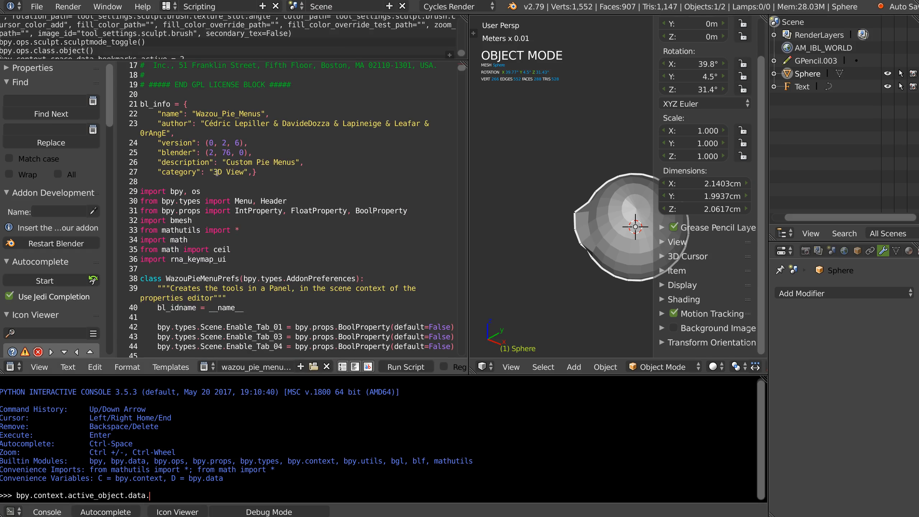
left_click_drag(462, 70, 443, 358)
scroll(303, 187, "up", 9)
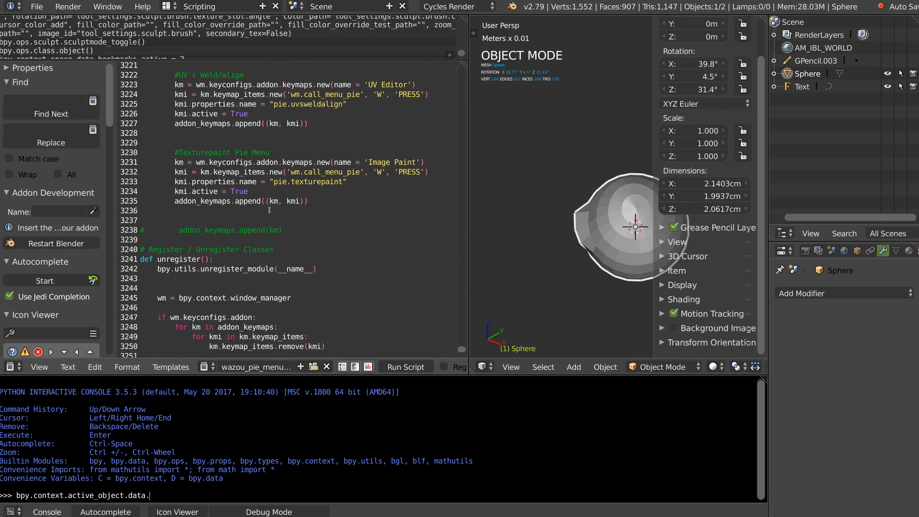
scroll(316, 264, "up", 1)
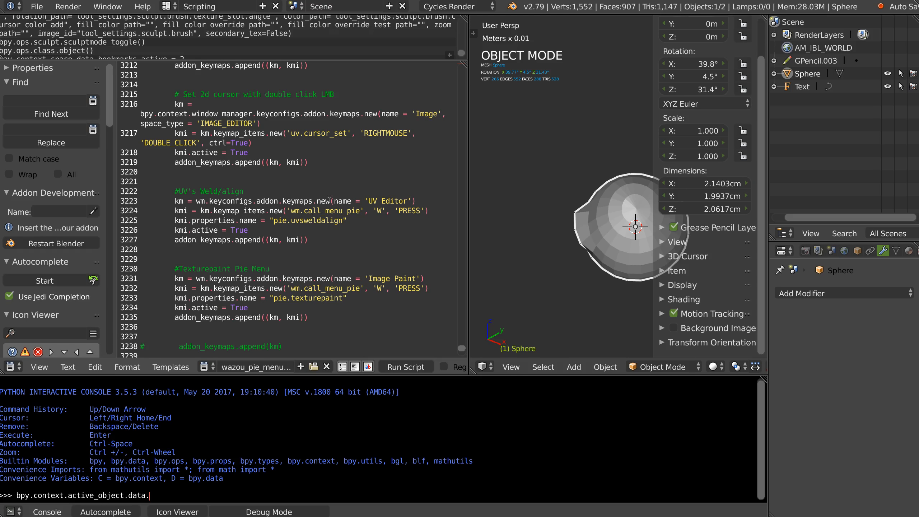
Examine the add-on script's keymap registrations from the Texture Paint pie menu back to the text editor entry
scroll(329, 199, "up", 1)
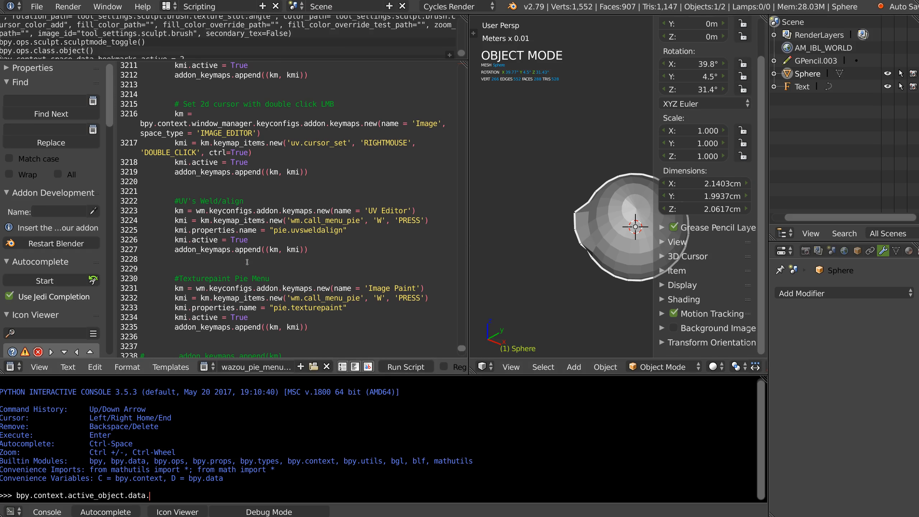
scroll(233, 254, "up", 1)
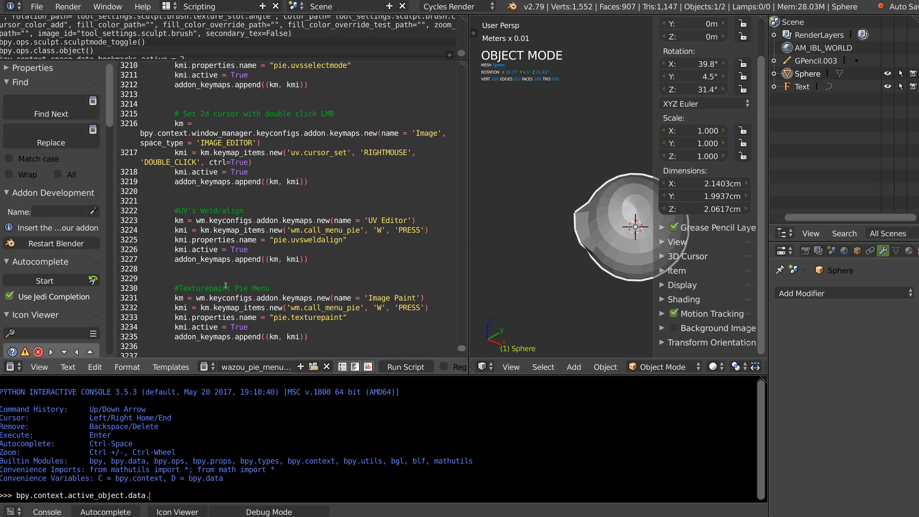
scroll(246, 221, "up", 2)
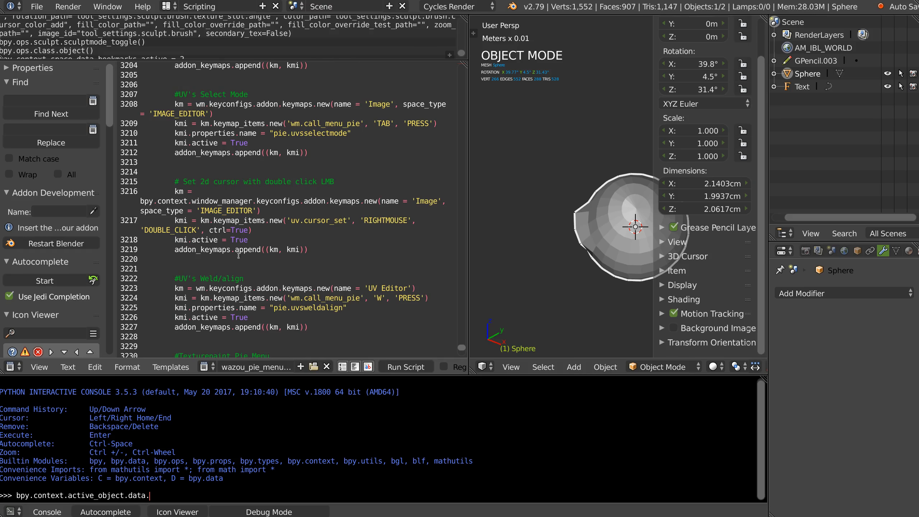
scroll(210, 247, "up", 2)
scroll(221, 272, "up", 3)
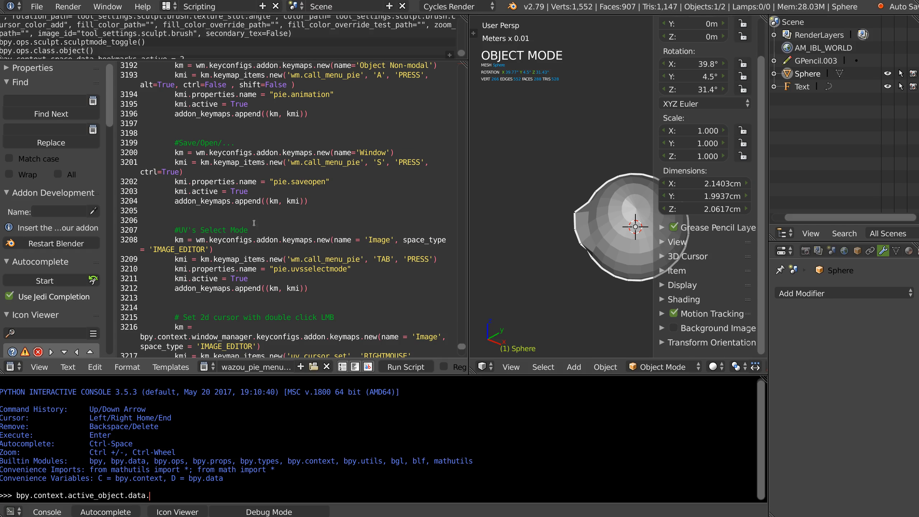
scroll(255, 222, "up", 4)
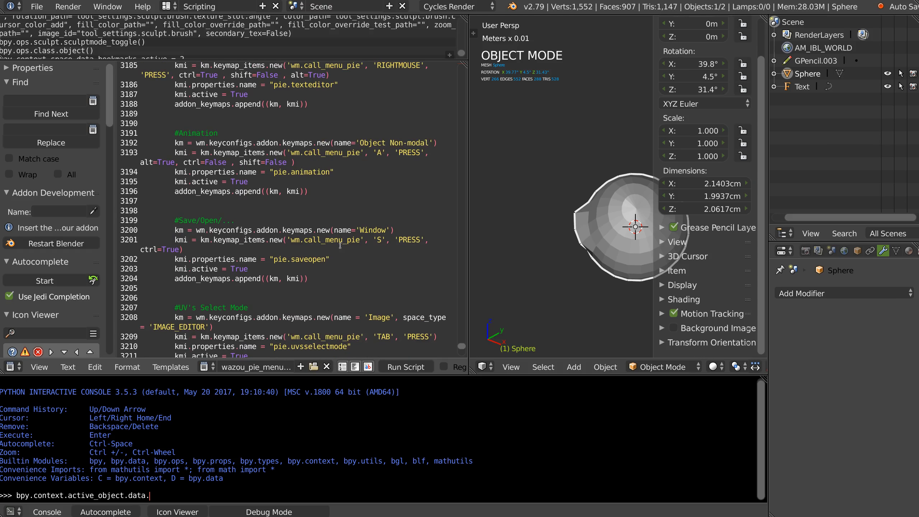
scroll(236, 268, "up", 2)
Put the sphere in Edit Mode and look over the Save/Open pie menu
middle_click_drag(608, 203, 589, 194)
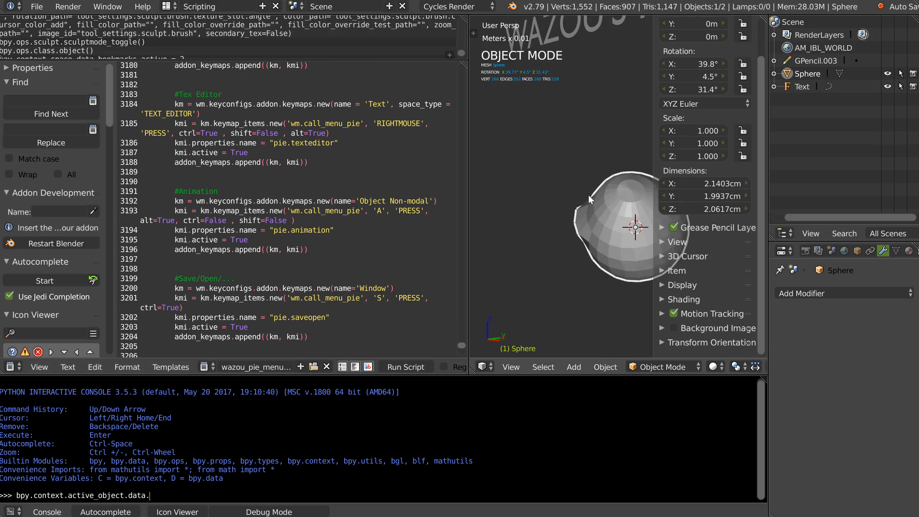
key("shift+s")
key("Escape")
key("Tab")
key("ctrl+s")
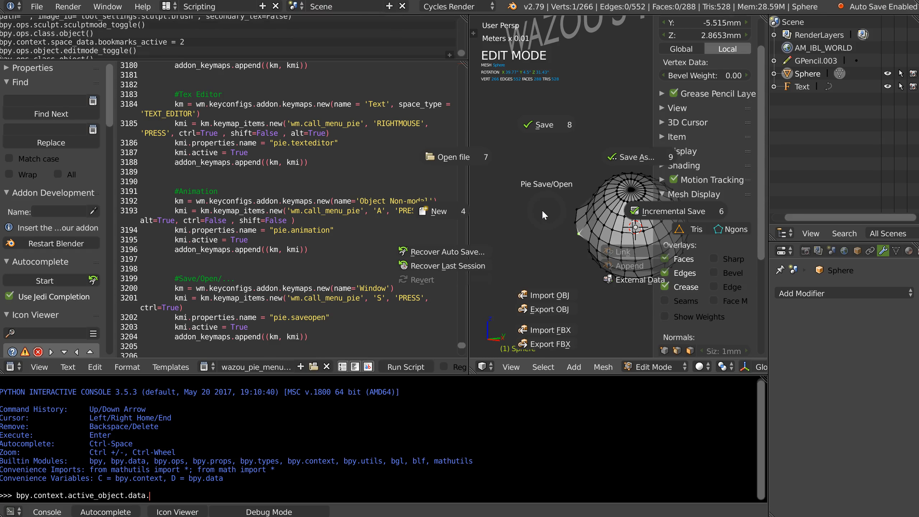
key("Escape")
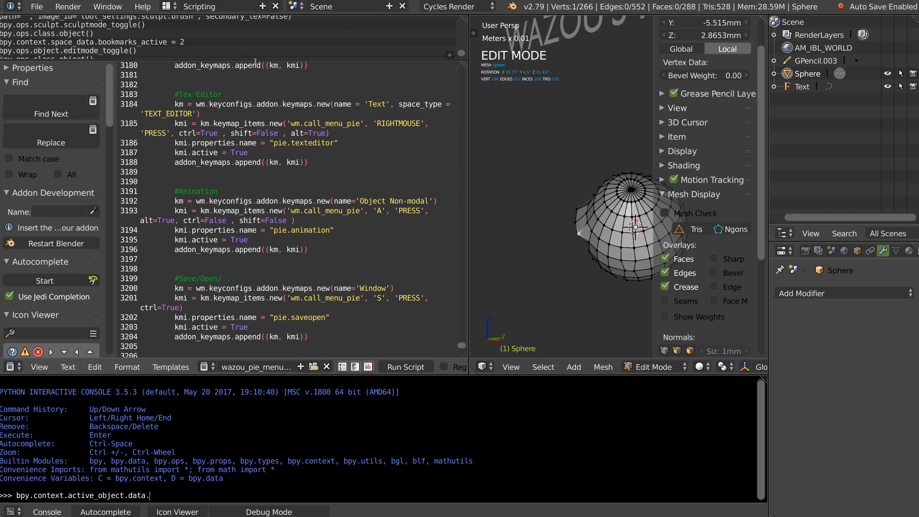
Switch to the Default layout and review the Save/Open pie menu over the 3D view
left_click(167, 6)
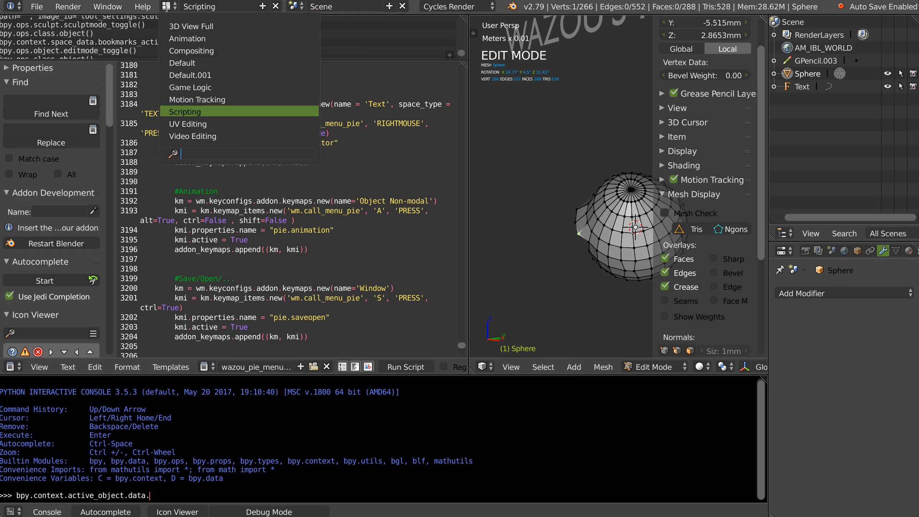
left_click(181, 62)
key("ctrl+s")
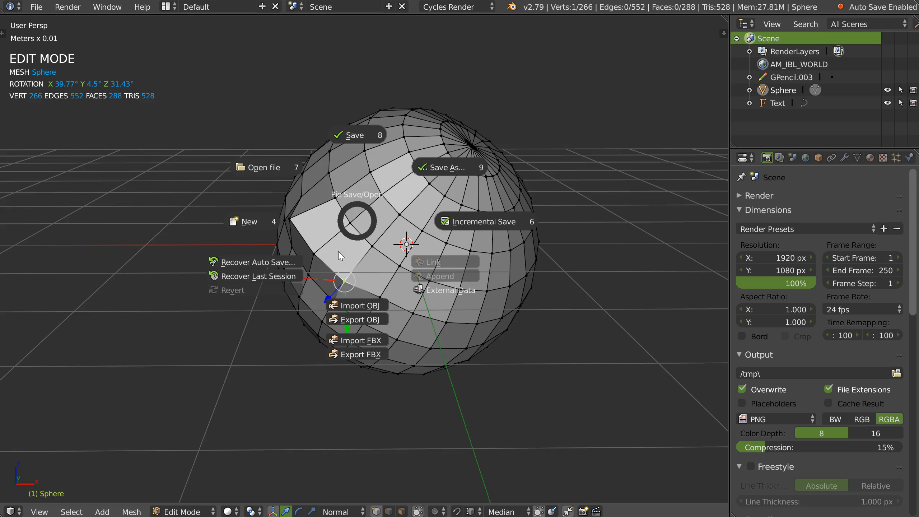
left_click(382, 219)
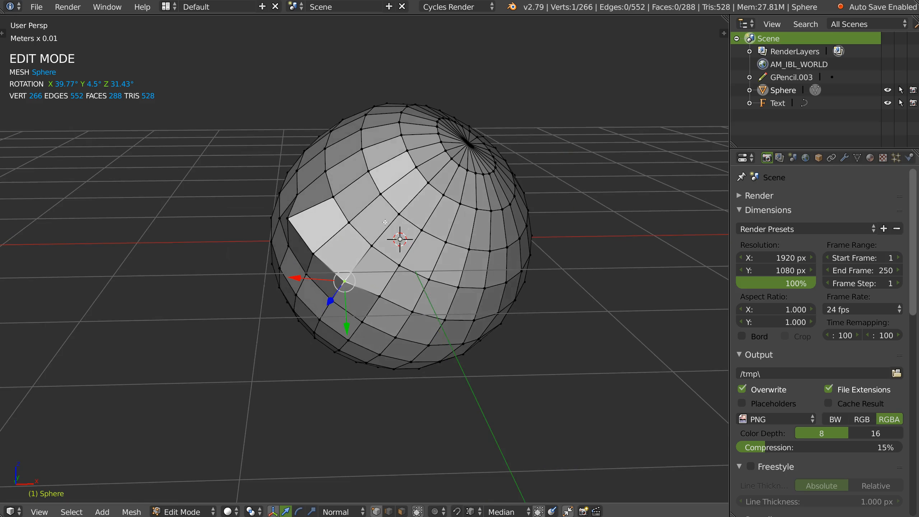
Switch the sphere to Sculpt Mode and enable Dyntopo from the sculpt pie menu
key("Tab")
left_click(442, 197)
middle_click_drag(424, 226, 428, 221)
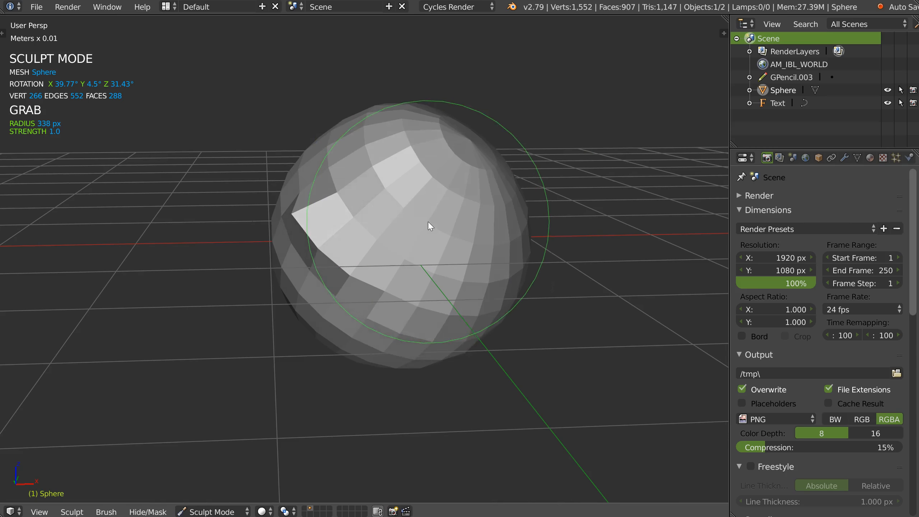
right_click(426, 227)
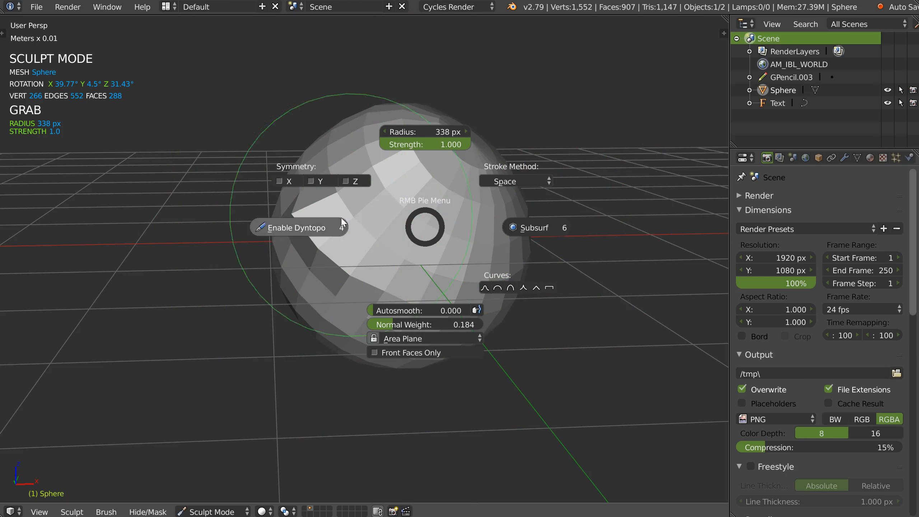
left_click(329, 227)
middle_click_drag(327, 227, 337, 245)
Make a short sculpt stroke on the sphere's bulging side and select the SculptDraw brush
right_click(368, 232)
left_click(388, 238)
mouse_move(335, 241)
left_mouse_down()
mouse_move(325, 244)
mouse_move(316, 201)
mouse_move(436, 268)
mouse_move(311, 196)
mouse_move(314, 230)
left_mouse_up()
key("x")
Set the SculptDraw brush to autosmooth 0.158, strength 0.441 and radius 176 px
middle_click_drag(393, 244, 379, 247)
right_click(393, 252)
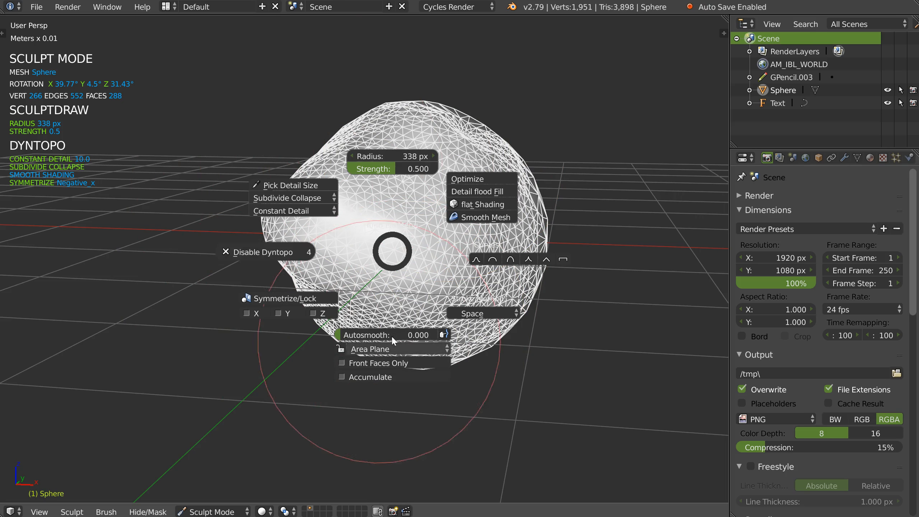
left_click_drag(378, 336, 373, 340)
right_click(393, 280)
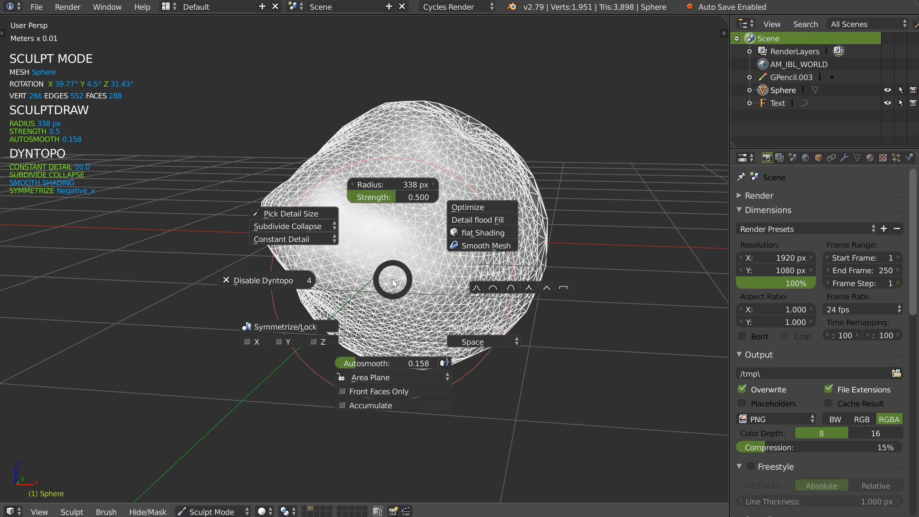
mouse_move(395, 197)
left_mouse_down()
mouse_move(373, 198)
mouse_move(384, 203)
left_mouse_up()
right_click(410, 270)
left_click_drag(431, 176, 346, 172)
Sample the Dyntopo detail size from the sphere's surface, giving a constant detail of 12.11
right_click(374, 210)
left_click(270, 144)
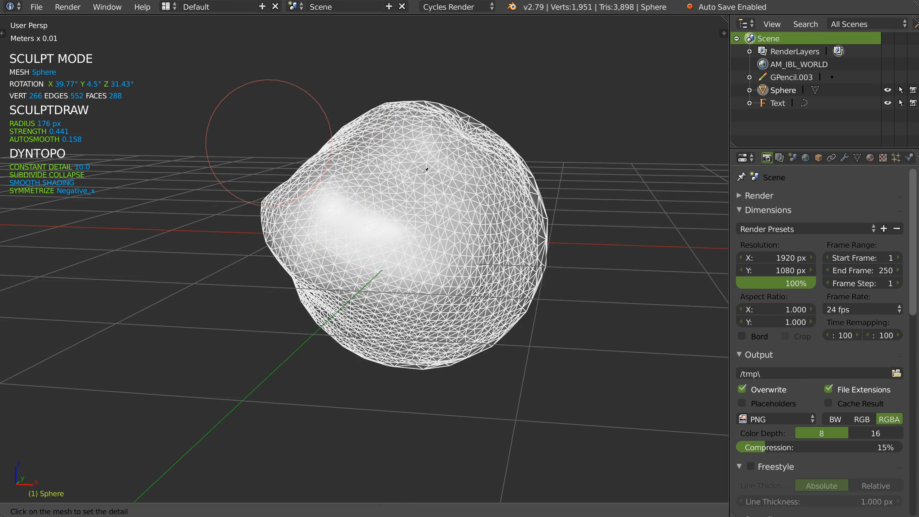
left_click(410, 230)
Optimize the Dyntopo mesh and flood fill the whole sphere with the sampled detail size
right_click(413, 228)
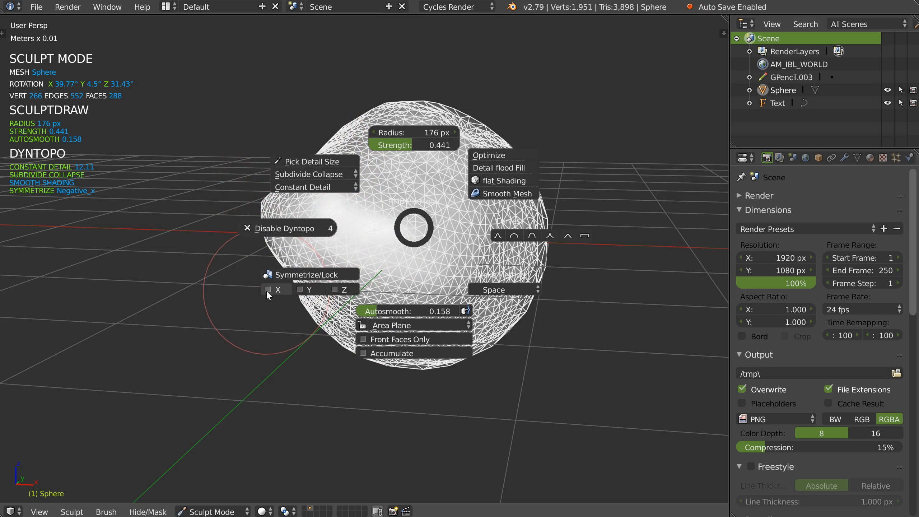
left_click(493, 295)
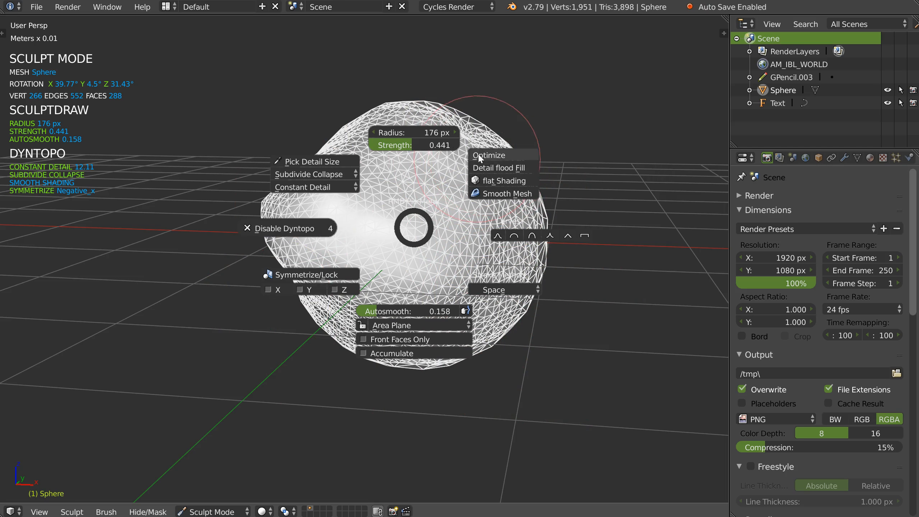
left_click(492, 155)
right_click(440, 231)
left_click(526, 175)
Switch to the Crease brush and carve grooves across the sphere's bulging side
mouse_move(526, 175)
middle_mouse_down()
mouse_move(423, 205)
mouse_move(458, 246)
mouse_move(483, 222)
mouse_move(451, 233)
middle_mouse_up()
right_click(456, 236)
right_click(378, 304)
key("w")
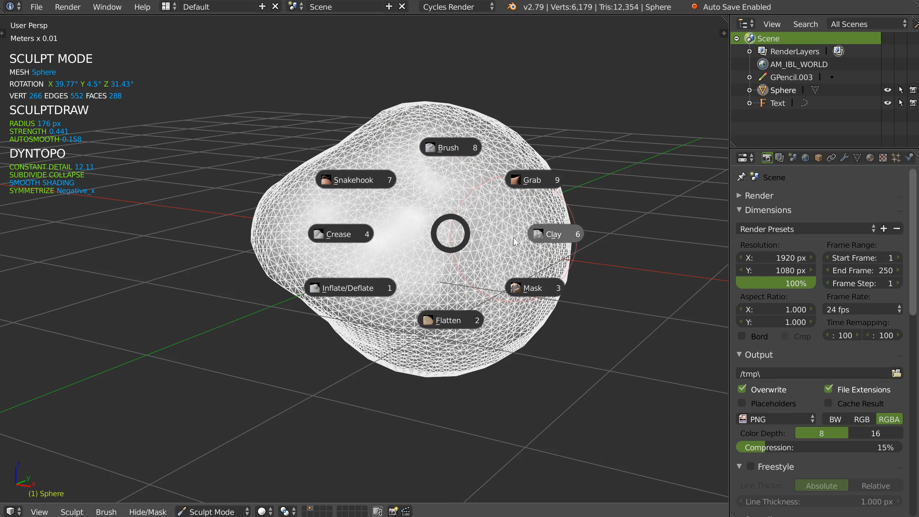
left_click(338, 237)
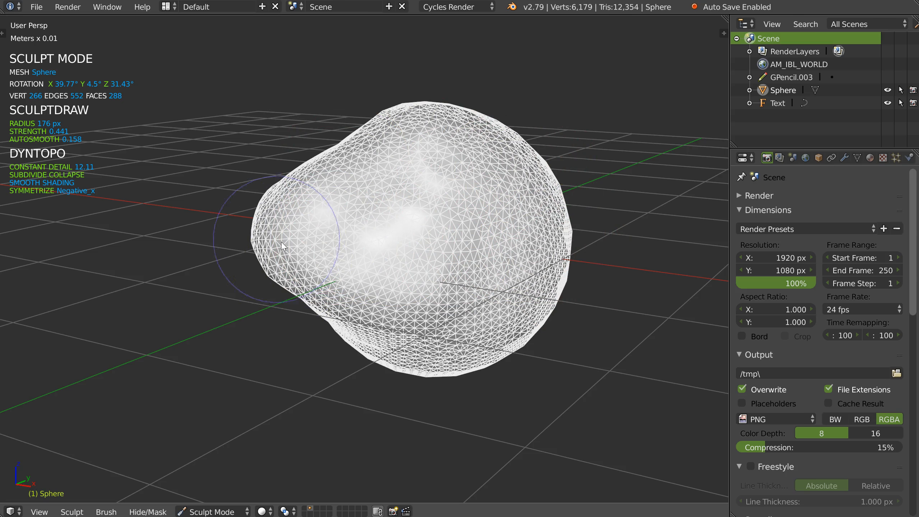
left_click_drag(521, 292, 304, 285)
mouse_move(311, 300)
middle_mouse_down()
mouse_move(325, 253)
mouse_move(346, 273)
middle_mouse_up()
mouse_move(311, 218)
left_mouse_down()
mouse_move(450, 259)
mouse_move(365, 237)
left_mouse_up()
mouse_move(416, 277)
middle_mouse_down()
mouse_move(372, 247)
mouse_move(377, 261)
mouse_move(407, 260)
mouse_move(382, 259)
mouse_move(396, 271)
middle_mouse_up()
Toggle the wireframe overlay on the sphere, leaving it hidden
key("shift+z")
left_click(483, 262)
key("shift+z")
left_click(498, 266)
key("shift+z")
left_click(503, 264)
Smooth the creased area and the surrounding sides of the sphere with broad strokes
left_click_drag(334, 260, 537, 257, "shift")
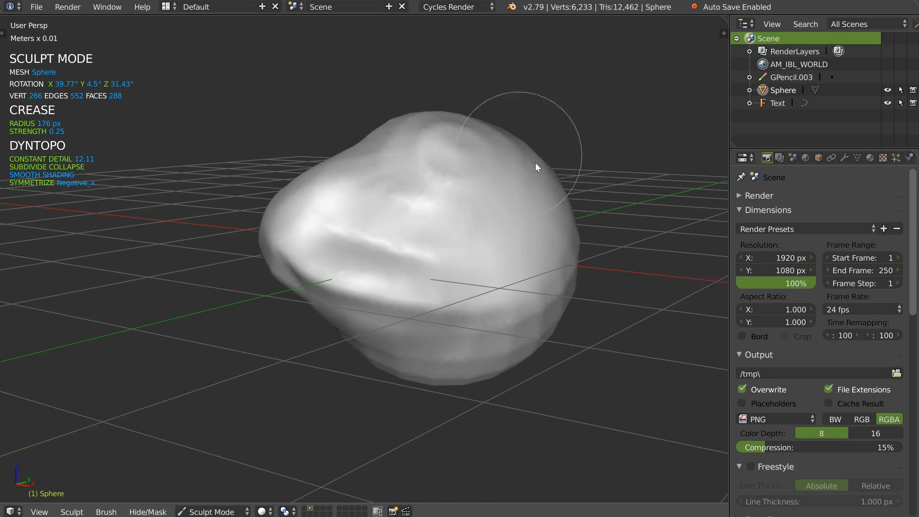
left_click_drag(536, 162, 367, 171)
middle_click_drag(298, 202, 359, 280)
mouse_move(361, 283)
left_mouse_down("shift")
mouse_move(341, 345)
mouse_move(530, 404)
mouse_move(560, 359)
left_mouse_up("shift")
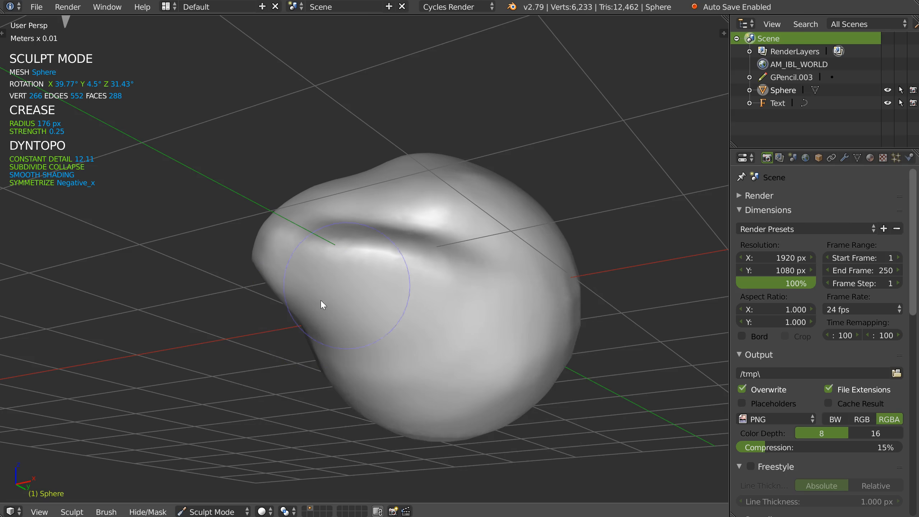
middle_click_drag(323, 306, 293, 275)
left_click_drag(301, 259, 519, 282)
mouse_move(519, 282)
middle_mouse_down()
mouse_move(380, 217)
mouse_move(396, 250)
mouse_move(365, 236)
middle_mouse_up()
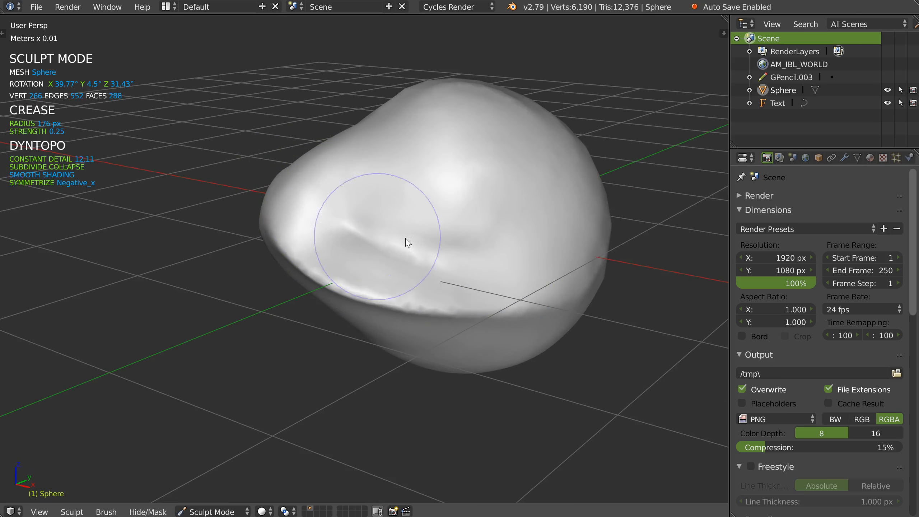
middle_click_drag(420, 232, 425, 194)
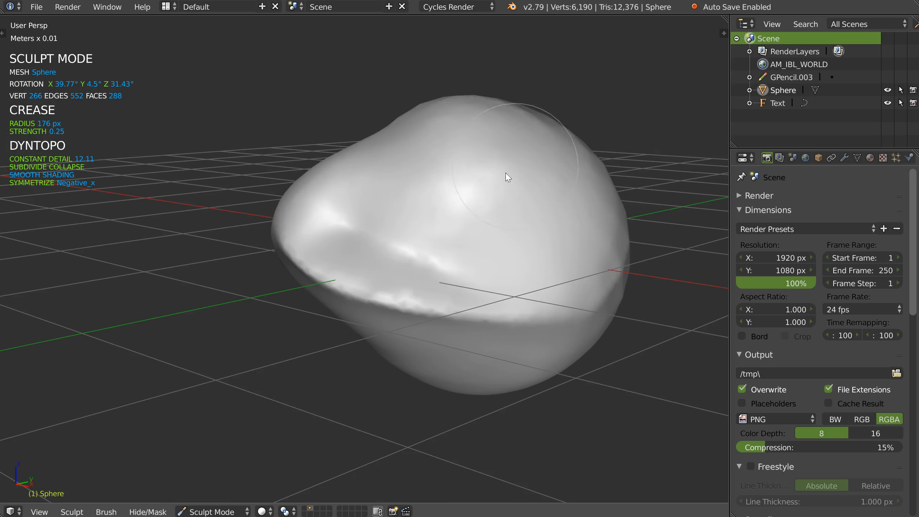
middle_click_drag(500, 207, 406, 230)
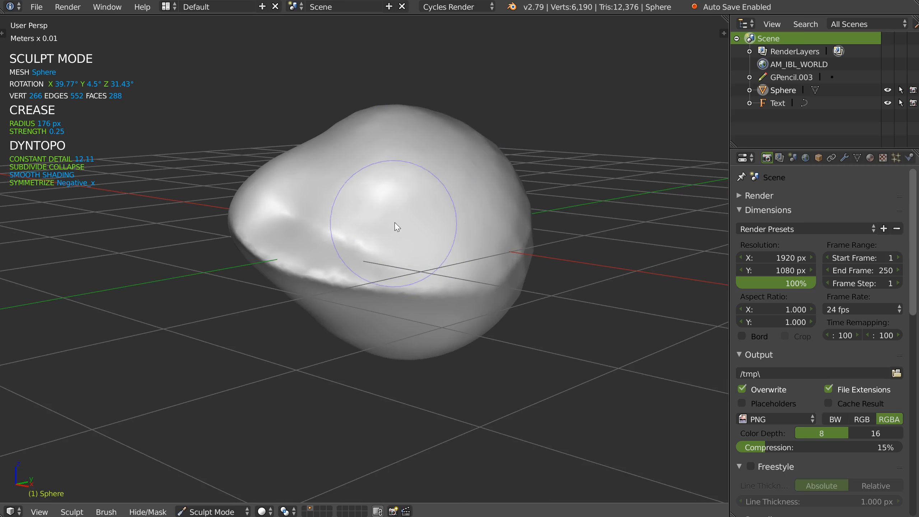
Switch back to the Scripting layout
left_click(167, 7)
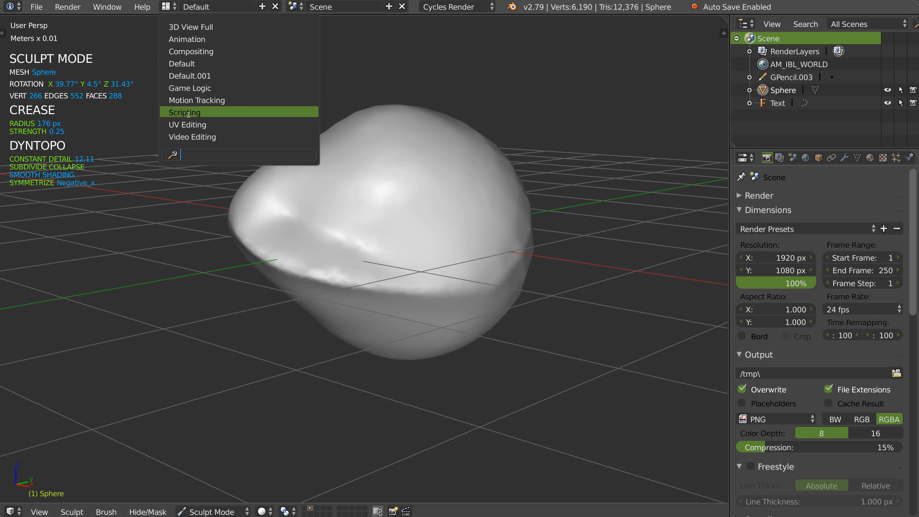
key("Escape")
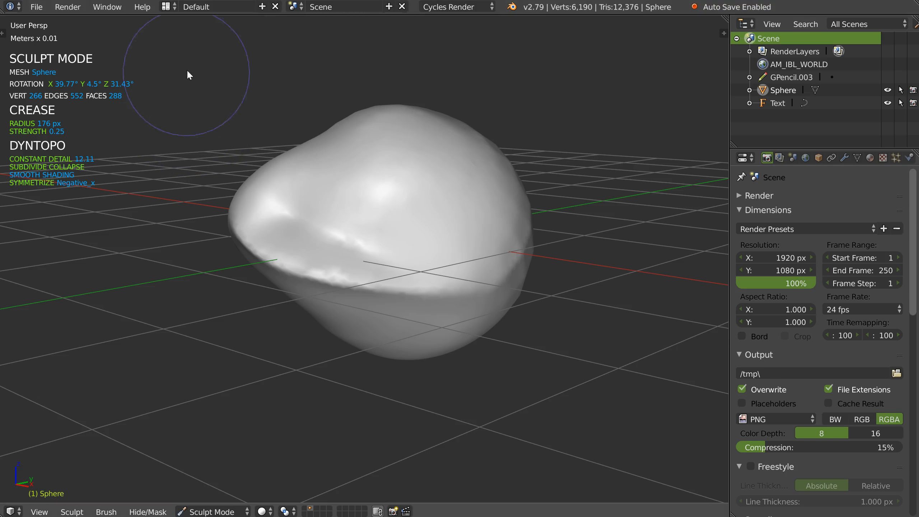
left_click(167, 7)
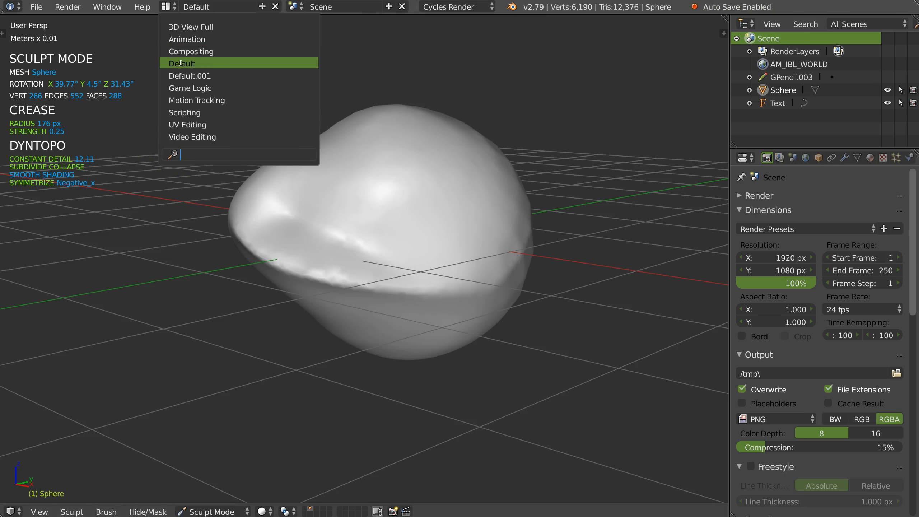
left_click(201, 61)
left_click(166, 7)
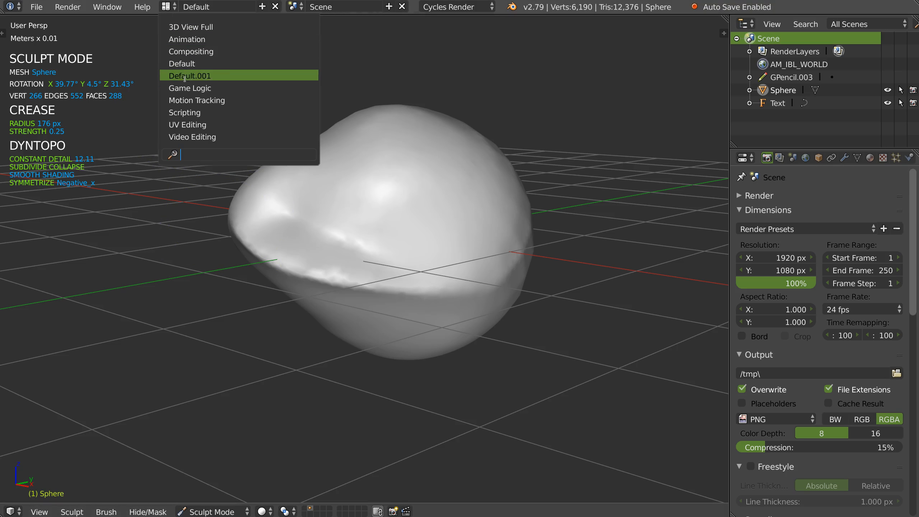
left_click(184, 113)
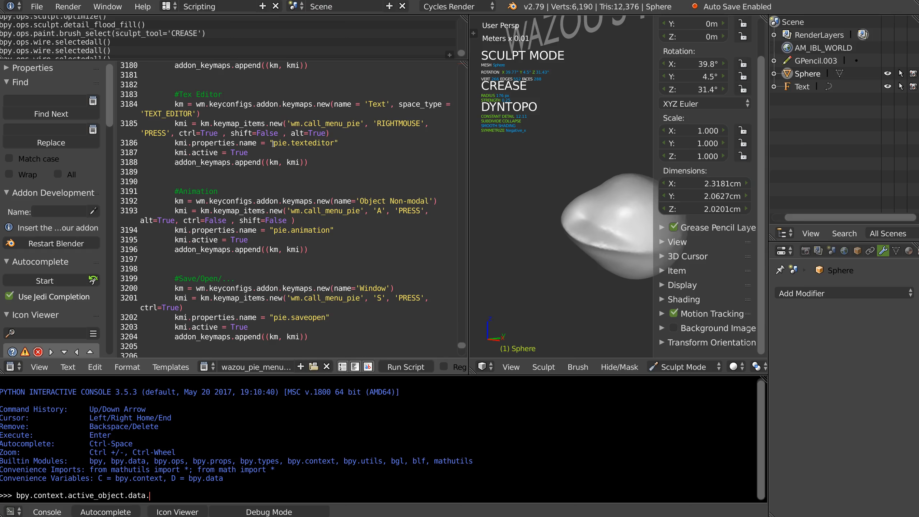
Read the script's keymap registrations from the selection entries back to proportional editing, and return the sphere to Object Mode
scroll(273, 144, "up", 6)
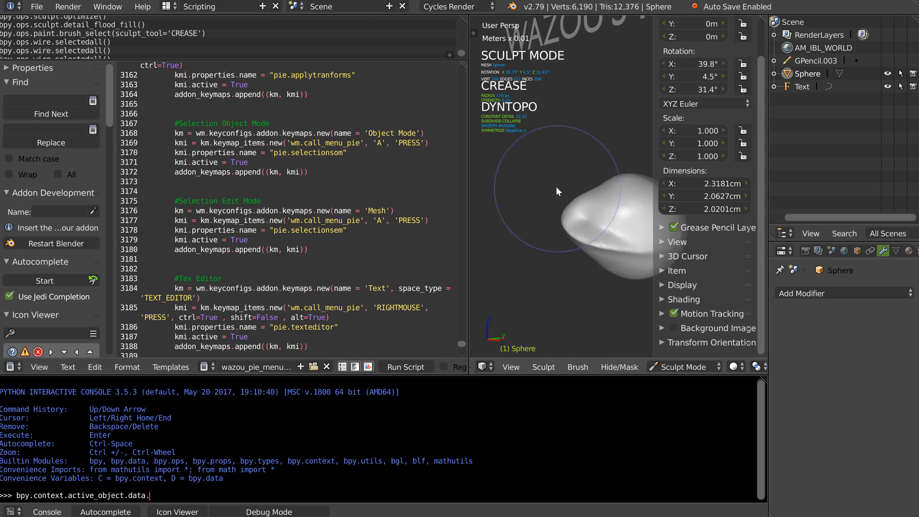
scroll(340, 148, "up", 5)
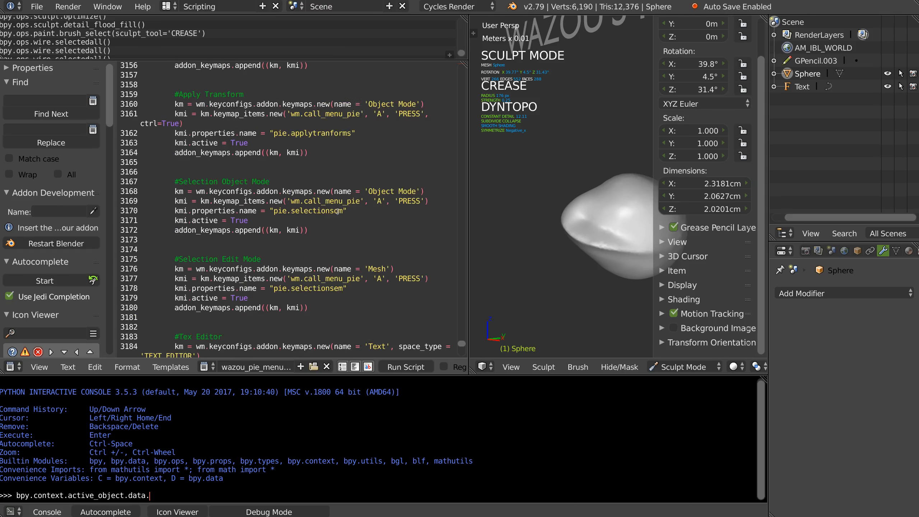
scroll(203, 217, "up", 2)
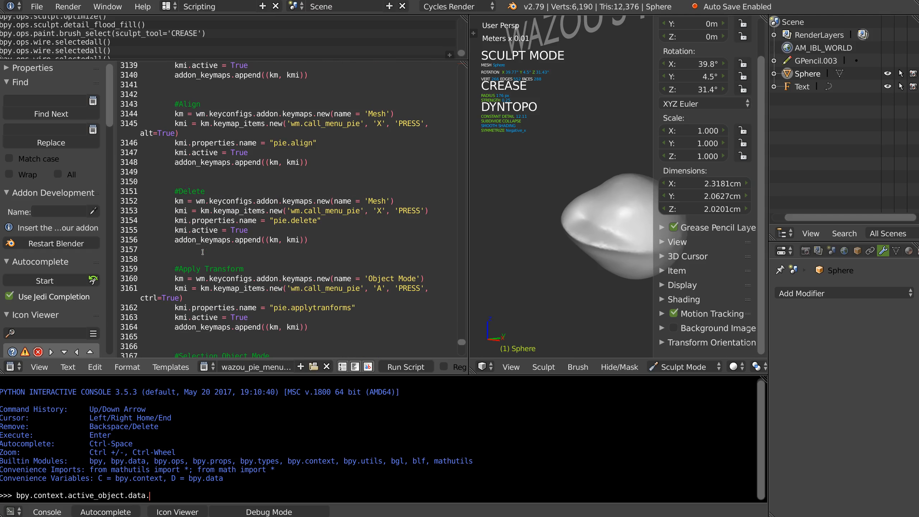
scroll(189, 207, "up", 5)
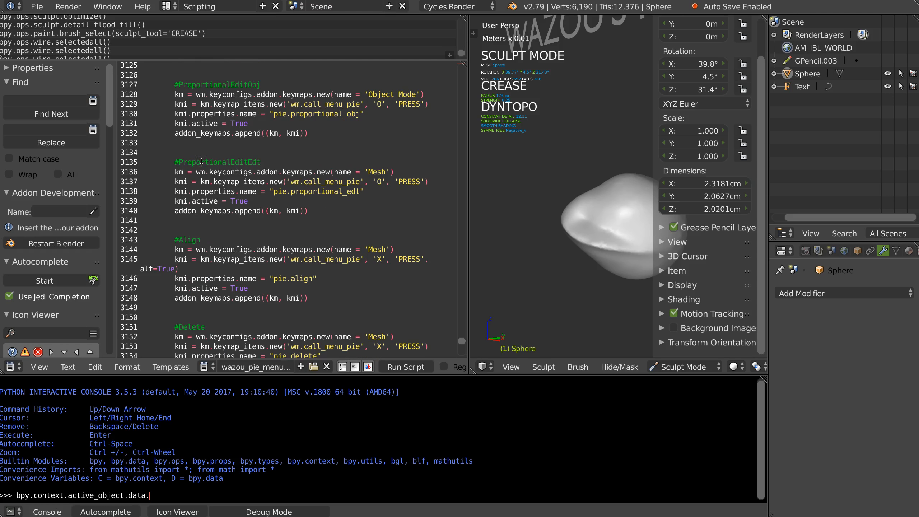
key("Tab")
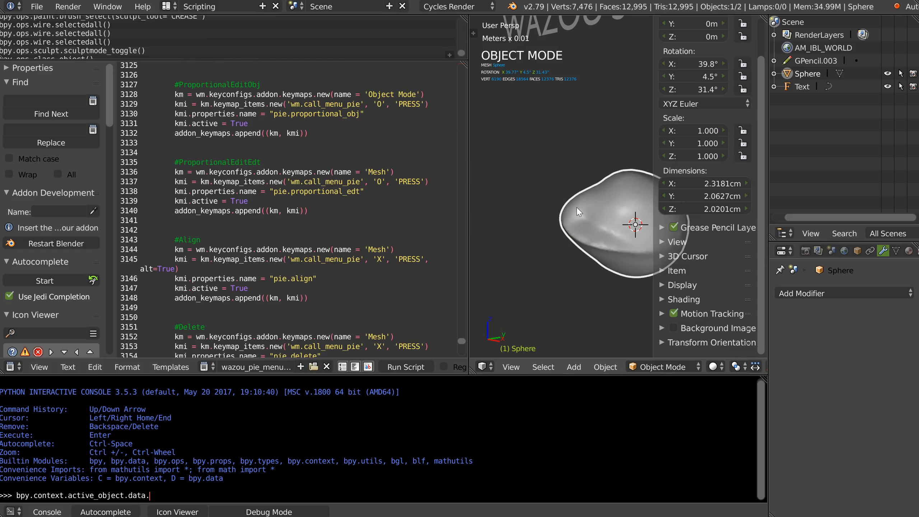
Examine the Apply Transforms pie menu options for the sphere
key("ctrl+a")
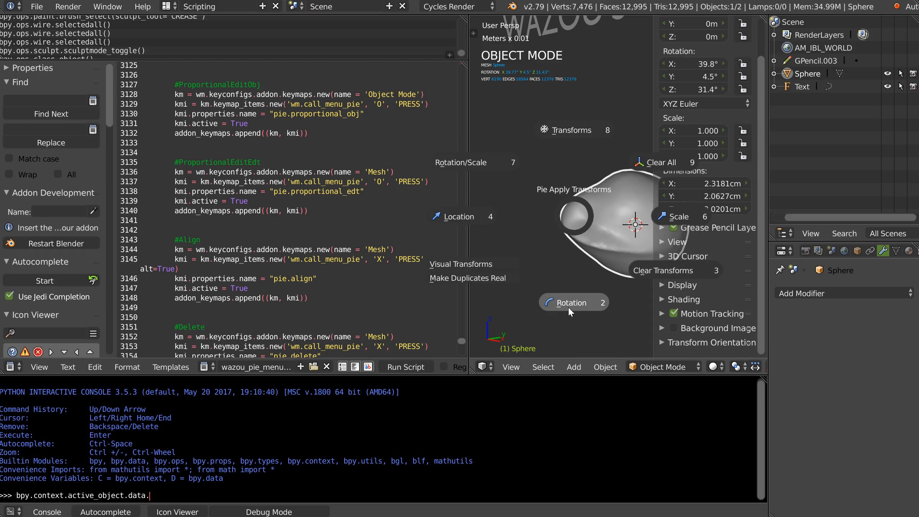
key("Escape")
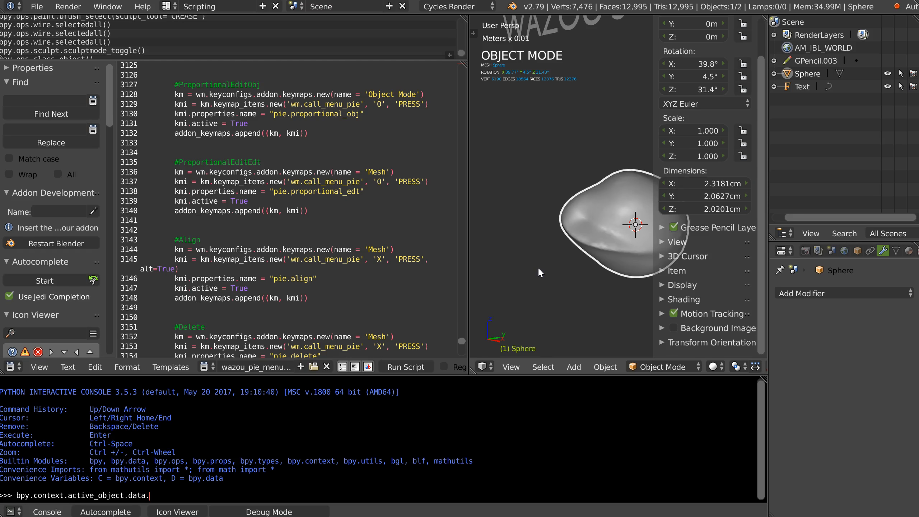
middle_click_drag(551, 170, 572, 191)
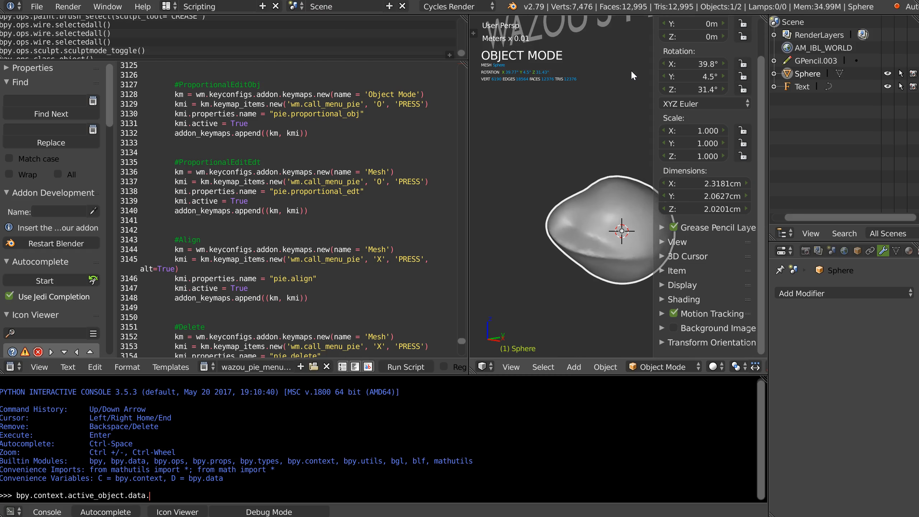
Read the script's keymap registrations from proportional editing back up to the Select Mode entry at the start of the config
scroll(323, 184, "up", 8)
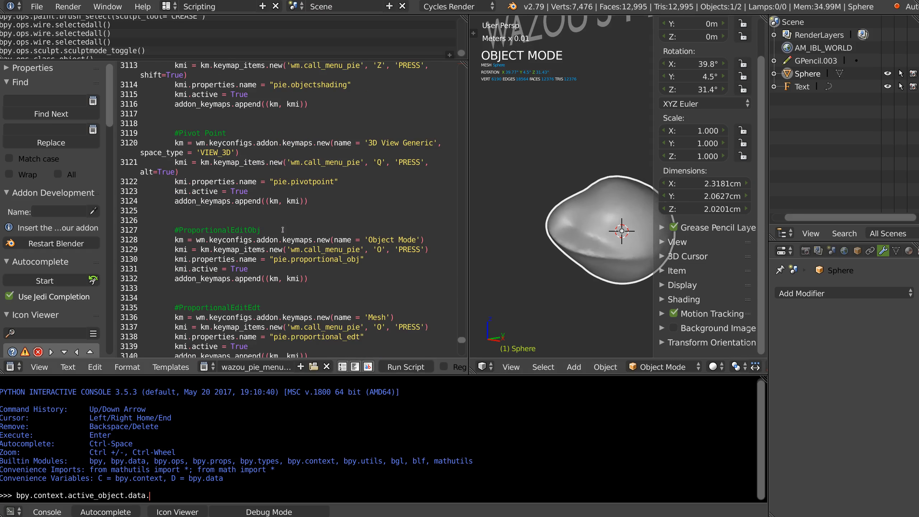
scroll(217, 154, "up", 3)
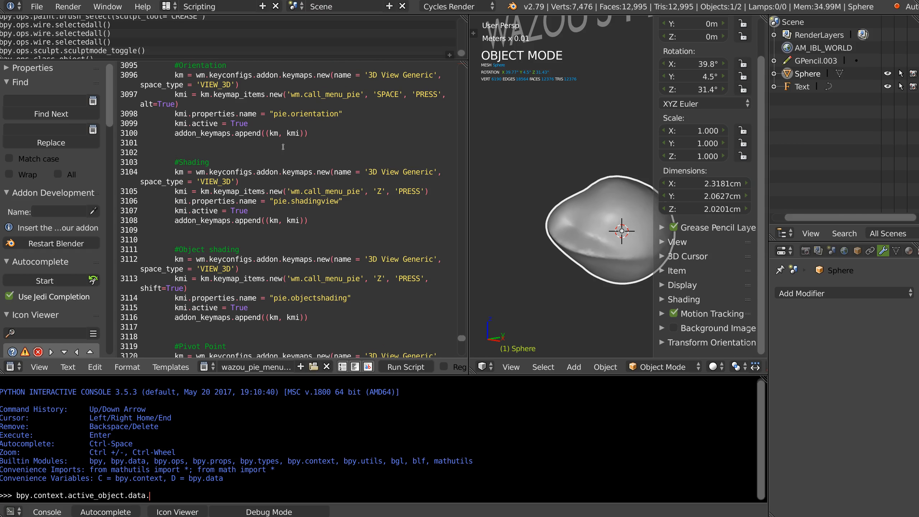
scroll(283, 147, "up", 9)
scroll(202, 153, "up", 11)
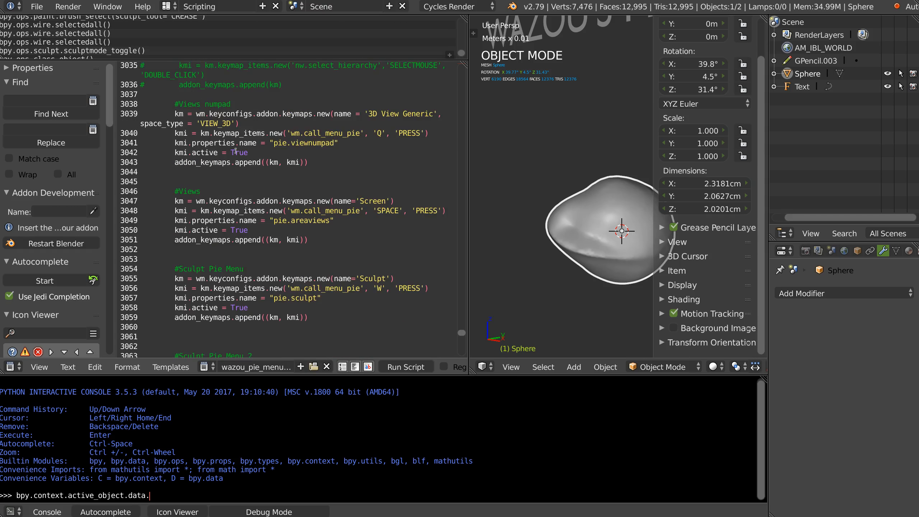
scroll(235, 152, "up", 10)
scroll(235, 152, "down", 4)
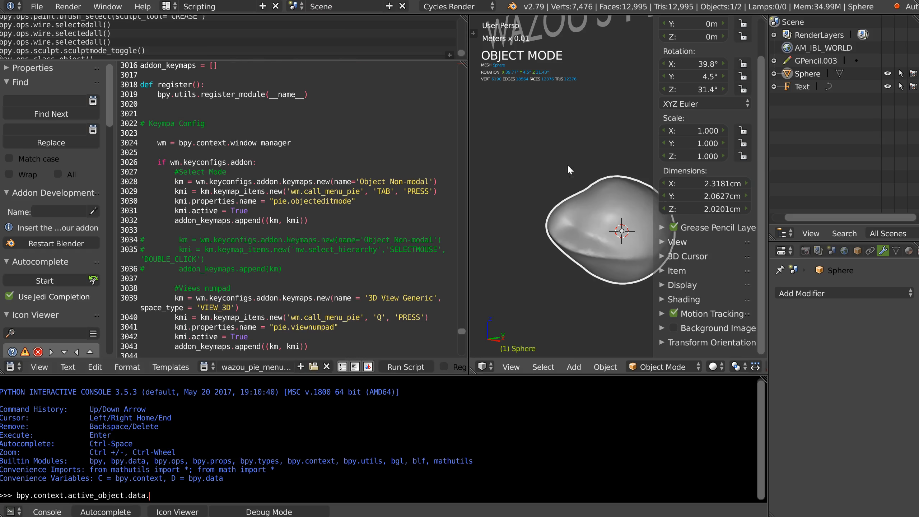
Switch to the Default screen layout
middle_click_drag(570, 170, 576, 167)
left_click(168, 6)
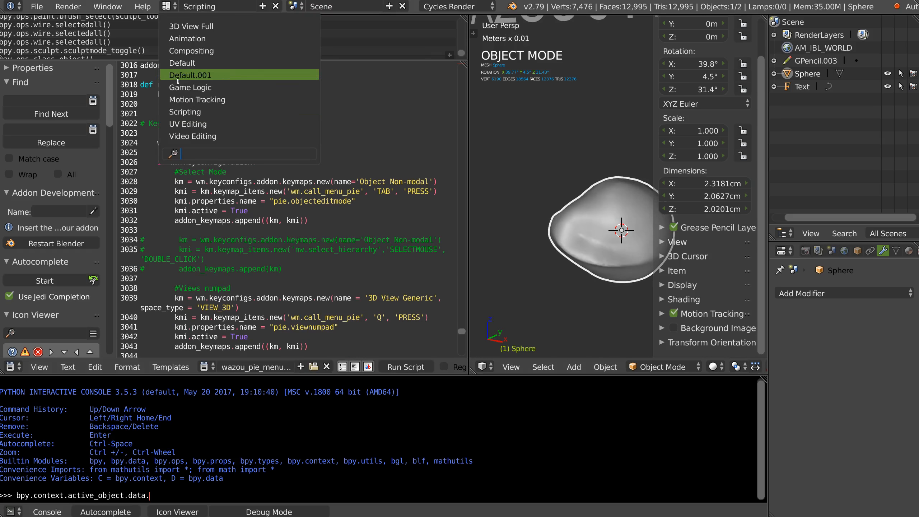
left_click(176, 64)
scroll(373, 217, "down", 5)
mouse_move(373, 217)
middle_mouse_down()
mouse_move(446, 223)
mouse_move(390, 227)
mouse_move(380, 188)
mouse_move(475, 185)
mouse_move(432, 111)
mouse_move(412, 180)
mouse_move(350, 195)
mouse_move(413, 187)
mouse_move(369, 203)
mouse_move(369, 214)
middle_mouse_up()
scroll(390, 227, "up", 3)
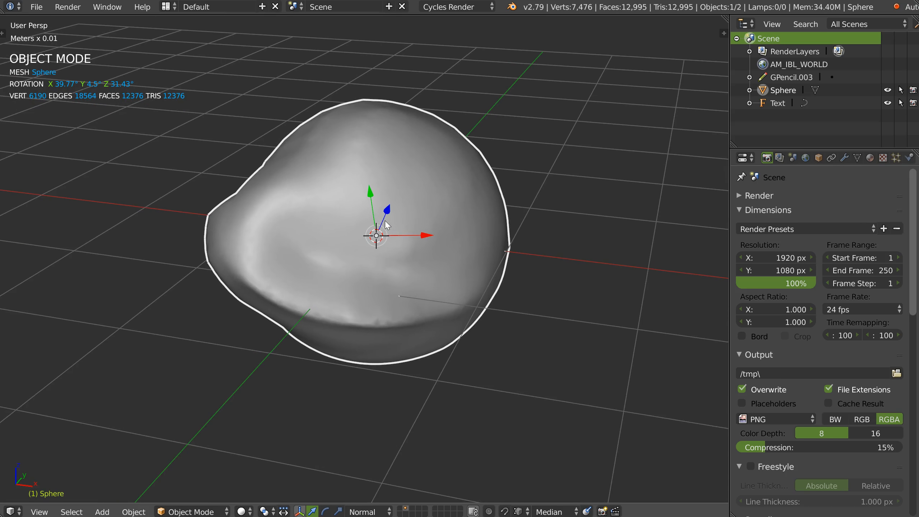
middle_click_drag(439, 184, 412, 207)
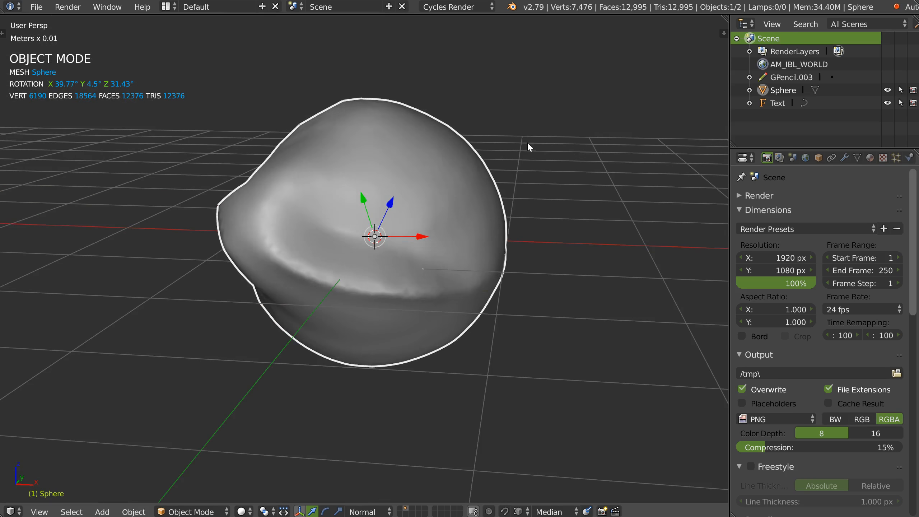
Examine the RMB pie menu options for the cube in Object Mode
scroll(527, 142, "down", 3)
middle_click_drag(384, 250, 390, 332, "shift")
scroll(390, 332, "down", 4)
middle_click_drag(389, 275, 445, 271, "shift")
middle_click_drag(451, 232, 375, 263)
scroll(467, 214, "up", 1)
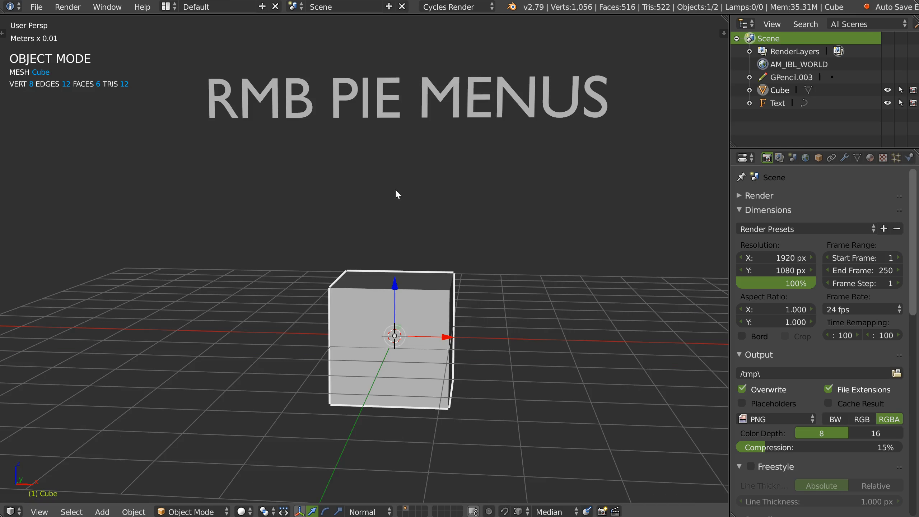
right_click(378, 232)
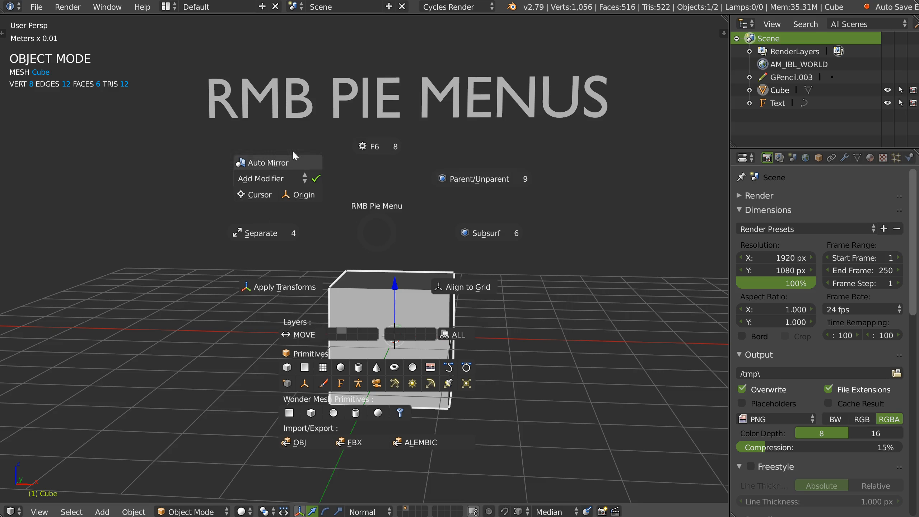
right_click(383, 312)
Hide the viewport's grid floor and axis lines through the object shading pie menu
middle_click_drag(378, 266, 373, 243)
mouse_move(401, 152)
middle_mouse_down("shift")
mouse_move(399, 192)
mouse_move(403, 179)
middle_mouse_up("shift")
scroll(402, 185, "down", 3)
middle_click_drag(342, 221, 458, 258, "shift")
middle_click_drag(448, 233, 405, 257)
key("shift+z")
left_click(425, 288)
Compare the RMB pie menu for the cube in Object Mode with the one in Edit Mode
mouse_move(366, 292)
middle_mouse_down()
mouse_move(519, 269)
mouse_move(264, 259)
middle_mouse_up()
right_click(255, 262)
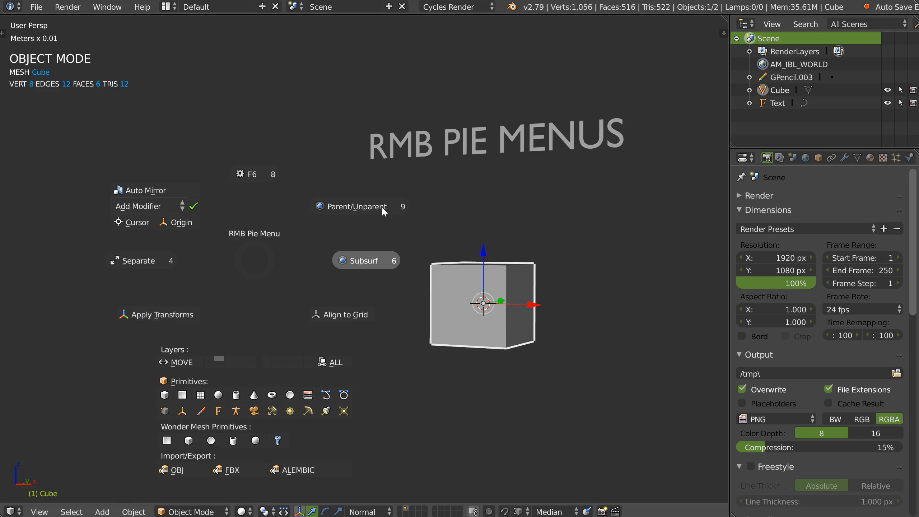
left_click(448, 287)
key("Tab")
right_click(422, 293)
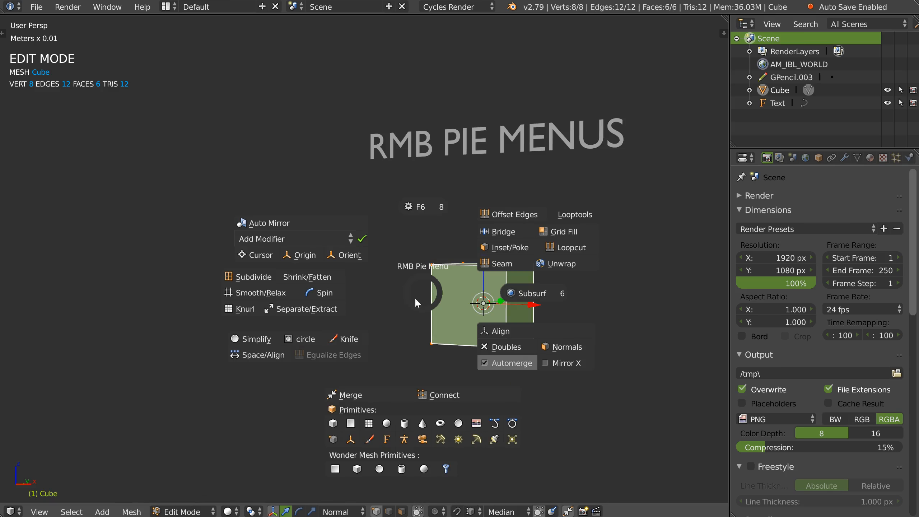
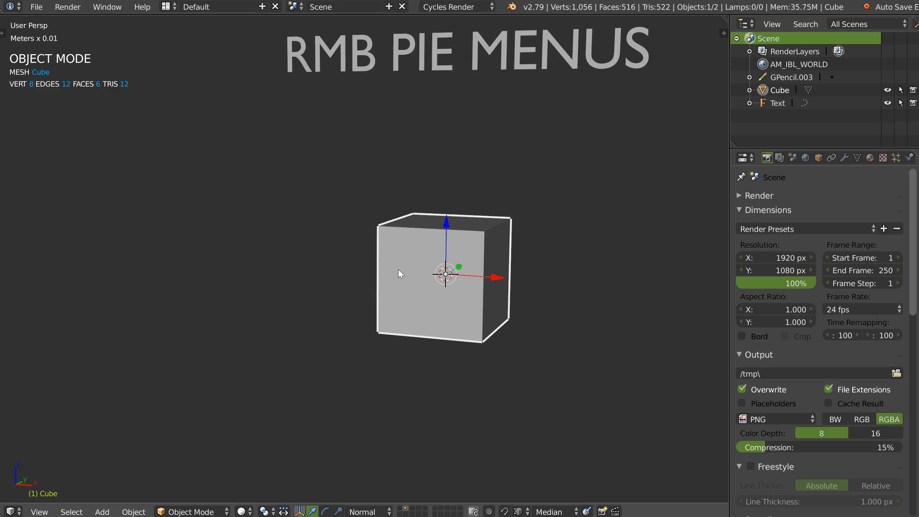
Delete the cube and add a new cube primitive from the RMB pie menu with nothing selected
key("x")
left_click(422, 272)
right_click(429, 264)
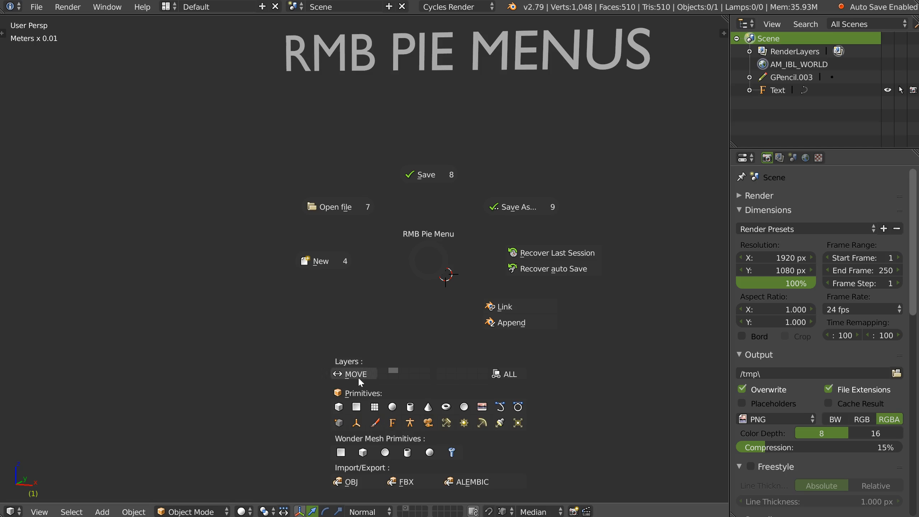
left_click(340, 407)
Replace the new cube with another cube primitive placed at about X -3.63, Y -1.16, Z -0.06 cm
mouse_move(439, 271)
middle_mouse_down()
mouse_move(410, 282)
mouse_move(428, 281)
mouse_move(423, 274)
middle_mouse_up()
scroll(428, 280, "down", 1)
key("Delete")
right_click(416, 273)
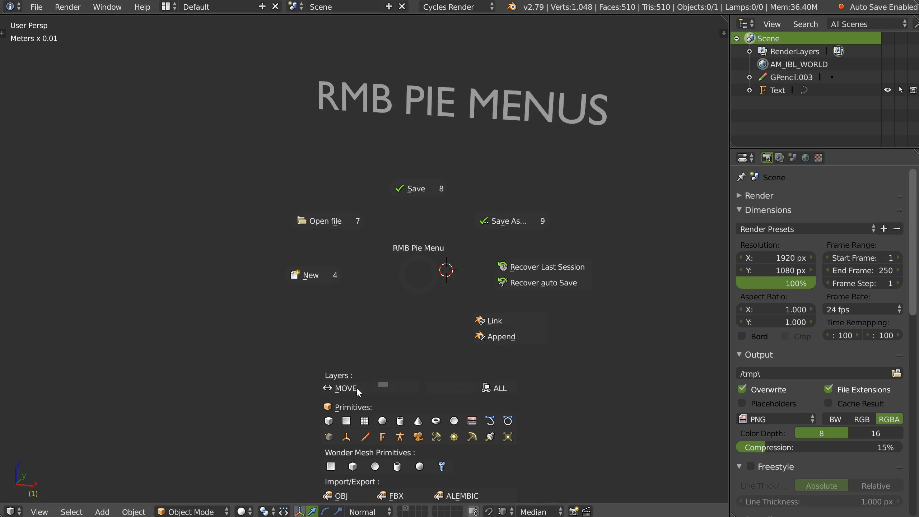
left_click(329, 422)
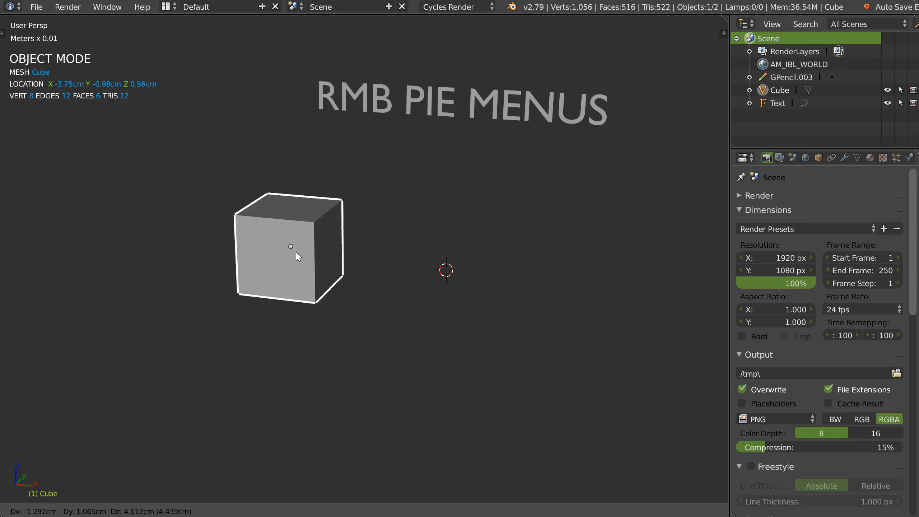
left_click(294, 269)
Add a second cube from the RMB pie menu, overlapping the first at about X -1.99, Y -0.72, Z 1.13 cm
middle_click_drag(294, 270, 300, 280)
right_click(300, 279)
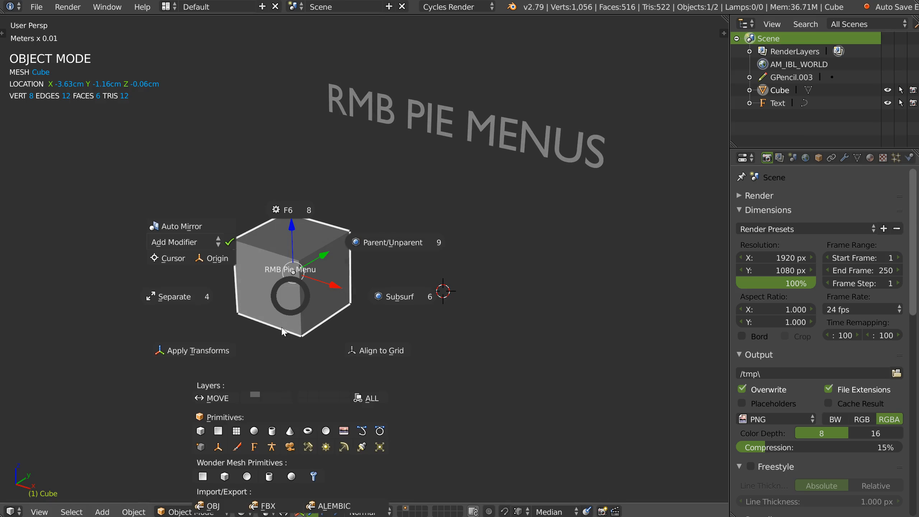
left_click(201, 431)
left_click(359, 239)
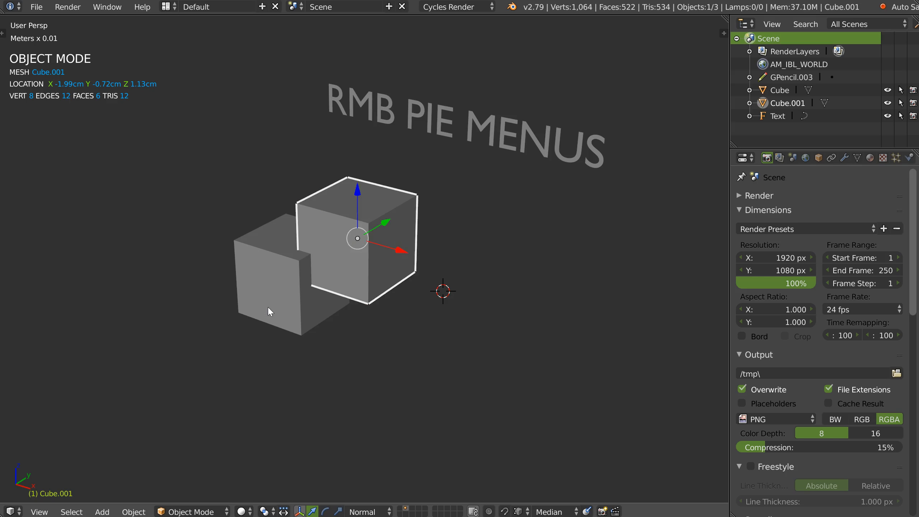
Subtract the second cube from the first cube with a Boolean operation
left_click(267, 306, "shift")
right_click(267, 309)
left_click(376, 258)
left_click(369, 289)
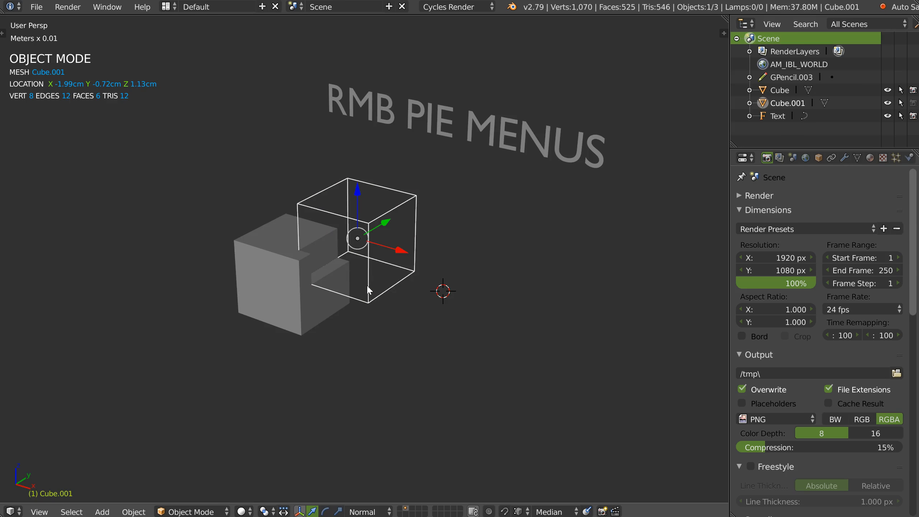
Delete the wireframe cutter cube and select the notched cube
key("x")
left_click(359, 292)
left_click(330, 299)
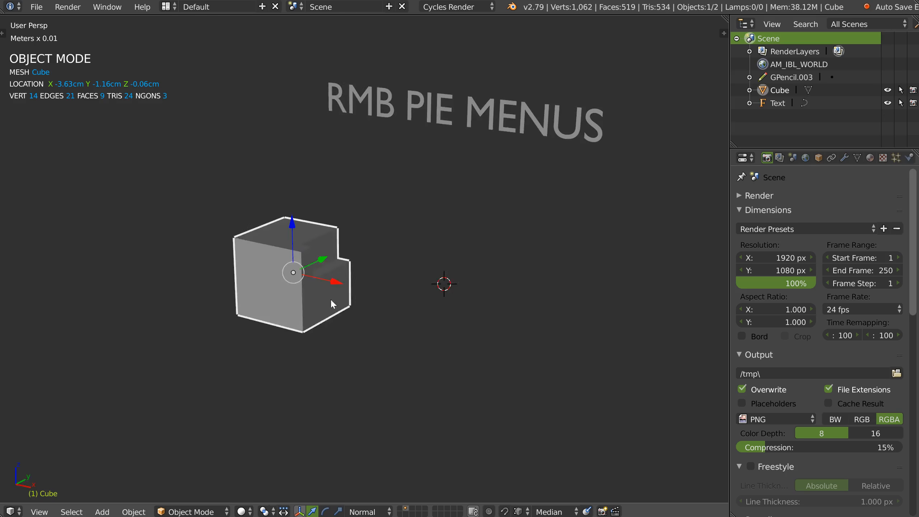
Duplicate the notched cube and place the copy at about X 2.83, Y 1.07, Z 0.33 cm
key("ctrl+z")
key("ctrl+z")
key("ctrl+z")
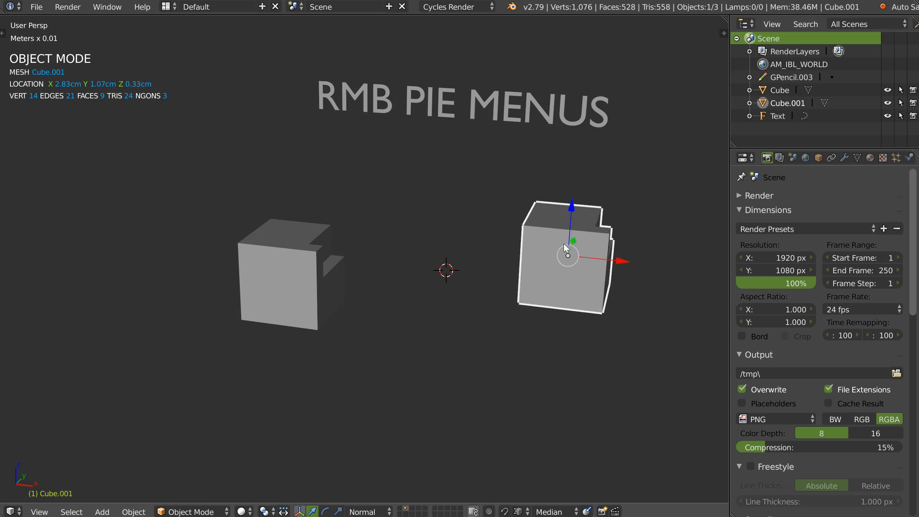
With both notched cubes selected, add a cube primitive midway between them and delete it again
right_click(417, 285)
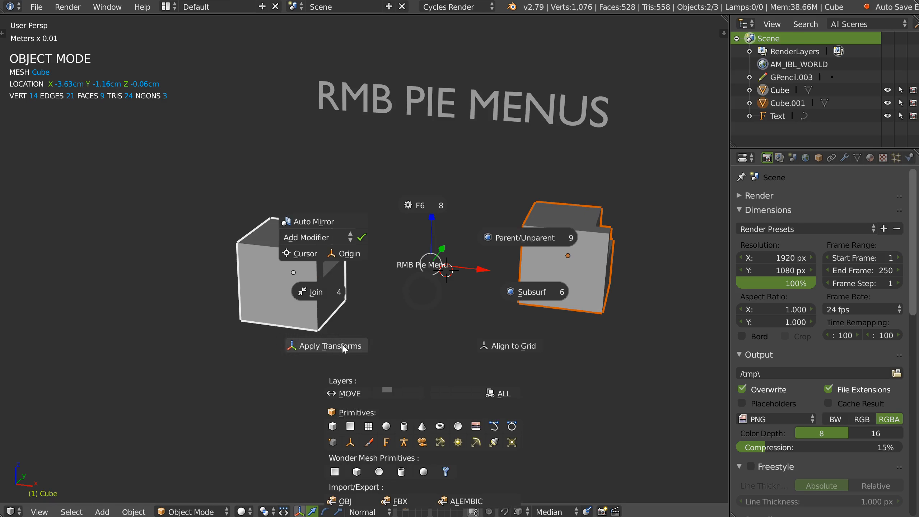
left_click(336, 425)
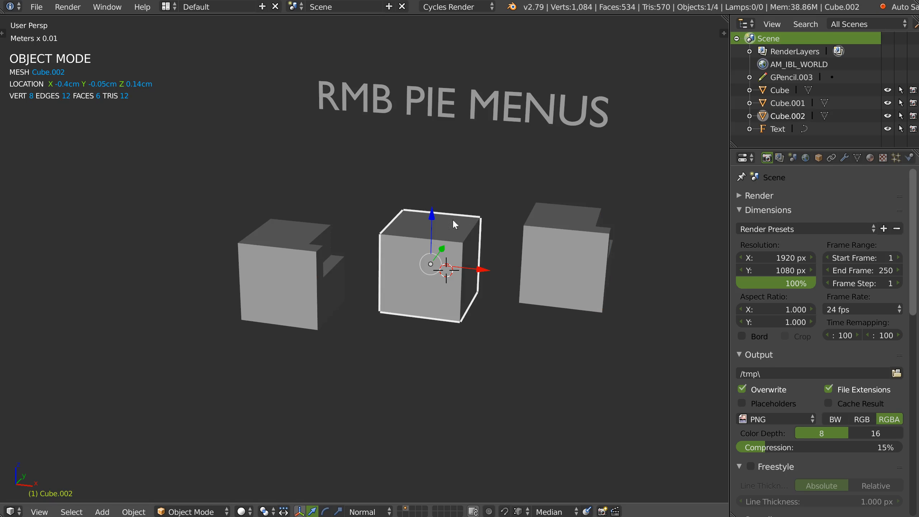
key("x")
left_click(429, 275)
Add a cube centred on the duplicate's top face, selected in Edit Mode, at about 0.36 scale and delete it again
left_click(554, 271)
middle_click_drag(583, 266, 561, 256)
scroll(561, 256, "up", 2)
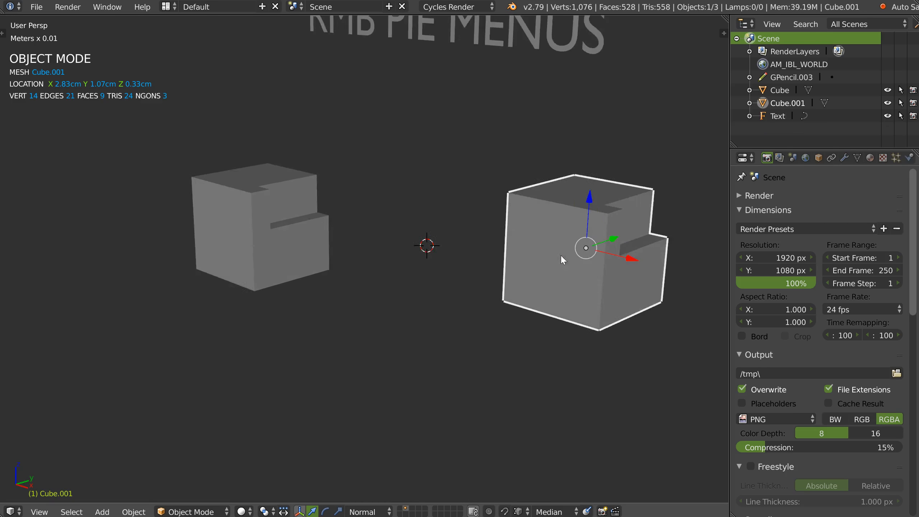
scroll(562, 260, "down", 2)
key("Tab")
left_click(502, 227)
right_click(502, 227)
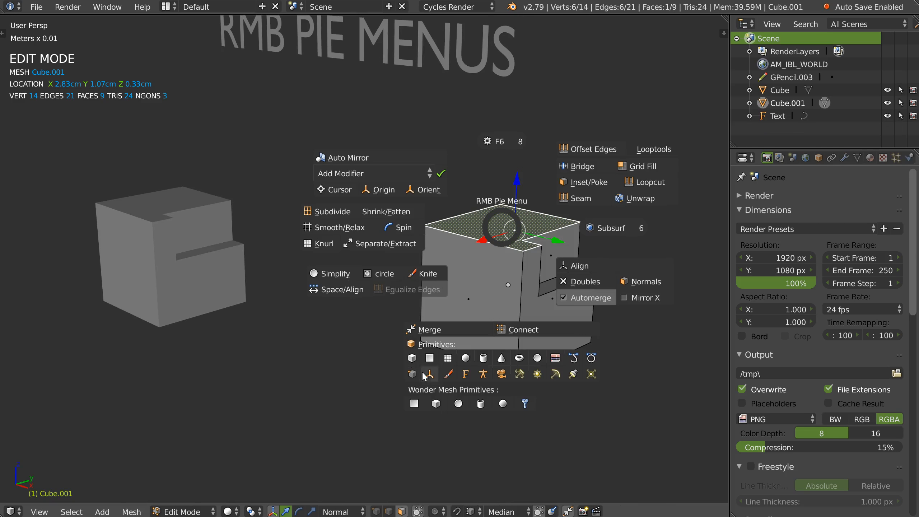
left_click(412, 358)
key("s")
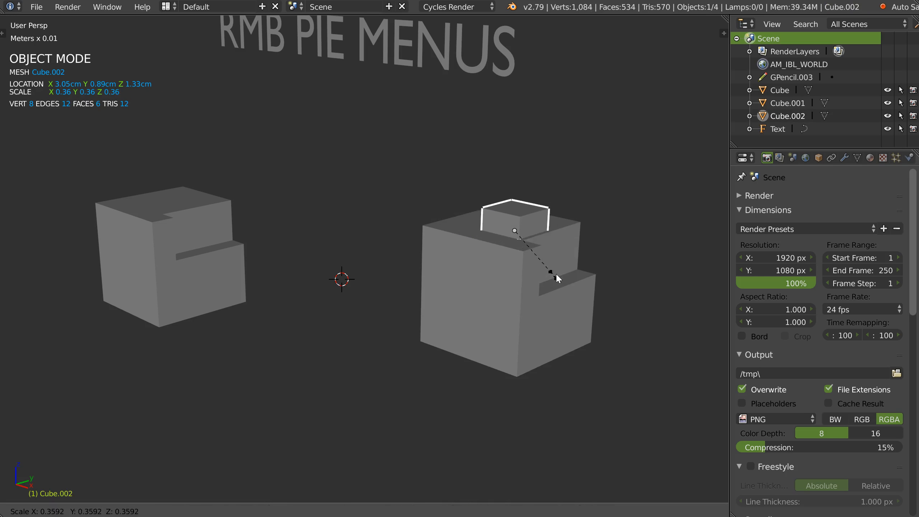
left_click(559, 274)
middle_click_drag(559, 274, 440, 246)
key("Delete")
Draw a winding freehand Bezier curve around the original notched cube, running from below it to above the title text
right_click(441, 246)
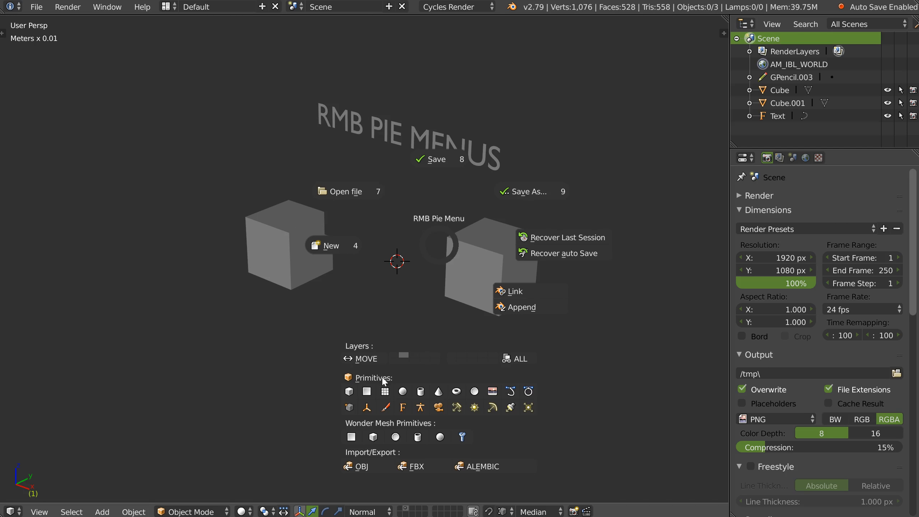
left_click(387, 408)
mouse_move(244, 441)
left_mouse_down()
mouse_move(225, 126)
mouse_move(362, 18)
left_mouse_up()
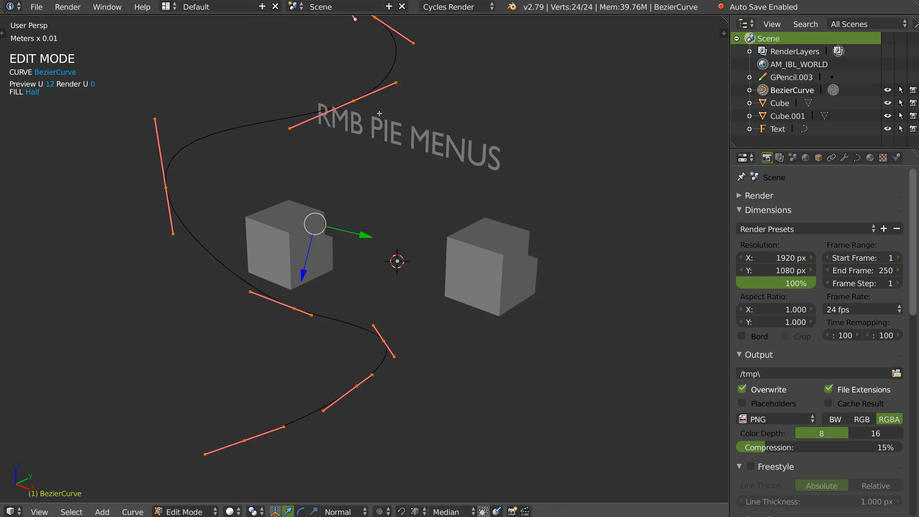
Tubify the Bezier curve with Speedflow to a depth of about 0.39 and return to Object Mode
middle_click_drag(351, 293, 380, 273)
scroll(362, 283, "down", 3)
key("space")
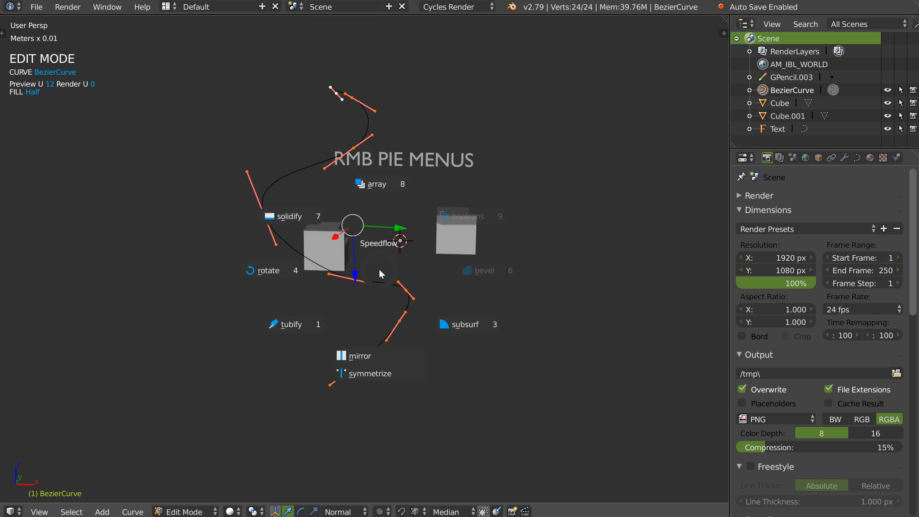
left_click(288, 328)
left_click(337, 309)
key("Escape")
key("Tab")
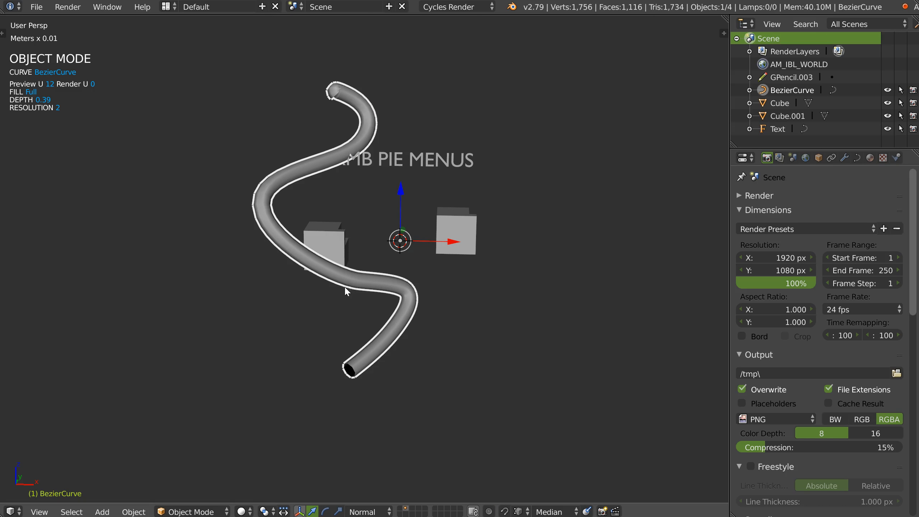
Examine the Speedflow Companion and Speedflow pie menus for the tube
key("space")
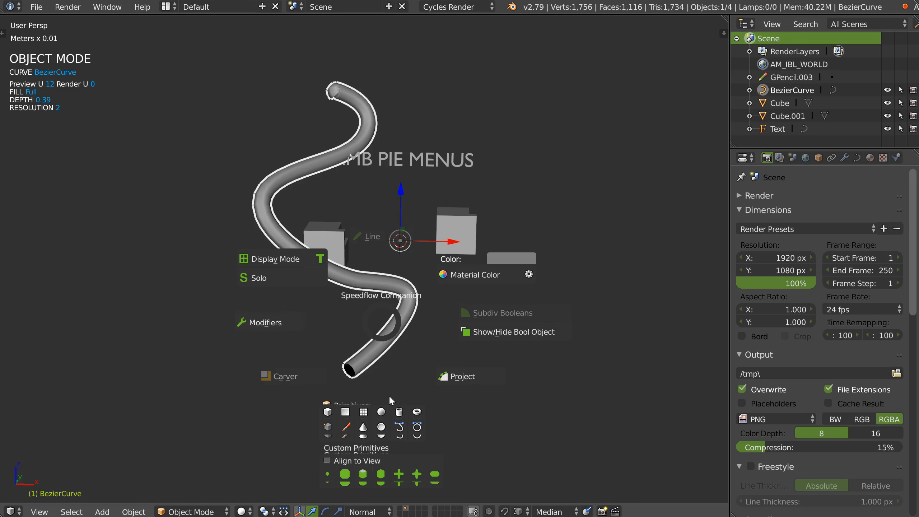
key("Escape")
key("space")
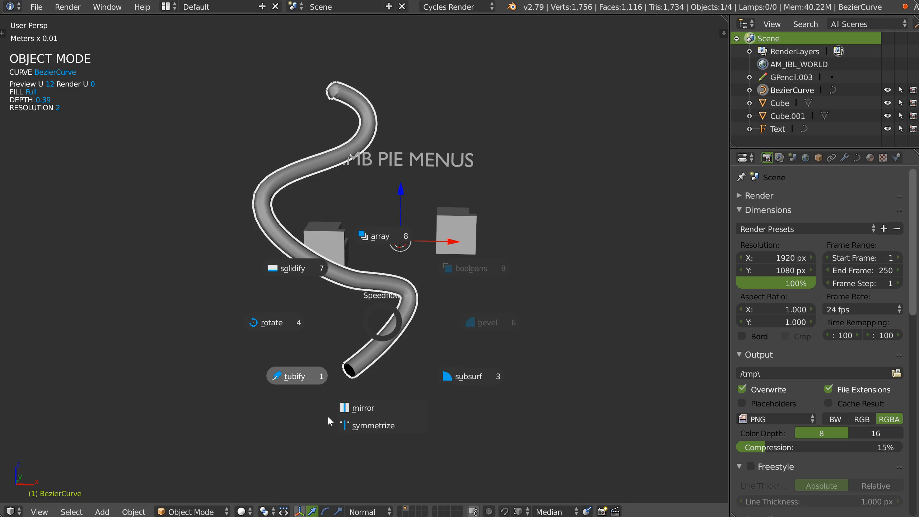
key("Escape")
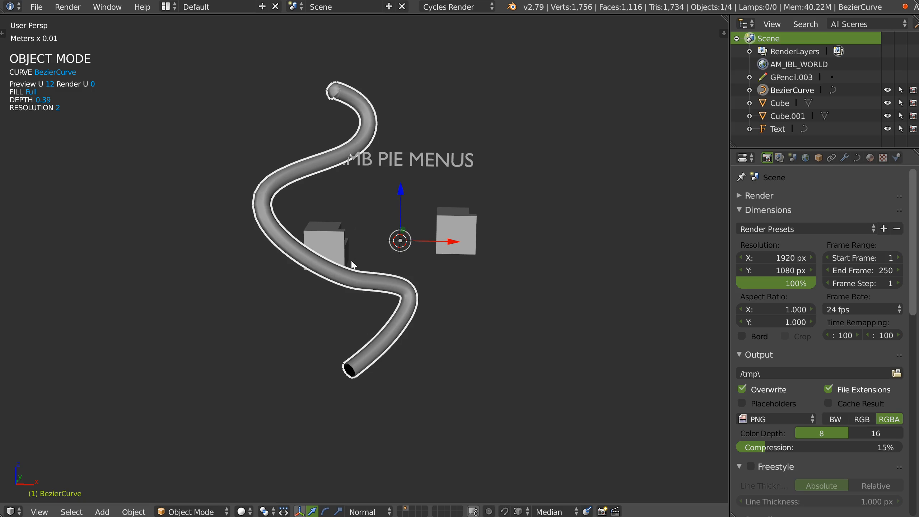
Delete the winding Bezier tube
key("x")
left_click(365, 258)
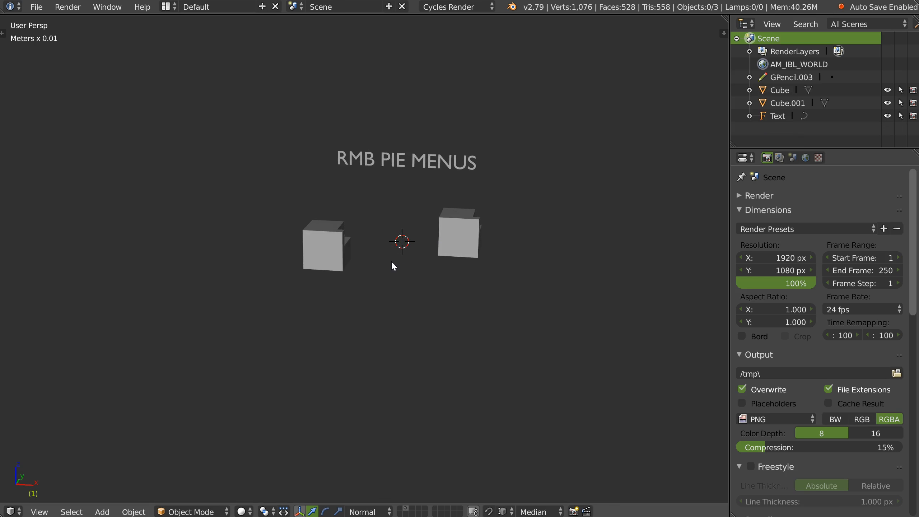
Add a camera with a Dof_Camera focus empty through the RMB Pie Menu and leave the camera view
right_click(392, 263)
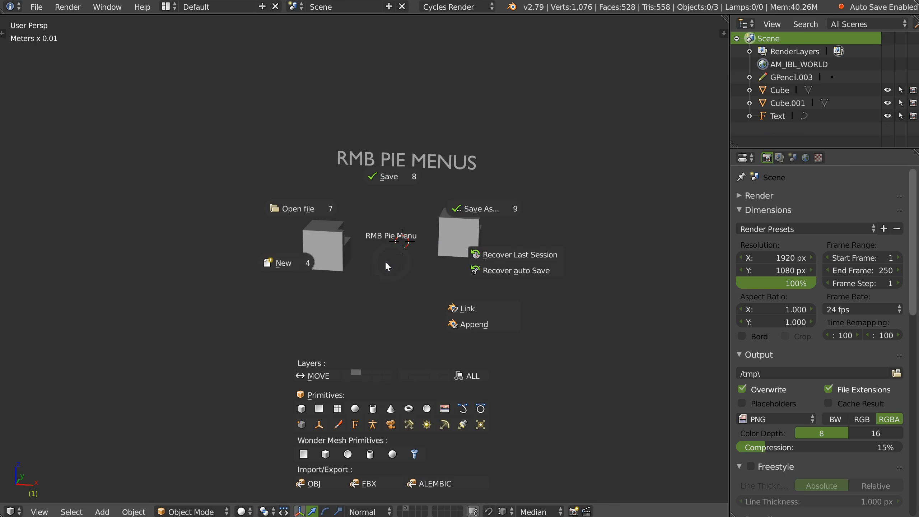
left_click(391, 425)
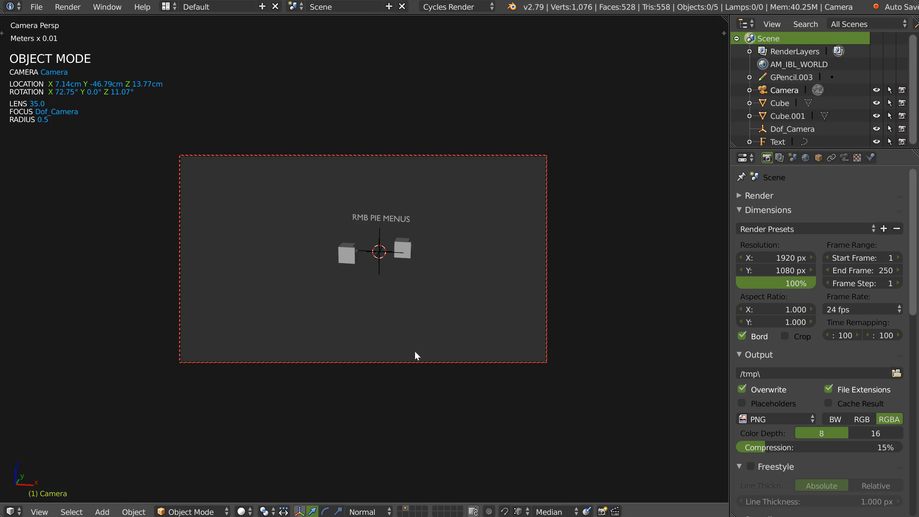
middle_click_drag(375, 258, 484, 162, "ctrl")
middle_click_drag(429, 213, 416, 250, "shift")
key("KP_0")
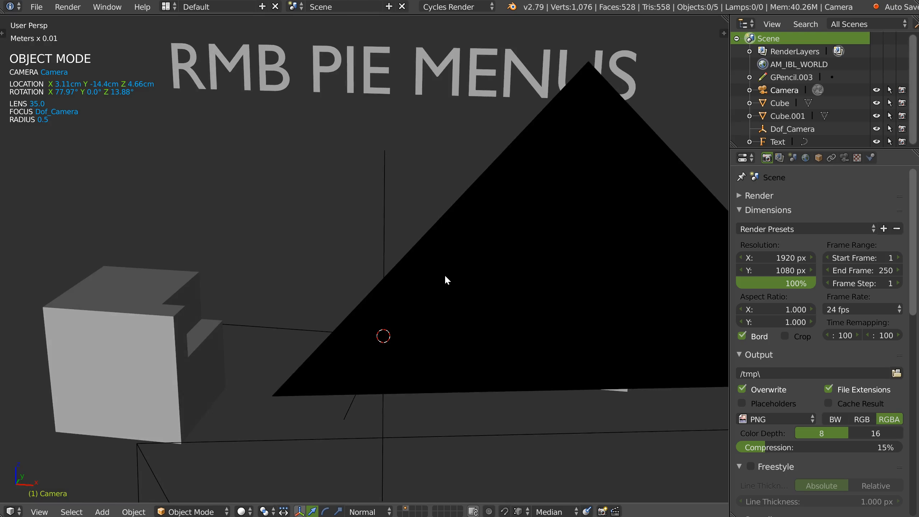
Delete the Dof_Camera focus empty and the camera
left_click(419, 296)
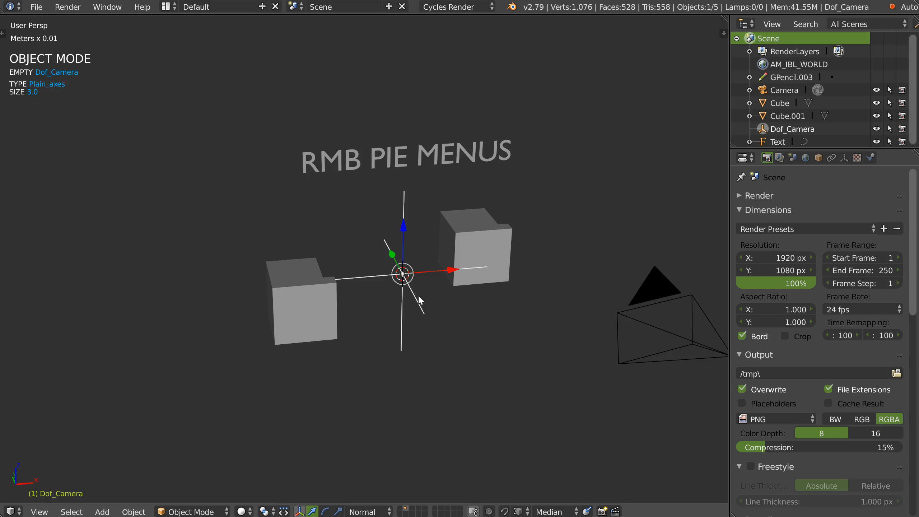
key("Delete")
left_click(638, 308)
key("Delete")
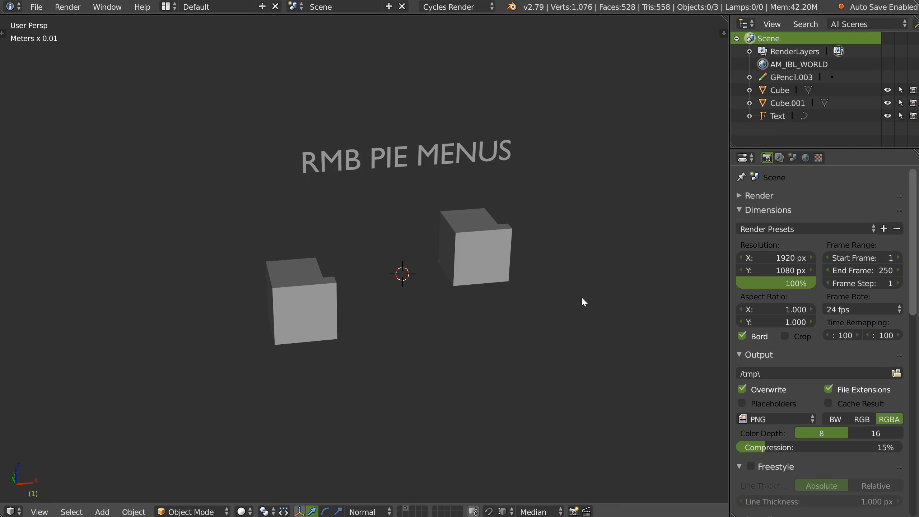
Examine the RMB Pie Menu options available for the original notched cube
middle_click_drag(581, 297, 406, 270)
left_click(301, 300)
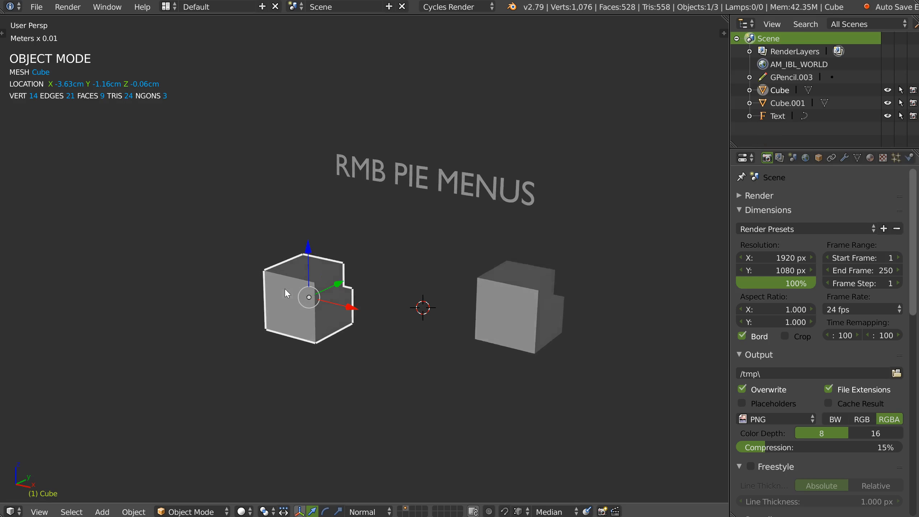
key("KP_Decimal")
right_click(340, 285)
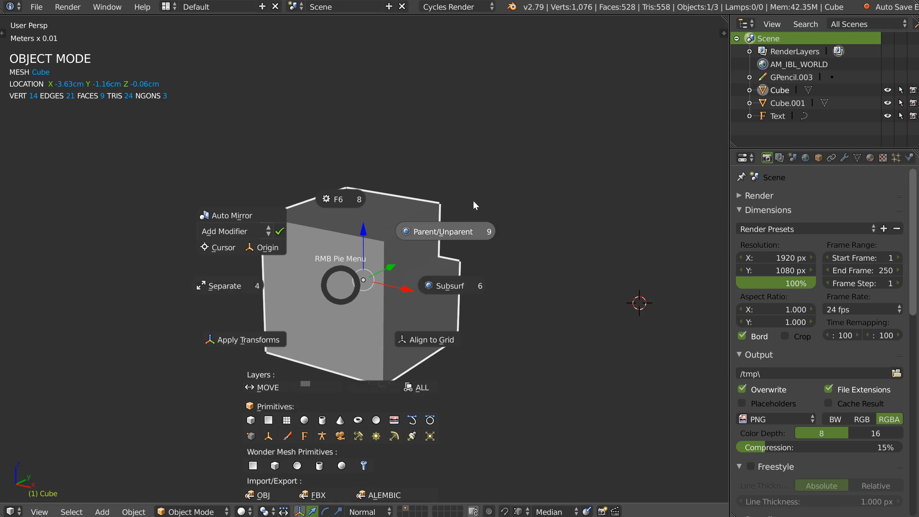
key("Escape")
scroll(461, 232, "down", 4)
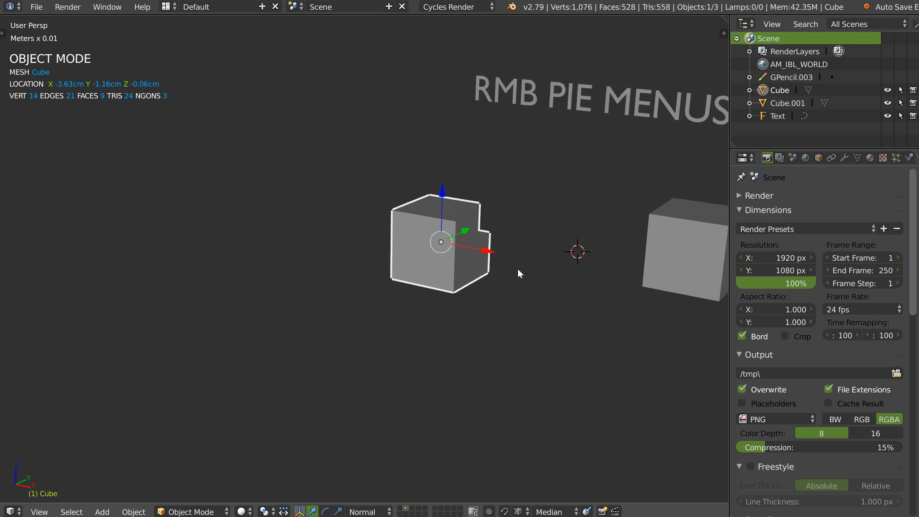
Duplicate the original notched cube and place the copy in front of it at about X -5.87, Y -3.62, Z -2.4 cm
middle_click_drag(518, 270, 393, 272, "shift")
left_click(522, 269, "shift")
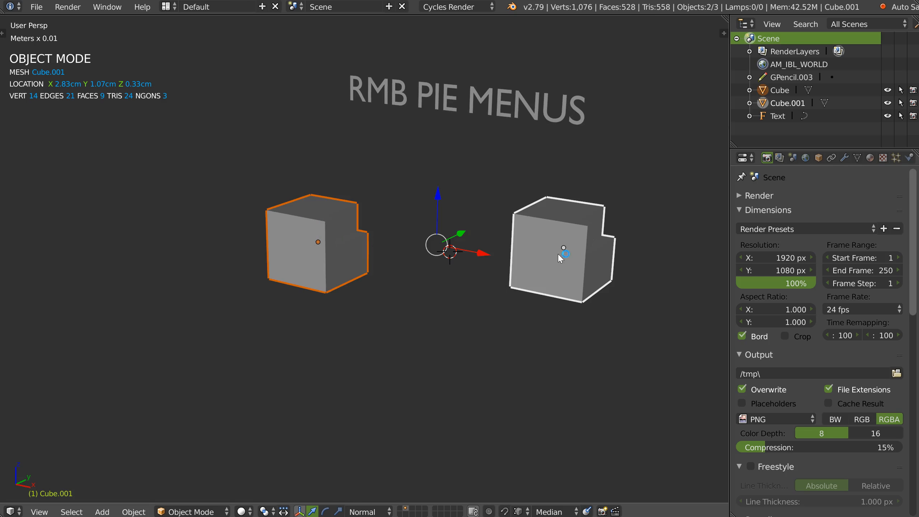
left_click(320, 280)
key("shift+d")
left_click(194, 337)
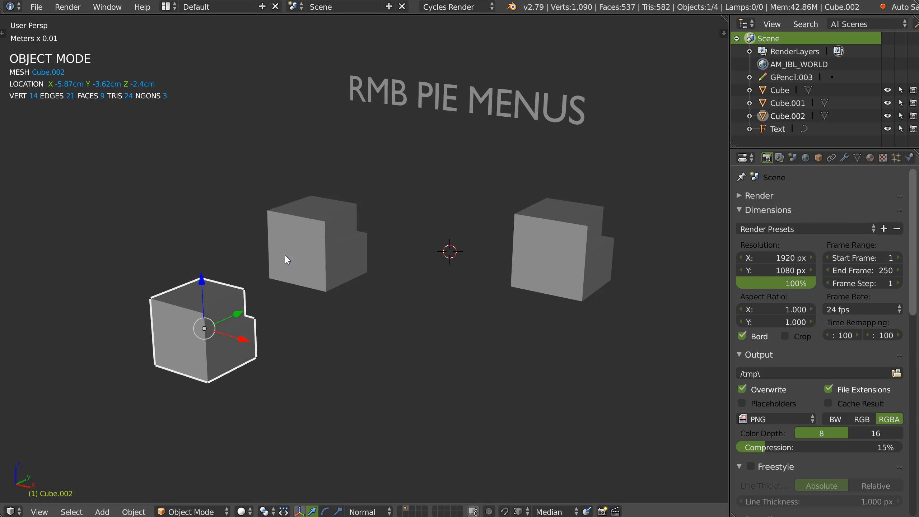
Parent the new front copy to the original cube, and the original cube to the far duplicate Cube.001
left_click(315, 279, "shift")
right_click(313, 284)
left_click(407, 238)
left_click(337, 251)
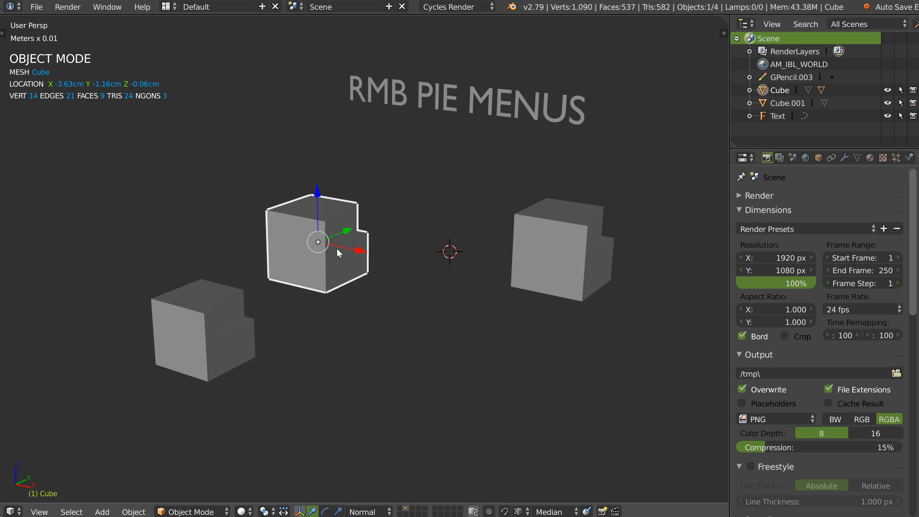
left_click(539, 254, "shift")
right_click(538, 253)
left_click(584, 214)
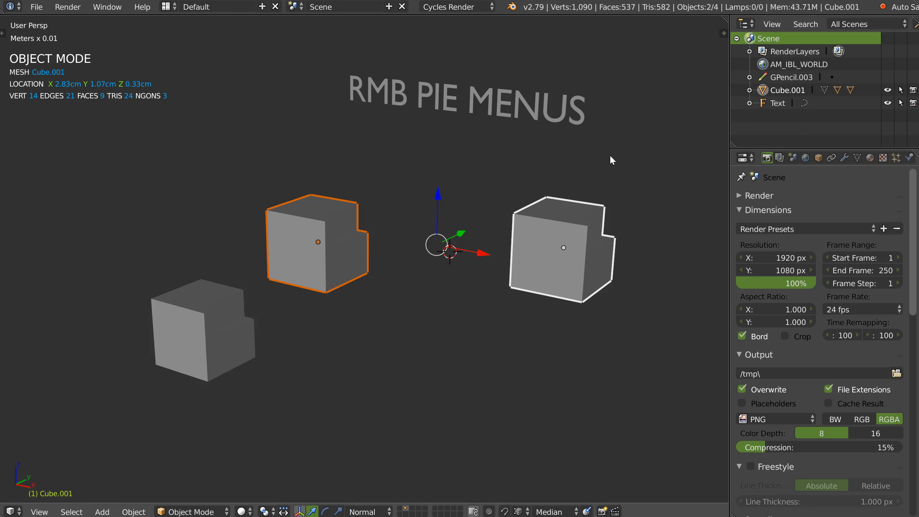
Expand the Cube.001 hierarchy in the outliner and slightly move Cube.001 and its child Cube to test the parenting
left_click(750, 90)
left_click(762, 116)
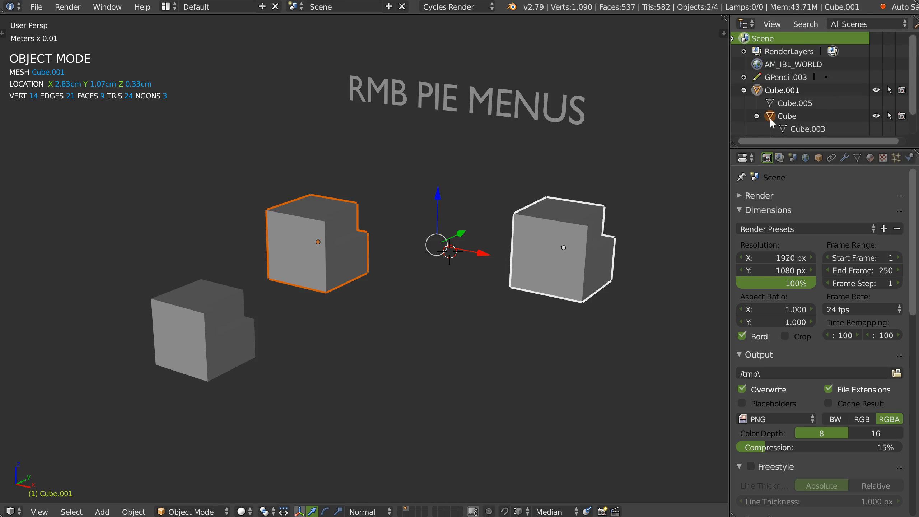
scroll(764, 116, "down", 2)
mouse_move(548, 248)
left_mouse_down()
mouse_move(472, 248)
mouse_move(552, 231)
left_mouse_up()
mouse_move(315, 188)
left_mouse_down()
mouse_move(310, 173)
mouse_move(324, 193)
left_mouse_up()
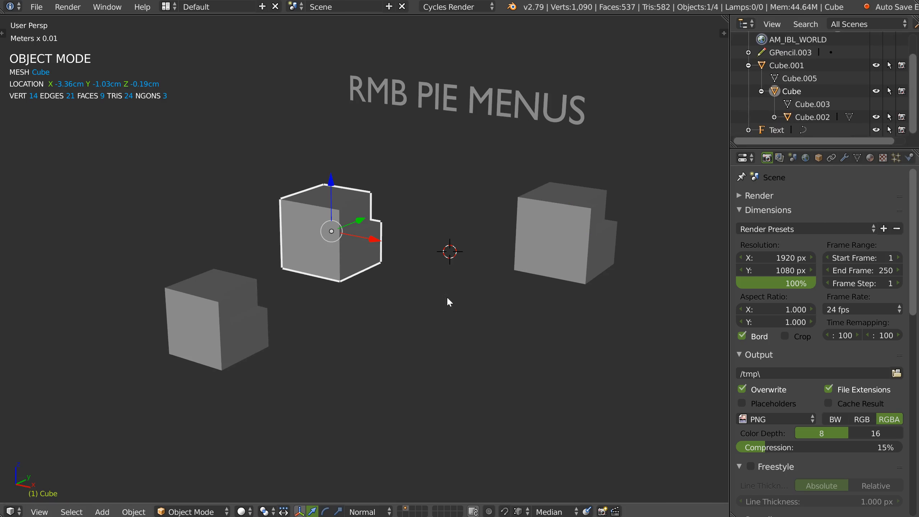
Unparent the original cube from Cube.001 and try moving it
right_click(330, 257)
left_click(428, 206)
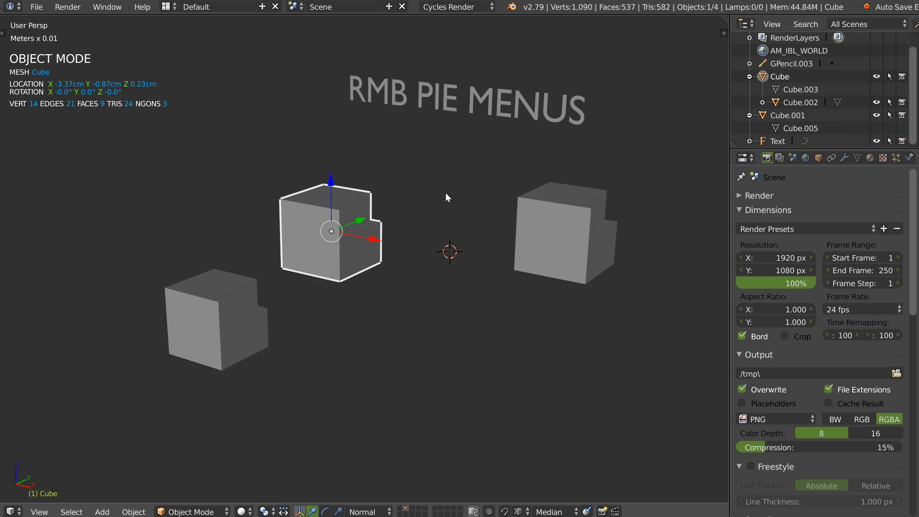
key("g")
right_click(319, 223)
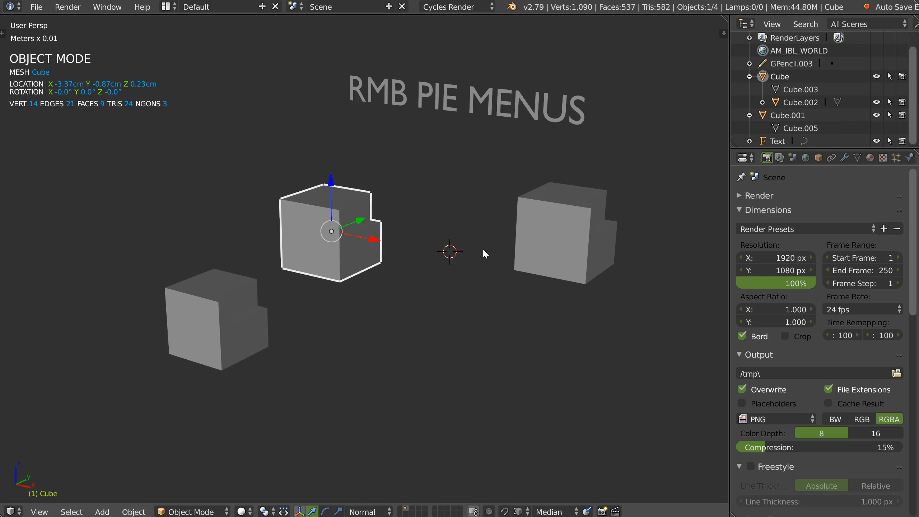
Examine the RMB Pie Menu options for the front cube Cube.002
left_click(543, 222)
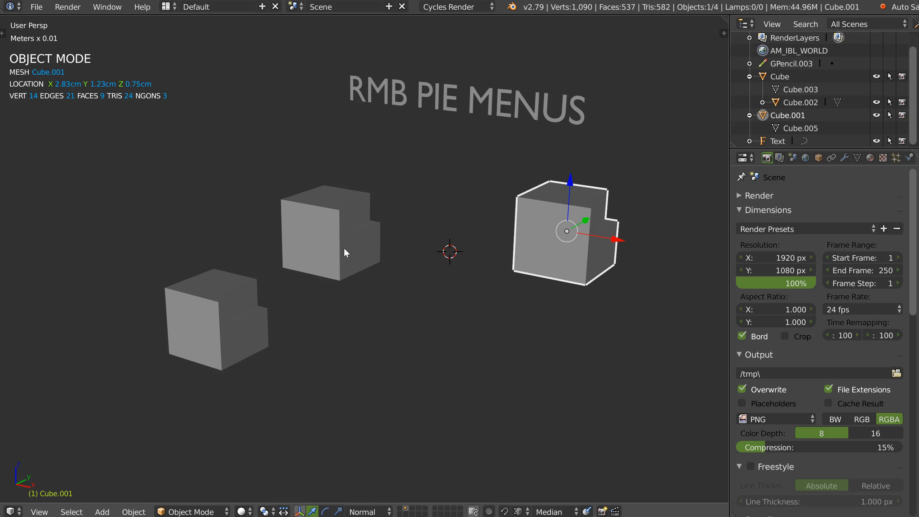
left_click(214, 337)
right_click(279, 303)
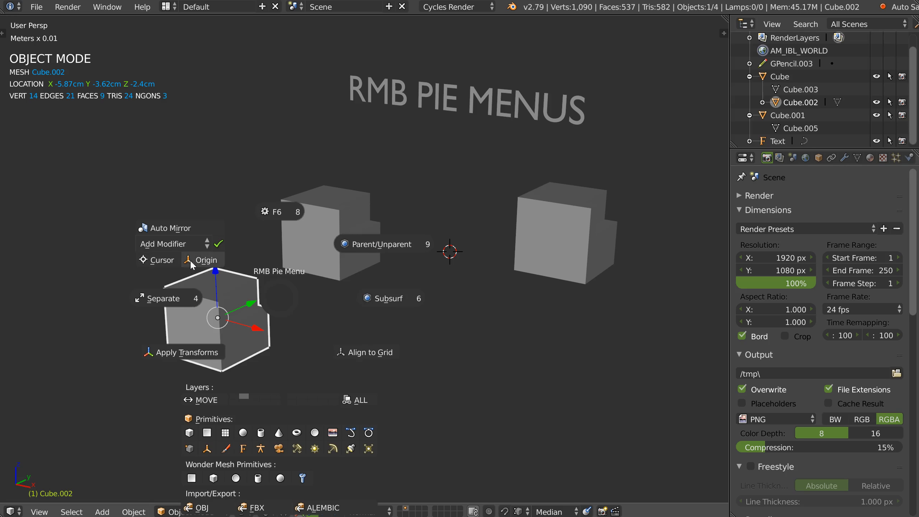
key("Escape")
Set the origin of the original cube to the centre of its top face, selected in Edit Mode
left_click(332, 235)
middle_click_drag(286, 231, 266, 221)
key("Tab")
left_click(343, 219)
left_click(330, 210)
right_click(329, 209)
left_click(213, 173)
middle_click_drag(244, 190, 319, 208)
scroll(311, 226, "up", 3)
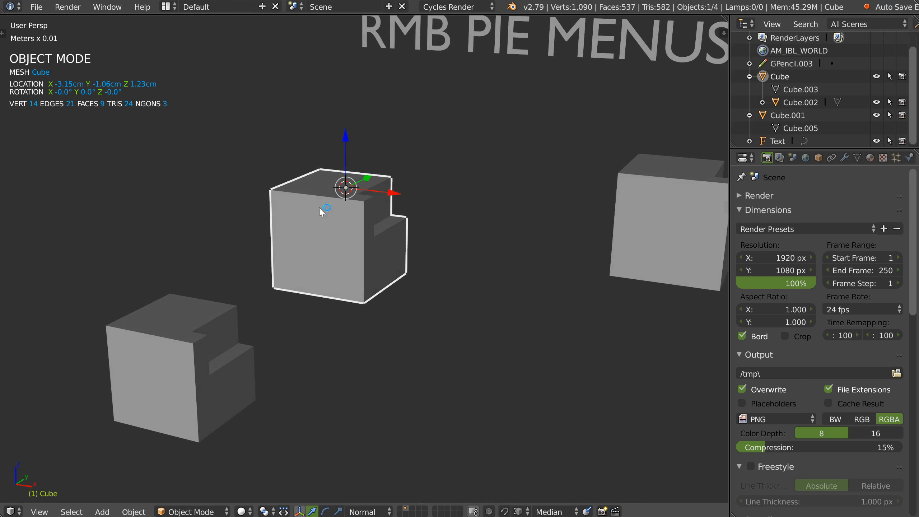
Review the Origin/Cursor pie menu and snap the 3D cursor to the original cube's origin
right_click(300, 243)
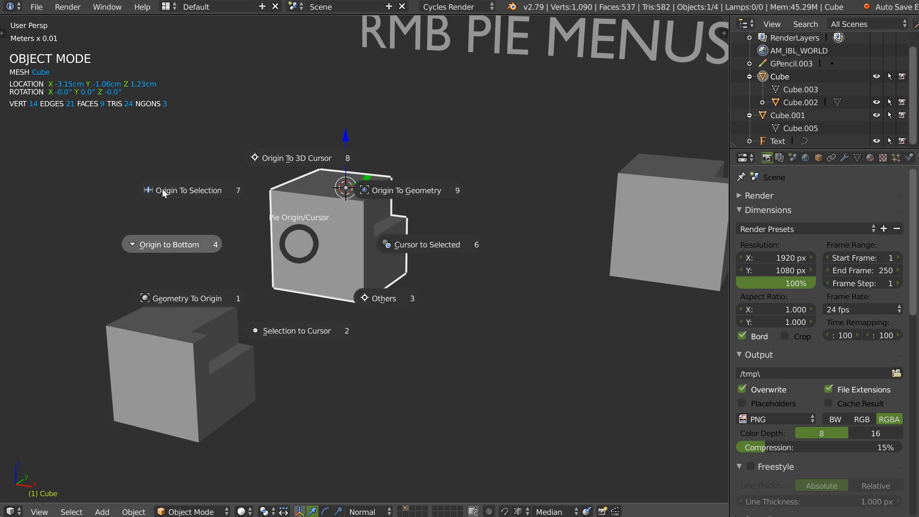
key("Escape")
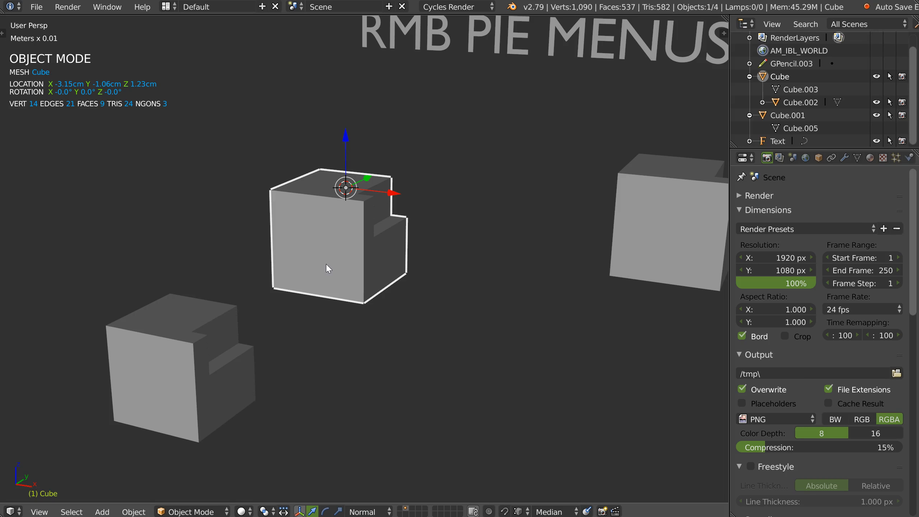
right_click(326, 264)
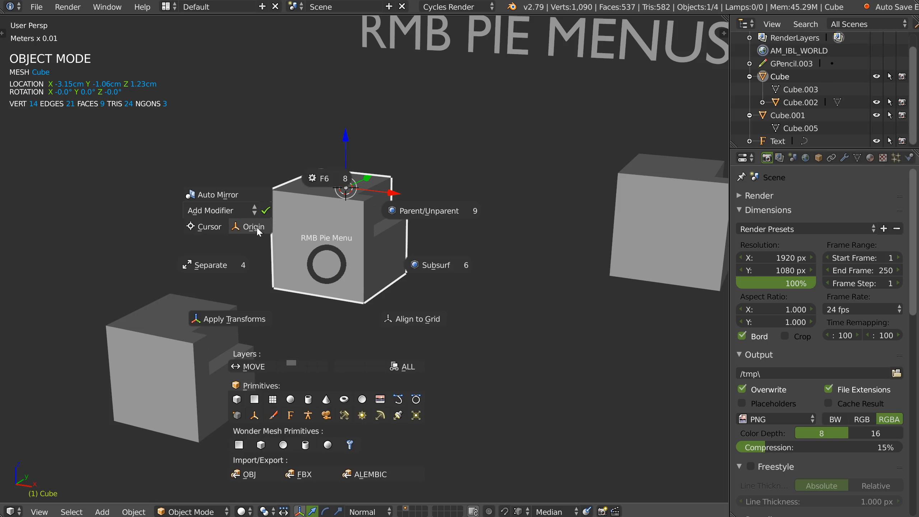
left_click(205, 226)
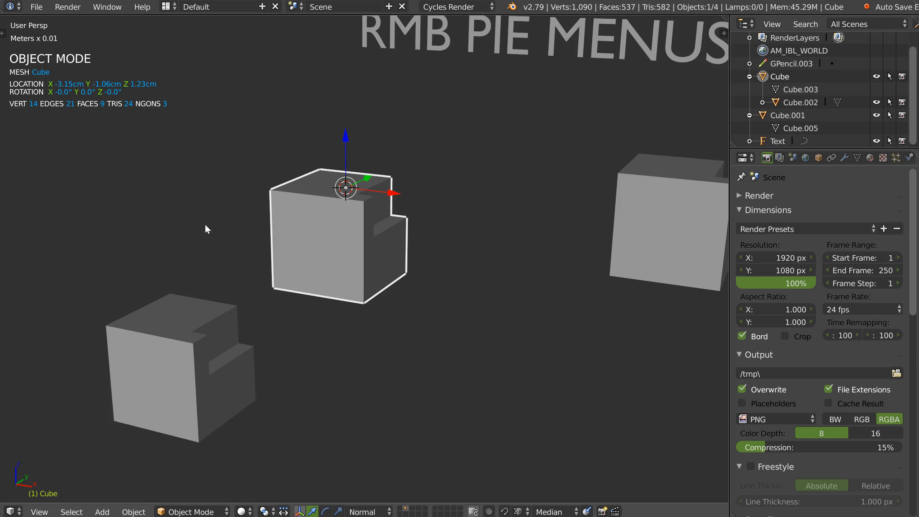
Snap the 3D cursor midway between the original cube and the front cube
left_click(185, 302, "shift")
right_click(302, 285)
left_click(193, 248)
Snap the 3D cursor to the midpoint of two vertices on the front cube's upper edge, selected in vertex mode
middle_click_drag(314, 270, 290, 267)
left_click(198, 312)
middle_click_drag(192, 302, 231, 285, "shift")
key("Tab")
key("Tab")
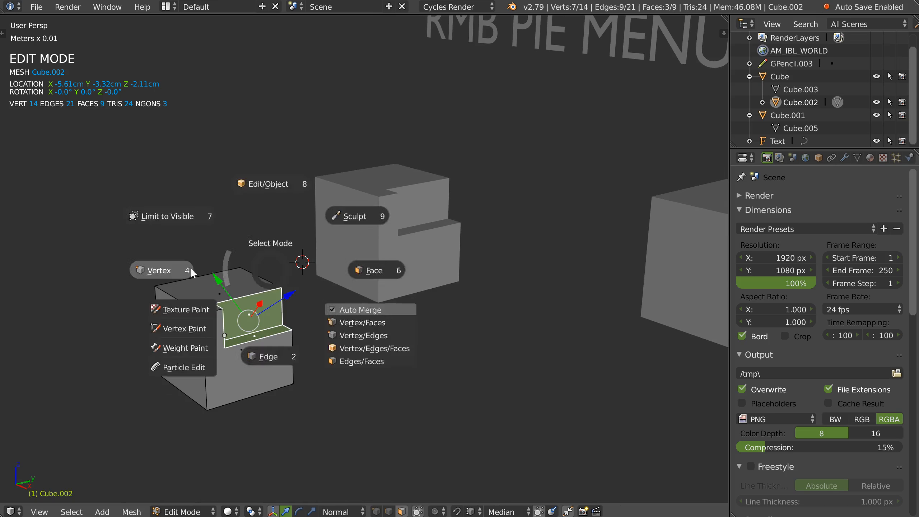
left_click(192, 271)
left_click(240, 268)
left_click(281, 287, "shift")
right_click(282, 287)
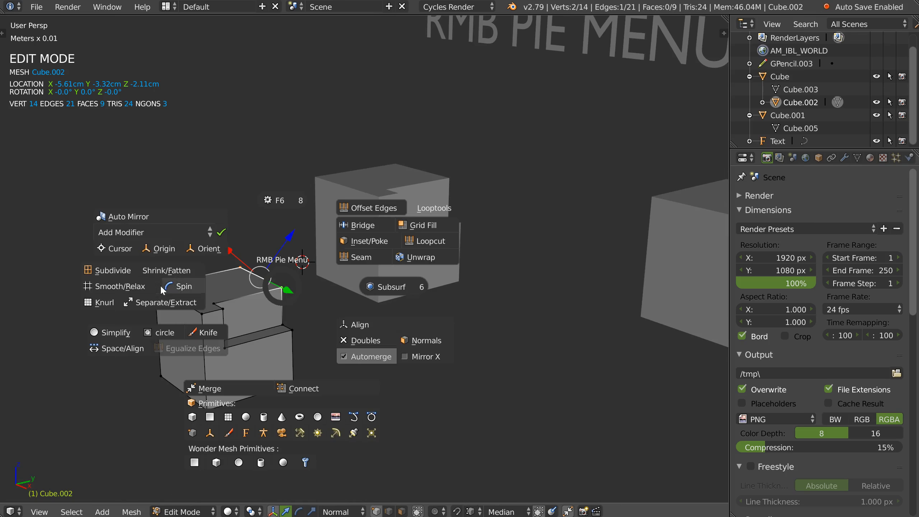
left_click(112, 249)
Add a cube at the 3D cursor, scale it to about 0.37 and snap the 3D cursor to it
right_click(283, 292)
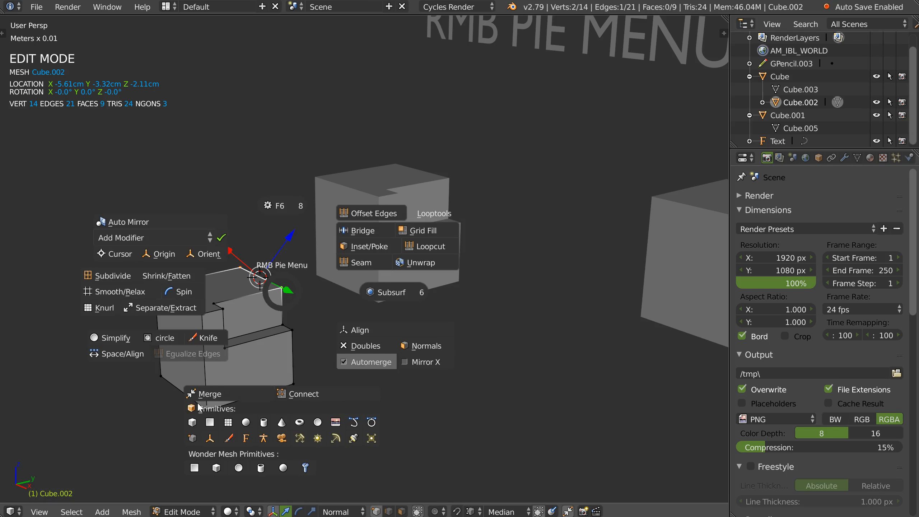
left_click(192, 425)
key("s")
left_click(312, 315)
middle_click_drag(220, 247, 322, 258)
right_click(321, 258)
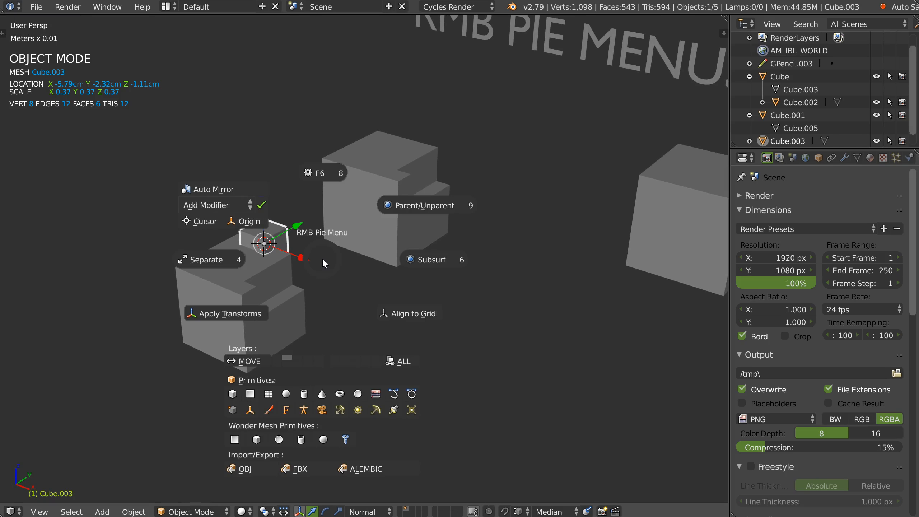
left_click(201, 218)
Move the front cube's origin to the original cube's origin
left_click(240, 307)
left_click(376, 240, "shift")
right_click(398, 218)
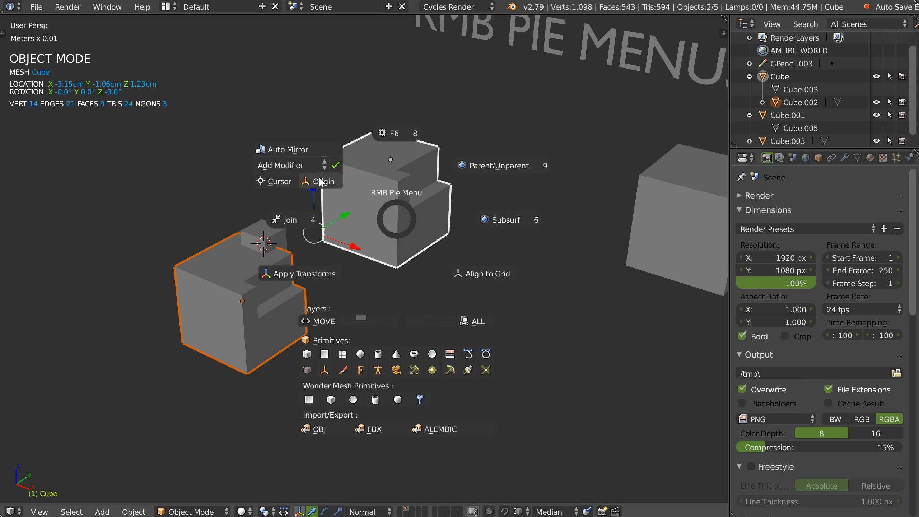
left_click(322, 182)
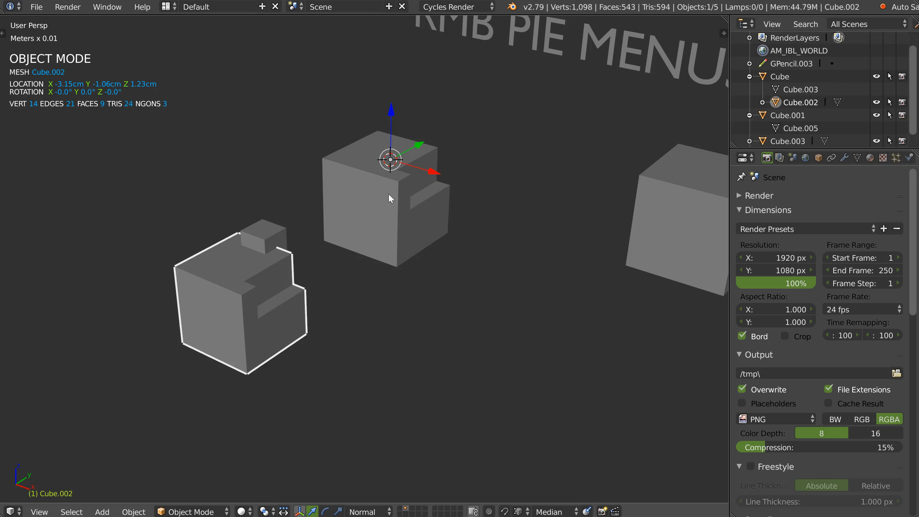
Reselect the front and original cubes and set the front cube's origin back to its own geometry
left_click(390, 203)
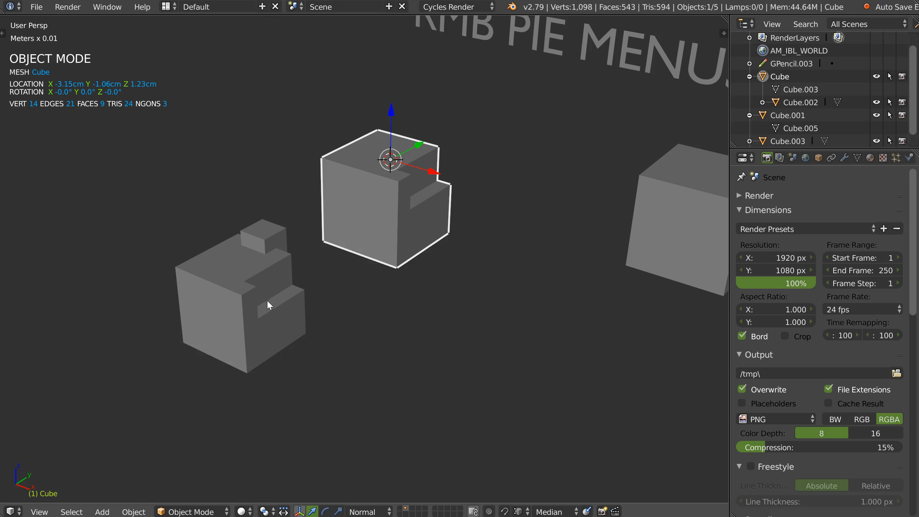
left_click(252, 308)
left_click(389, 210, "shift")
right_click(357, 256)
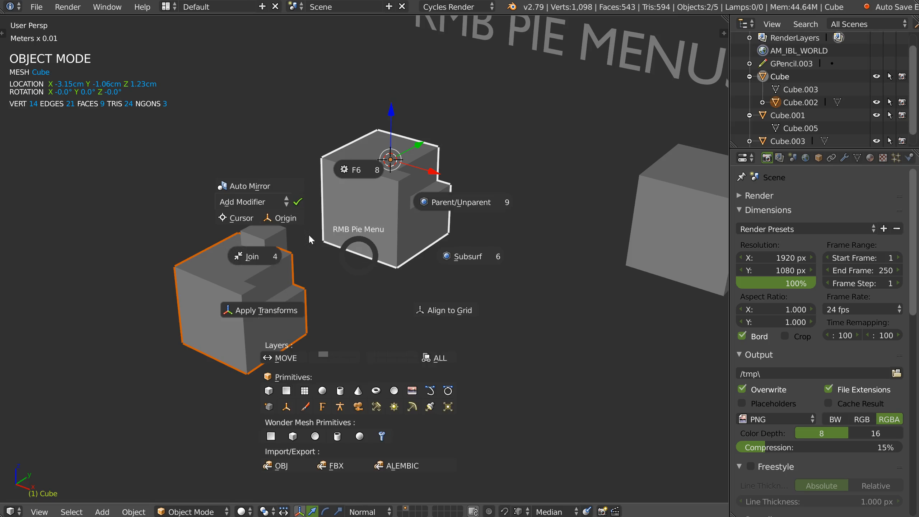
left_click(287, 221)
middle_click_drag(311, 291, 274, 281)
left_click(274, 281)
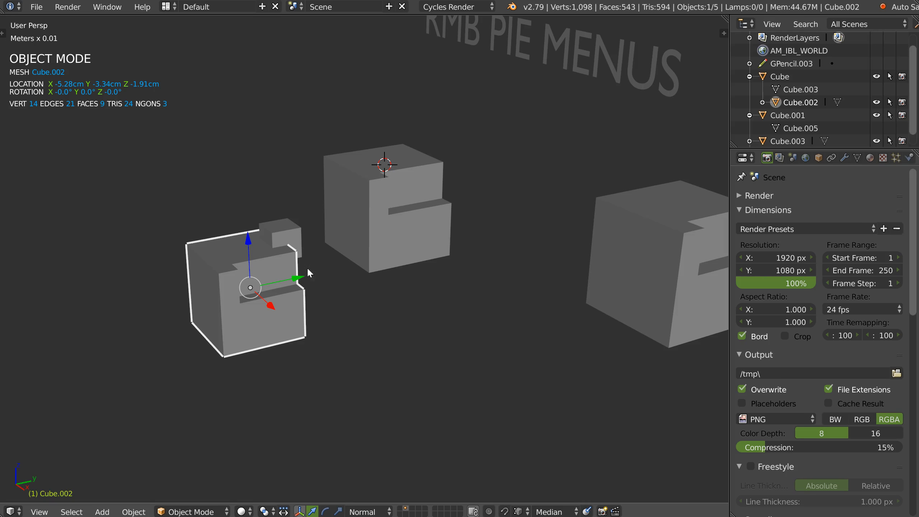
Join the front cube and the small cube on its upper edge into one object
right_click(283, 307)
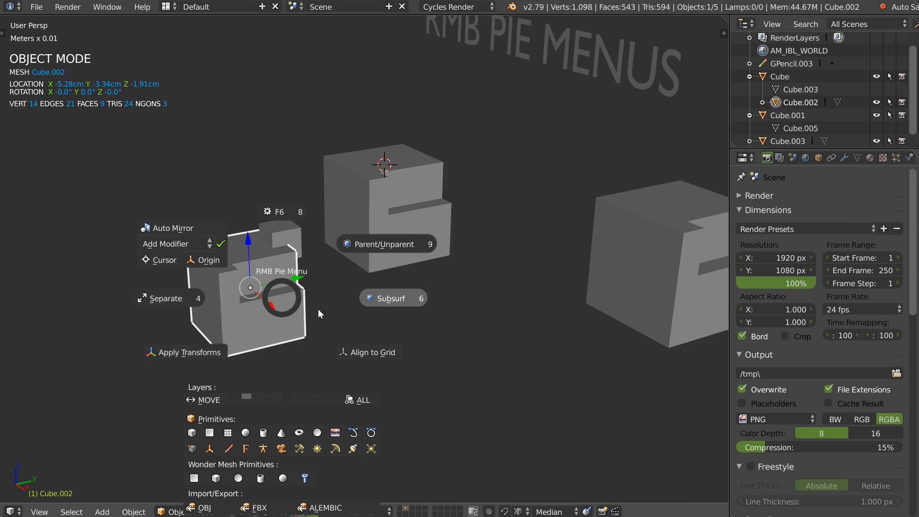
key("Escape")
left_click(291, 225, "shift")
right_click(303, 270)
left_click(193, 273)
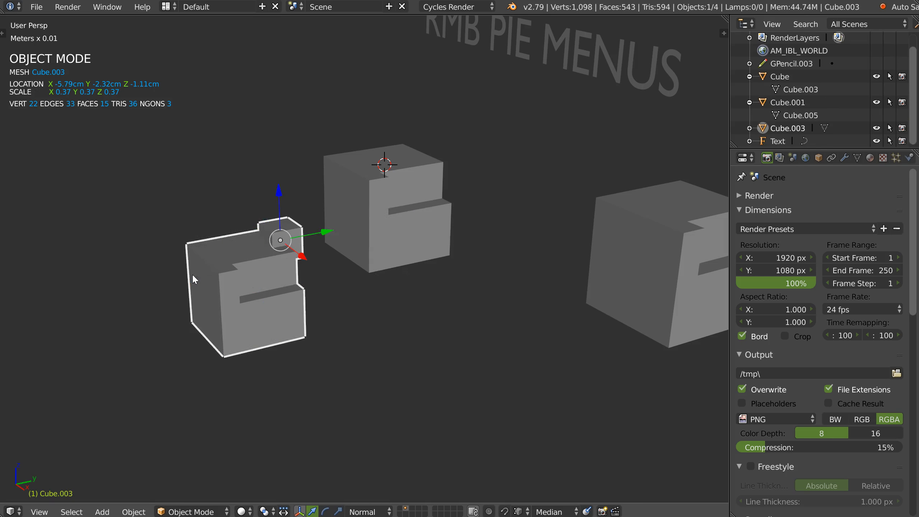
Separate the joined front object back into the front cube and the small cube on its upper edge
right_click(305, 271)
left_click(193, 273)
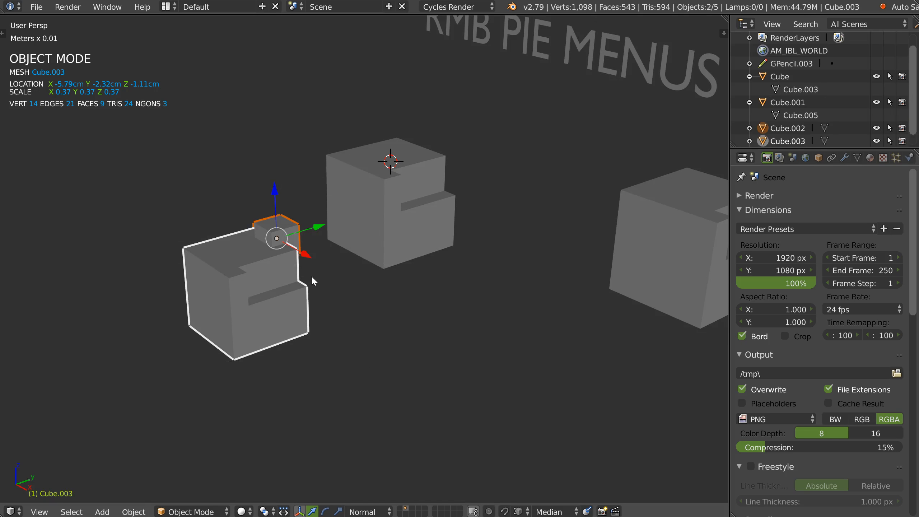
Extract the front cube's top face as a separate raised piece and delete that piece
key("Tab")
left_click(239, 255)
right_click(238, 254)
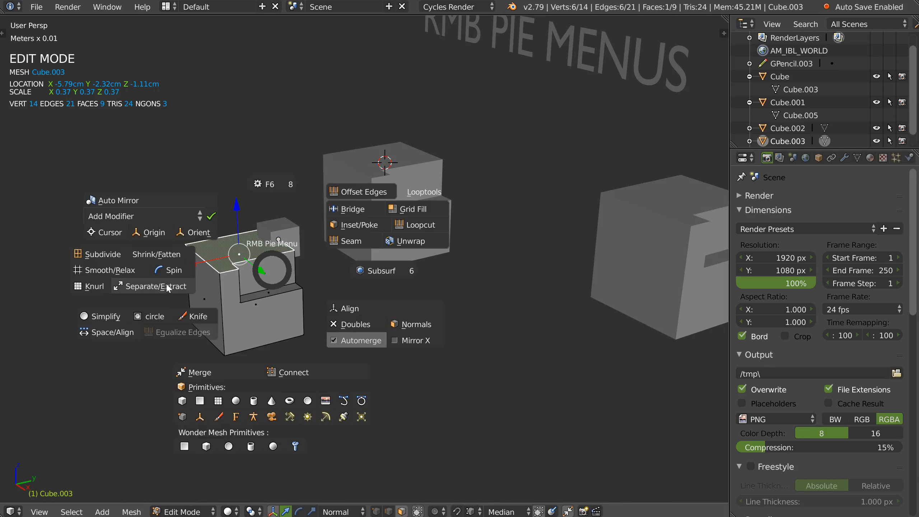
left_click(169, 287)
middle_click_drag(272, 125, 242, 248)
left_click(268, 273)
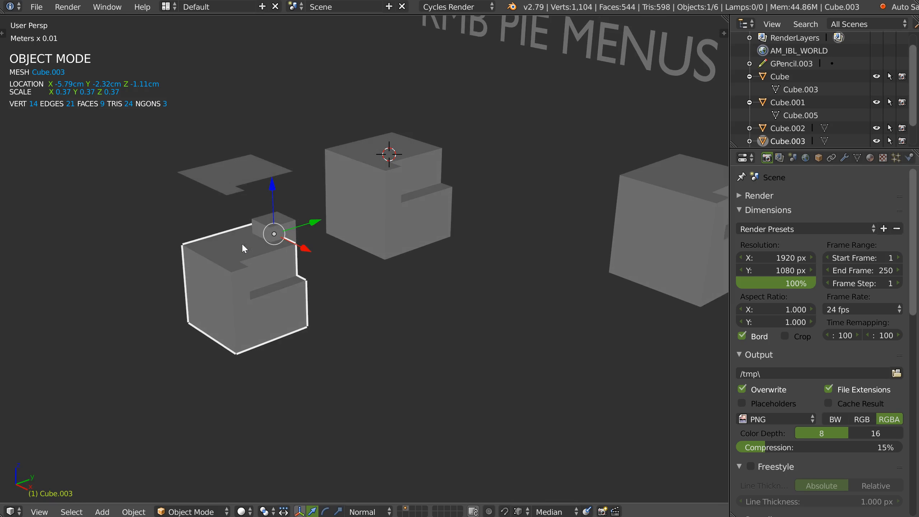
left_click(221, 177)
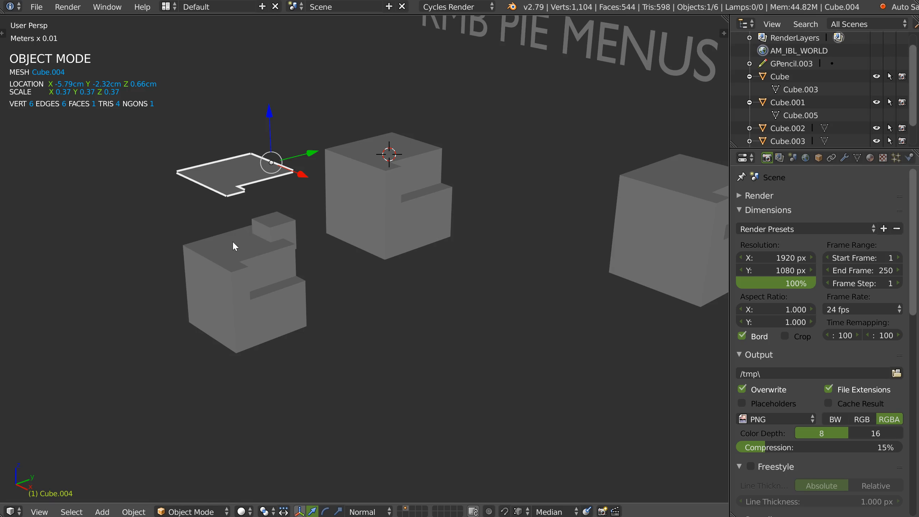
key("x")
Raise the small cube to about 0.45 cm in Z and add a horizontal loop cut around its middle
left_click(271, 233)
left_click_drag(271, 182, 270, 120)
key("Tab")
left_click(270, 177)
middle_click_drag(265, 183, 281, 150, "ctrl")
key("ctrl+r")
left_click(276, 168)
right_click(277, 168)
Extract the small cube's middle edge loop as a separate object and lower it to about -0.25 cm in Z
scroll(277, 168, "up", 2)
right_click(292, 173)
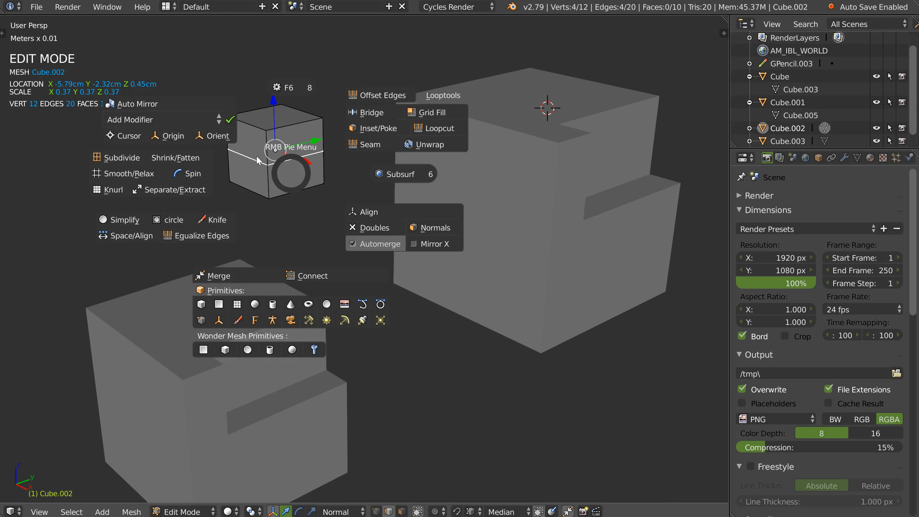
left_click(184, 189)
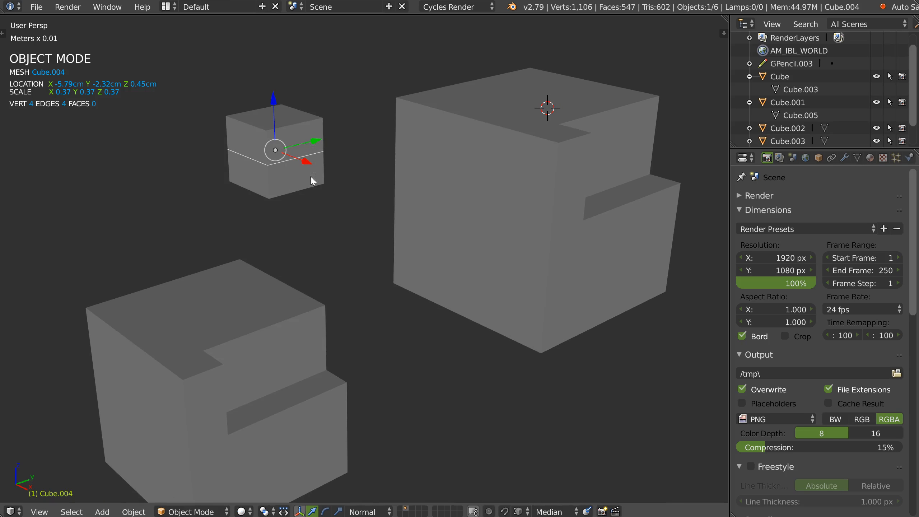
left_click_drag(279, 98, 276, 165)
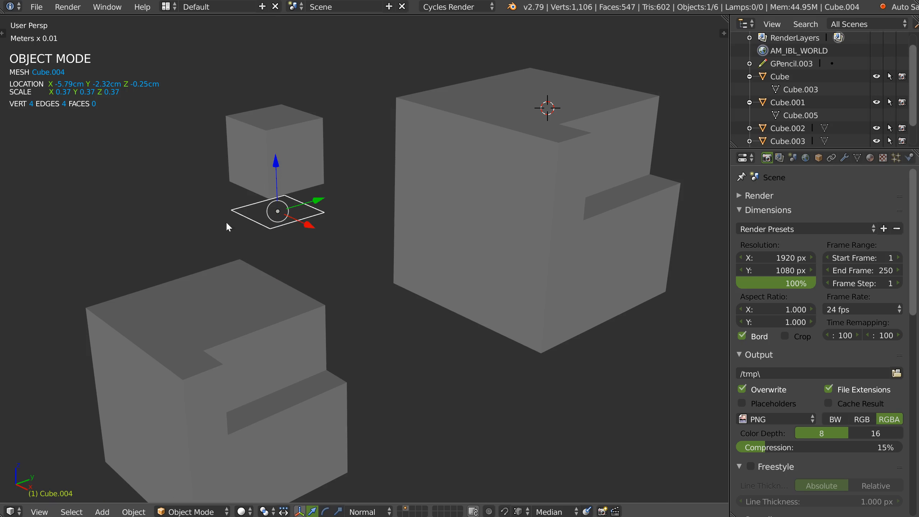
Tubify the extracted edge loop with Speedflow, using a tube depth of 0.23
key("space")
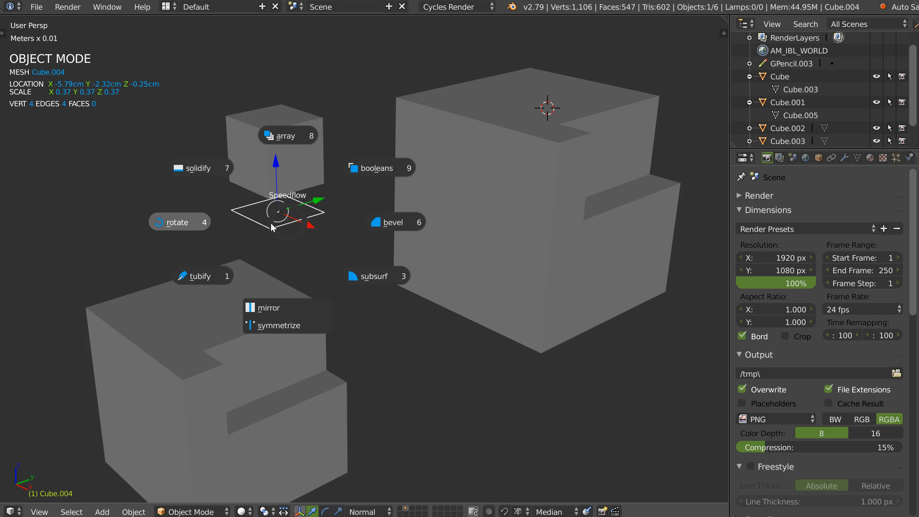
left_click(205, 279)
left_click(224, 273)
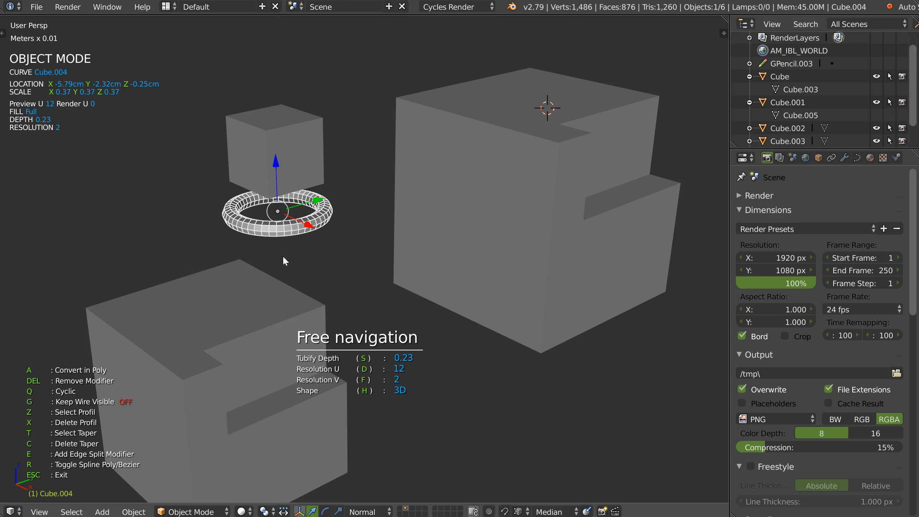
key("Escape")
Delete the tubified edge loop below the small cube
middle_click_drag(255, 254, 281, 254)
key("Tab")
key("Tab")
key("x")
left_click(268, 232)
Select the small cube and apply Auto Mirror to it along the X axis
right_click(279, 175)
middle_click_drag(278, 176, 298, 188)
right_click(298, 190)
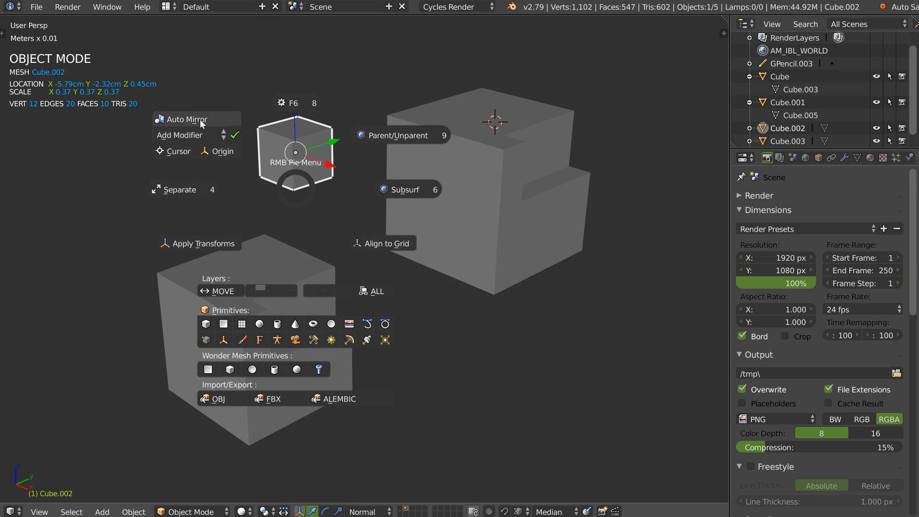
left_click(190, 120)
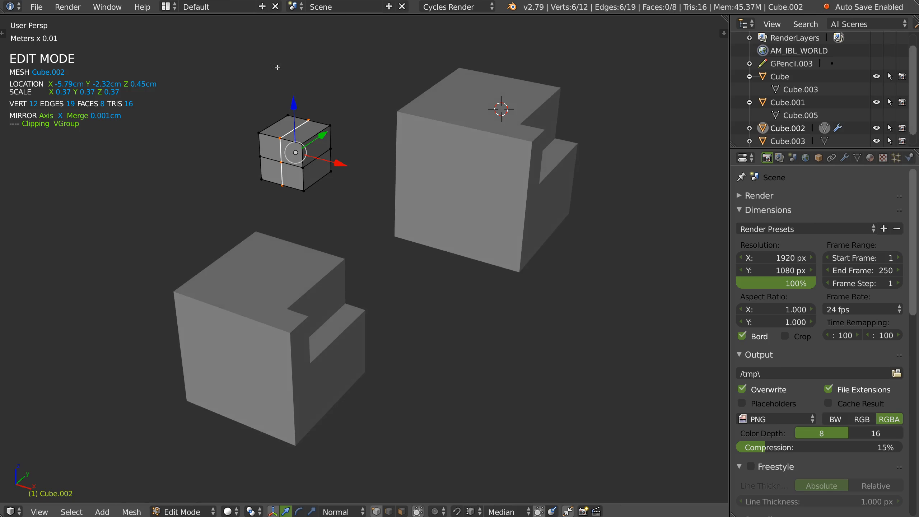
Hide the small cube's Mirror modifier in Edit Mode and show it again
scroll(310, 175, "up", 4)
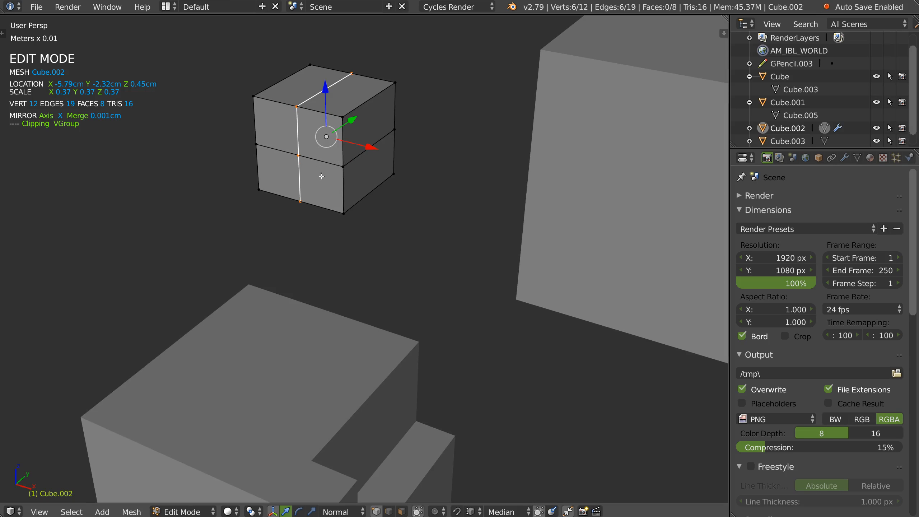
right_click(329, 153)
left_click(206, 105)
middle_click_drag(238, 156, 318, 88)
right_click(338, 184)
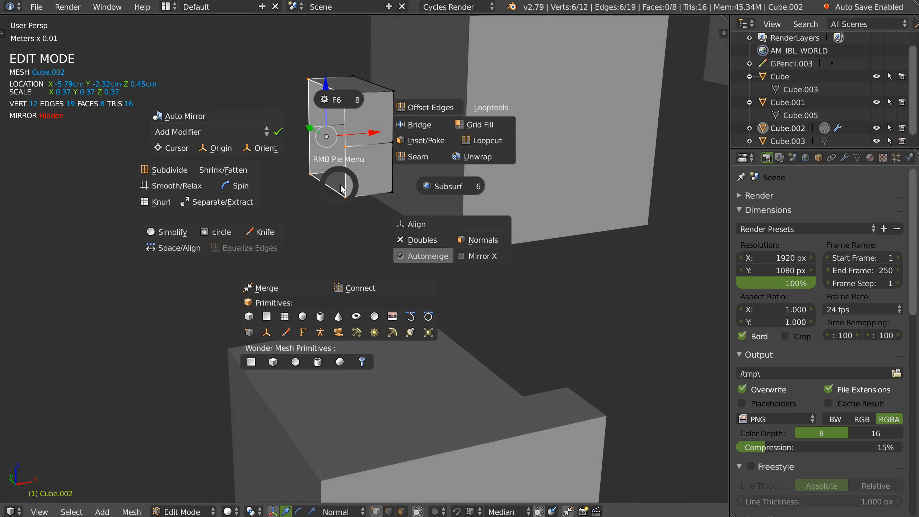
left_click(206, 113)
Reshape the mirrored small cube by moving several of its corner and edge vertices freehand
middle_click_drag(425, 119, 356, 113)
left_click_drag(375, 101, 355, 104)
left_click_drag(388, 79, 339, 50)
middle_click_drag(304, 126, 267, 130)
left_click_drag(272, 99, 285, 91)
left_click_drag(284, 155, 301, 149)
left_click_drag(268, 204, 239, 205)
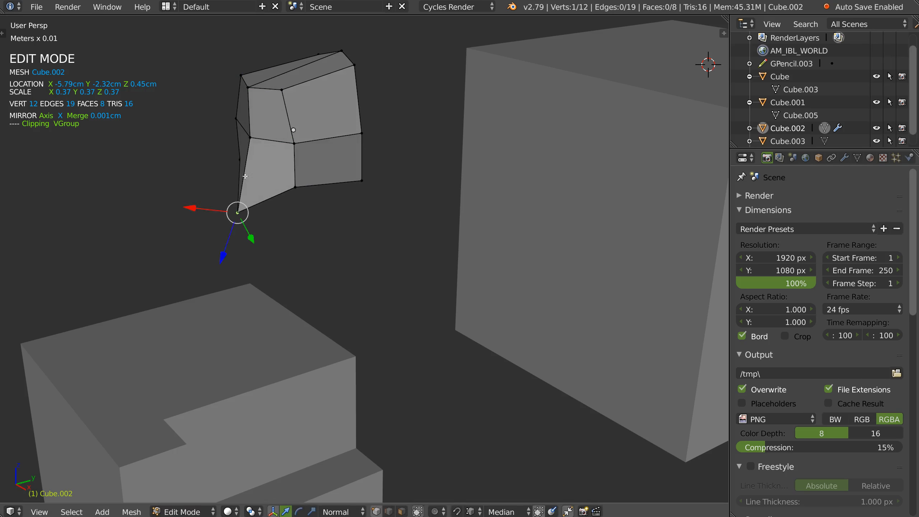
left_click_drag(250, 139, 234, 148)
left_click_drag(294, 190, 280, 205)
Toggle a Subdivision Surface modifier on and off twice on the reshaped small mesh
middle_click_drag(273, 206, 314, 192)
middle_click_drag(362, 144, 322, 140)
middle_click_drag(285, 167, 293, 184, "shift")
right_click(293, 183)
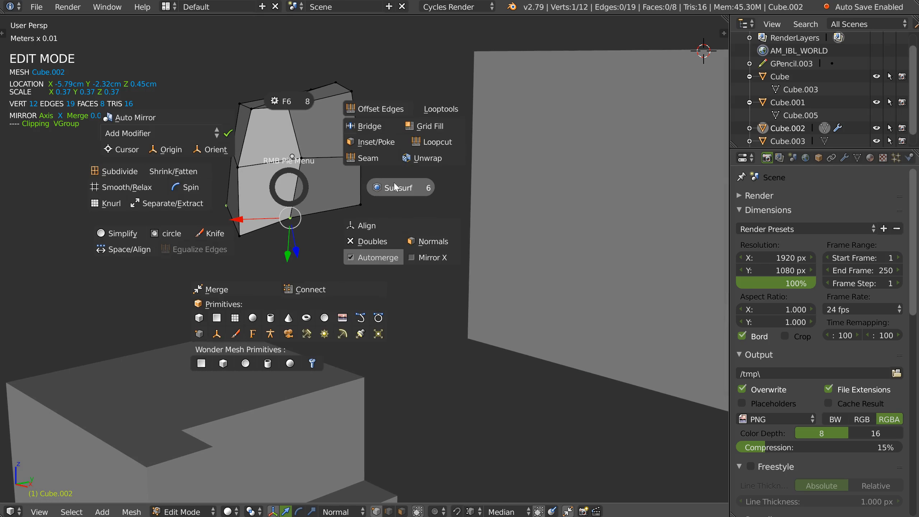
left_click(394, 185)
right_click(285, 174)
left_click(388, 183)
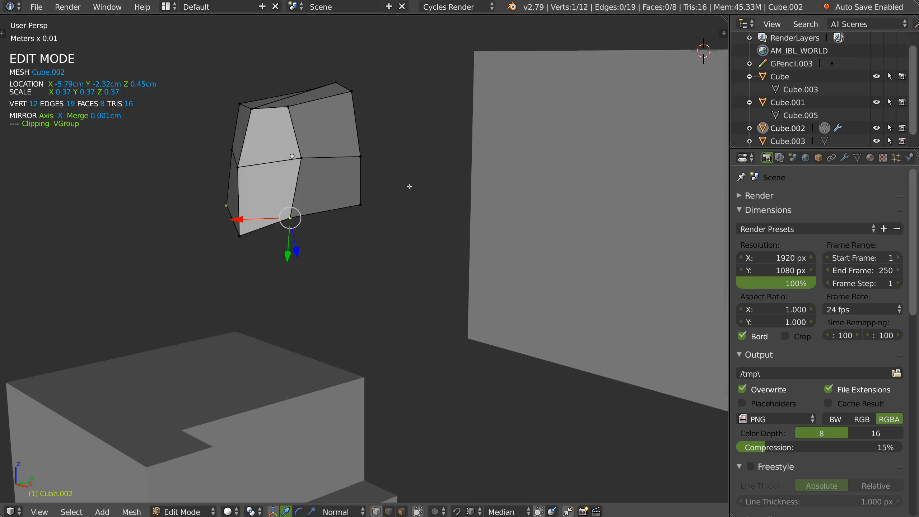
right_click(288, 163)
left_click(391, 164)
right_click(285, 187)
left_click(388, 193)
Try to add and directly apply a Subdivision Surface modifier on the small mesh while in Edit Mode
mouse_move(310, 166)
middle_mouse_down()
mouse_move(293, 181)
mouse_move(312, 174)
middle_mouse_up()
right_click(302, 179)
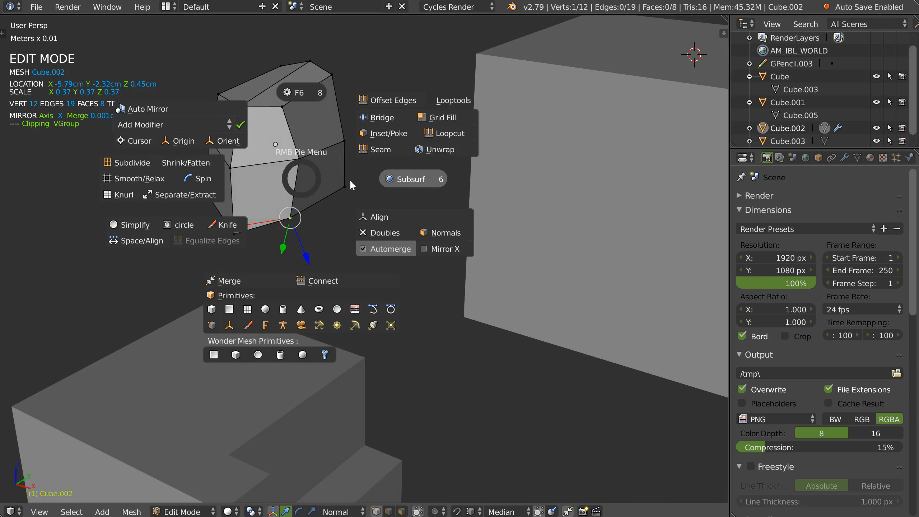
left_click(407, 179, "shift")
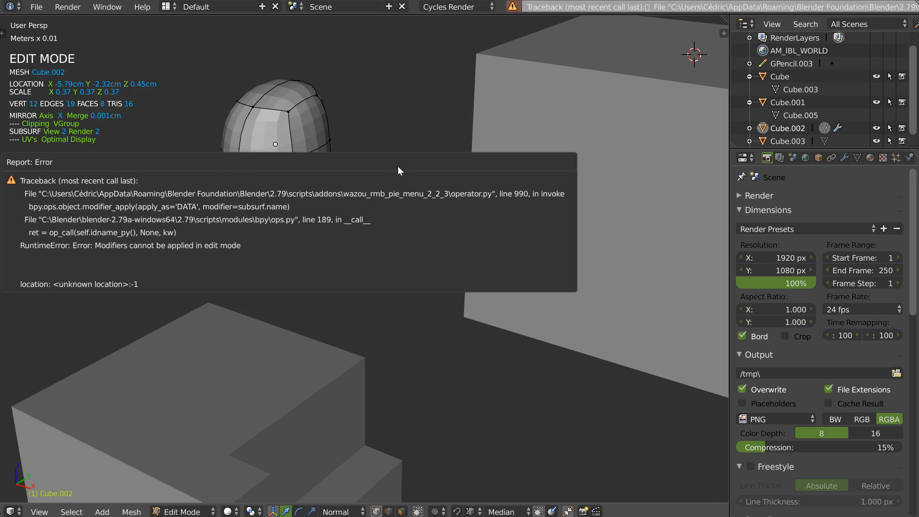
Switch the small mesh to Object Mode and display its modifier settings
right_click(300, 195)
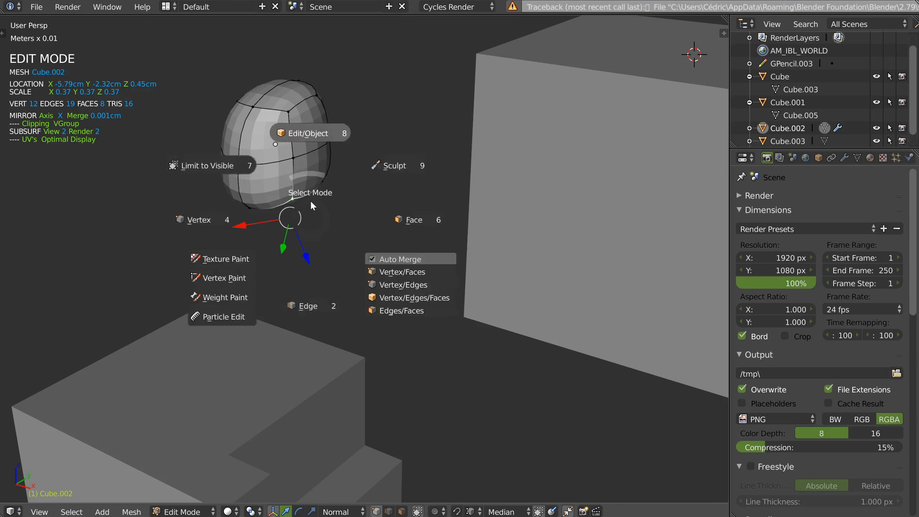
left_click(300, 162)
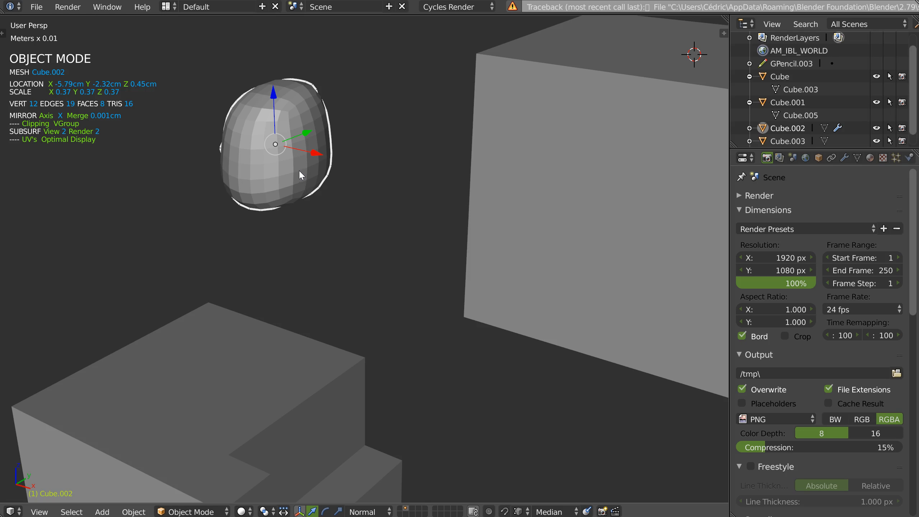
left_click(845, 158)
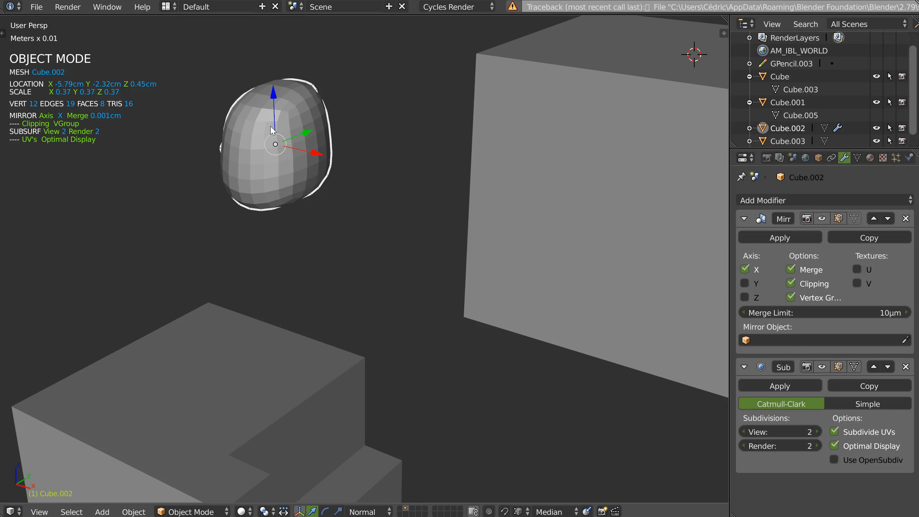
Remove the Subdivision Surface modifier from the small mesh, keeping its Mirror modifier
middle_click_drag(426, 117, 430, 114)
middle_click_drag(272, 210, 280, 178)
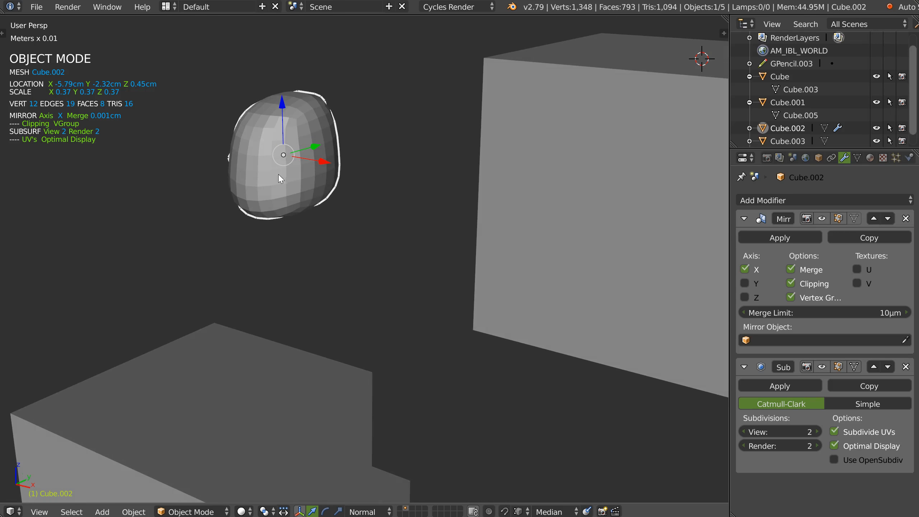
right_click(278, 174)
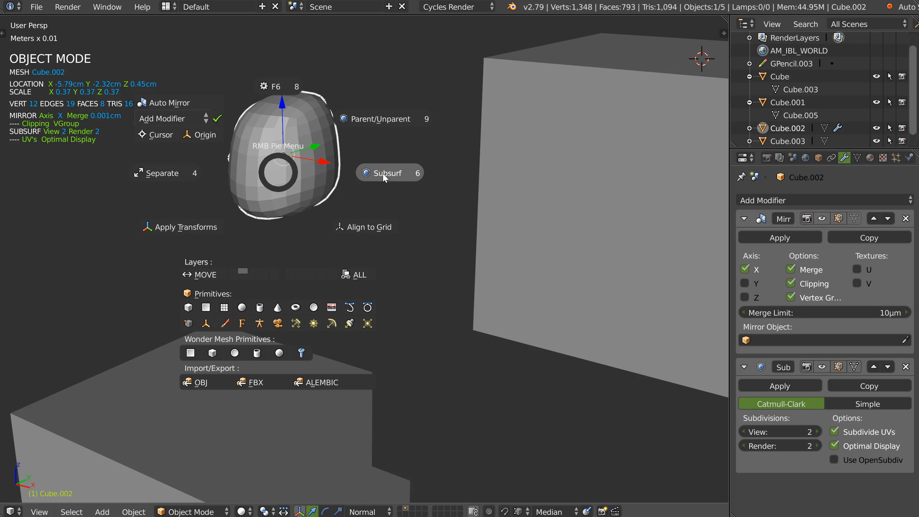
left_click(407, 181)
Add and directly apply a Subdivision Surface modifier on the small mesh, and apply its Mirror modifier
right_click(321, 196)
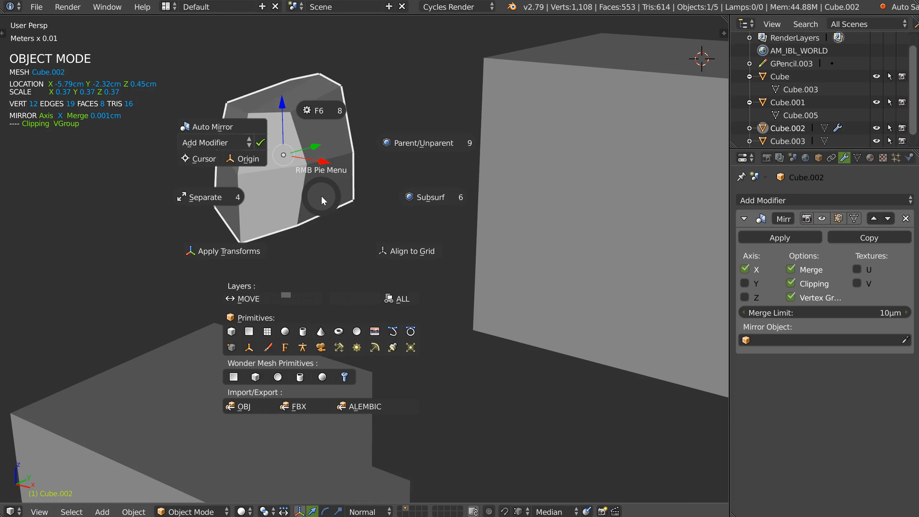
left_click(431, 204)
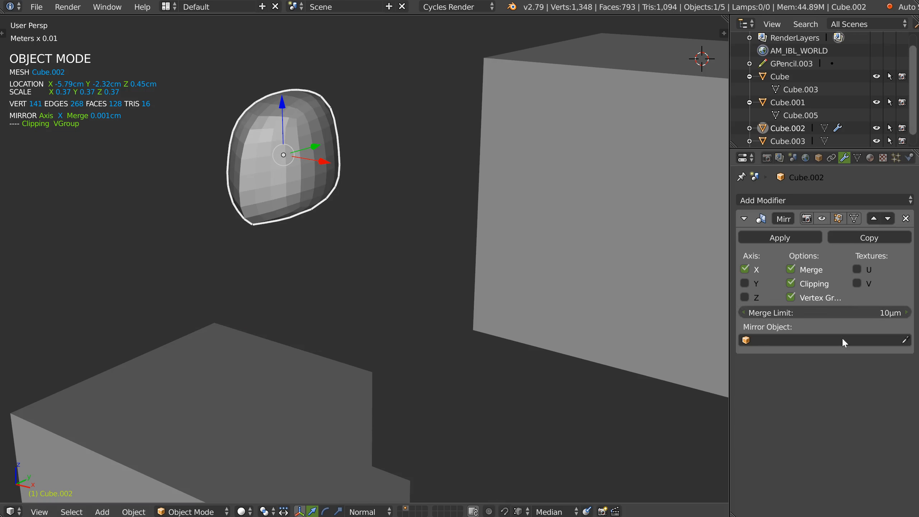
middle_click_drag(384, 154, 587, 314)
middle_click_drag(387, 185, 333, 185)
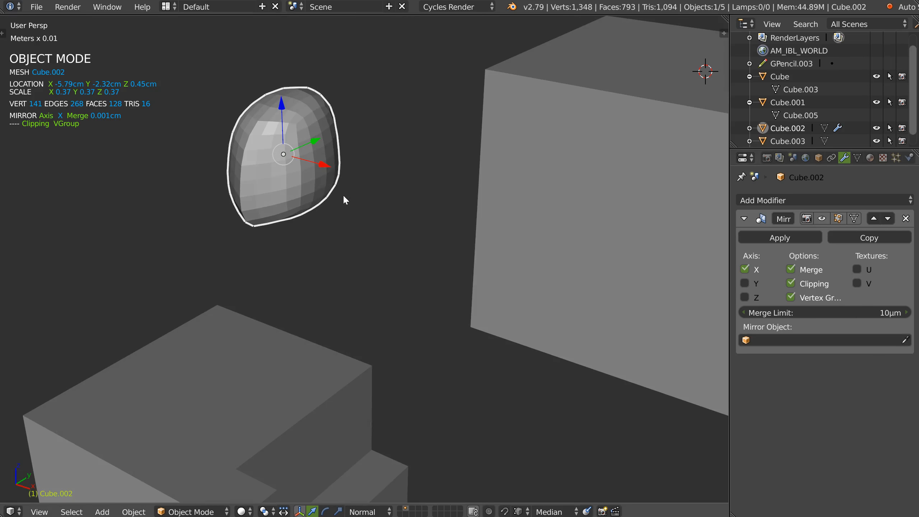
right_click(356, 208)
left_click(266, 157)
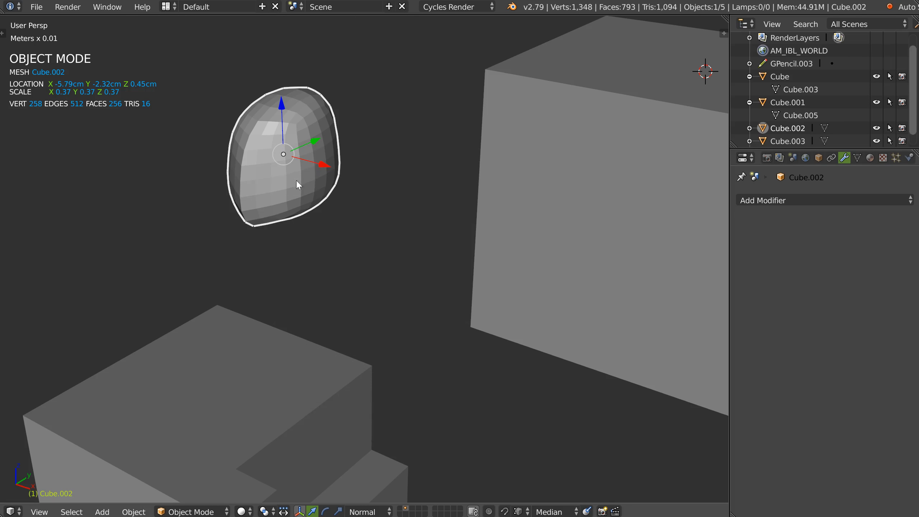
Add a new Subdivision Surface modifier to the small rounded mesh
right_click(252, 184)
left_click(333, 199)
middle_click_drag(332, 198, 299, 198)
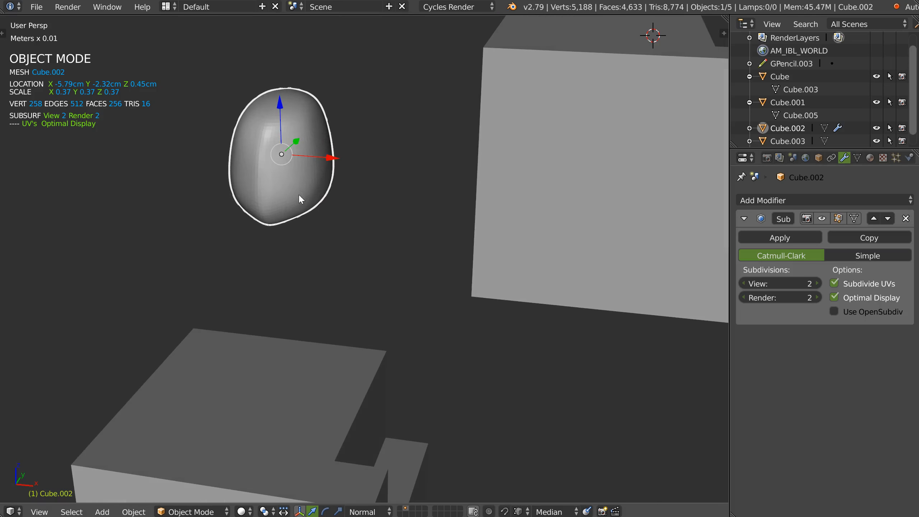
middle_click_drag(254, 250, 312, 222)
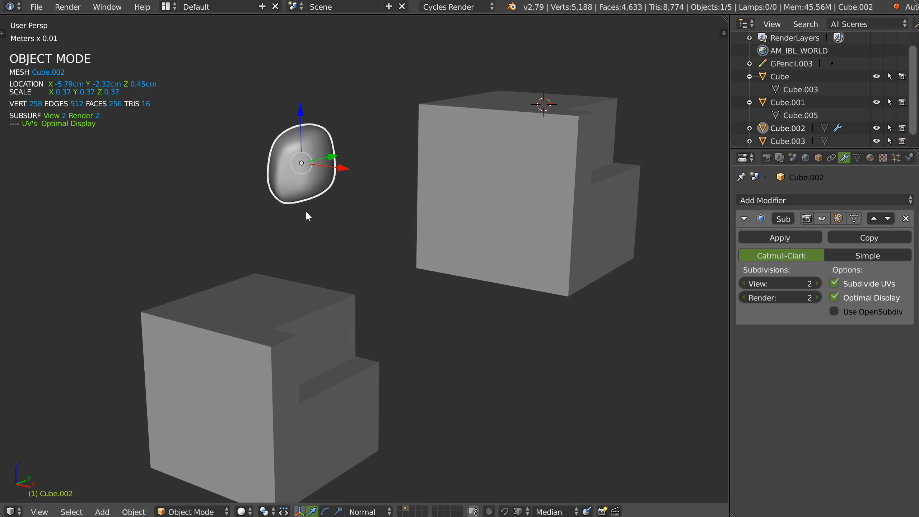
Delete the small rounded mesh
key("x")
left_click(301, 210)
Select the original cube and try the Apply Transforms command on it
right_click(541, 200)
middle_click_drag(540, 199, 380, 207)
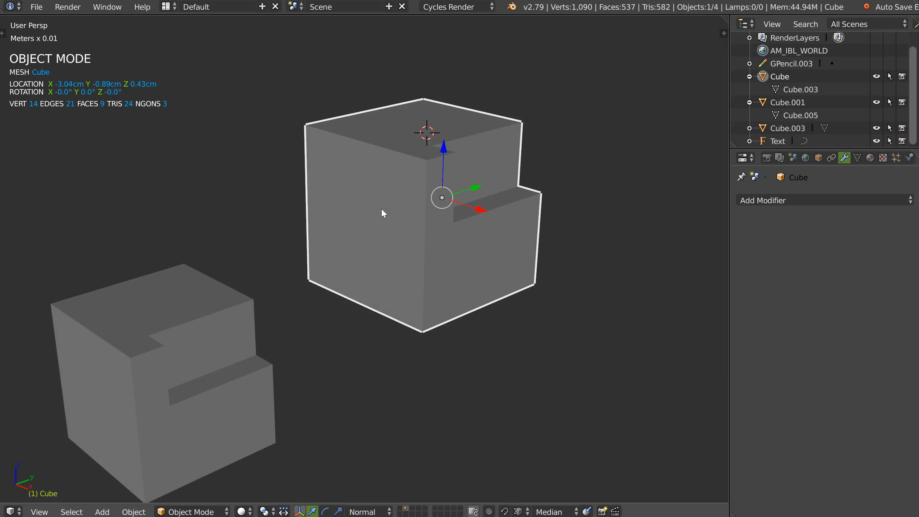
right_click(364, 220)
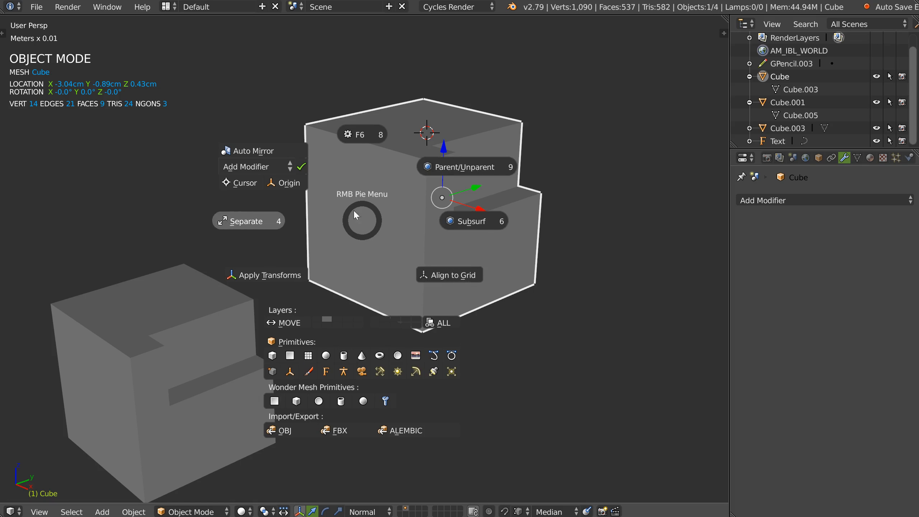
left_click(270, 279)
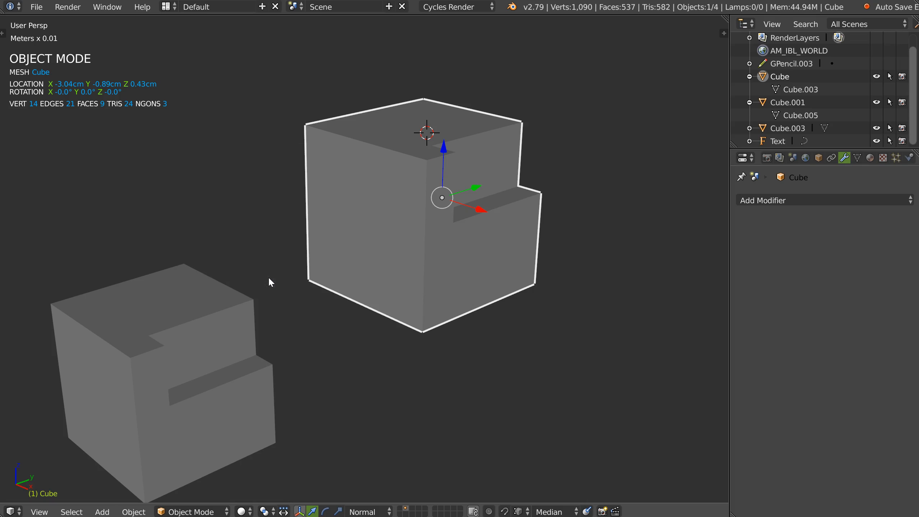
Enter Edit Mode on the original cube and look through the mesh editing and LoopTools options
key("Tab")
right_click(412, 262)
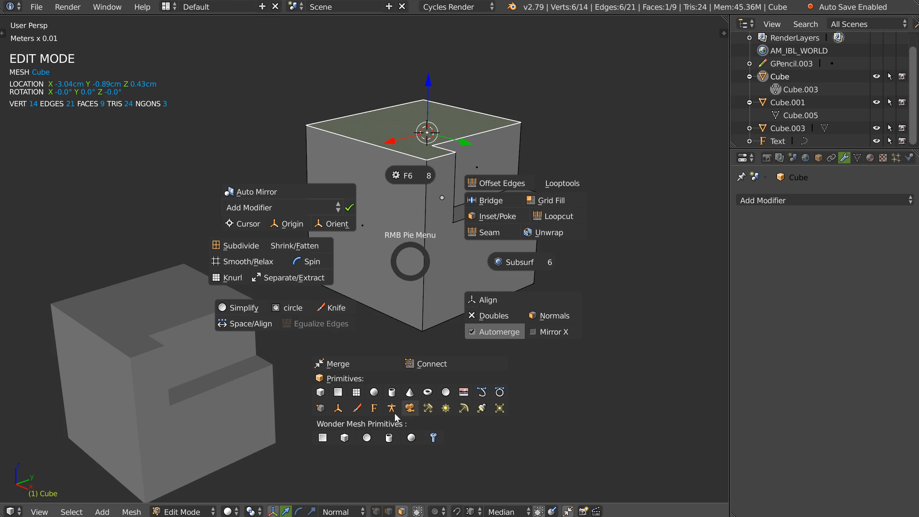
left_click(566, 183)
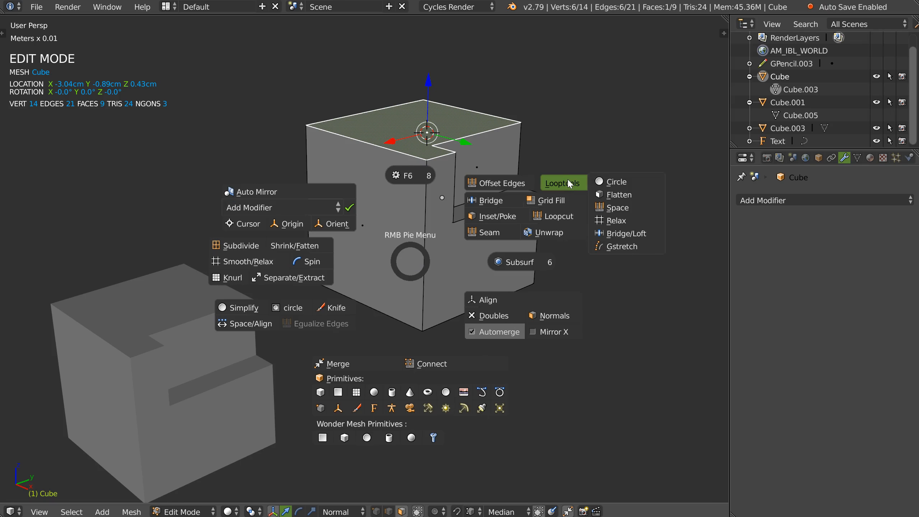
left_click(493, 182)
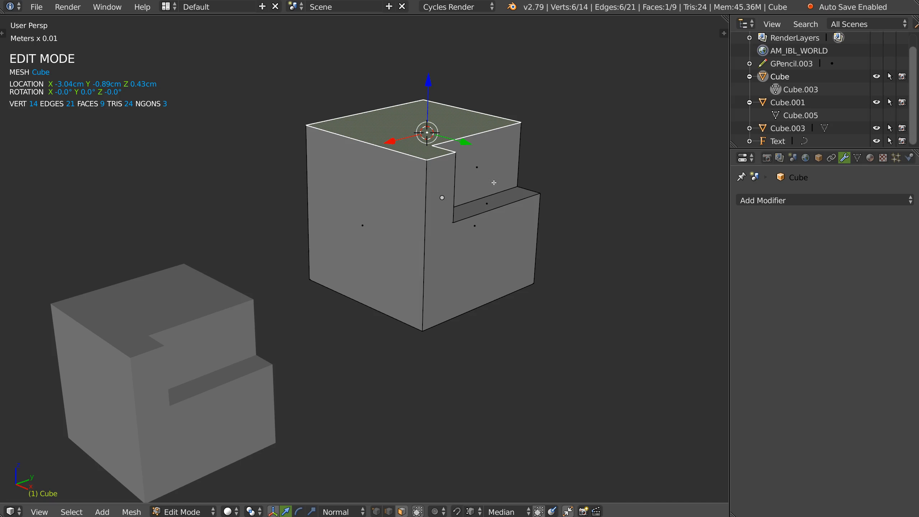
Delete the top face of the notched cube so that its upper side is open
key("x")
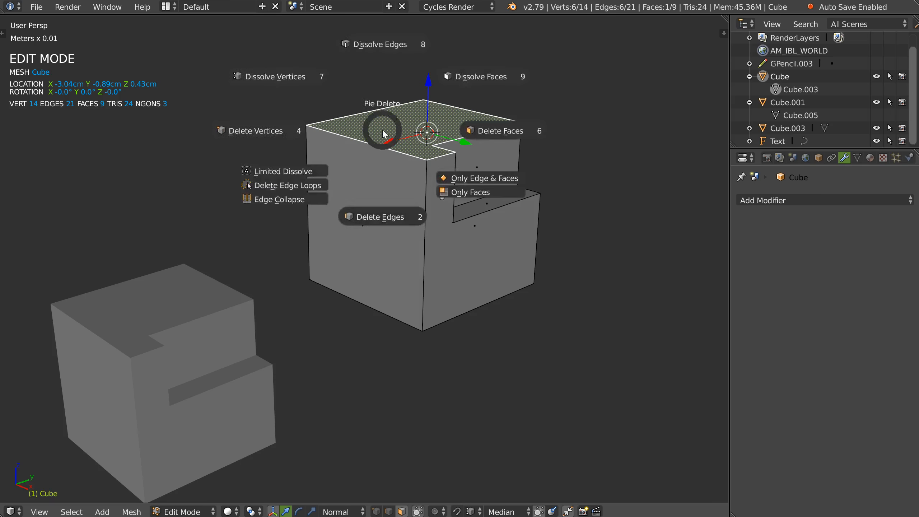
left_click(493, 127)
key("w")
mouse_move(442, 140)
key("Escape")
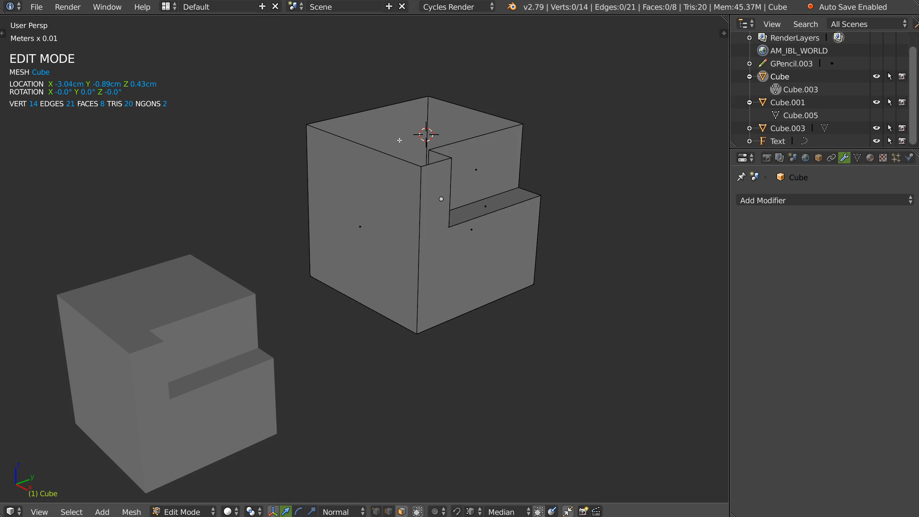
key("x")
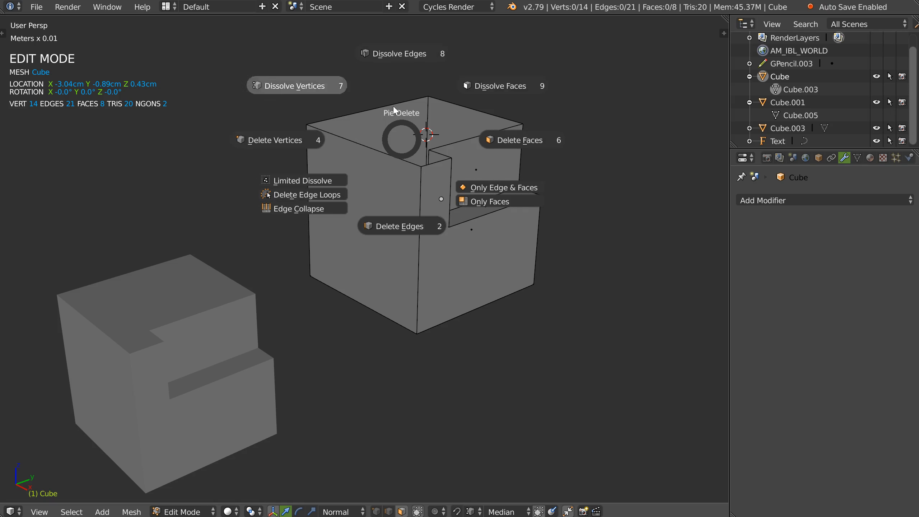
key("Escape")
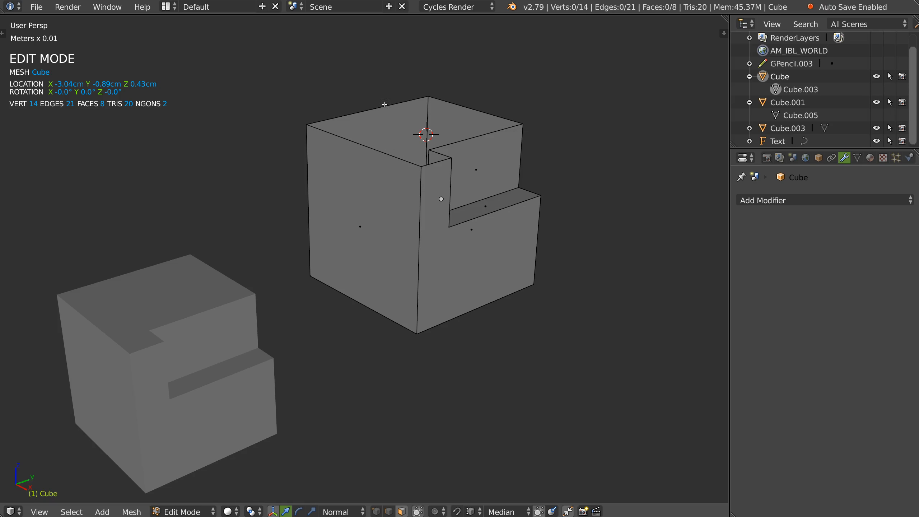
Select the boundary edge loop of the cube's open top and extend it outward as a flat rim with Offset Edges
left_click(448, 152, "alt")
right_click(447, 151)
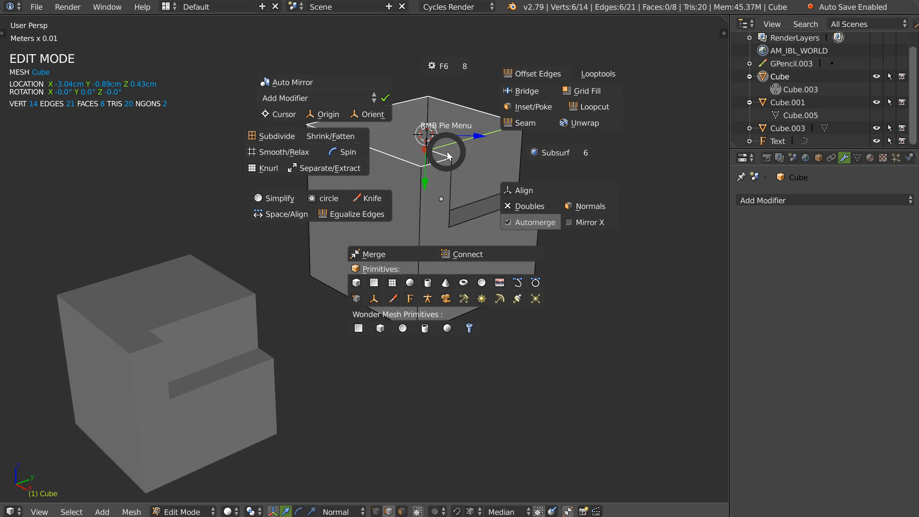
left_click(537, 75)
left_click(548, 84)
Extrude the rim's outer edge loop straight up along Z to form a vertical outer band
middle_click_drag(548, 84, 490, 116)
middle_click_drag(489, 116, 469, 140, "shift")
scroll(470, 139, "up", 2)
middle_click_drag(494, 92, 456, 95)
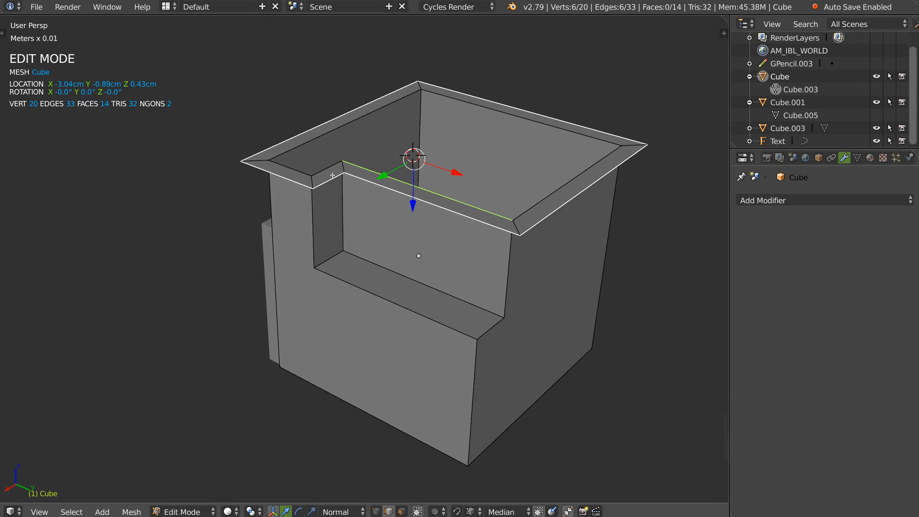
middle_click_drag(355, 168, 384, 54)
key("e")
key("z")
left_click(355, 80)
Offset the upper edge loop of the outer band inward by about 0.12 with Offset Edges
right_click(384, 140)
left_click(471, 61)
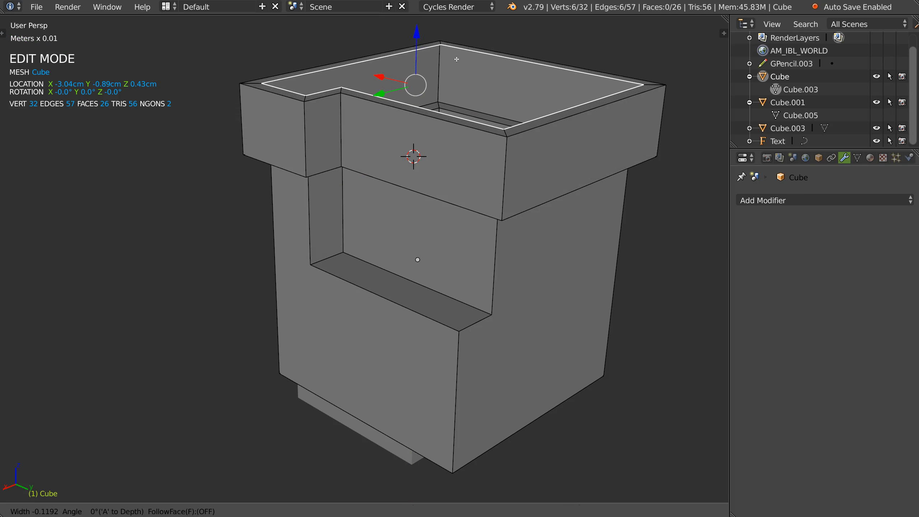
left_click(459, 60)
Extrude the inset edge loop up along Z as a second, smaller wall and offset its upper edges inward
key("e")
key("z")
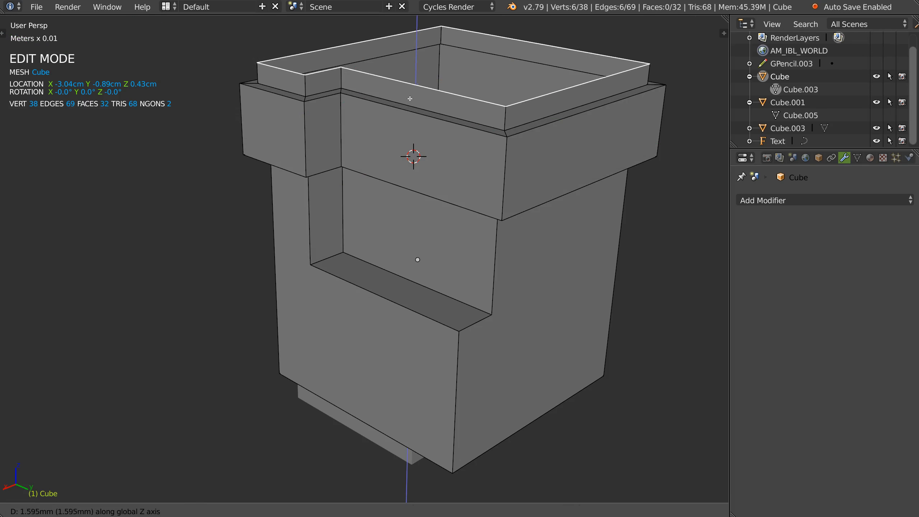
left_click(403, 129)
right_click(414, 133)
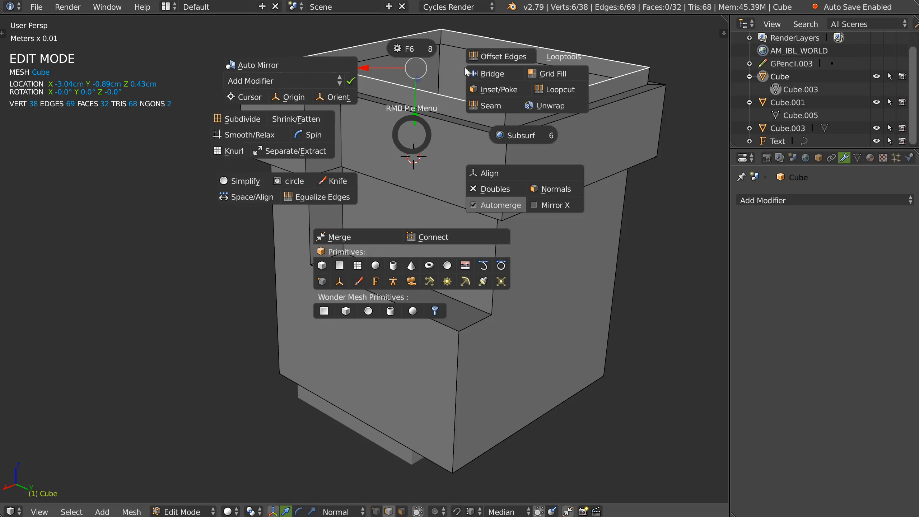
left_click(470, 66)
left_click(474, 66)
Select the face loop of the vertical outer band in face mode and delete its faces
middle_click_drag(473, 66, 388, 153)
right_click(387, 153)
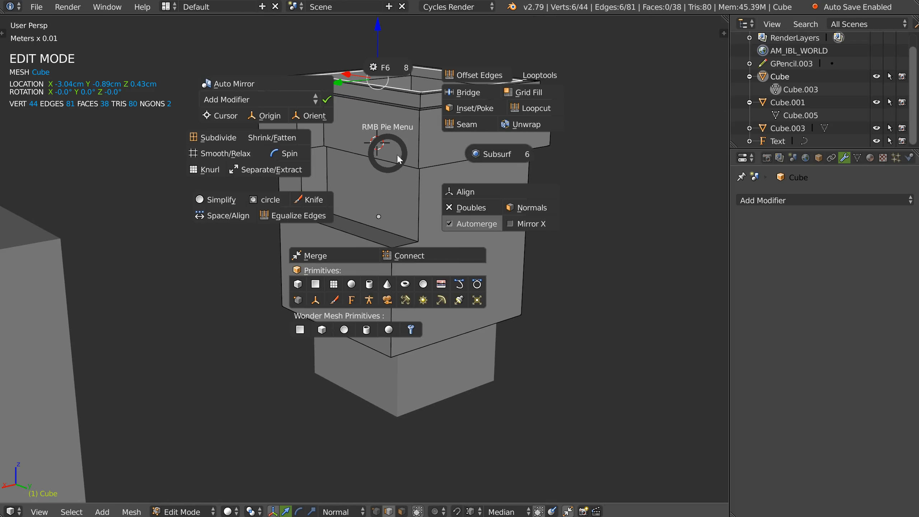
left_click(499, 110)
key("Tab")
left_click(419, 132)
left_click(417, 132, "alt")
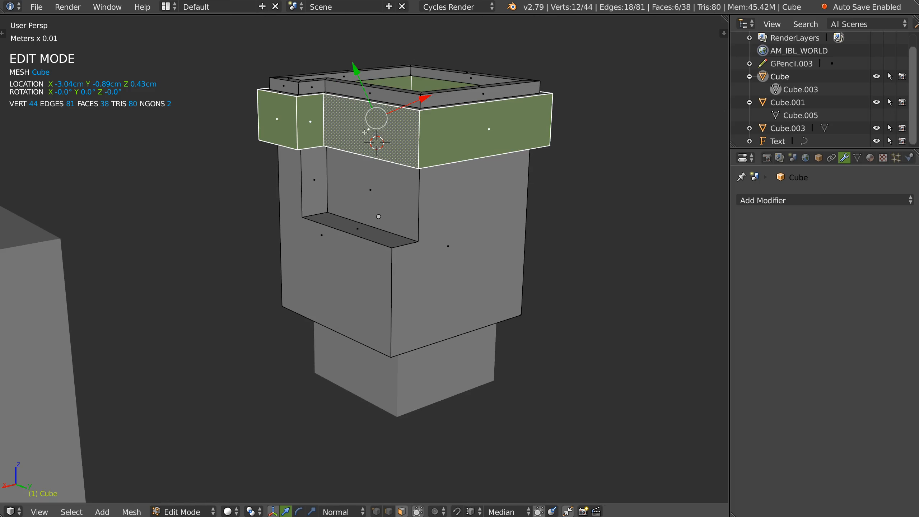
key("x")
Select the two open edge loops around the gap in the outer band and connect them with Bridge
key("Tab")
left_click(450, 140)
left_click(445, 110, "alt")
right_click(458, 162)
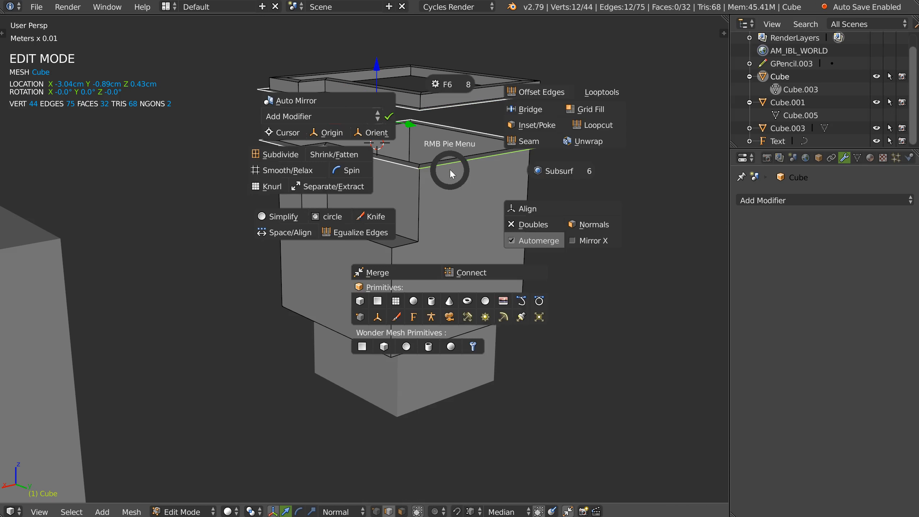
left_click(533, 110)
Leave mesh editing and place a new cylinder primitive in the empty space away from the cubes
middle_click_drag(533, 110, 380, 140)
scroll(474, 146, "down", 5)
key("Tab")
right_click(393, 196)
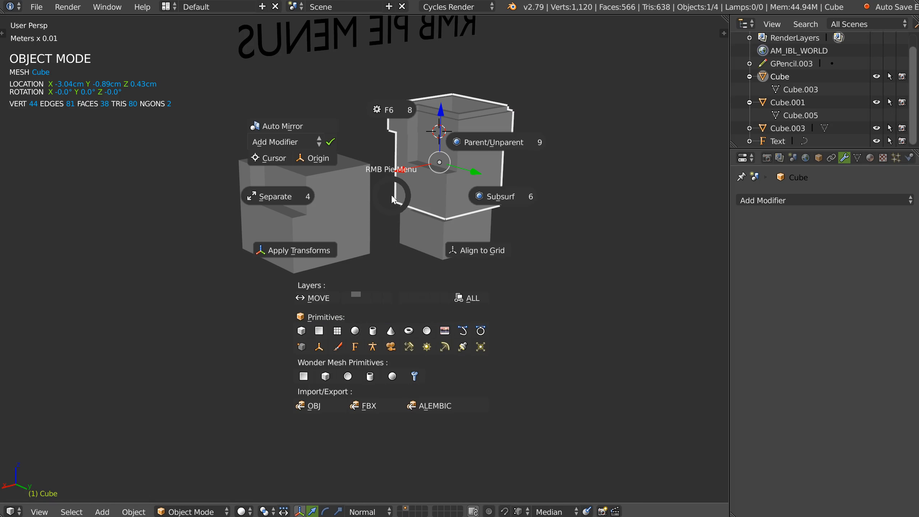
left_click(374, 333)
left_click(169, 294)
middle_click_drag(158, 260, 173, 274)
scroll(172, 244, "up", 3)
middle_click_drag(172, 243, 242, 196, "shift")
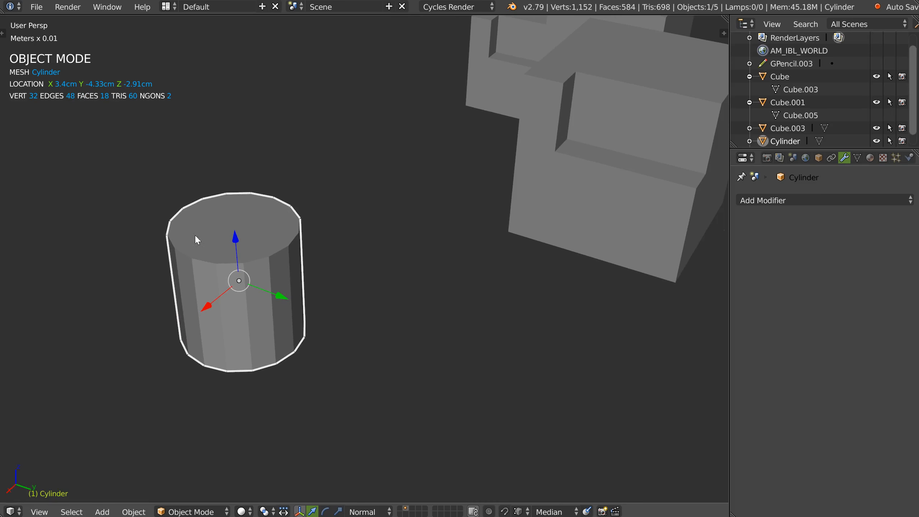
Edit the cylinder's mesh and remove only its top cap face, keeping the boundary edges selected
key("Tab")
left_click(209, 231)
scroll(203, 236, "up", 5)
scroll(330, 174, "down", 2)
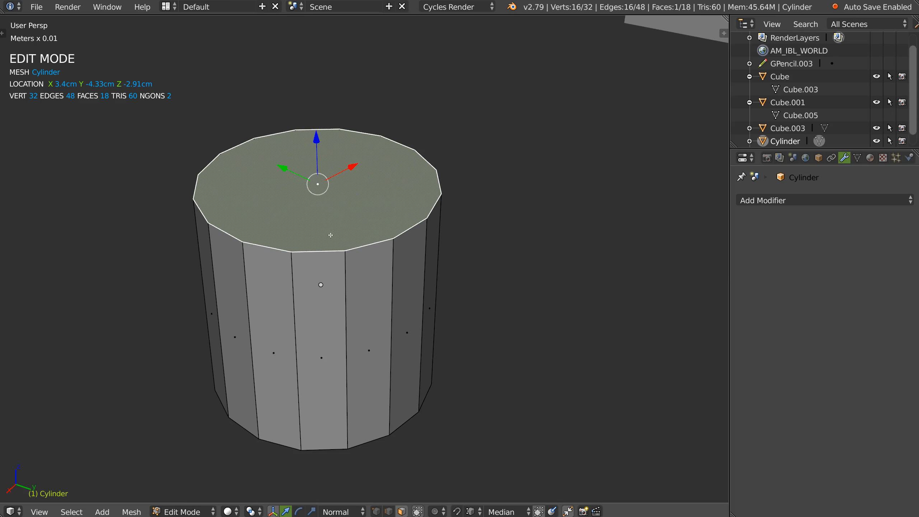
key("x")
key("f")
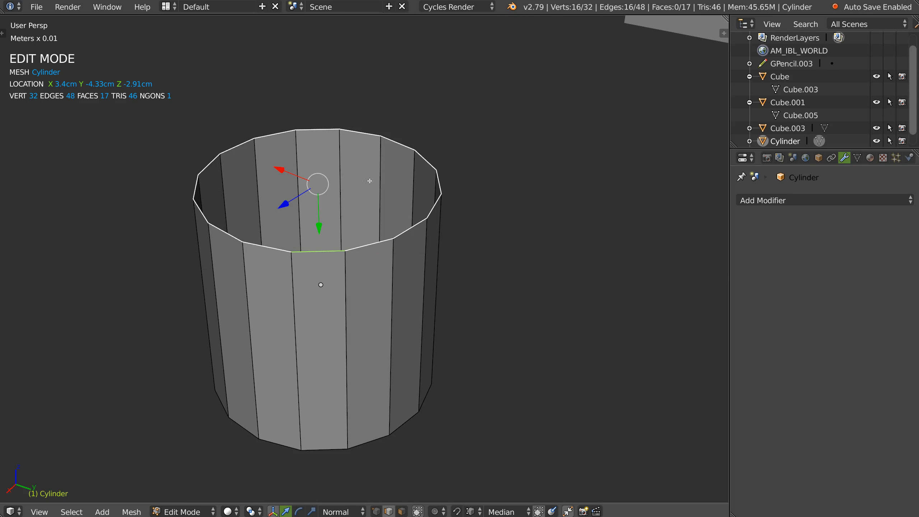
Close the cylinder's open top with a Grid Fill
right_click(322, 223)
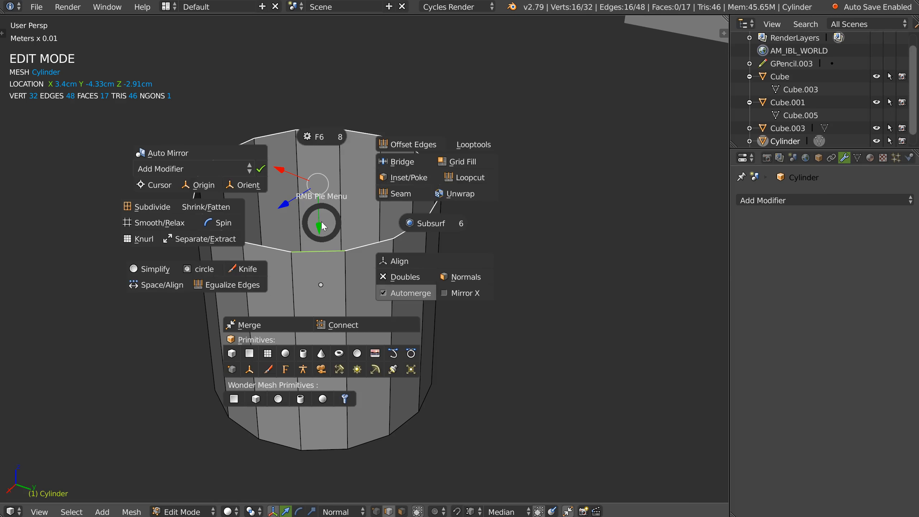
left_click(463, 166)
middle_click_drag(309, 178, 307, 195)
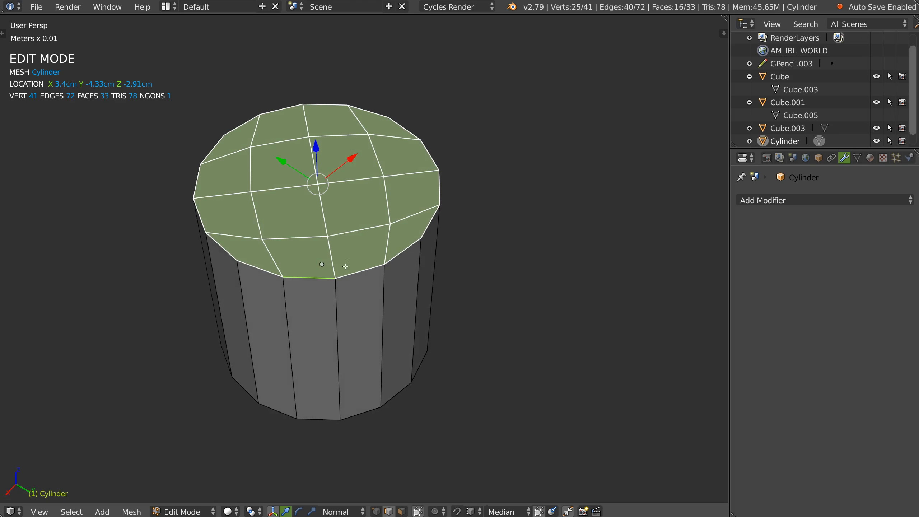
Adjust the Grid Fill settings to a span of 3 and an offset of 2
key("F6")
left_click(534, 165)
left_click(535, 165)
left_click(535, 150)
left_click(535, 150)
left_click(535, 150)
left_click(450, 150)
left_click(450, 149)
left_click(450, 150)
left_click(450, 150)
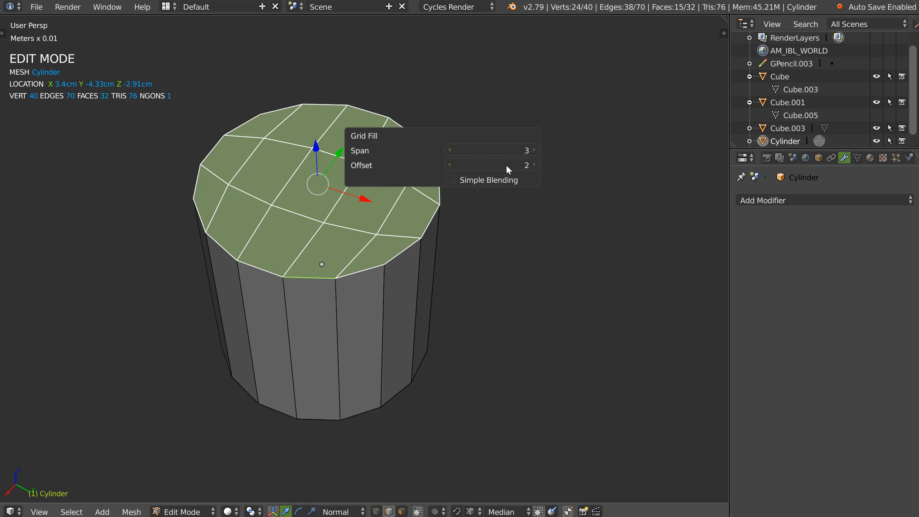
Set the offset of the cylinder cap's Grid Fill to 6
left_click(534, 165)
left_click(535, 166)
left_click(535, 165)
left_click(534, 166)
left_click(533, 167)
middle_click_drag(373, 208, 375, 205)
key("F6")
left_click(488, 178)
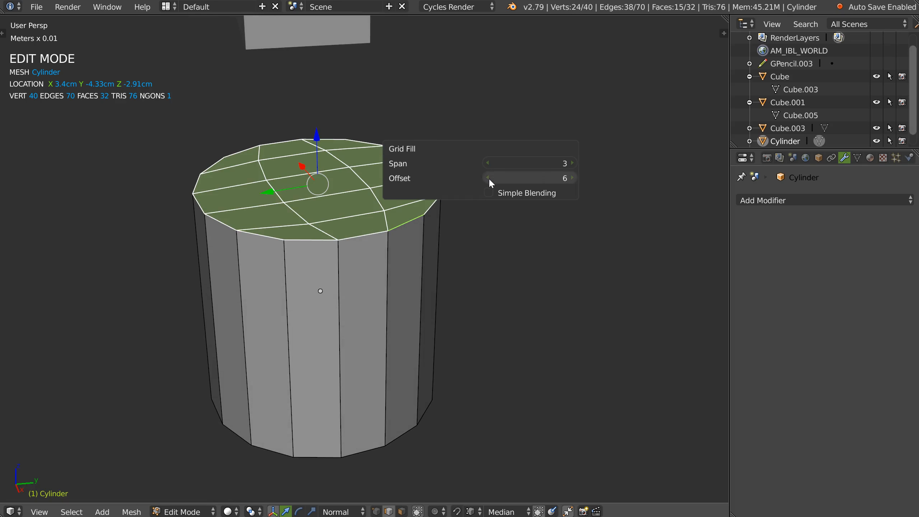
right_click(387, 243)
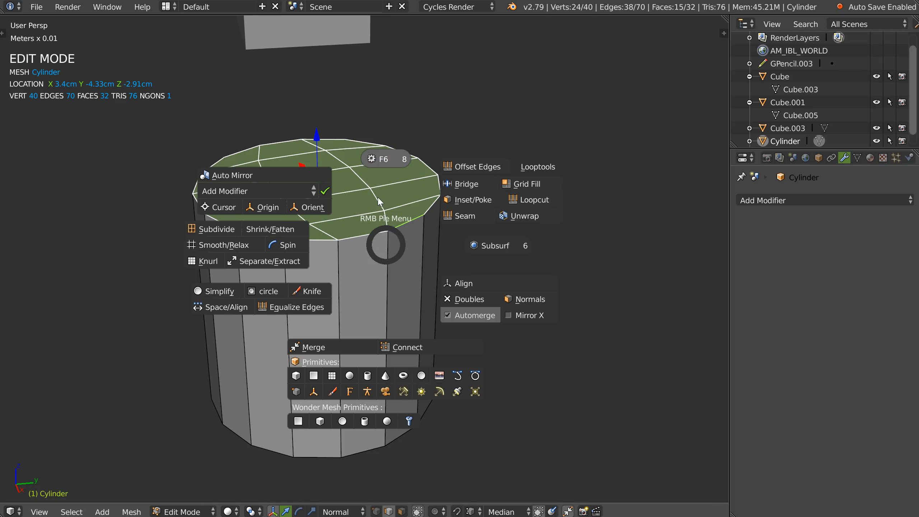
left_click(378, 246)
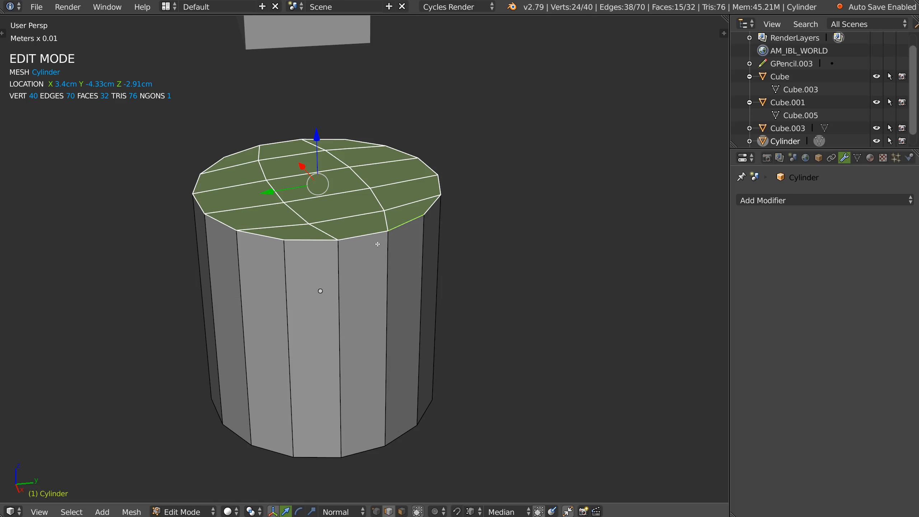
Leave the cylinder, select and frame the extruded notched cube, and edit its mesh in face mode
middle_click_drag(385, 198, 372, 199)
scroll(372, 199, "down", 3)
middle_click_drag(391, 120, 334, 164, "shift")
scroll(389, 116, "up", 3)
key("Tab")
right_click(318, 136)
key("KP_Decimal")
key("Tab")
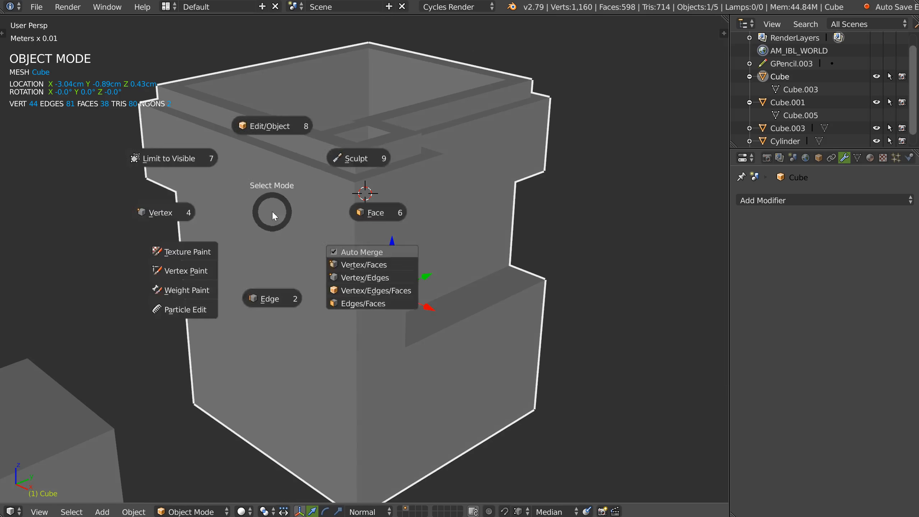
left_click(355, 216)
Push the selected outer band faces outward by about 0.48 using Shrink/Fatten with Even Thickness on
key("w")
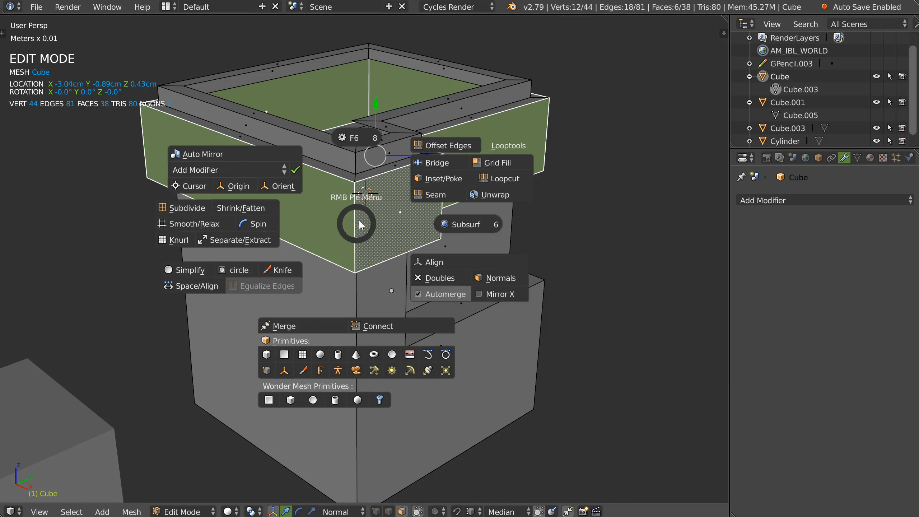
left_click(242, 210)
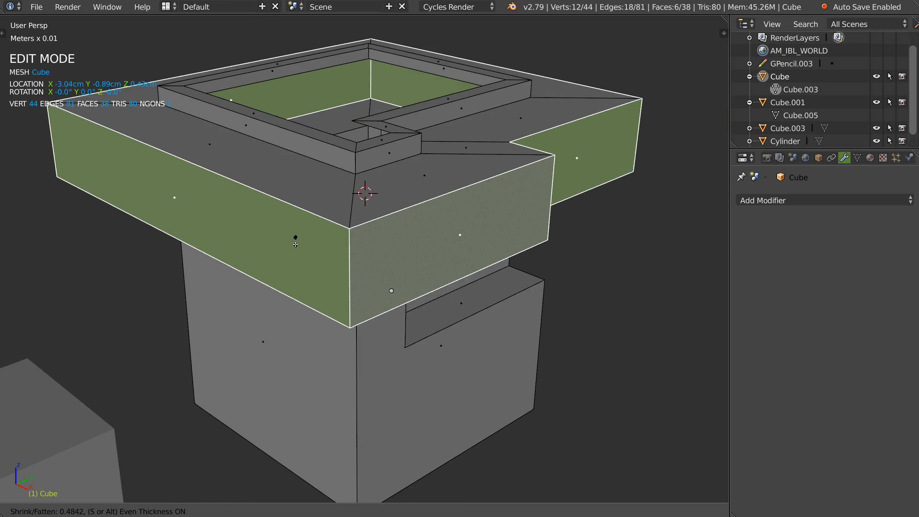
left_click(305, 241)
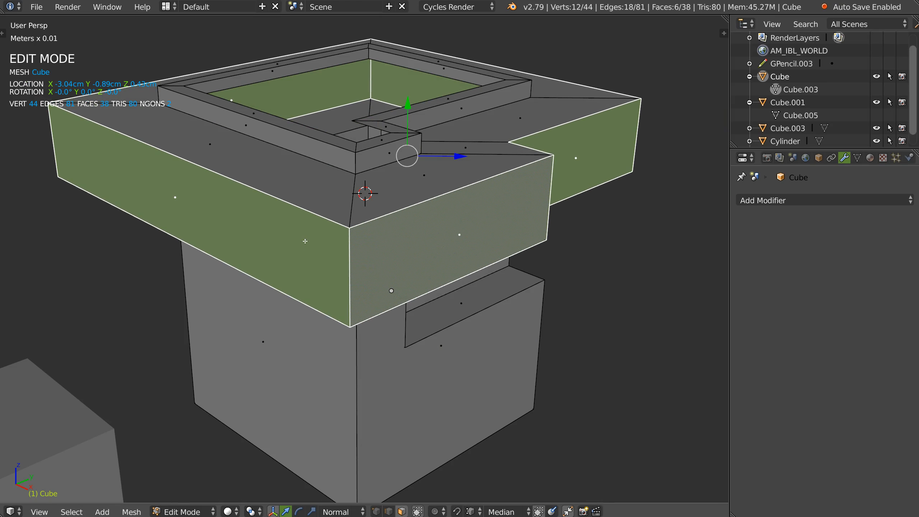
Show the Transform tools containing Shrink/Fatten in the tool shelf, with the other sections collapsed
key("t")
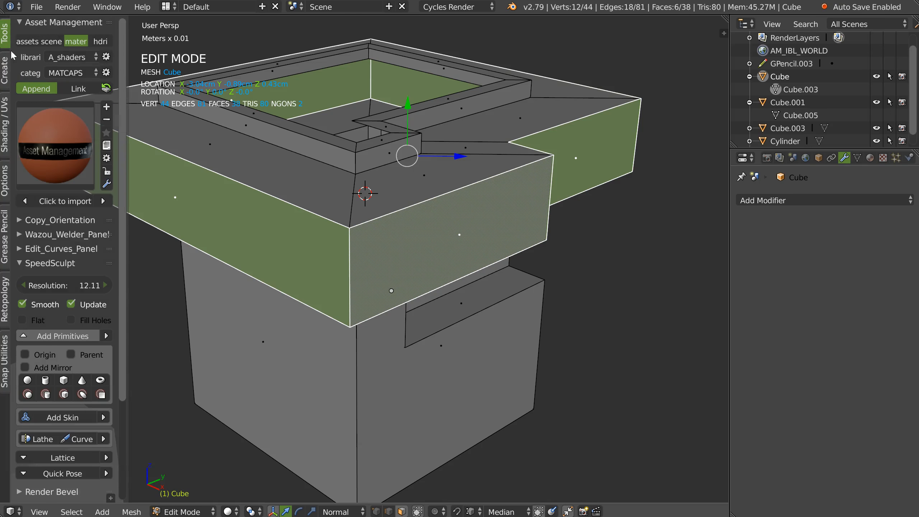
left_click(31, 23)
left_click(37, 79)
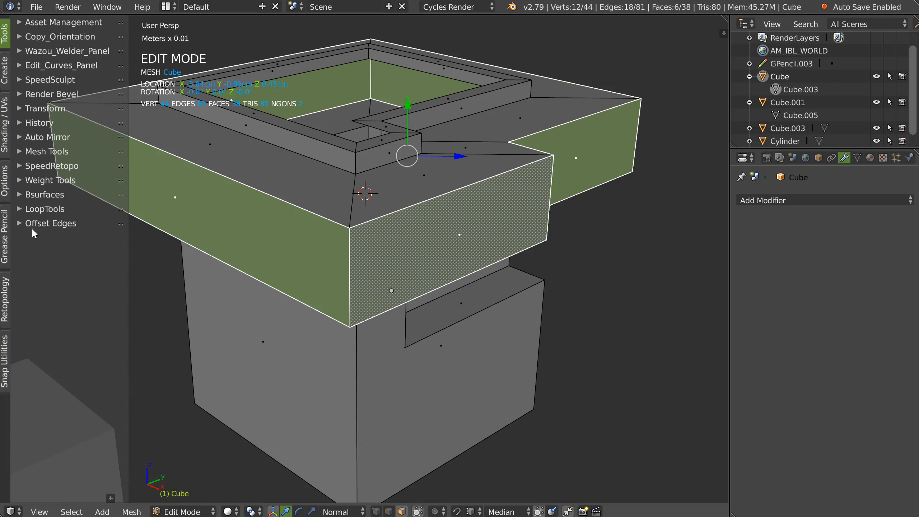
left_click(42, 113)
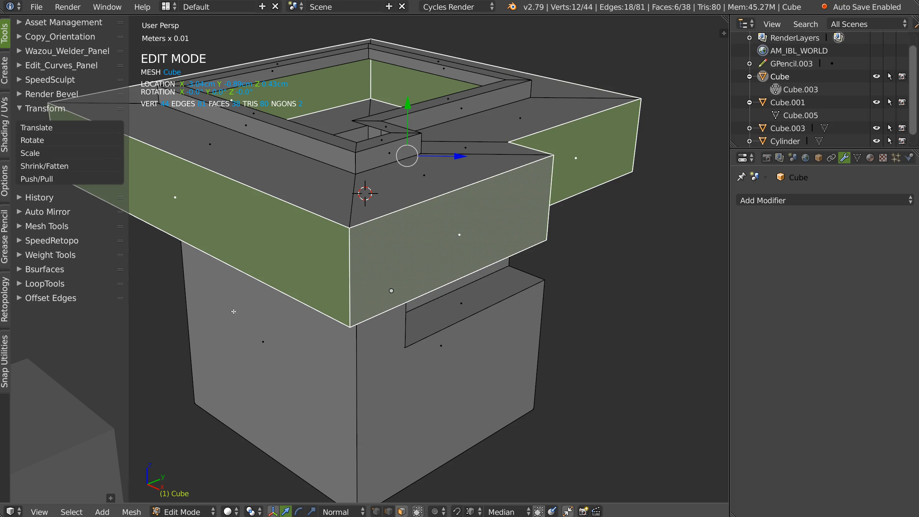
Move the selected band faces back inward with Shrink/Fatten by about -0.61 with Even Thickness off
right_click(382, 234)
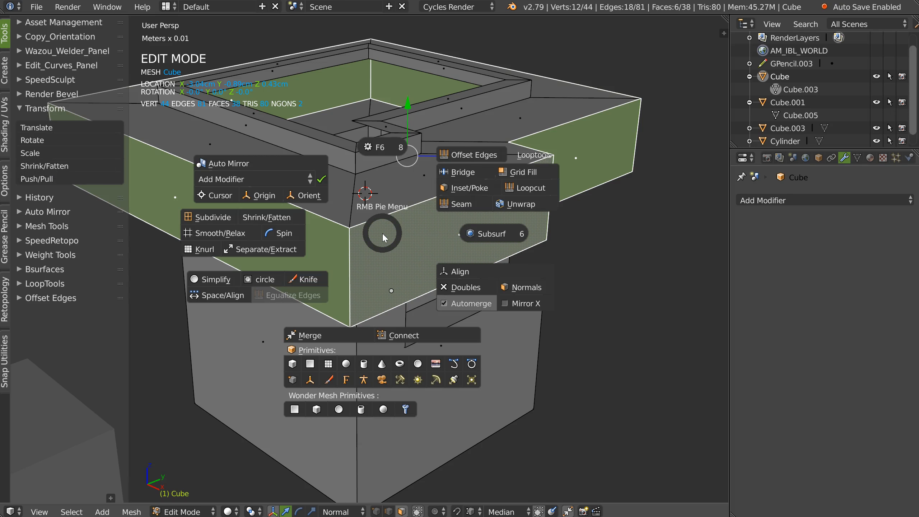
left_click(283, 220)
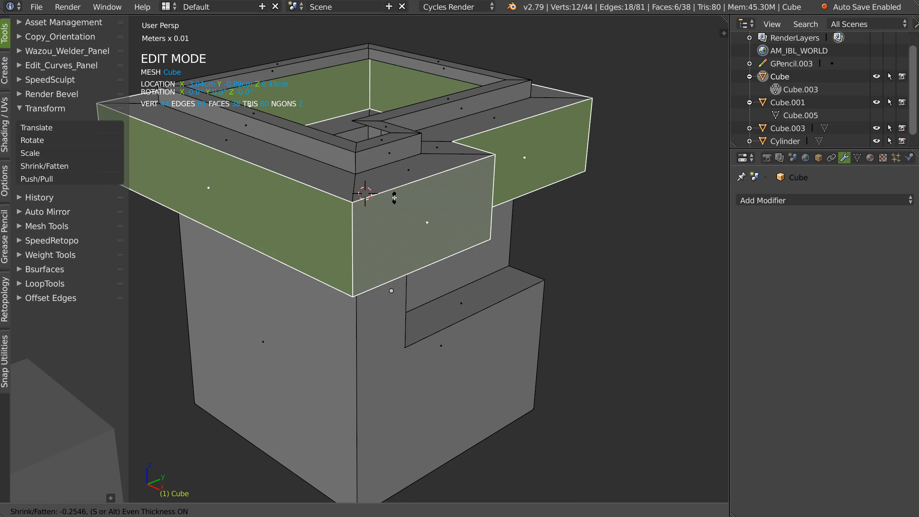
key("s")
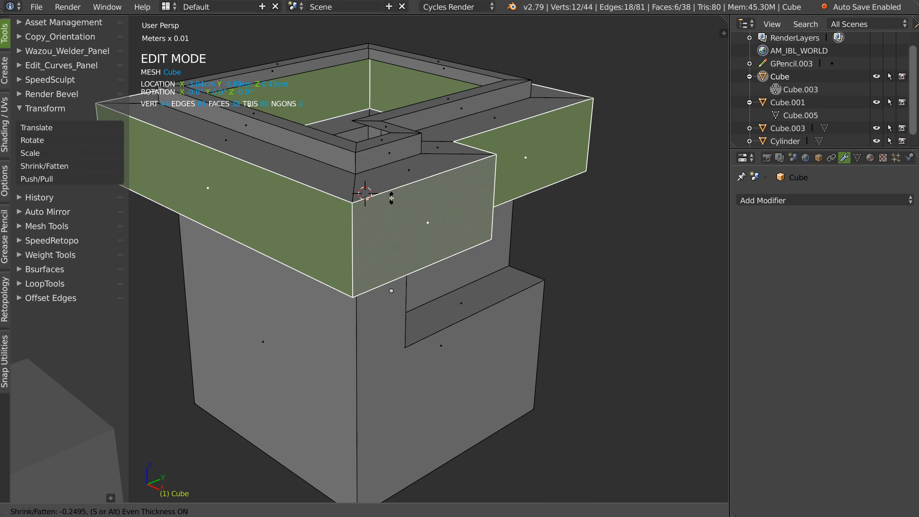
key("s")
key("s")
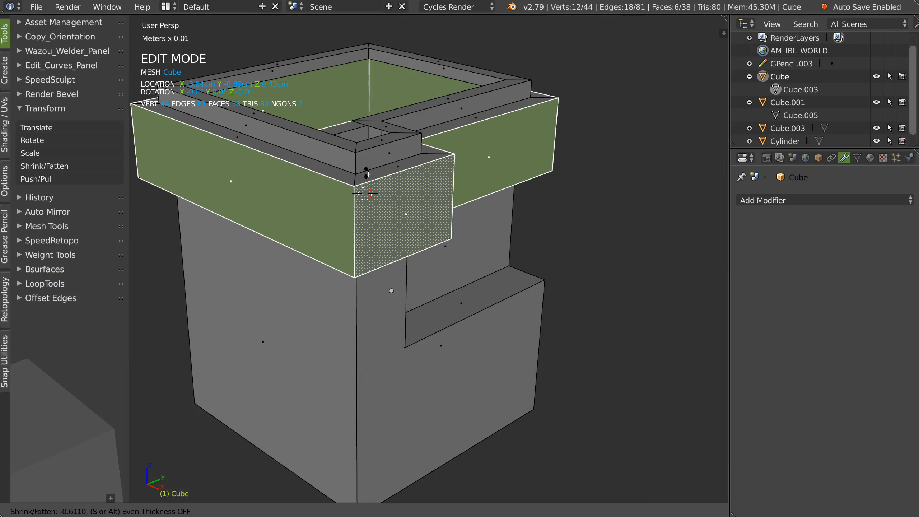
left_click(369, 171)
Cut one edge loop horizontally around the selected outer band faces with Loopcut
middle_click_drag(419, 220, 394, 198)
right_click(394, 198)
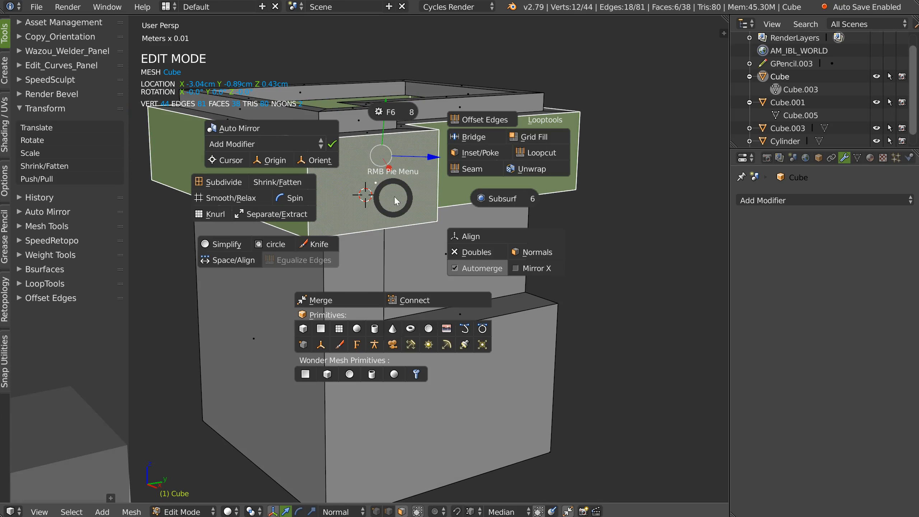
left_click(544, 152)
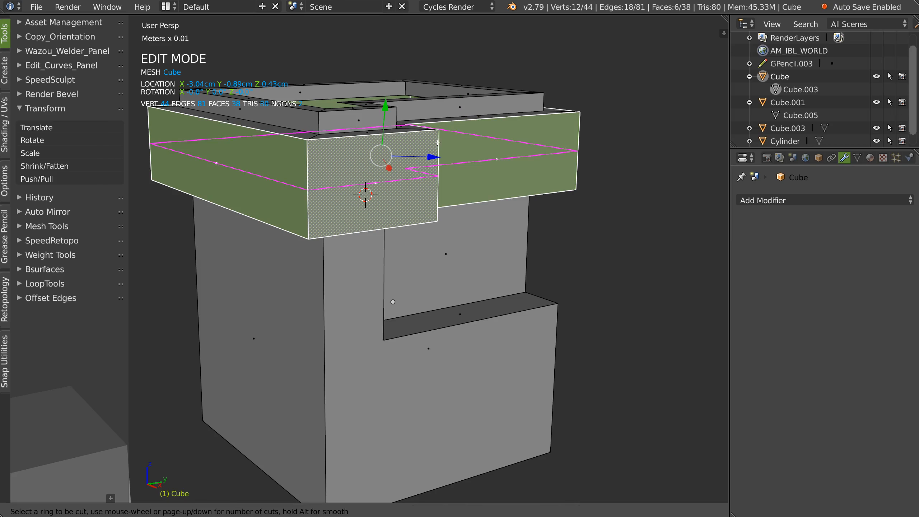
left_click(437, 143)
left_click(436, 144)
Add two more horizontal loops around the band and one vertical loop across its projecting corner using continuous Loopcut
right_click(479, 167)
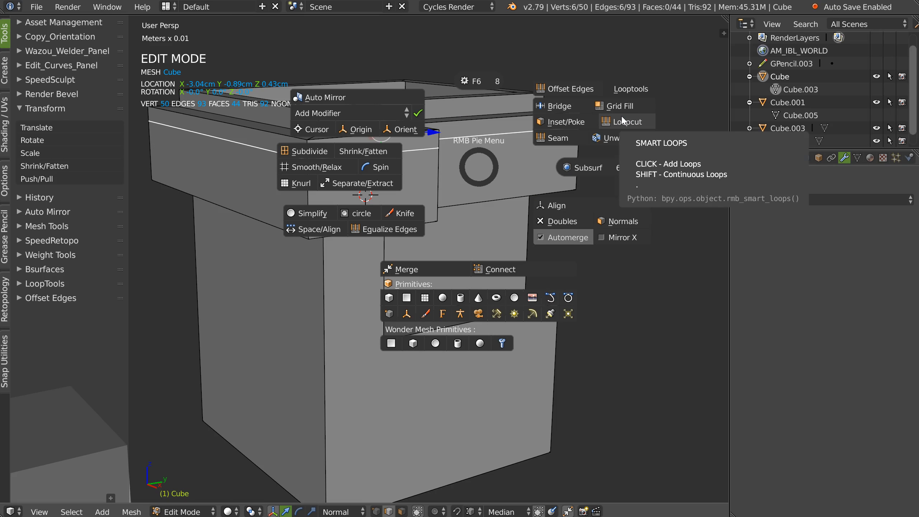
left_click(596, 125)
left_click(433, 164)
left_click(439, 148)
left_click(434, 183)
left_click(433, 189)
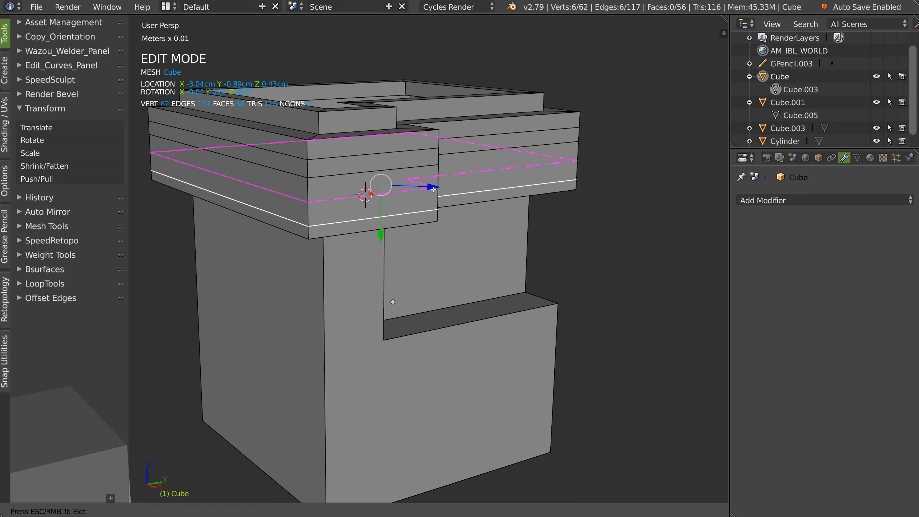
left_click(328, 168)
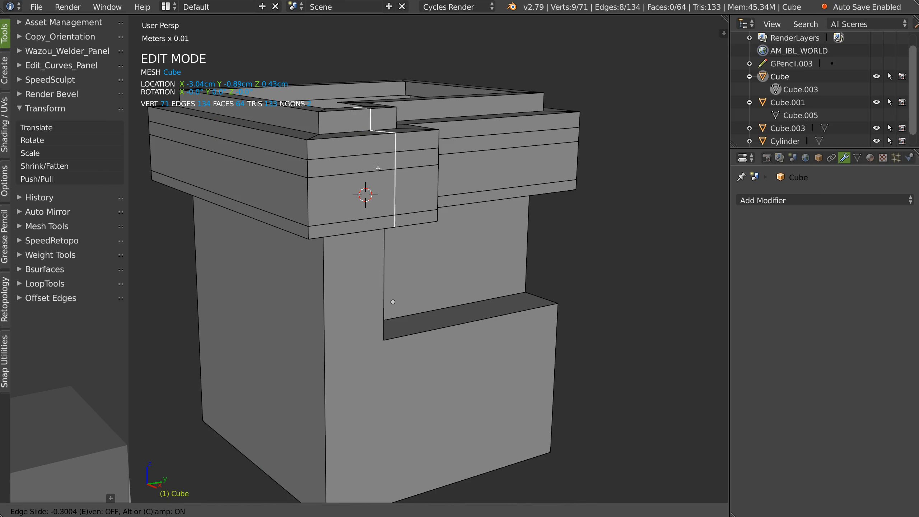
left_click(368, 197)
Examine the Knurl tool and its modifier options in the edit-mode pie menu
scroll(501, 184, "down", 2)
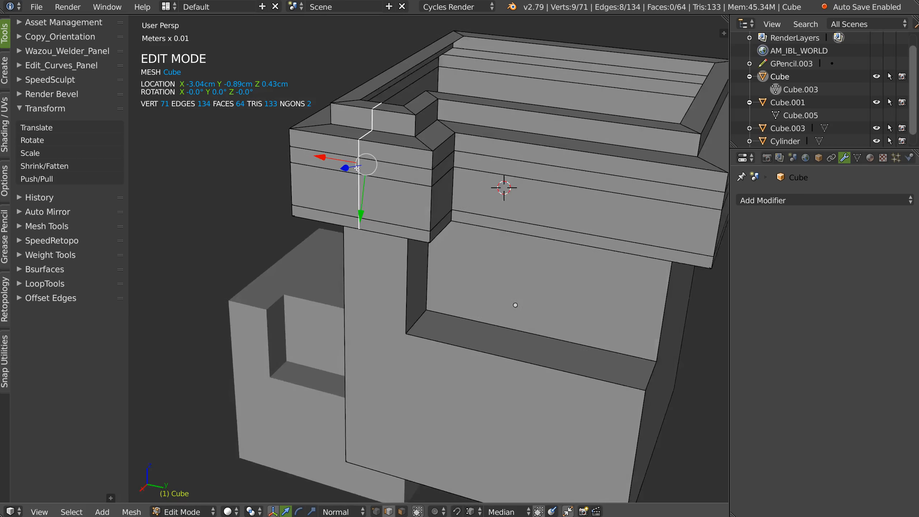
middle_click_drag(499, 185, 409, 193)
scroll(422, 151, "up", 2)
right_click(410, 193)
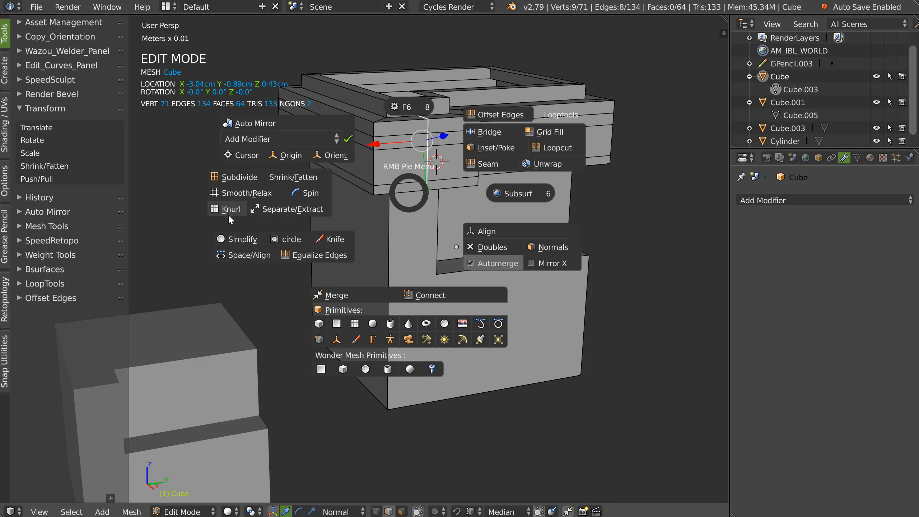
key("Escape")
scroll(440, 165, "down", 4)
right_click(402, 235)
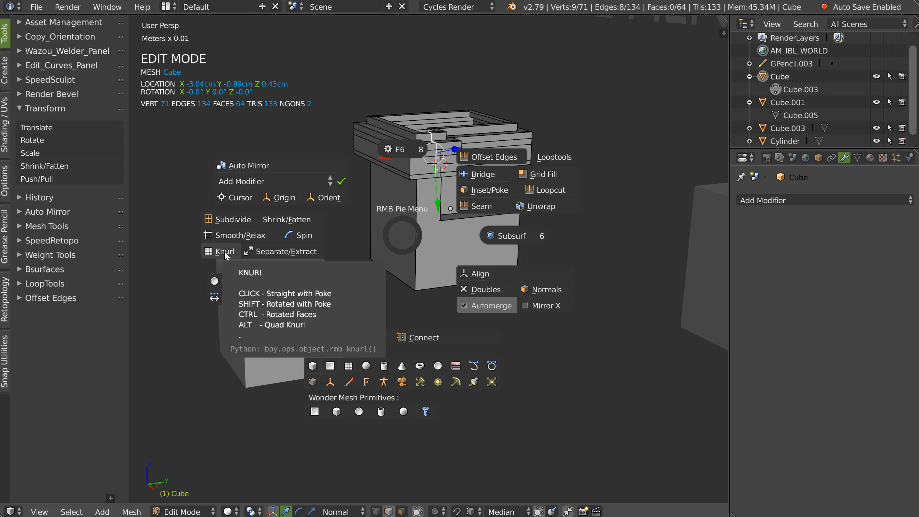
key("Escape")
Leave edit mode and delete the cubes and the cylinder, keeping only the title text
key("Tab")
left_click(401, 177)
left_click(294, 295, "shift")
key("x")
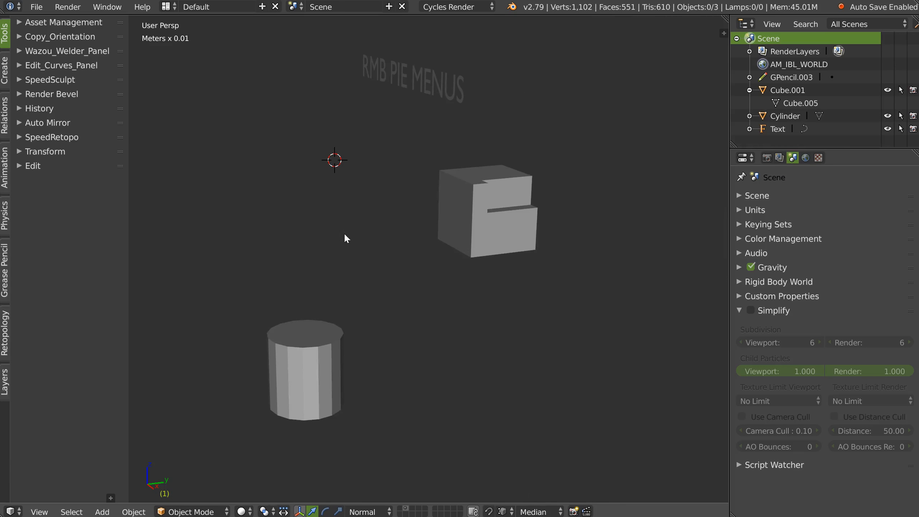
left_click(308, 356, "shift")
key("x")
left_click(366, 296)
Add a grid primitive at the 3D cursor, frame it and enter edit mode with all its faces selected
right_click(395, 258)
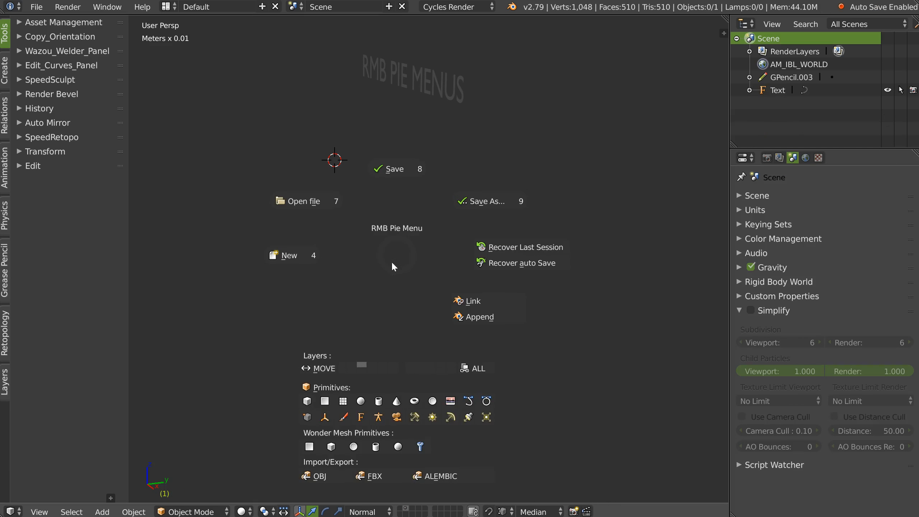
left_click(343, 401)
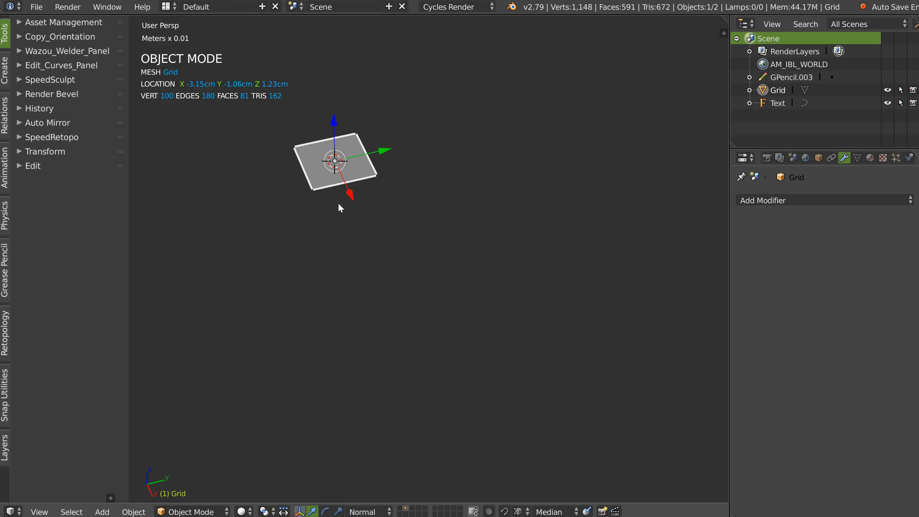
key("KP_Decimal")
key("Tab")
middle_click_drag(290, 254, 346, 238, "shift")
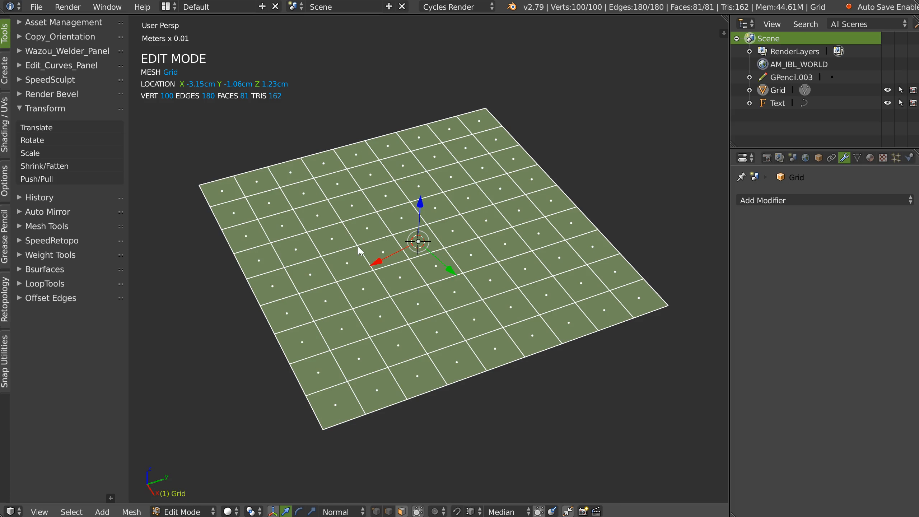
Try the straight poke Knurl on the whole grid, adjust its Poke Offset, and undo the knurl
right_click(358, 248)
left_click(186, 262)
middle_click_drag(514, 319, 388, 287)
scroll(381, 276, "up", 1)
right_click(388, 287)
left_click(380, 194)
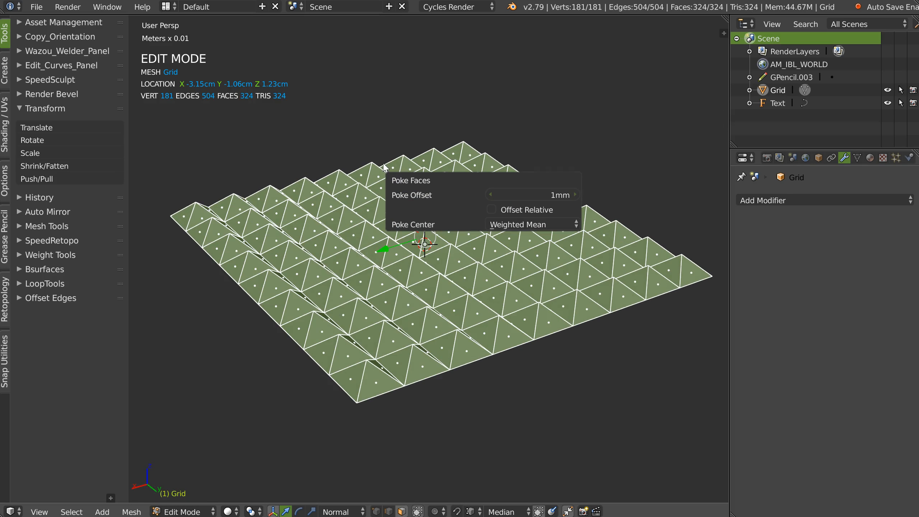
left_click_drag(537, 196, 533, 193)
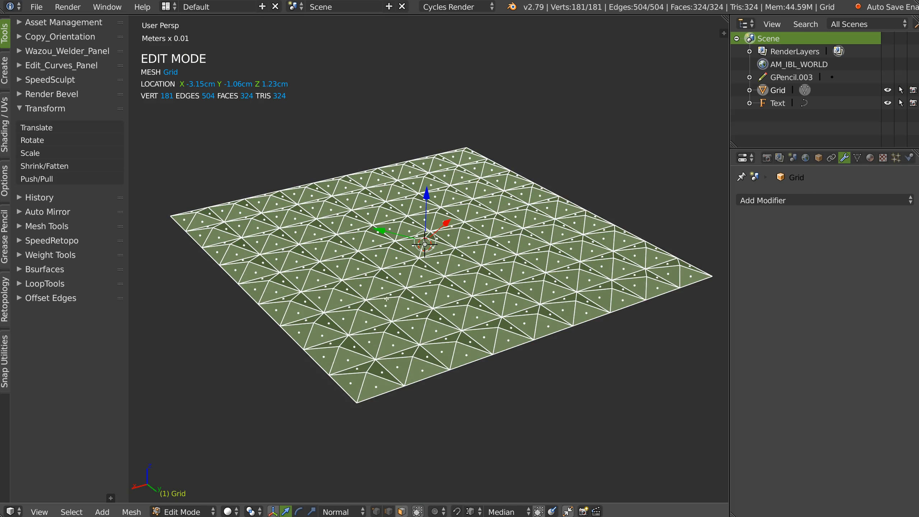
key("ctrl+z")
Try the rotated poke Knurl on the whole grid, inspect the pattern and undo it
right_click(414, 269)
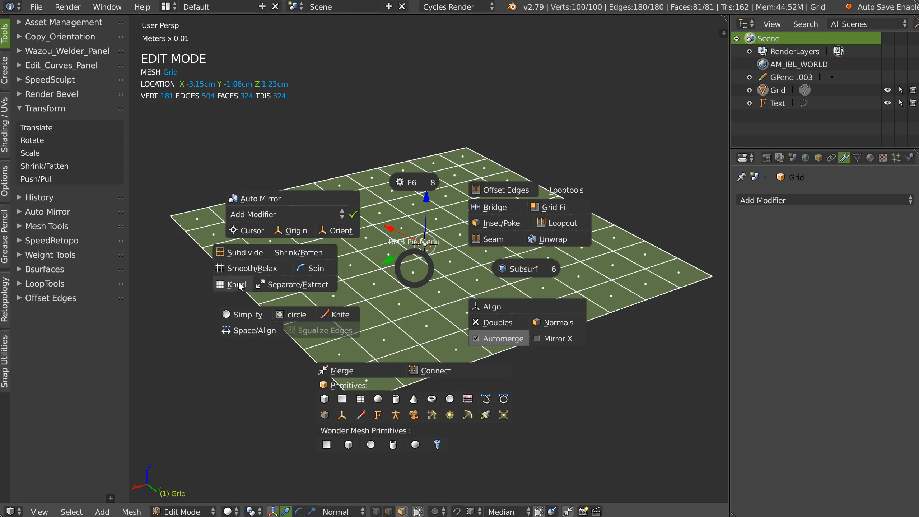
left_click(246, 287)
middle_click_drag(378, 250, 383, 276)
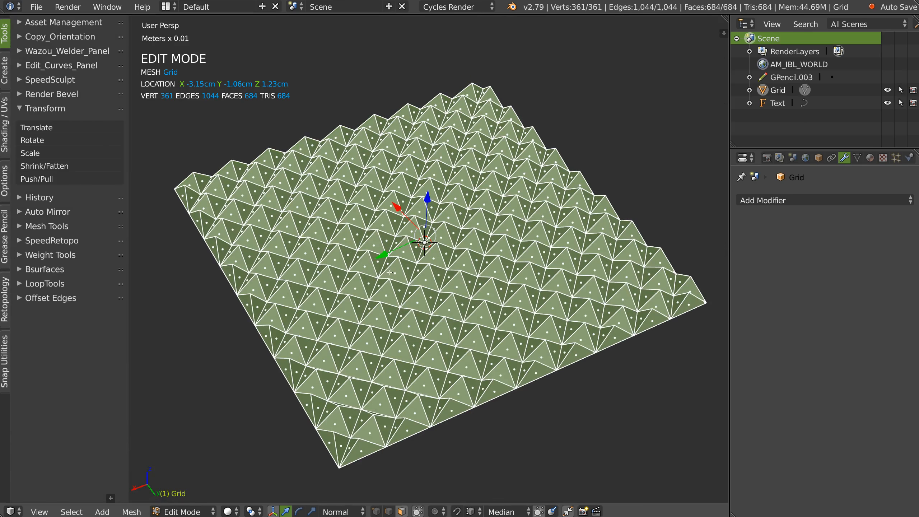
key("ctrl+z")
Try repeated rotated-face Knurl passes and triangulation on the grid, and undo back to its plain quads
right_click(390, 276)
key("Escape")
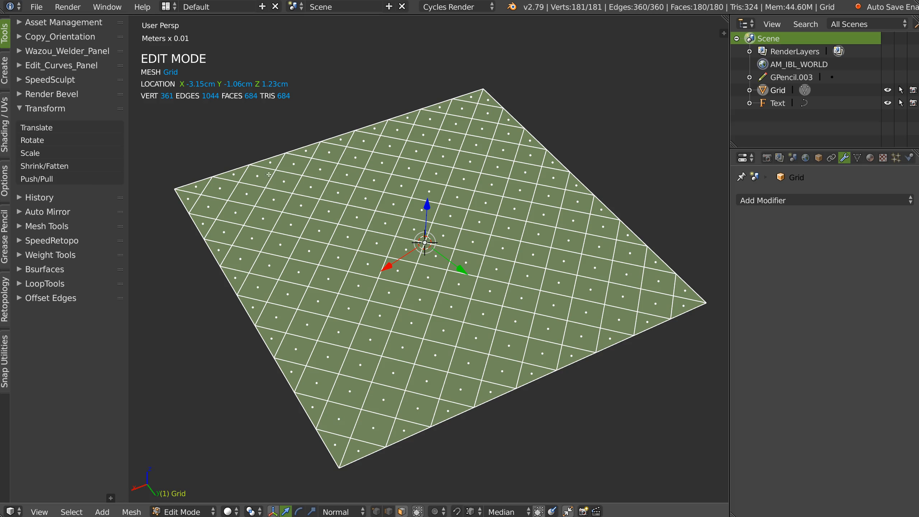
right_click(380, 239)
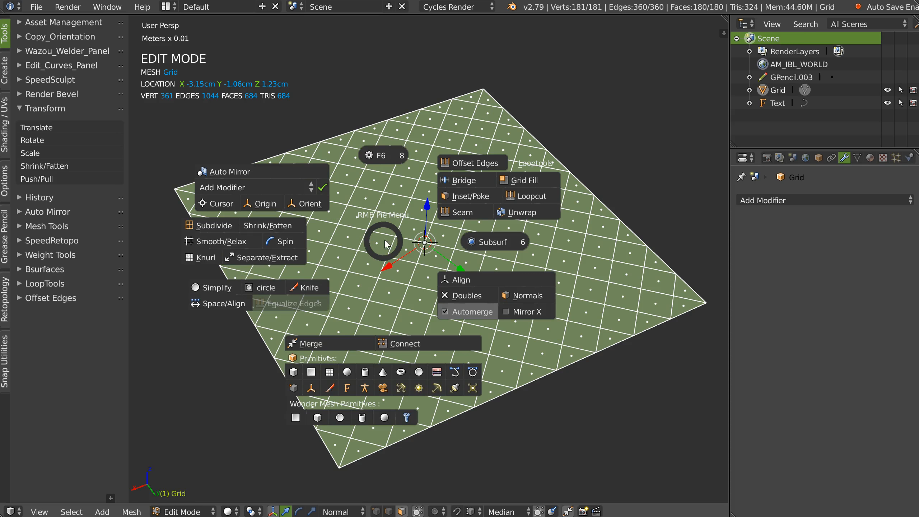
left_click(208, 258)
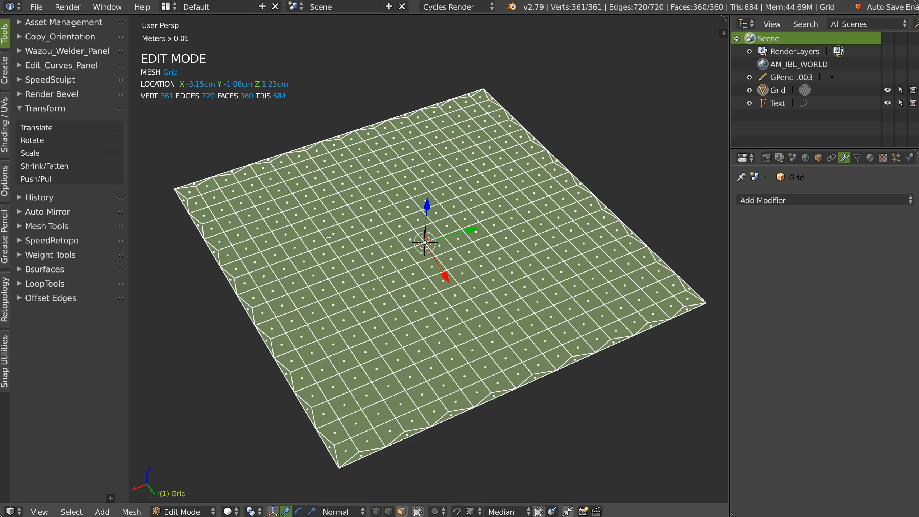
key("ctrl+t")
right_click(342, 253)
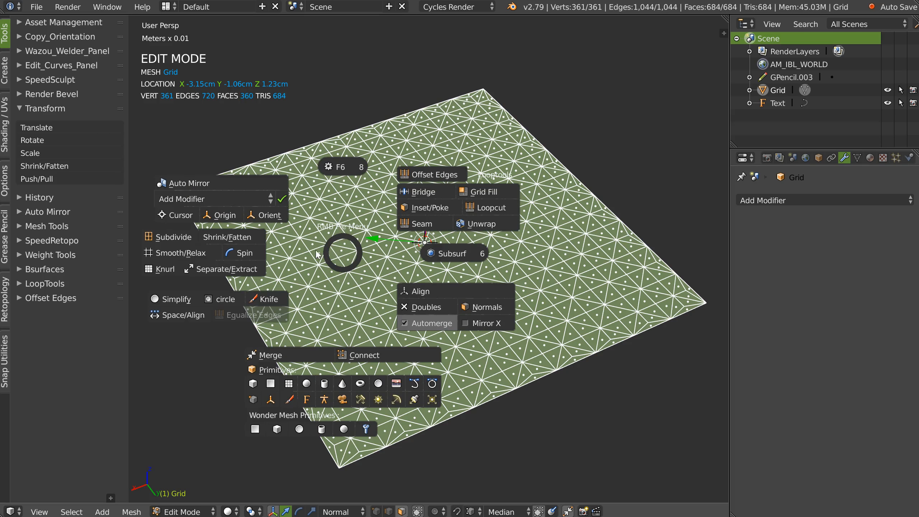
left_click(158, 272, "alt")
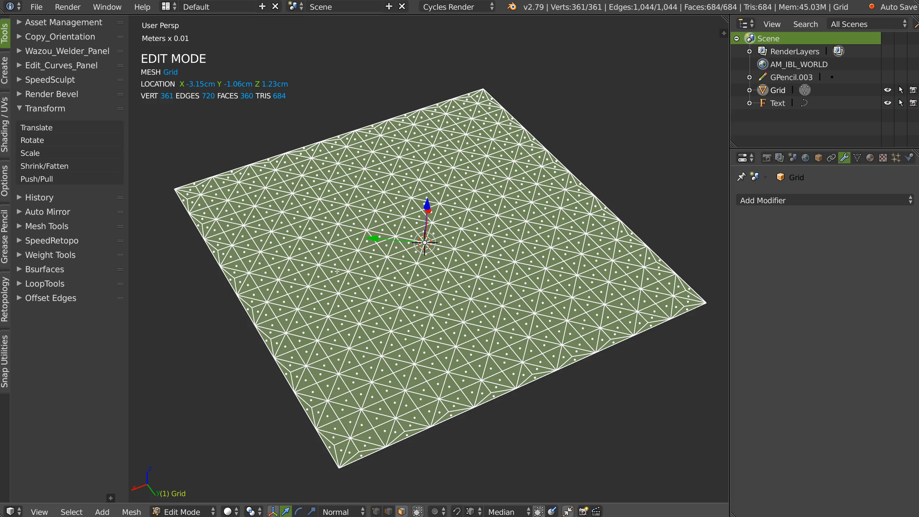
key("ctrl+z")
key("ctrl+z")
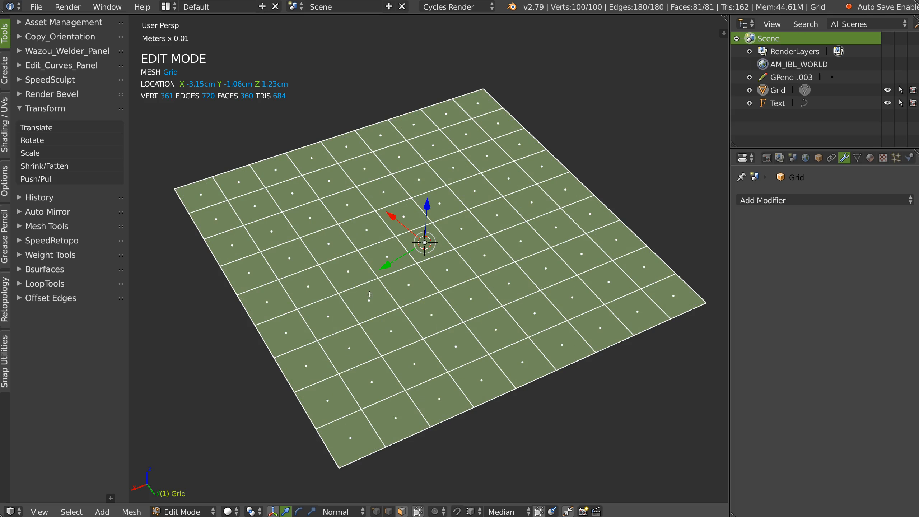
Apply the Quad Knurl to the whole grid and inspect the raised pattern in Object Mode
right_click(380, 264)
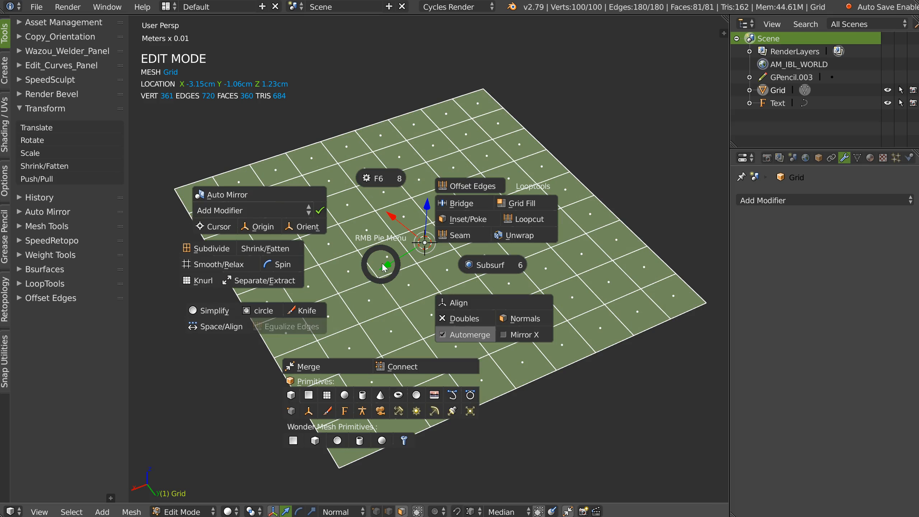
left_click(201, 282)
middle_click_drag(321, 274, 342, 250)
key("Tab")
middle_click_drag(361, 214, 385, 264)
Delete the knurled grid, add a cube primitive in its place, and enter edit mode on it
key("x")
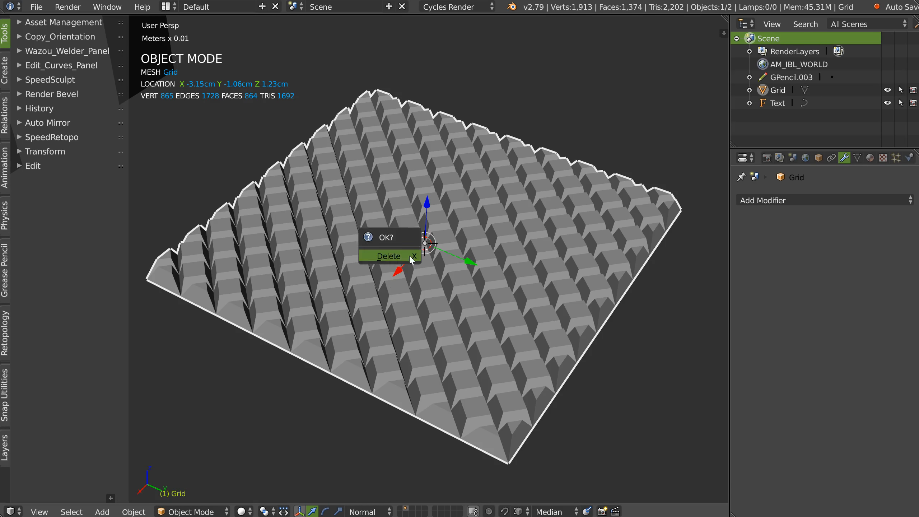
left_click(409, 254)
right_click(411, 253)
left_click(321, 400)
right_click(414, 288)
right_click(412, 286)
key("Tab")
scroll(468, 225, "down", 2)
scroll(469, 224, "down", 2)
Knife two cuts forming a V across the cube's top face, meeting at a point on its back edge
right_click(425, 249)
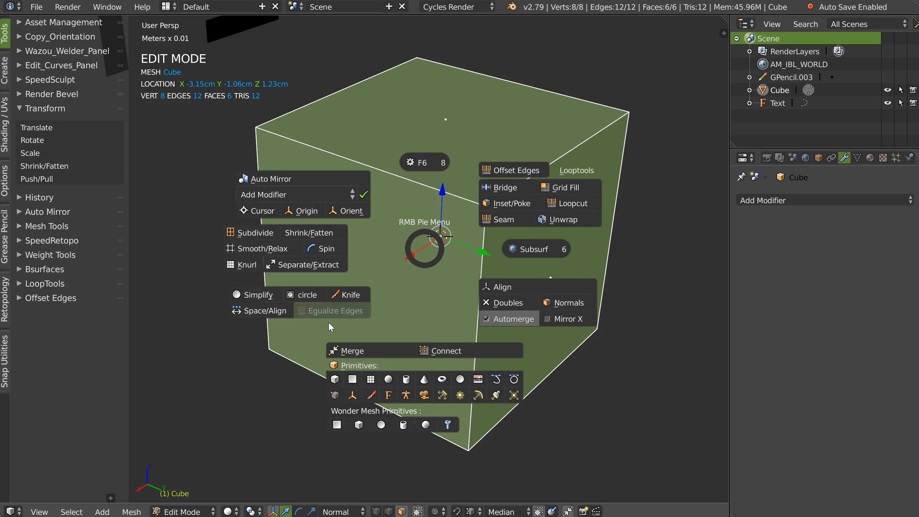
left_click(358, 296)
left_click(365, 165)
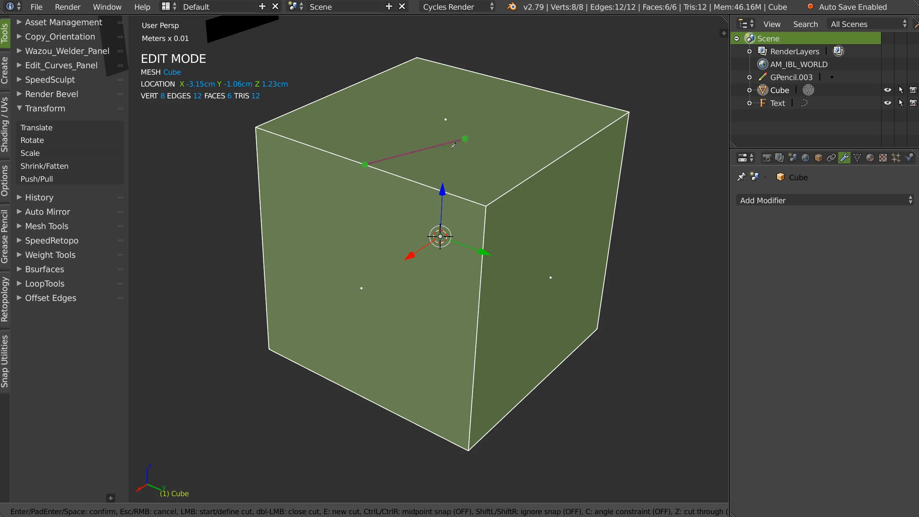
left_click(526, 86)
left_click(438, 189)
key("Return")
Knife a nearly horizontal cut across the cube's two front side faces, cutting through to the hidden sides
right_click(370, 228)
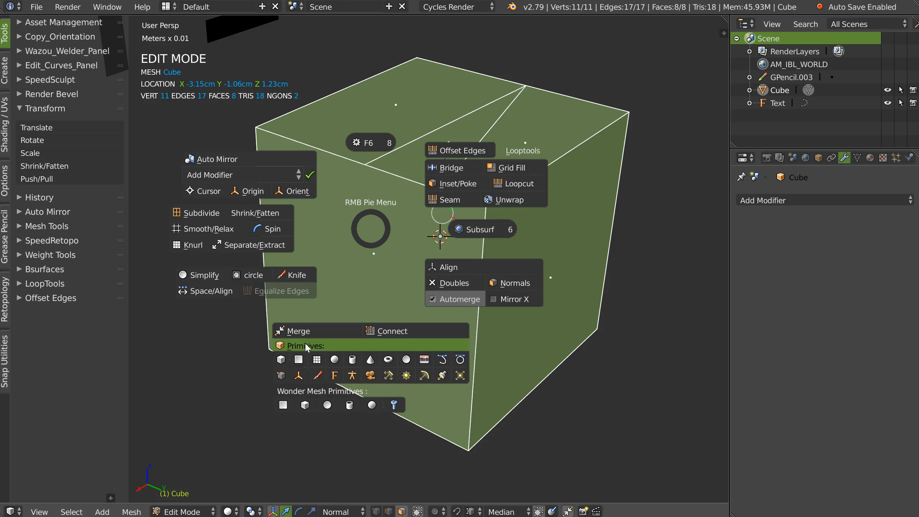
left_click(298, 278)
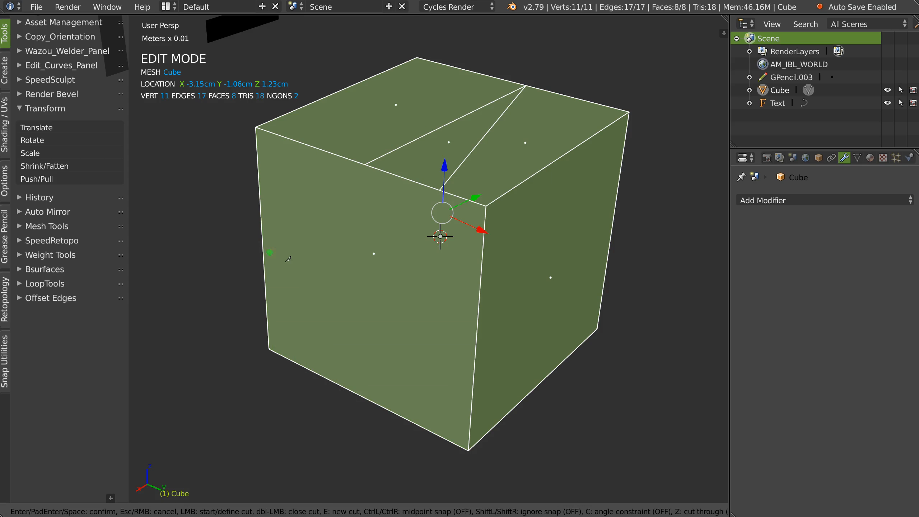
left_click(262, 239)
left_click(612, 253)
key("Return")
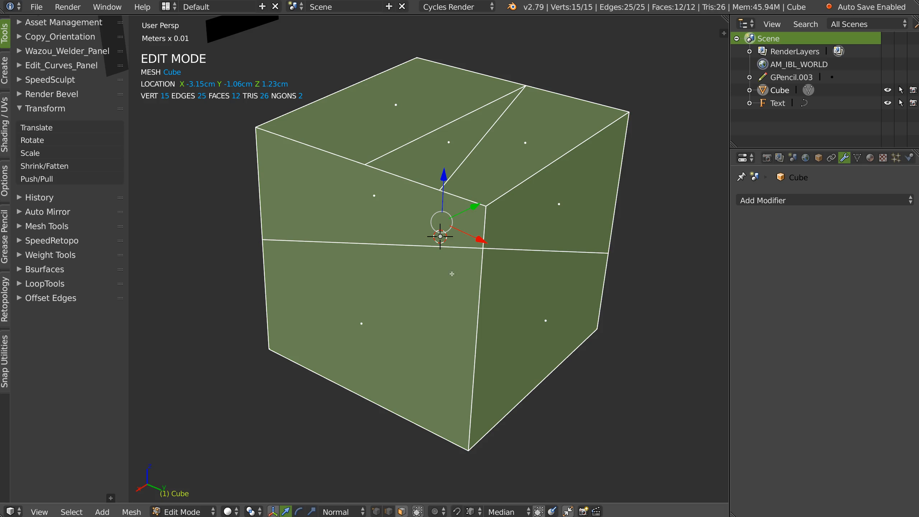
Examine the knife cuts on all sides of the cube and the pie menu's remaining tools
middle_click_drag(497, 112, 614, 169)
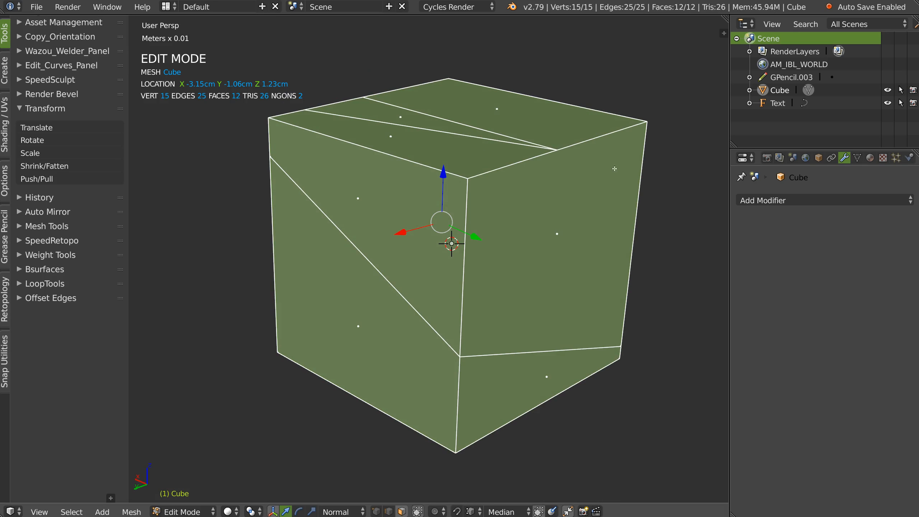
middle_click_drag(597, 212, 440, 192)
middle_click_drag(501, 246, 375, 196)
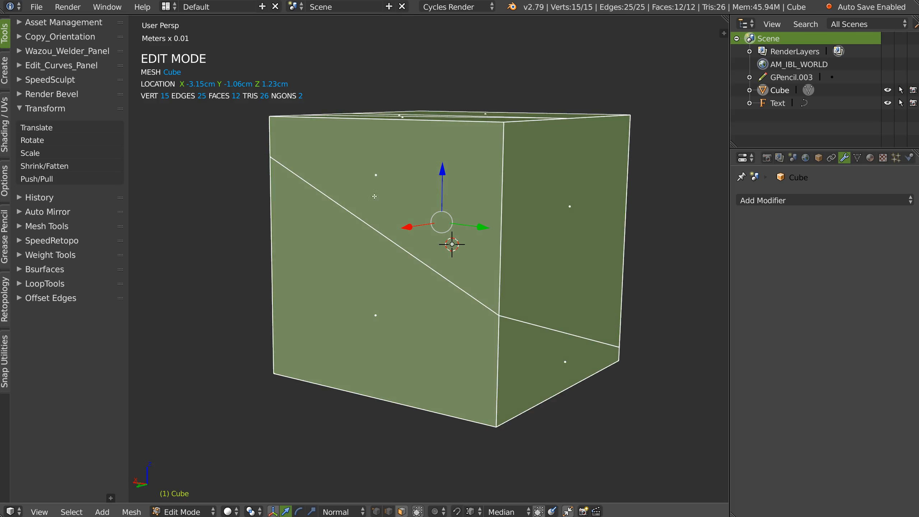
middle_click_drag(551, 284, 464, 273)
middle_click_drag(651, 366, 466, 265)
key("Tab")
key("Tab")
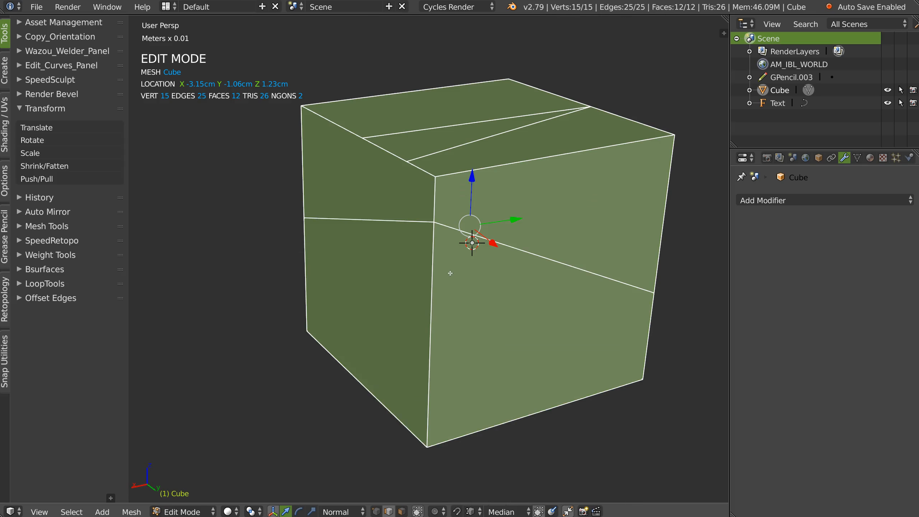
right_click(450, 273)
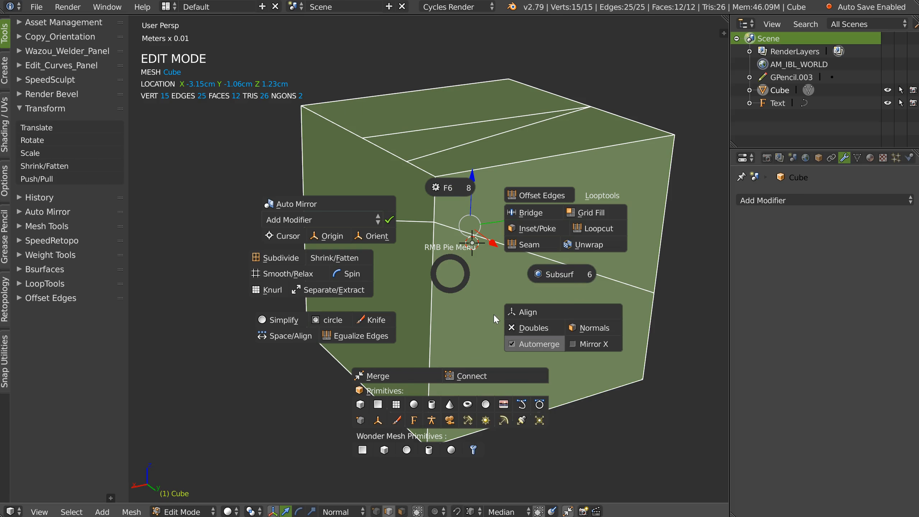
key("Escape")
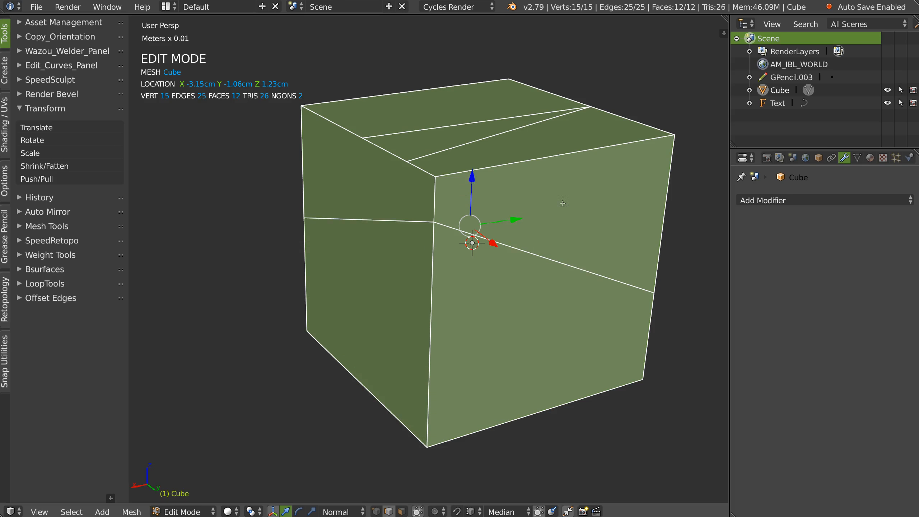
Return the knife-cut cube to Object Mode
middle_click_drag(562, 203, 485, 273, "shift")
scroll(485, 273, "down", 5)
key("Tab")
middle_click_drag(425, 200, 412, 232)
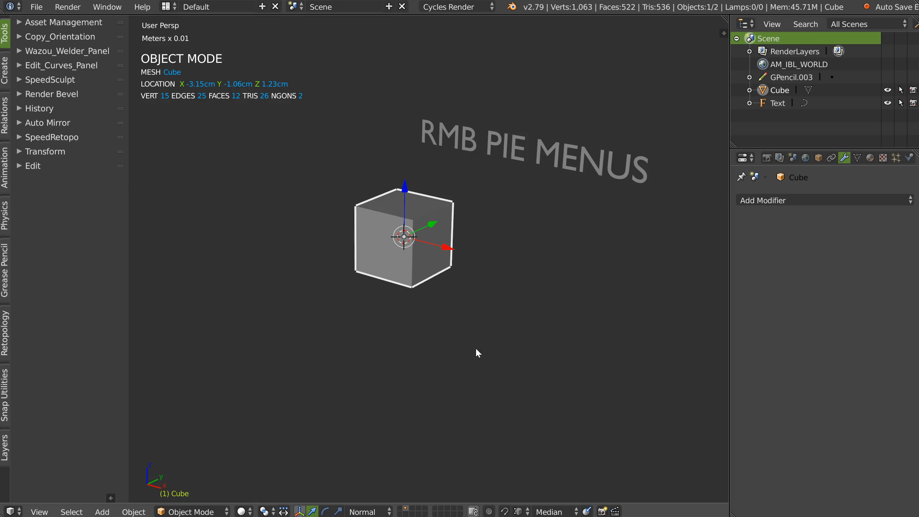
Add a Bezier curve beside the cube and examine the pie menu's curve tools in Edit Mode
right_click(478, 271)
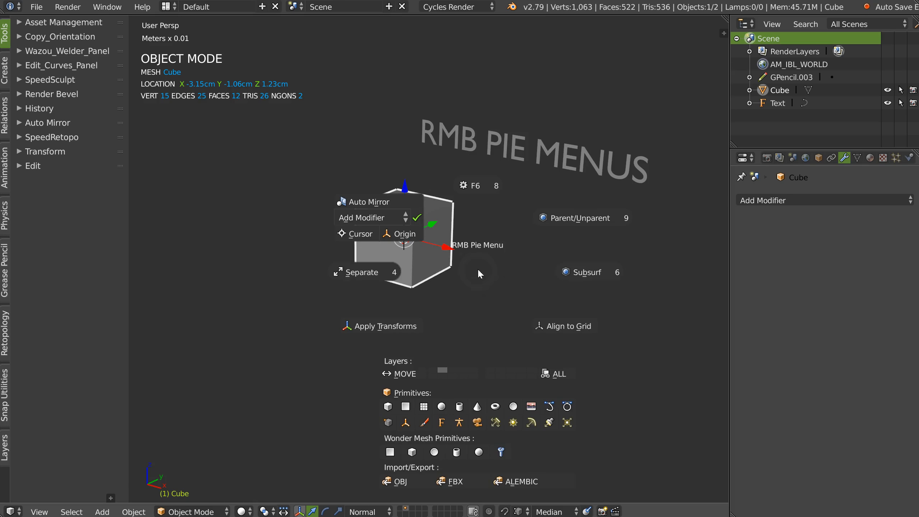
left_click(550, 407)
left_click(531, 330)
right_click(530, 351)
right_click(530, 350)
key("Tab")
right_click(531, 324)
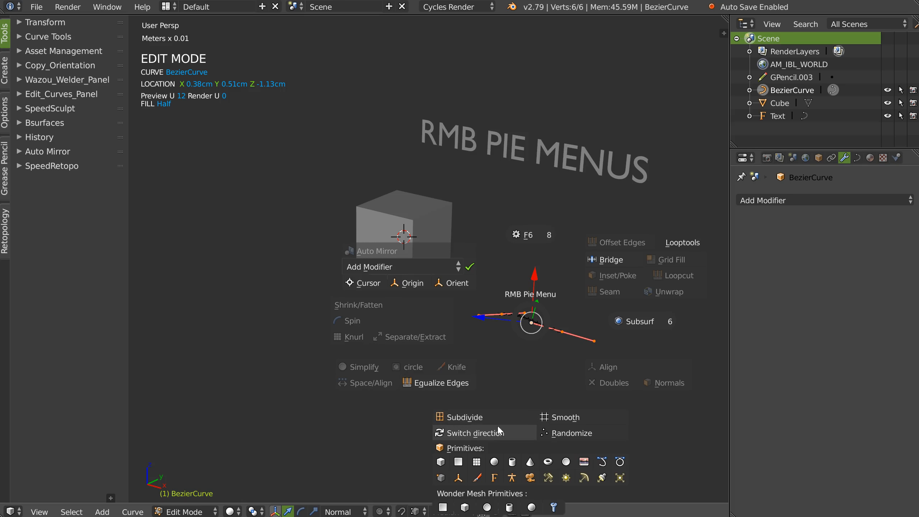
key("Escape")
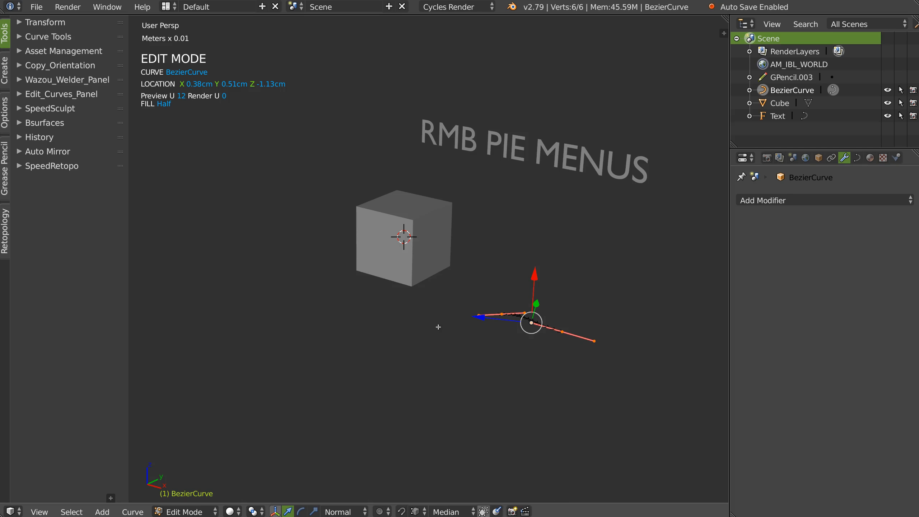
Leave the Bezier curve and open the knife-cut cube in Edit Mode with the Connect tool
key("Tab")
left_click(408, 257)
key("Tab")
right_click(417, 264)
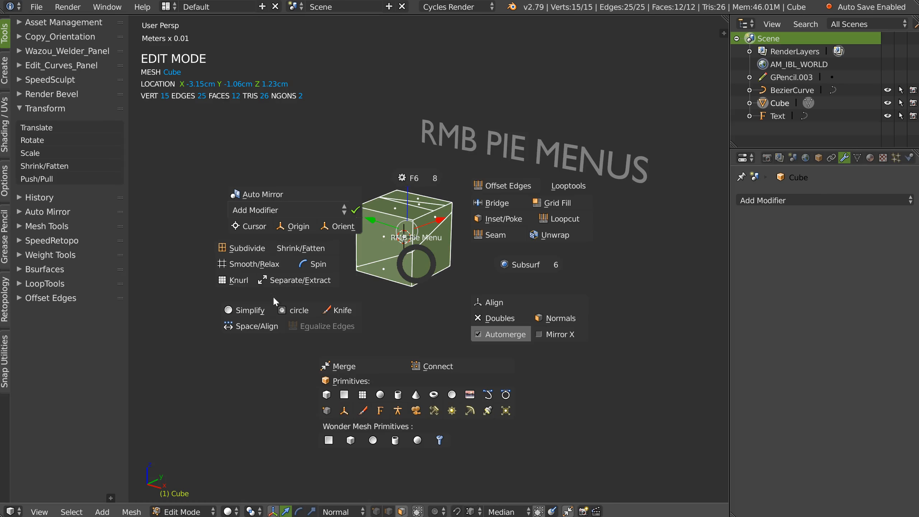
left_click(447, 368)
scroll(355, 313, "up", 6)
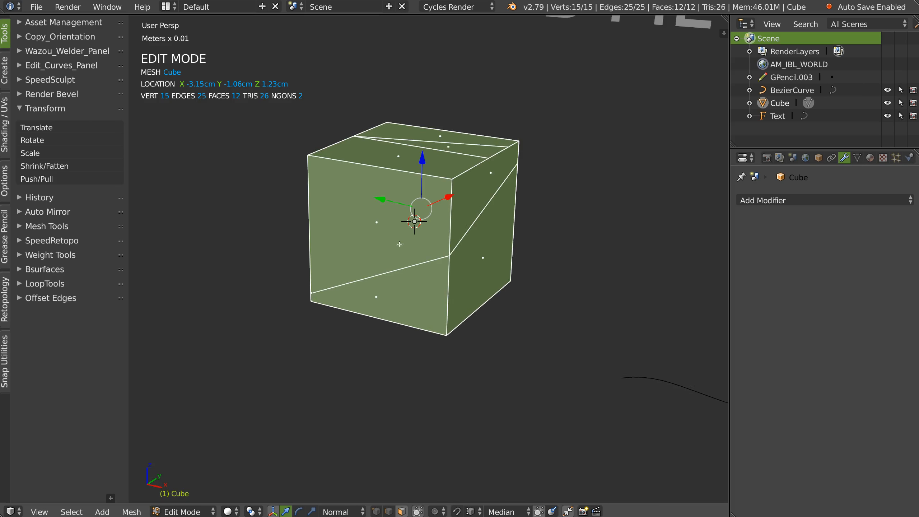
middle_click_drag(397, 263, 441, 243)
Connect a side face's top-edge vertex to its opposite lower corner, and connect vertices diagonally across the adjacent side face
right_click(440, 243)
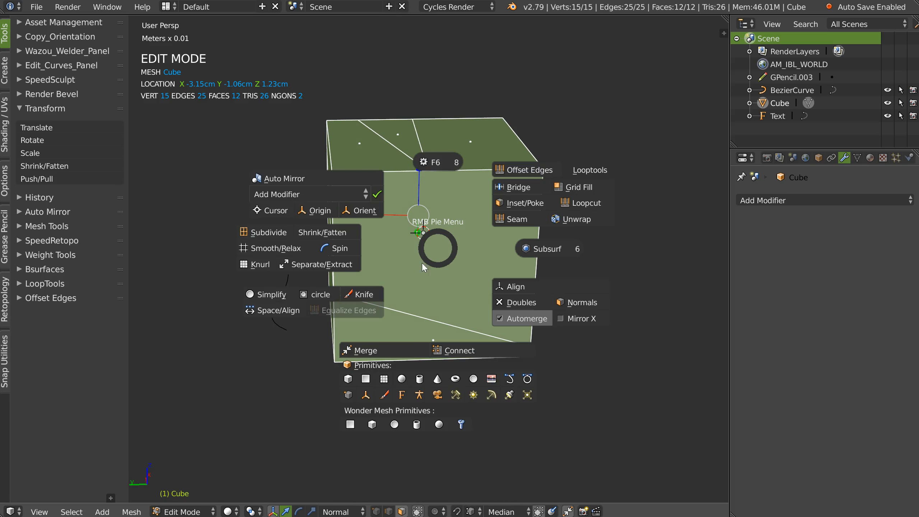
left_click(473, 352)
left_click_drag(428, 172, 530, 347)
middle_click_drag(309, 257, 401, 243)
left_click_drag(398, 199, 233, 360)
left_click_drag(226, 198, 398, 199)
left_click_drag(397, 337, 234, 360)
Connect the side face's top-edge vertex to its other lower corner, and its side-edge vertex to the opposite upper corner
middle_click_drag(443, 339, 397, 320)
left_click_drag(440, 189, 338, 424)
left_click_drag(338, 340, 558, 185)
key("Escape")
middle_click_drag(514, 239, 467, 286)
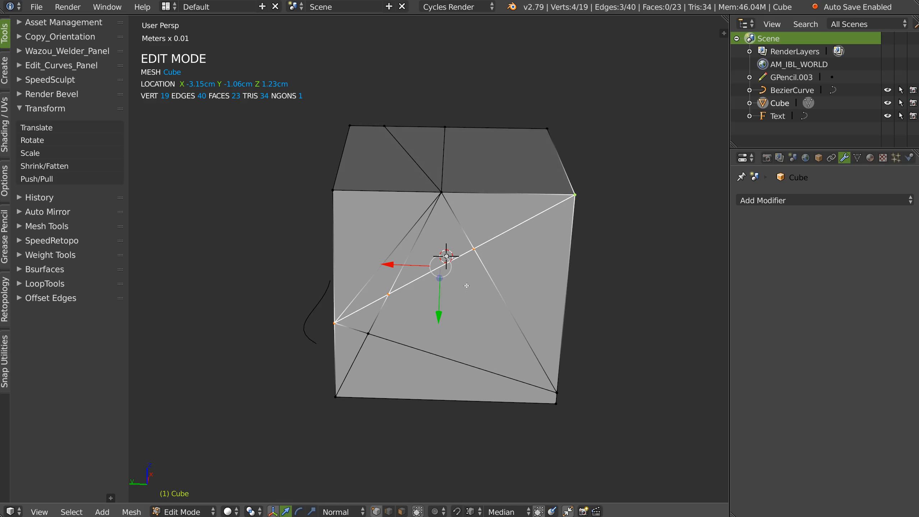
middle_click_drag(442, 342, 389, 232)
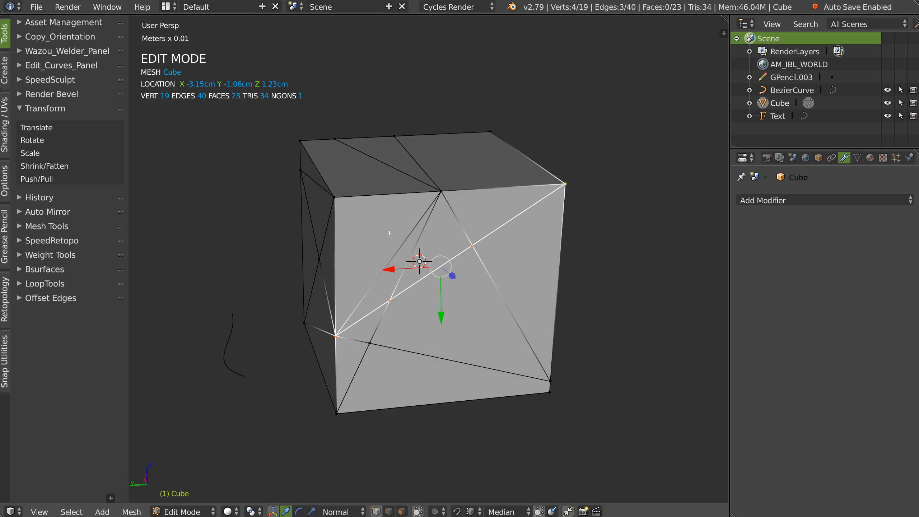
right_click(406, 315)
left_click(450, 417)
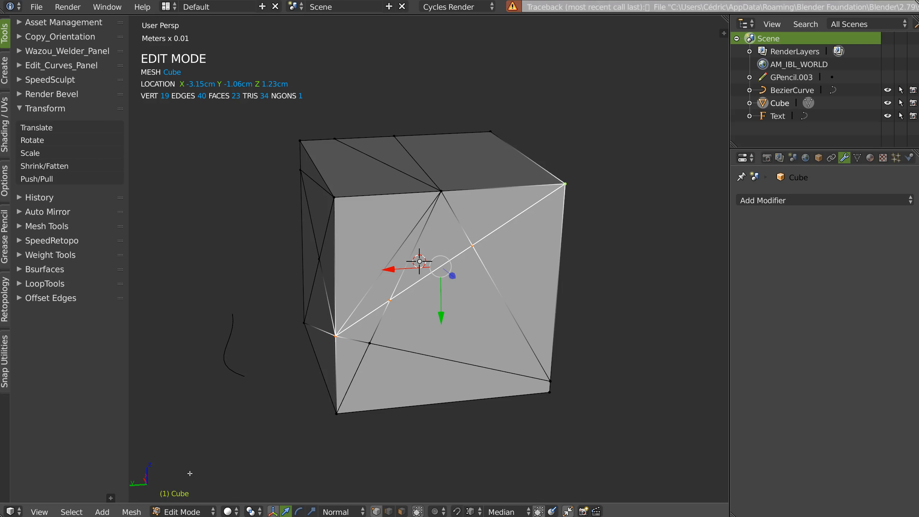
middle_click_drag(420, 285, 416, 301)
right_click(416, 336)
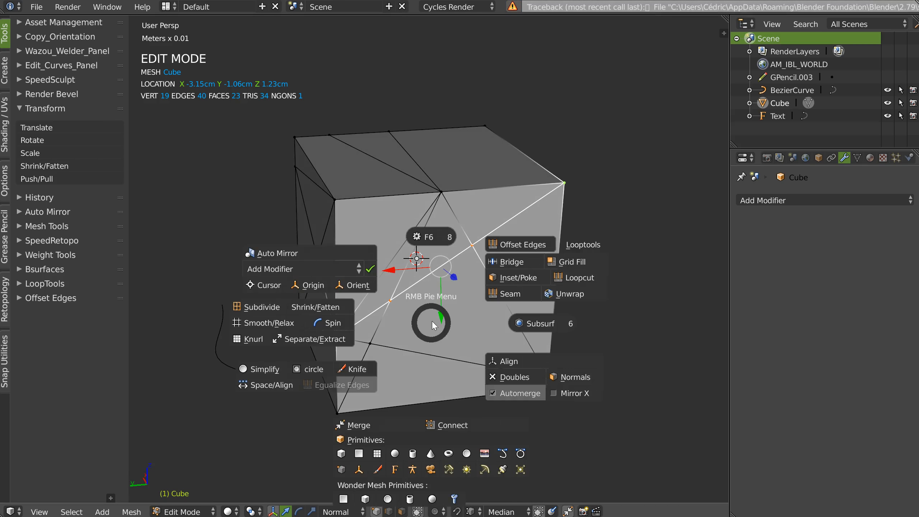
left_click(463, 429)
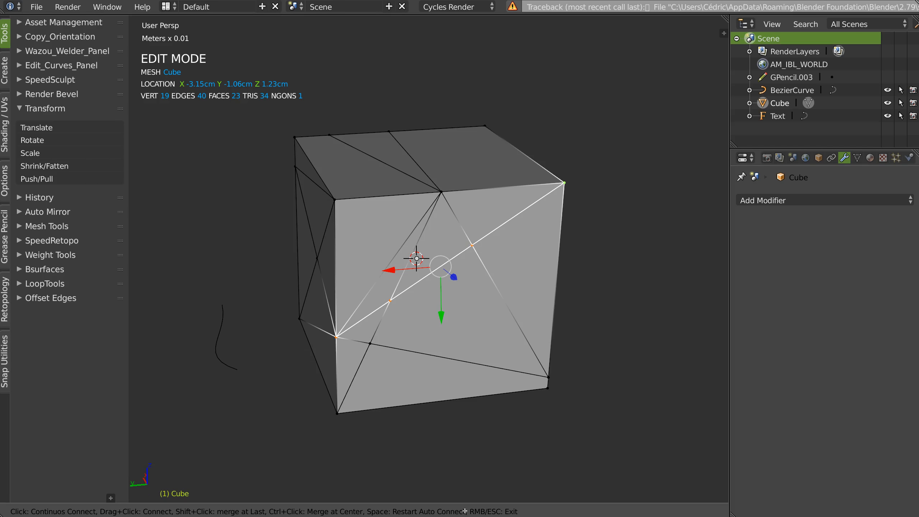
right_click(449, 327)
Return the cube to Object Mode and delete the Bezier curve
middle_click_drag(448, 326, 536, 275)
scroll(536, 271, "down", 3)
key("Tab")
middle_click_drag(485, 235, 441, 247)
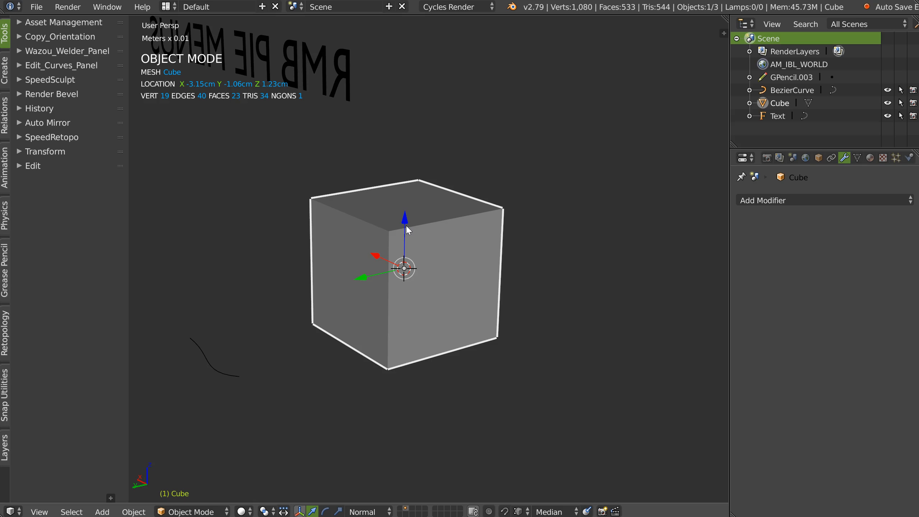
middle_click_drag(406, 224, 516, 363)
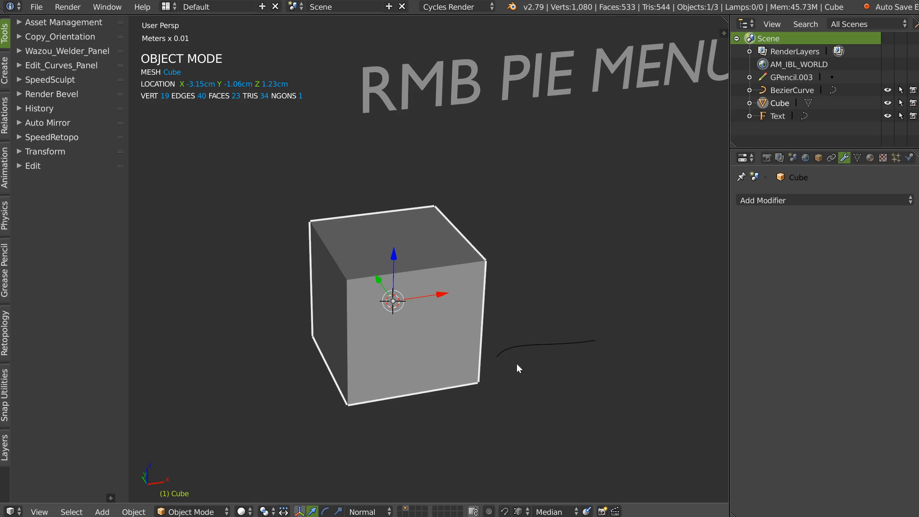
right_click(523, 346)
key("x")
left_click(416, 314)
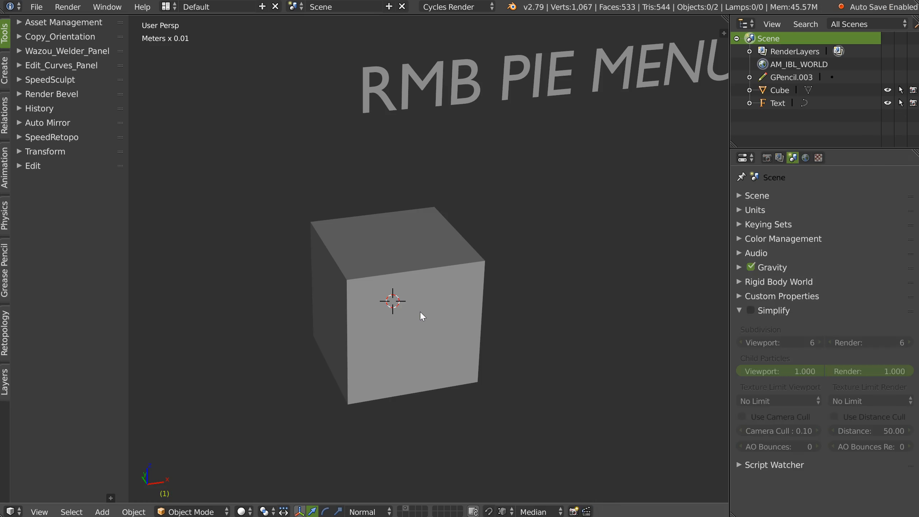
Move the cube along the X axis to about X 0.03 cm, beneath the title text
right_click(421, 312)
middle_click_drag(447, 281, 377, 262)
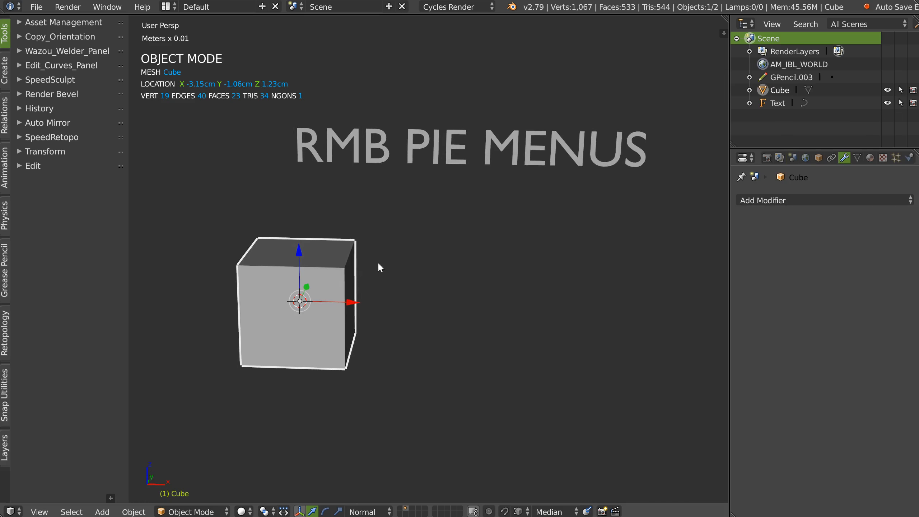
left_click_drag(346, 303, 510, 315)
middle_click_drag(519, 323, 404, 315)
Search the add-ons in User Preferences for RMB and expand the Wazou RMB Pie Menu details
left_click(36, 6)
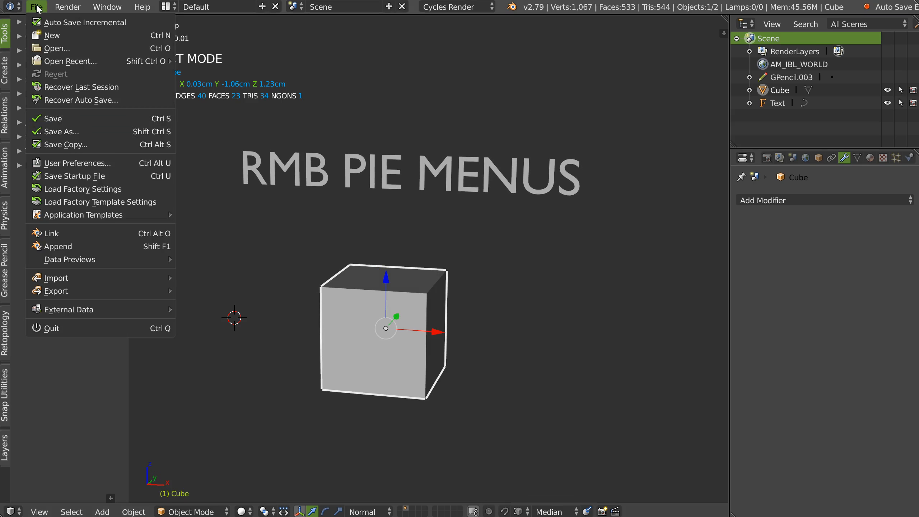
left_click(71, 165)
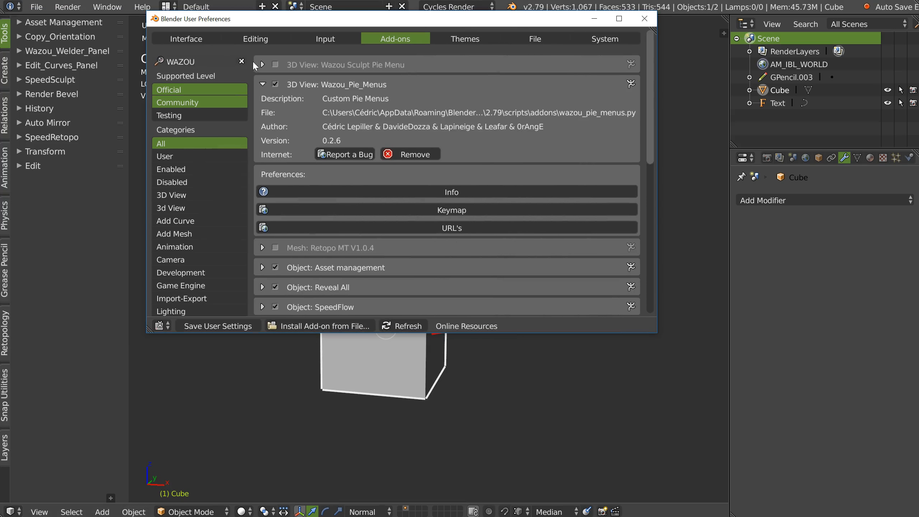
left_click(241, 61)
left_click(203, 62)
type("RM")
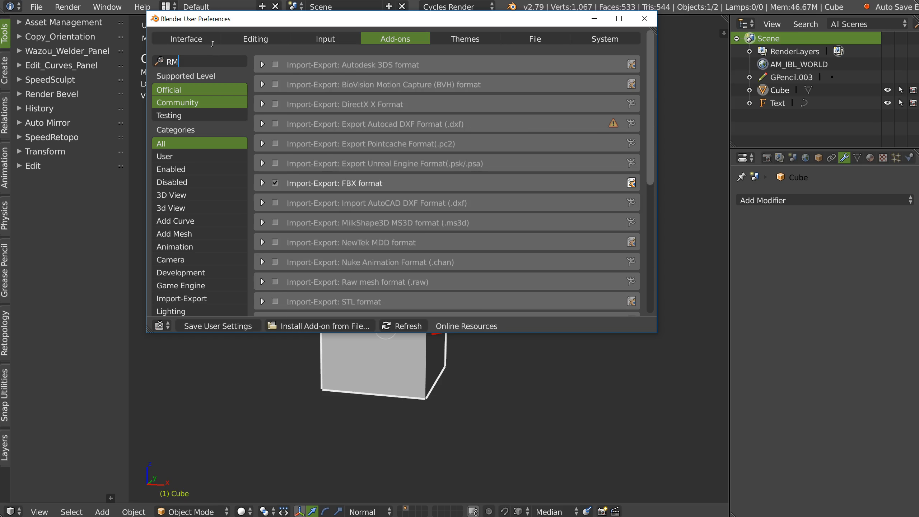
type("B")
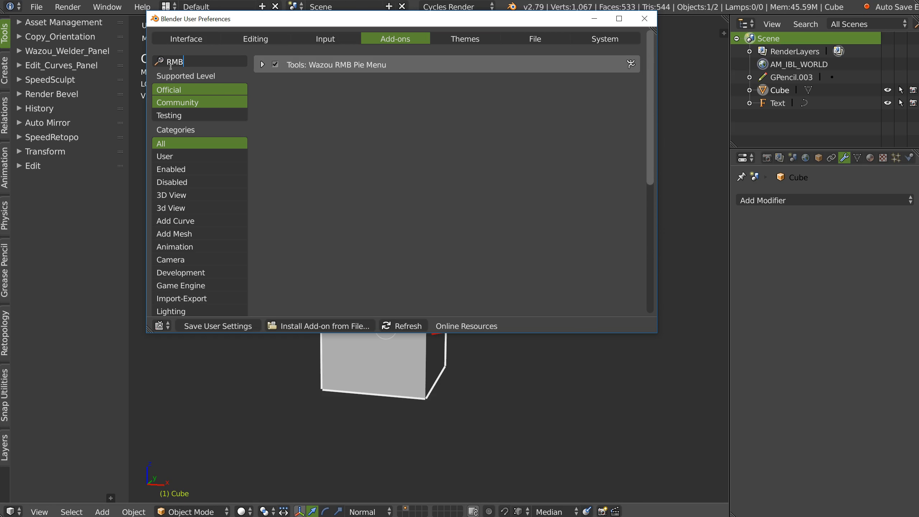
left_click(266, 65)
left_click(263, 65)
Read the RMB Pie Menu add-on's required tools and modifier-key notes, and review its hotkey options
scroll(341, 288, "down", 5)
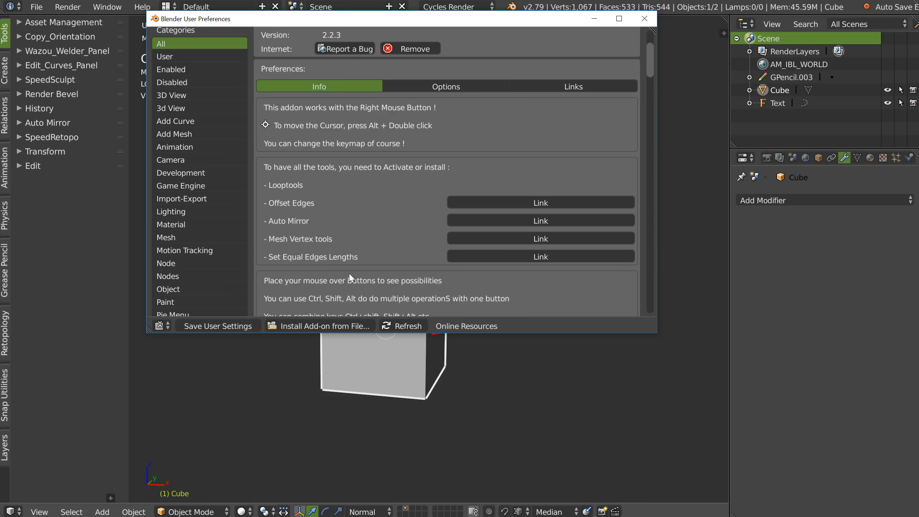
scroll(364, 260, "down", 1)
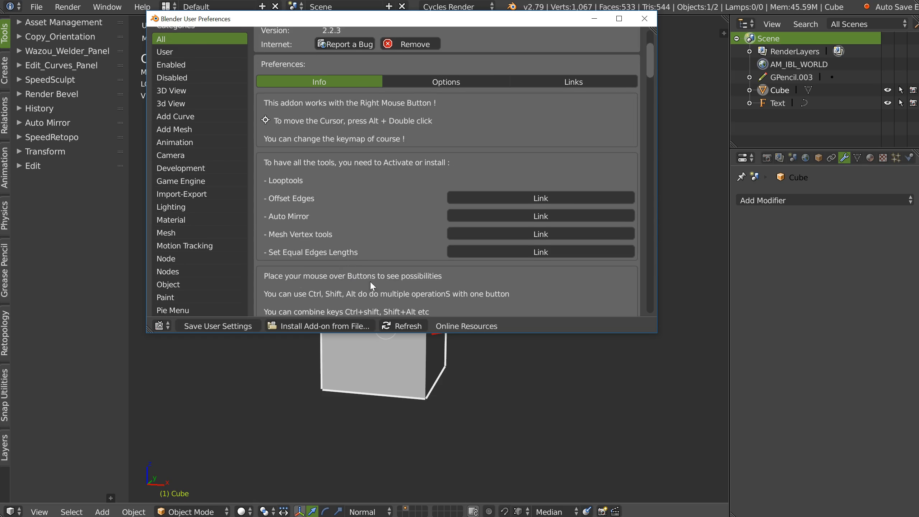
scroll(372, 283, "down", 10)
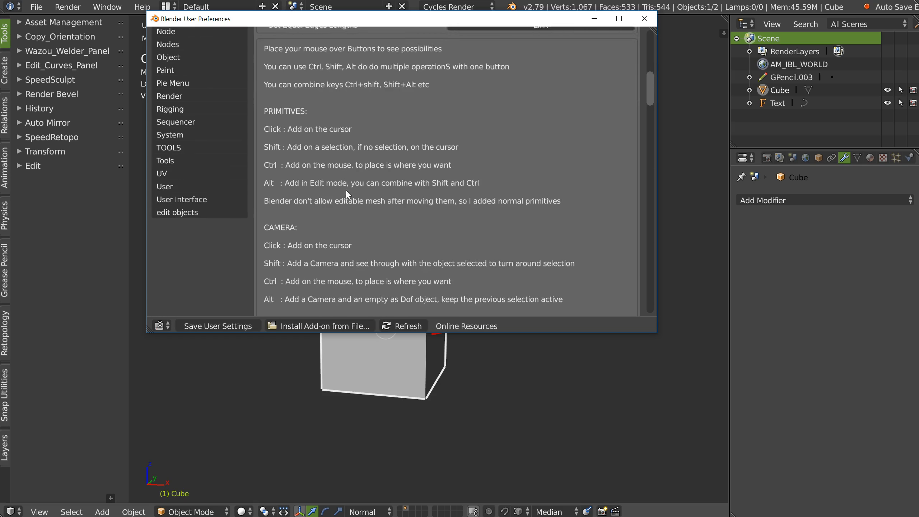
scroll(337, 222, "down", 4)
scroll(327, 226, "down", 1)
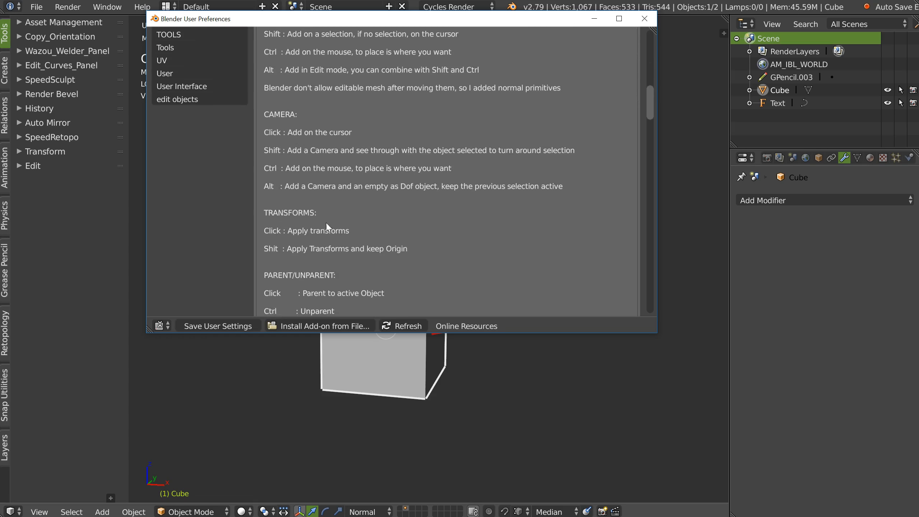
scroll(281, 231, "down", 8)
scroll(289, 302, "up", 13)
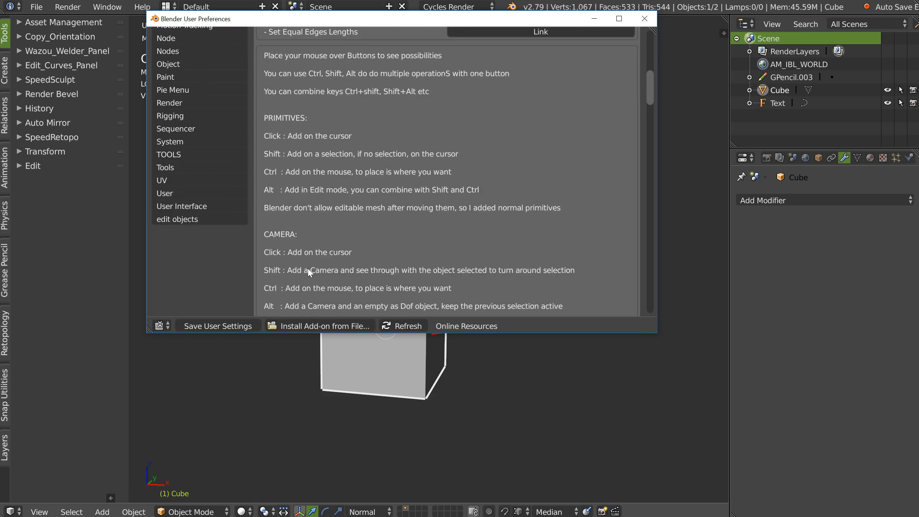
scroll(310, 273, "up", 18)
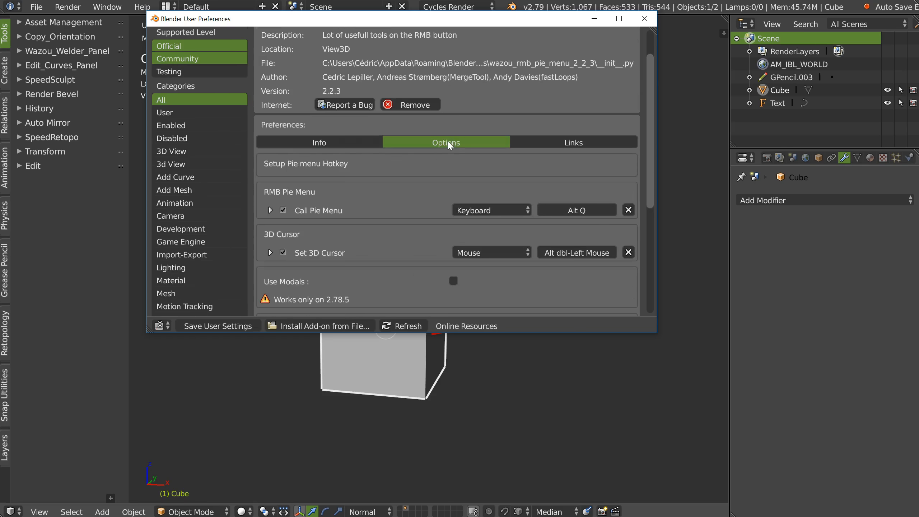
scroll(449, 145, "down", 3)
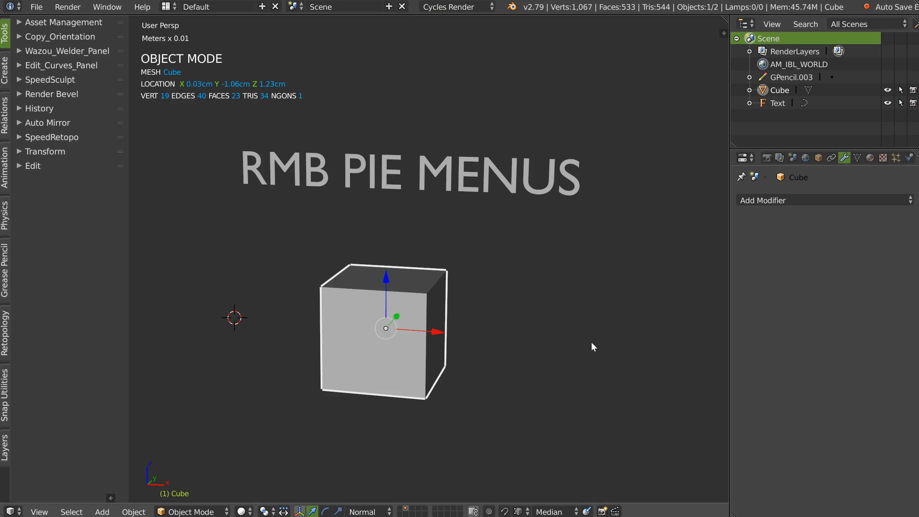
Reposition the 3D cursor at several spots beside the cube, finishing above and to the left of it
middle_click_drag(591, 342, 320, 236)
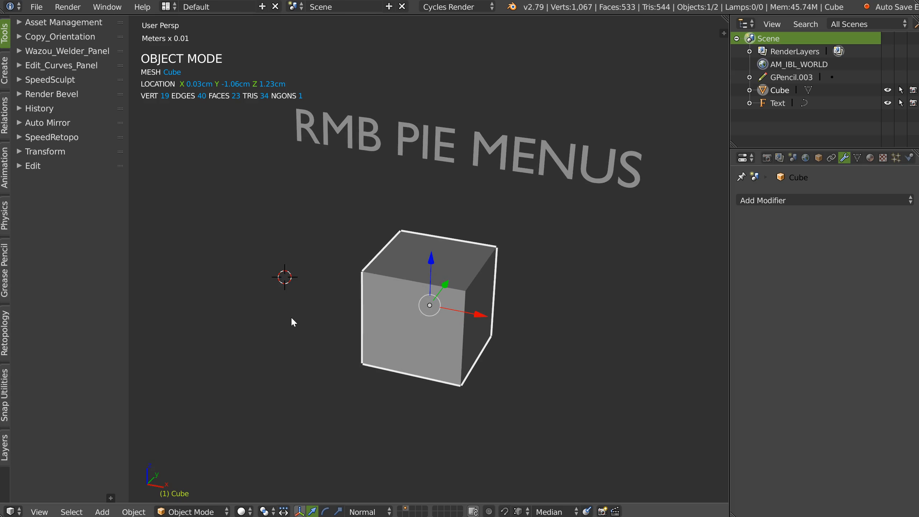
left_click(227, 344)
left_click(273, 287)
left_click(226, 247)
left_click(305, 221)
middle_click_drag(341, 247, 324, 238)
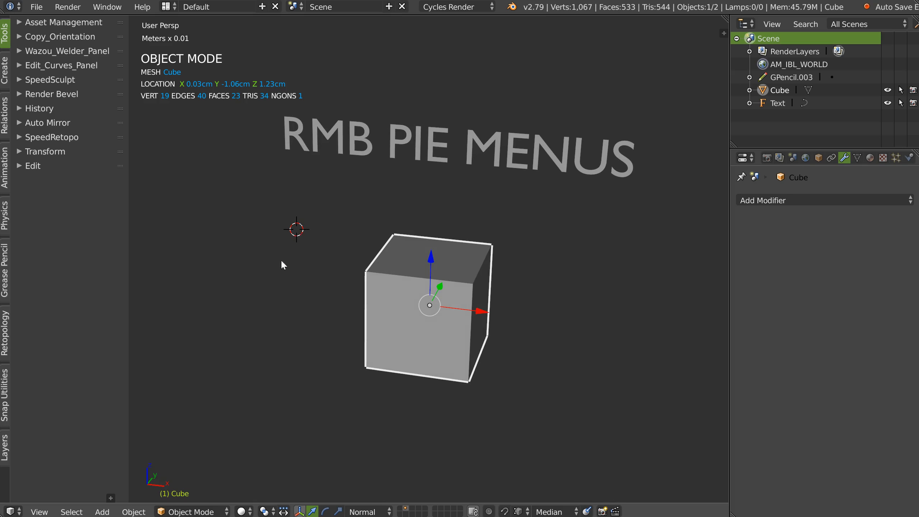
middle_click_drag(354, 276, 370, 265)
middle_click_drag(286, 253, 325, 260)
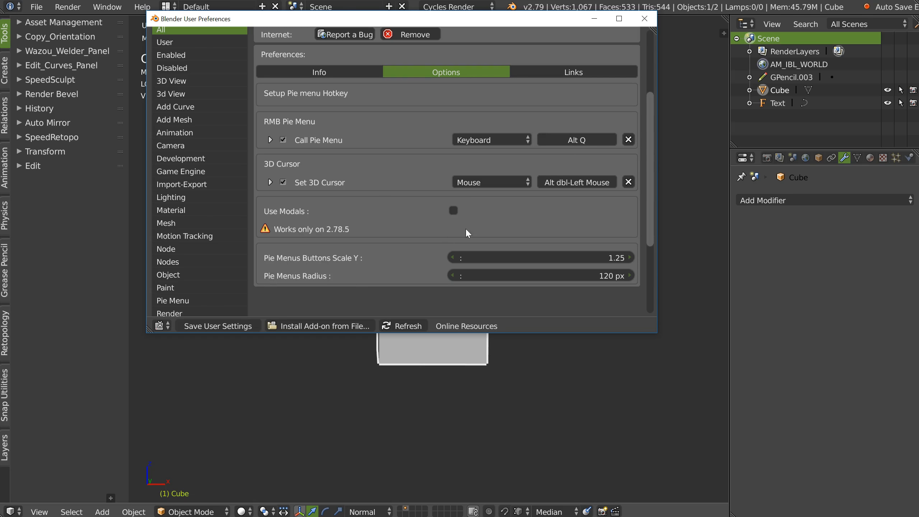
Review the add-on's Links and Info preferences, and close User Preferences
left_click(573, 73)
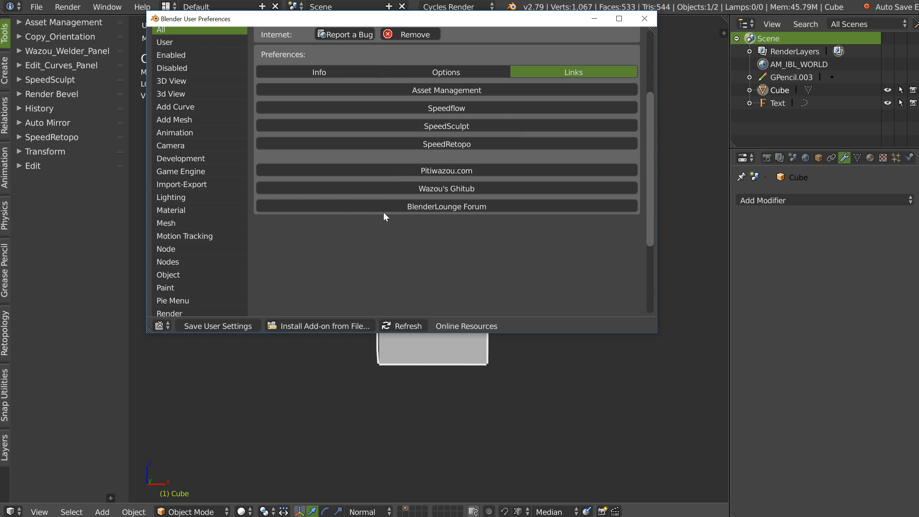
left_click(346, 74)
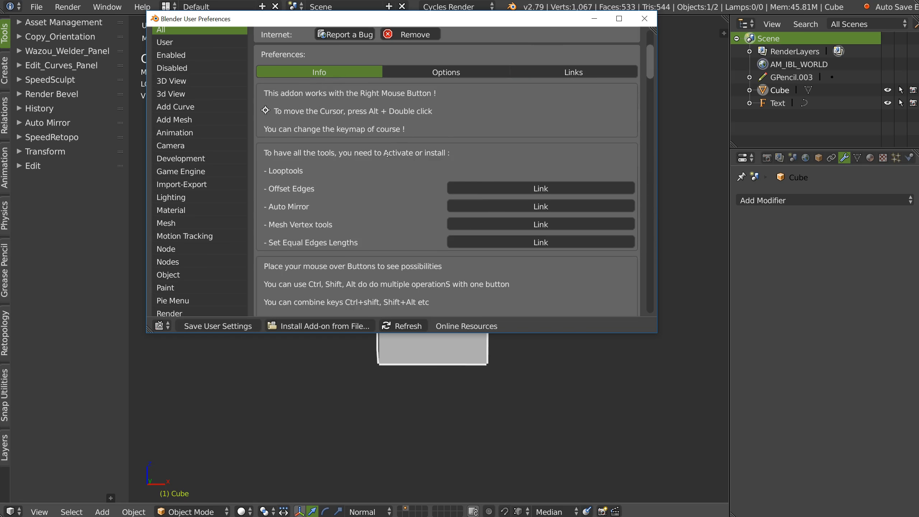
scroll(387, 154, "down", 2)
scroll(387, 155, "up", 5)
left_click(645, 18)
scroll(410, 196, "up", 4)
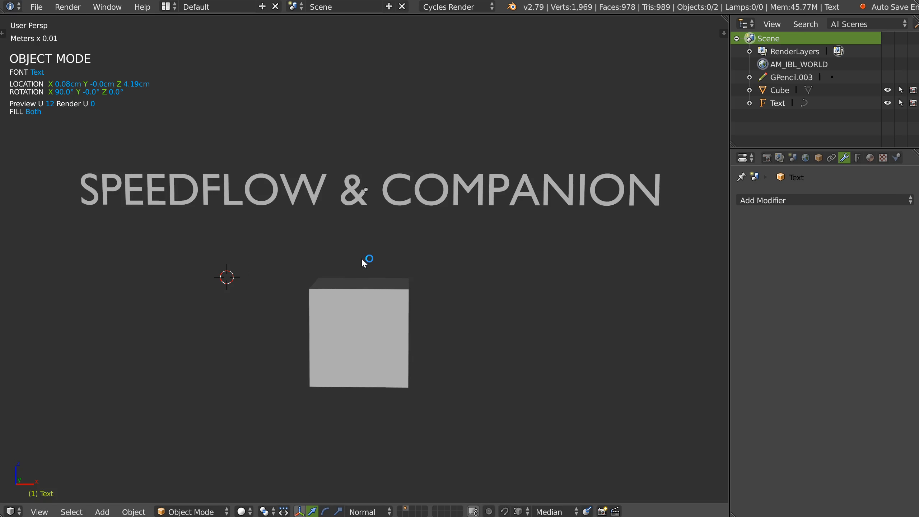
Select the cube in the SPEEDFLOW & COMPANION scene and bring up the Speedflow pie menu
left_click(351, 260)
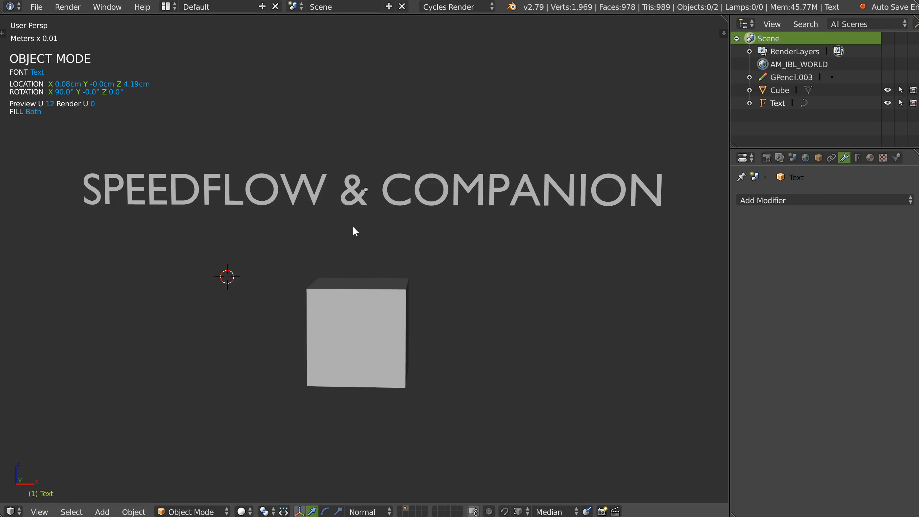
middle_click_drag(355, 235, 363, 243)
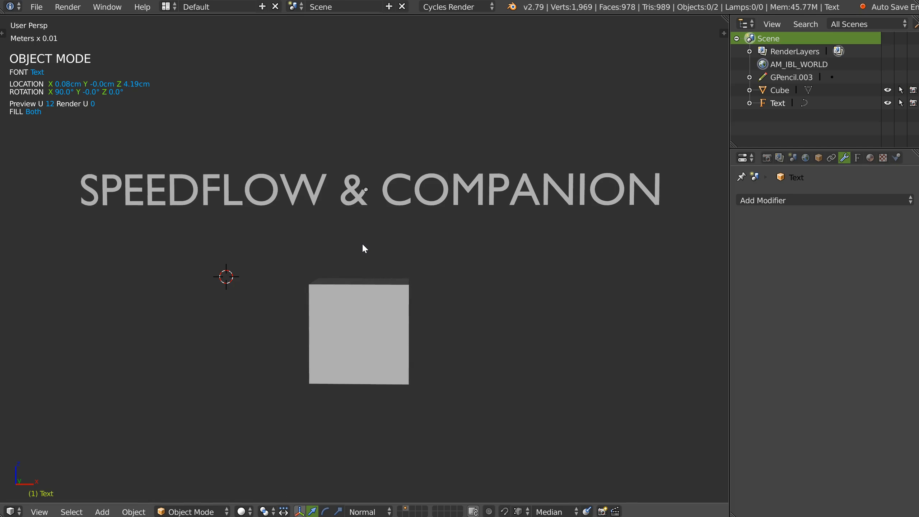
left_click(370, 294)
middle_click_drag(372, 279, 372, 264)
key("space")
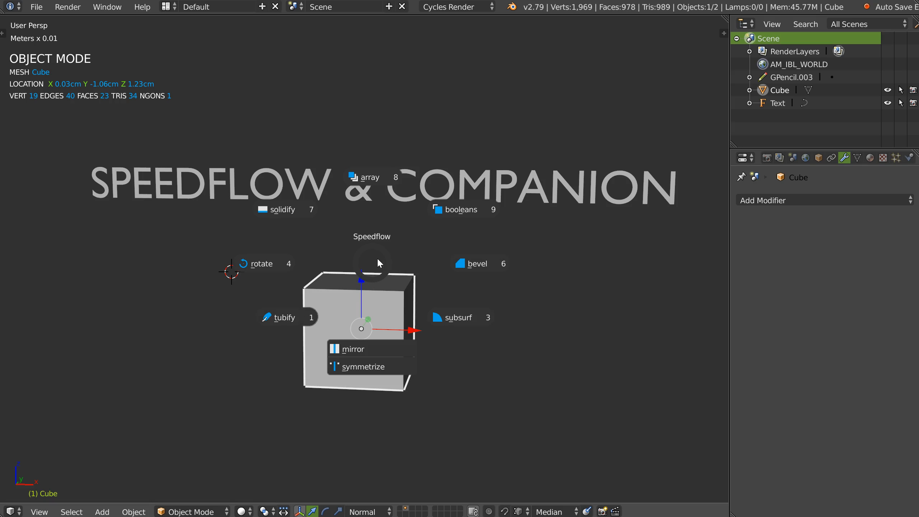
Add a Speedflow bevel with 2 segments and a width of about 0.12 cm to the cube
left_click(472, 265)
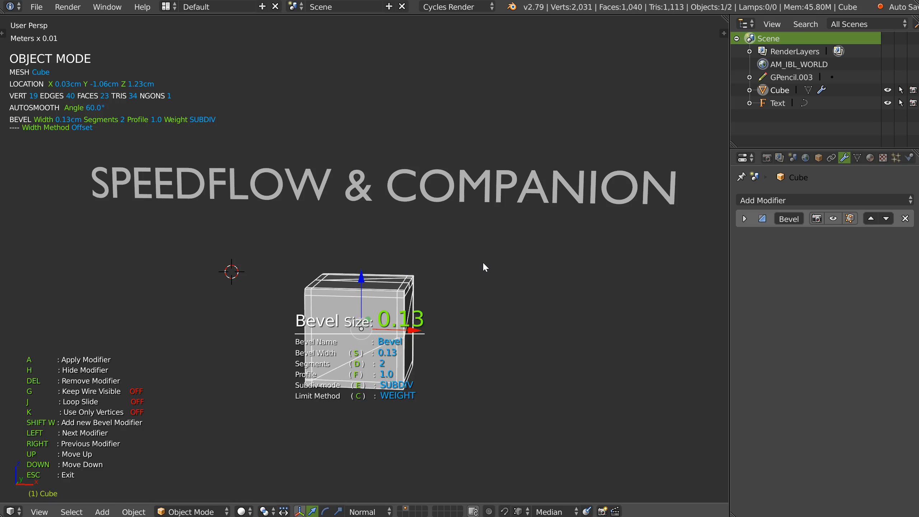
left_click(479, 267)
middle_click_drag(479, 265, 390, 307)
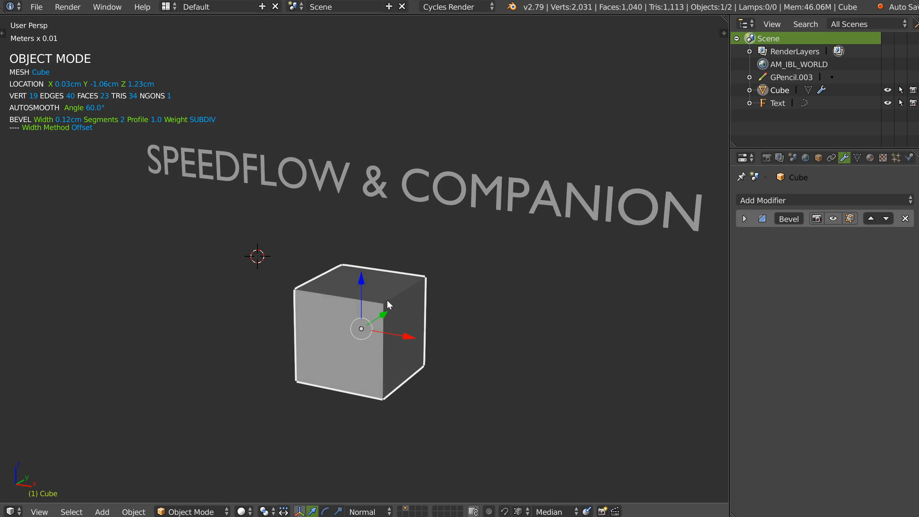
Replace the cube with a new one, clear its location, and reset the 3D cursor to the world origin
key("Delete")
right_click(389, 288)
left_click(305, 448)
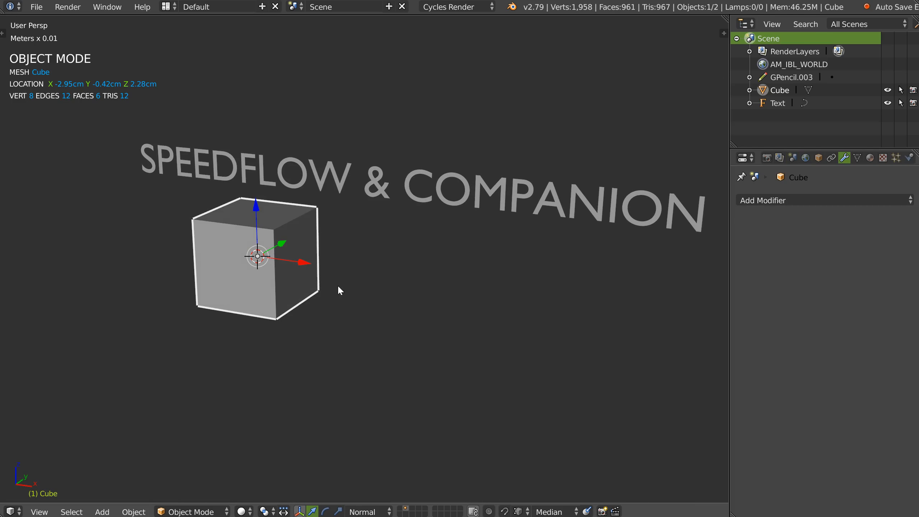
key("alt+g")
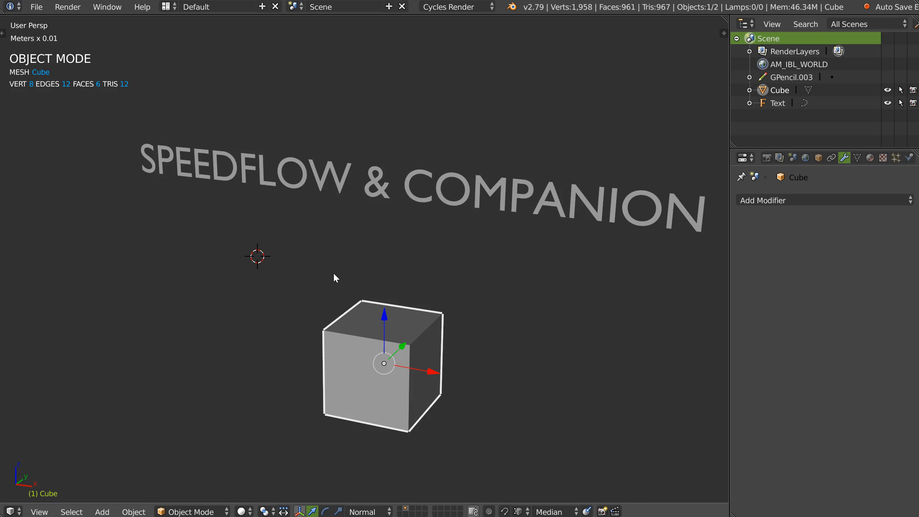
key("shift+c")
middle_click_drag(356, 344, 395, 229, "ctrl")
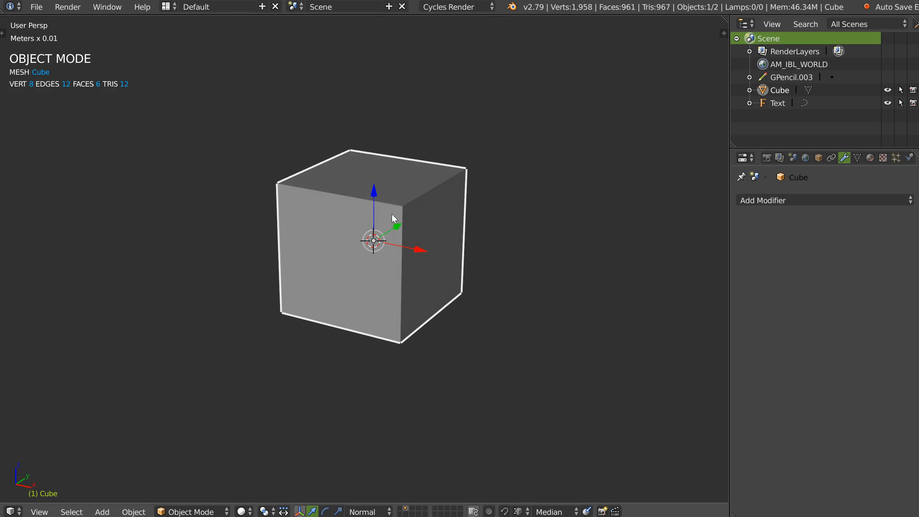
Add a Speedflow bevel with 2 segments and a width of about 0.19 cm to the new cube
key("q")
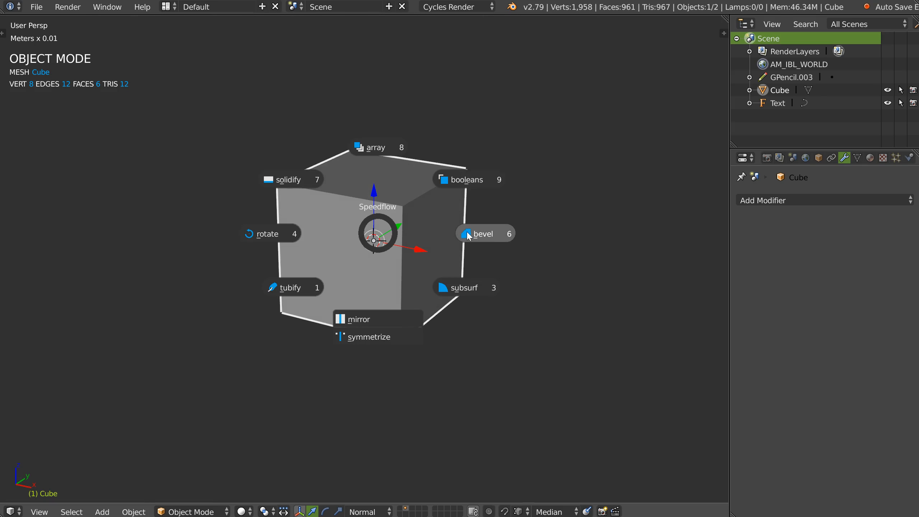
left_click(483, 234)
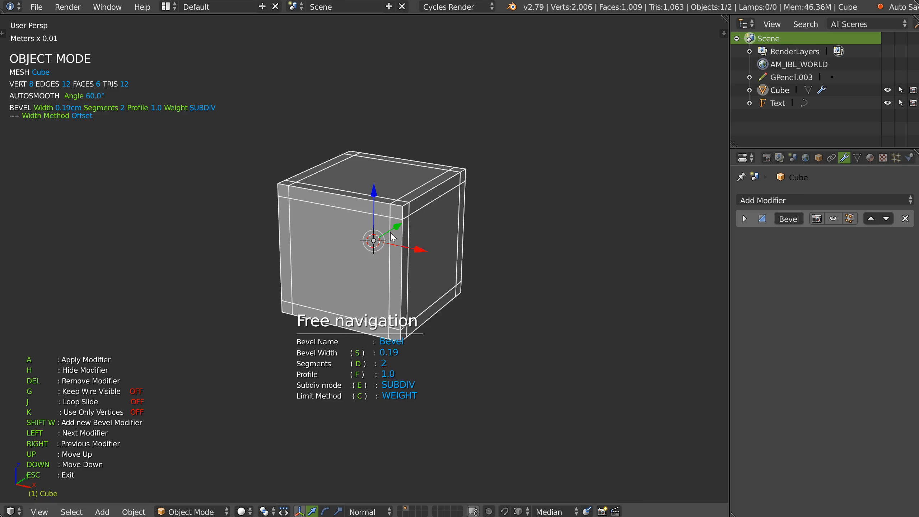
middle_click_drag(393, 237, 395, 229)
scroll(348, 284, "up", 2)
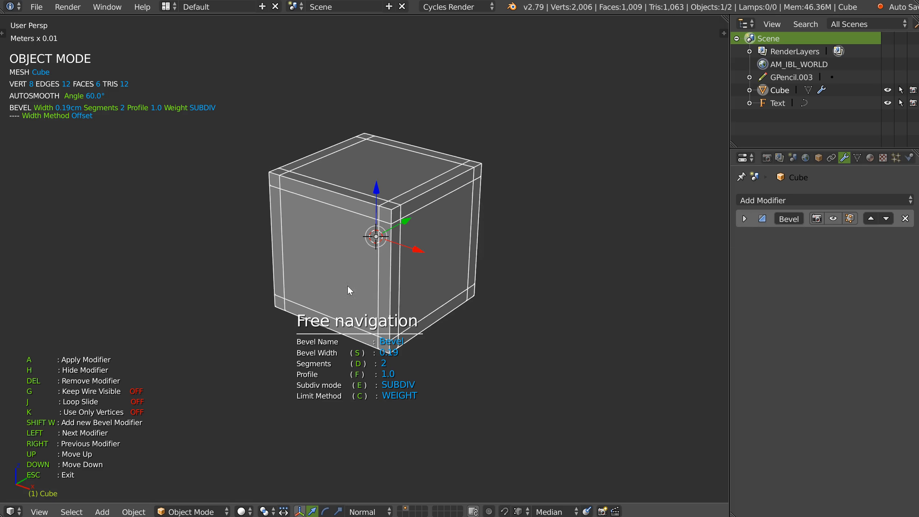
Adjust the cube's bevel to a width of about 0.26 cm, 5 segments and a profile of about 0.61
key("s")
left_click(457, 303)
key("d")
left_click(468, 301)
key("f")
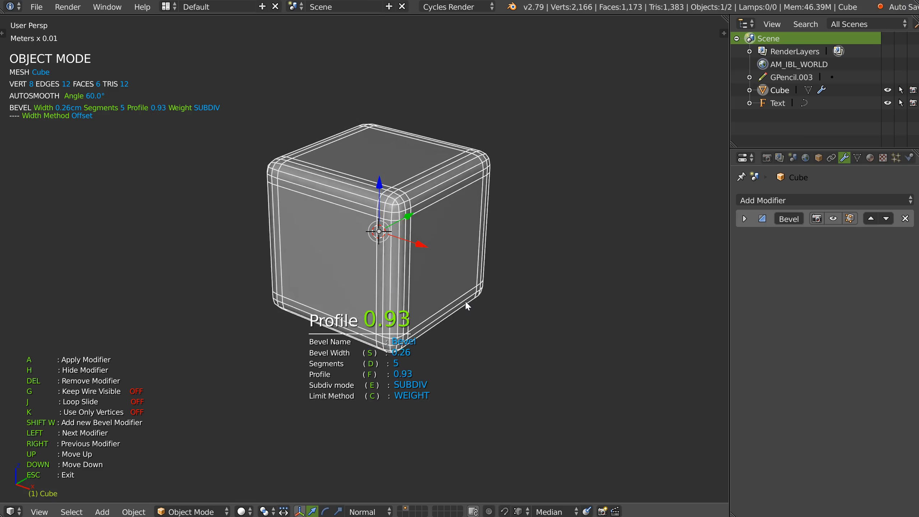
left_click(468, 293)
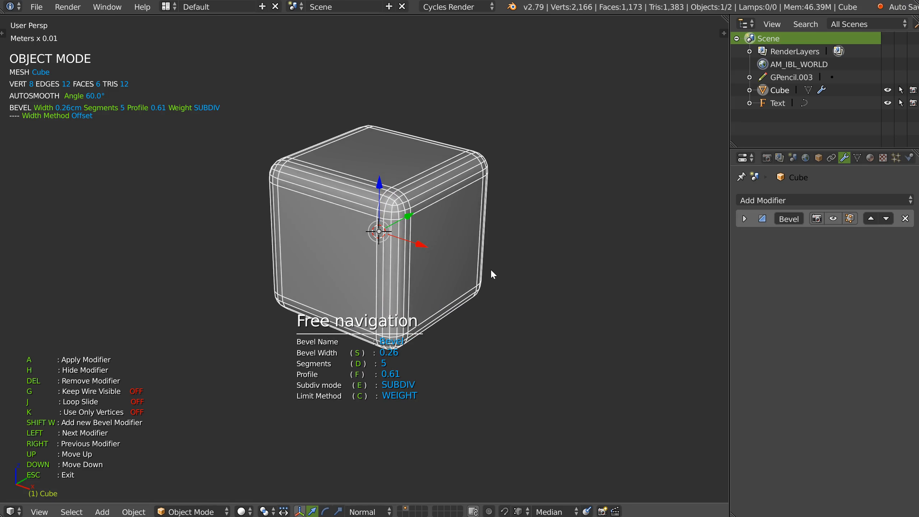
key("Escape")
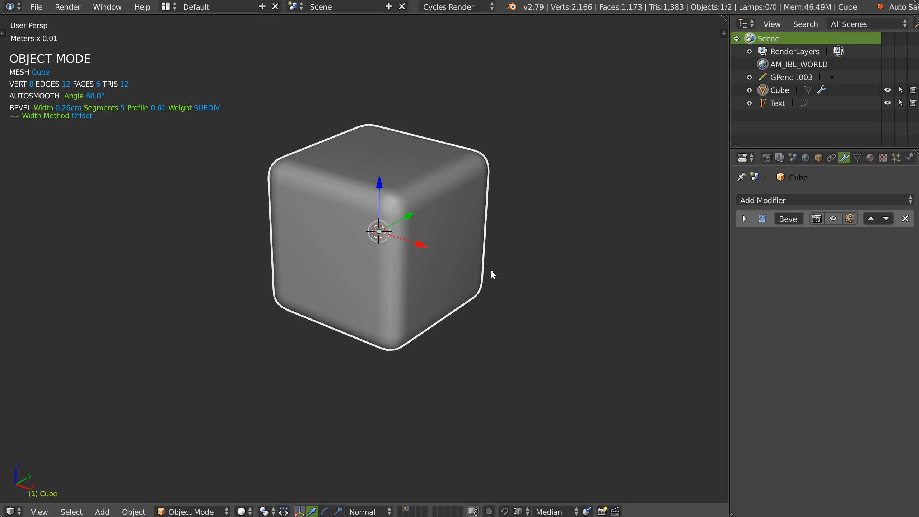
Reopen the cube's Speedflow bevel and enter an exact profile value of 0.3
key("space")
left_click(474, 279)
left_click(453, 204)
type("file -")
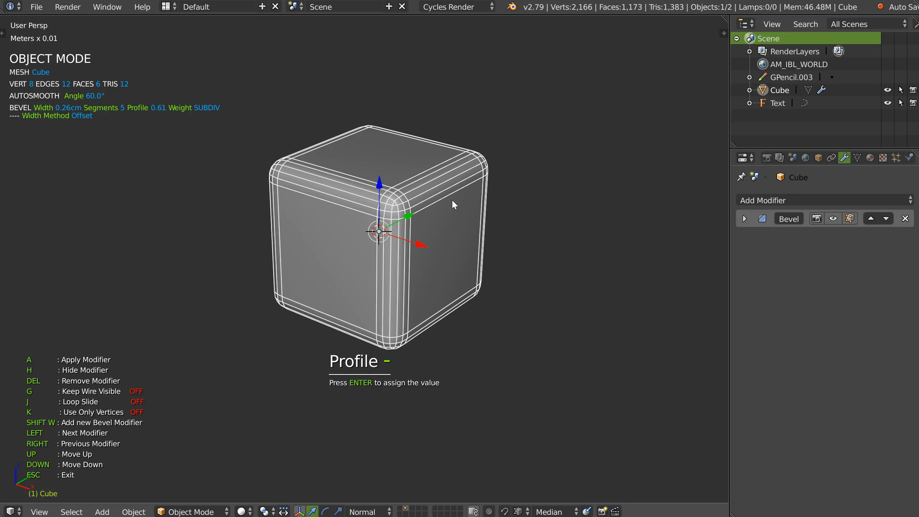
key("BackSpace")
type(".3")
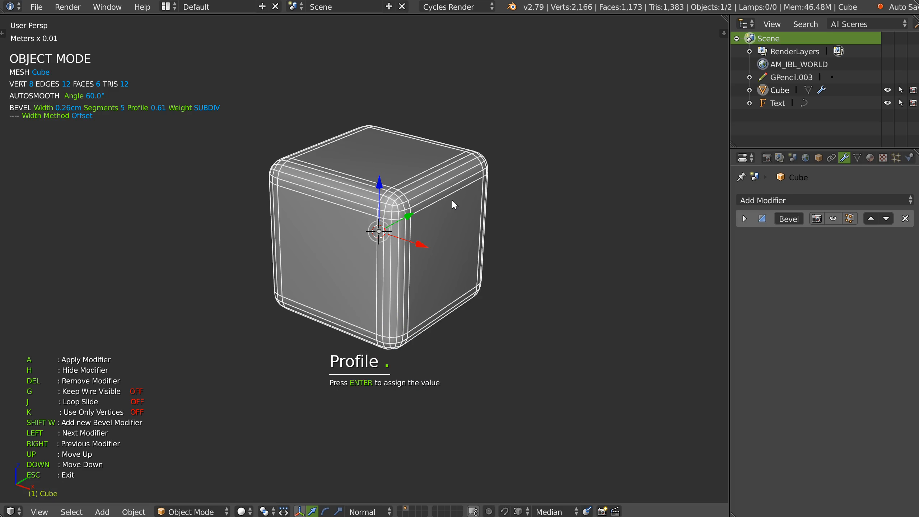
key("Return")
Try a bevel profile of 1, set it to 0.5, and finish the bevel adjustment
middle_click_drag(452, 199, 378, 213)
type("f1")
key("Return")
type("f.5")
key("Return")
middle_click_drag(389, 256, 472, 244)
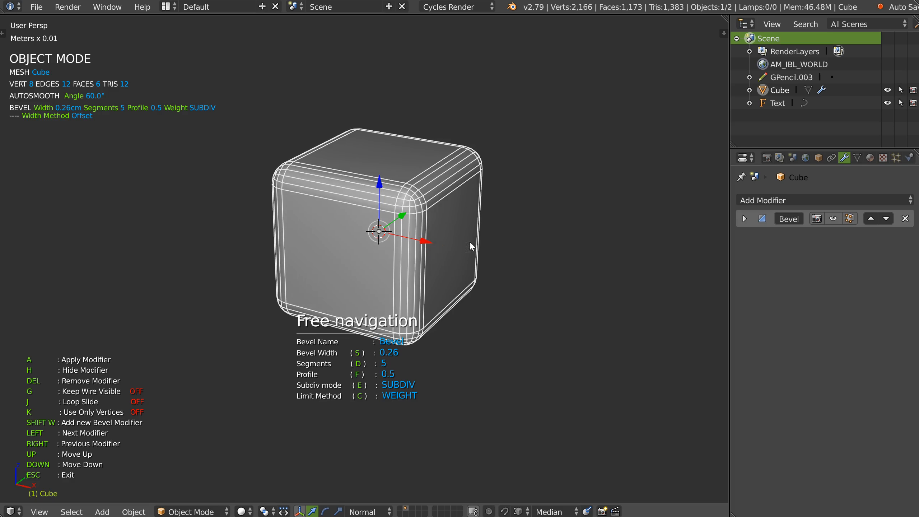
key("Escape")
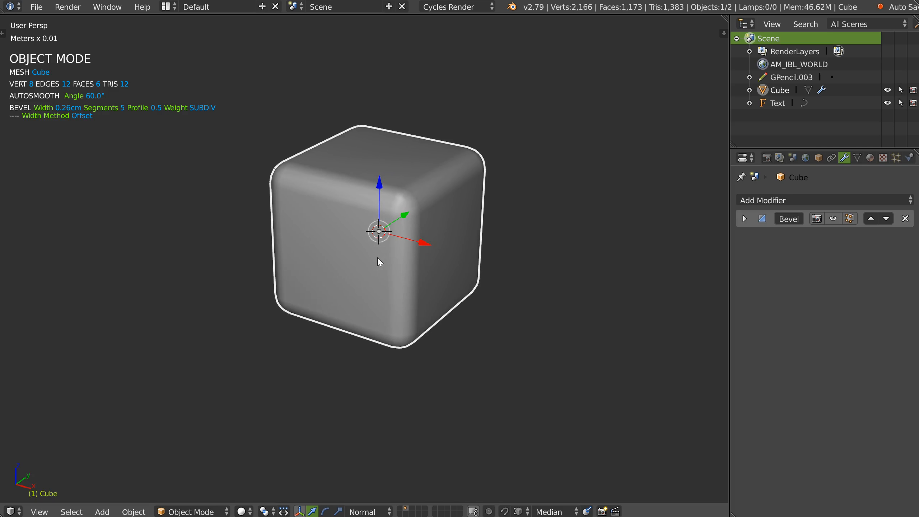
Replace the Speedflow bevel with a standard Bevel modifier whose limit method is Weight
key("Delete")
key("ctrl+z")
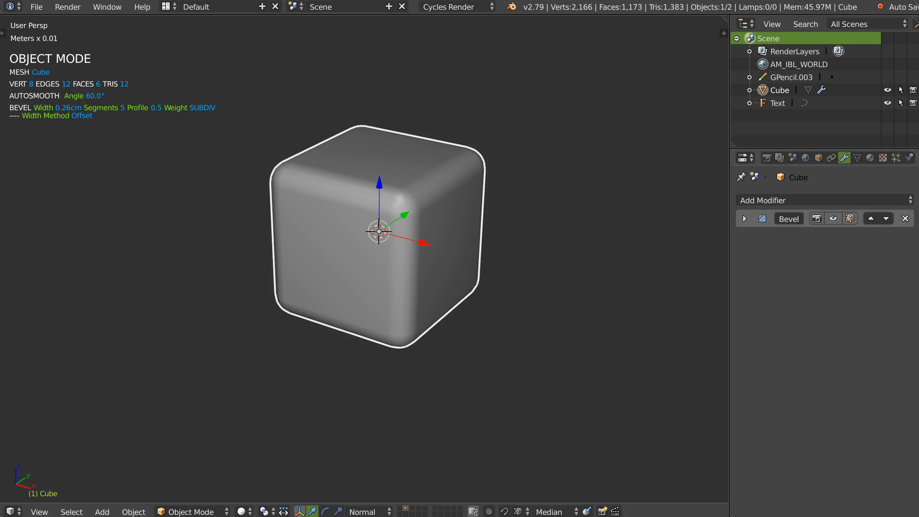
left_click(907, 219)
left_click(830, 205)
left_click(632, 243)
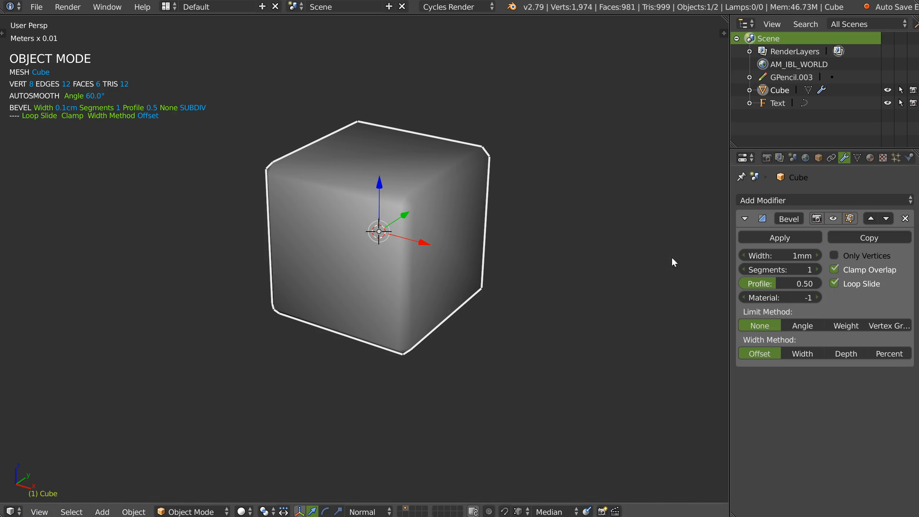
left_click(846, 326)
Enter Edit Mode and check the selected edges' mean bevel weight in the transform properties
key("Tab")
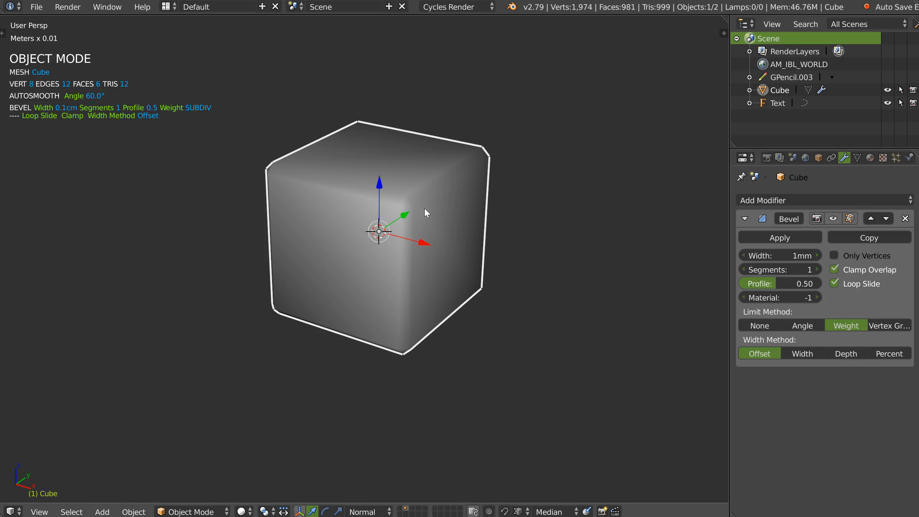
left_click(725, 25)
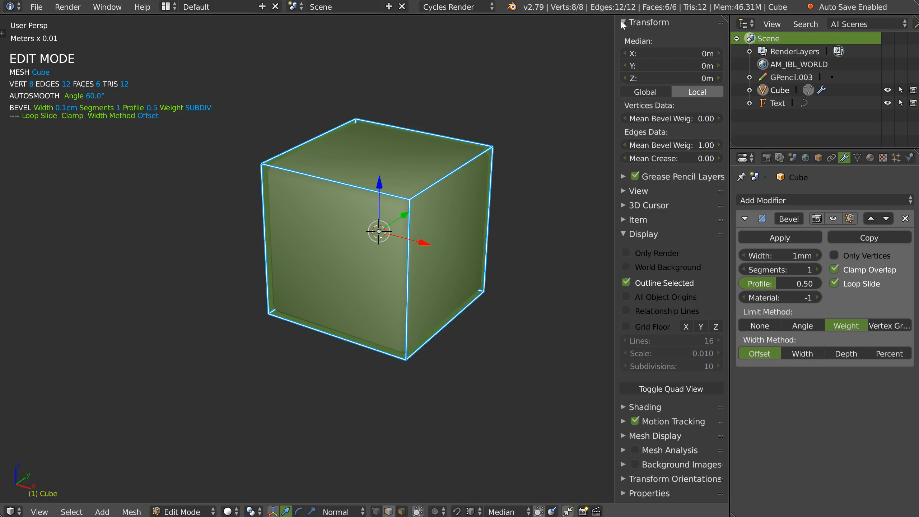
key("n")
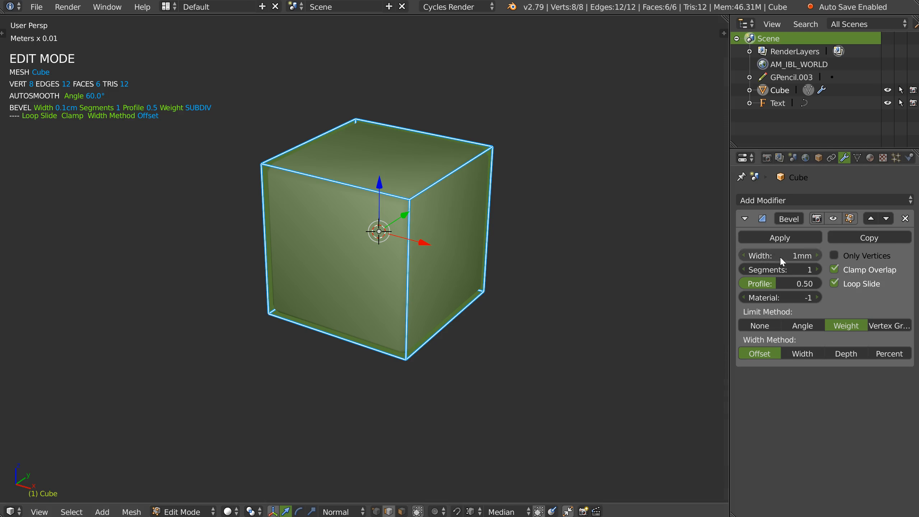
Set the standard Bevel modifier's width to 1.3 mm and segments to 2, and disable Clamp Overlap
left_click(815, 269)
mouse_move(769, 255)
left_mouse_down()
mouse_move(780, 255)
mouse_move(777, 269)
mouse_move(767, 255)
left_mouse_up()
left_click(835, 270)
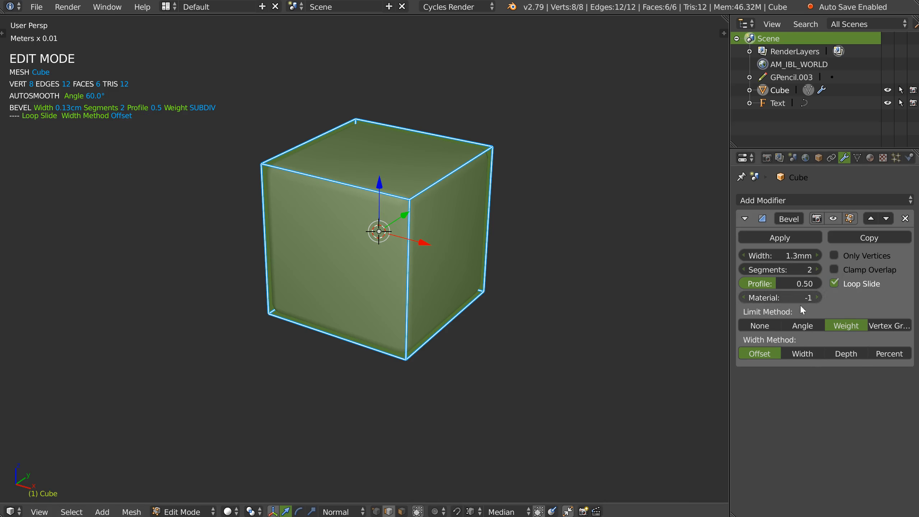
Clear the standard bevel in Object Mode and add a Speedflow bevel with width 0.1 cm, 6 segments and profile 0.65
key("Tab")
left_click(407, 219)
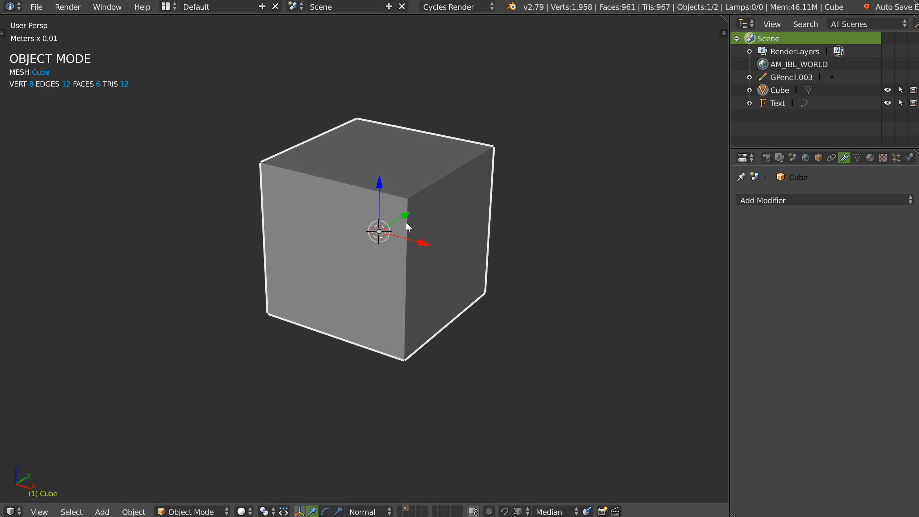
key("space")
left_click(507, 223)
left_click(519, 225)
key("d")
key("s")
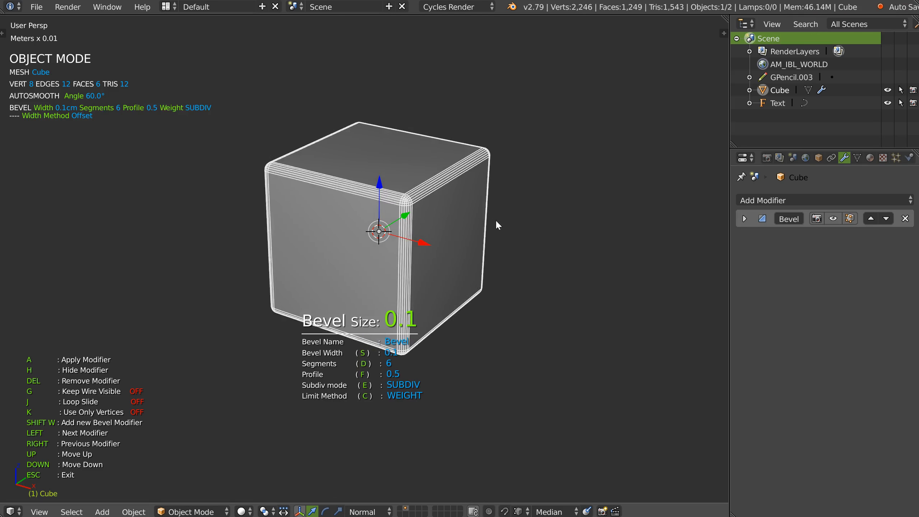
key("f")
left_click(472, 225)
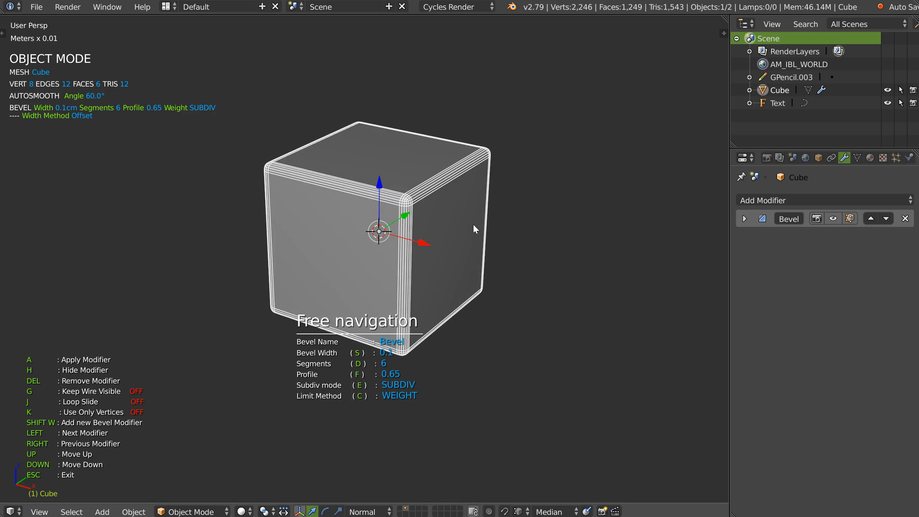
Increase the Speedflow bevel to a width of about 0.31 cm and 9 segments
key("s")
left_click(505, 227)
key("d")
left_click(552, 221)
key("Escape")
middle_click_drag(518, 259, 463, 239)
Add a Speedflow subdivision surface to the bevelled cube with a view level of 2
key("space")
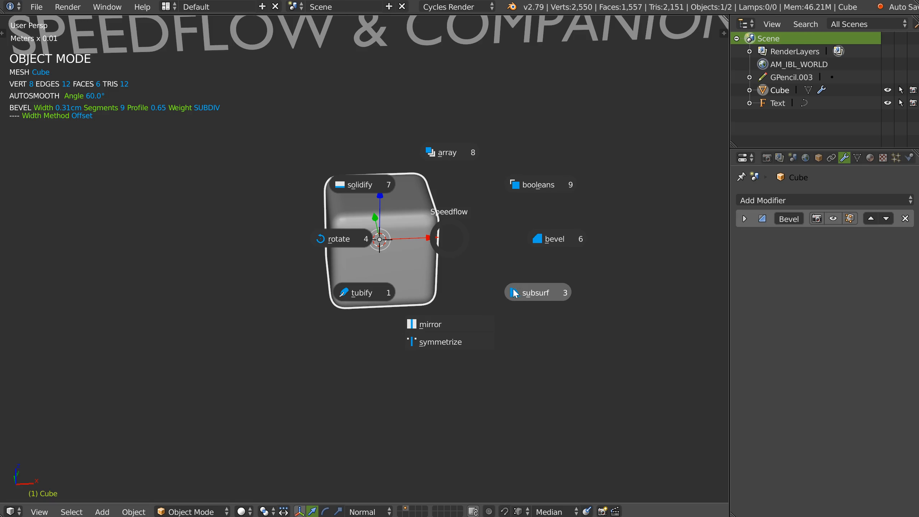
left_click(530, 295)
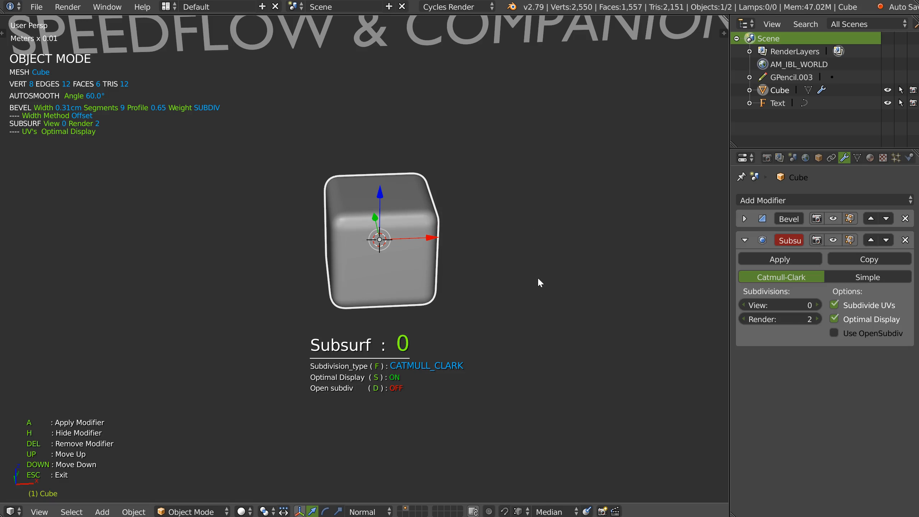
left_click(619, 287)
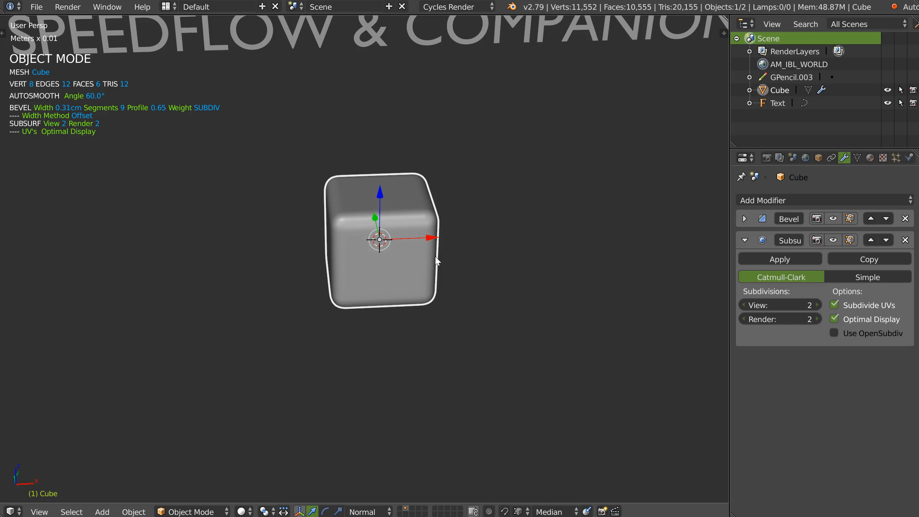
Remove the subdivision surface and bevel modifiers from the cube using Speedflow
key("space")
middle_click_drag(518, 318, 443, 242)
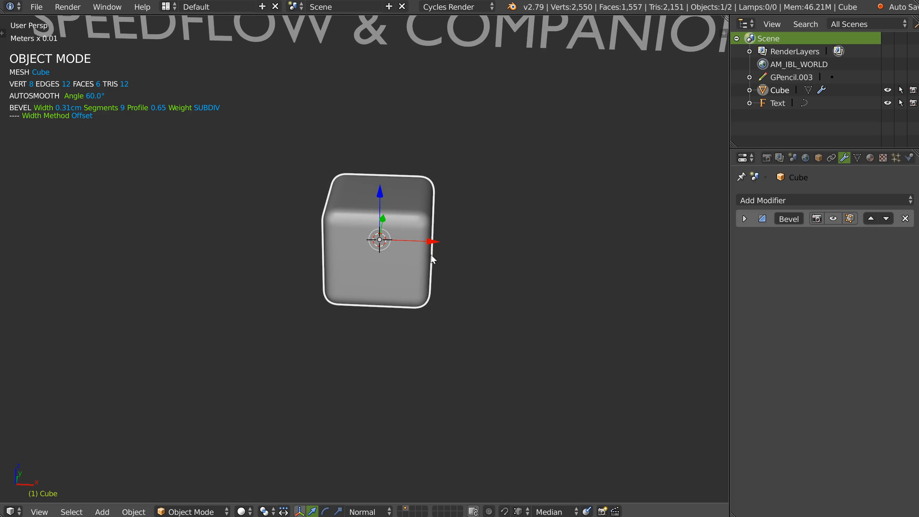
key("space")
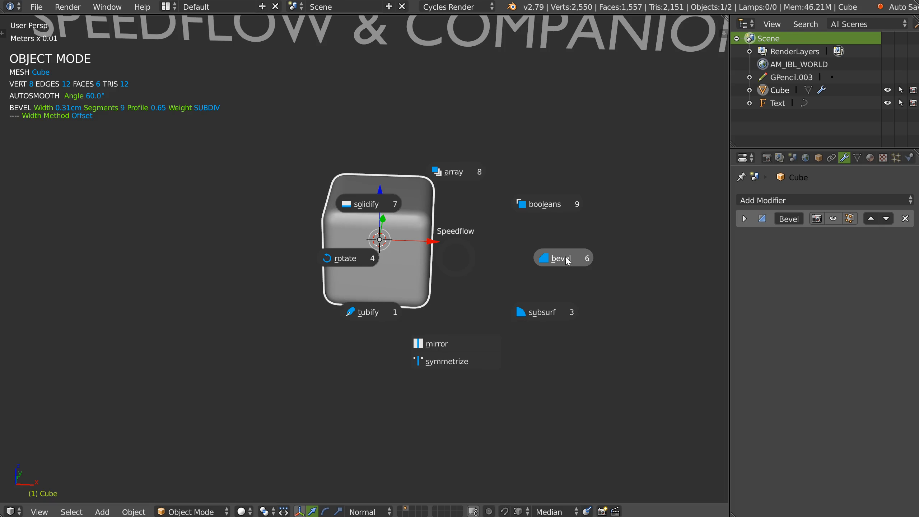
left_click(535, 255)
Add a Speedflow array of 4 cubes along X with a relative offset of about 1.43
key("space")
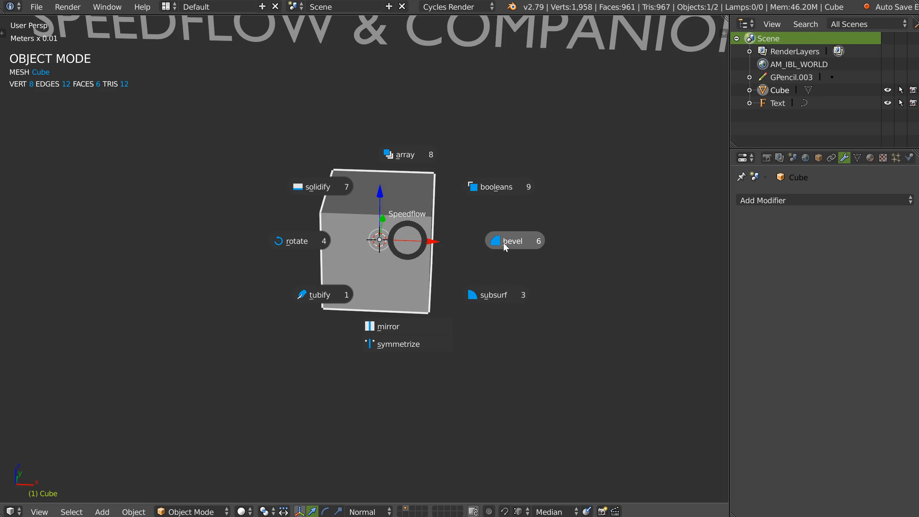
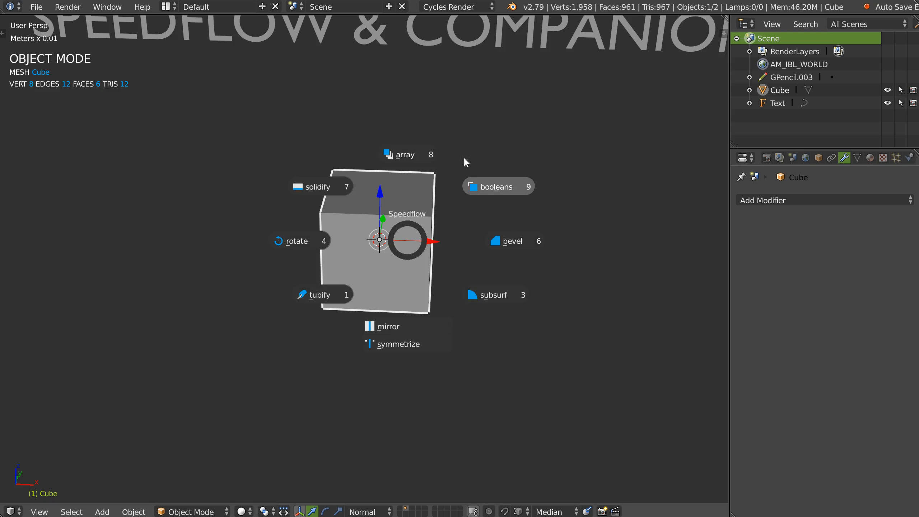
left_click(408, 164)
left_click(472, 196)
scroll(343, 235, "down", 3)
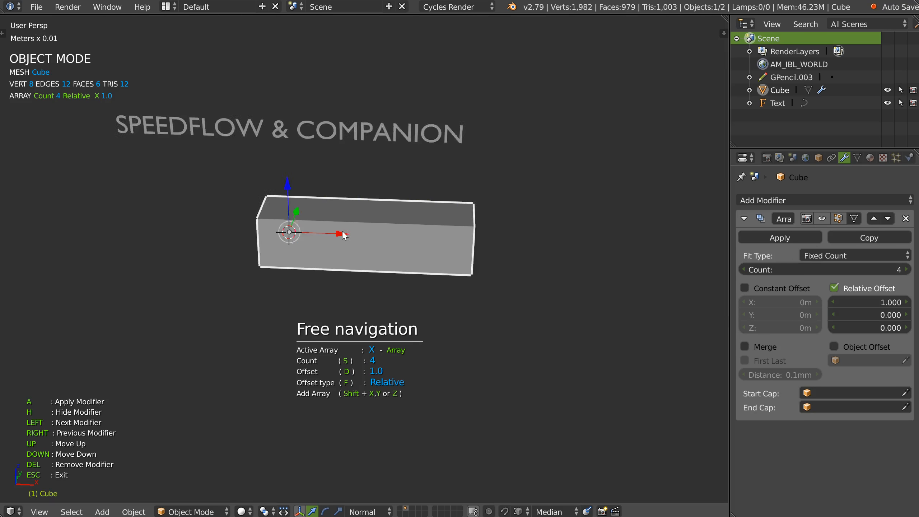
middle_click_drag(343, 235, 384, 326)
key("d")
left_click(349, 290)
Add Speedflow arrays along Y and Z, each with a count of 4 and a relative offset of 1.43
middle_click_drag(349, 291, 350, 259)
key("shift+y")
key("shift+z")
scroll(454, 174, "down", 5)
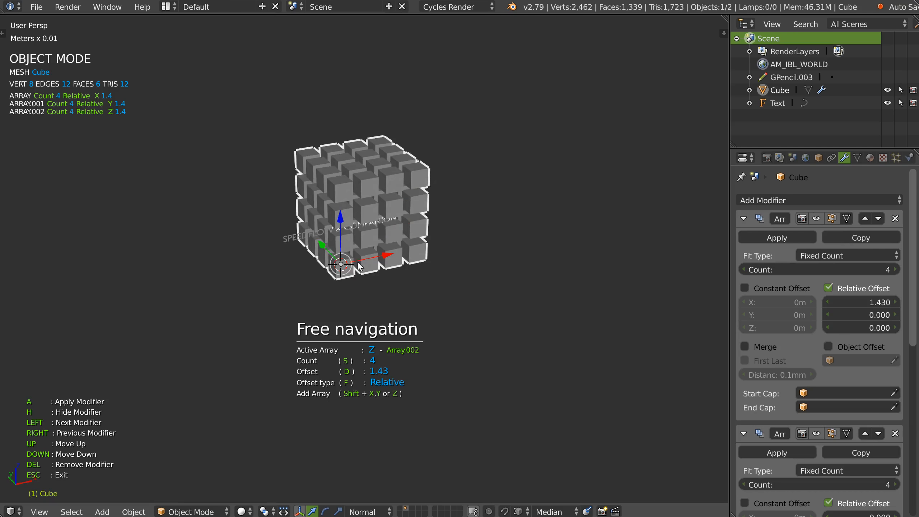
Try a second Speedflow array along X with a count of 4 and an offset of about 1.47, and remove it
key("shift+x")
middle_click_drag(472, 211, 437, 224, "shift")
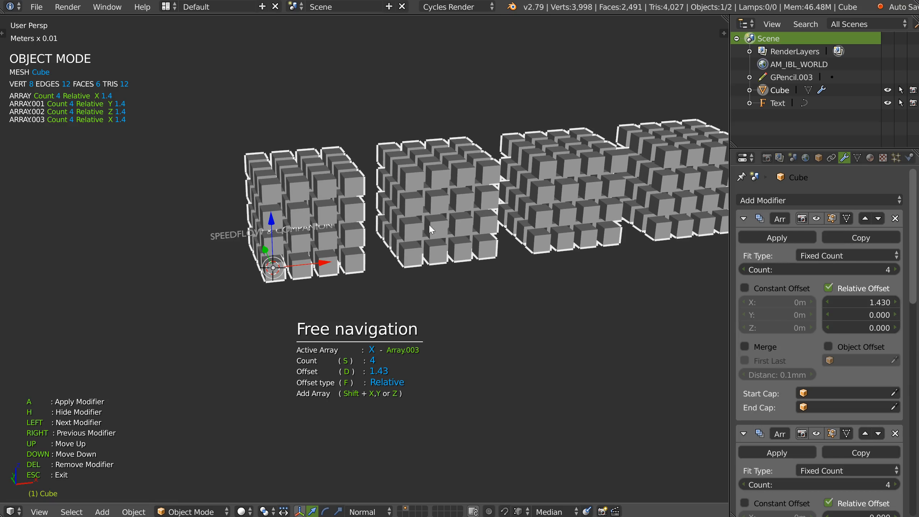
key("d")
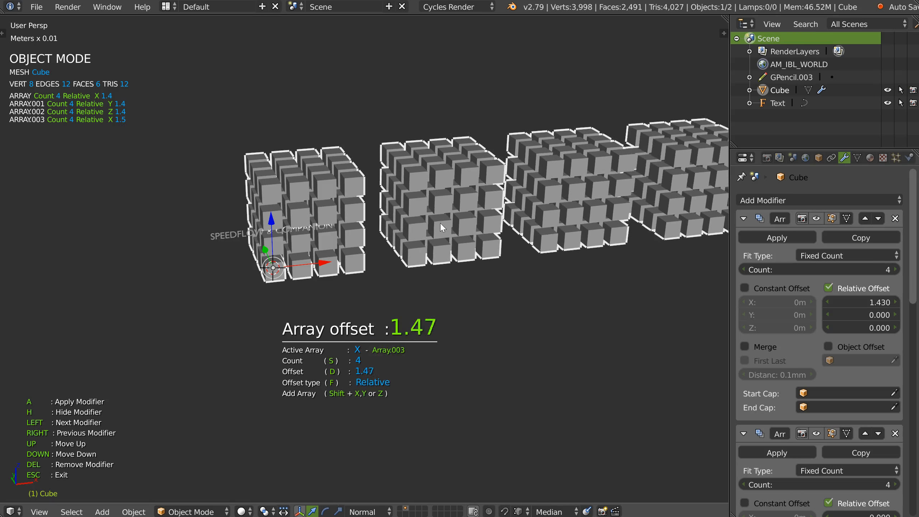
left_click(447, 227)
key("Delete")
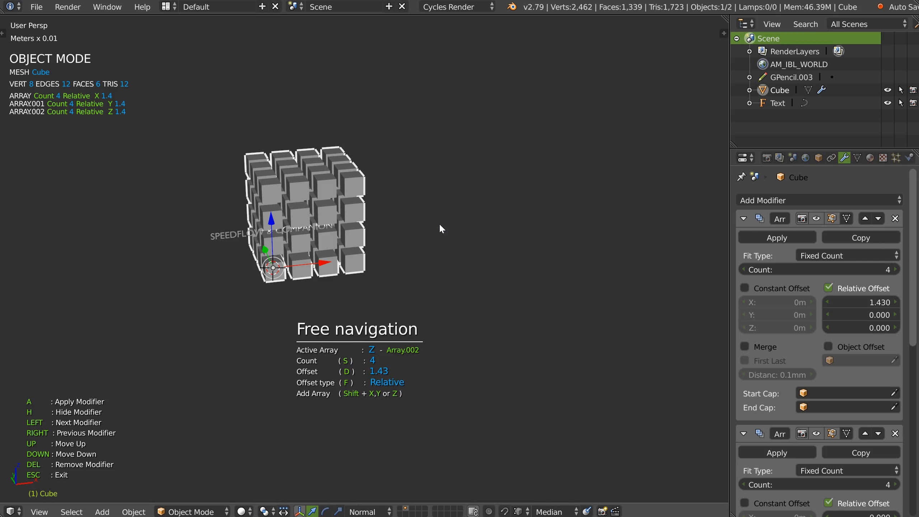
Increase the relative offset of the cube's Z array to 1.71
scroll(384, 239, "up", 2)
middle_click_drag(384, 239, 381, 239, "shift")
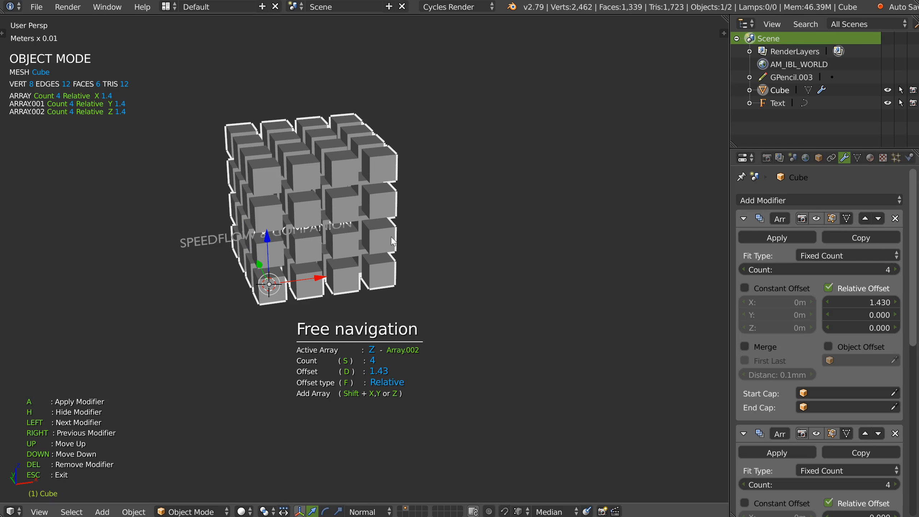
key("d")
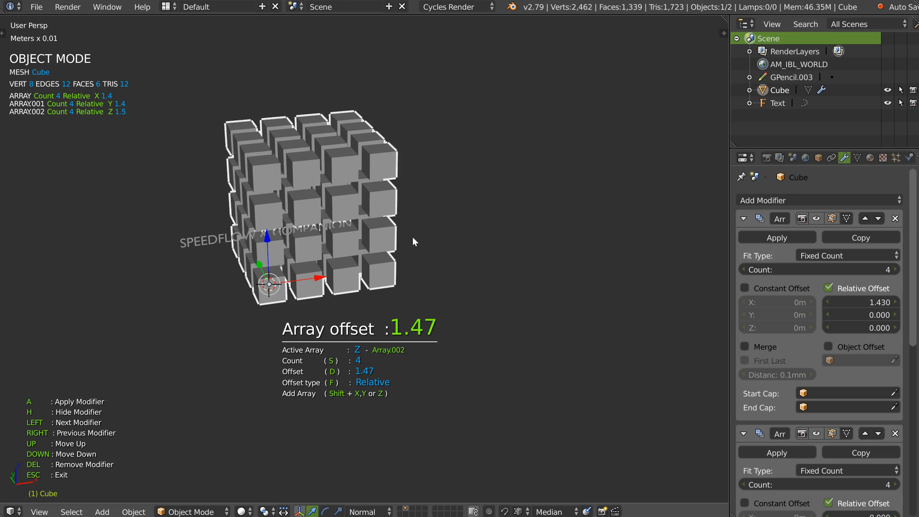
left_click(426, 241)
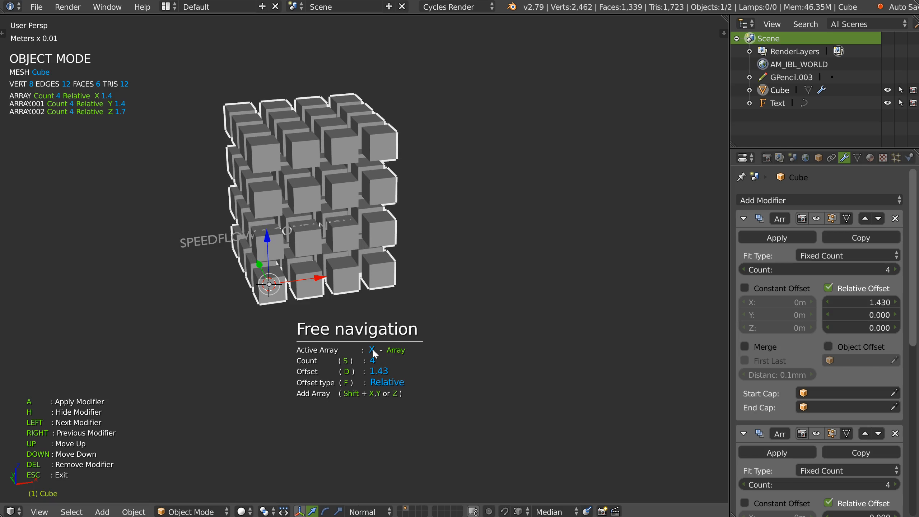
Set the cube's X array to a relative offset of 2.51 and a count of 5
key("x")
key("d")
left_click(411, 251)
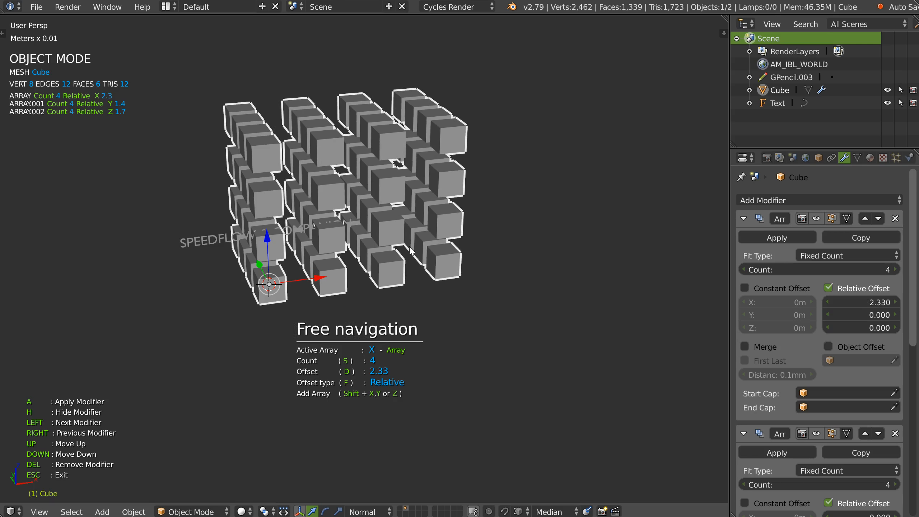
key("d")
key("s")
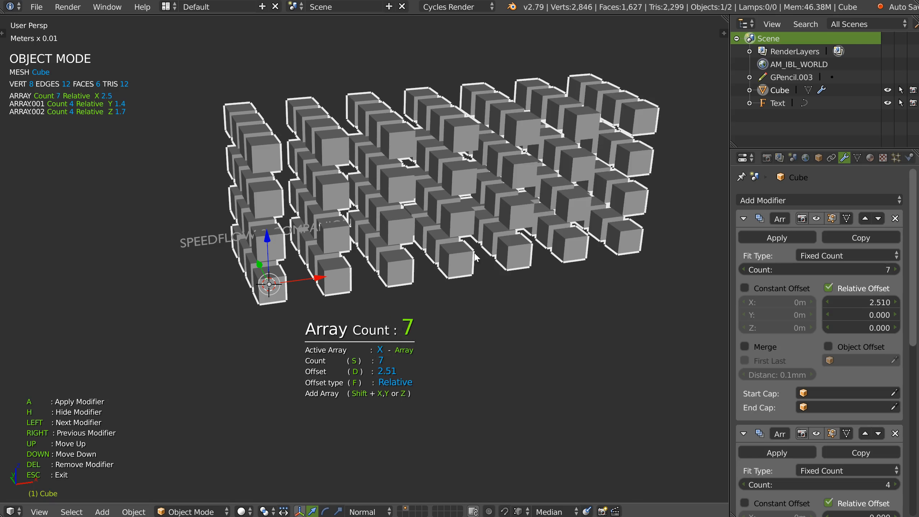
left_click(457, 263)
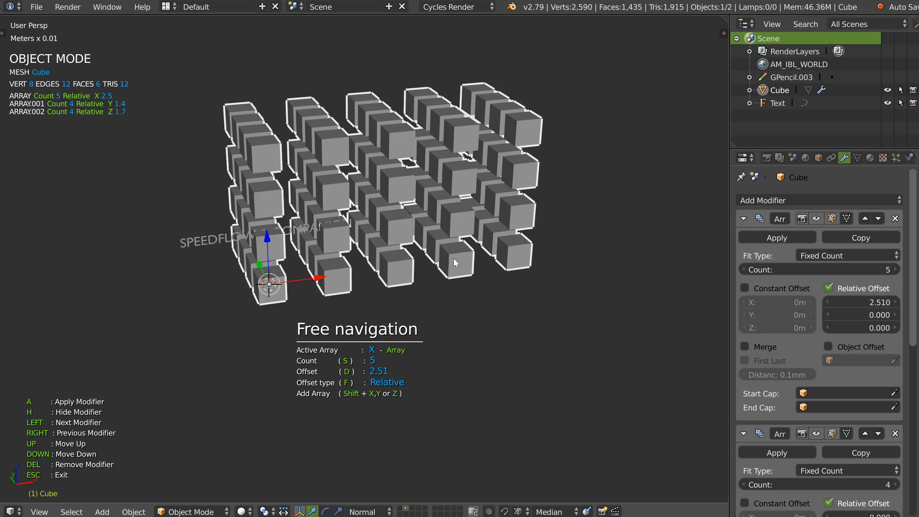
scroll(769, 302, "down", 10)
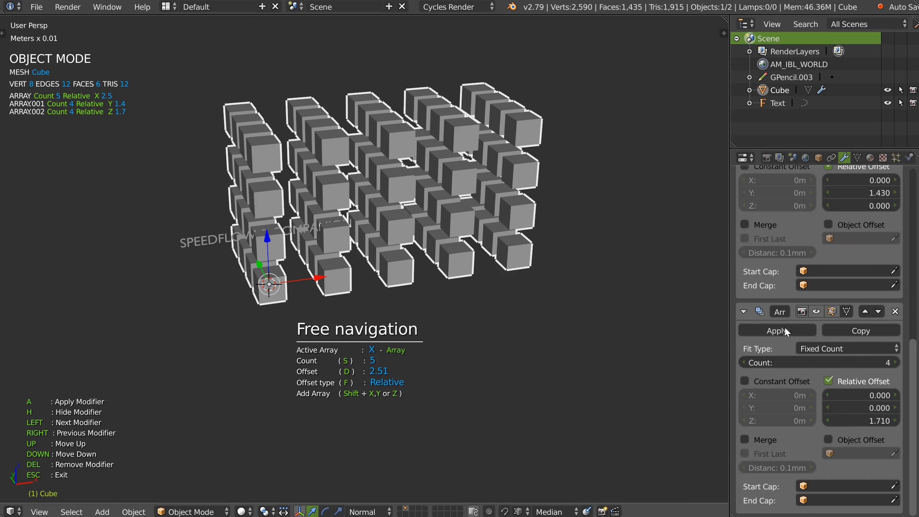
scroll(851, 433, "up", 10)
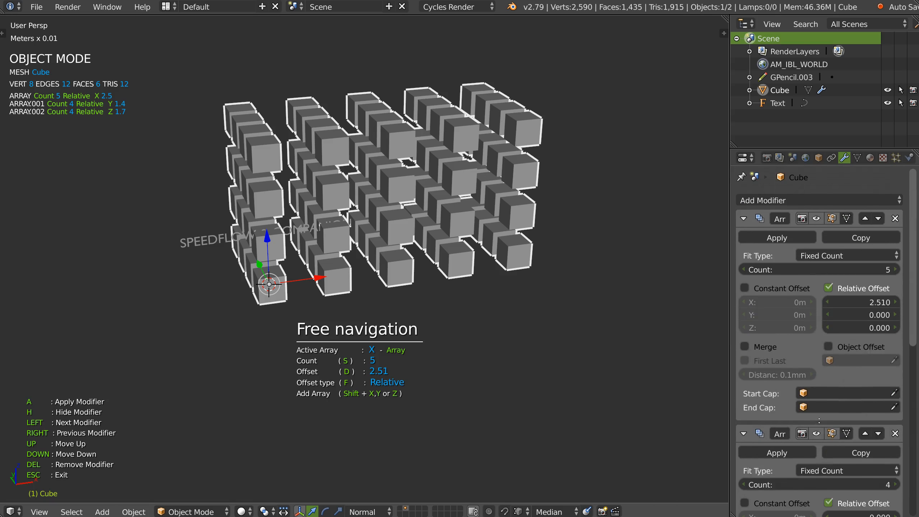
middle_click_drag(383, 199, 400, 205)
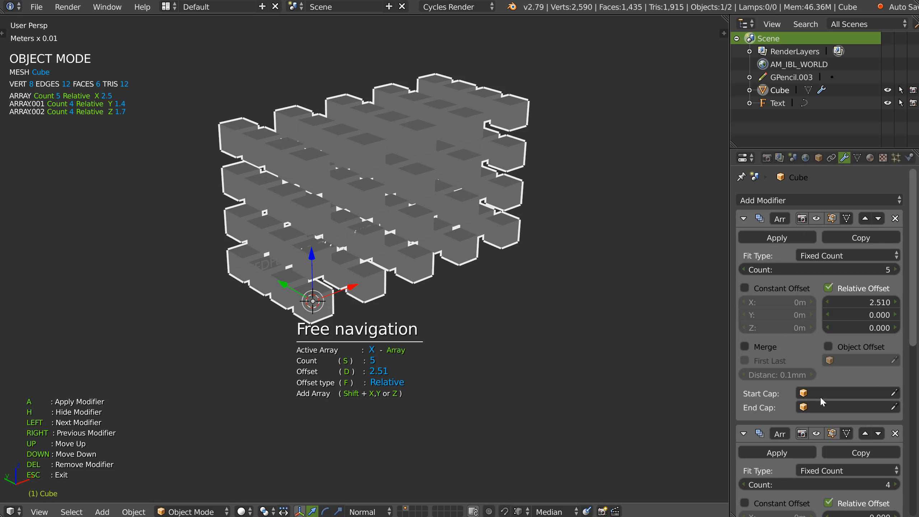
middle_click_drag(320, 264, 354, 260)
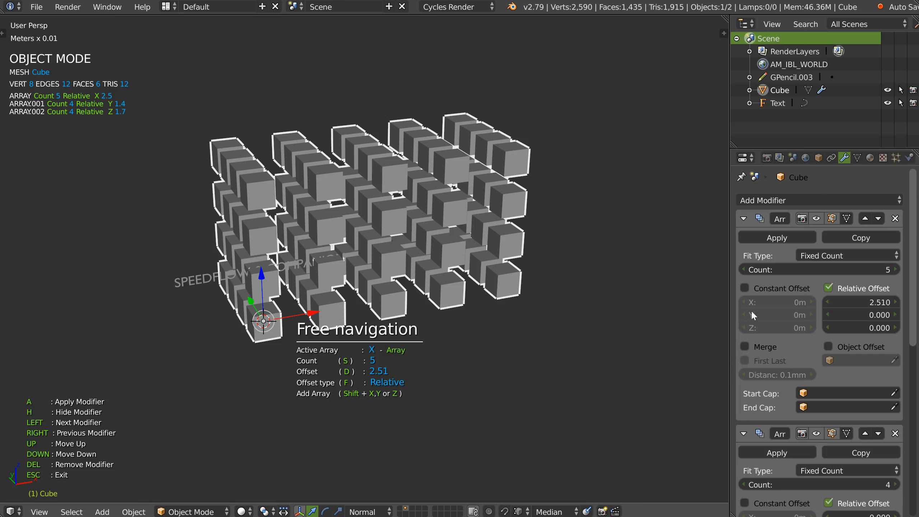
middle_click_drag(362, 241, 332, 253)
key("Escape")
Add a Speedflow bevel about 0.15 cm wide with 9 segments to the arrayed cube
scroll(364, 273, "up", 3)
key("space")
left_click(453, 236)
left_click(463, 241)
middle_click_drag(331, 276, 374, 271)
key("Escape")
middle_click_drag(454, 257, 378, 253)
scroll(402, 270, "down", 3)
Remove the X, Y and Z arrays from the bevelled cube using Speedflow
key("space")
left_click(393, 178)
left_click(379, 250)
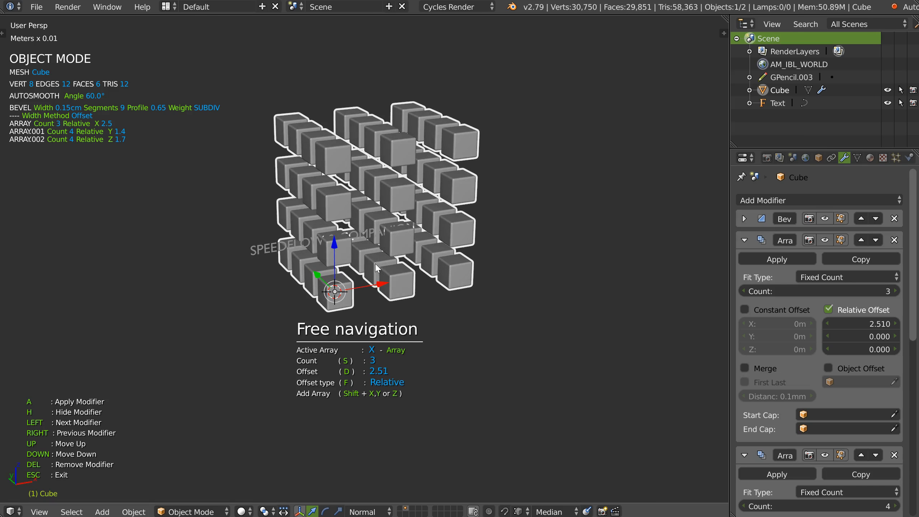
key("Delete")
key("Delete")
key("Delete")
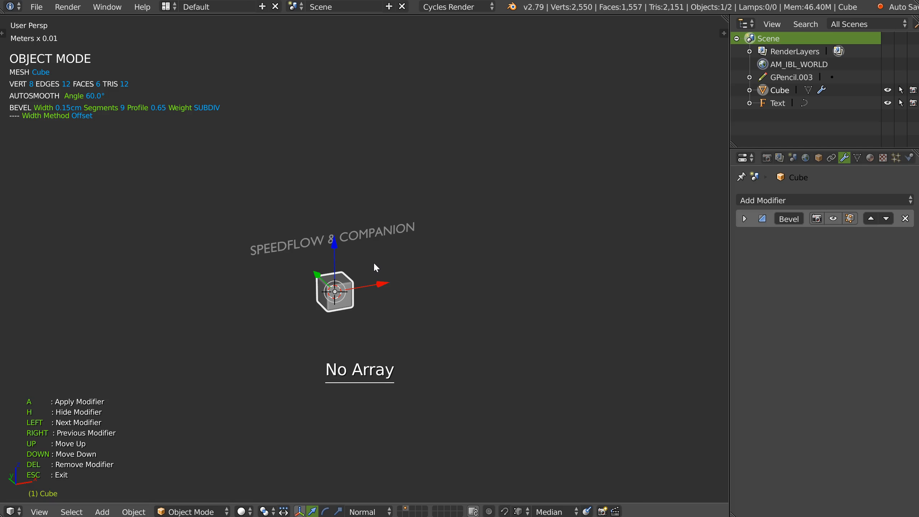
key("Escape")
Add a plane from the RMB pie menu and place it beside the cube at about X -8.79, Y 3.15, Z -1.97 cm
middle_click_drag(374, 263, 342, 309)
scroll(341, 309, "up", 6)
middle_click_drag(398, 245, 428, 247, "shift")
right_click(427, 244)
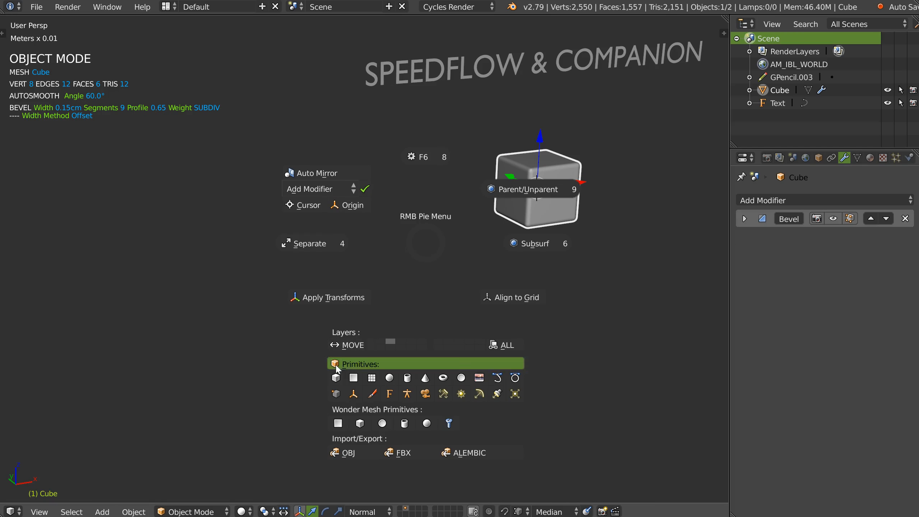
left_click(355, 378)
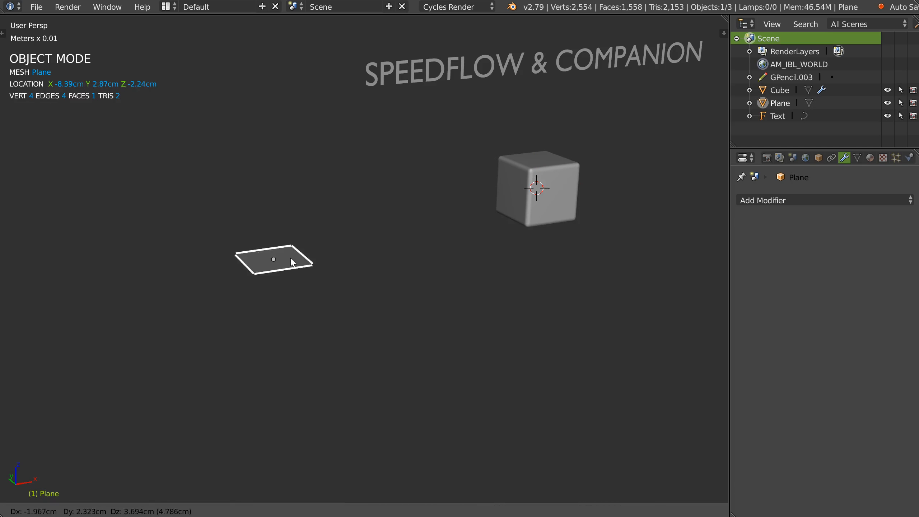
scroll(269, 223, "up", 2)
Extrude the plane's edge nearest the cube upward along Z, and extrude it again along X toward the cube
key("Tab")
left_click(306, 238)
left_click(313, 242)
key("e")
key("z")
left_click(294, 177)
key("e")
key("x")
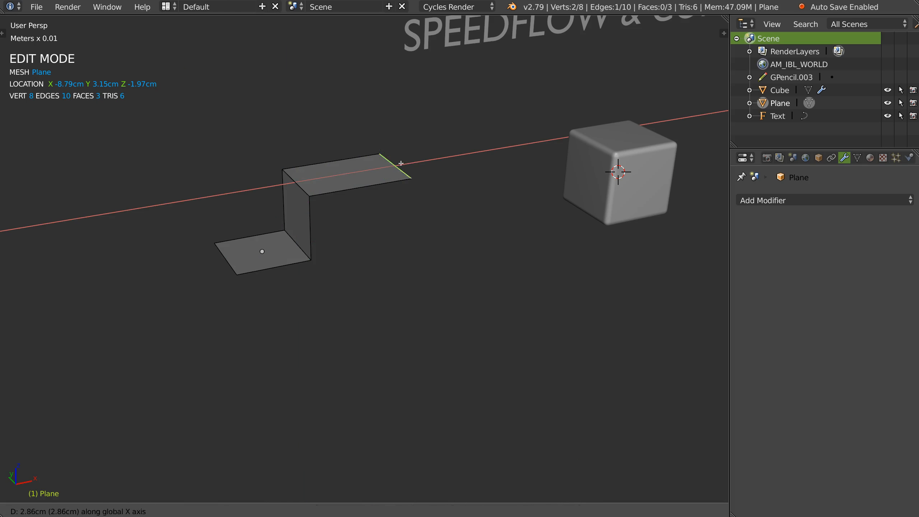
left_click(410, 161)
Extrude the end edge of the raised face down along Z and outward along X to complete the bracket profile
key("e")
key("z")
left_click(420, 204)
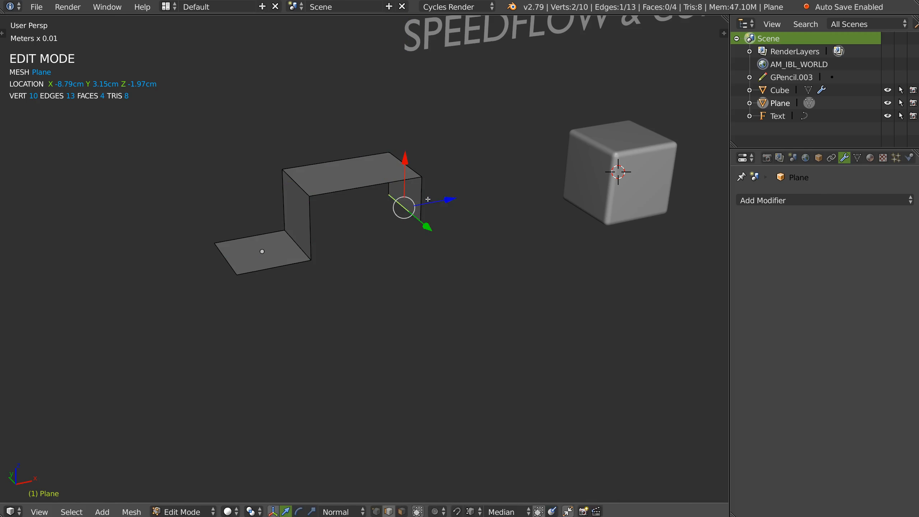
key("e")
key("x")
left_click(409, 205)
Bevel the bracket's four fold edges with a Speedflow bevel 0.67 cm wide with 8 segments
right_click(408, 205)
right_click(405, 165, "shift")
right_click(296, 182, "shift")
right_click(304, 250, "shift")
middle_click_drag(333, 244, 317, 241)
scroll(323, 233, "up", 2)
middle_click_drag(341, 204, 334, 230, "shift")
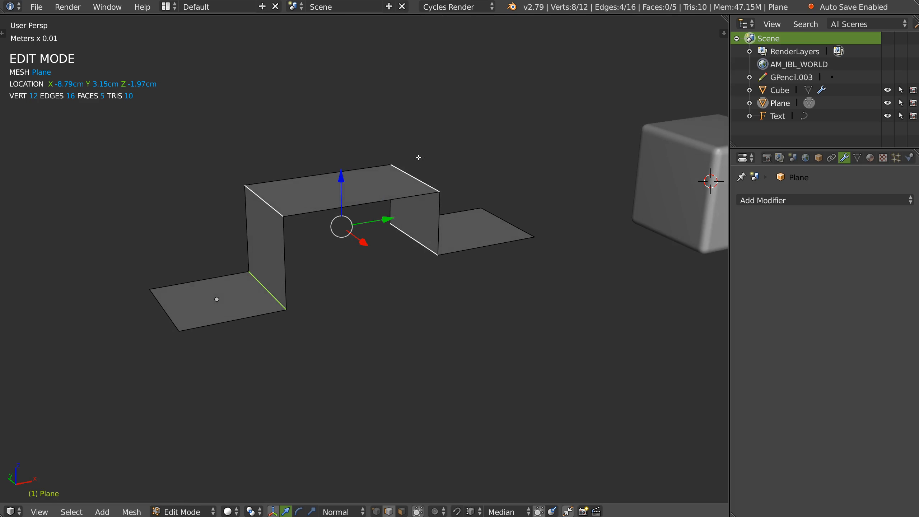
key("space")
left_click(438, 237)
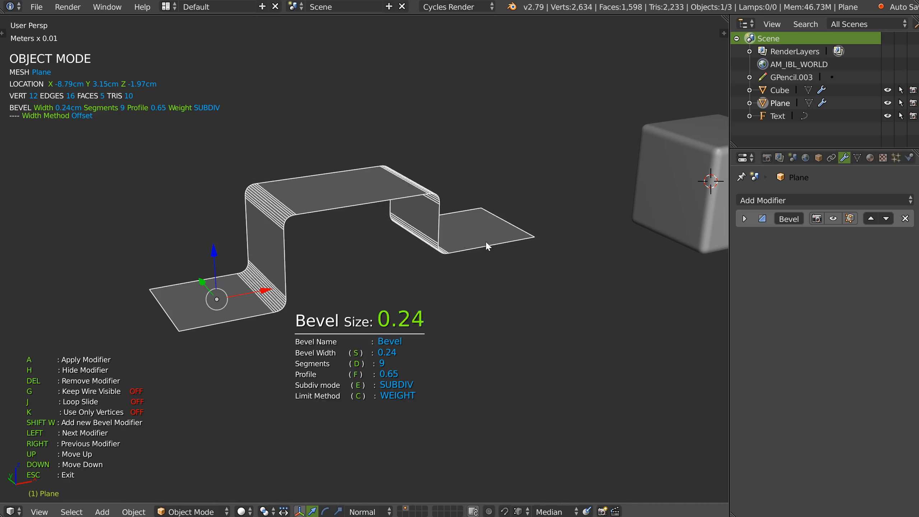
left_click(492, 242)
key("d")
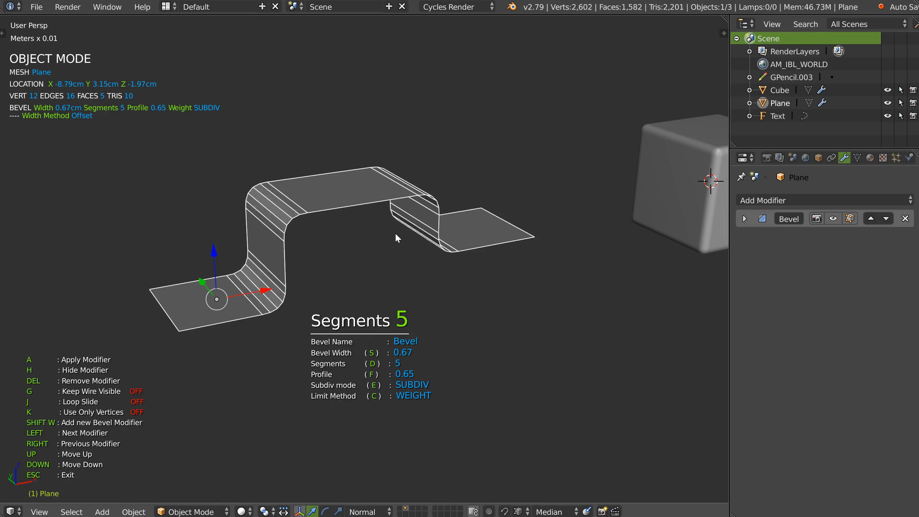
left_click(446, 250)
Add a Speedflow Solidify to the bracket with a thickness of 0.18 cm and an offset of 1.0
key("Tab")
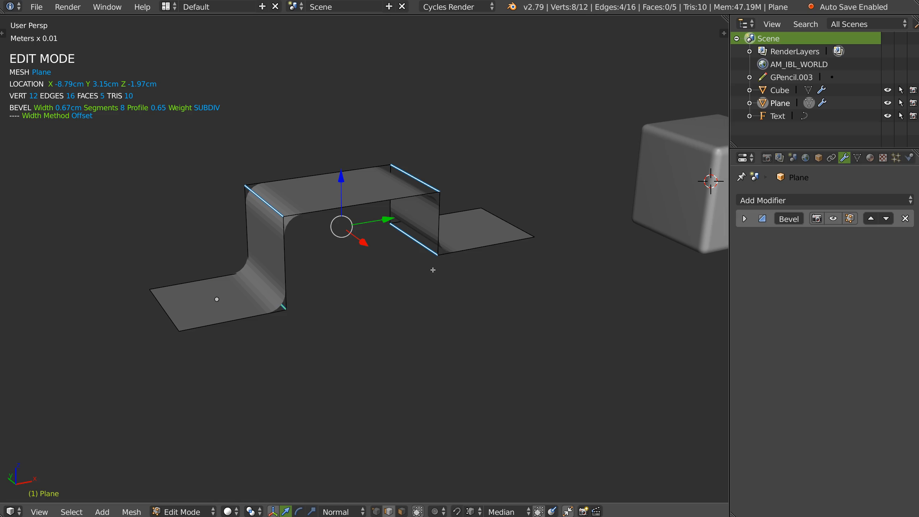
key("space")
left_click(339, 247)
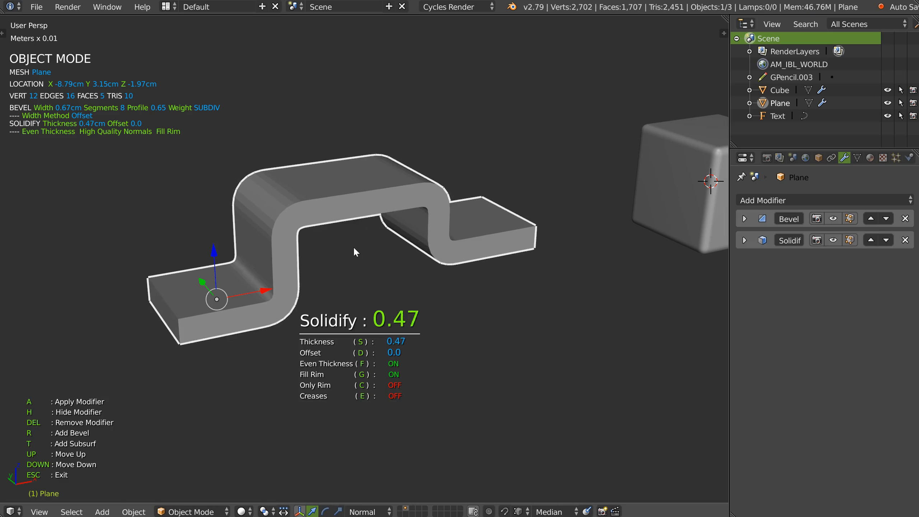
left_click(349, 247)
key("d")
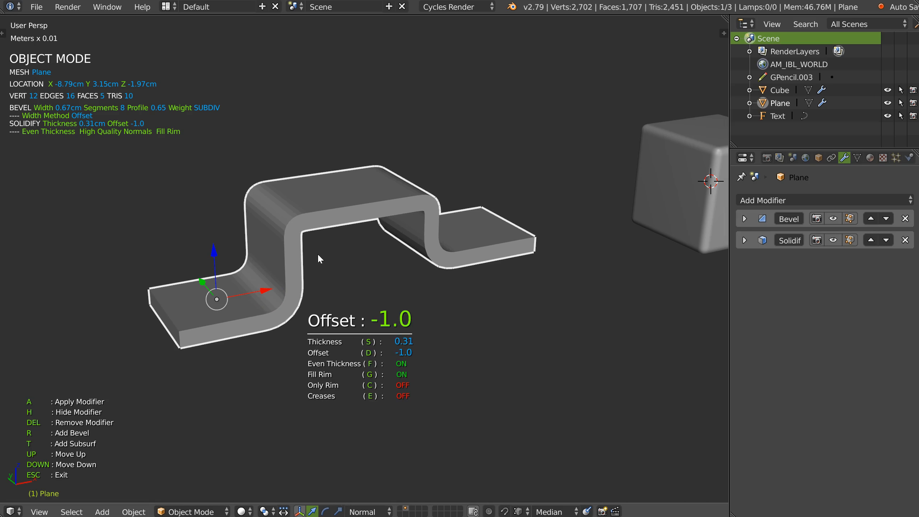
left_click(380, 259)
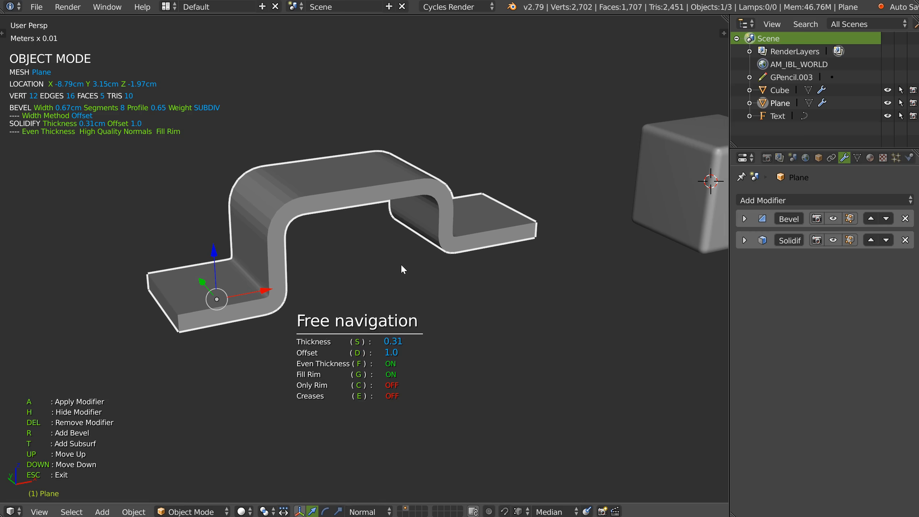
key("s")
left_click(419, 265)
middle_click_drag(368, 269, 365, 231)
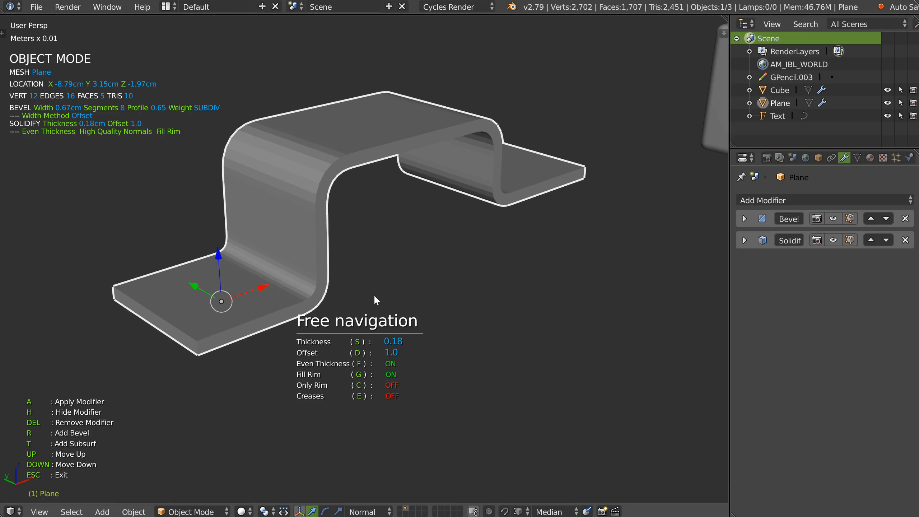
Add a second, angle-limited bevel to the solidified bracket with a width of 0.02 cm and 2 segments
key("r")
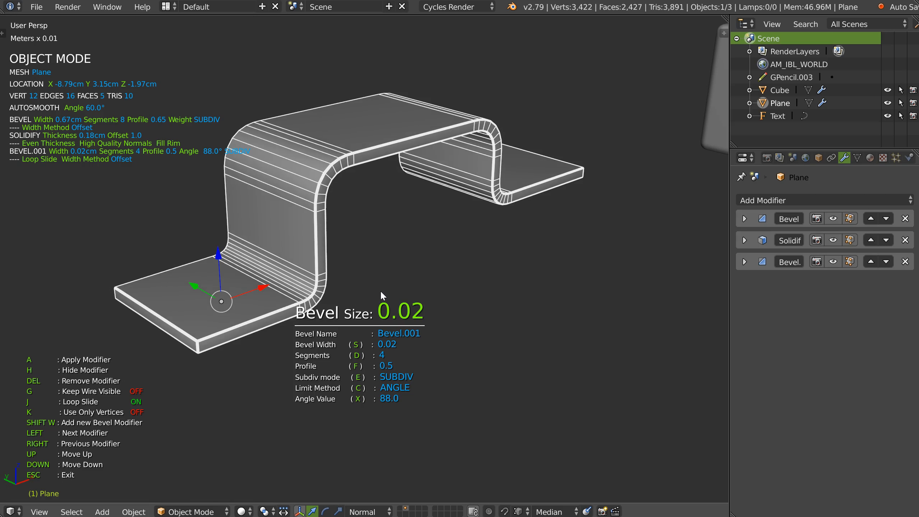
left_click(380, 293)
key("d")
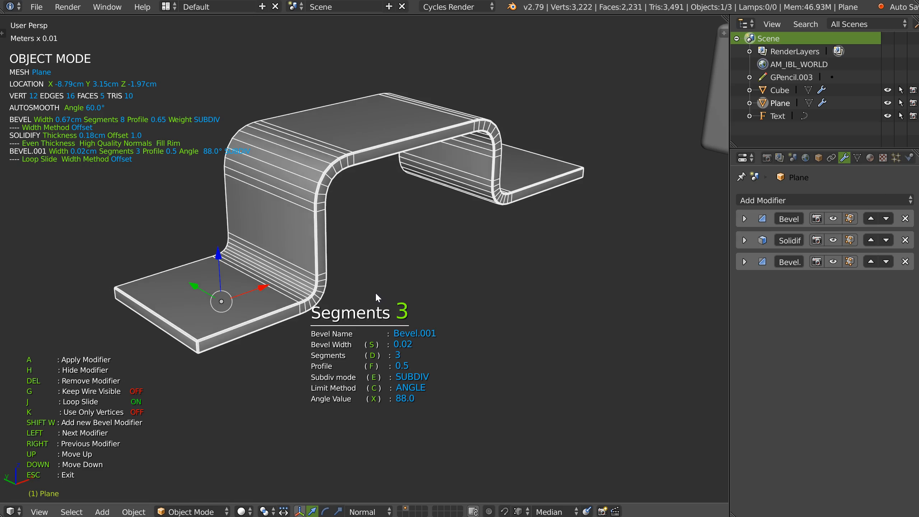
left_click(359, 290)
key("Escape")
Turn on the wireframe overlay for the bracket
middle_click_drag(300, 293, 346, 259, "shift")
scroll(305, 257, "up", 2)
key("shift+z")
left_click(400, 273)
middle_click_drag(400, 271, 384, 216)
Hide all the bracket's modifiers with Speedflow Companion and show them again
key("space")
key("space")
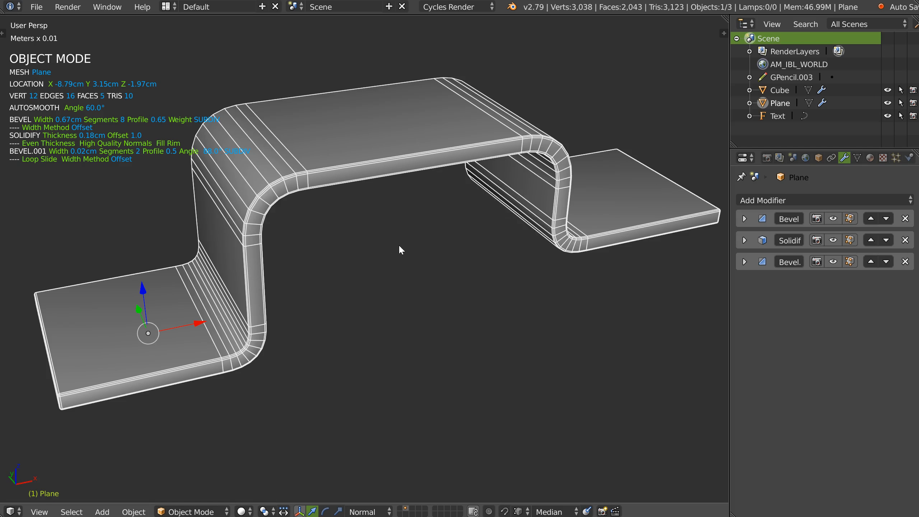
key("space")
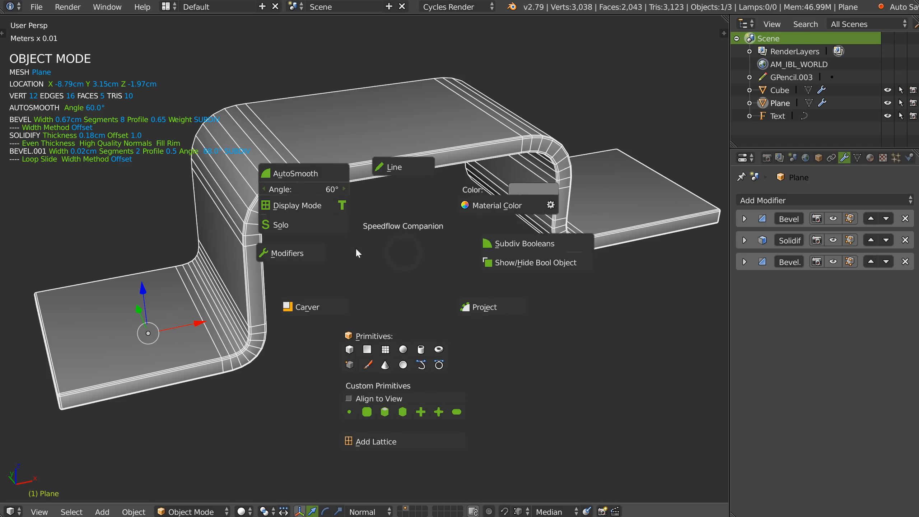
left_click(298, 254)
middle_click_drag(293, 257, 189, 309)
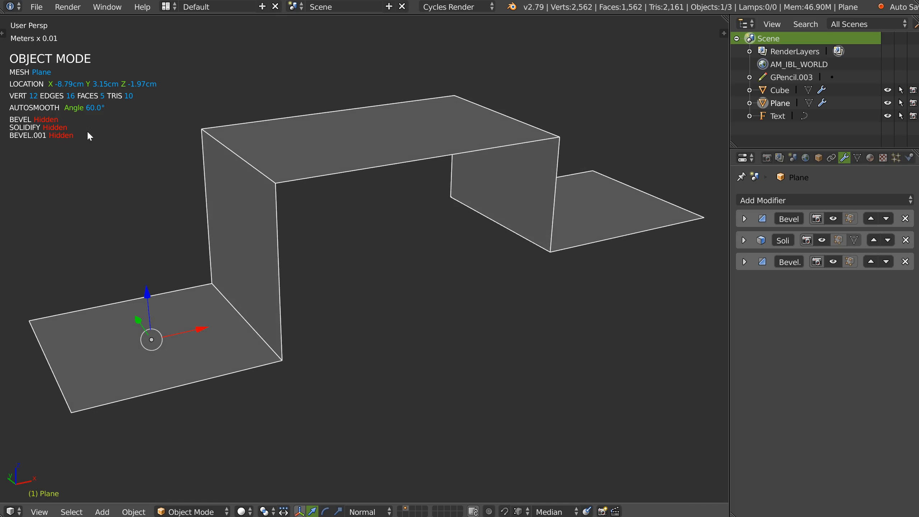
middle_click_drag(407, 245, 376, 218)
key("space")
left_click(269, 232)
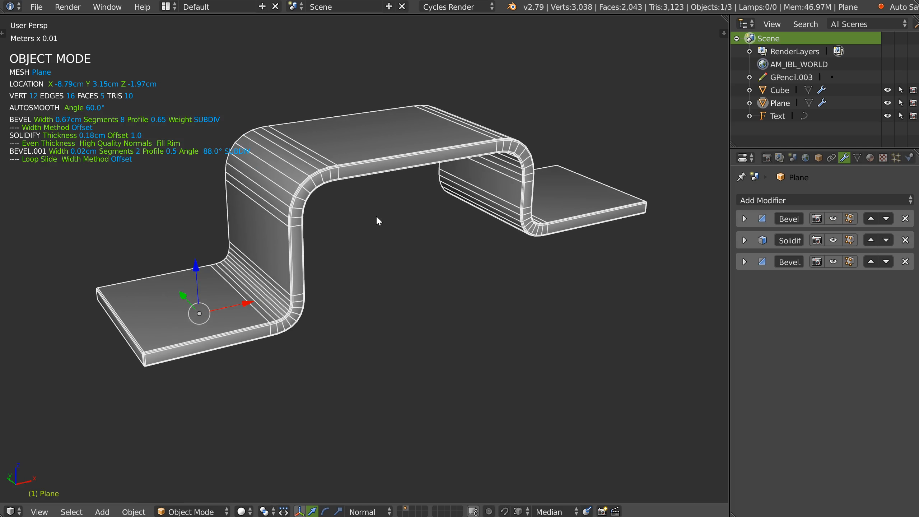
Hide the bracket's Solidify modifier with Speedflow and show it again
key("space")
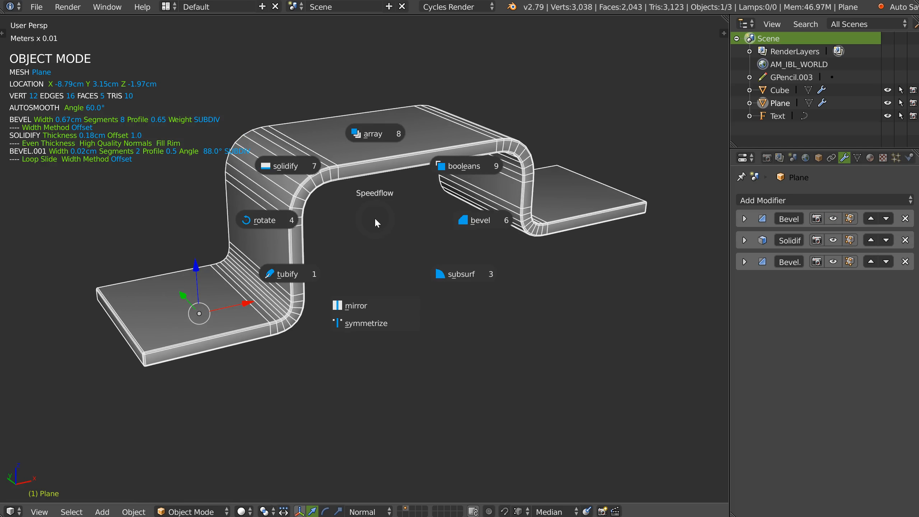
left_click(290, 168)
key("space")
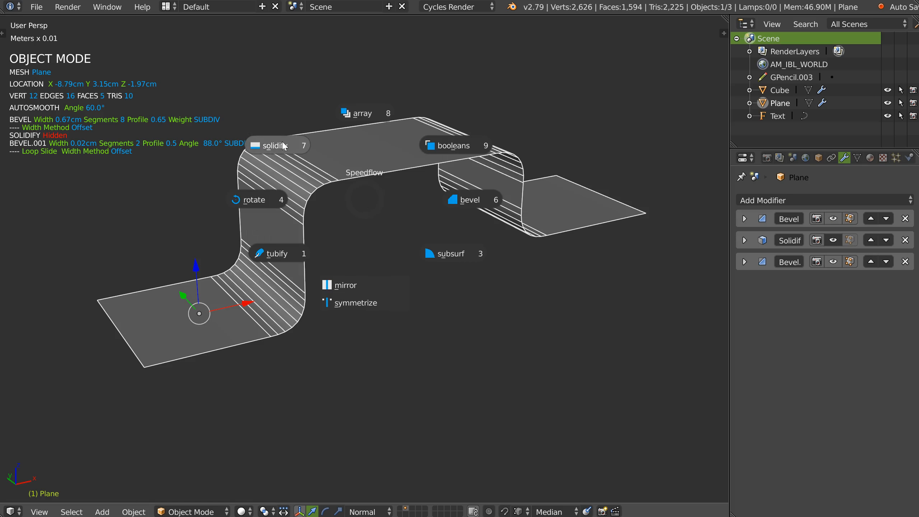
left_click(330, 185)
Hide both of the bracket's bevel modifiers with Speedflow and show them again
key("space")
left_click(475, 191)
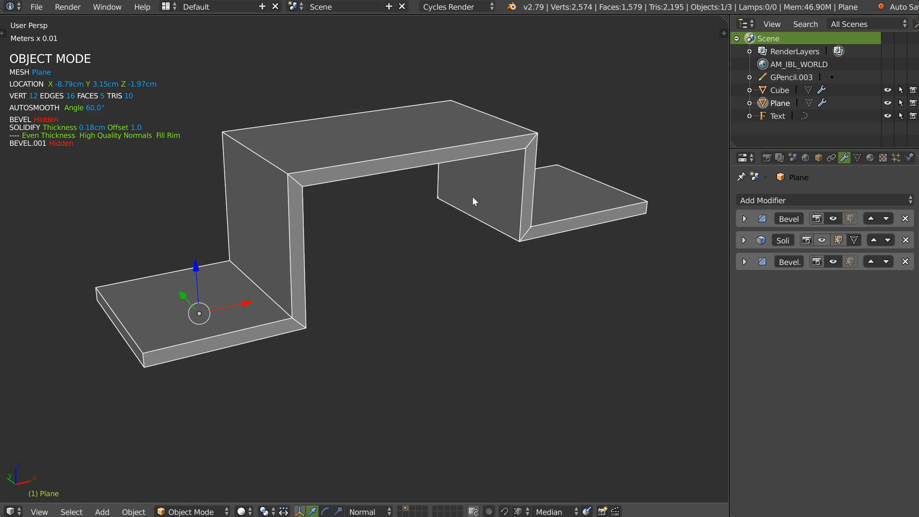
key("shift+space")
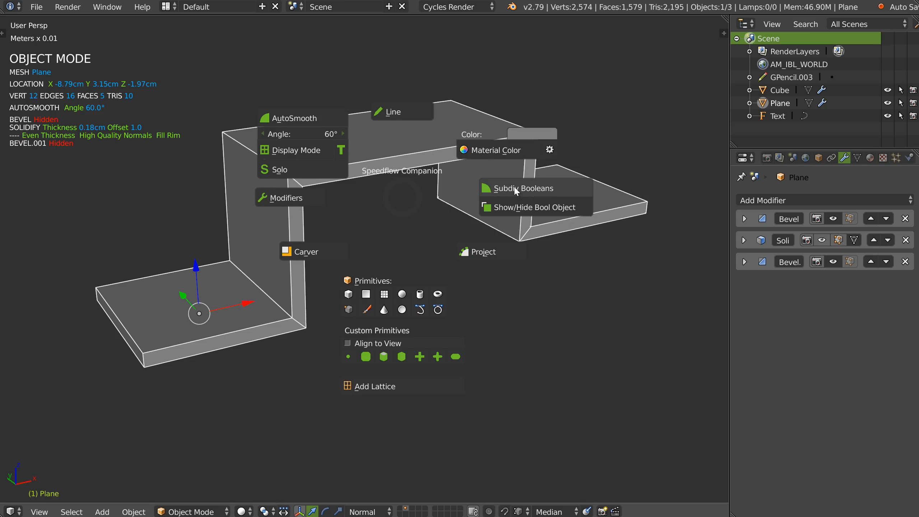
key("Escape")
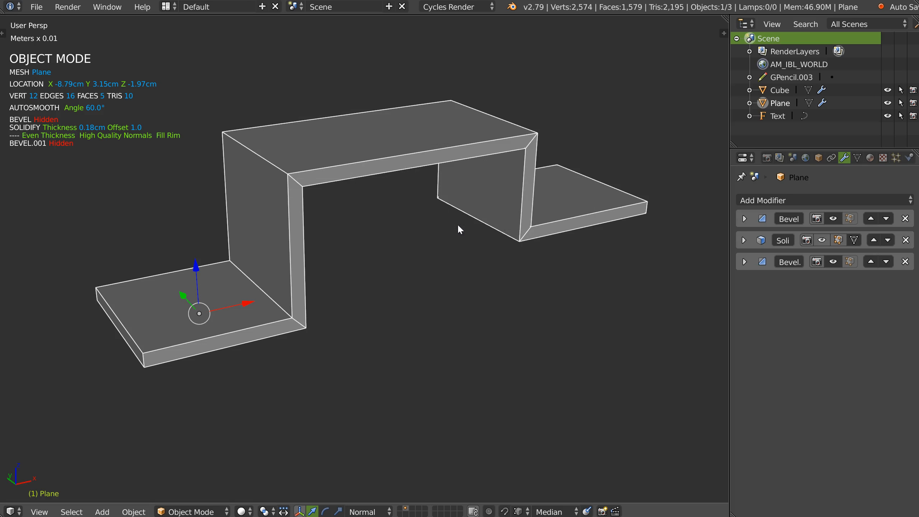
key("space")
left_click(557, 227)
Use Speedflow Rotate on the bracket, trying 135° about X, 90° about Y and -15° about Z
middle_click_drag(376, 211, 405, 218)
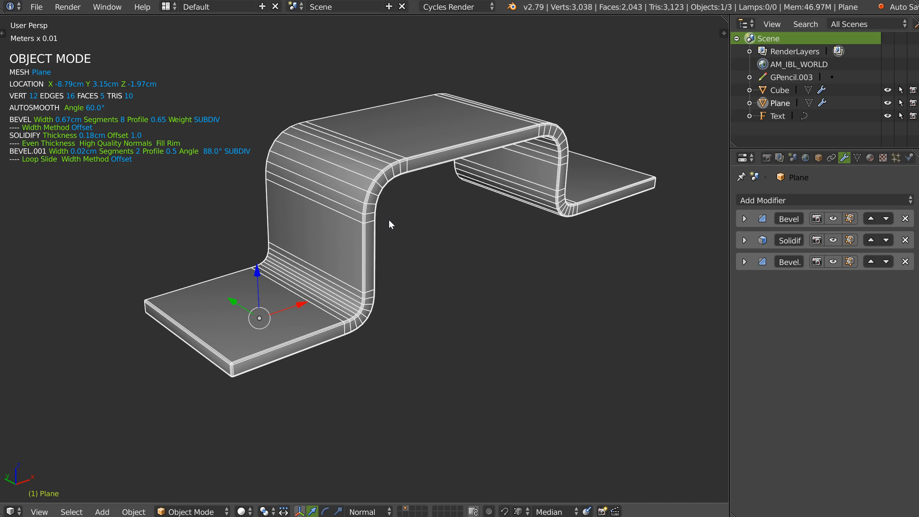
middle_click_drag(393, 224, 356, 226)
scroll(454, 172, "down", 4)
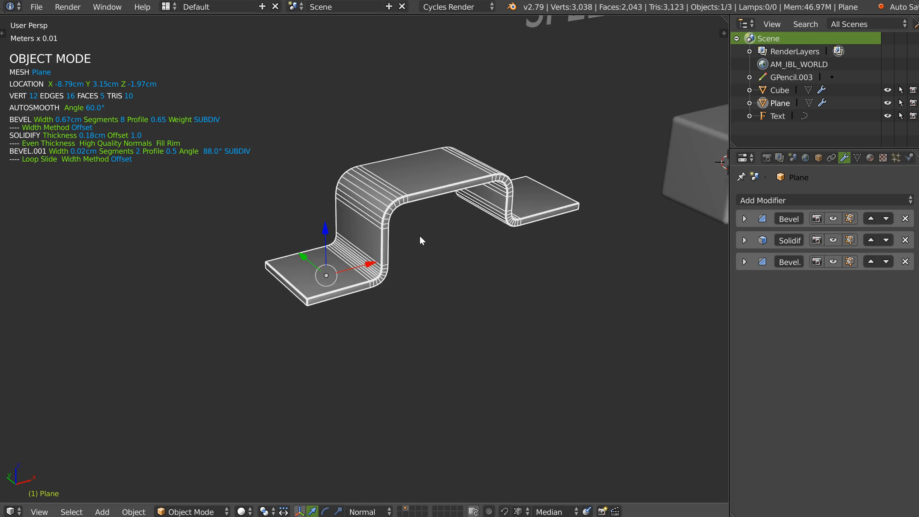
middle_click_drag(420, 235, 413, 232)
key("space")
left_click(327, 232)
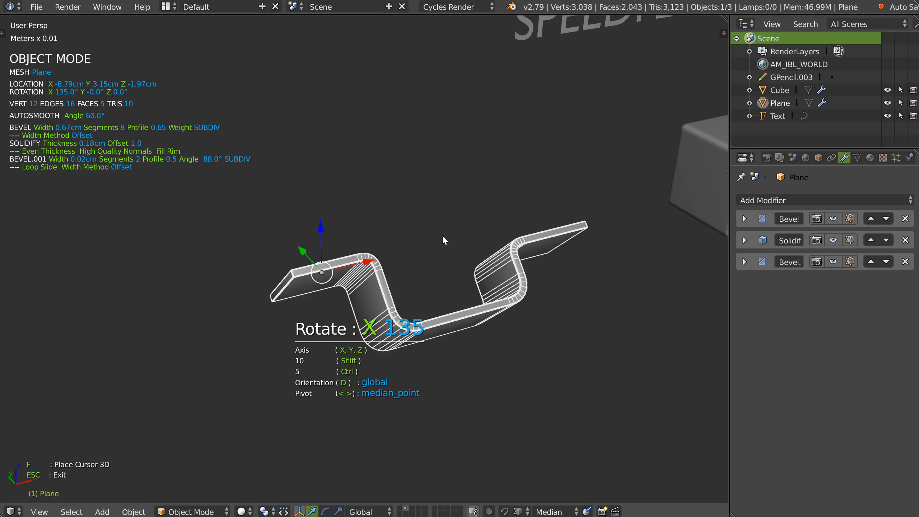
key("y")
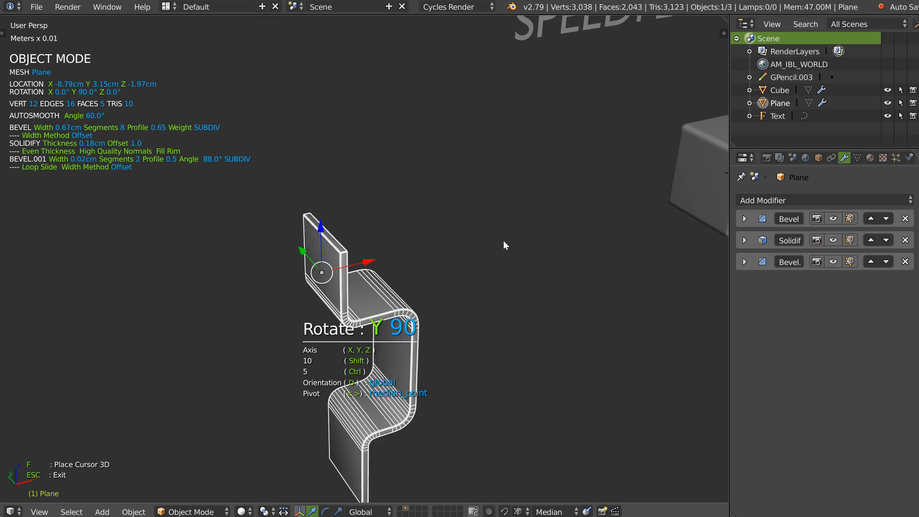
key("z")
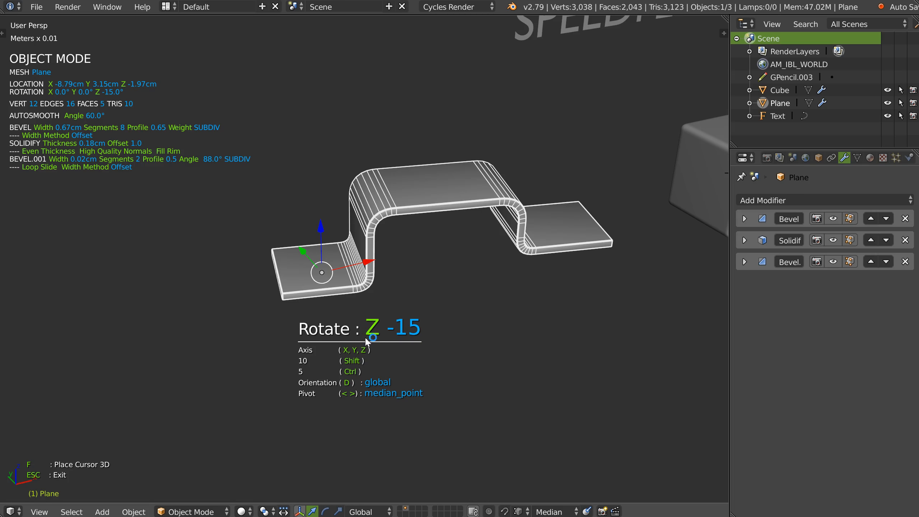
Cycle the rotation orientation to local and the pivot to individual origins
key("d")
key("d")
key("d")
key("d")
key("d")
key("Left")
key("Left")
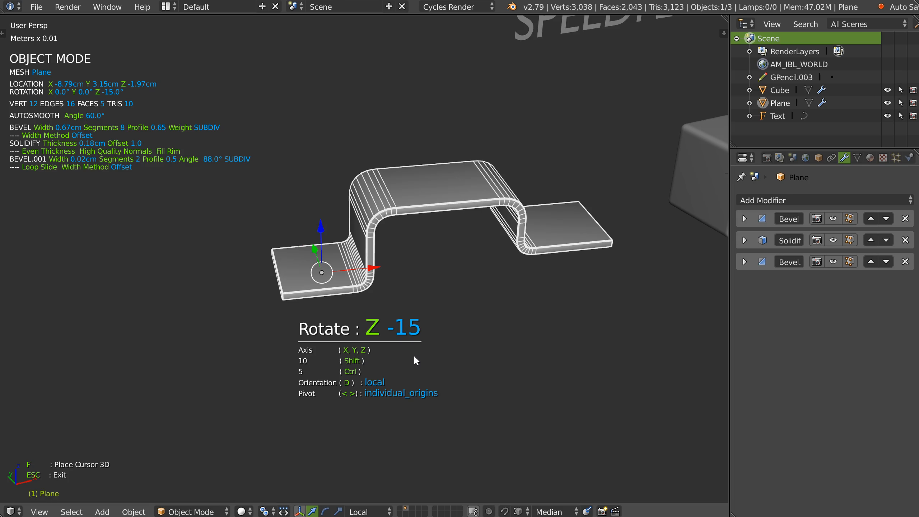
Try rotating the bracket about Z around the median point, and switch the pivot to the 3D cursor for free navigation
scroll(414, 356, "up", 1)
key("Left")
key("Left")
scroll(415, 355, "down", 1)
scroll(414, 356, "up", 1)
key("Left")
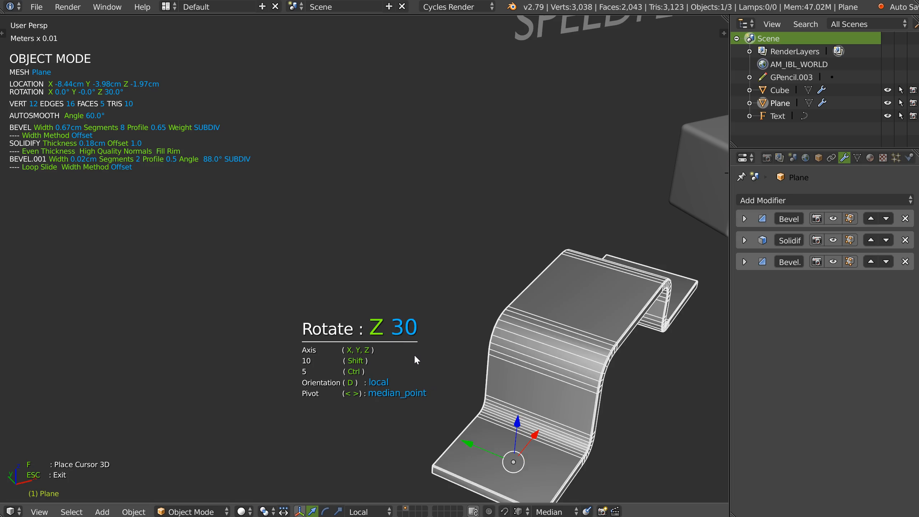
key("Left")
scroll(414, 355, "down", 1)
key("Left")
scroll(413, 355, "up", 1)
scroll(413, 355, "down", 1)
key("space")
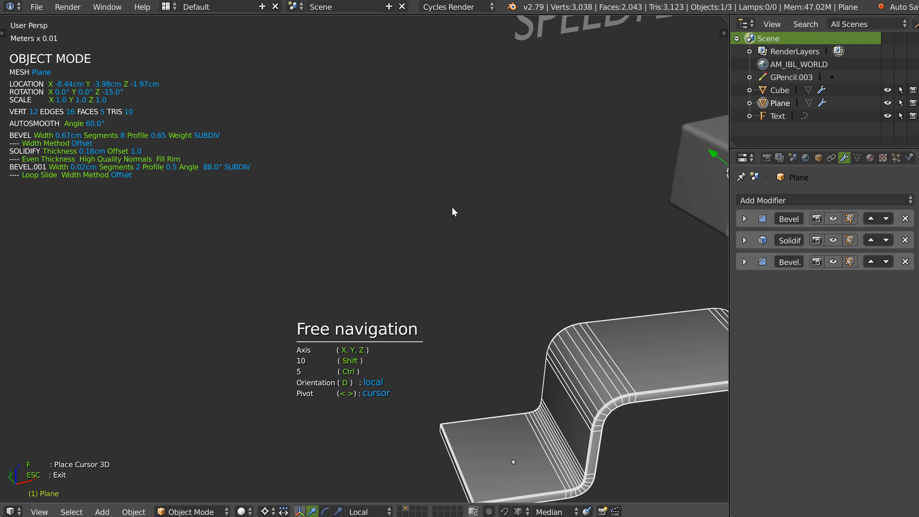
Try Z rotations with the bounding box center, active element, individual origins and cursor pivots, finishing the bracket at -15° around the cursor
scroll(467, 225, "down", 4)
middle_click_drag(468, 254, 398, 250, "shift")
scroll(427, 255, "up", 1)
middle_click_drag(454, 261, 413, 258)
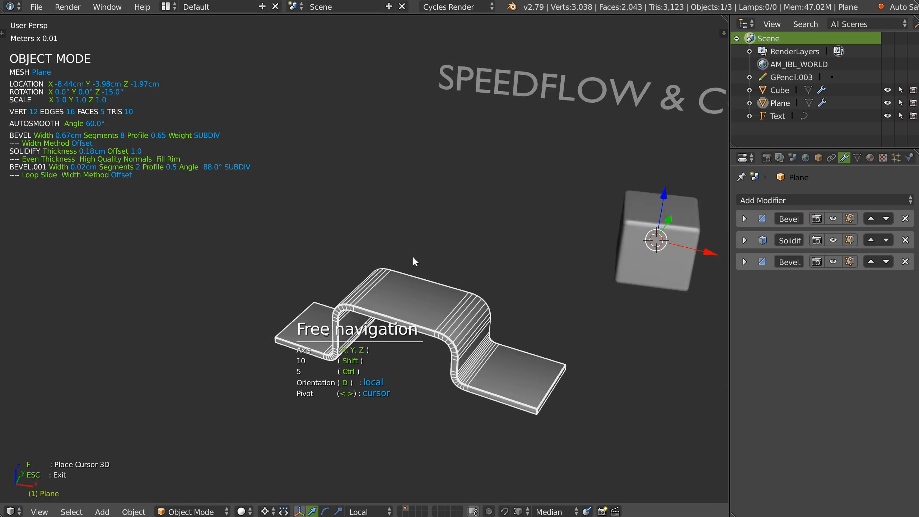
middle_click_drag(444, 397, 312, 398, "shift")
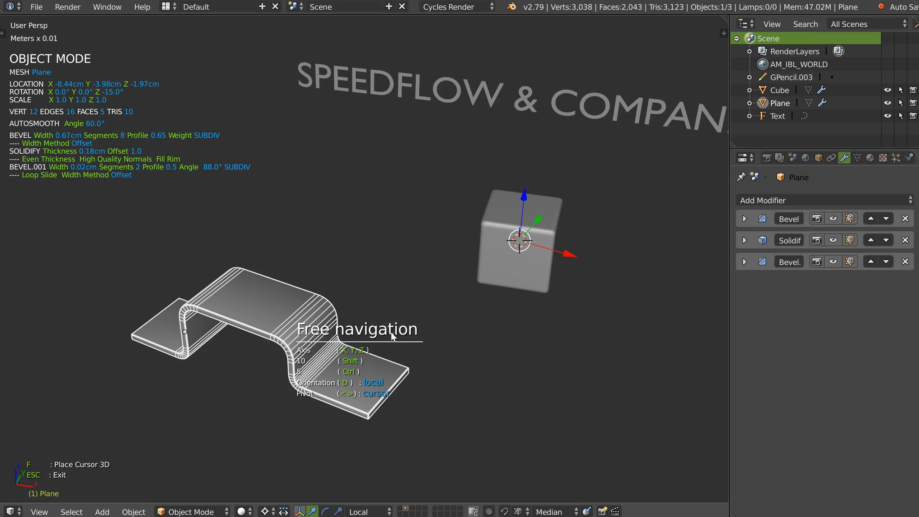
key("z")
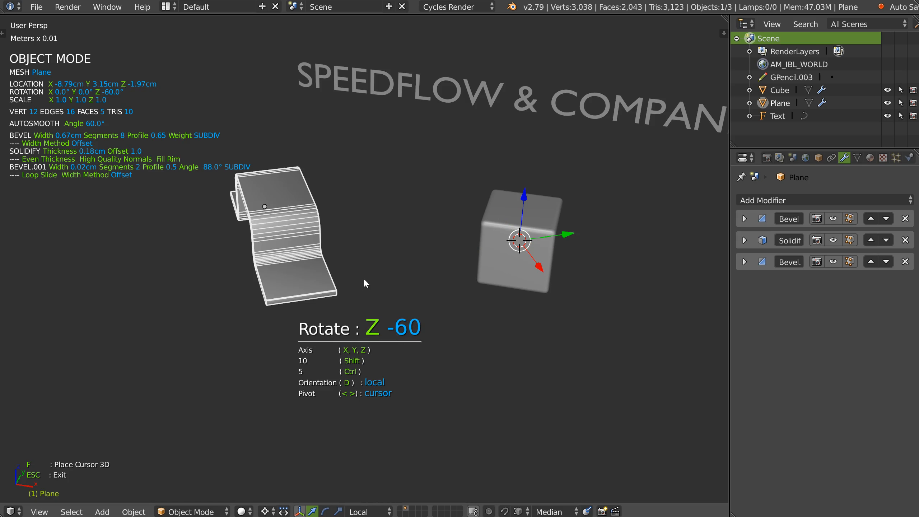
key("comma")
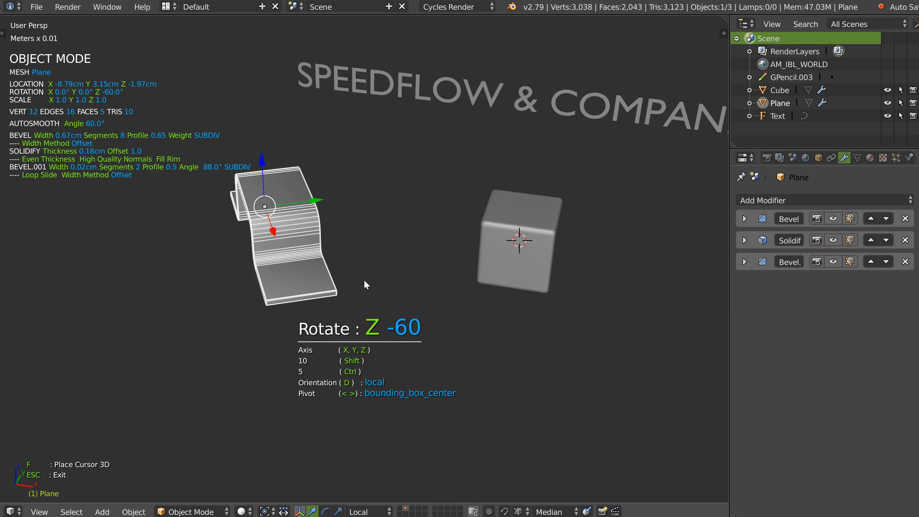
key("comma")
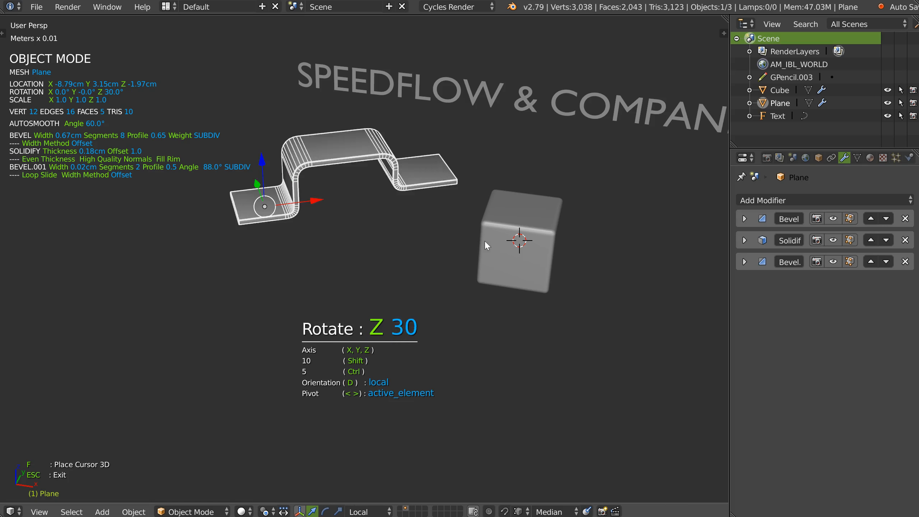
key("comma")
key("comma")
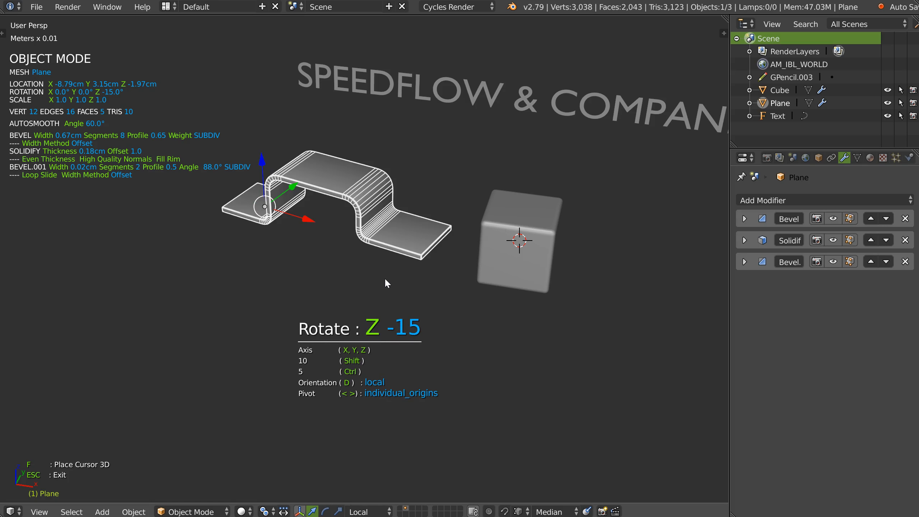
key("comma")
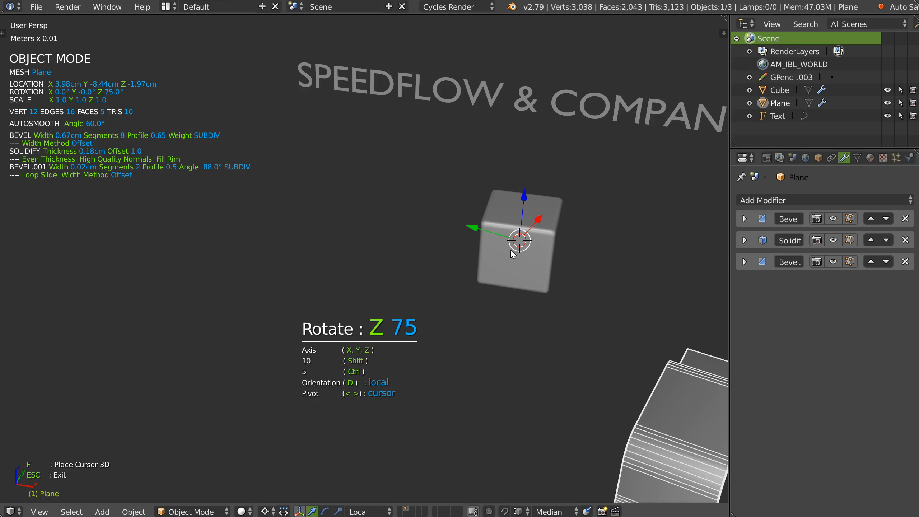
left_click(393, 272)
key("Escape")
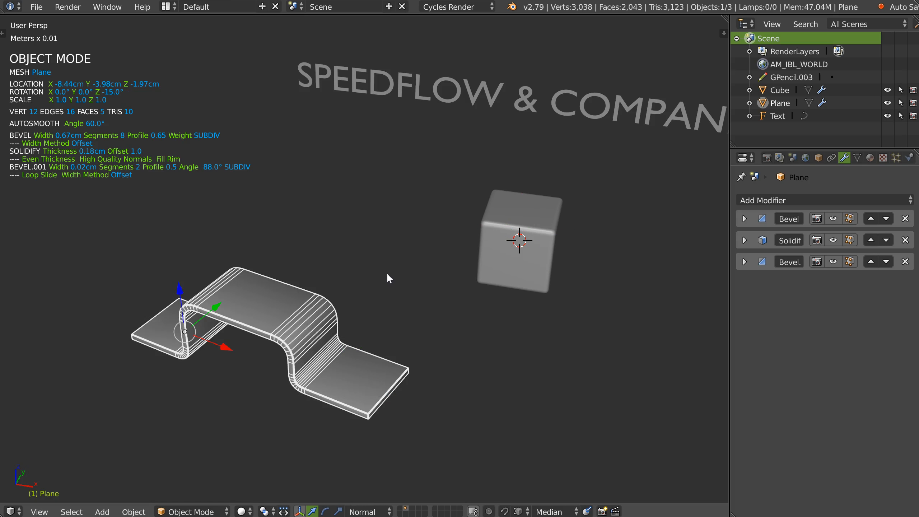
Delete the bracket
middle_click_drag(304, 308, 332, 290, "shift")
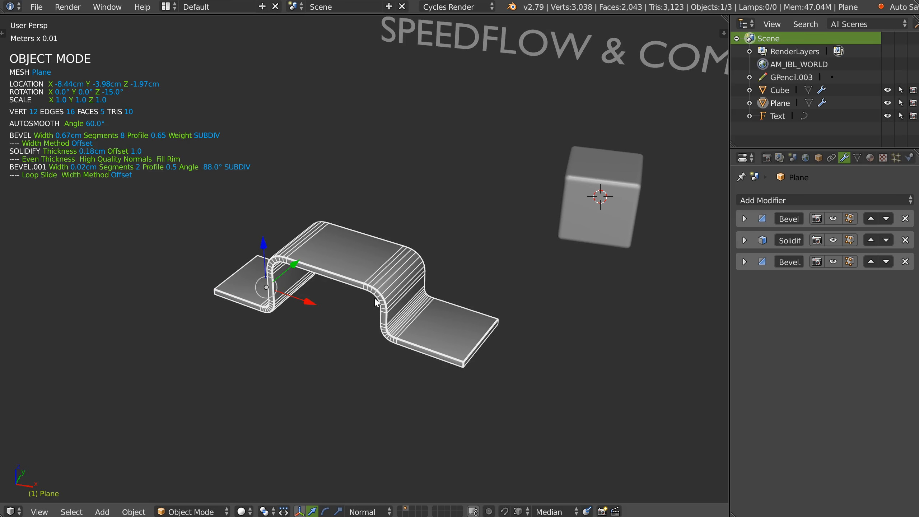
key("Delete")
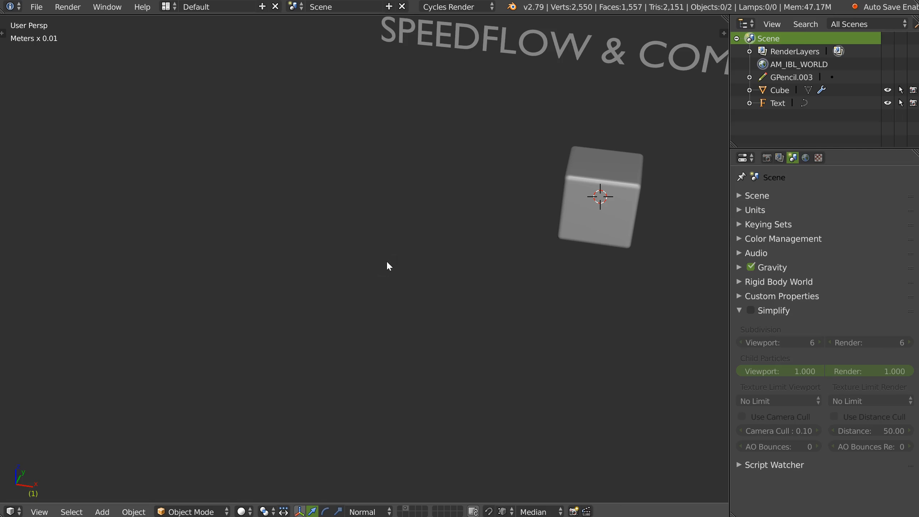
Add a text object beside the cube and rotate it 90° about X with Speedflow Rotate
right_click(398, 270)
left_click(362, 435)
left_click(298, 242)
key("space")
left_click(309, 251)
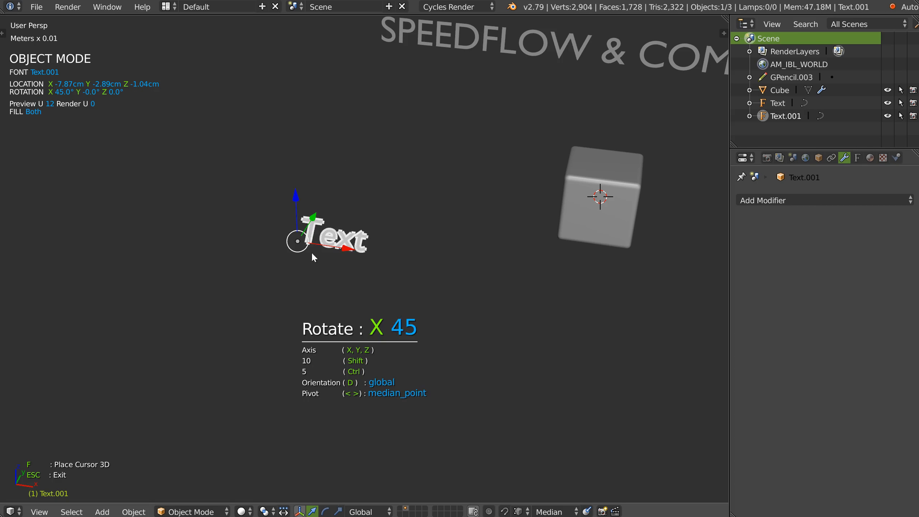
left_click(353, 252)
middle_click_drag(353, 252, 379, 264)
scroll(383, 259, "up", 3)
key("Escape")
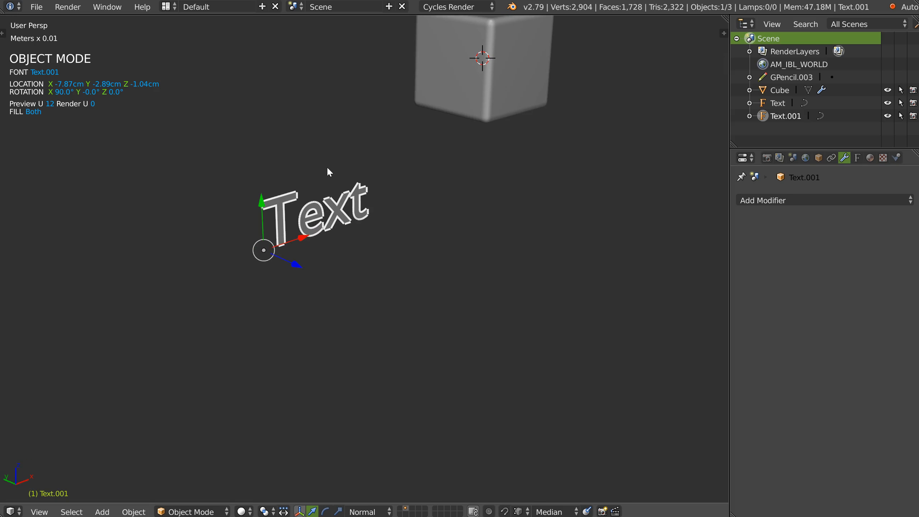
Add a 0.13 cm Speedflow Solidify with offset 0.0 to the new text and try adding a bevel to it
scroll(303, 189, "up", 2)
middle_click_drag(365, 233, 350, 234)
key("space")
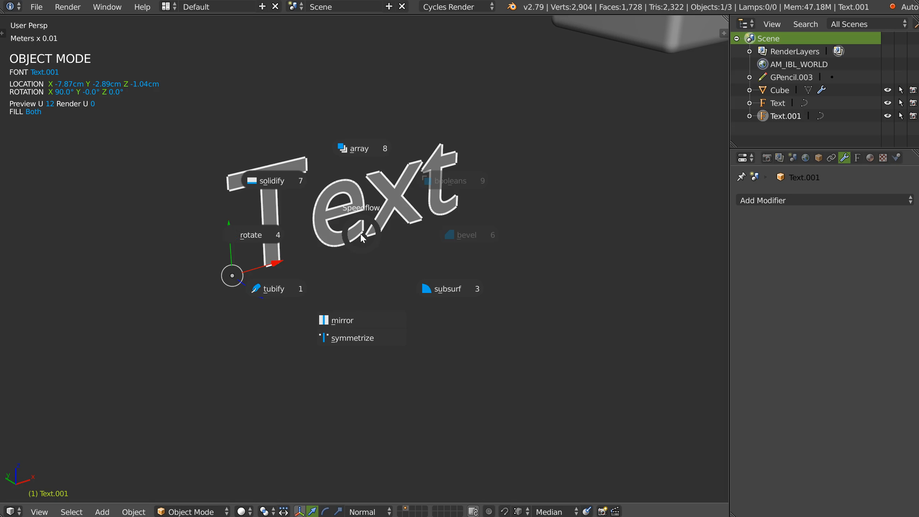
left_click(272, 184)
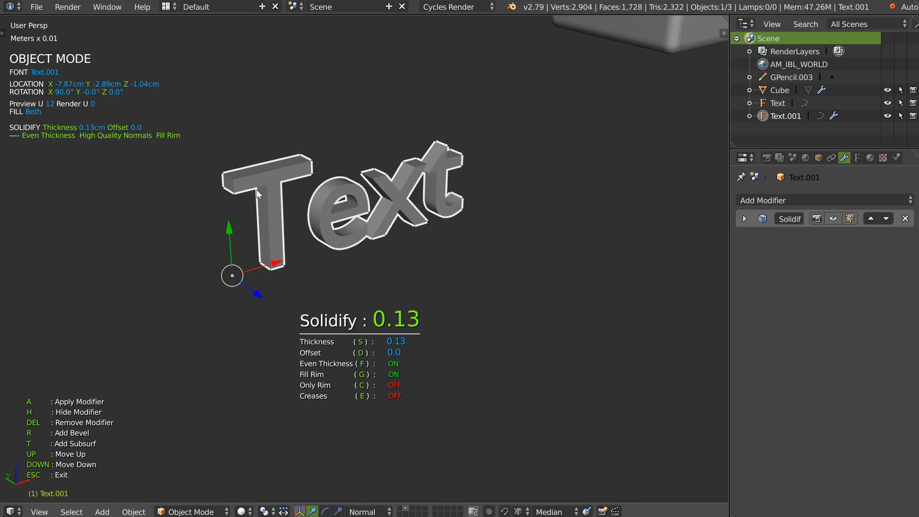
left_click(271, 181)
scroll(297, 153, "up", 10)
scroll(302, 189, "down", 6)
scroll(326, 209, "up", 3)
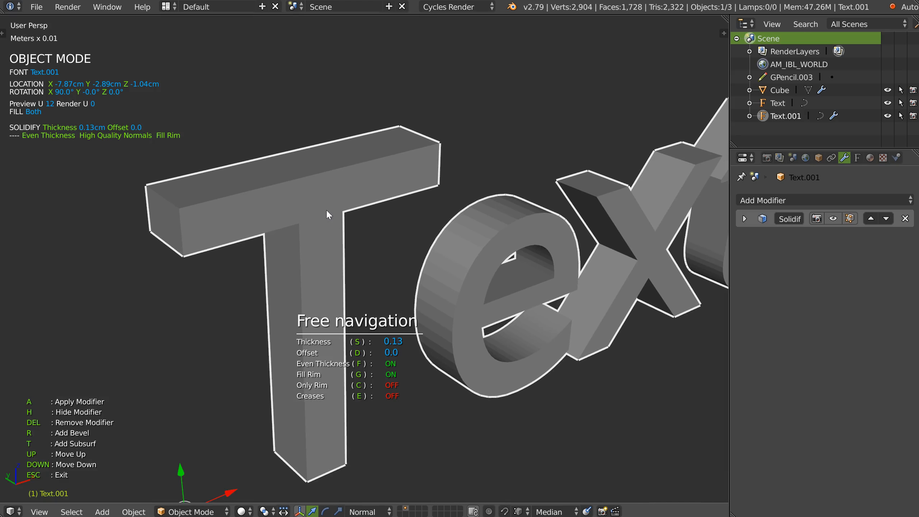
key("r")
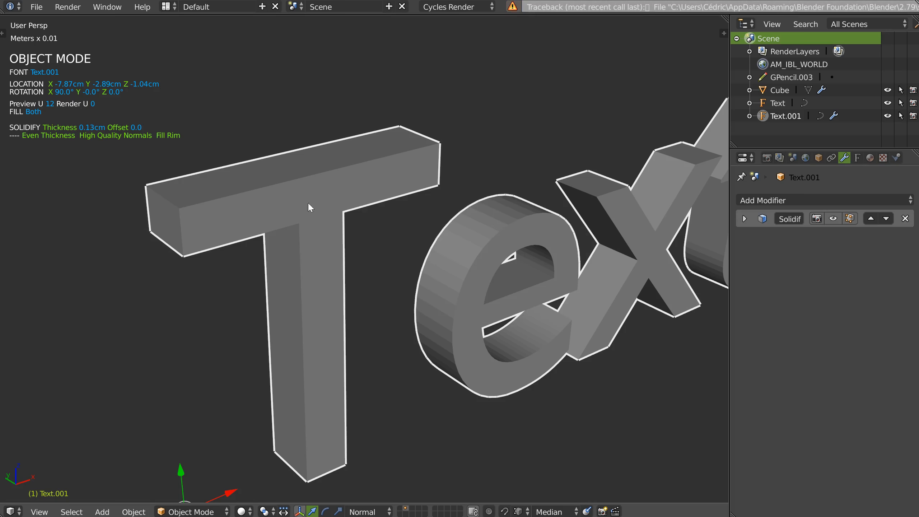
Switch the solidified text into Edit Mode and back to Object Mode, and delete it
scroll(521, 217, "down", 4)
middle_click_drag(444, 272, 388, 211)
mouse_move(355, 239)
middle_mouse_down()
mouse_move(387, 239)
mouse_move(366, 245)
middle_mouse_up()
key("Tab")
left_click(382, 201)
key("Tab")
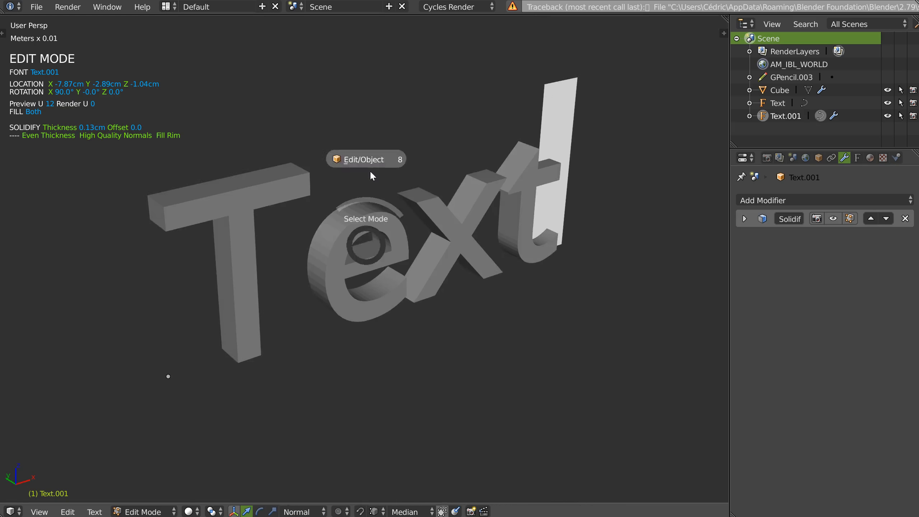
left_click(372, 176)
scroll(418, 194, "down", 4)
key("Delete")
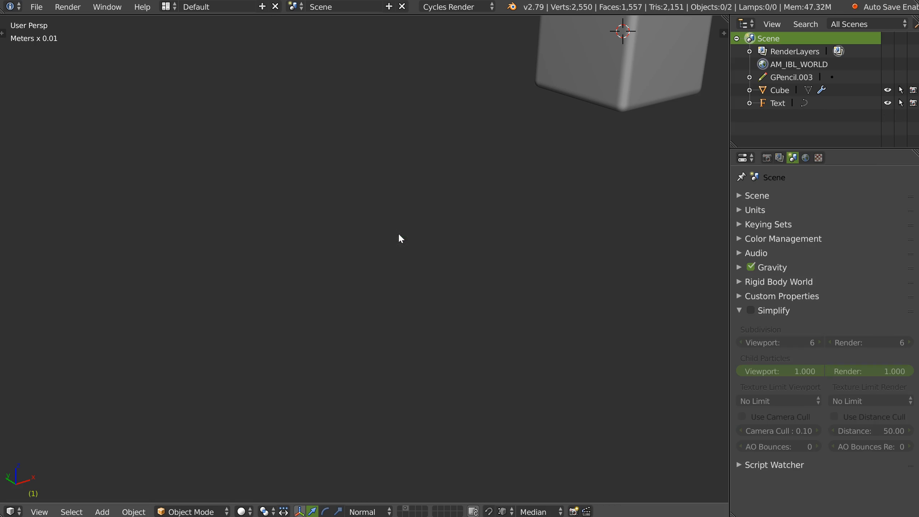
Select the beveled cube and frame it in the viewport
key("Home")
right_click(501, 221)
key("KP_Decimal")
middle_click_drag(371, 255, 376, 254, "shift")
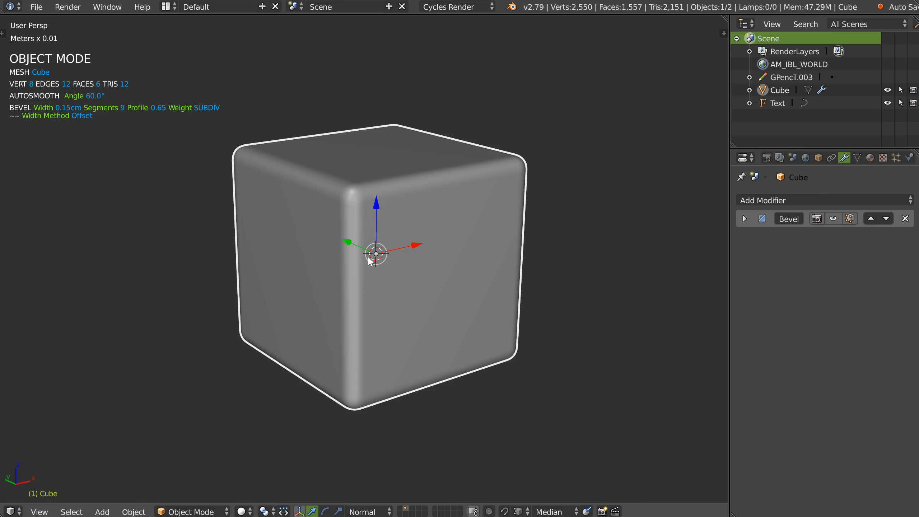
middle_click_drag(363, 231, 363, 235, "shift")
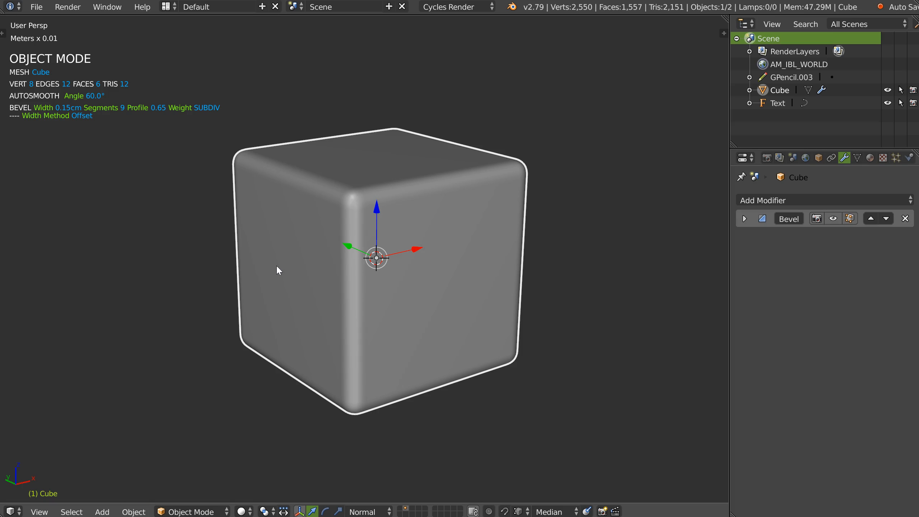
middle_click_drag(360, 243, 411, 231)
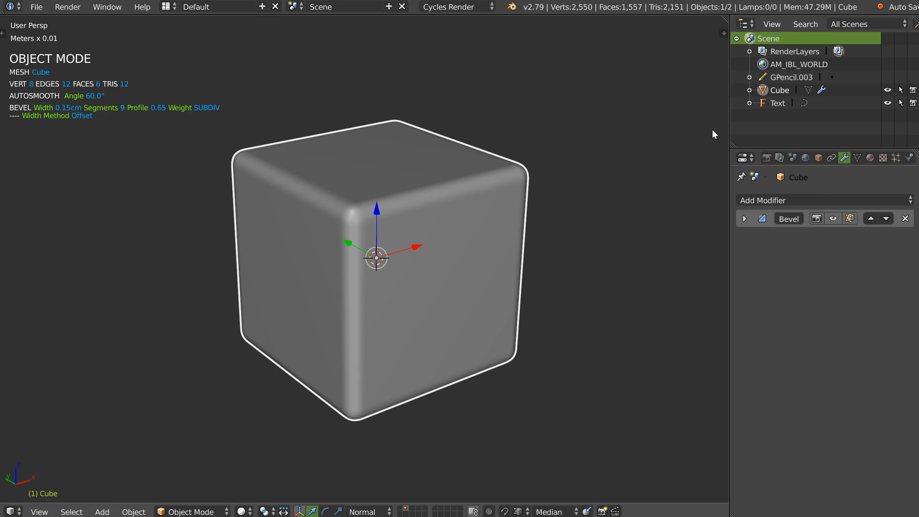
Select the text object and give its font geometry a 1.4 mm extrusion and a 0.3 mm bevel depth with resolution 2
left_click(775, 100)
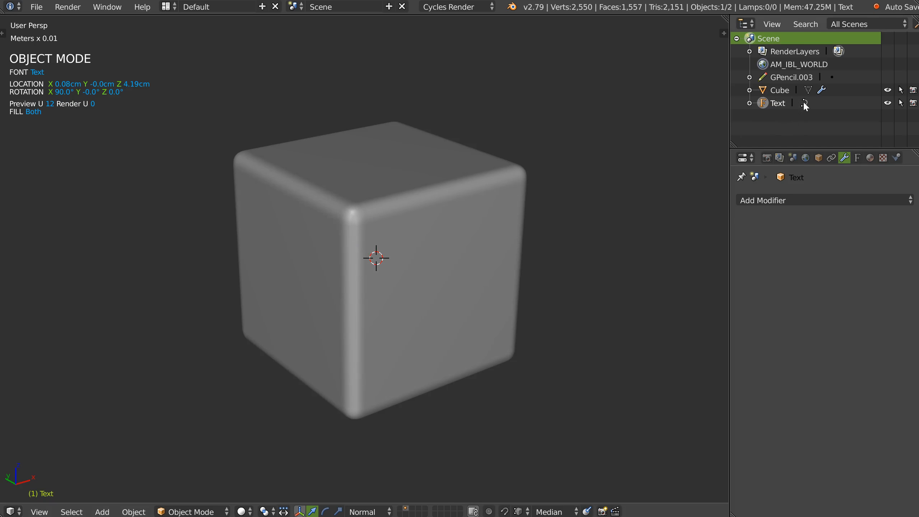
left_click(859, 158)
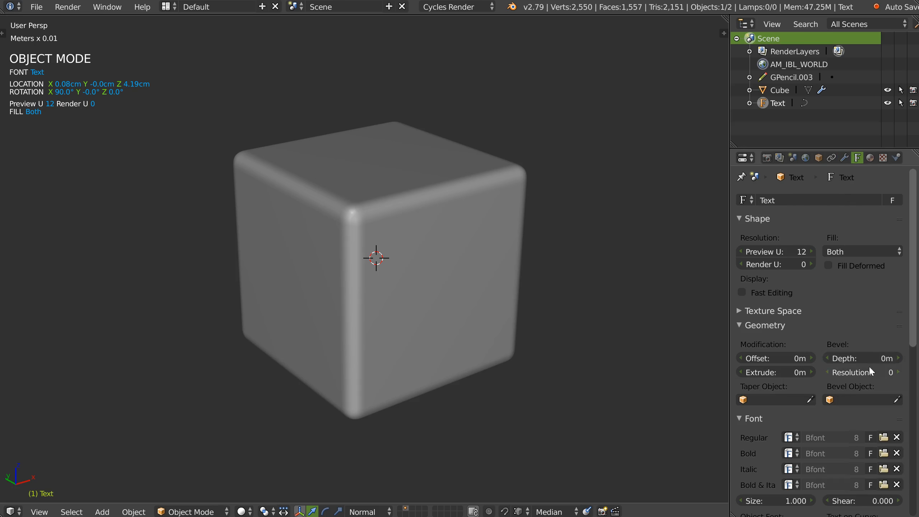
scroll(483, 250, "down", 8)
middle_click_drag(452, 261, 463, 216)
left_click_drag(759, 373, 767, 372)
middle_click_drag(280, 232, 389, 203)
mouse_move(854, 357)
left_mouse_down()
mouse_move(877, 373)
mouse_move(859, 358)
left_mouse_up()
scroll(410, 177, "up", 5)
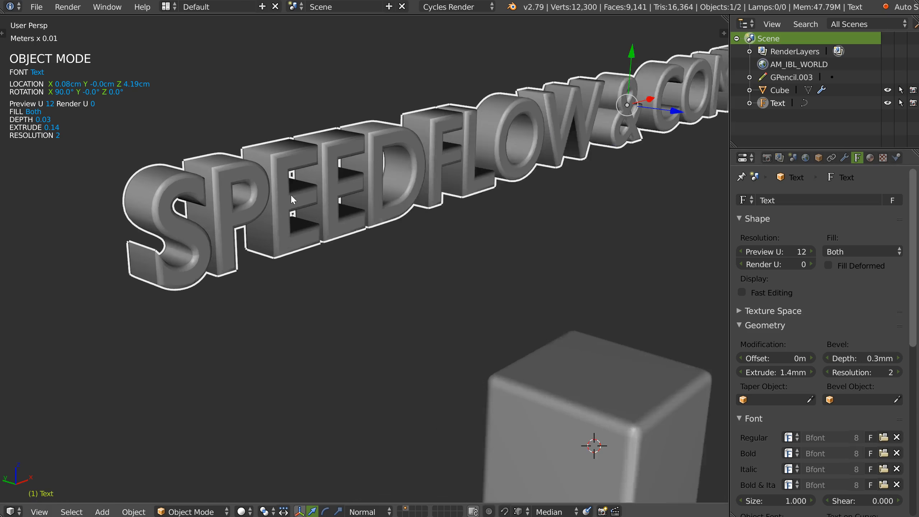
Reset the text's extrude, bevel depth and bevel resolution to 0
left_click(776, 372)
type("0")
key("Return")
left_click(853, 359)
type("0")
key("Return")
left_click(862, 373)
type("0")
key("Return")
Select the cube and move it away from the world origin to about X 2.83 cm, Y -4.09 cm
middle_click_drag(521, 224, 497, 195)
scroll(506, 193, "down", 5)
middle_click_drag(576, 246, 430, 228, "shift")
scroll(384, 260, "up", 2)
middle_click_drag(493, 240, 385, 277, "shift")
right_click(384, 304)
scroll(416, 265, "down", 2)
left_click_drag(404, 266, 312, 358)
middle_click_drag(313, 358, 345, 334)
left_click_drag(351, 380, 449, 389)
middle_click_drag(447, 363, 431, 298, "shift")
Add a Speedflow Mirror on the X axis to the cube, with a new empty as reference object
key("space")
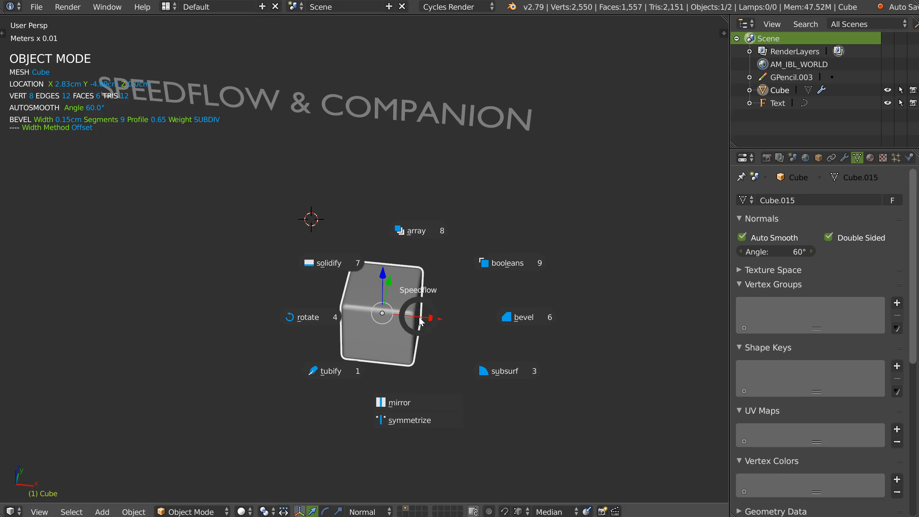
left_click(410, 407)
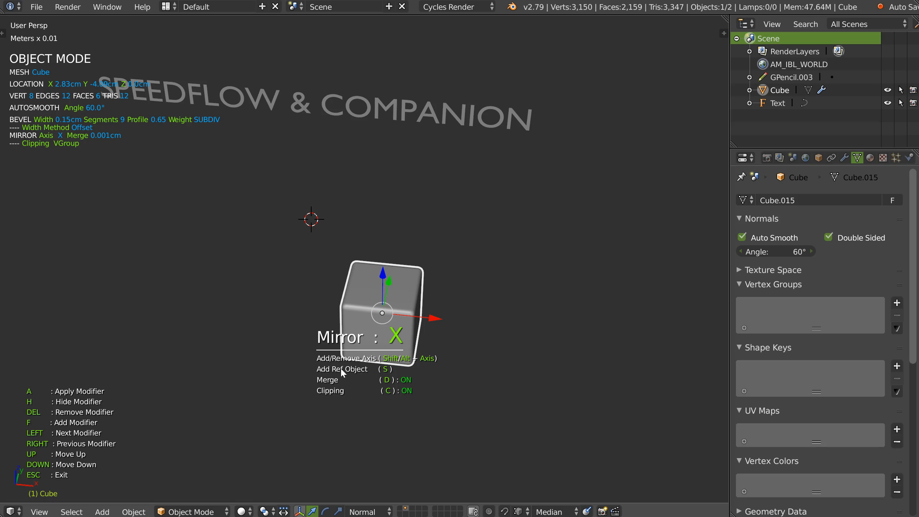
key("s")
middle_click_drag(384, 364, 319, 304)
key("Escape")
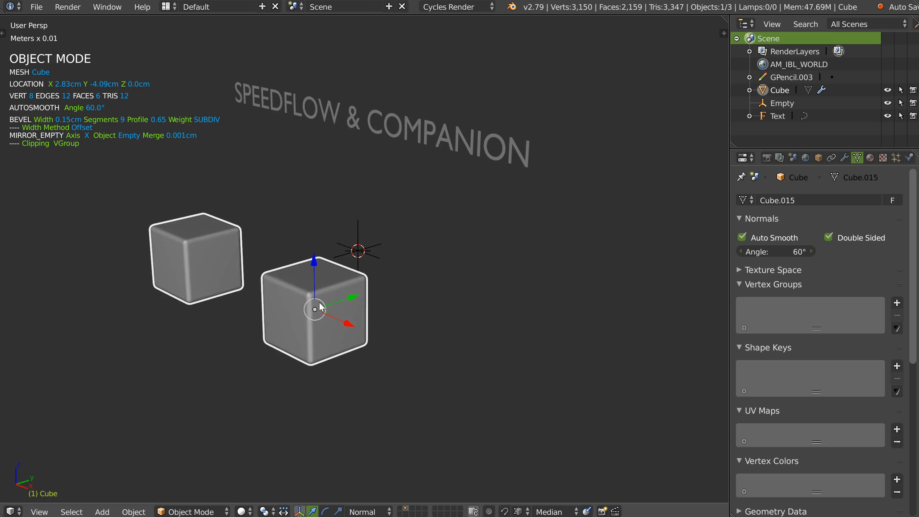
Add the Y and Z axes to the cube's empty-referenced Speedflow Mirror
key("g")
right_click(454, 259)
middle_click_drag(383, 254, 387, 266)
key("space")
left_click(380, 352)
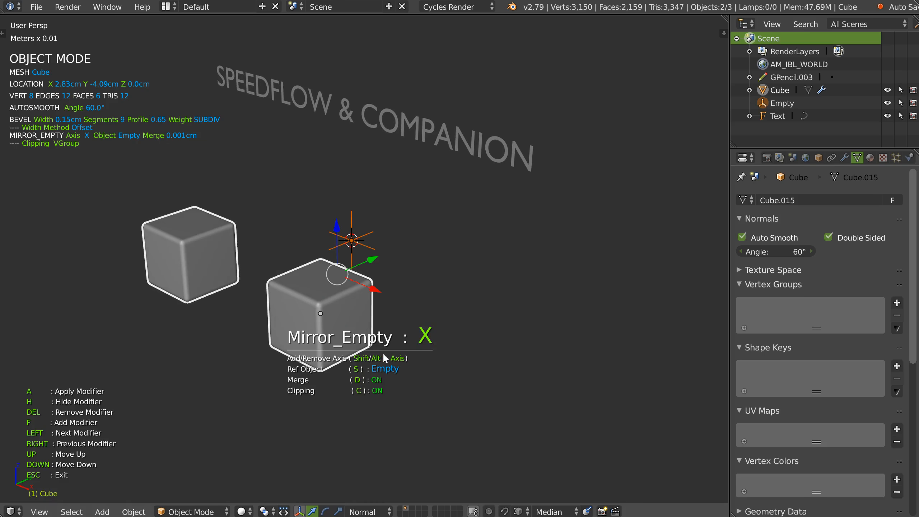
key("shift+y")
key("shift+z")
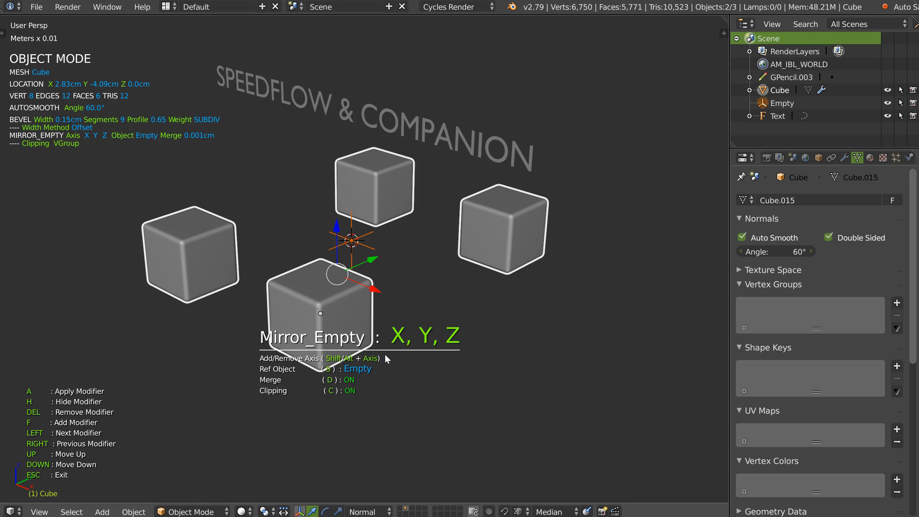
left_click(410, 327)
Move the cube down to about Z -2.41 cm
left_click_drag(319, 266, 322, 344)
scroll(378, 311, "down", 3)
middle_click_drag(378, 311, 425, 263)
Remove the Mirror modifier from the cube and delete the empty
key("space")
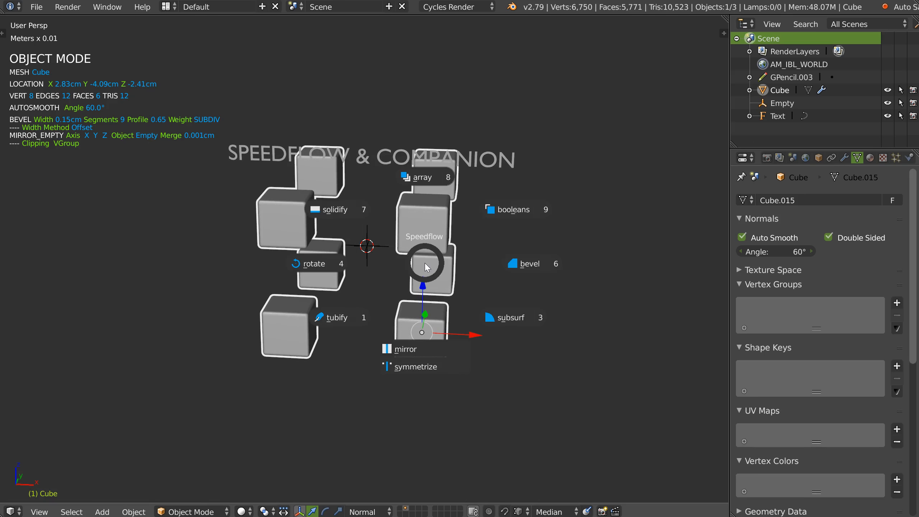
left_click(412, 348)
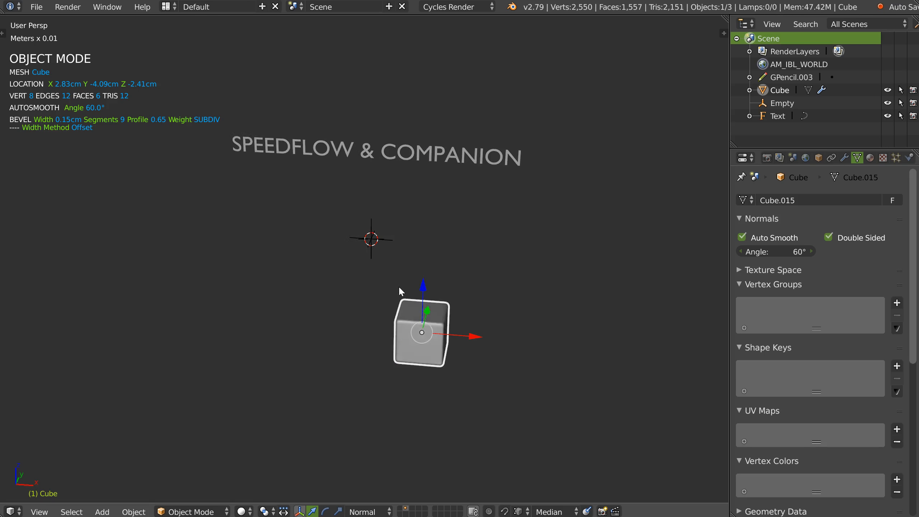
scroll(399, 286, "up", 2)
right_click(381, 207)
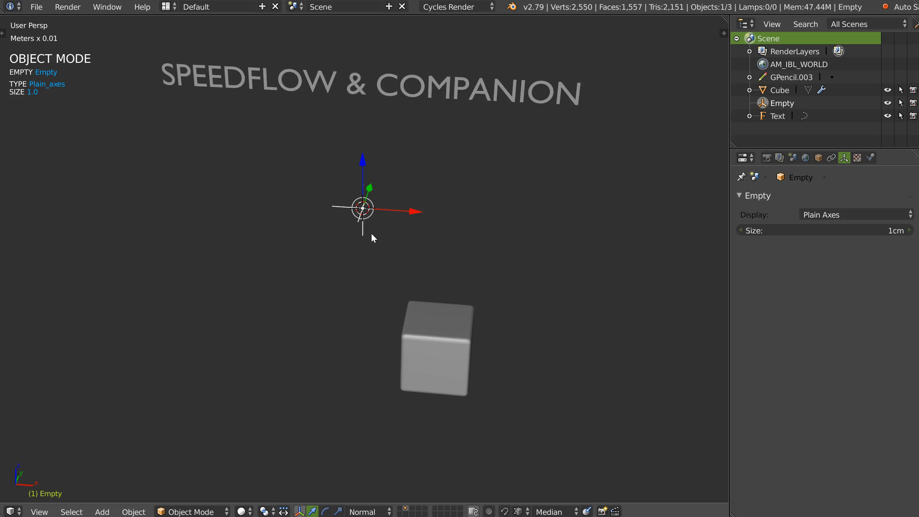
key("x")
left_click(372, 232)
Add a sphere at about X -2.71 cm, Y -0.53 cm, Z -0.23 cm and mirror the cube across it with Speedflow
right_click(377, 230)
left_click(339, 379)
left_click(294, 238)
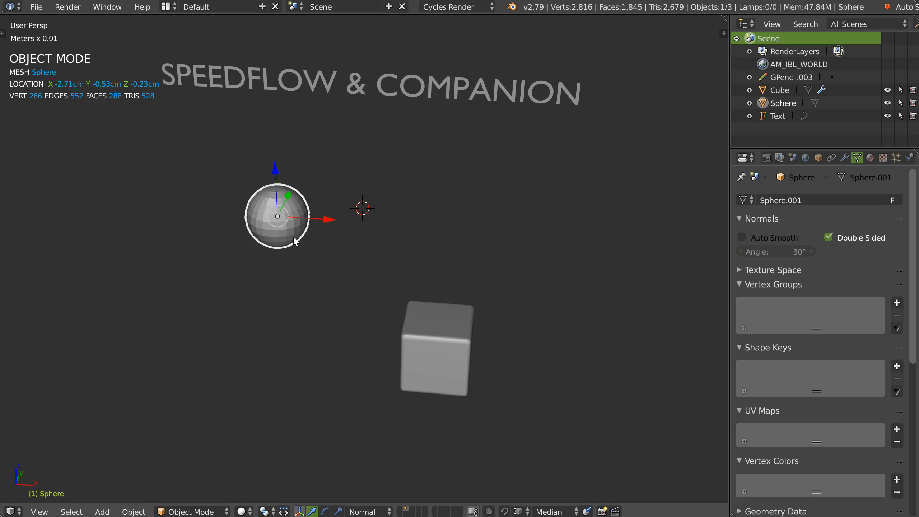
right_click(416, 332, "shift")
key("shift+space")
left_click(397, 415)
left_click(397, 413)
Move the reference sphere to about X -1.76 cm, Y -0.74 cm, Z -0.87 cm
right_click(295, 223)
key("g")
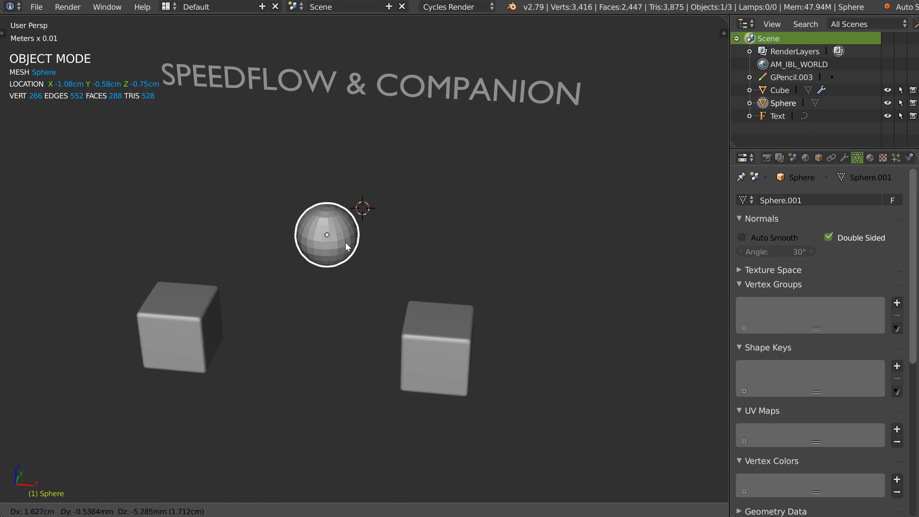
left_click(325, 246)
scroll(341, 220, "down", 2)
middle_click_drag(362, 247, 372, 203)
scroll(341, 238, "up", 2)
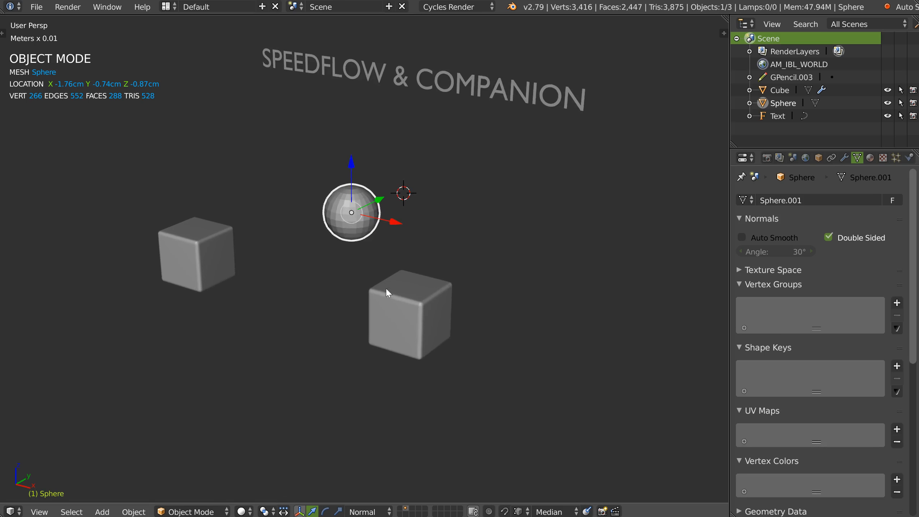
Move the mirrored cube to about X 1.14 cm, Y -4.41 cm, Z -1.65 cm
middle_click_drag(386, 289, 281, 217)
right_click(315, 313)
middle_click_drag(315, 313, 403, 268)
left_click_drag(402, 263, 369, 258)
scroll(369, 258, "up", 2)
middle_click_drag(286, 243, 368, 282, "shift")
Remove the sphere-based Mirror from the cube and delete the sphere
right_click(346, 207)
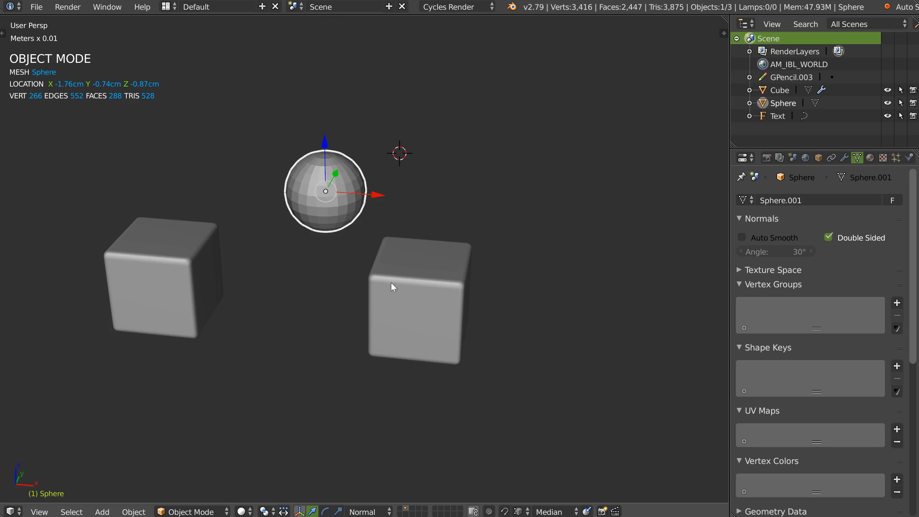
right_click(426, 292)
key("space")
left_click(413, 378)
right_click(333, 209)
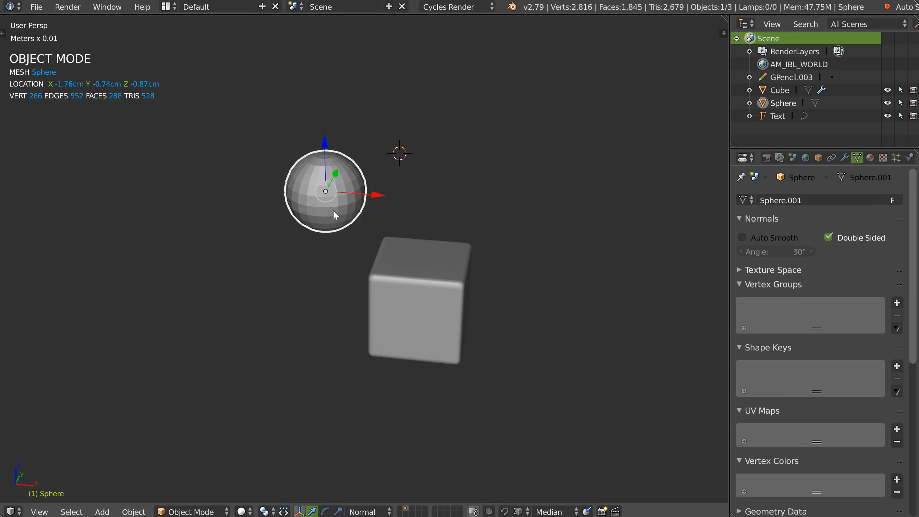
key("x")
Select the cube and remove its Bevel modifier through Speedflow
right_click(435, 294)
scroll(432, 282, "up", 3)
middle_click_drag(427, 263, 379, 282, "shift")
key("space")
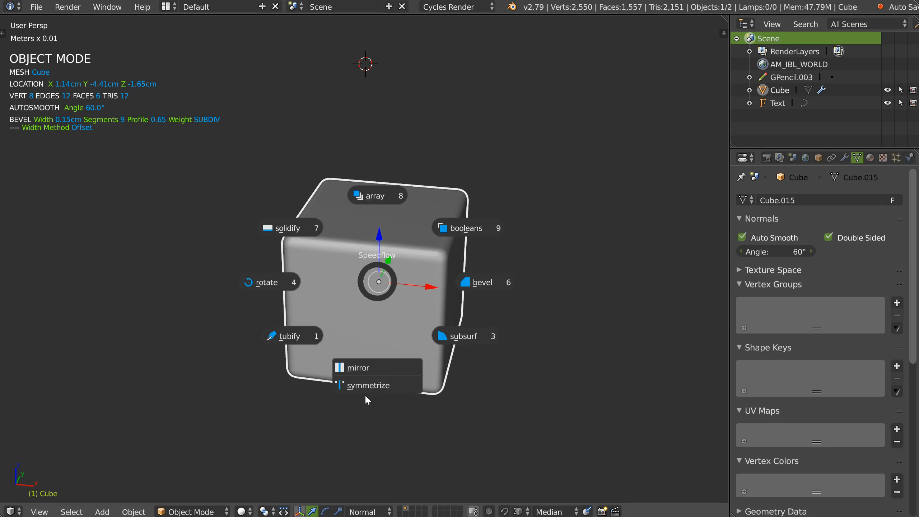
key("Escape")
mouse_move(364, 258)
middle_mouse_down()
mouse_move(356, 264)
mouse_move(365, 272)
middle_mouse_up()
middle_click_drag(419, 286, 398, 264)
key("space")
left_click(517, 286, "alt")
Add a Speedflow Bevel to the cube in NO-SUBDIV mode with 5 segments, width 0.01 cm and profile 0.7
key("space")
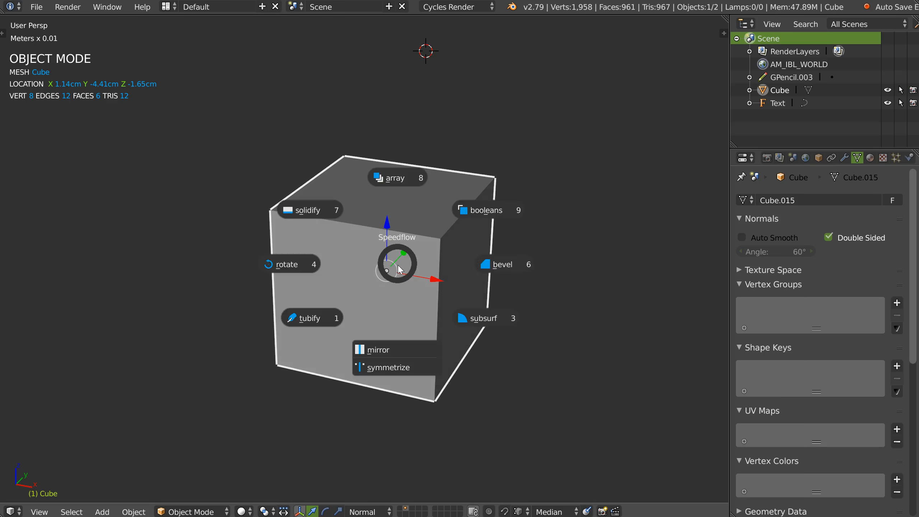
left_click(499, 264)
left_click(497, 264)
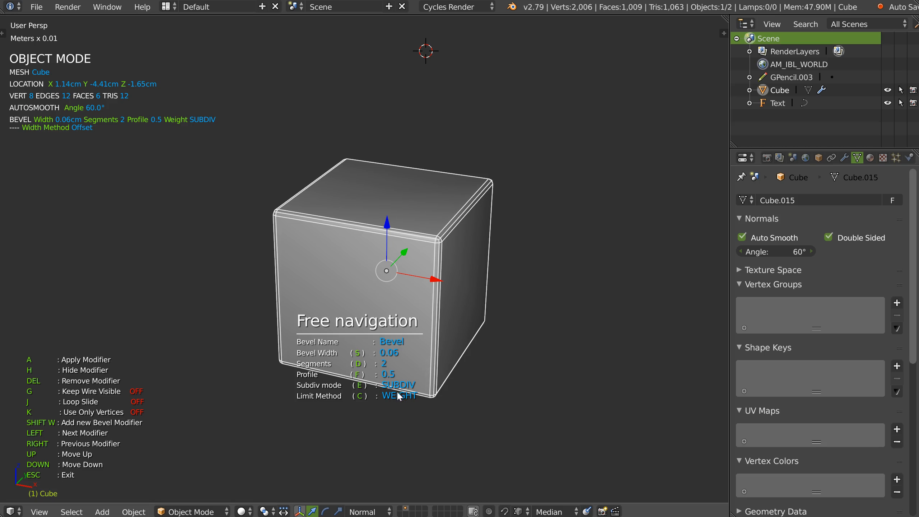
key("e")
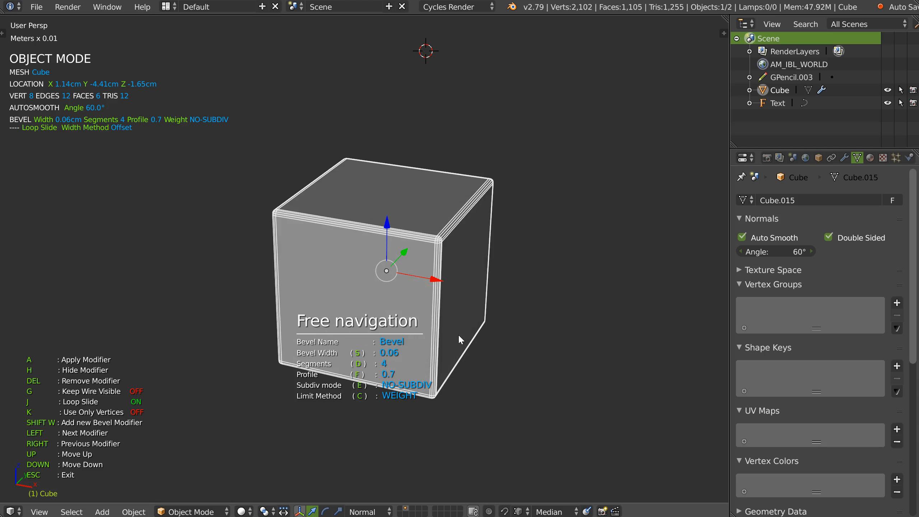
key("d")
left_click(487, 333)
key("s")
left_click(484, 331)
key("Escape")
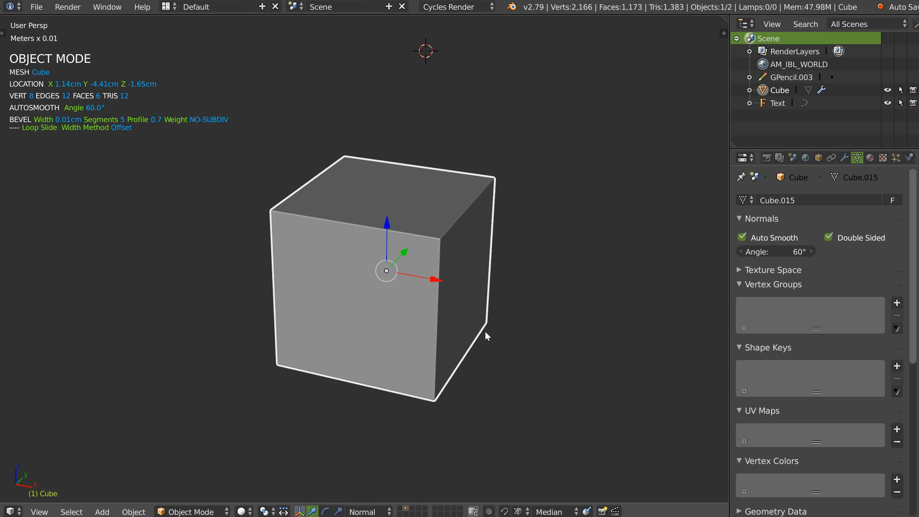
In Edit Mode, chamfer the cube's upper edge on the +X side with a wide single-segment bevel and return to Object Mode
scroll(460, 266, "down", 2)
scroll(461, 266, "up", 3)
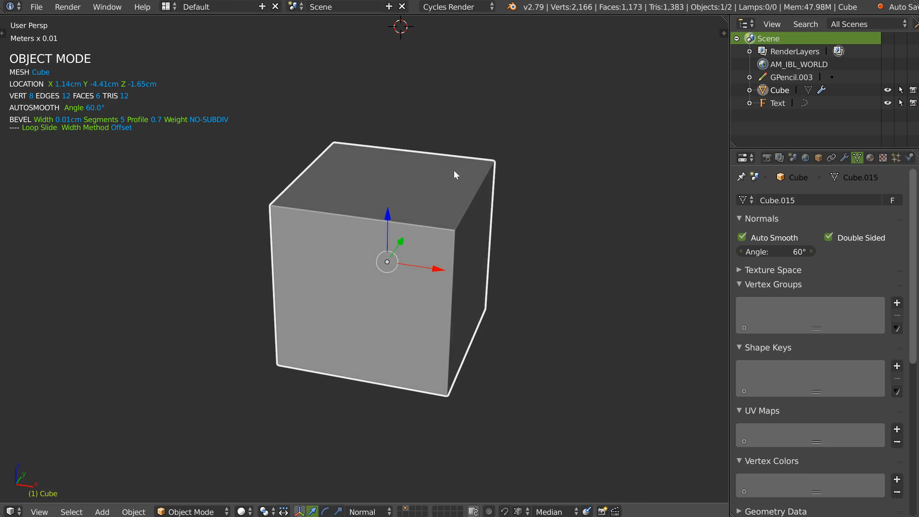
key("Tab")
right_click(450, 224)
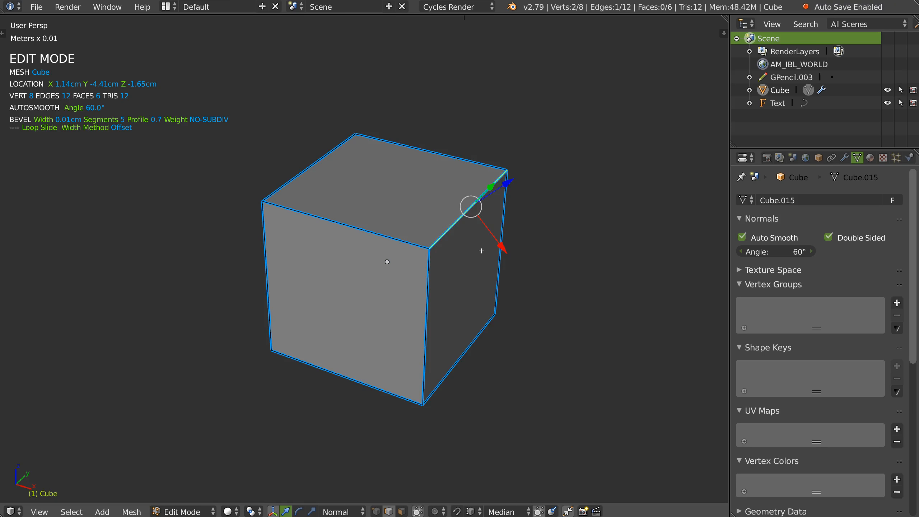
key("ctrl+b")
left_click(511, 255)
key("Tab")
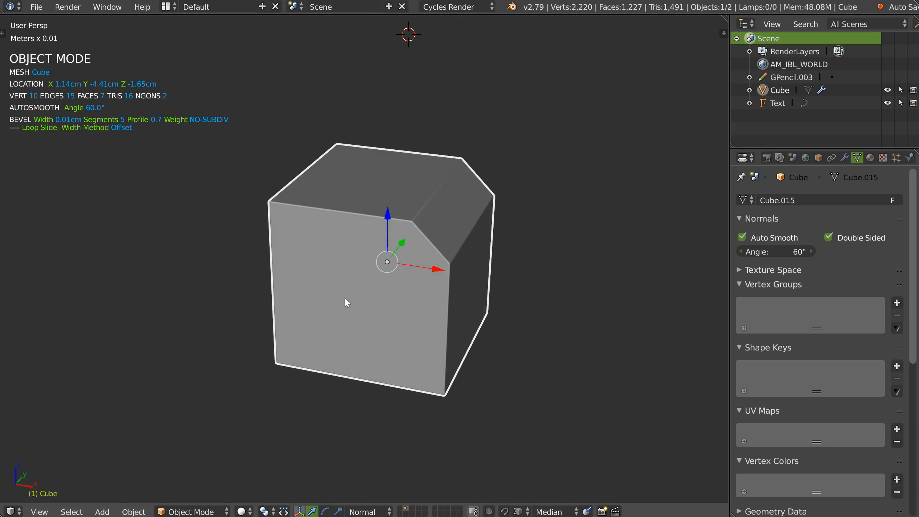
Symmetrize the chamfered cube across the X axis with Speedflow
middle_click_drag(345, 299, 416, 263)
key("space")
left_click(403, 364)
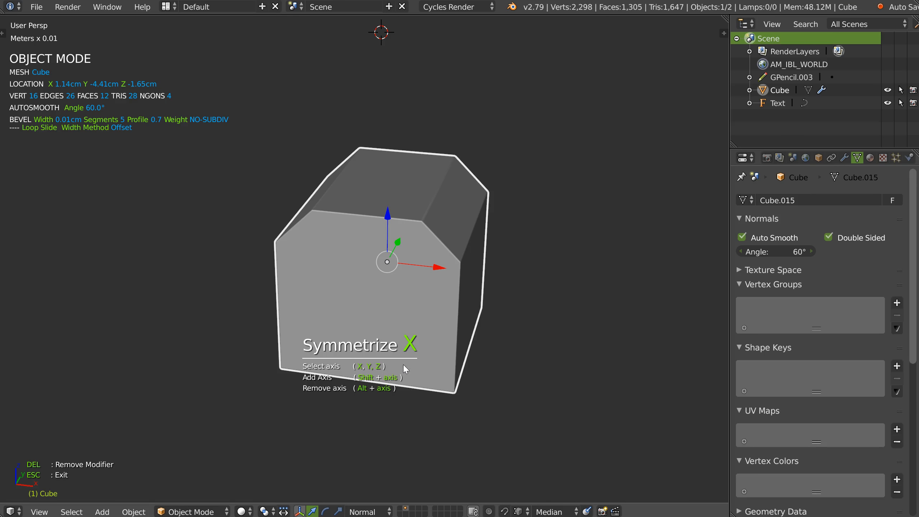
middle_click_drag(403, 365, 346, 186)
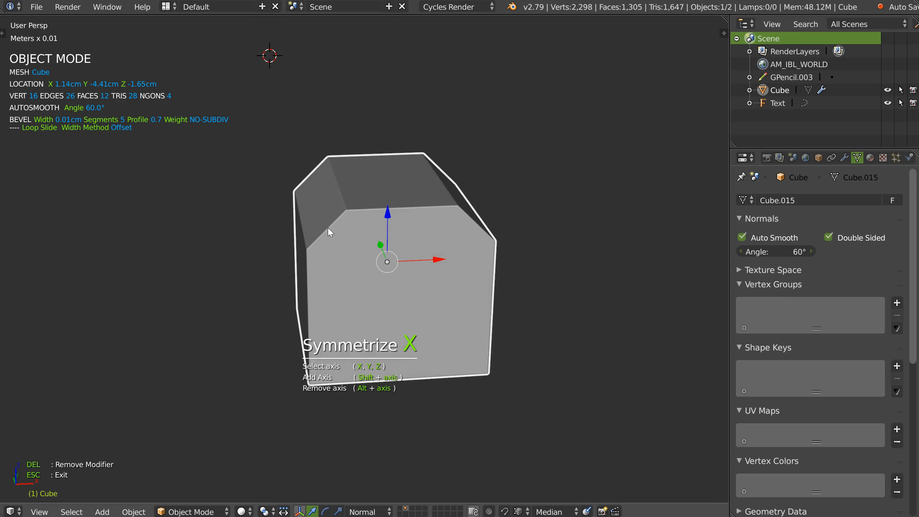
key("Escape")
middle_click_drag(339, 242, 373, 280)
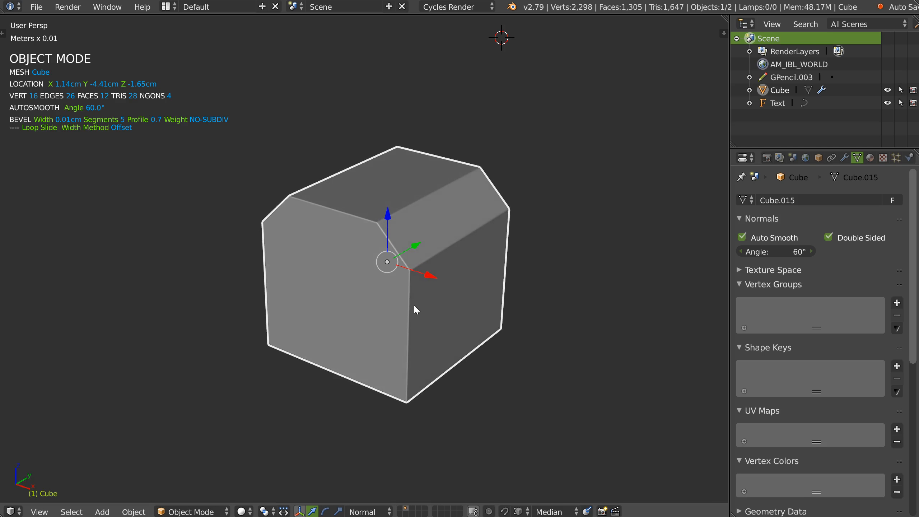
Add a smaller separate cube at the large cube's front vertical edge and scale it down
key("Tab")
right_click(405, 331)
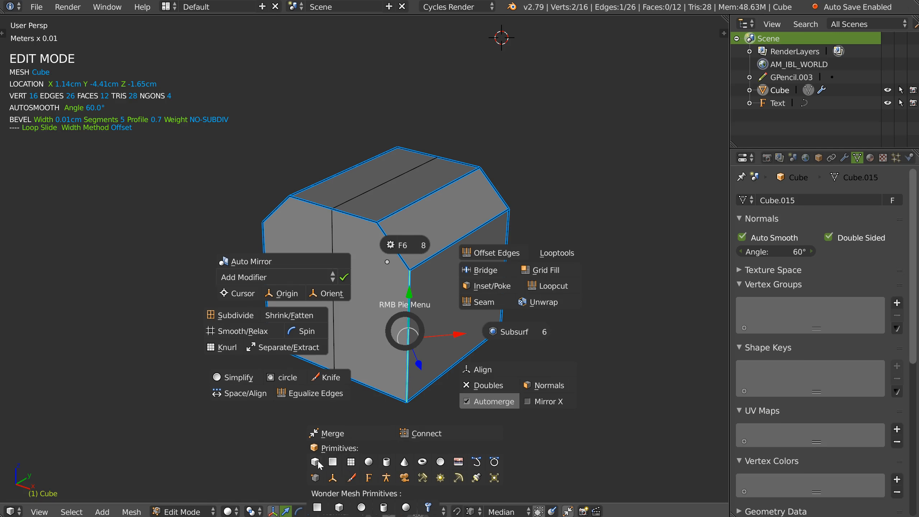
left_click(316, 463)
key("s")
left_click(499, 341)
left_click(329, 308, "shift")
left_click(394, 362)
Add a rounded Speedflow Bevel to the small cube and raise its segment count
key("space")
left_click(475, 358)
left_click(521, 363)
key("d")
left_click(588, 361)
key("Escape")
Subtract the small cube from the large one with an applied Speedflow Boolean difference and delete the cutter
left_click(471, 281, "shift")
key("space")
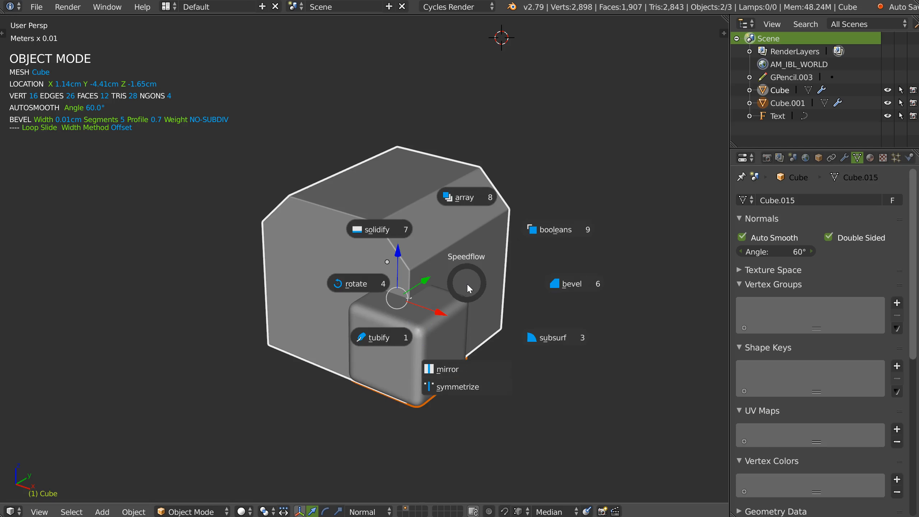
left_click(551, 233)
middle_click_drag(449, 277, 394, 252)
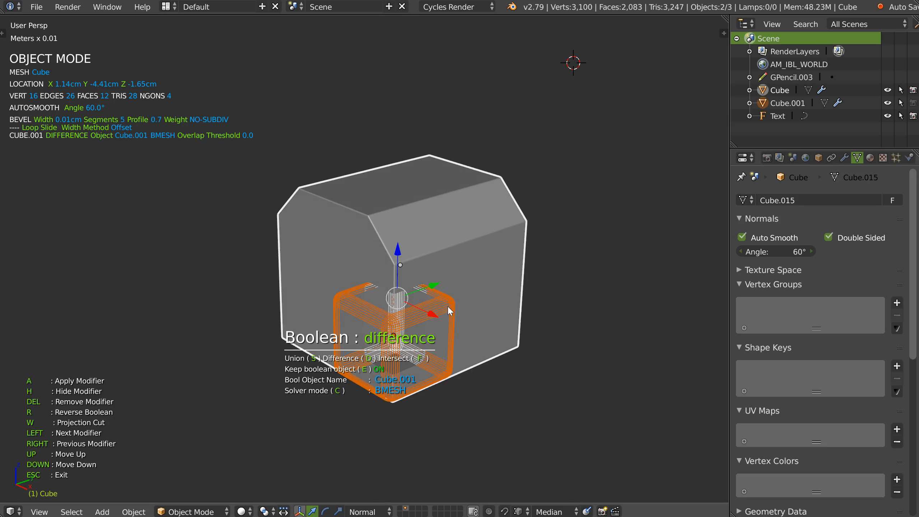
key("a")
key("x")
left_click(400, 327)
middle_click_drag(399, 326, 449, 272)
left_click(376, 311)
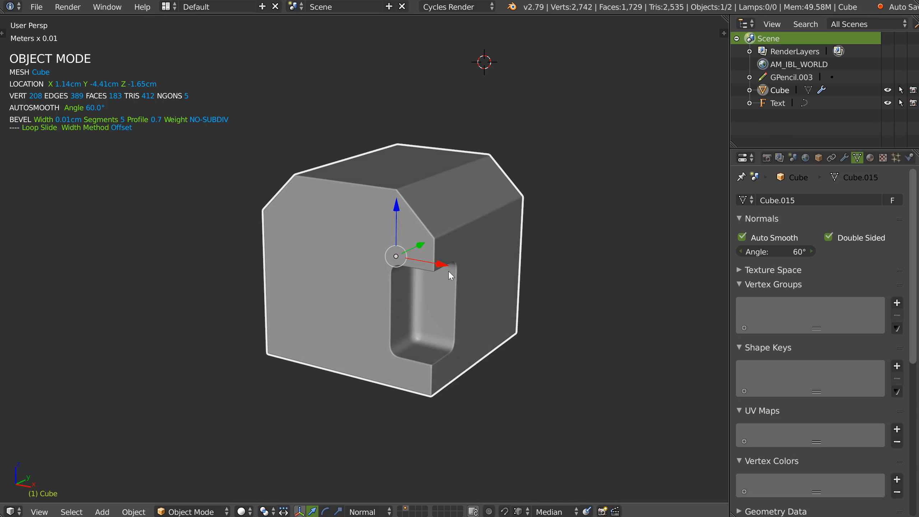
Symmetrize the notched cube across the X and Y axes so the cutout repeats on all four vertical edges
key("space")
left_click(446, 375)
middle_click_drag(318, 258, 414, 277)
key("y")
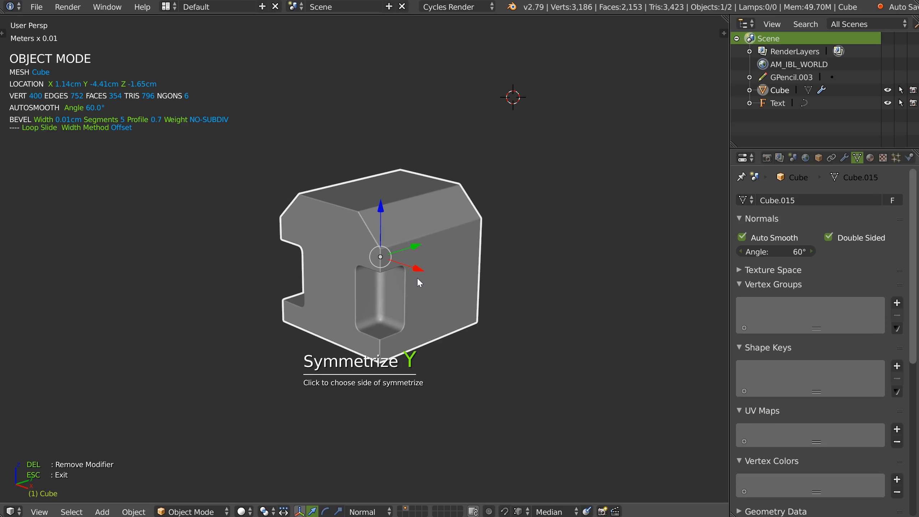
middle_click_drag(483, 262, 466, 270)
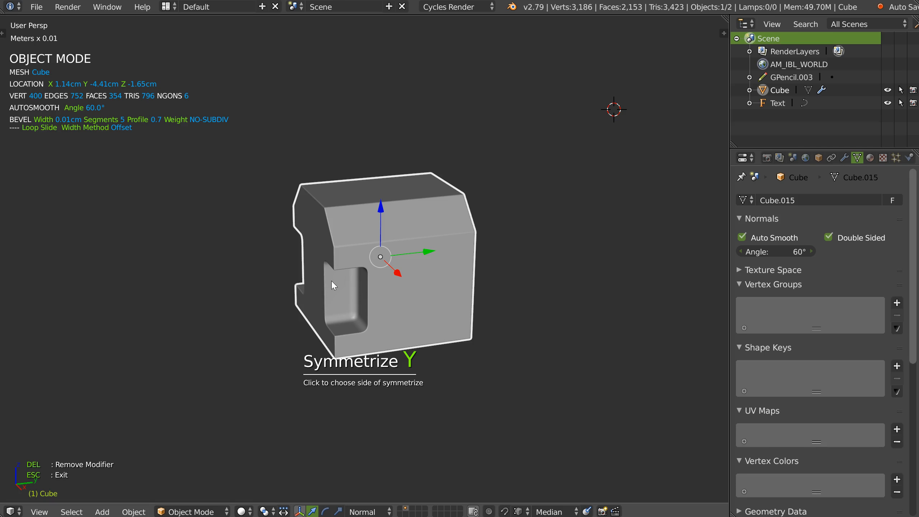
left_click(474, 267)
left_click(496, 277)
middle_click_drag(496, 277, 375, 265)
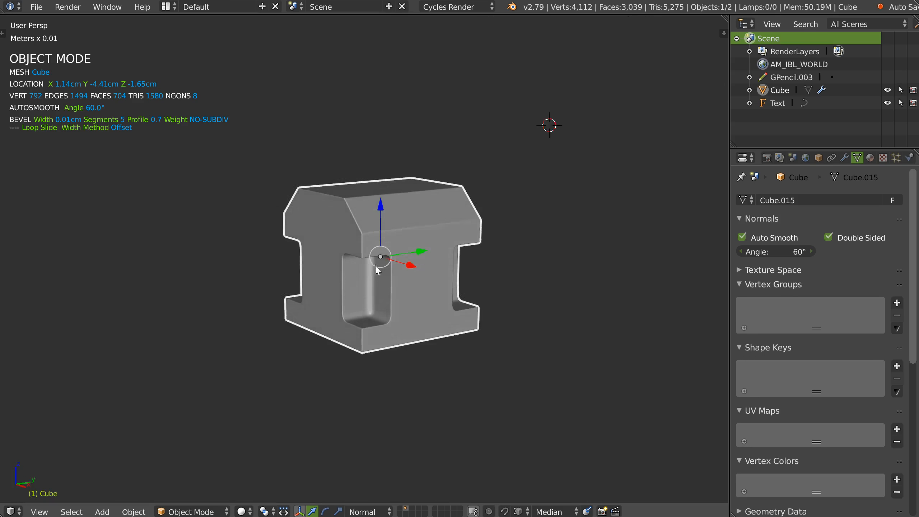
Bevel the short vertical edges at the cube's bottom corners into flat chamfers
key("Tab")
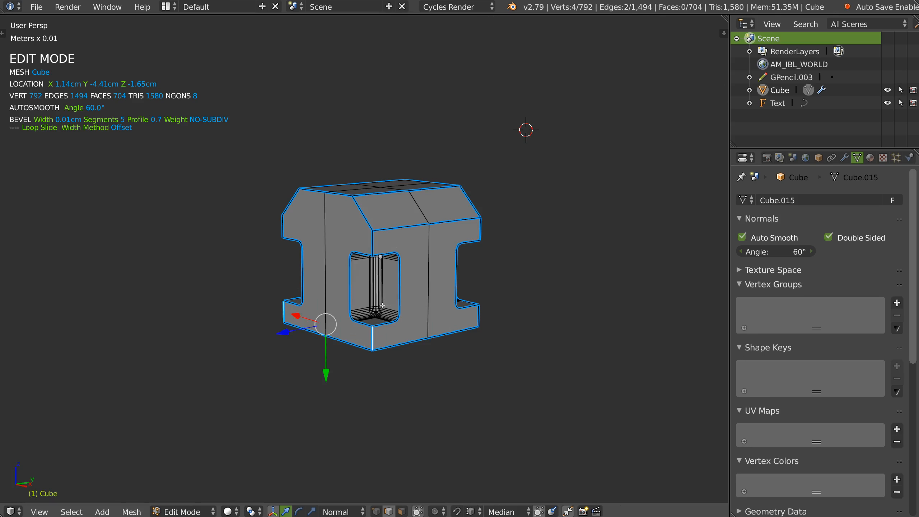
middle_click_drag(382, 305, 308, 308)
right_click(438, 348, "shift")
middle_click_drag(437, 348, 352, 339)
right_click(490, 353, "shift")
middle_click_drag(490, 353, 397, 344)
key("ctrl+b")
left_click(452, 345)
key("Tab")
Add a separate cube at the middle of an upper sloped face, scale it to about 0.41 and stretch it along X to about 1.01
key("Tab")
left_click(331, 306)
right_click(349, 274)
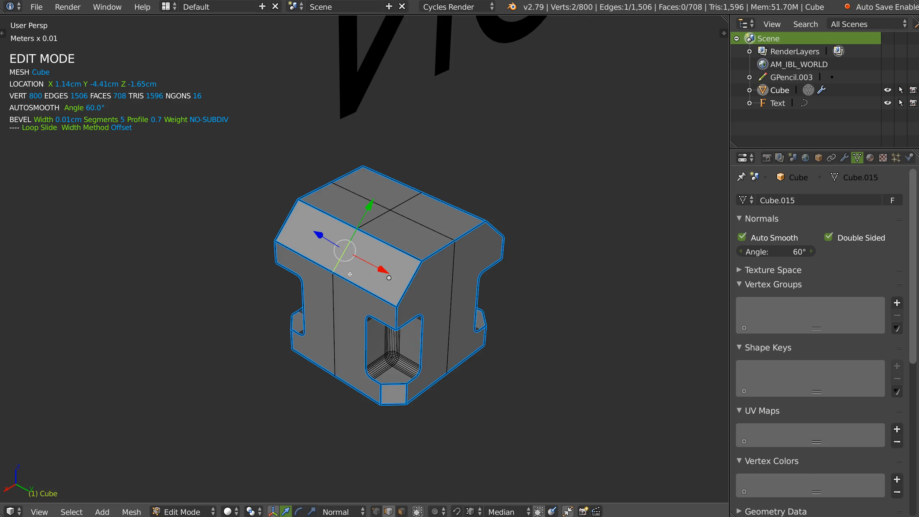
right_click(350, 274)
left_click(265, 403)
key("s")
left_click(404, 296)
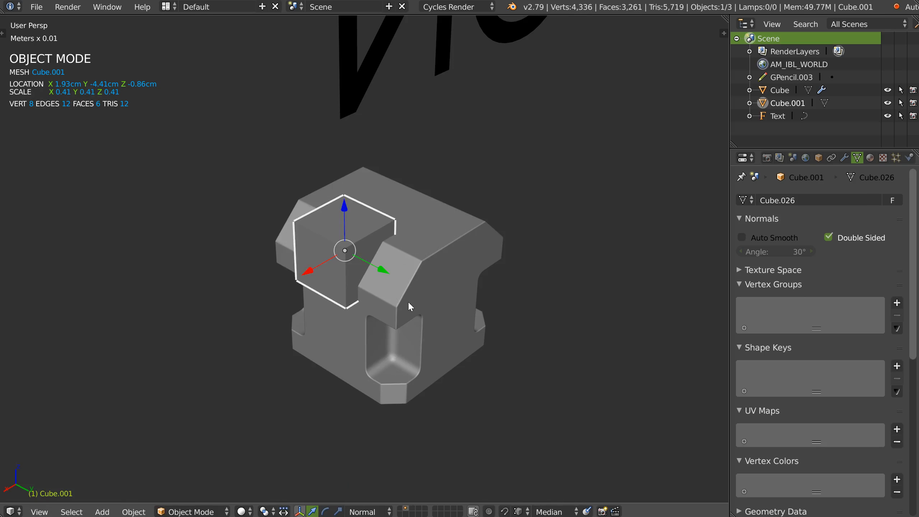
middle_click_drag(409, 302, 393, 264)
key("s")
key("x")
left_click(471, 258)
Add a rounded Speedflow Bevel with 0.16 cm width and 9 segments to the stretched cube
right_click(448, 278)
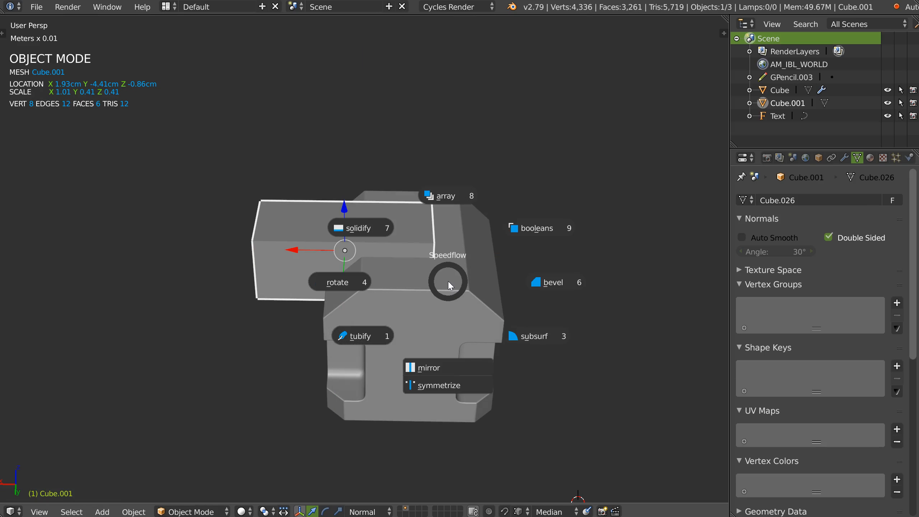
left_click(436, 313)
left_click(568, 288)
left_click(569, 288)
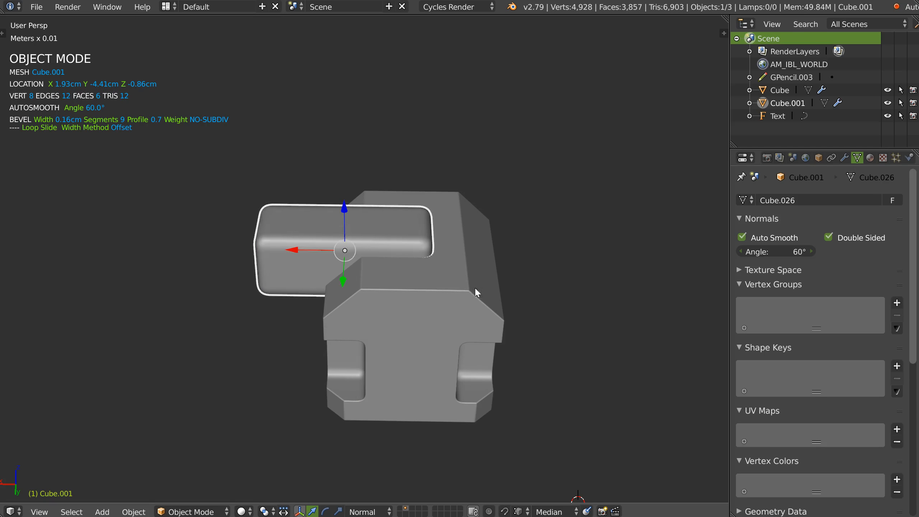
Subtract the rounded block from the large cube with a Speedflow Boolean and delete the cutter
left_click(471, 288, "shift")
key("space")
left_click(517, 245)
left_click(514, 247)
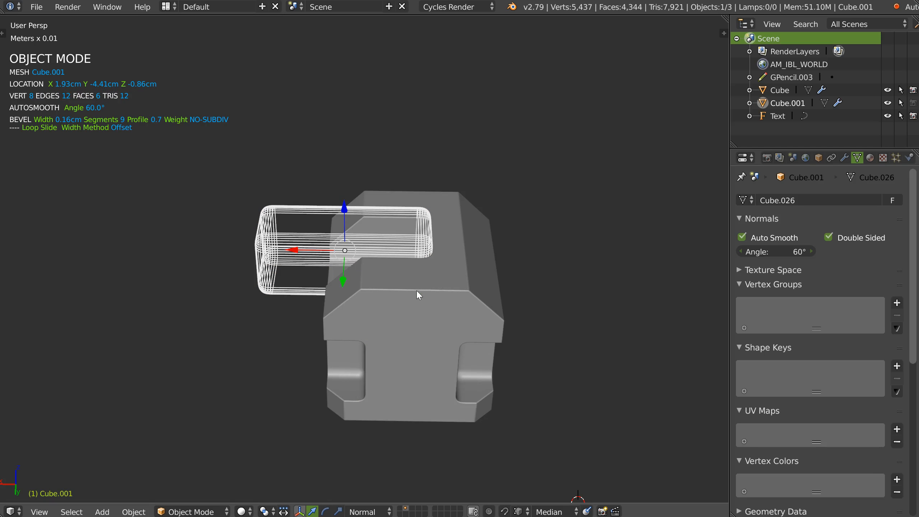
key("w")
key("Escape")
key("x")
left_click(425, 280)
middle_click_drag(432, 289, 389, 284)
scroll(434, 254, "up", 4)
scroll(416, 245, "down", 3)
scroll(391, 279, "up", 3)
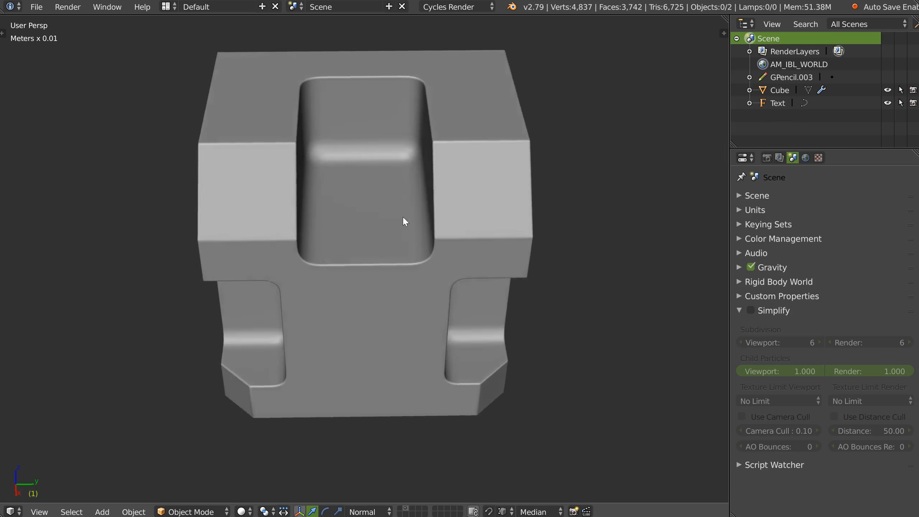
Select the vertices of one side wall of the top slot and shift them inward along Y using Global orientation
middle_click_drag(402, 216, 393, 203)
right_click(400, 203)
key("Tab")
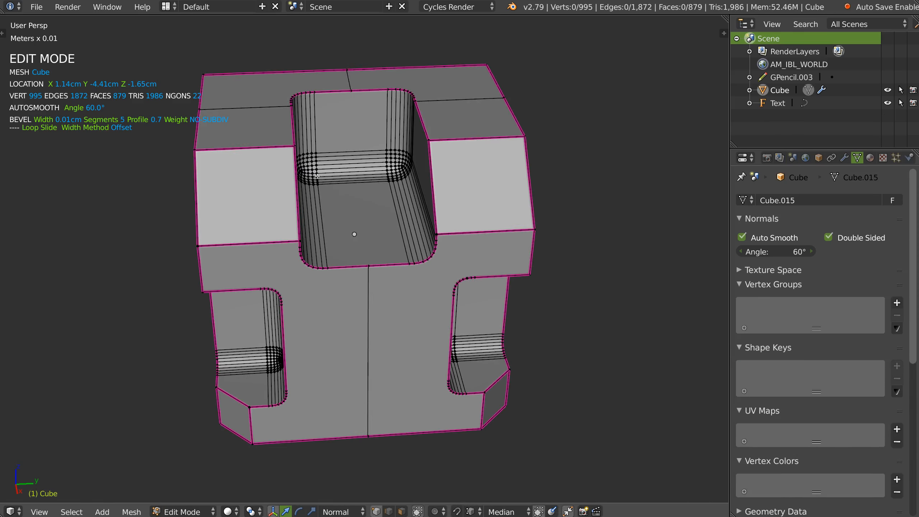
mouse_move(387, 84)
left_mouse_down("ctrl")
mouse_move(434, 275)
mouse_move(459, 226)
left_mouse_up("ctrl")
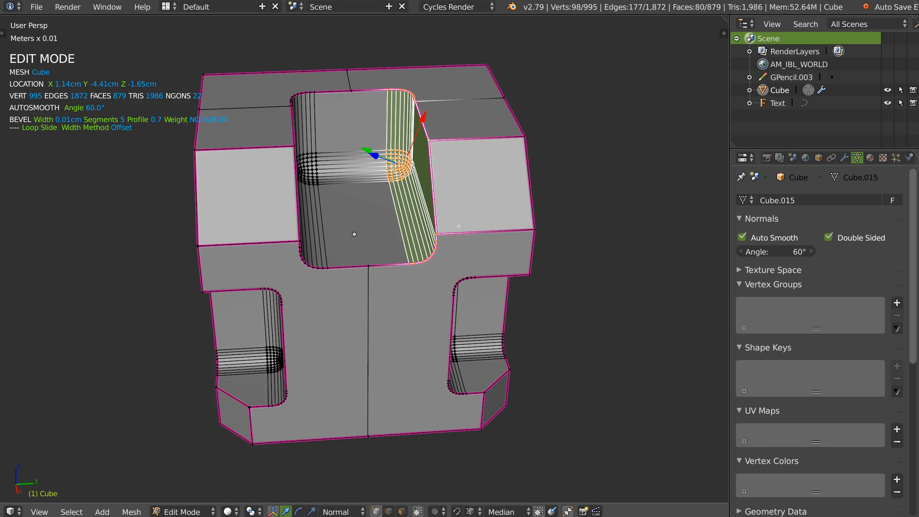
key("alt+space")
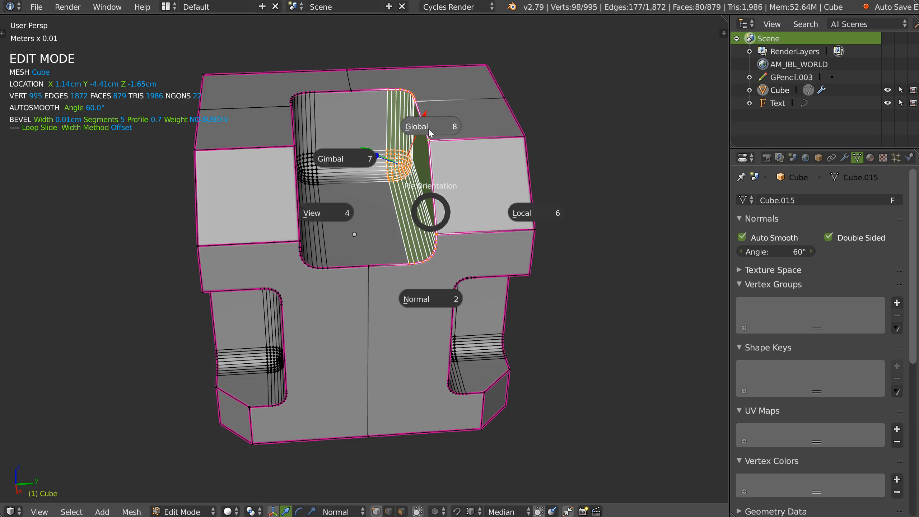
left_click(409, 176)
left_click_drag(450, 165, 428, 181)
key("Tab")
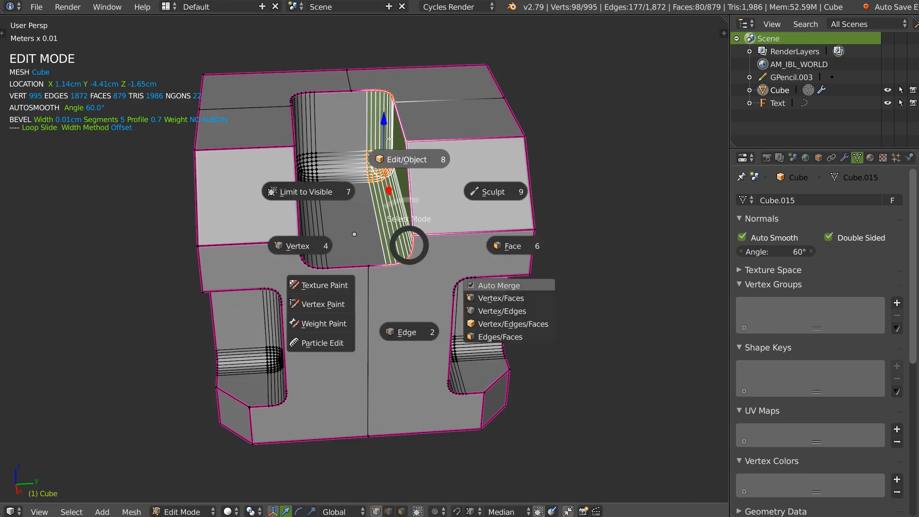
left_click(412, 211)
Try the Speedflow Symmetrize tool on the slotted cube across X, adding the -Y axis
key("space")
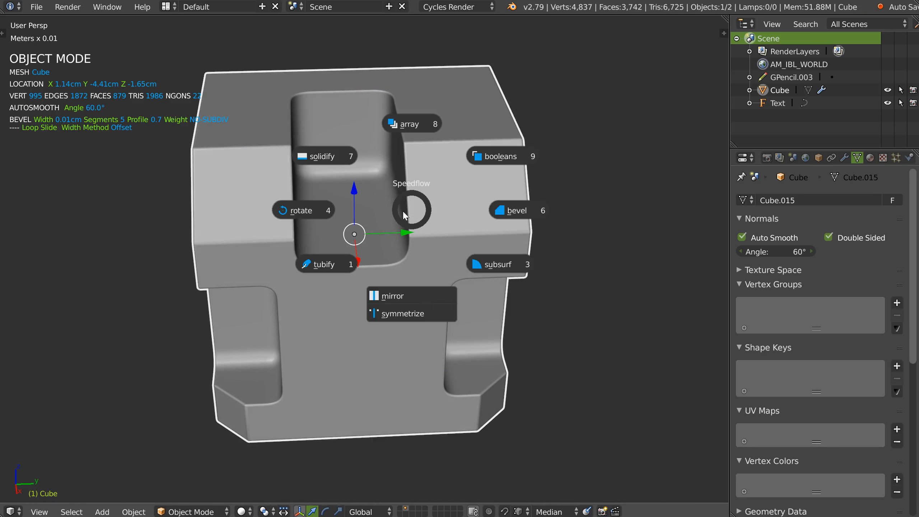
left_click(400, 314)
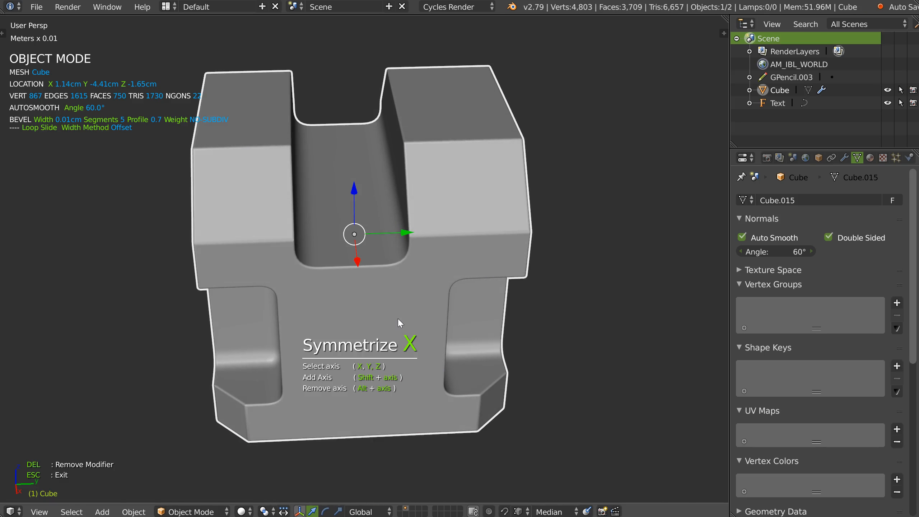
key("x")
left_click(290, 313)
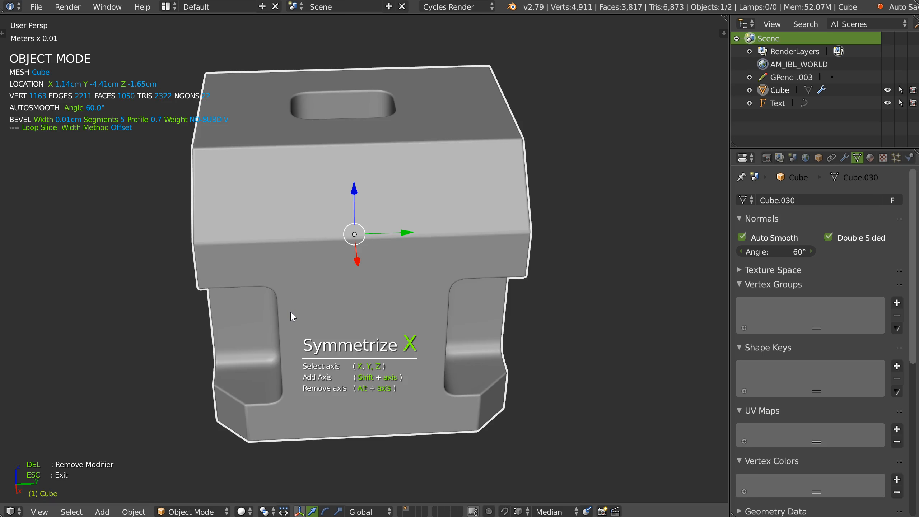
middle_click_drag(465, 282, 359, 160)
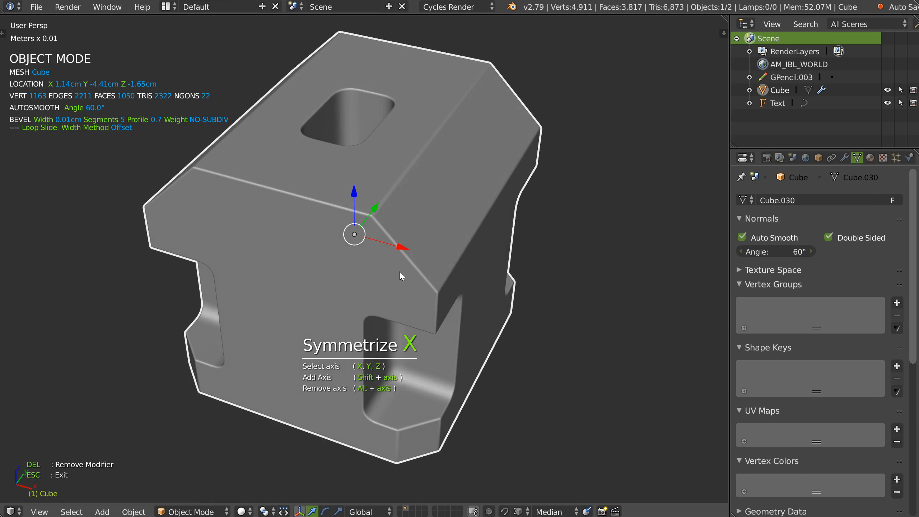
key("y")
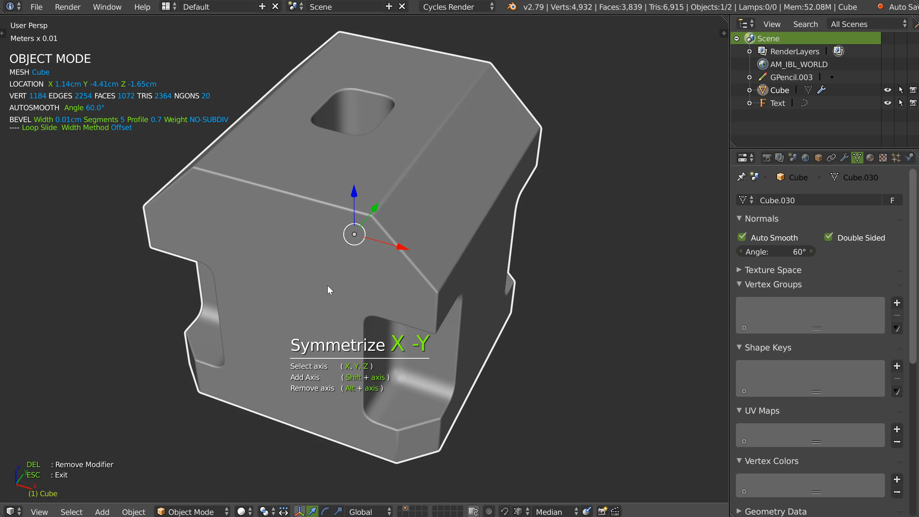
left_click(327, 285)
middle_click_drag(331, 287, 433, 251)
Symmetrize the cube across the Y axis so both side walls of the top slot match
key("q")
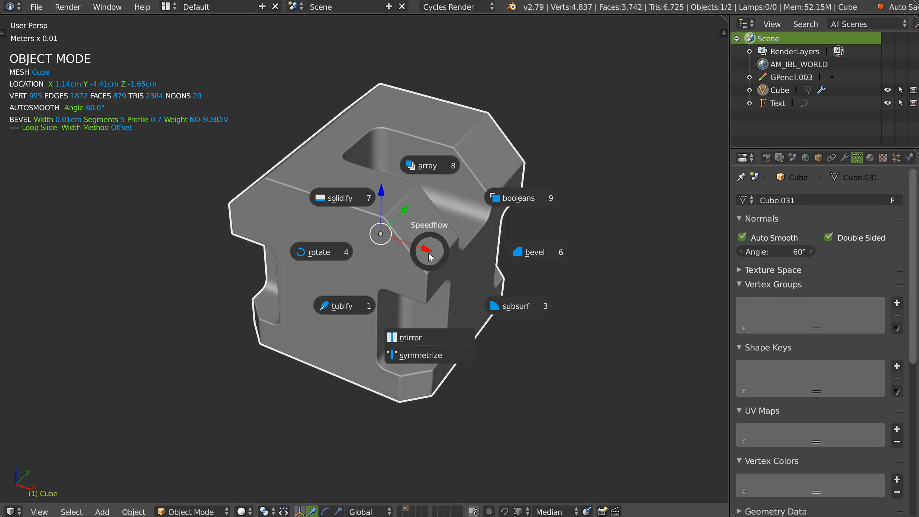
left_click(411, 356)
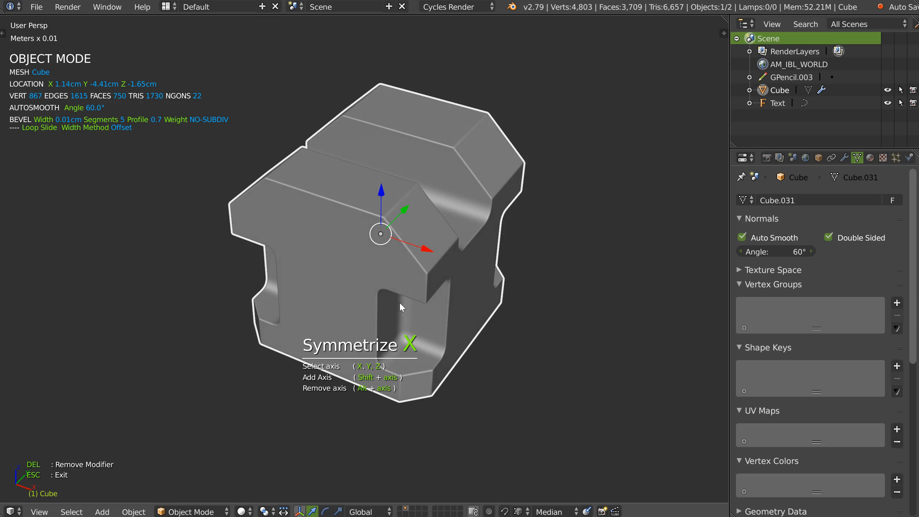
key("y")
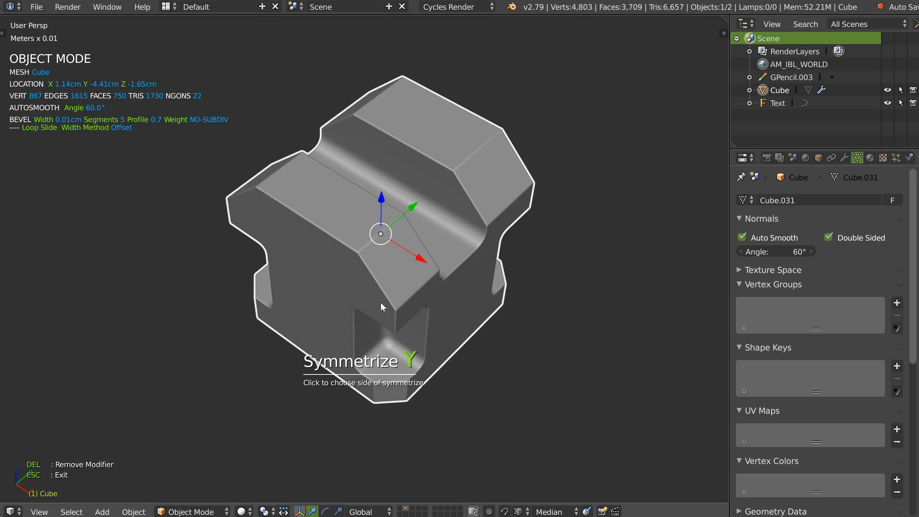
left_click(384, 304)
key("Escape")
Display the wireframe over the cube's solid shading
mouse_move(433, 285)
middle_mouse_down()
mouse_move(398, 265)
mouse_move(337, 158)
middle_mouse_up()
key("shift+z")
left_click(449, 278)
middle_click_drag(394, 211, 379, 239, "ctrl")
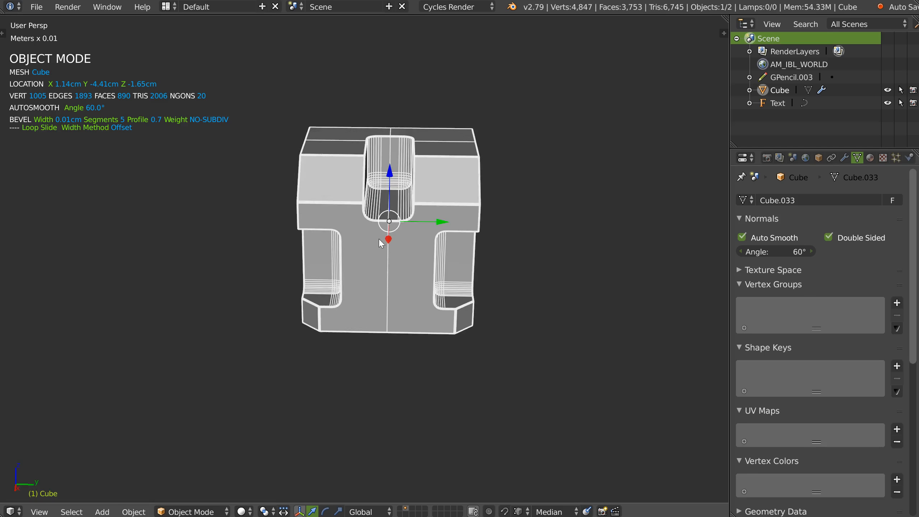
Rotate the cube -90° around the global Z axis with Speedflow Rotate in the top view
key("q")
left_click(436, 116)
scroll(414, 178, "up", 4)
key("space")
left_click(329, 254)
key("z")
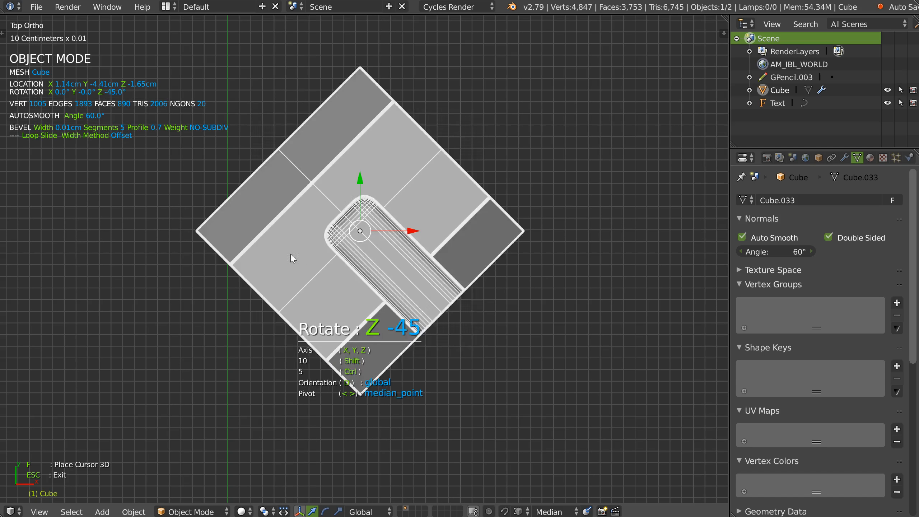
left_click(256, 249)
middle_click_drag(322, 317, 356, 266)
middle_click_drag(356, 266, 366, 230, "shift")
right_click(403, 219)
left_click(322, 278)
scroll(366, 230, "up", 1)
middle_click_drag(366, 230, 341, 253)
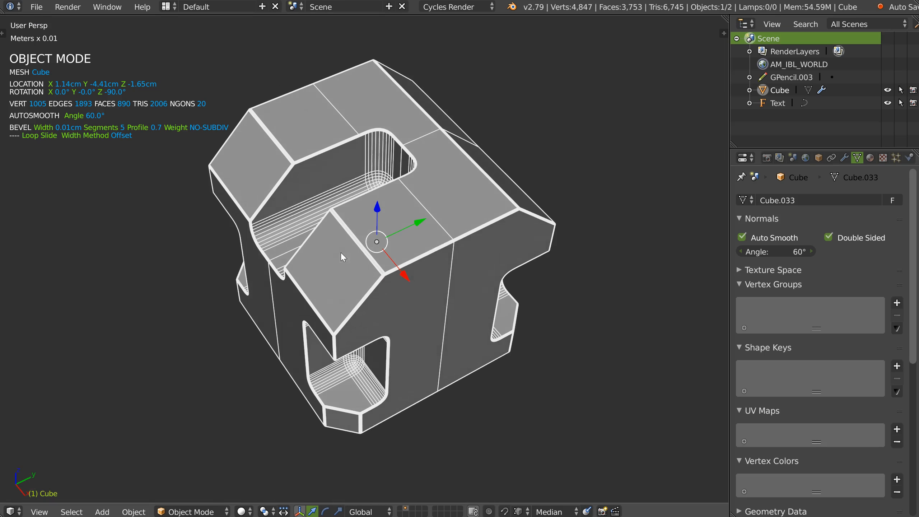
Symmetrize the rotated cube so the top slot runs through its full length, and hide the wireframe overlay
key("space")
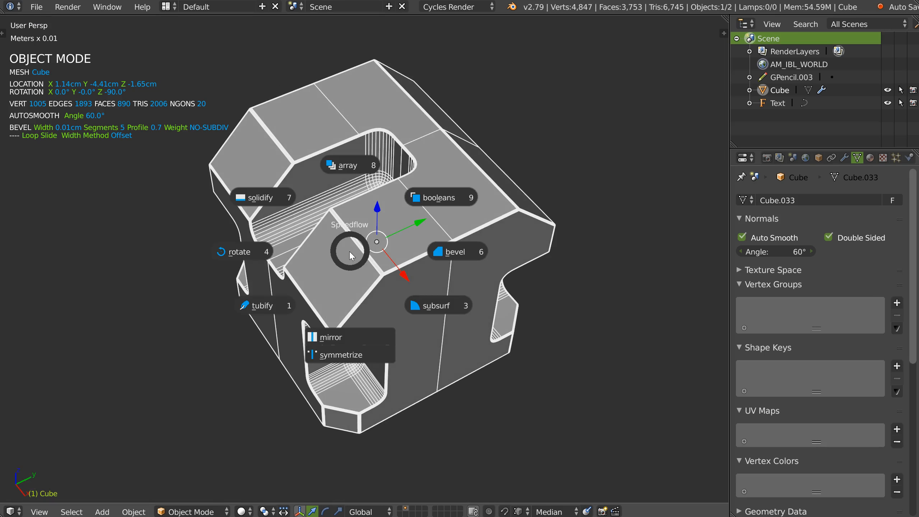
left_click(338, 355)
middle_click_drag(477, 176, 401, 140)
key("Escape")
mouse_move(439, 285)
middle_mouse_down()
mouse_move(382, 252)
mouse_move(483, 277)
middle_mouse_up()
key("shift+z")
key("Escape")
mouse_move(362, 270)
middle_mouse_down()
mouse_move(432, 259)
mouse_move(459, 221)
mouse_move(424, 250)
mouse_move(390, 259)
middle_mouse_up()
key("shift+z")
left_click(429, 260)
Add a drawable Bezier curve and sketch a freehand S-shaped path beside the cube
right_click(410, 259)
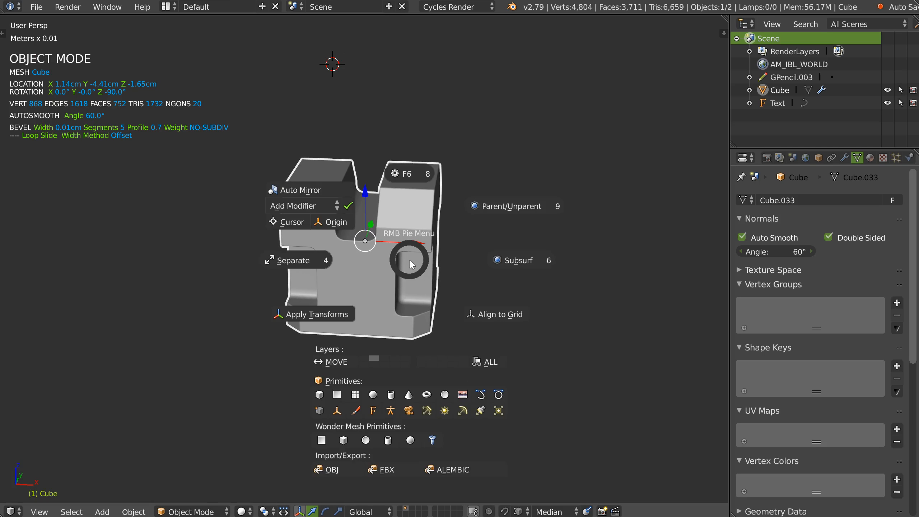
left_click(356, 410)
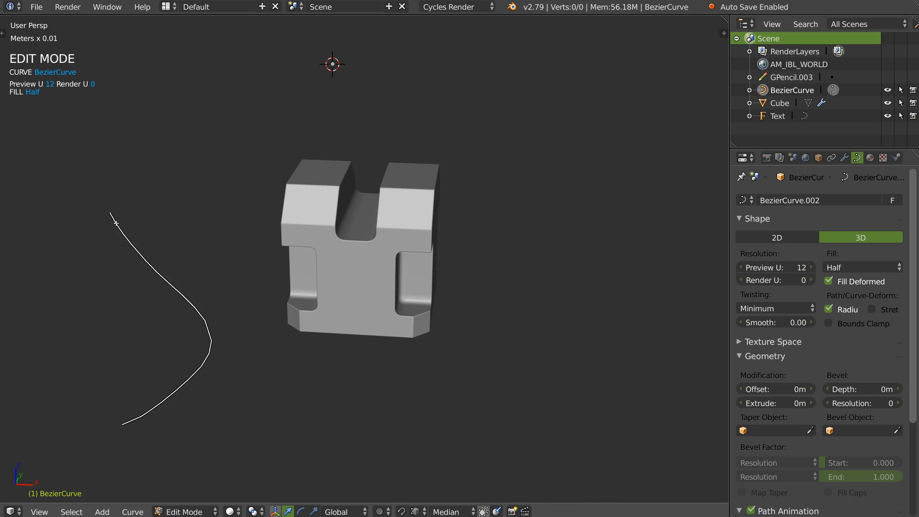
left_click_drag(116, 223, 257, 70)
middle_click_drag(202, 285, 357, 304, "shift")
key("Tab")
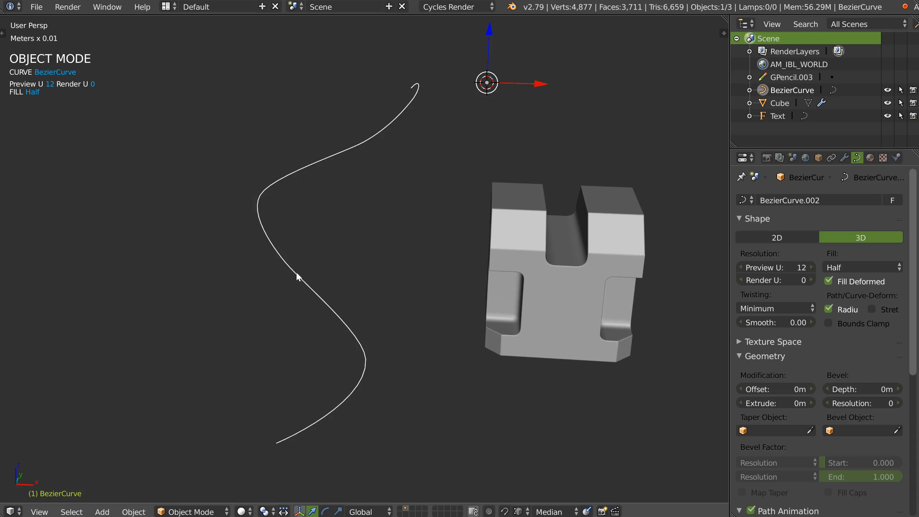
Tubify the S-shaped curve with depth 0.16, Resolution U 9 and Resolution V 4
key("space")
left_click(272, 333)
left_click(292, 336)
middle_click_drag(293, 336, 368, 290)
key("d")
key("s")
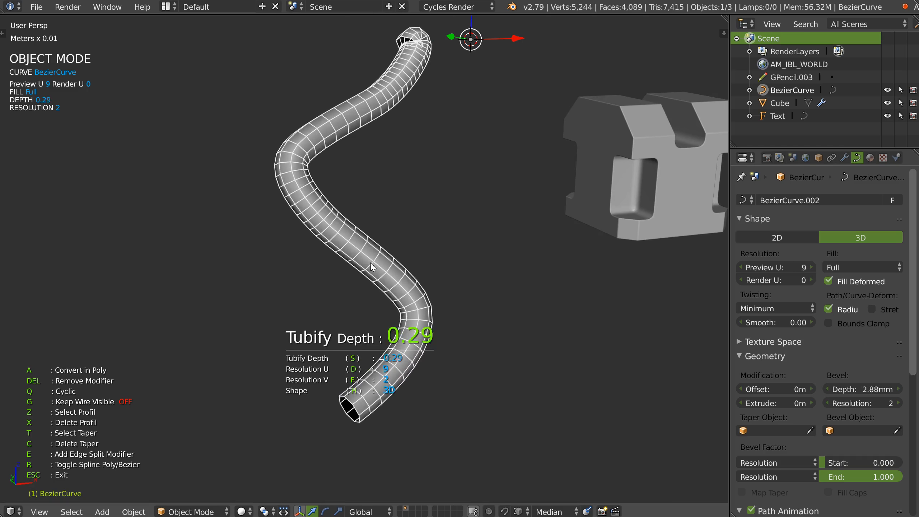
left_click(350, 271)
key("f")
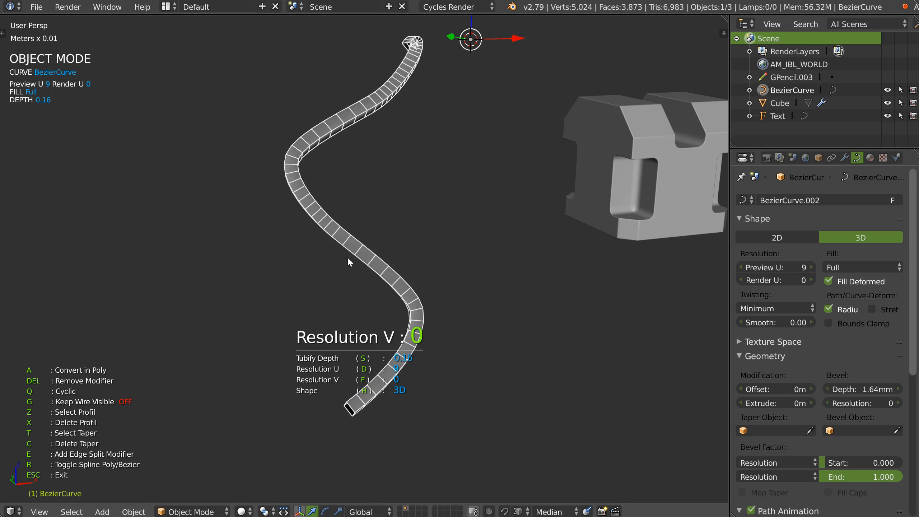
left_click(457, 263)
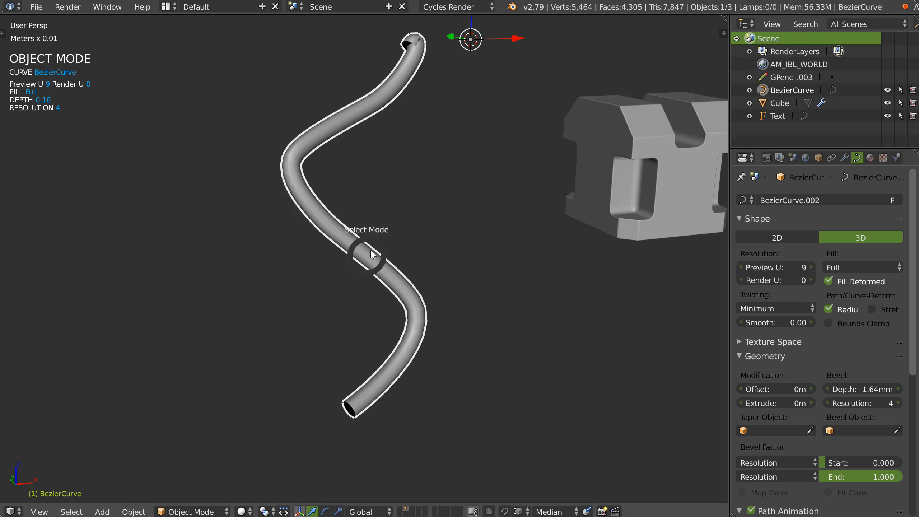
Move the tube's upper end point outward to open its tight hook into a wider bend
key("Tab")
middle_click_drag(410, 49, 390, 87, "shift")
mouse_move(390, 86)
right_mouse_down()
mouse_move(321, 61)
mouse_move(374, 39)
mouse_move(397, 103)
right_mouse_up()
middle_click_drag(296, 98, 375, 108, "shift")
key("Tab")
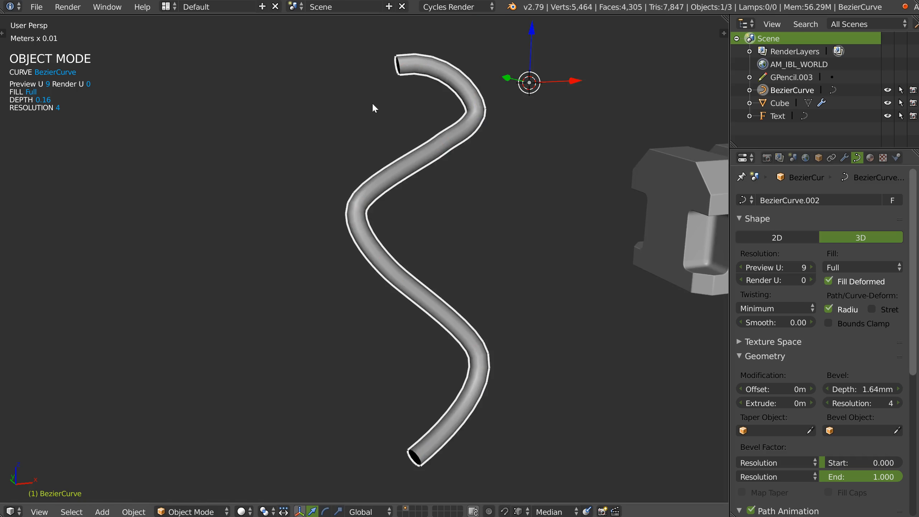
Add a Bezier circle beside the tube and subdivide all of its segments
middle_click_drag(310, 174, 345, 217)
right_click(345, 217)
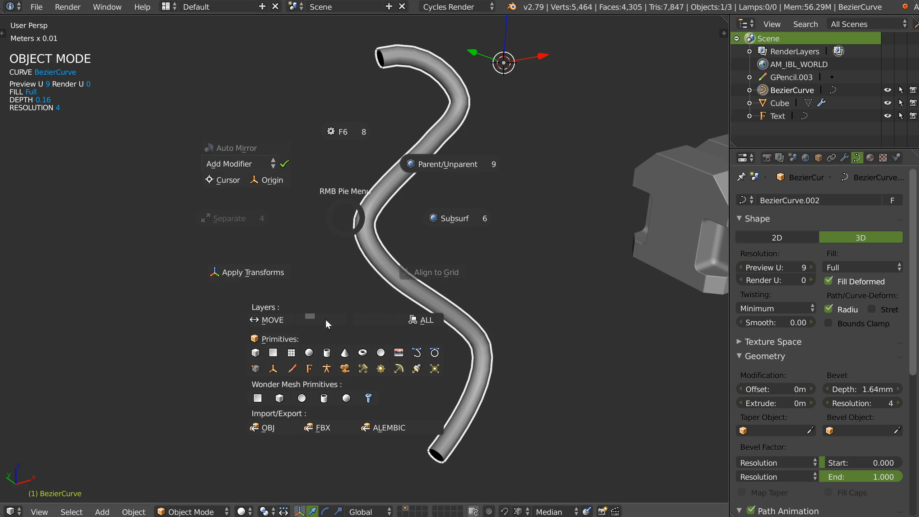
left_click(435, 352)
key("Tab")
scroll(283, 335, "up", 3)
key("w")
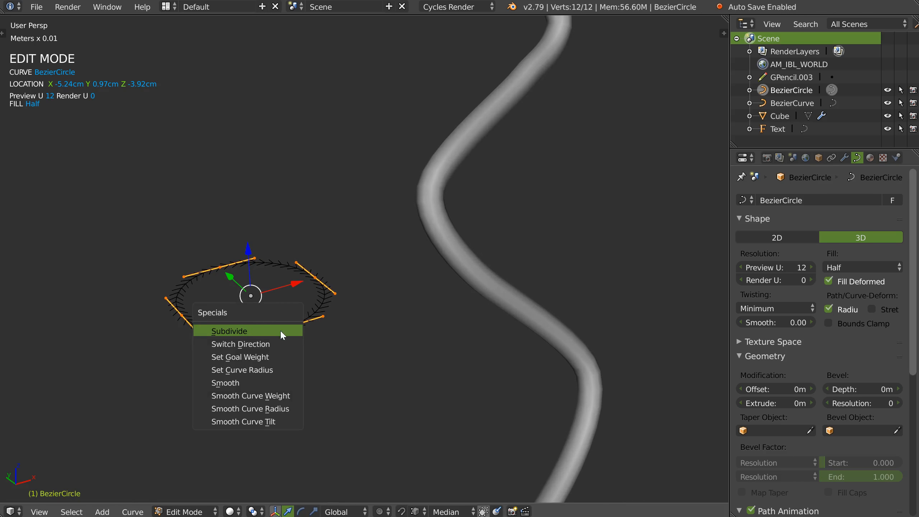
left_click(246, 334)
Select every other point of the Bezier circle and scale them inward into a rounded star outline
right_click(273, 263)
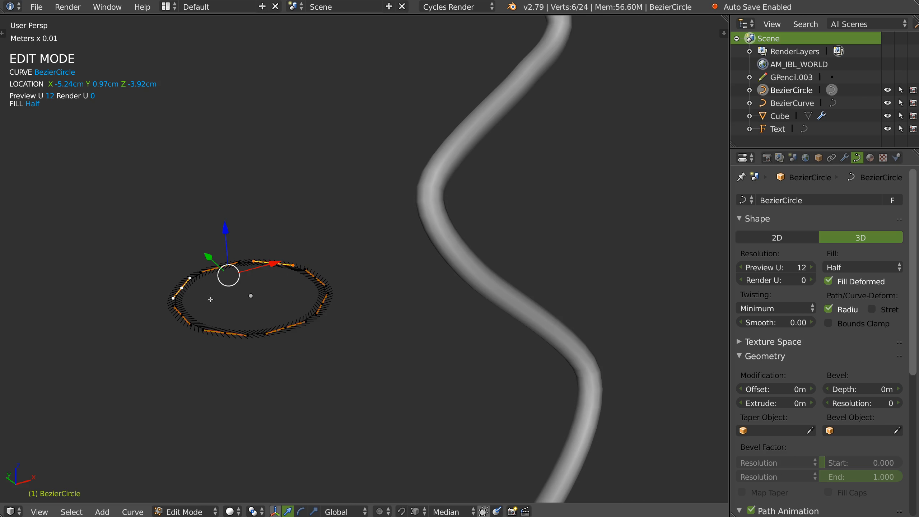
key("s")
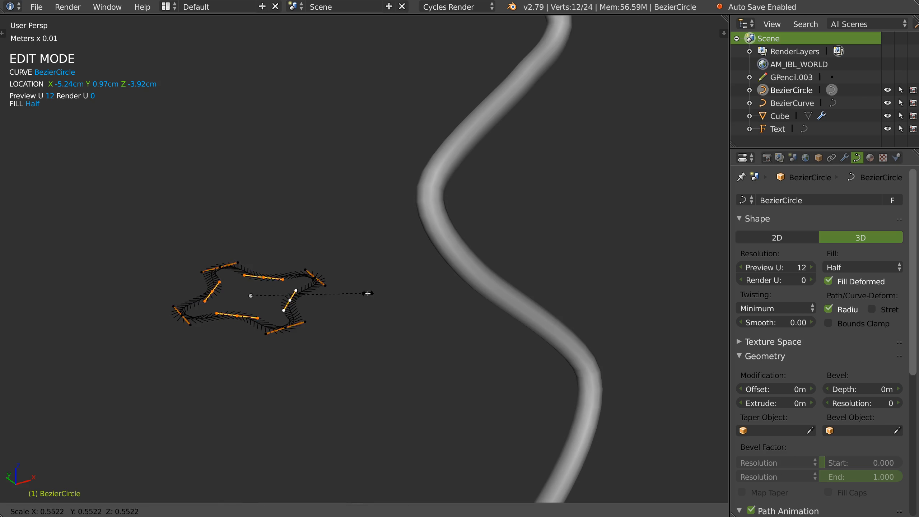
left_click(323, 308)
key("Tab")
Tubify the S-shaped curve with the star-shaped Bezier circle as its profile and a depth of 0.19
scroll(433, 206, "down", 2)
right_click(443, 248, "shift")
key("space")
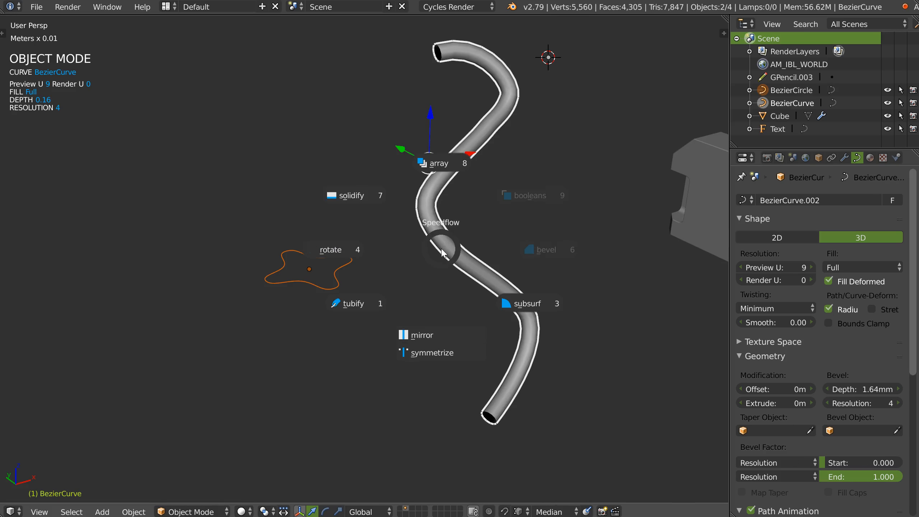
left_click(362, 304)
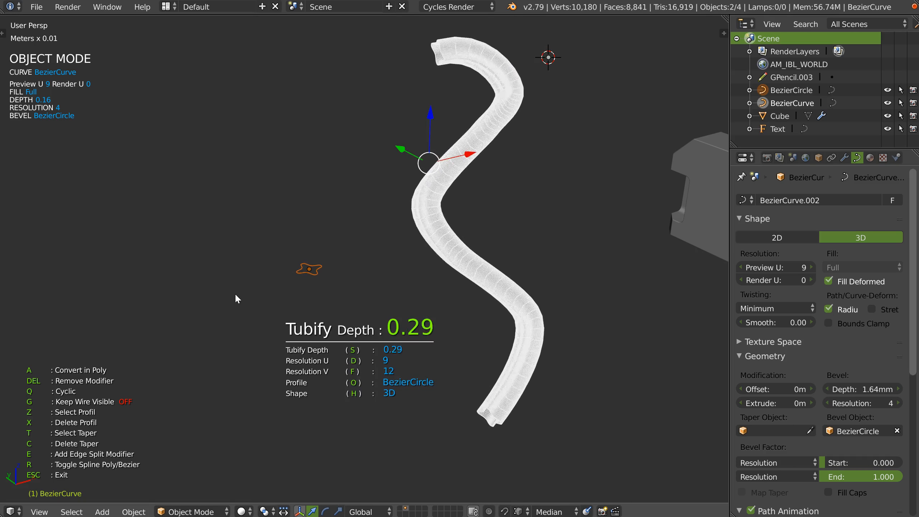
left_click(215, 294)
scroll(492, 370, "up", 6)
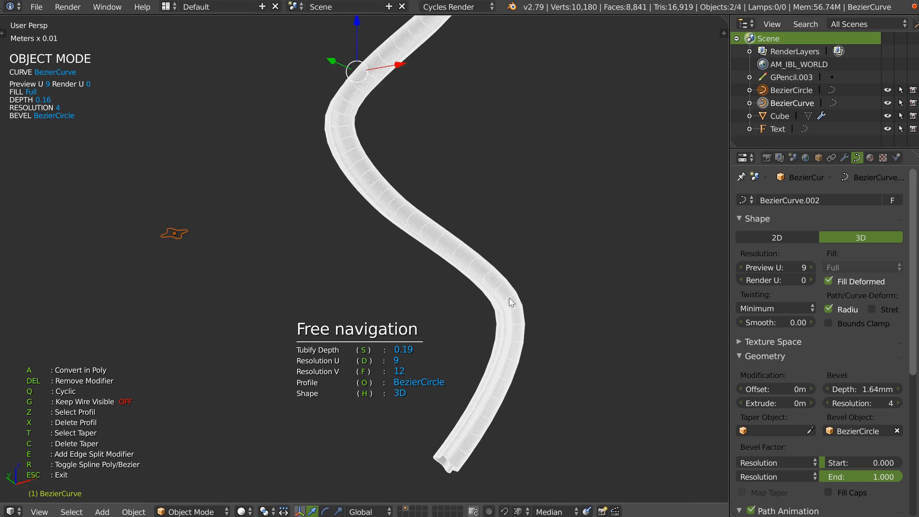
Set the profiled tube's Resolution U to 6, depth to 0.14 and Resolution V to 6
key("d")
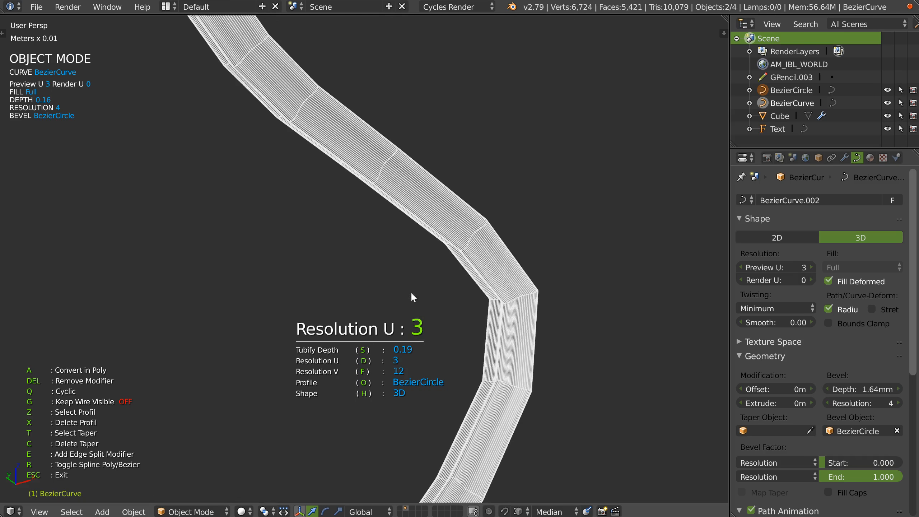
left_click(500, 303)
key("s")
left_click(497, 303)
key("f")
left_click(365, 295)
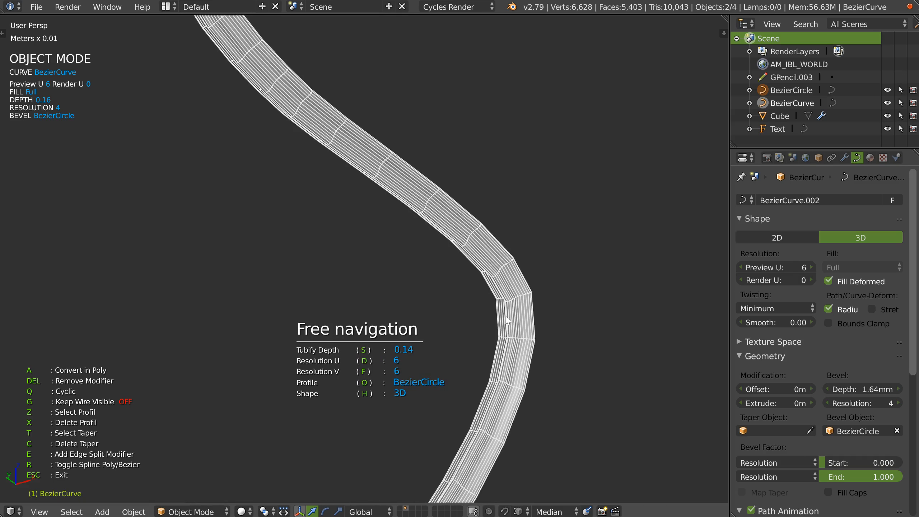
middle_click_drag(365, 295, 495, 286)
key("Escape")
Add a Subsurf modifier to the profiled tube
scroll(536, 306, "down", 4)
middle_click_drag(533, 159, 473, 207)
right_click(503, 211)
left_click(620, 219)
middle_click_drag(530, 239, 473, 316)
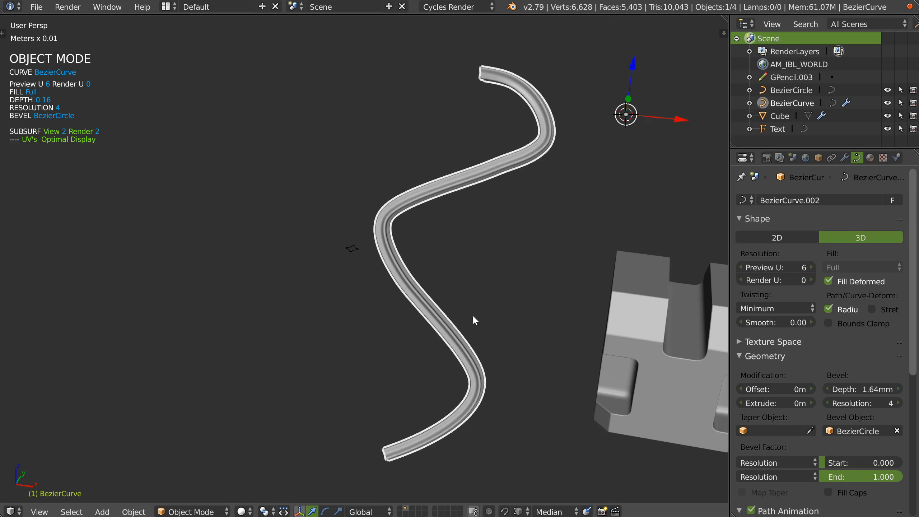
Reshape the tube's bends by moving several control points and handles of its curve
key("Tab")
right_click_drag(494, 169, 432, 144)
right_click_drag(398, 197, 390, 184)
right_click_drag(384, 238, 368, 252)
right_click_drag(400, 187, 390, 188)
right_click_drag(380, 219, 361, 215)
right_click_drag(421, 304, 442, 312)
mouse_move(405, 282)
right_mouse_down()
mouse_move(399, 297)
mouse_move(411, 287)
right_mouse_up()
middle_click_drag(497, 235, 376, 247)
key("Tab")
middle_click_drag(382, 189, 400, 248)
scroll(387, 211, "down", 3)
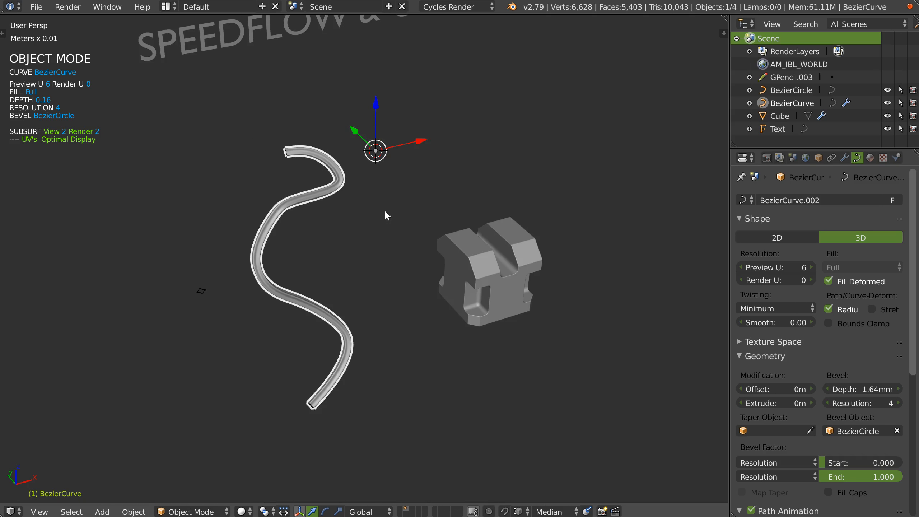
Delete the tube and select the notched, bevelled cube
key("x")
left_click(362, 235)
right_click(484, 270)
middle_click_drag(482, 267, 387, 260)
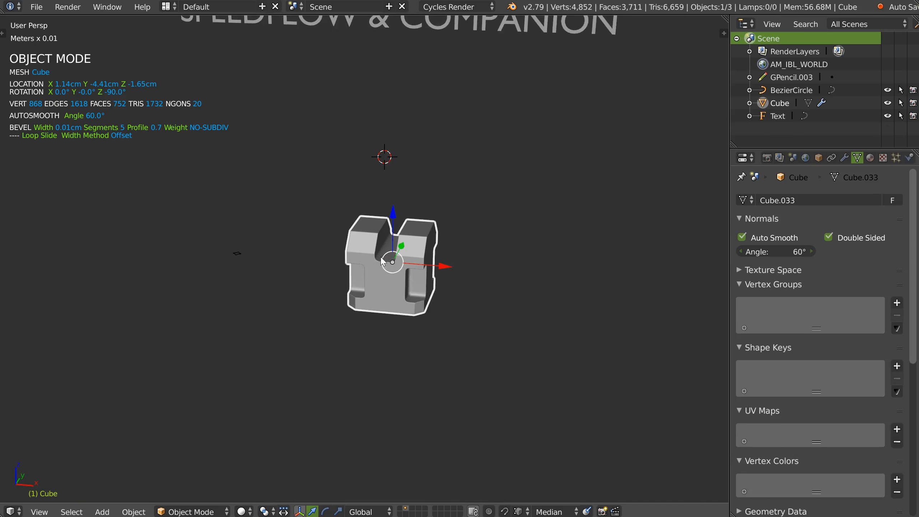
scroll(387, 260, "up", 2)
key("space")
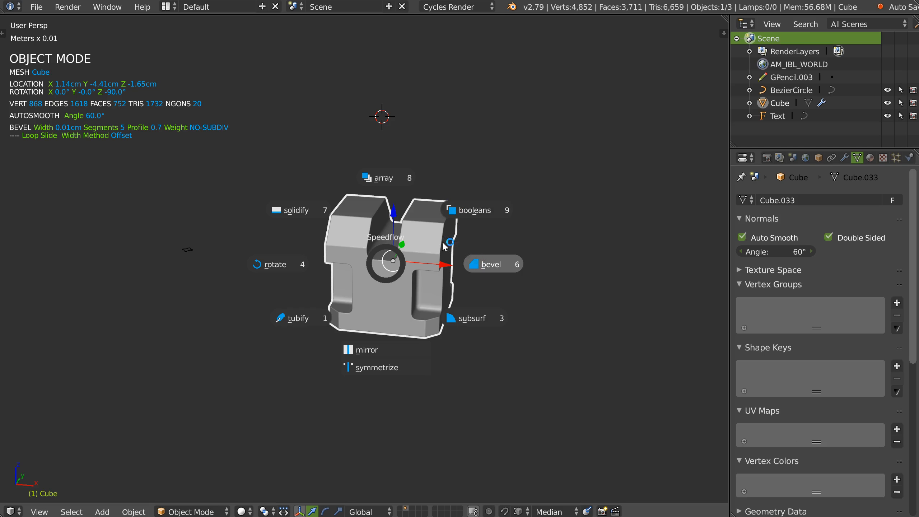
left_click(486, 267)
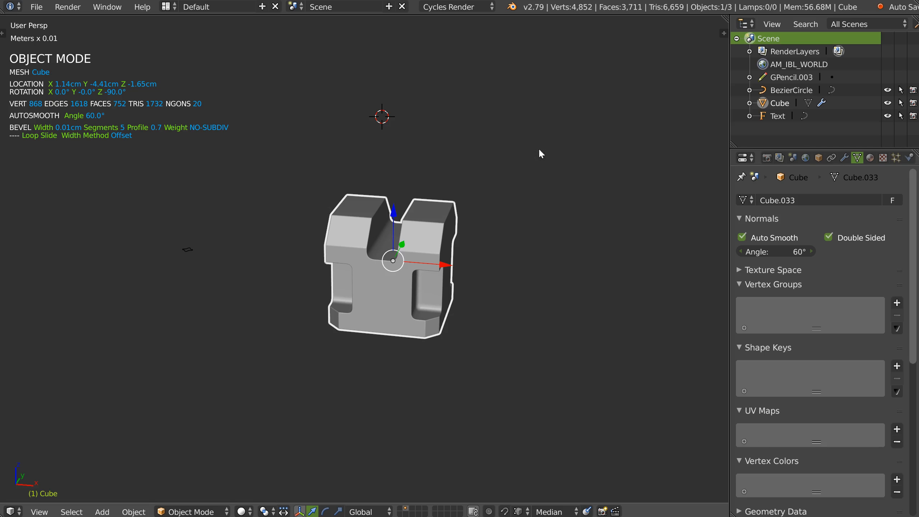
Switch Asset Management to the scenes of My_library and choose the Divers category
left_click(2, 33)
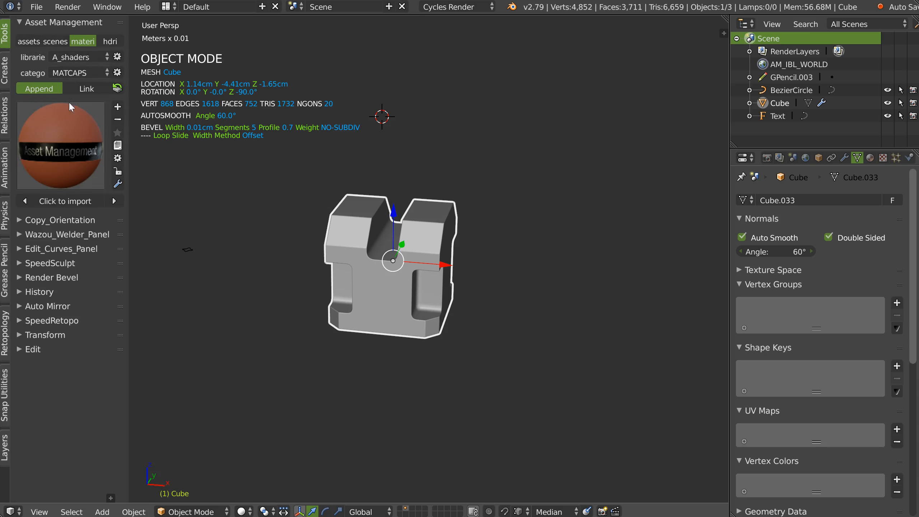
left_click(54, 41)
left_click(78, 73)
left_click(73, 109)
left_click(69, 73)
left_click(68, 106)
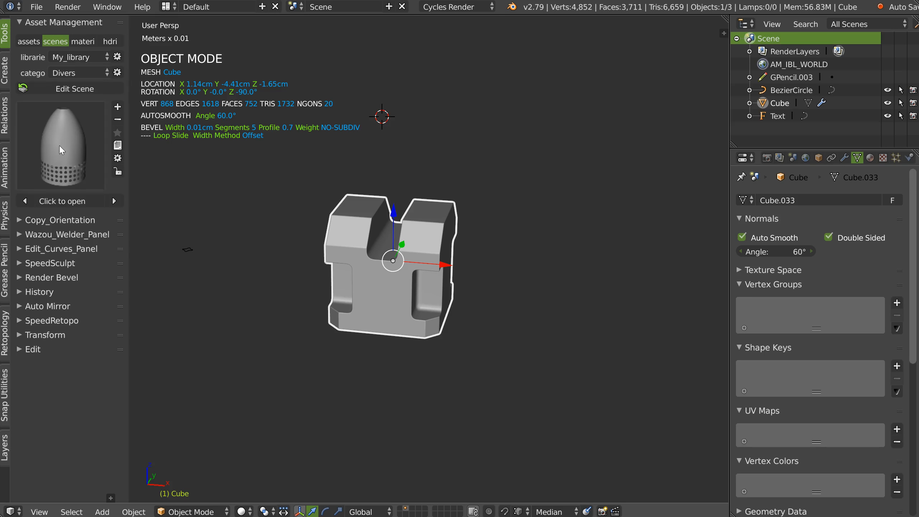
Choose the black phone scene from the scene previews and open it
left_click(59, 146)
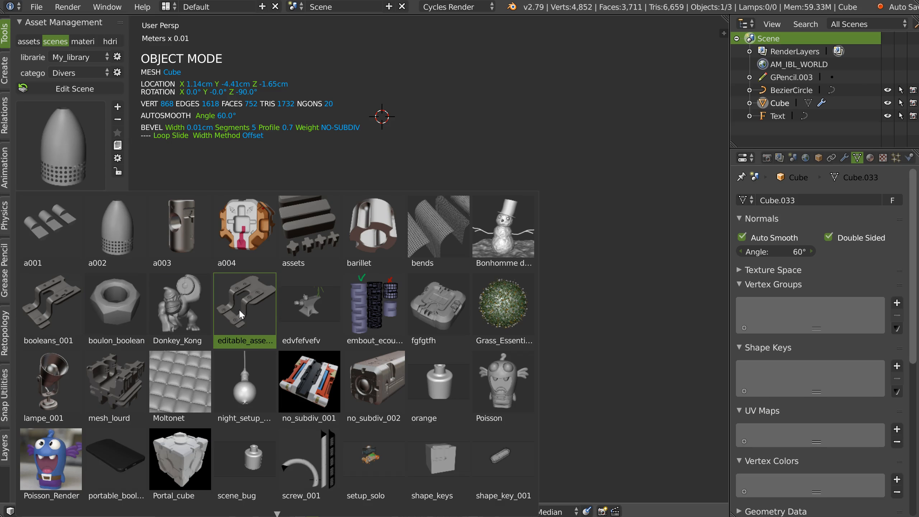
left_click(114, 462)
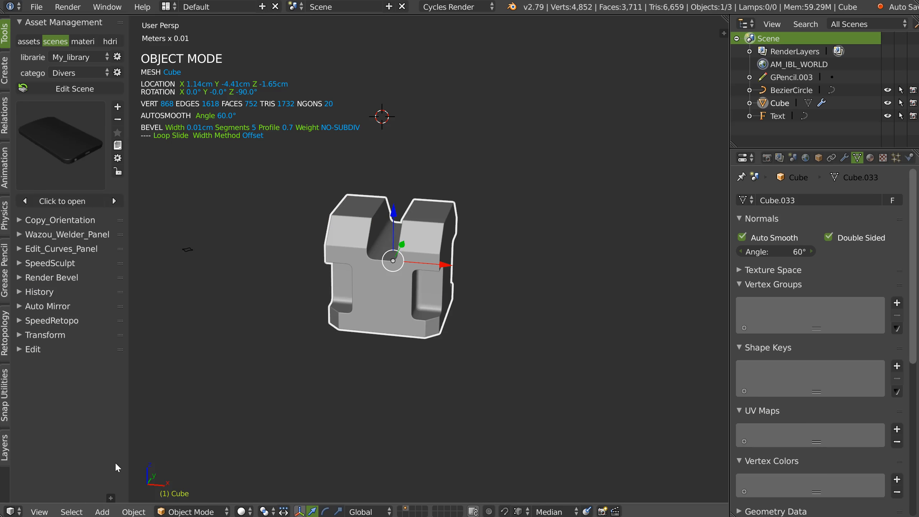
left_click(75, 203)
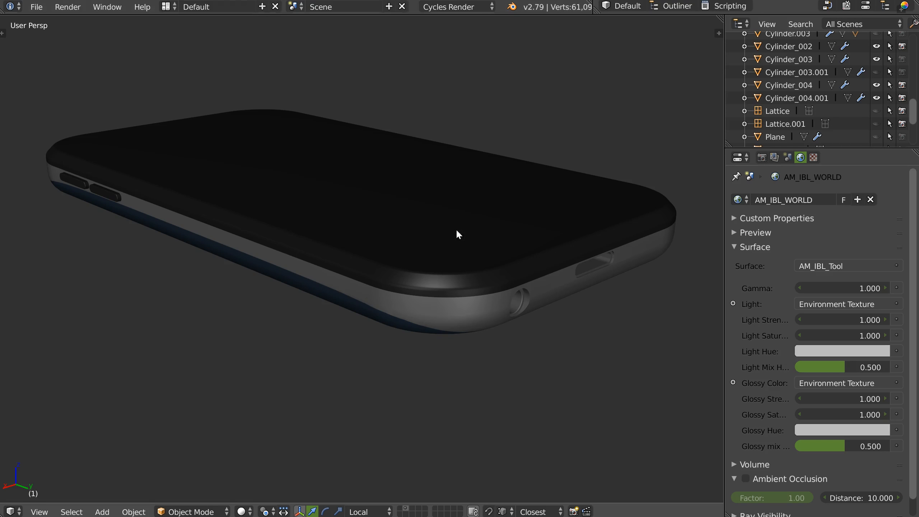
Examine the phone model from several angles, checking the base meshes of its individual parts
middle_click_drag(457, 230, 436, 250)
scroll(405, 259, "down", 2)
middle_click_drag(379, 267, 405, 266, "shift")
middle_click_drag(305, 300, 455, 250, "shift")
scroll(391, 265, "up", 2)
right_click(389, 268)
middle_click_drag(411, 183, 378, 281)
key("Tab")
key("Tab")
right_click(329, 225)
key("Tab")
key("Tab")
left_click(369, 158)
middle_click_drag(326, 227, 349, 256)
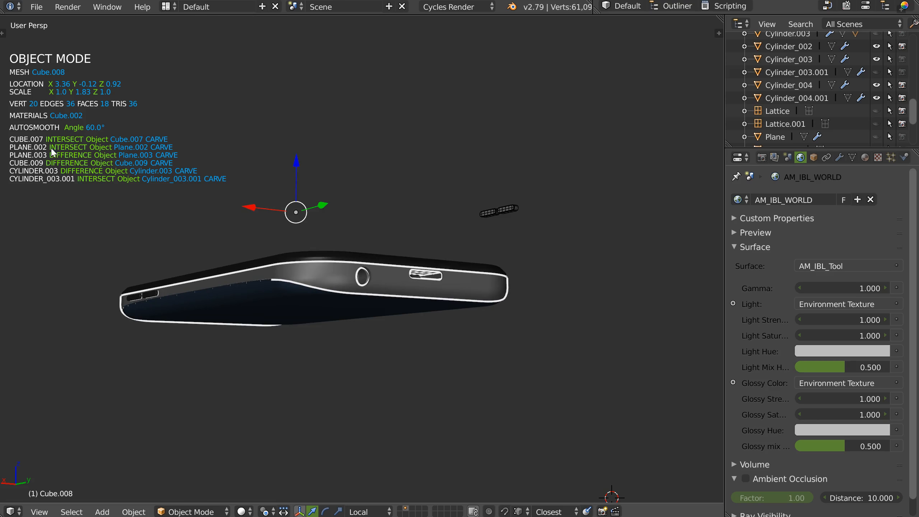
Run the Boolean tool on the phone's grey body and cycle through its boolean modifiers
key("space")
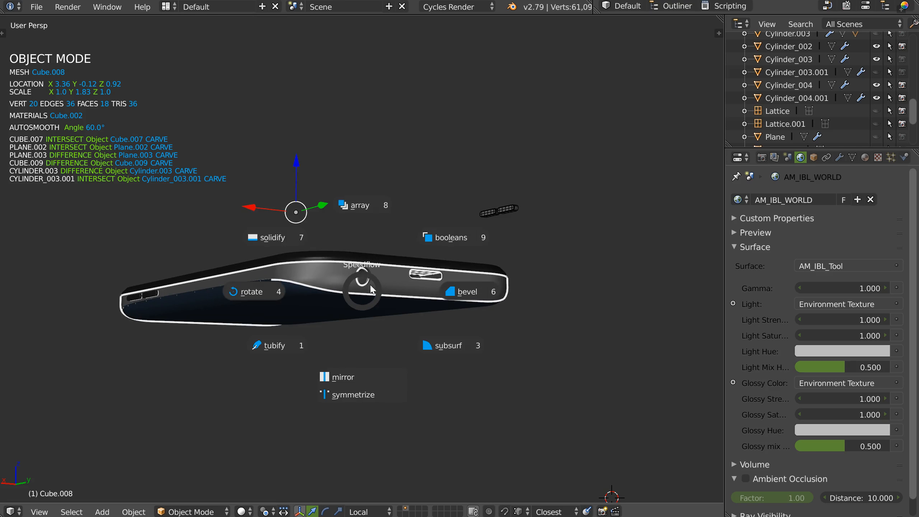
left_click(449, 238)
middle_click_drag(375, 267, 336, 286)
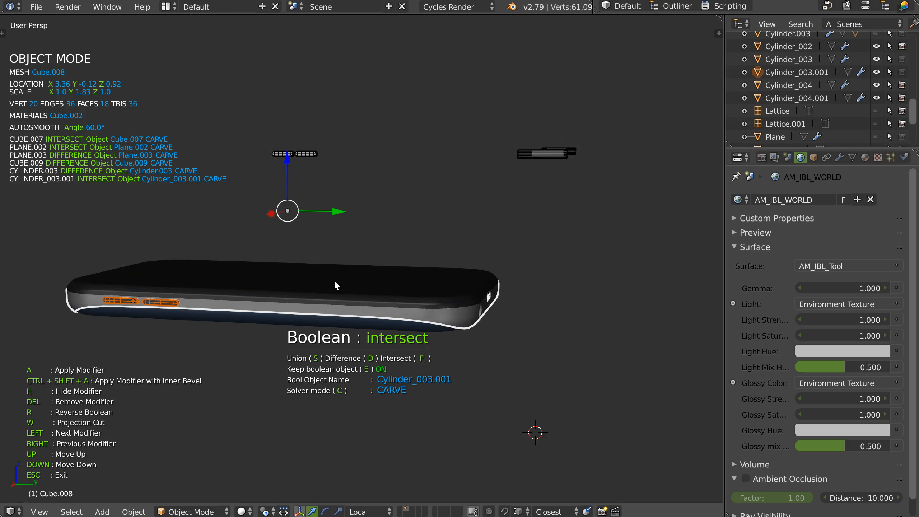
key("Right")
key("Right")
key("Right")
key("Right")
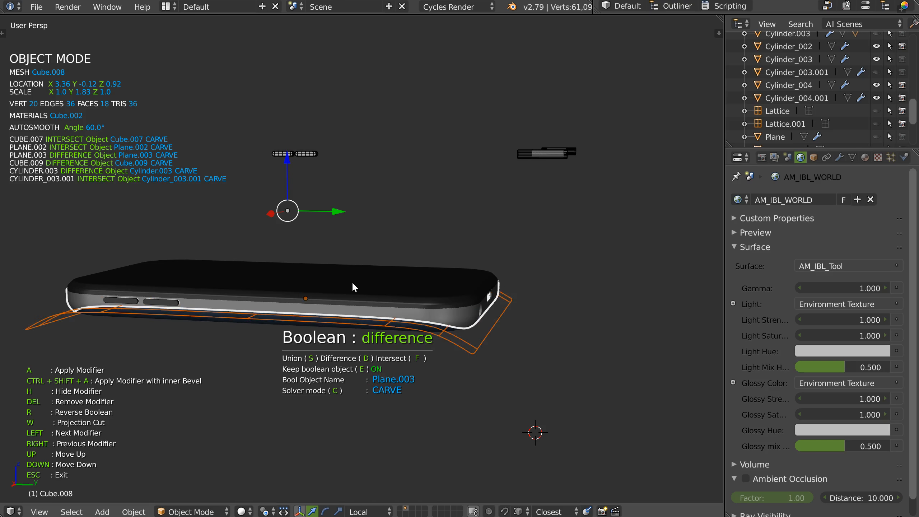
key("Right")
key("Right")
key("Right")
key("Right")
key("Right")
key("Right")
key("Right")
Move the grey body's rounded box cutter vertically to Z 0.92 and hide it
middle_click_drag(417, 283, 530, 273)
left_click(531, 275)
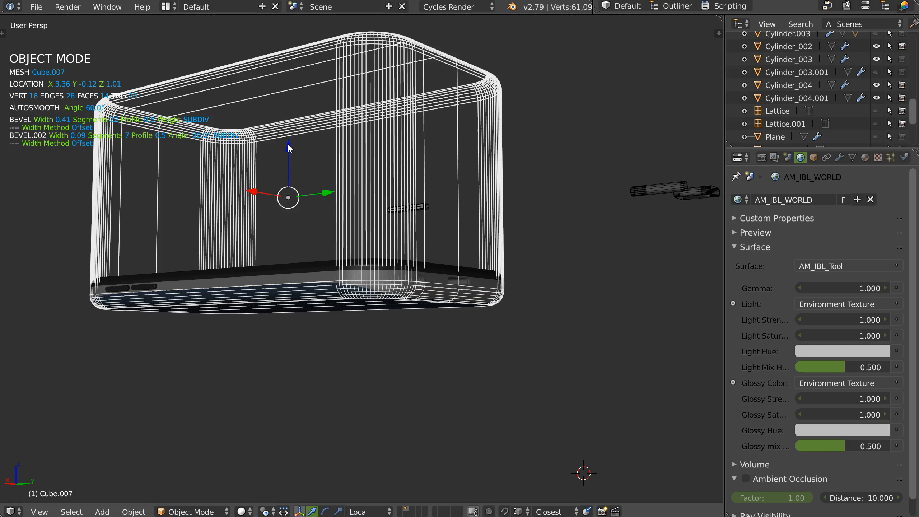
left_click_drag(290, 153, 289, 161)
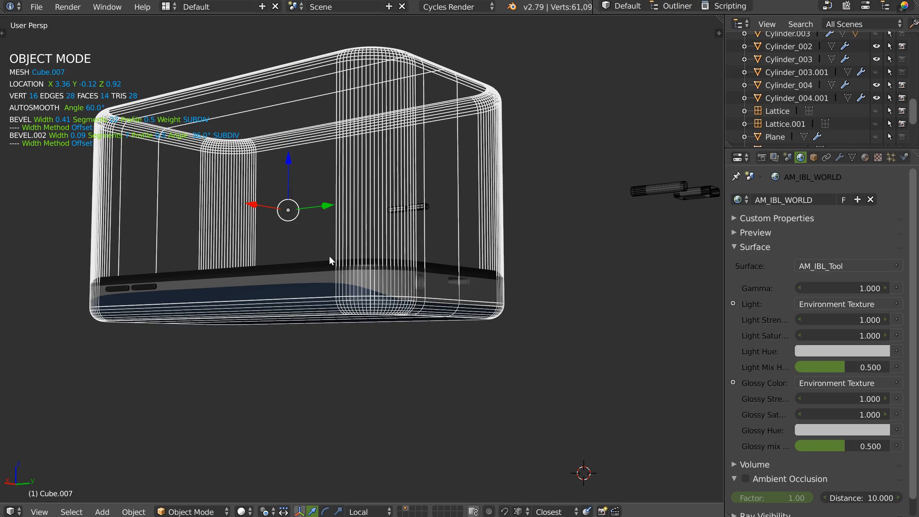
key("Delete")
middle_click_drag(379, 241, 333, 249)
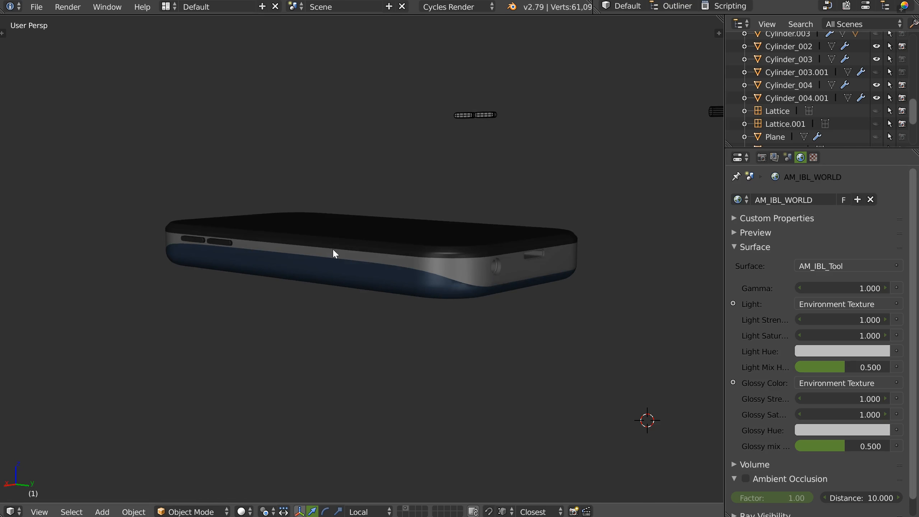
Pick the black top's rounded intersect box through the Boolean tool and move it vertically to Z -0.19
right_click(388, 234)
middle_click_drag(388, 234, 420, 254)
key("space")
left_click(492, 201)
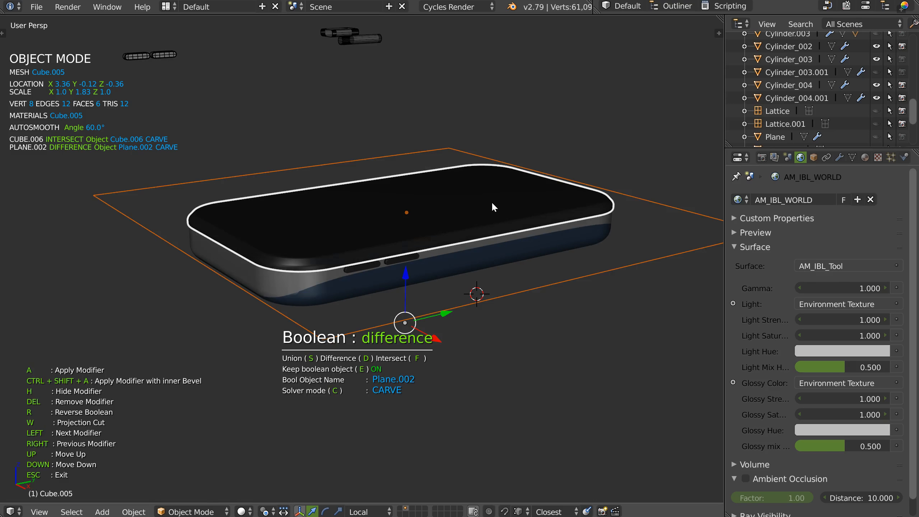
key("Left")
left_click(490, 204)
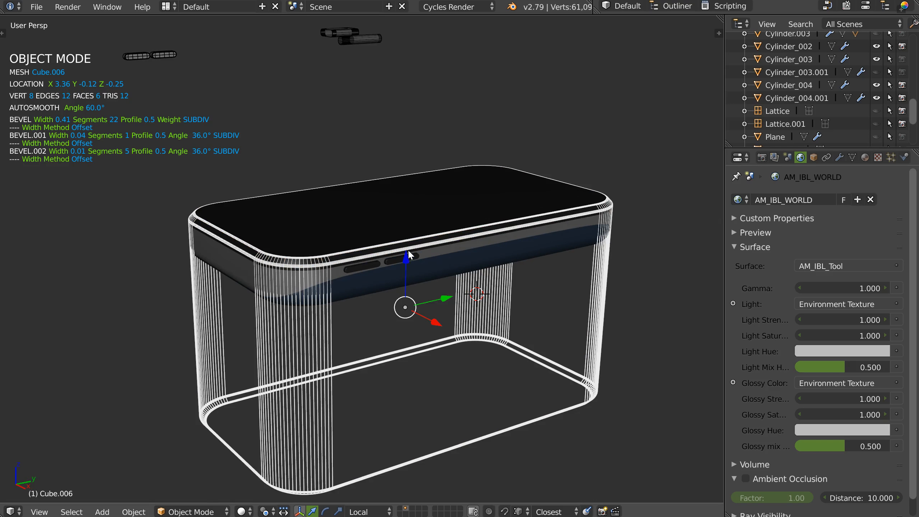
left_click_drag(407, 254, 366, 295)
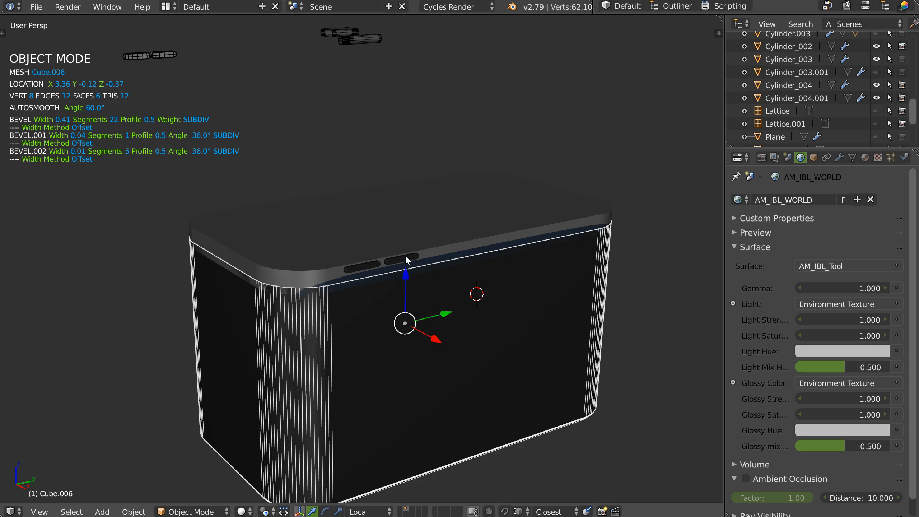
key("ctrl+z")
Hide all bevel modifiers on the black top's cutter box and show them again
key("space")
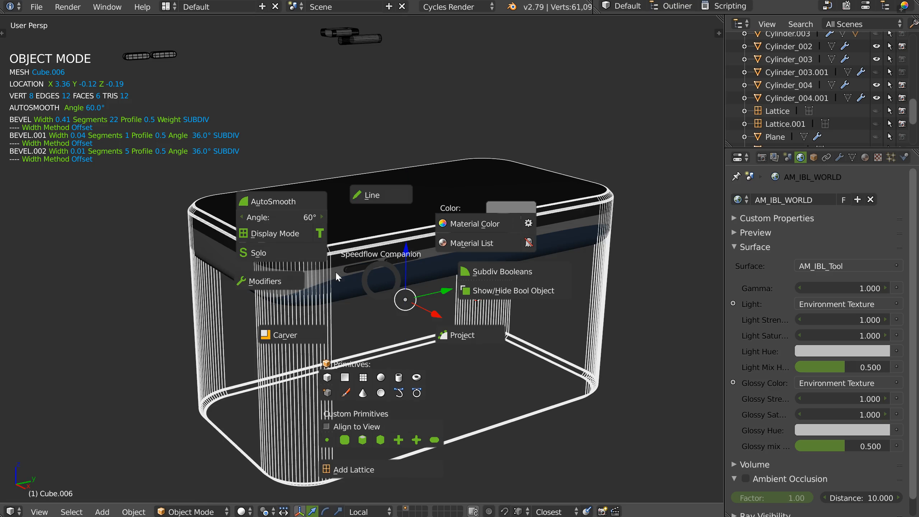
left_click(265, 283)
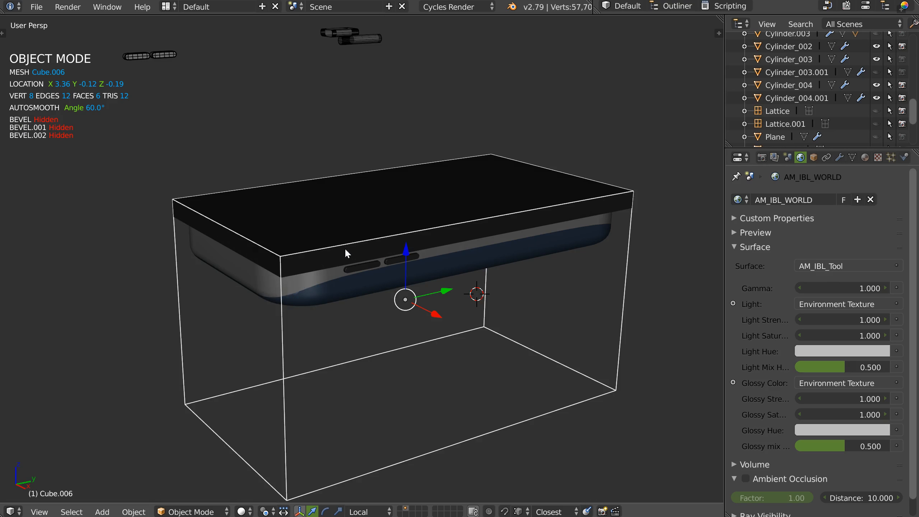
key("space")
left_click(267, 290)
middle_click_drag(373, 257, 407, 240)
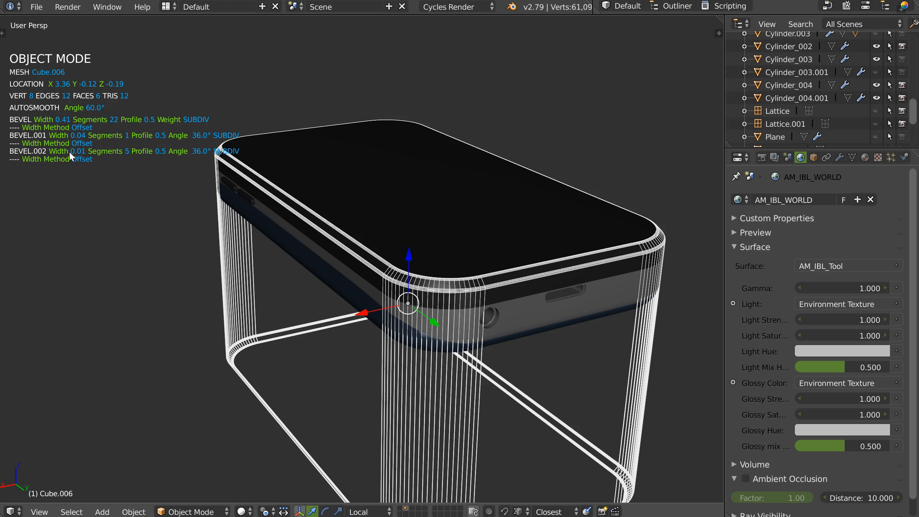
middle_click_drag(494, 241, 340, 206)
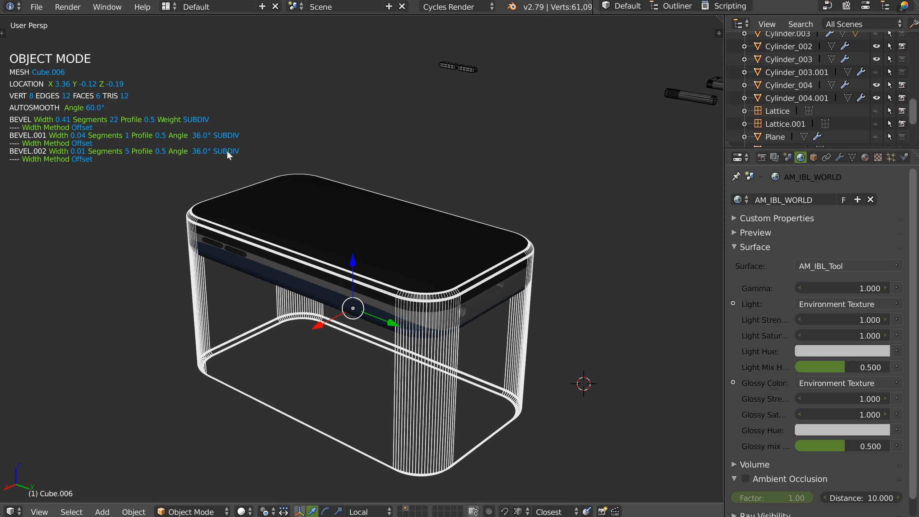
Open the no_subdiv_001 scene from the Divers category of My_library
left_click(4, 32)
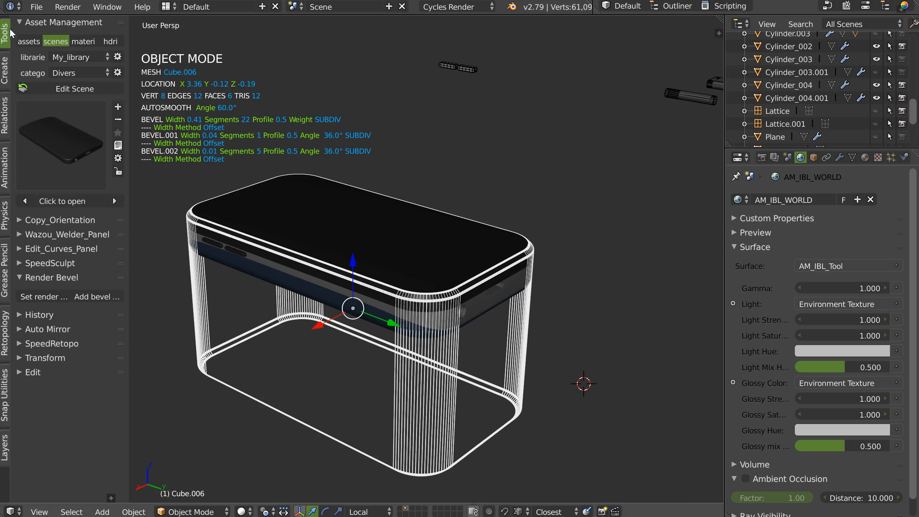
left_click(58, 139)
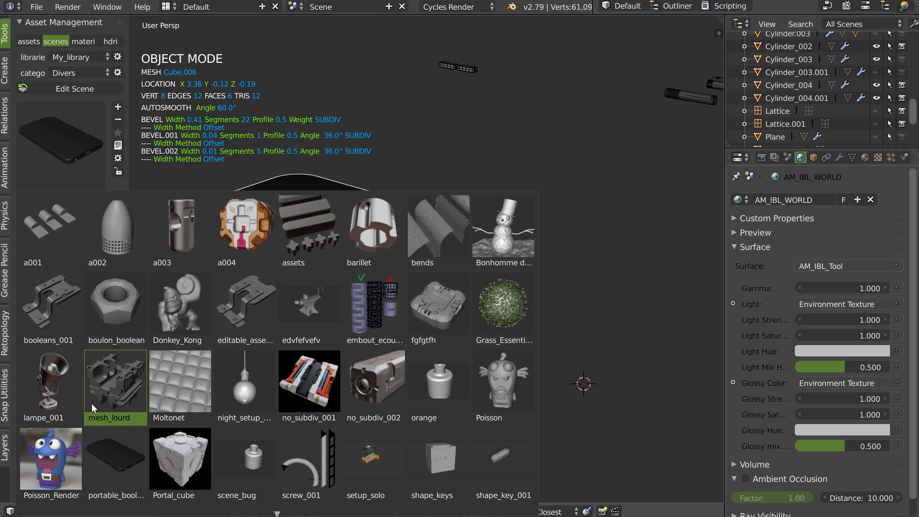
left_click(310, 390)
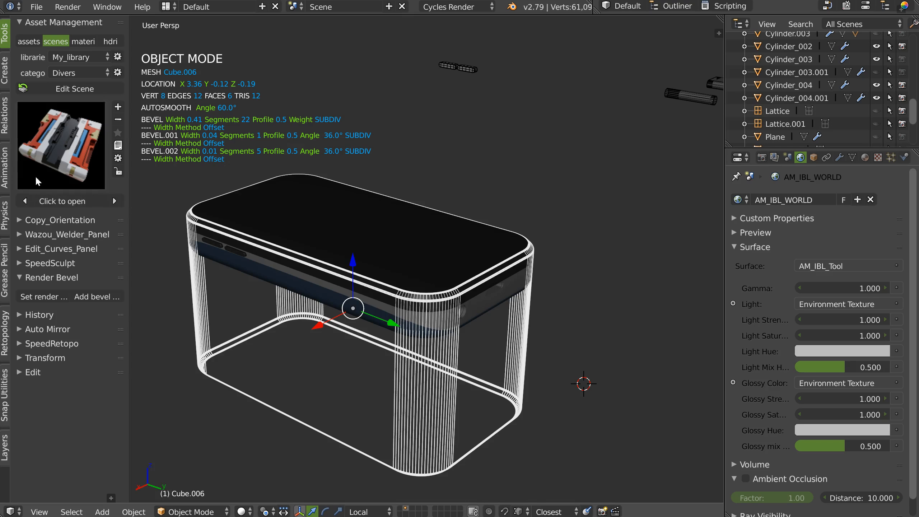
left_click(74, 203)
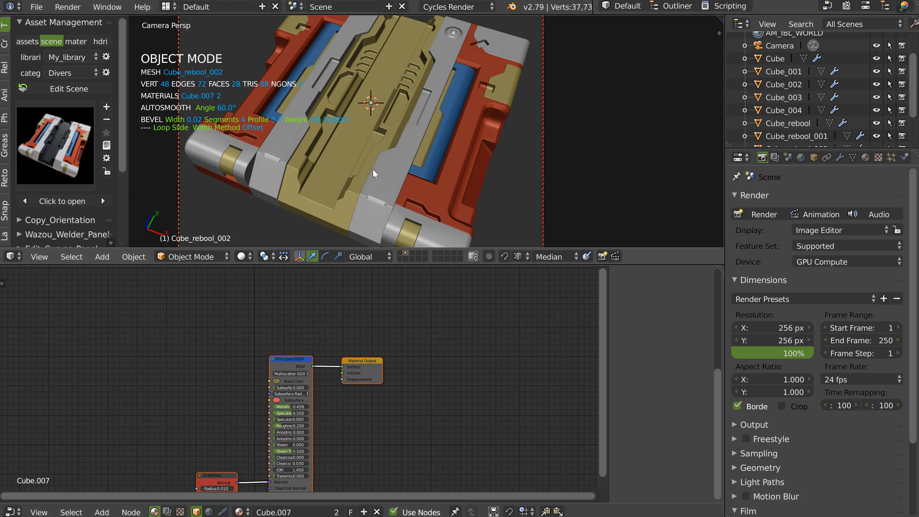
Maximize the 3D view and examine the surface details of the multicoloured hard-surface model
key("shift+space")
middle_click_drag(475, 229, 451, 226)
scroll(506, 257, "up", 4)
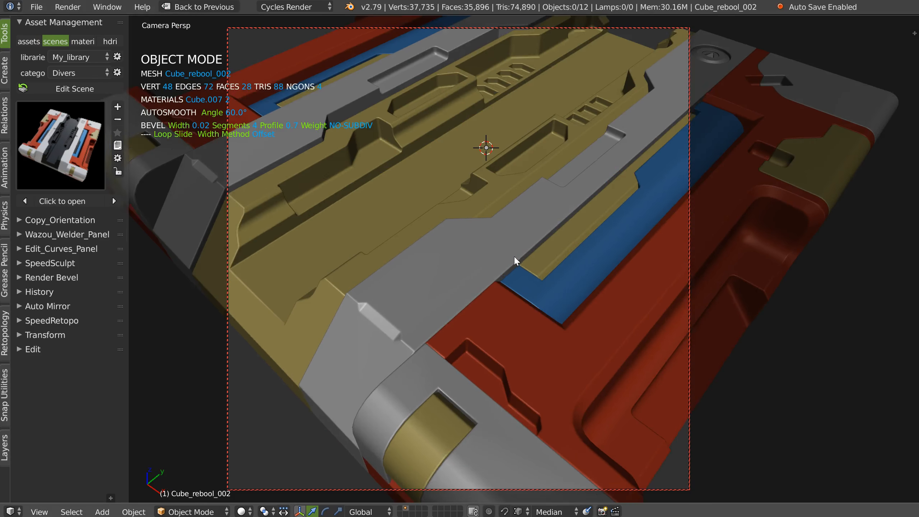
scroll(537, 220, "down", 4)
scroll(538, 220, "down", 2)
middle_click_drag(537, 220, 575, 217)
middle_click_drag(575, 217, 478, 258, "shift")
scroll(479, 253, "up", 2)
middle_click_drag(359, 282, 423, 314, "shift")
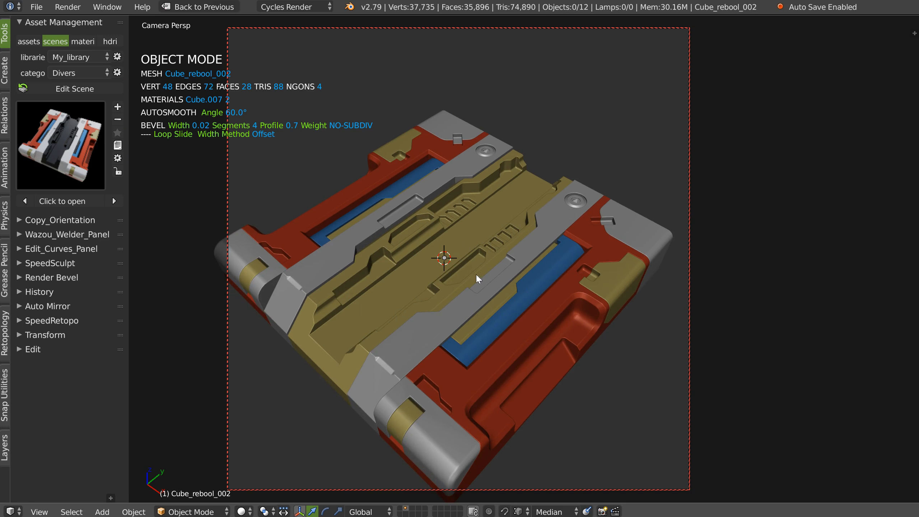
Check the meshes of the grey rails and the red body in Edit Mode, and leave the camera view
right_click(456, 273)
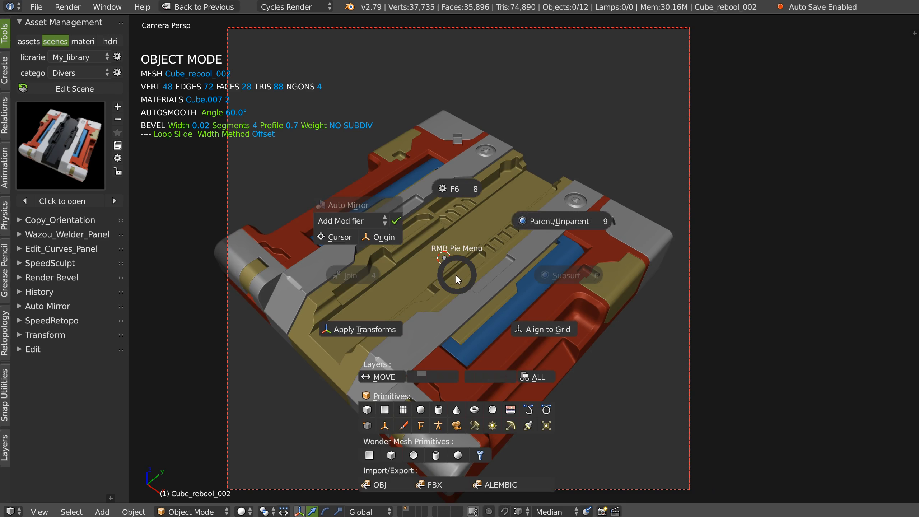
key("Escape")
left_click(453, 327)
key("Tab")
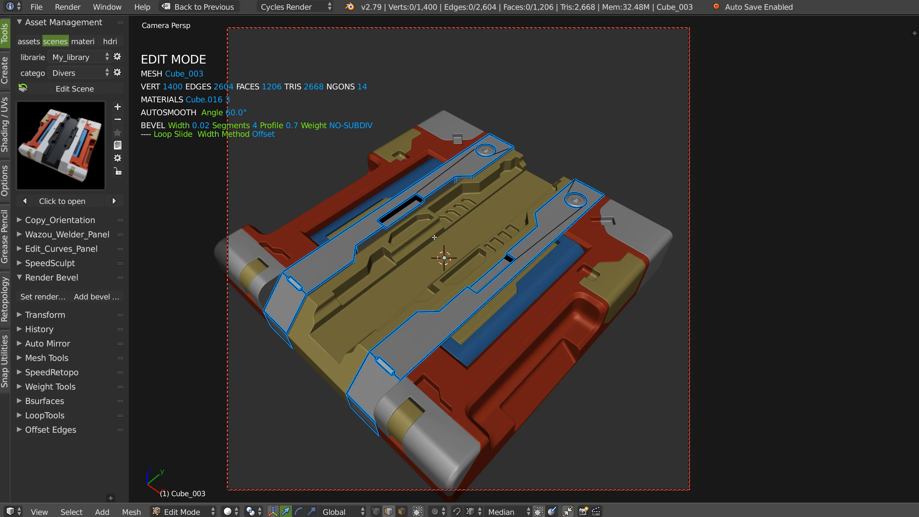
middle_click_drag(442, 257, 568, 214)
key("Tab")
left_click(484, 226)
key("Tab")
middle_click_drag(483, 225, 461, 301)
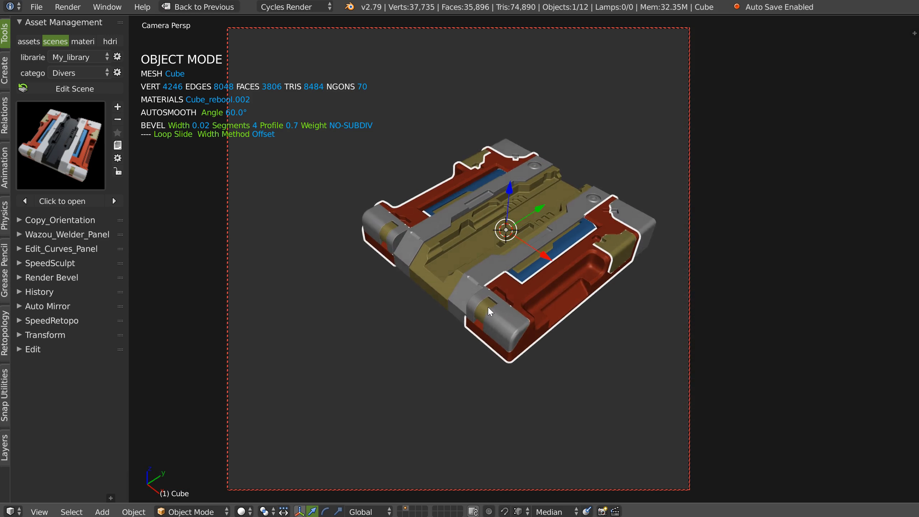
middle_click_drag(488, 306, 462, 276)
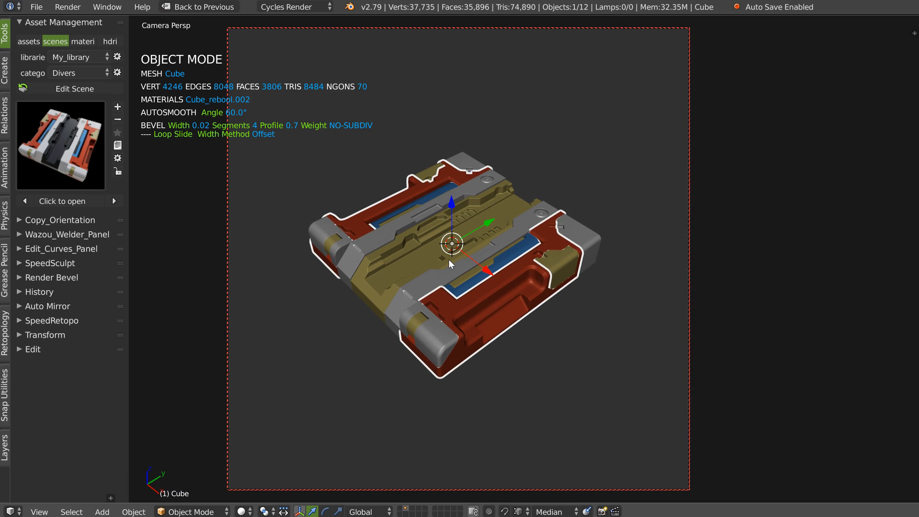
key("KP_0")
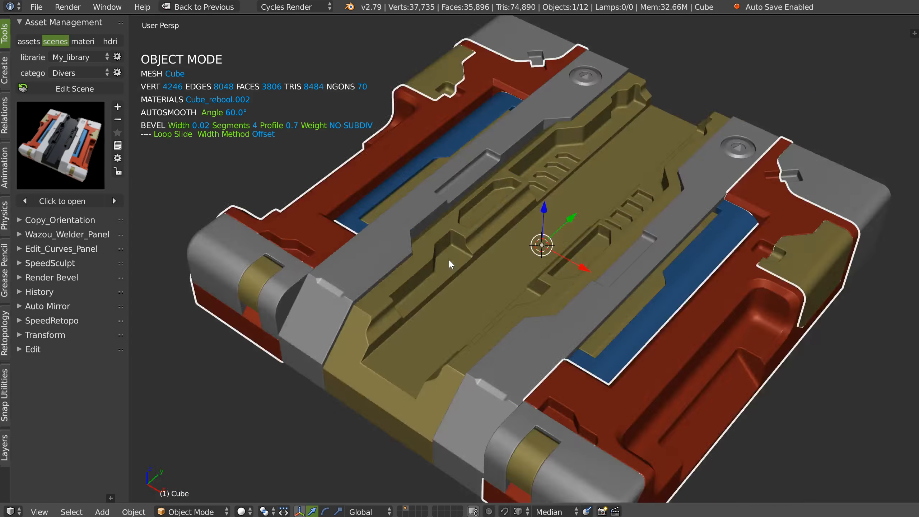
Add a cube at the midpoint of the nearest gray strip's front edge and scale it to fit the strip's width
middle_click_drag(449, 260, 469, 224)
scroll(556, 221, "down", 5)
scroll(506, 202, "up", 4)
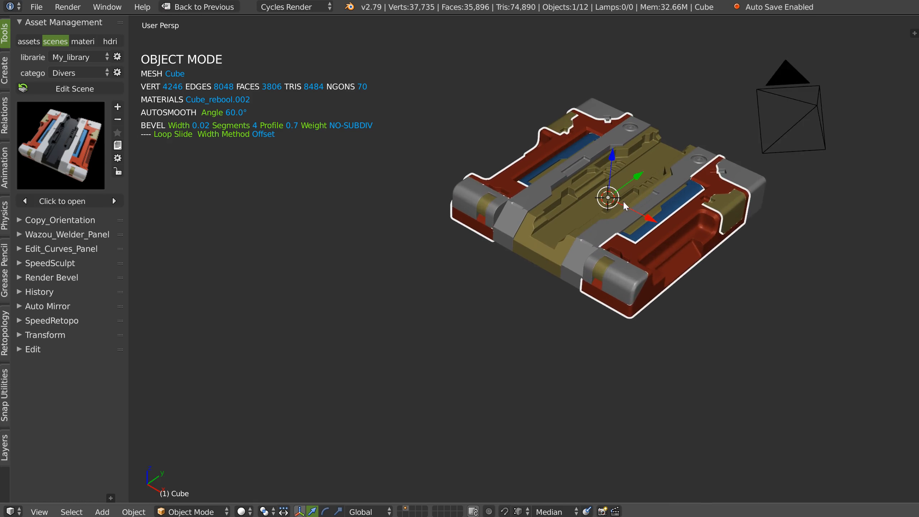
right_click(539, 259)
key("Tab")
left_click(551, 268)
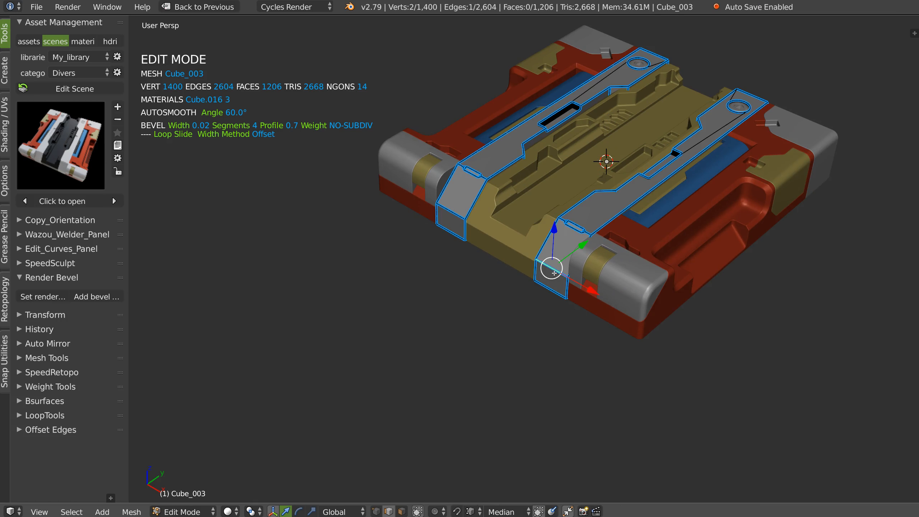
right_click(551, 268)
left_click(466, 411)
key("s")
left_click(615, 312)
Bevel the small cube with a width of 0.21 and 9 segments
key("space")
left_click(715, 314)
left_click(768, 322)
key("Escape")
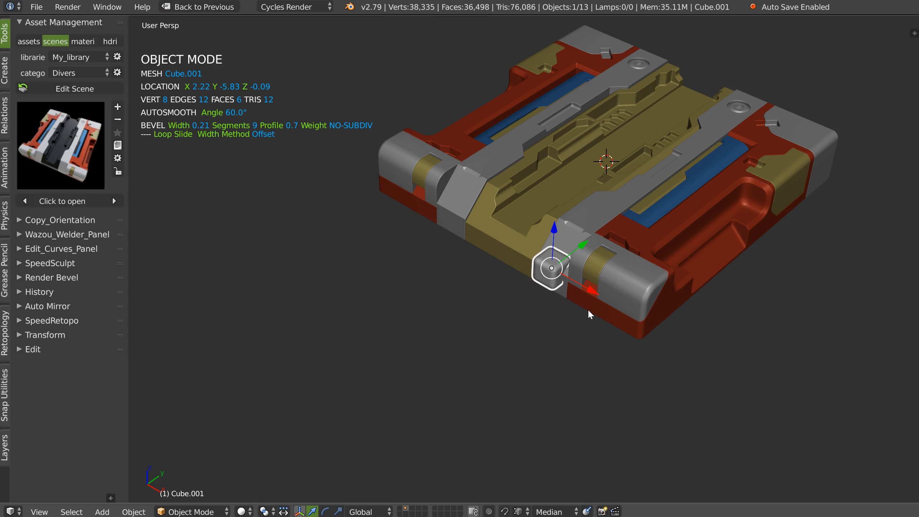
Reshape the bevelled cube into a taller block by moving its top face up and adjusting a second face
scroll(550, 291, "up", 2)
scroll(577, 216, "up", 1)
key("KP_Decimal")
scroll(584, 224, "down", 5)
middle_click_drag(522, 255, 550, 218, "shift")
key("Tab")
left_click(605, 217)
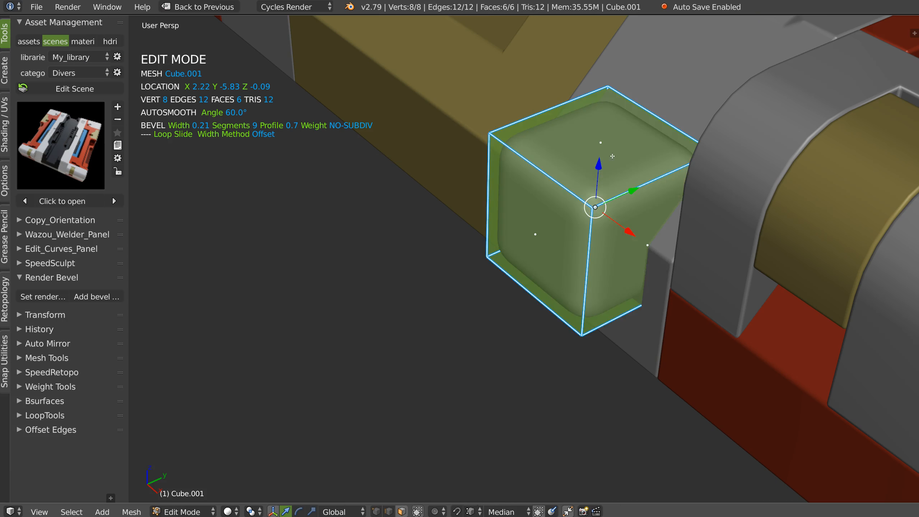
left_click(612, 148)
scroll(623, 153, "down", 3)
middle_click_drag(637, 136, 546, 198, "shift")
middle_click_drag(547, 199, 556, 190)
left_click_drag(531, 159, 527, 111)
middle_click_drag(521, 344, 531, 308)
left_click(531, 309)
left_click_drag(535, 270, 536, 285)
key("Tab")
Cut a rounded recess into the gray strip's front end with a Boolean difference and delete the cutter block
middle_click_drag(571, 285, 573, 303)
left_click(593, 332, "shift")
key("space")
left_click(670, 278)
middle_click_drag(598, 235, 503, 174)
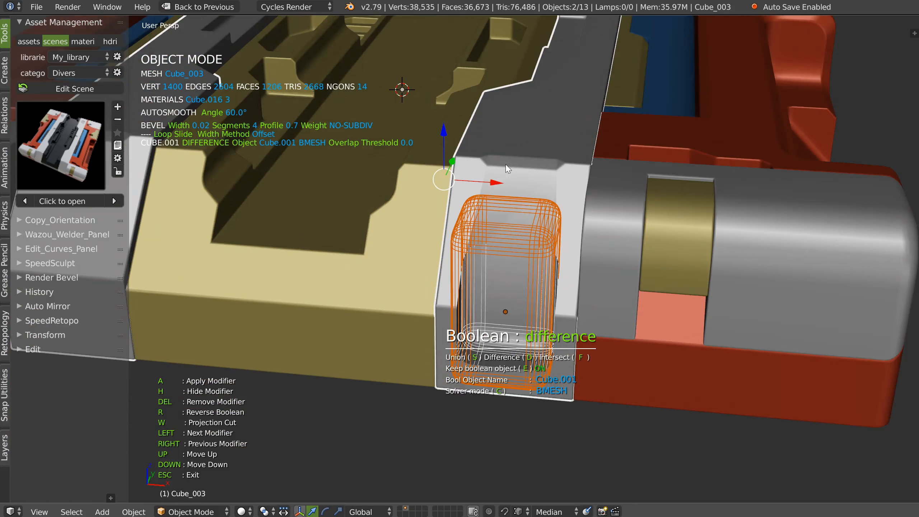
middle_click_drag(547, 212, 516, 206)
scroll(467, 206, "up", 1)
middle_click_drag(447, 207, 465, 209)
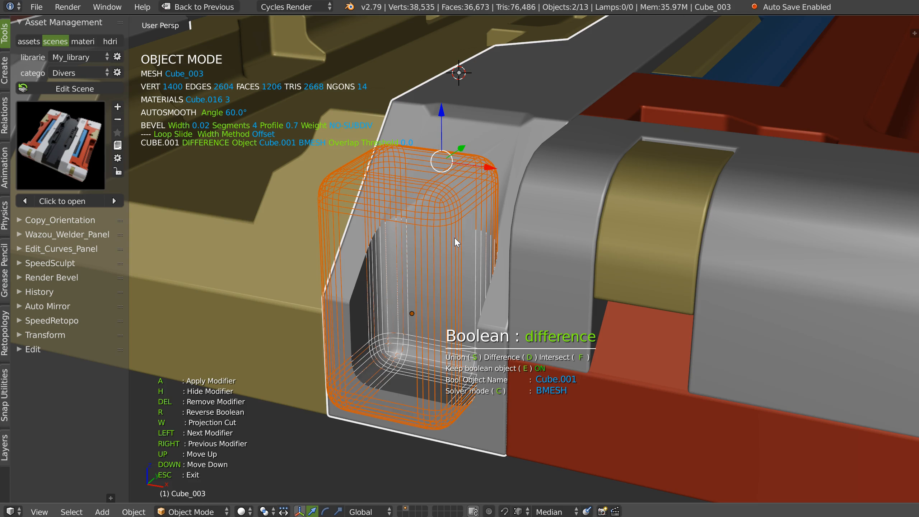
key("Escape")
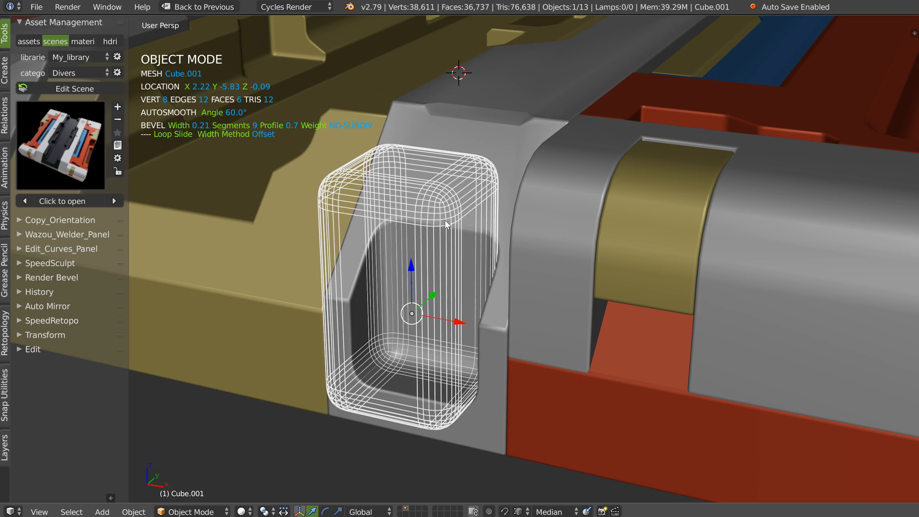
key("Delete")
middle_click_drag(438, 226, 474, 264)
scroll(473, 263, "down", 1)
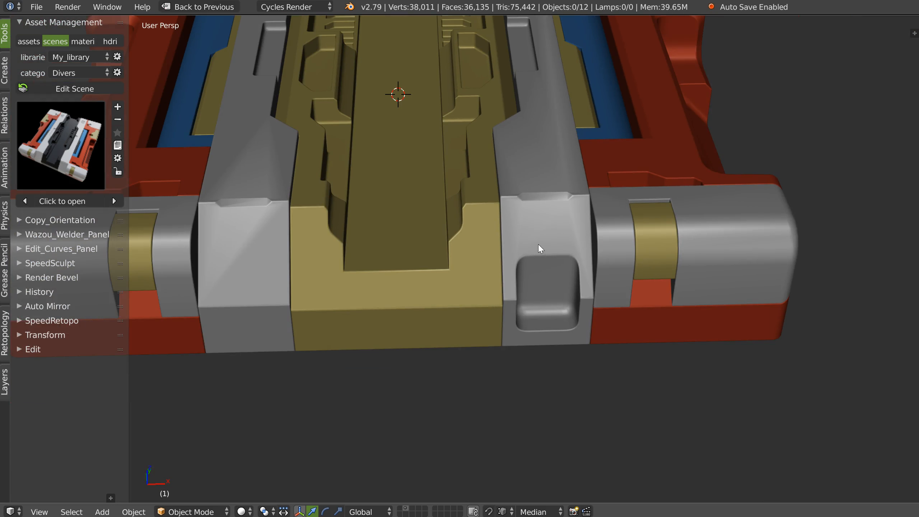
Symmetrize the gray strips so the recess is copied to the opposite strip's front end
right_click(540, 290)
key("space")
left_click(539, 366)
left_click(384, 329)
mouse_move(384, 330)
middle_mouse_down()
mouse_move(513, 234)
mouse_move(453, 249)
mouse_move(498, 205)
mouse_move(426, 266)
mouse_move(415, 296)
mouse_move(469, 254)
mouse_move(463, 270)
middle_mouse_up()
key("z")
left_click(523, 302)
Examine the recesses on the front ends of both gray strips from several angles
key("space")
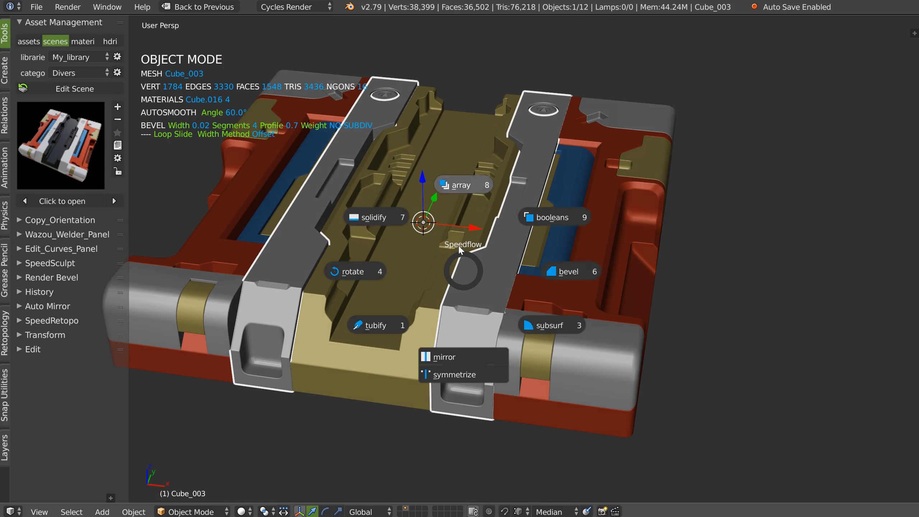
scroll(489, 280, "up", 4)
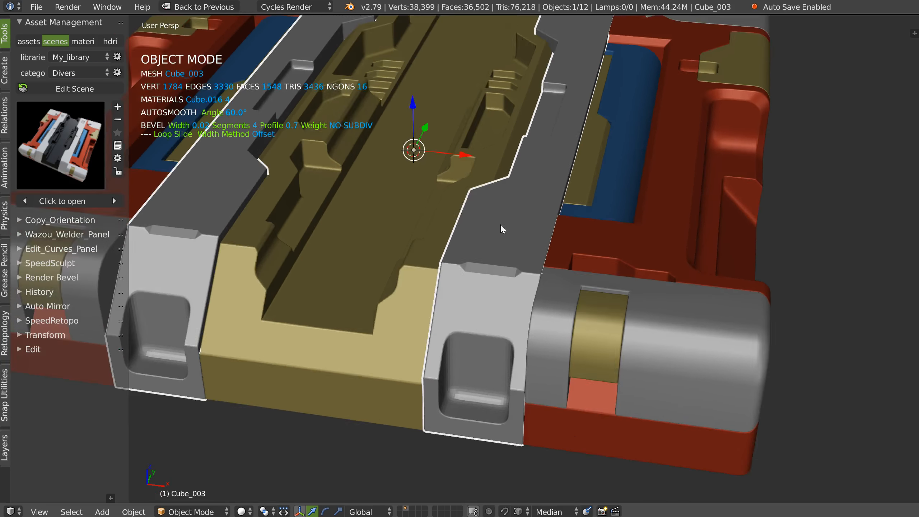
middle_click_drag(502, 229, 509, 291)
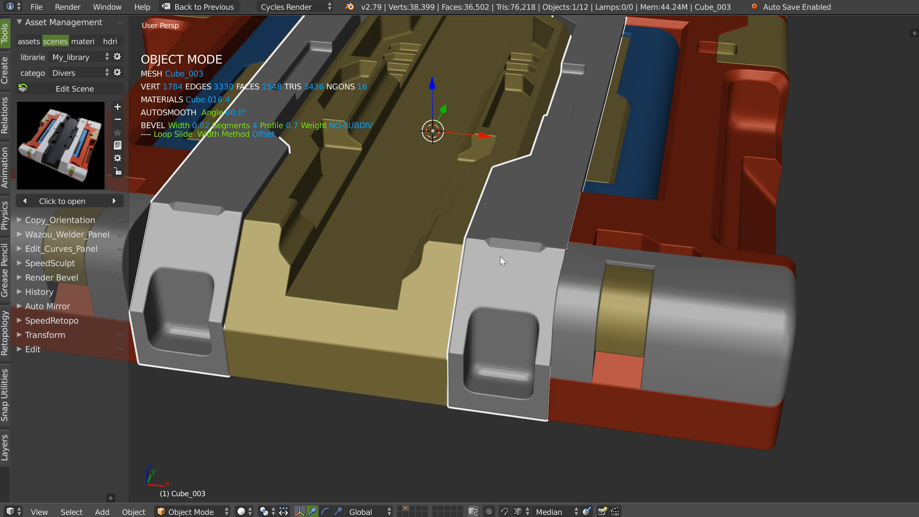
scroll(490, 257, "down", 6)
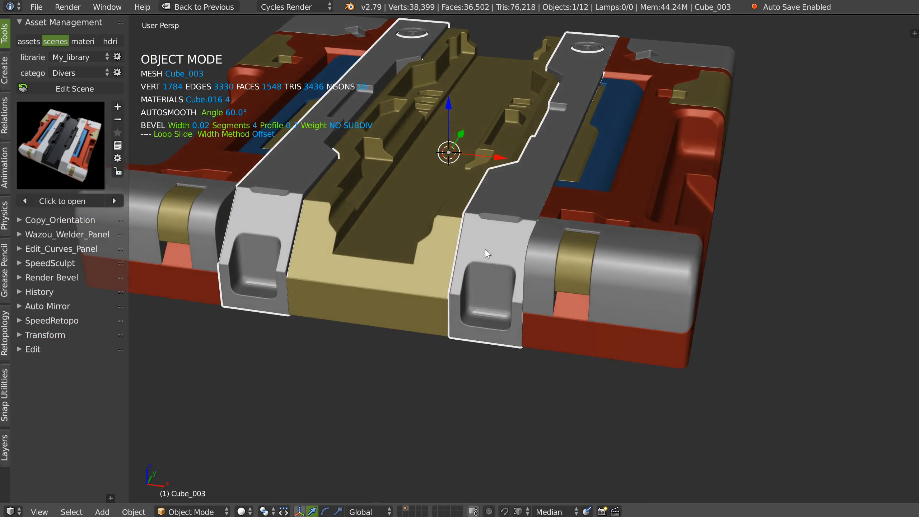
middle_click_drag(444, 253, 447, 260)
scroll(452, 253, "up", 3)
middle_click_drag(492, 223, 502, 219)
scroll(502, 219, "down", 4)
middle_click_drag(465, 254, 603, 239, "shift")
Start a new file and delete the default cylinder from the scene
left_click(36, 6)
left_click(47, 33)
left_click(47, 35)
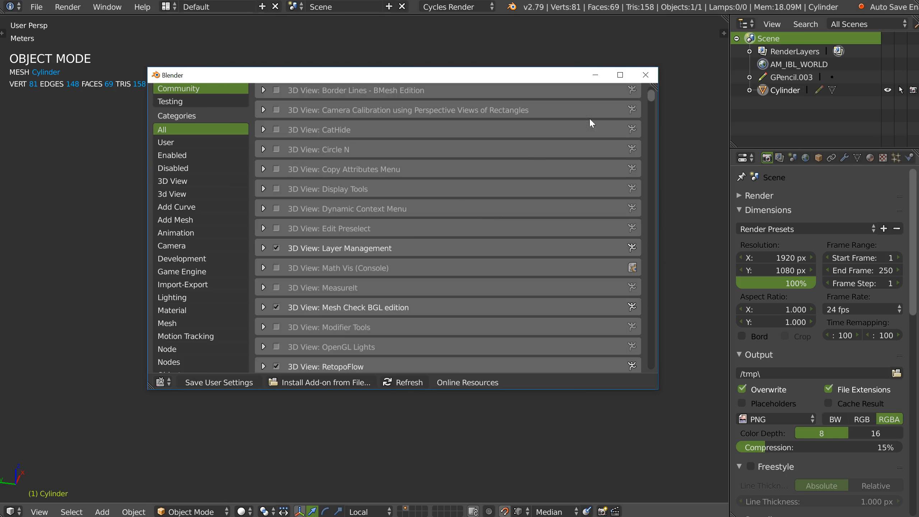
left_click(646, 75)
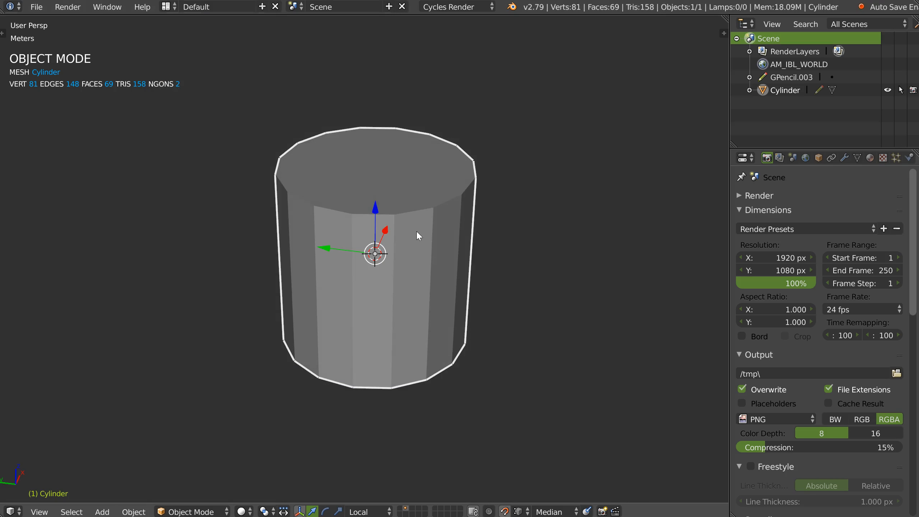
key("x")
left_click(406, 258)
Add a cube and duplicate it, placing the overlapping copy at about X 1.32 cm, Y -1.2 cm, Z 0.86 cm
right_click(407, 255)
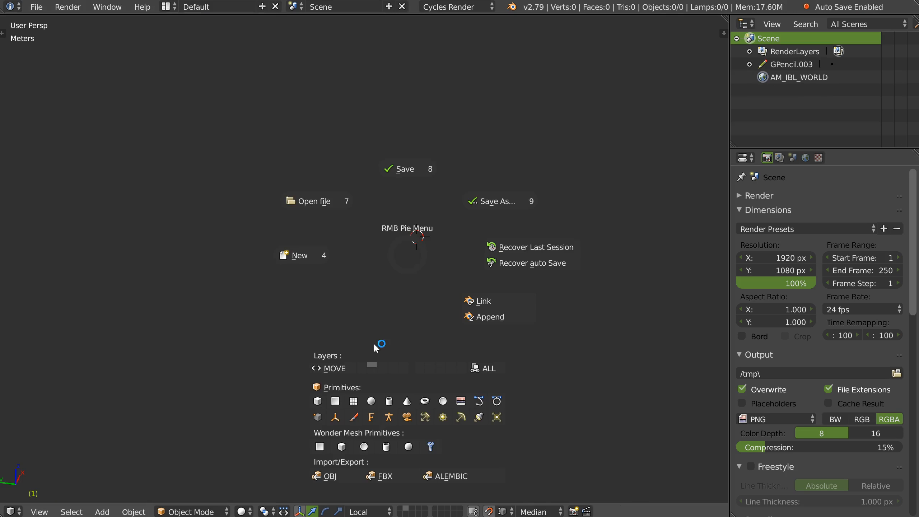
left_click(317, 402)
middle_click_drag(425, 247, 348, 256)
key("shift+d")
left_click(503, 207)
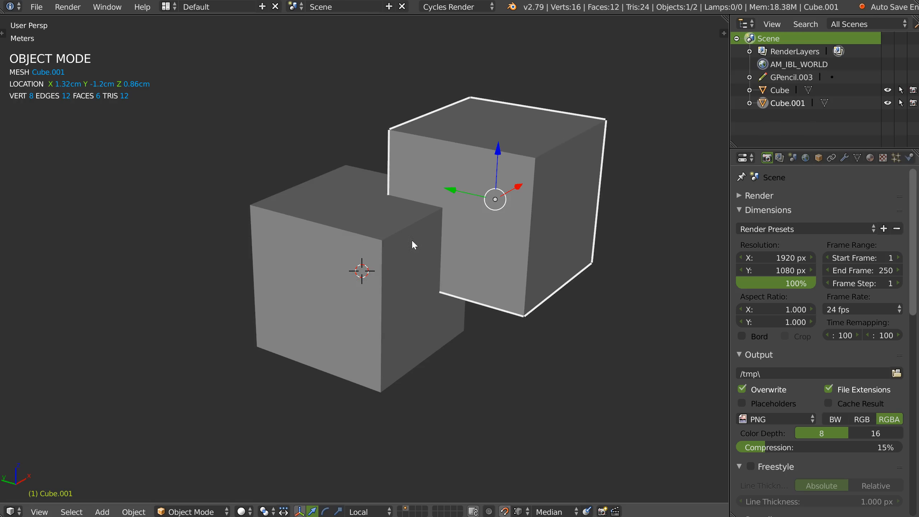
Subtract the duplicated cube from the first cube with a Boolean difference
left_click(362, 295, "shift")
key("space")
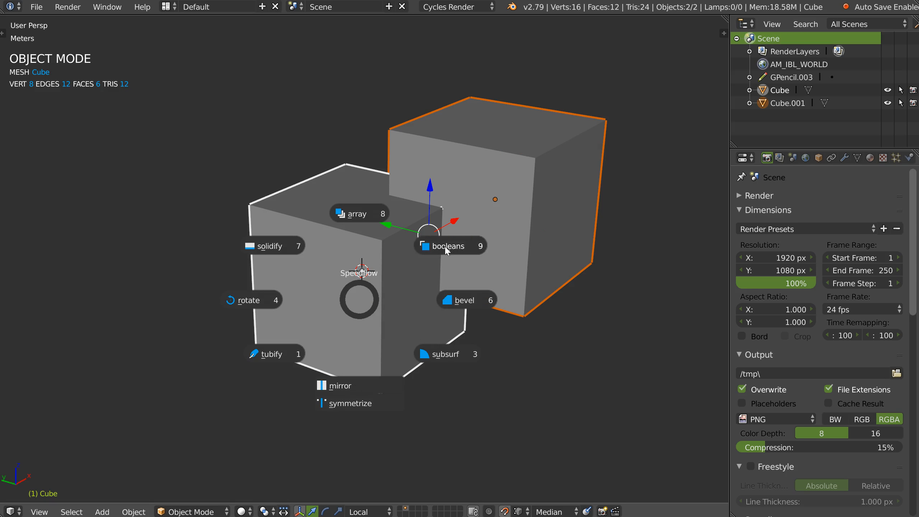
left_click(430, 250)
scroll(426, 253, "up", 2)
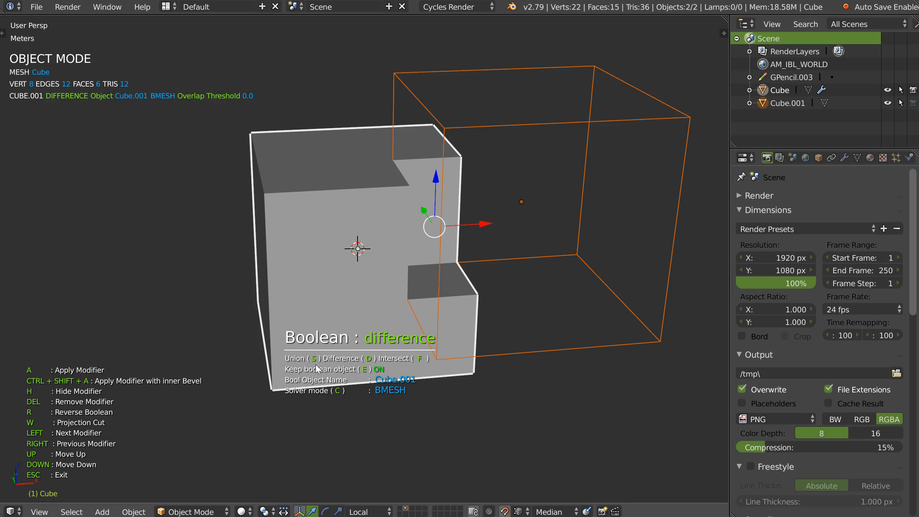
Try the Boolean as union and intersect, and return it to difference
key("s")
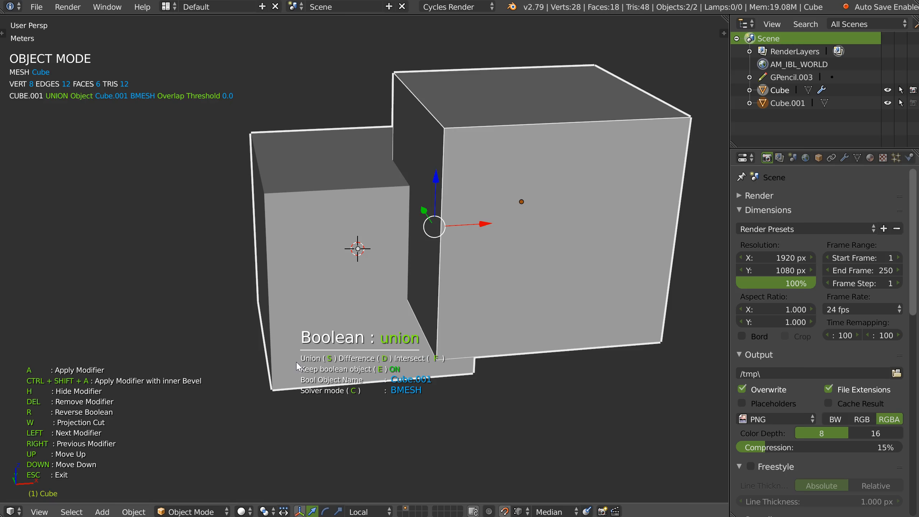
key("d")
key("f")
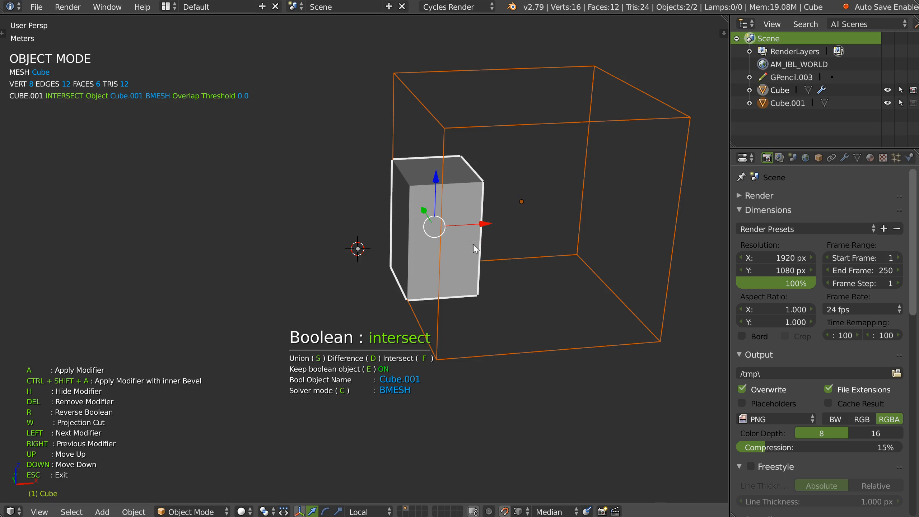
key("d")
mouse_move(432, 281)
middle_mouse_down()
mouse_move(422, 283)
mouse_move(434, 276)
middle_mouse_up()
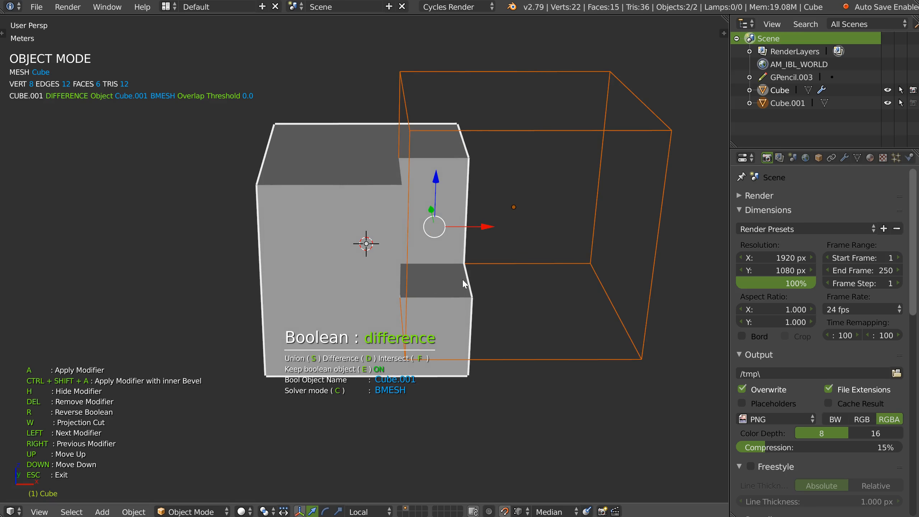
Reverse the Boolean to split off the overlapping corner, and bevel both pieces 0.02 cm with 9 segments
key("r")
left_click(458, 203)
left_click(380, 253)
left_click(470, 227)
left_click(339, 277, "shift")
key("alt+shift+w")
left_click(485, 270)
middle_click_drag(487, 272, 508, 274)
key("s")
key("s")
key("Escape")
Delete the cutter cube, keeping the main cube and its split-off corner piece
right_click(539, 257)
middle_click_drag(542, 265, 450, 285)
key("x")
left_click(449, 283)
Chamfer the main cube's top front edge with a wide single-segment bevel
right_click(415, 276)
middle_click_drag(366, 275, 437, 283)
right_click(303, 228)
key("Tab")
right_click(306, 250)
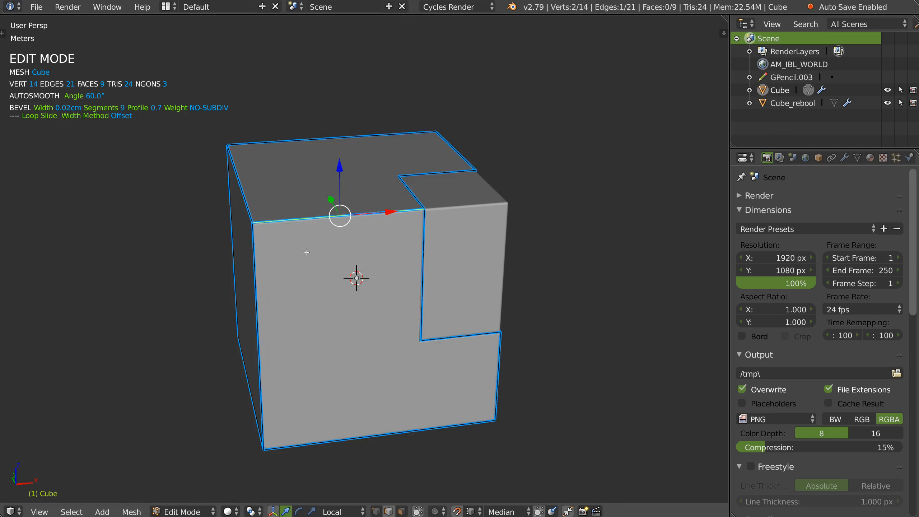
middle_click_drag(304, 253, 394, 257)
key("ctrl+b")
left_click(438, 274)
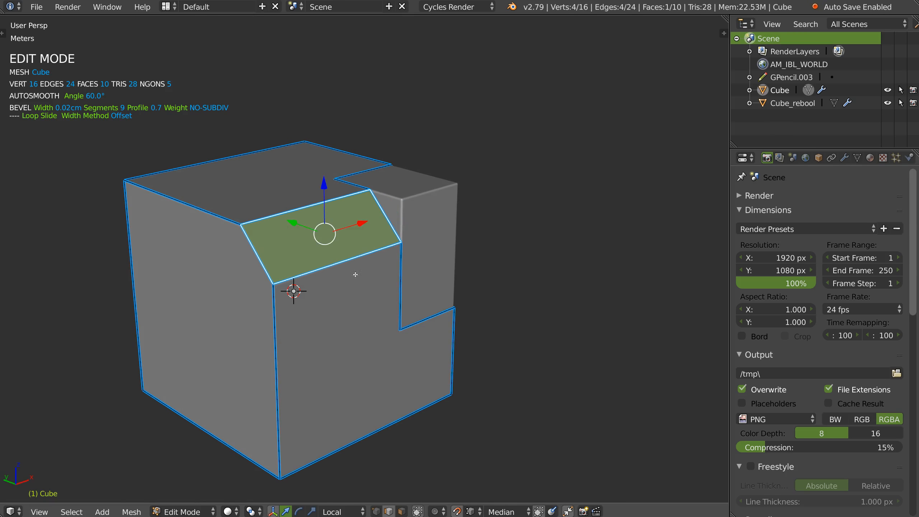
Add a cube at the centre of the chamfered face and try to scale it
middle_click_drag(280, 243, 320, 256, "shift")
right_click(383, 283)
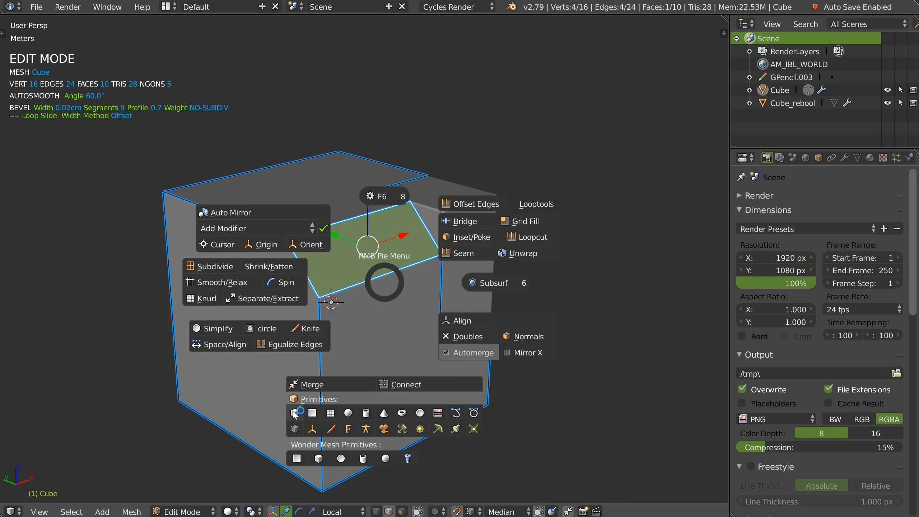
left_click(295, 414)
key("s")
left_click(378, 313)
key("s")
left_click(633, 300)
Turn off snapping and reset the added cube's scale, scaling it down to a small block on the chamfer
key("ctrl+shift+Tab")
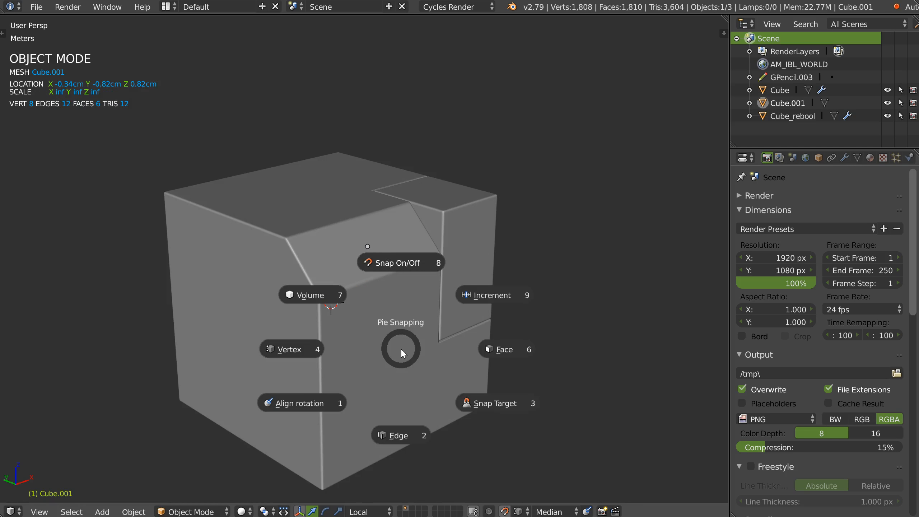
left_click(393, 253)
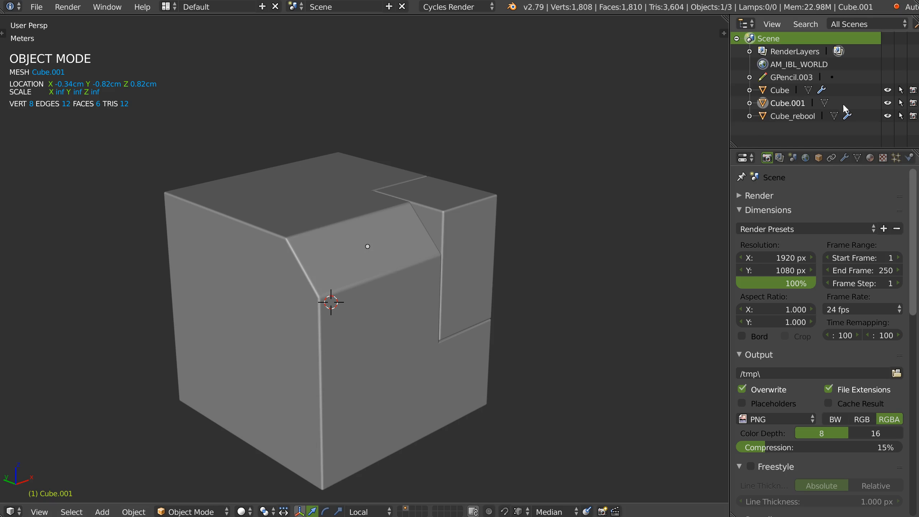
key("alt+s")
key("s")
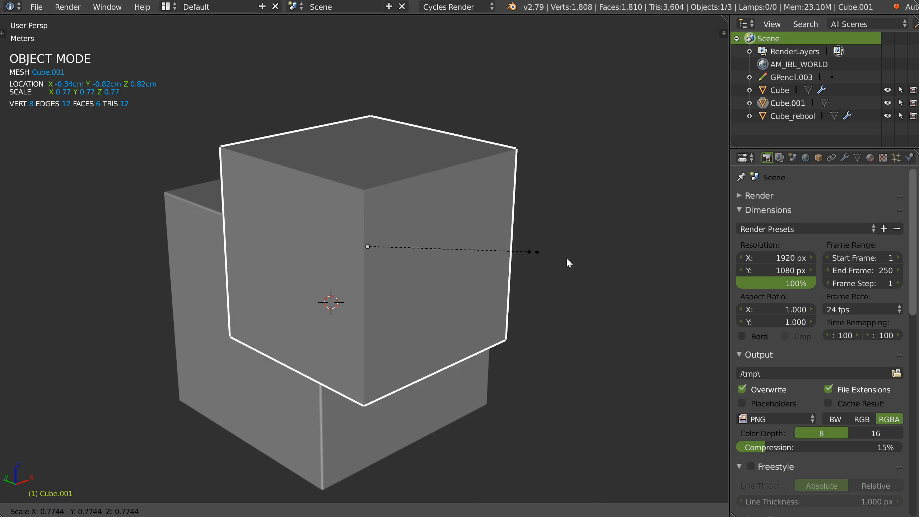
left_click(424, 246)
Bevel the small block on the chamfer 0.1 cm with 9 segments
key("space")
left_click(529, 252)
middle_click_drag(540, 254, 459, 270)
left_click(459, 270)
Extrude the small block's rear face into a long bar running across the main cube's top
key("Tab")
key("e")
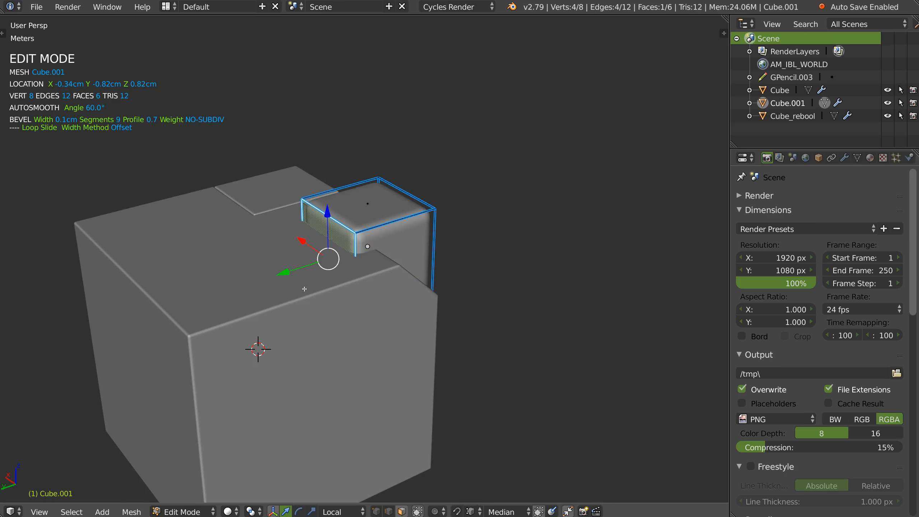
left_click(98, 336)
key("Tab")
left_click(181, 237)
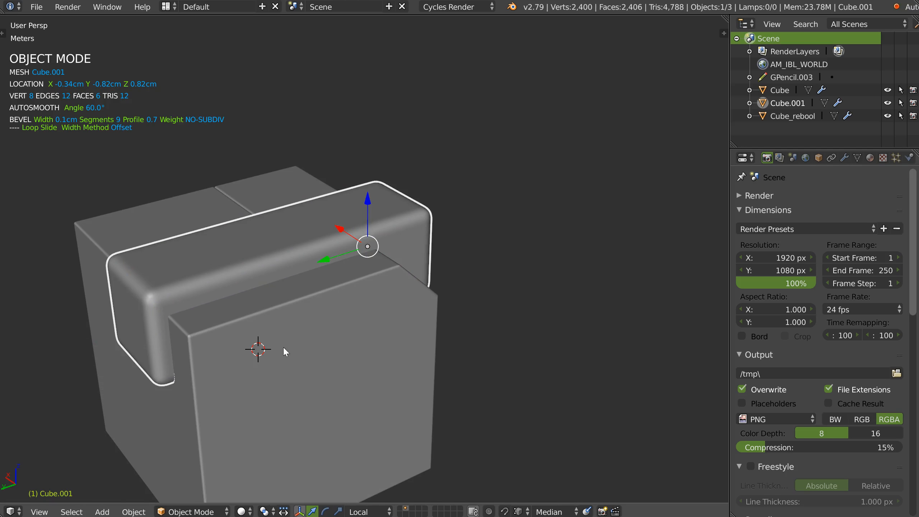
Split the bar's overlap from the main cube with a reversed Boolean difference and delete the cutter bar
left_click(289, 350, "shift")
key("space")
left_click(392, 301)
middle_click_drag(398, 270, 368, 214)
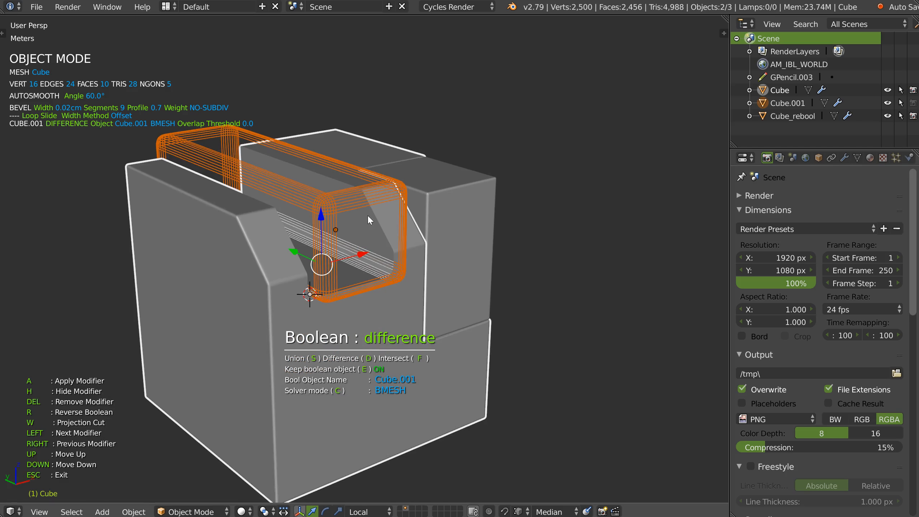
key("r")
key("x")
left_click(335, 256)
Chamfer the split-off middle piece's top edge at the end opposite the existing chamfer
middle_click_drag(312, 252, 329, 215)
right_click(346, 259)
key("Tab")
right_click(303, 268)
key("ctrl+b")
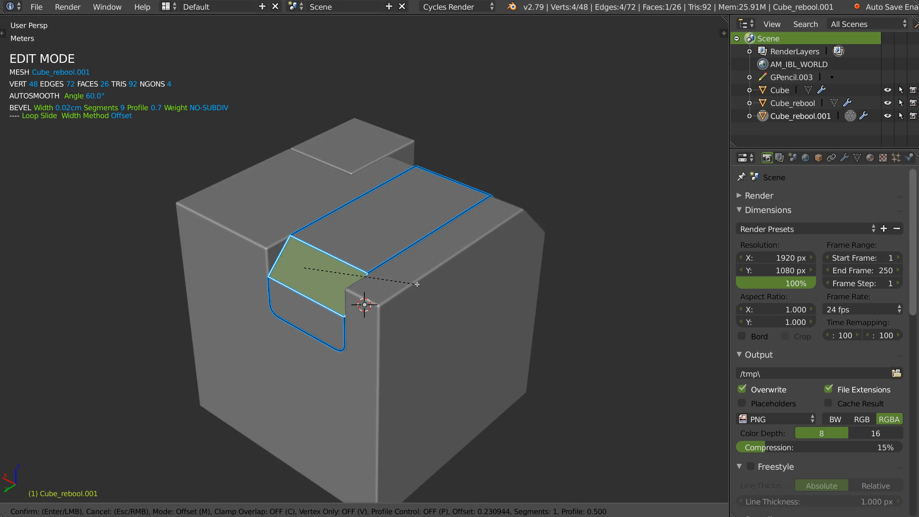
left_click(389, 289)
key("Tab")
Round the main cube's vertical corner edge with a wide multi-segment bevel
middle_click_drag(365, 250, 329, 292)
right_click(334, 329)
key("Tab")
right_click(360, 303)
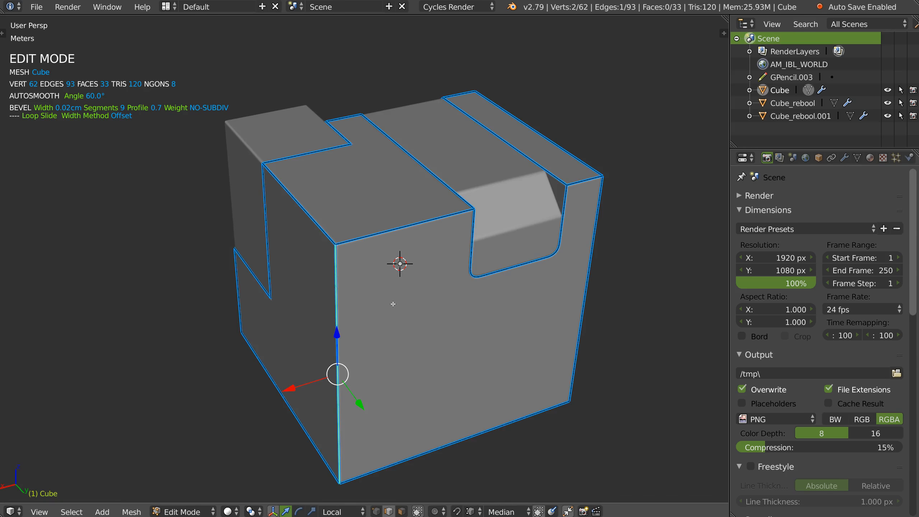
key("ctrl+b")
scroll(468, 319, "up", 7)
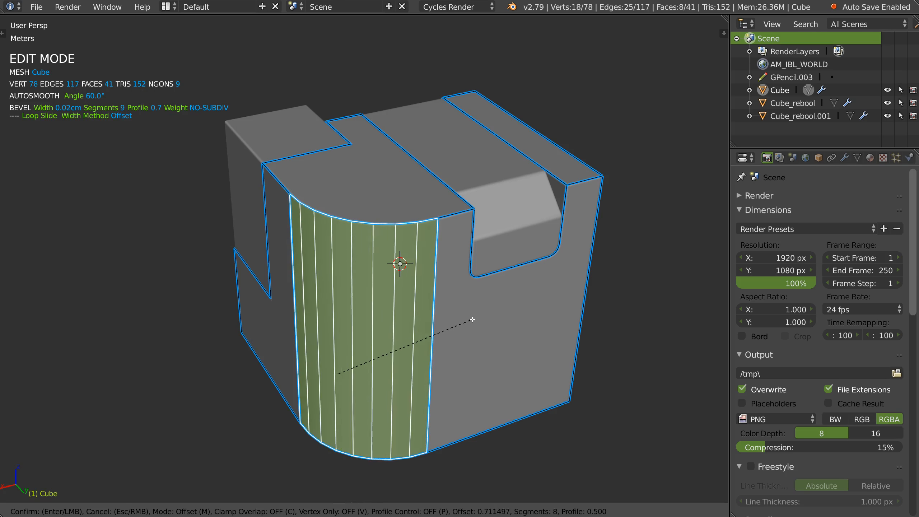
left_click(420, 319)
key("Tab")
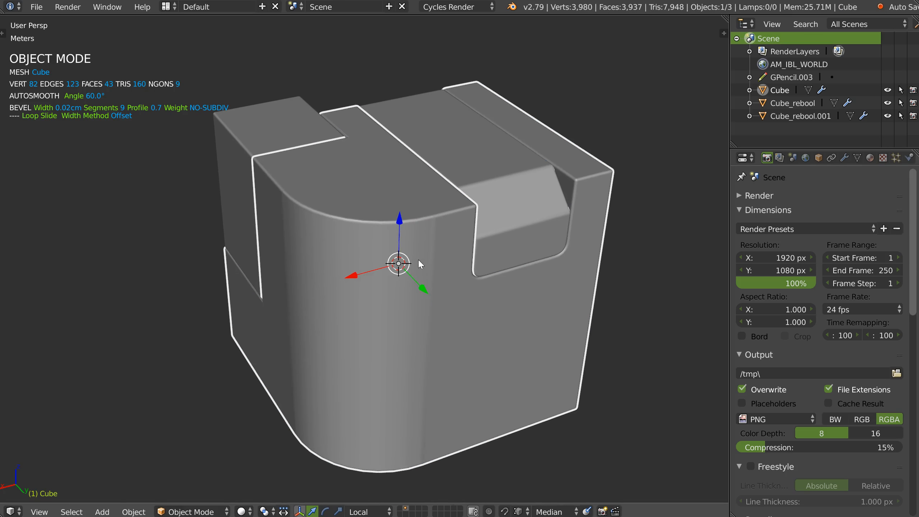
scroll(427, 242, "up", 4)
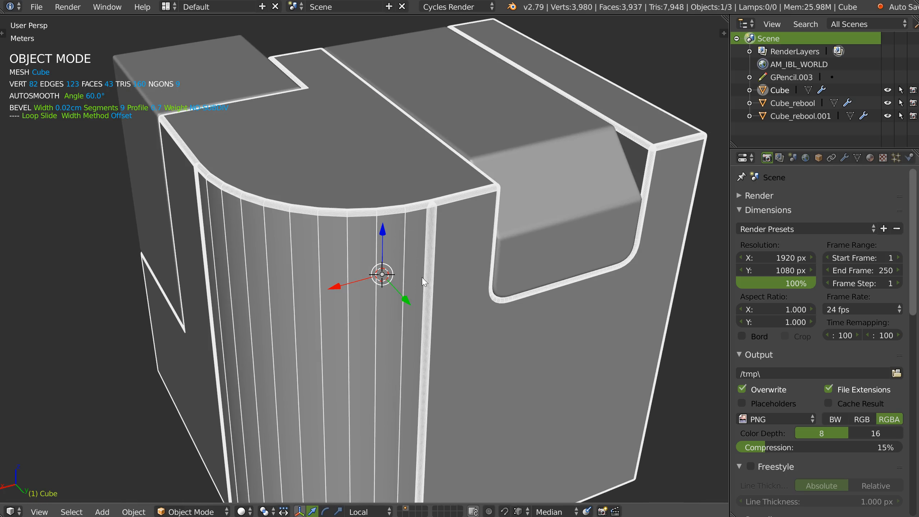
Toggle the bevel weight of the vertical edge where the main cube's rounded corner meets the flat side
key("space")
left_click(527, 283)
left_click(520, 283)
scroll(403, 303, "down", 4)
middle_click_drag(405, 270, 423, 240)
middle_click_drag(347, 225, 389, 254)
key("Tab")
right_click(432, 301)
key("shift+space")
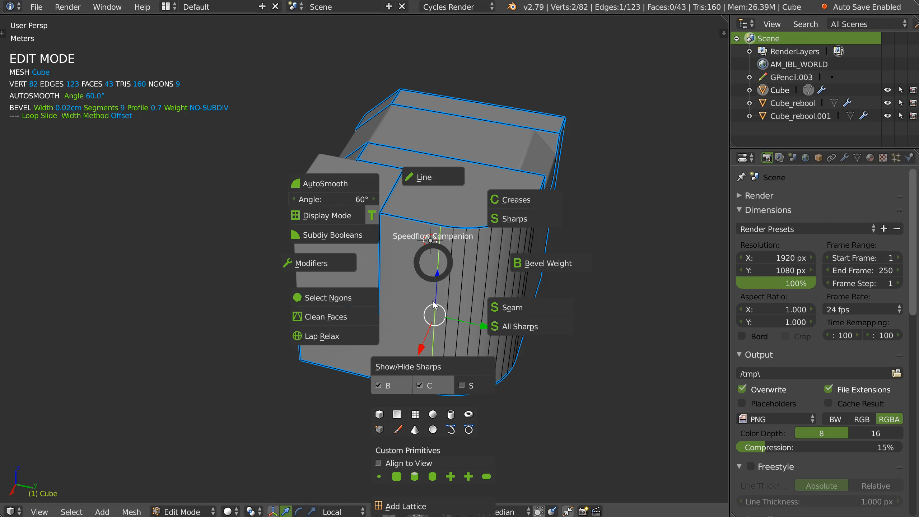
left_click(537, 274)
right_click(538, 275)
middle_click_drag(536, 276, 438, 299)
scroll(451, 272, "up", 2)
key("Tab")
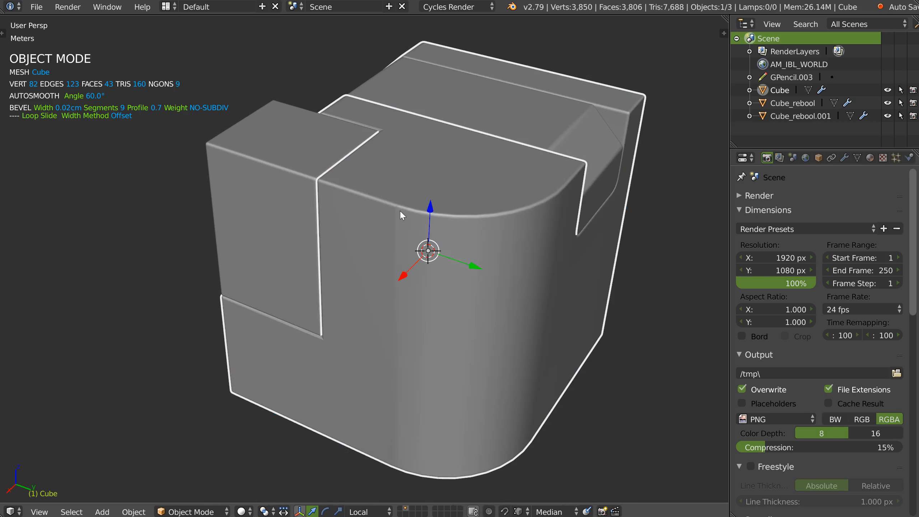
Add a small cube on the top edge between the corner block and the main cube, scaled to about 0.19
key("Tab")
right_click(364, 145)
key("shift+space")
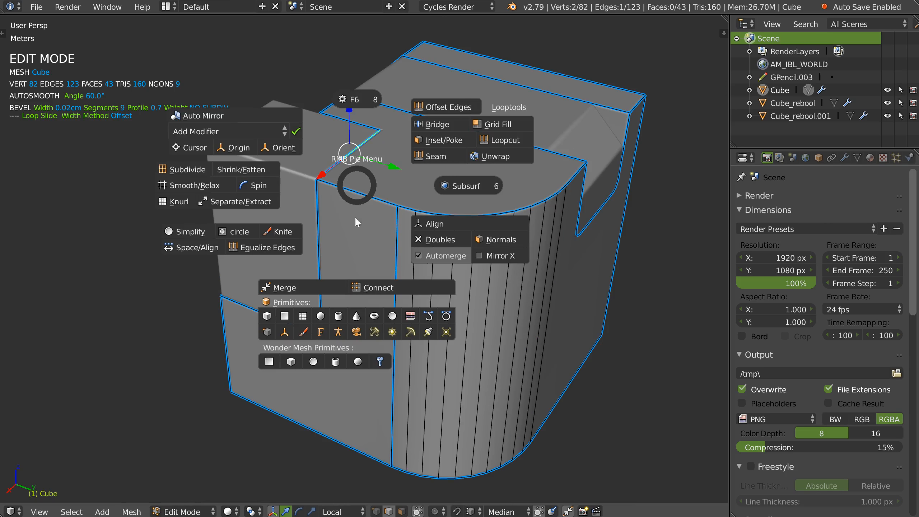
left_click(271, 332)
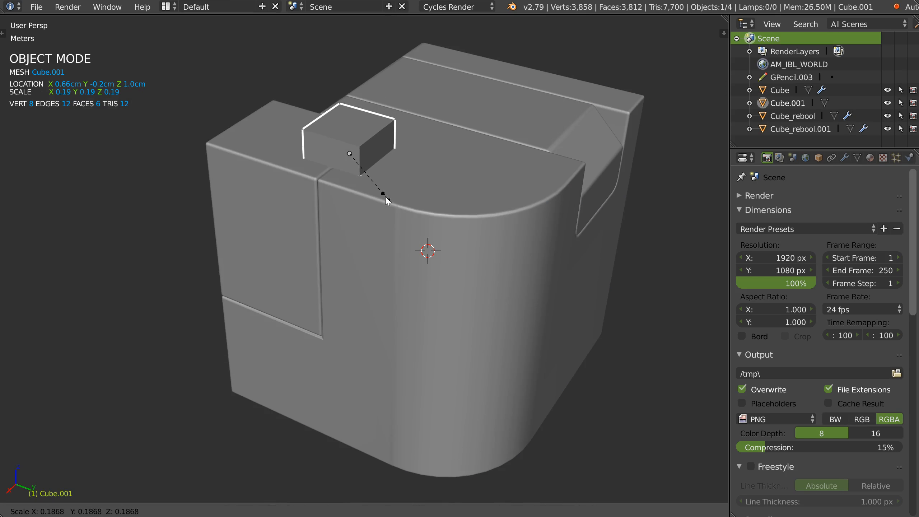
left_click(377, 247)
Round the small cube's edges with a 0.06 cm wide, 9-segment bevel
right_click(376, 207, "shift")
right_click(350, 170)
key("space")
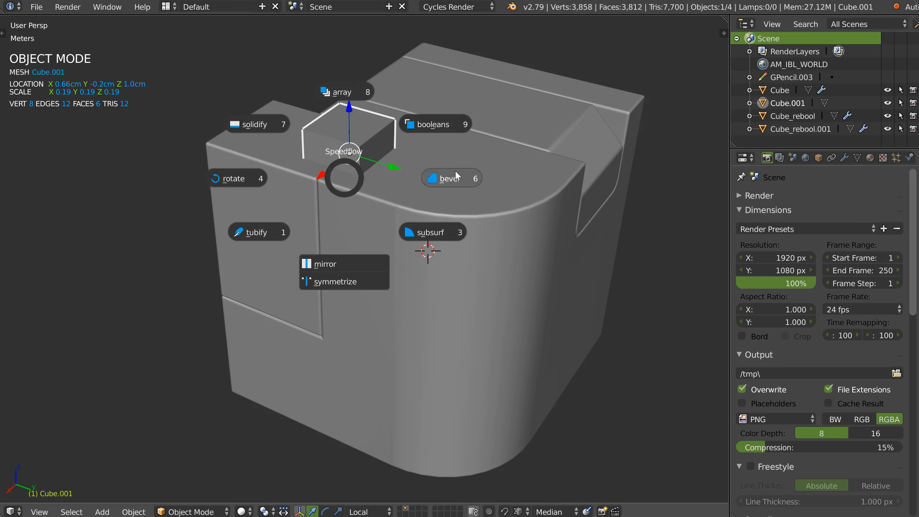
left_click(459, 173)
left_click(390, 233)
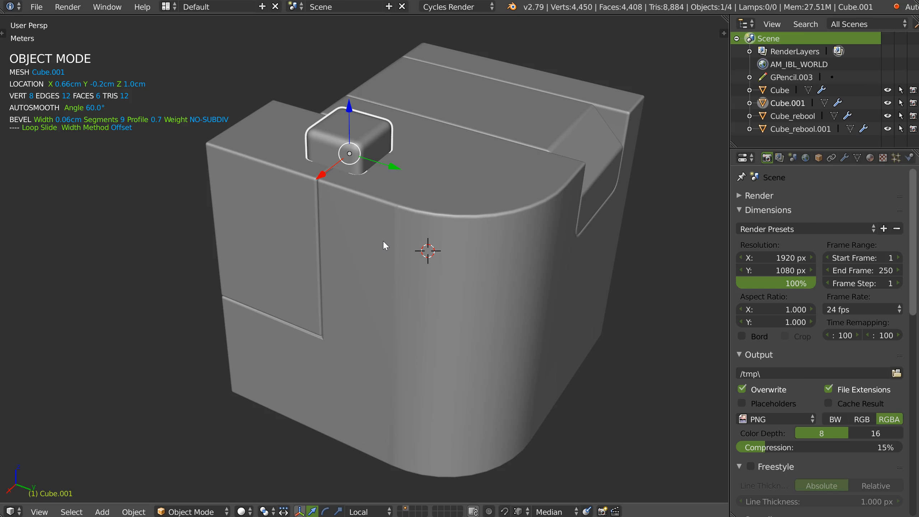
Subtract the rounded small cube from the main cube with a Boolean difference, keeping the cutter
right_click(382, 242, "shift")
key("space")
left_click(469, 190)
left_click(466, 190)
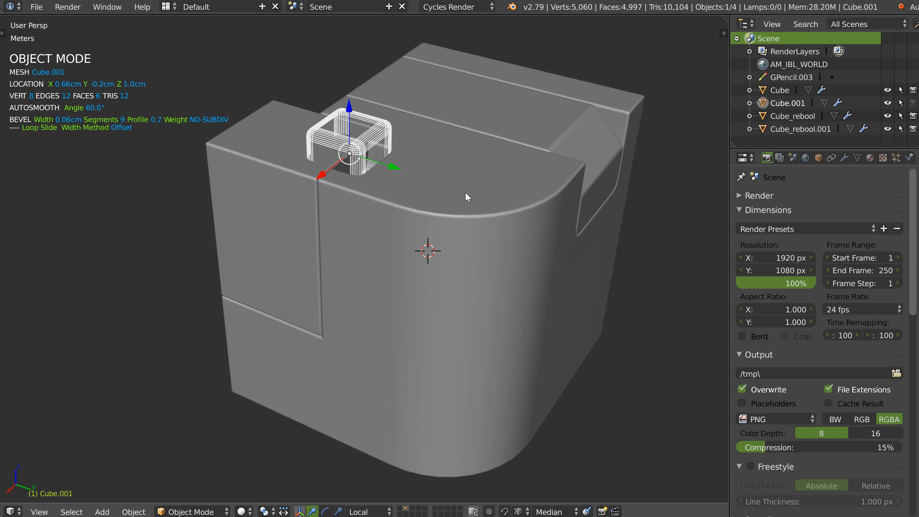
key("h")
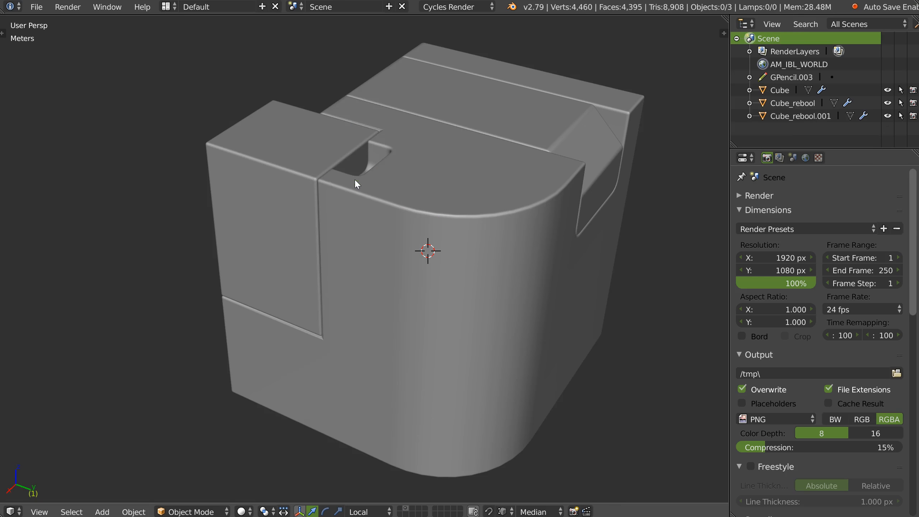
key("alt+h")
Split the cutter's overlap from the corner block with a reversed Boolean difference and delete the cutter
right_click(276, 187, "shift")
key("space")
left_click(375, 130)
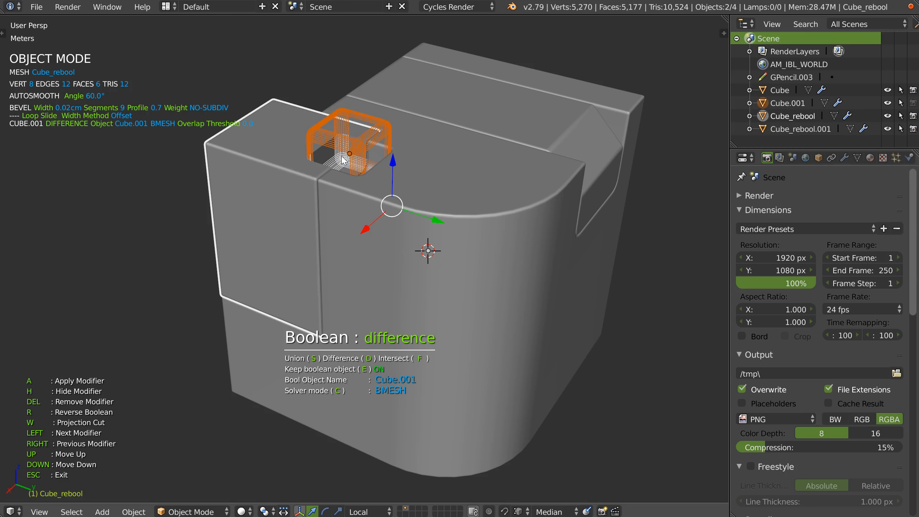
key("r")
key("Delete")
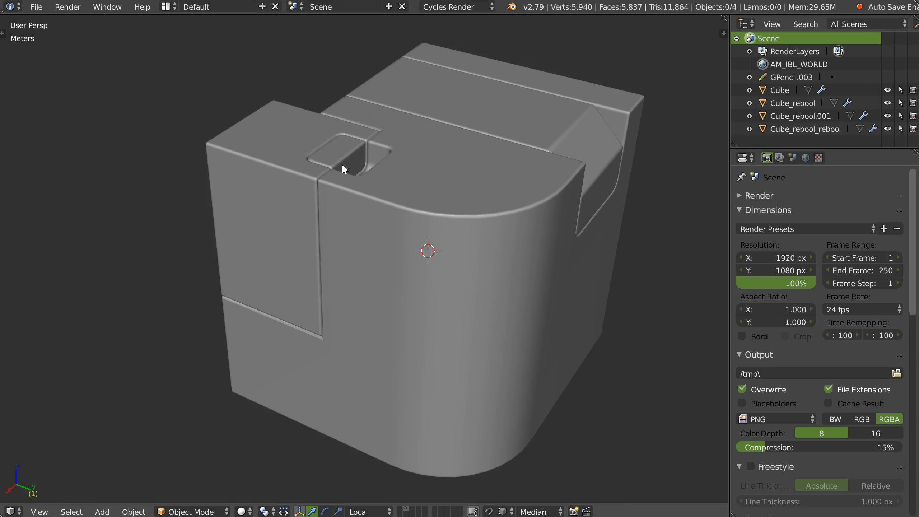
Chamfer the small split-off insert's exposed top edge with an offset of about 0.034
middle_click_drag(342, 164, 372, 185)
right_click(363, 298)
scroll(363, 298, "up", 4)
scroll(369, 250, "up", 1)
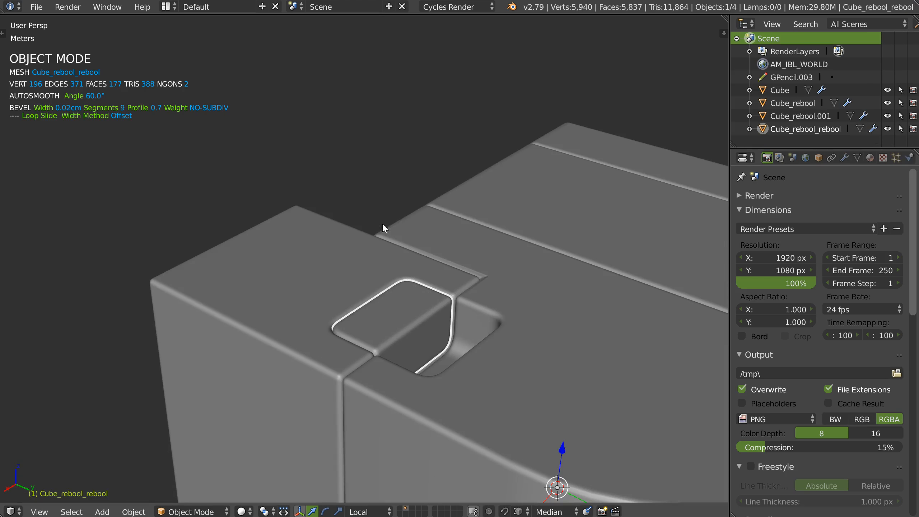
key("Tab")
right_click(415, 326, "alt")
key("ctrl+v")
key("Escape")
key("ctrl+b")
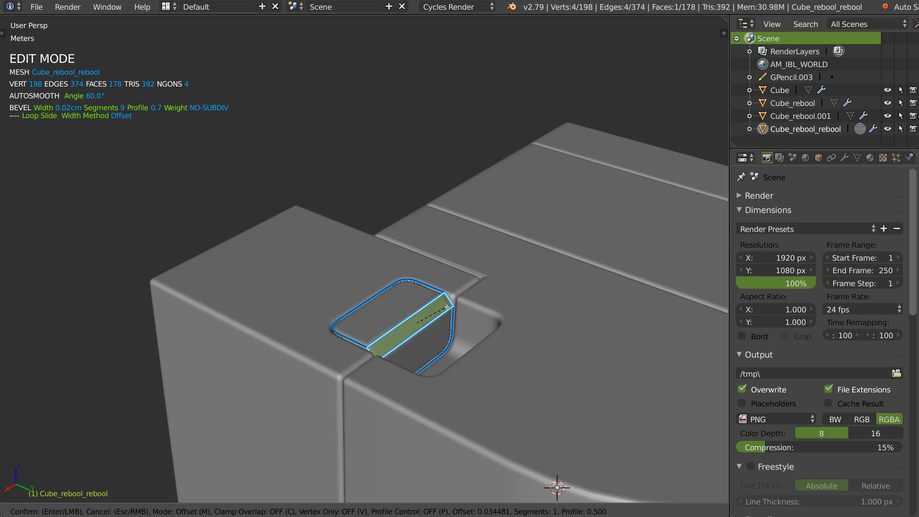
key("Return")
key("Tab")
scroll(454, 203, "down", 5)
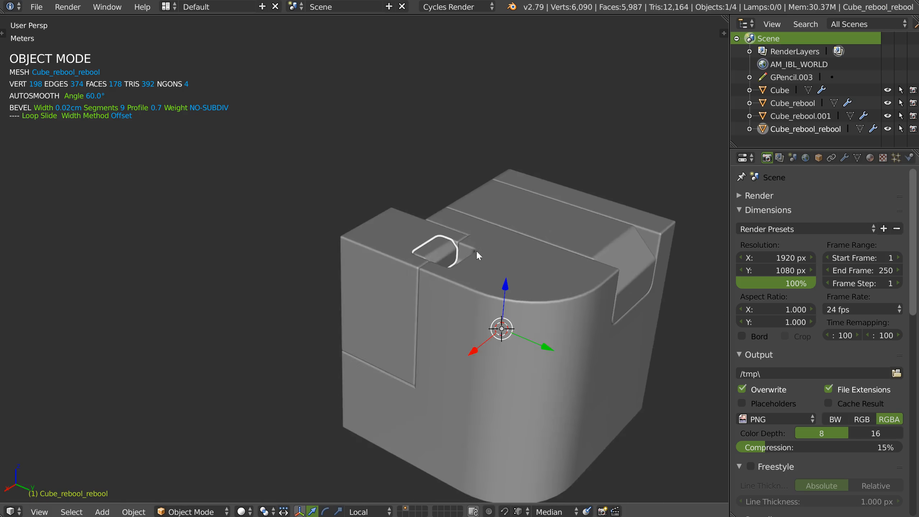
Round the corner block's outer top edge with a wide multi-segment bevel
middle_click_drag(477, 251, 444, 277, "shift")
scroll(356, 258, "up", 2)
mouse_move(356, 258)
middle_mouse_down()
mouse_move(422, 234)
mouse_move(356, 265)
middle_mouse_up()
right_click(356, 264)
key("Tab")
right_click(397, 269)
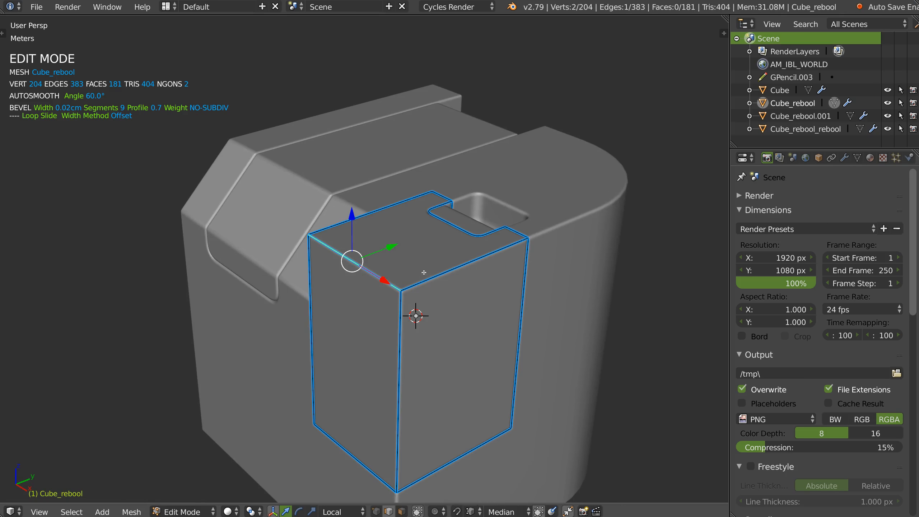
key("ctrl+b")
scroll(449, 279, "up", 7)
left_click(457, 281)
Add a small cube on the corner block's top edge beside the rounding, scaled to about 0.17
middle_click_drag(457, 281, 472, 271)
left_click(470, 271)
right_click(472, 295)
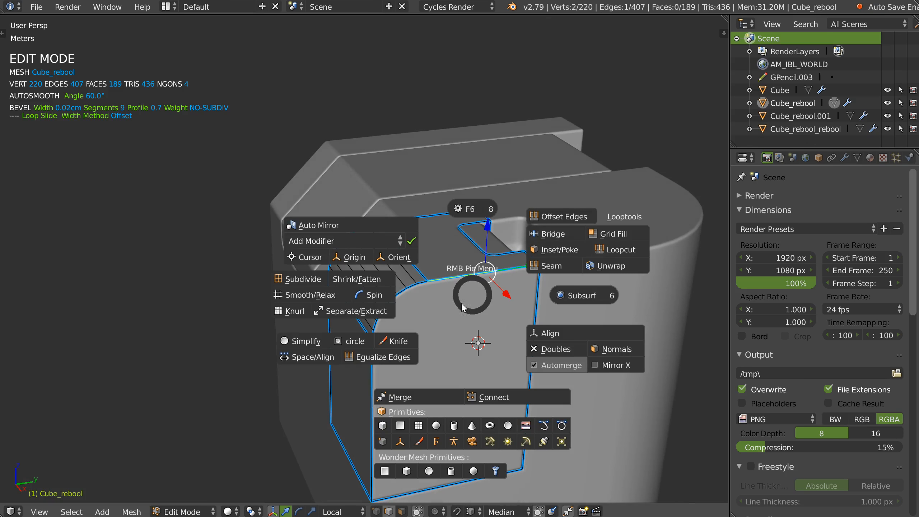
left_click(383, 426)
key("s")
left_click(481, 304)
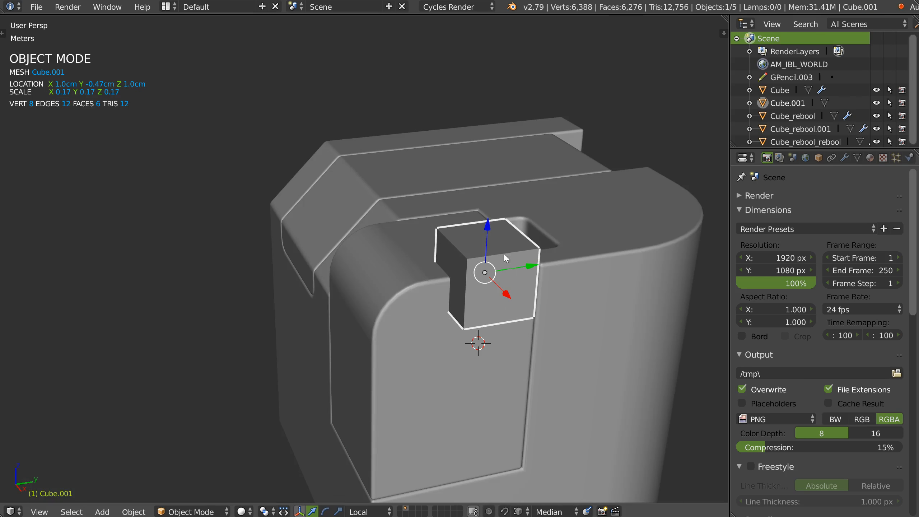
Extrude the new cube's underside downward, narrow it along Y into a taper, and extrude it further down
middle_click_drag(463, 331, 446, 314)
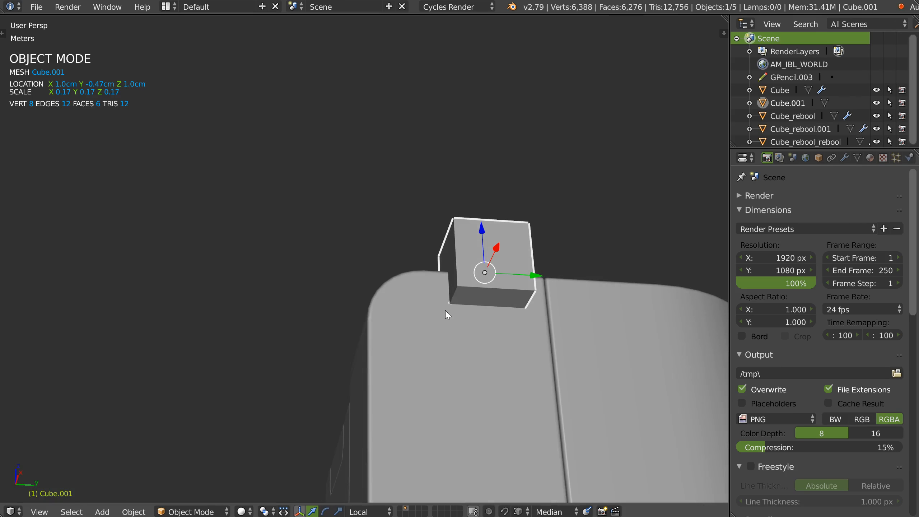
key("Tab")
left_click(495, 300)
key("e")
left_click(471, 321)
key("s")
key("y")
left_click(544, 322)
key("e")
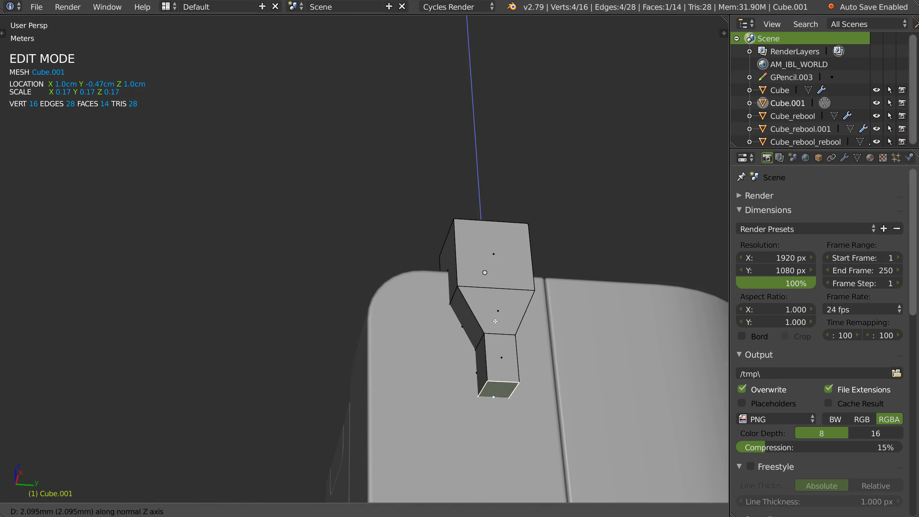
left_click(484, 319)
Add a 0.02 cm wide, 9-segment bevel to the tapered cutter
key("Tab")
key("space")
left_click(569, 310)
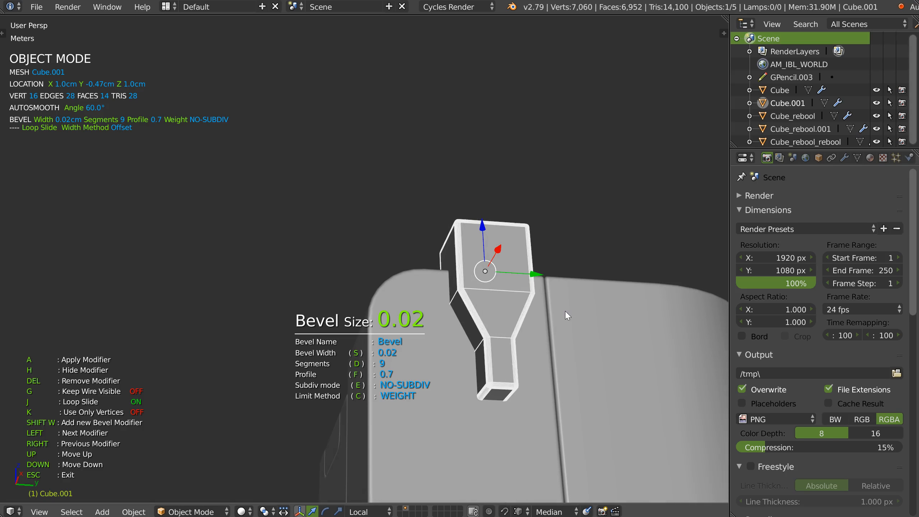
middle_click_drag(562, 314, 421, 284)
middle_click_drag(393, 402, 433, 261)
key("Escape")
Give bevel weight to the two horizontal edge loops around the cutter's taper
key("Tab")
left_click(430, 194, "alt")
key("q")
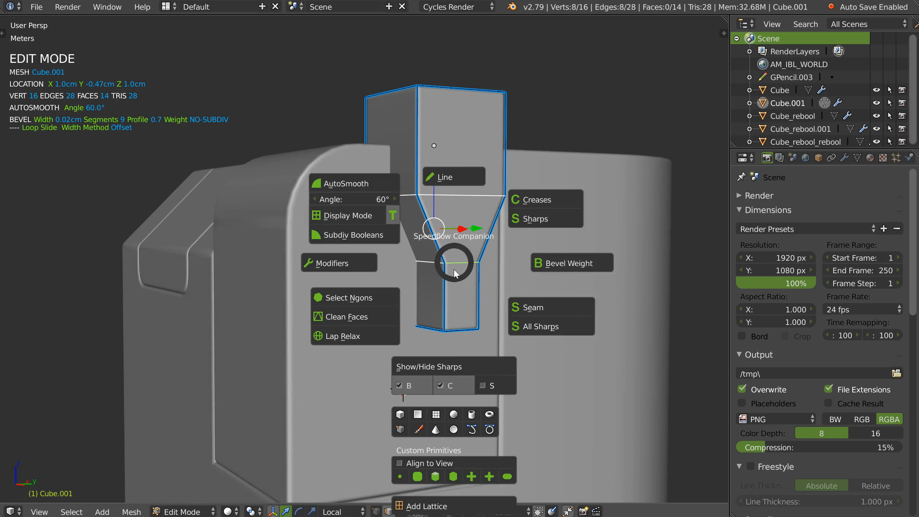
left_click(564, 263)
Try to subtract the tapered cutter from the corner block and apply the Boolean
left_click(360, 279, "shift")
key("q")
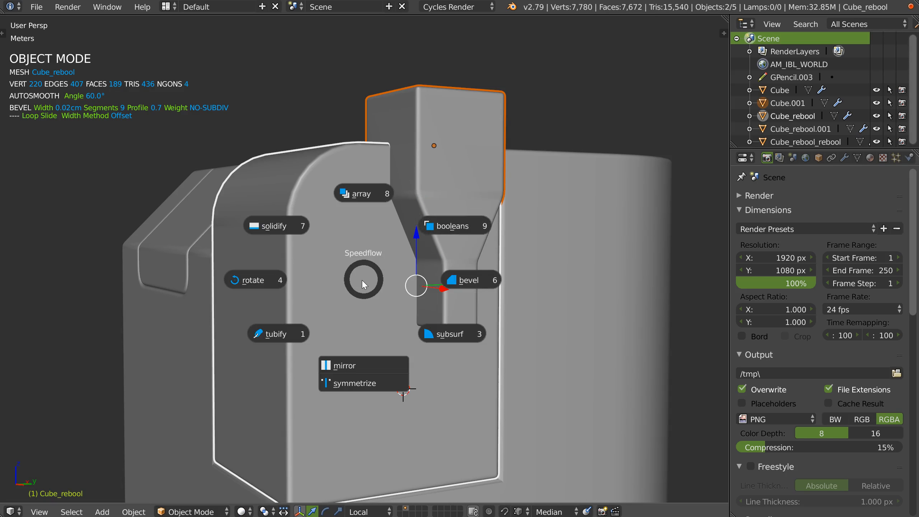
left_click(466, 229)
key("a")
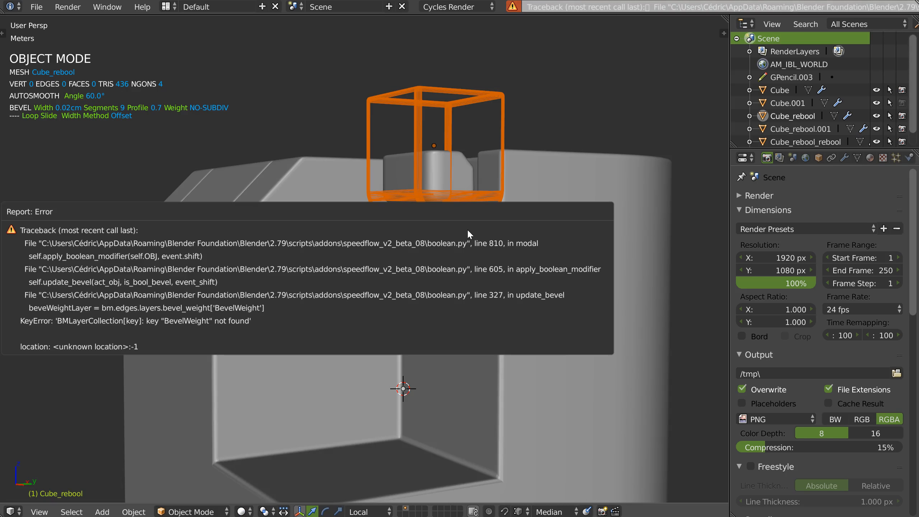
key("Escape")
middle_click_drag(466, 228, 340, 266)
key("ctrl+z")
Move the tapered cutter outward along its X axis so it bites less deeply into the corner block
middle_click_drag(433, 281, 418, 283, "shift")
scroll(419, 286, "up", 3)
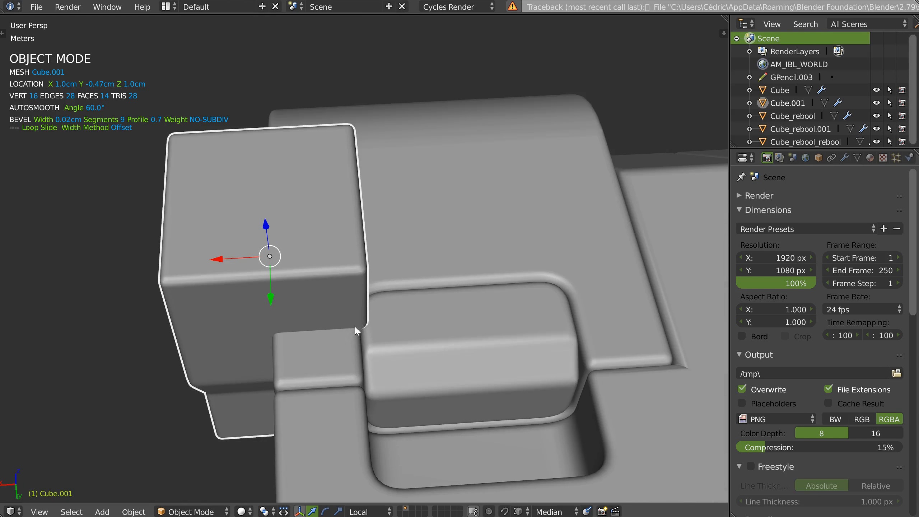
scroll(359, 329, "down", 2)
middle_click_drag(363, 278, 444, 253, "shift")
left_click_drag(331, 242, 302, 244)
Subtract the tapered cutter from the corner block with an applied Boolean difference and delete the cutter
left_click(408, 312, "shift")
key("ctrl+shift+b")
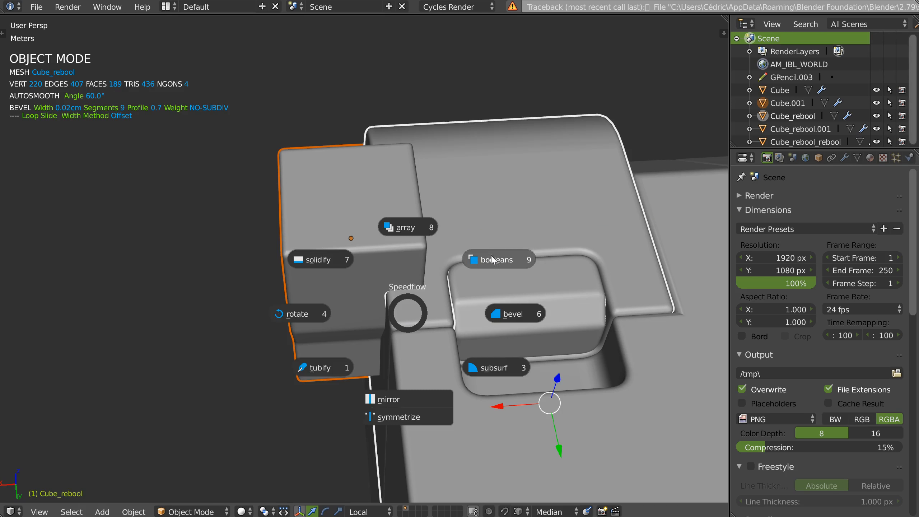
left_click(487, 264)
key("Escape")
key("x")
left_click(375, 277)
middle_click_drag(375, 277, 455, 253)
scroll(454, 255, "down", 3)
middle_click_drag(409, 288, 431, 260)
Select the connected faces along the tapered recess's back wall and adjust them with LoopTools
left_click(445, 264)
scroll(420, 291, "up", 5)
key("Tab")
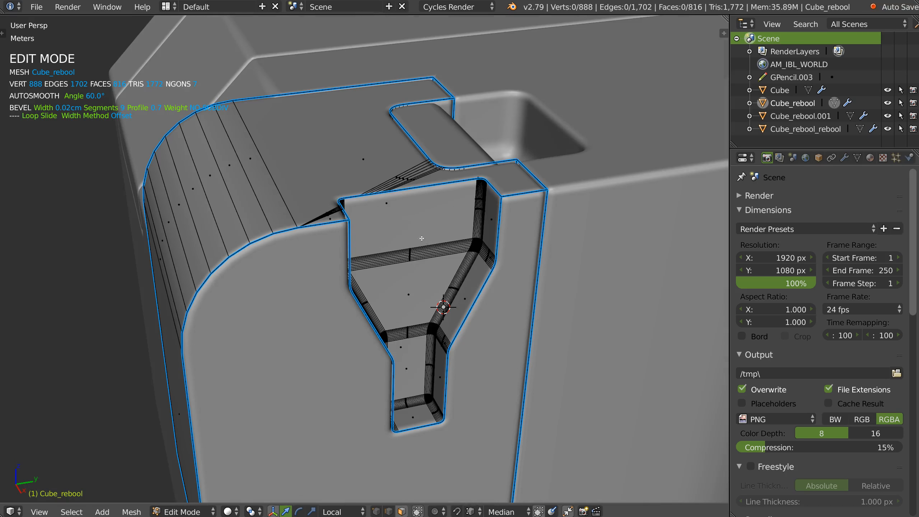
left_click(407, 371, "ctrl")
right_click(415, 338)
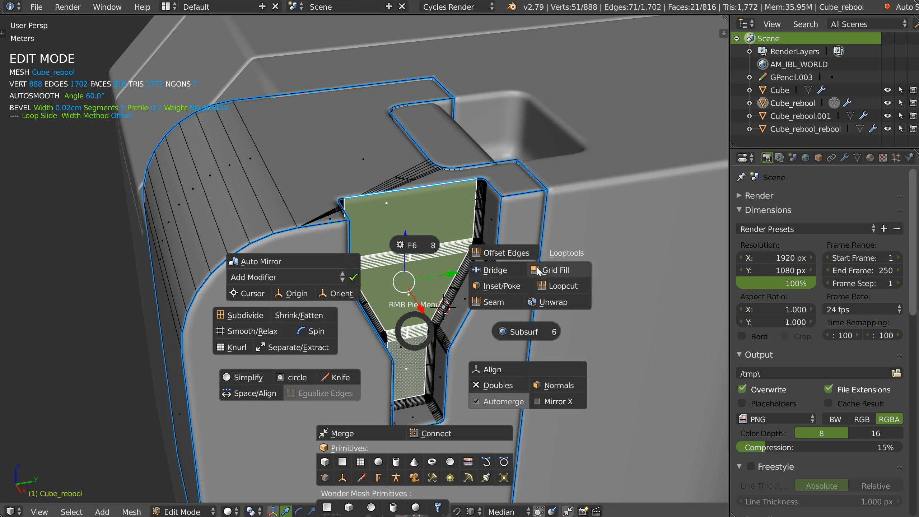
mouse_move(572, 253)
left_click(634, 266)
key("Tab")
middle_click_drag(443, 250, 400, 238)
scroll(451, 237, "down", 4)
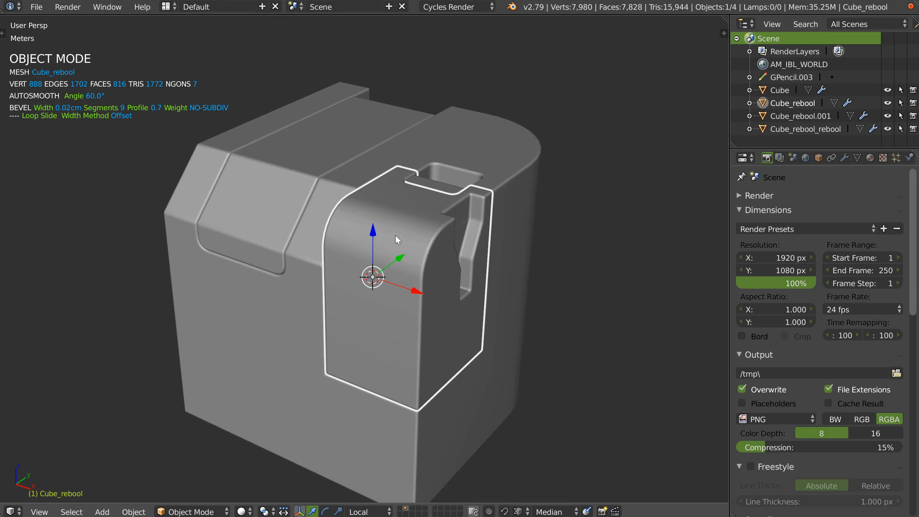
key("alt+s")
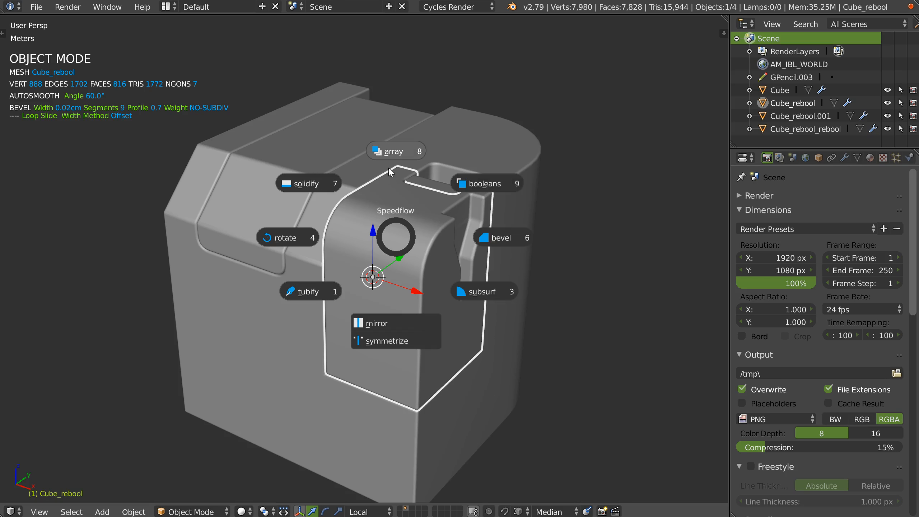
key("Escape")
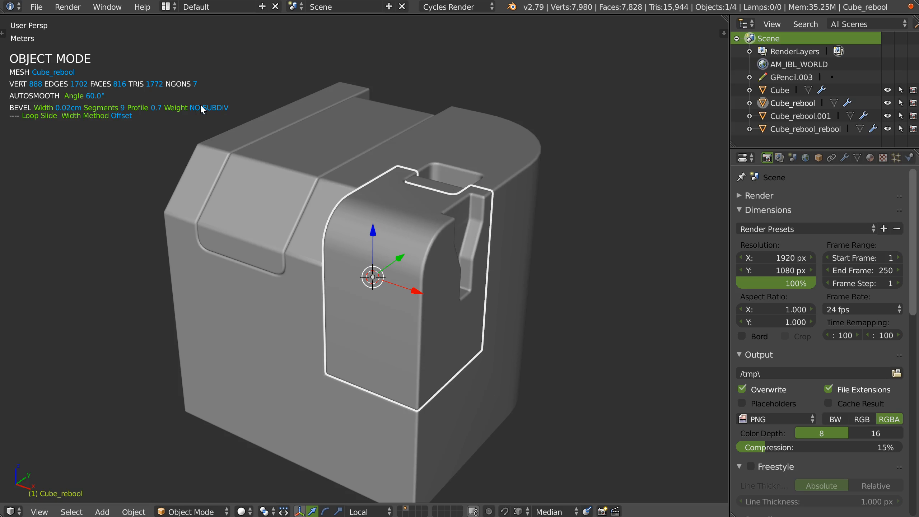
Open the user preferences and filter the add-ons by "speedflow"
left_click(39, 9)
left_click(94, 162)
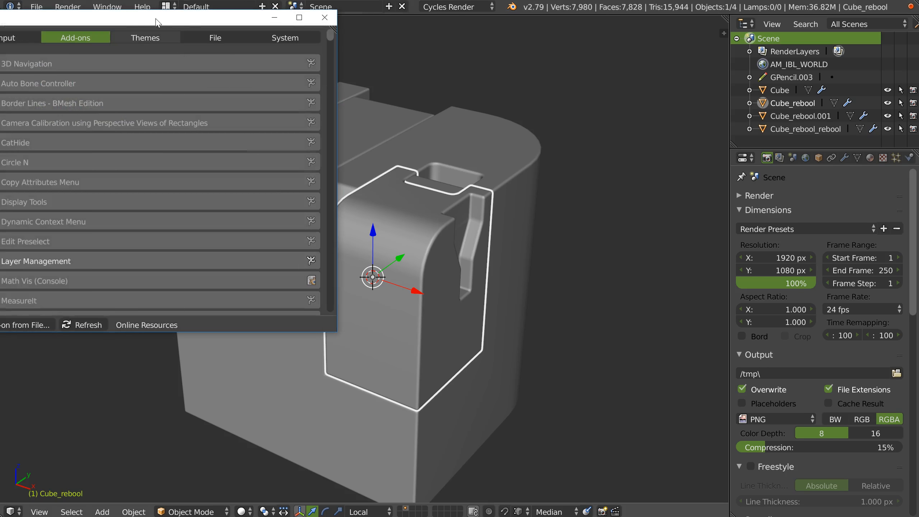
left_click_drag(439, 58, 435, 57)
left_click(171, 95)
type("sp")
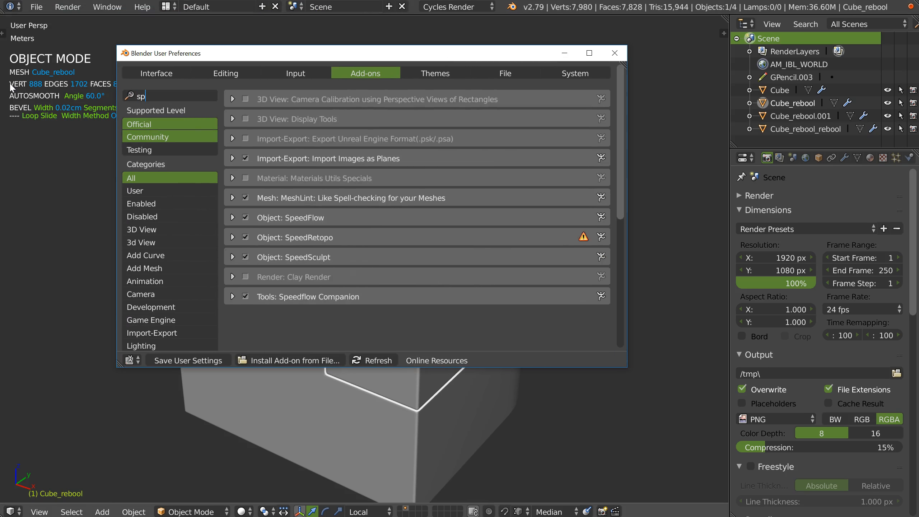
type("eedflow")
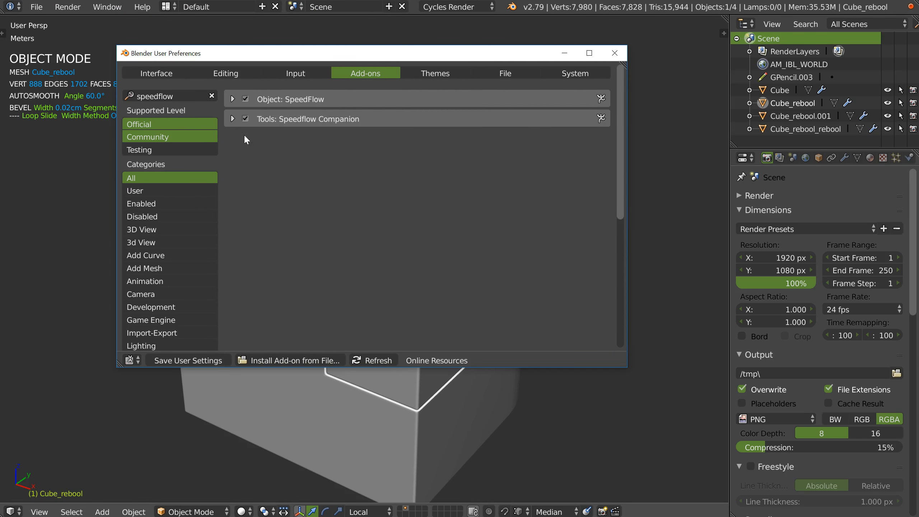
Expand the SpeedFlow add-on's preferences, review its modal and bevel options, and show its UI settings
left_click(232, 99)
scroll(364, 243, "down", 10)
scroll(364, 243, "down", 4)
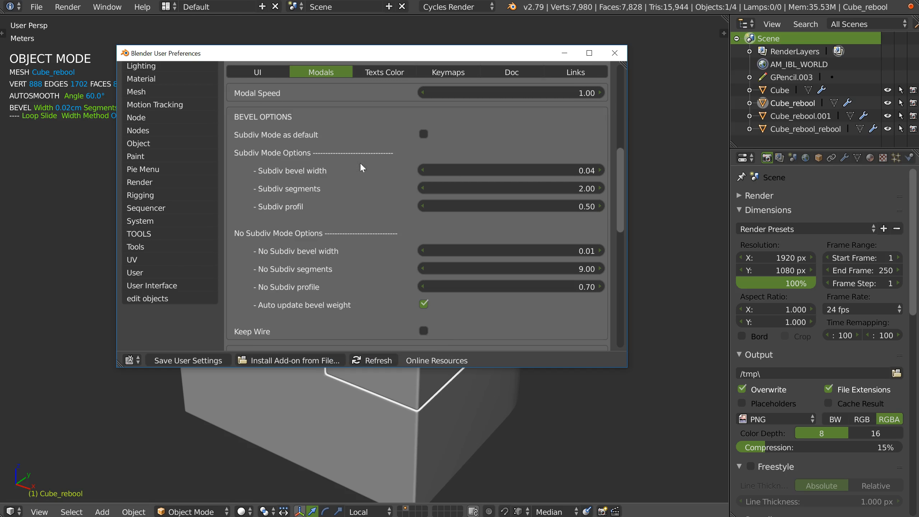
scroll(413, 166, "up", 6)
scroll(413, 167, "down", 4)
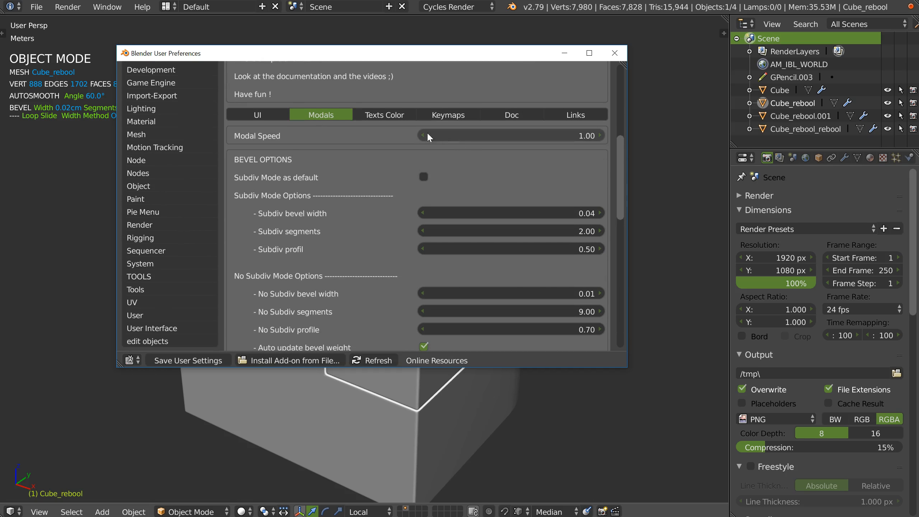
left_click(257, 115)
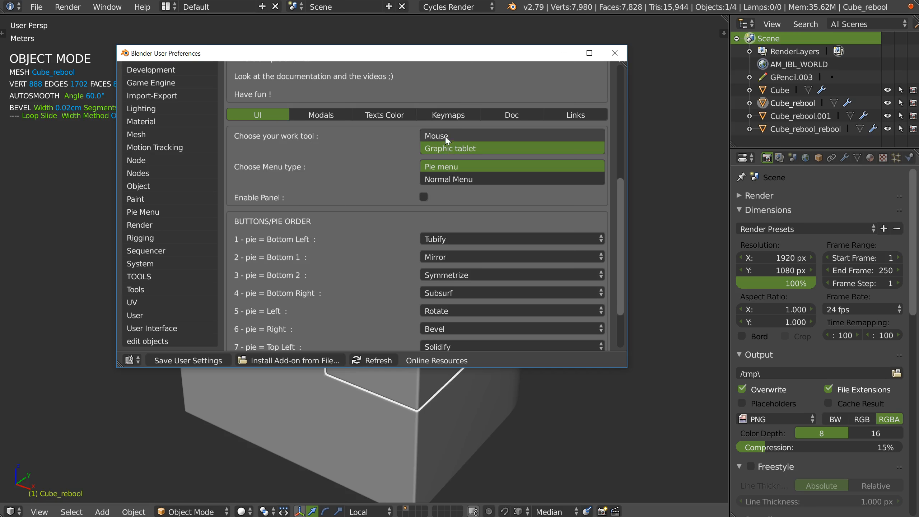
Enable the SpeedFlow panel in the add-on's UI settings and show it in the 3D view's tool shelf with the panels above collapsed
scroll(338, 217, "down", 3)
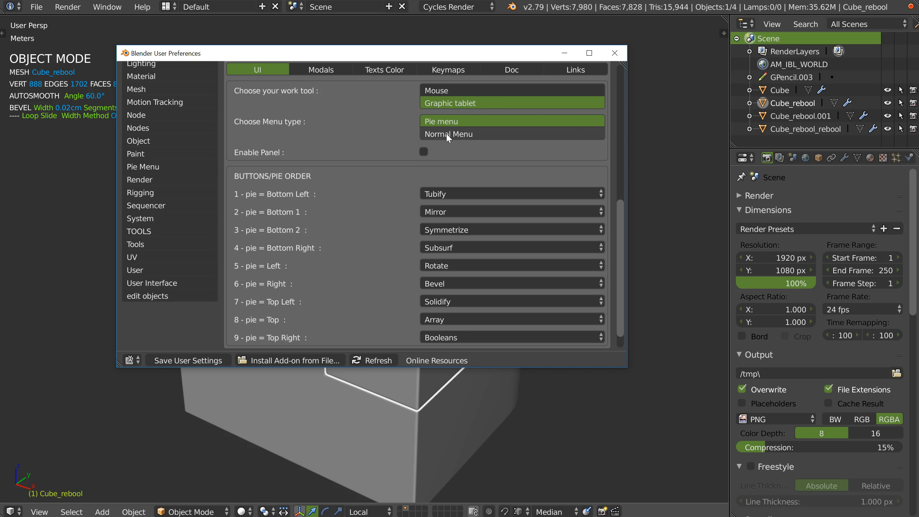
left_click(424, 151)
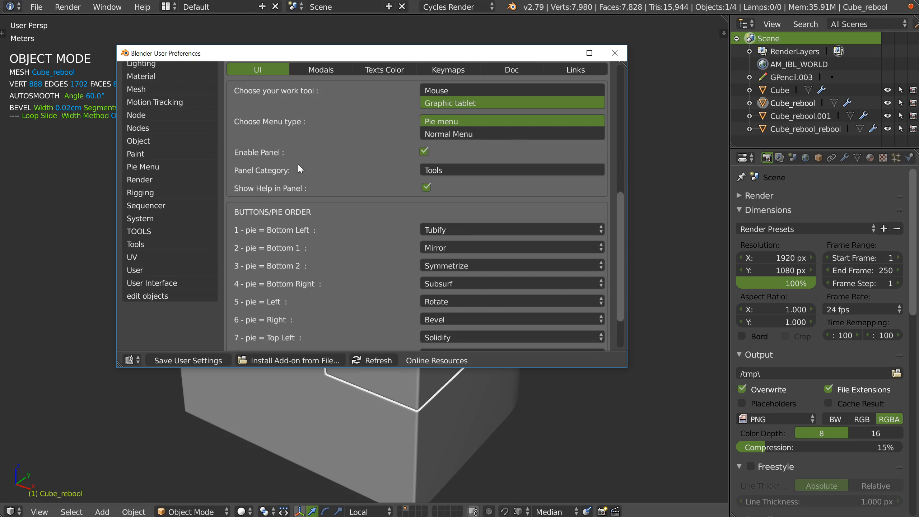
left_click(87, 164)
key("t")
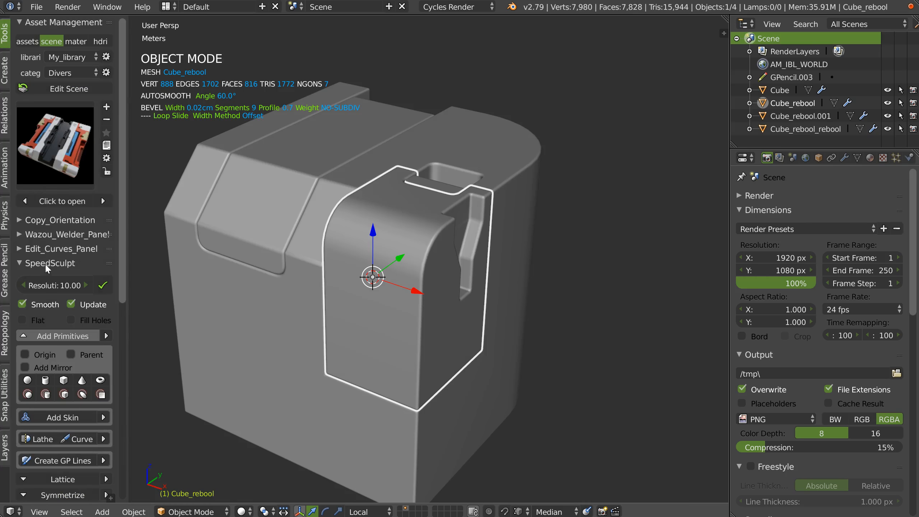
left_click(45, 20)
left_click(43, 80)
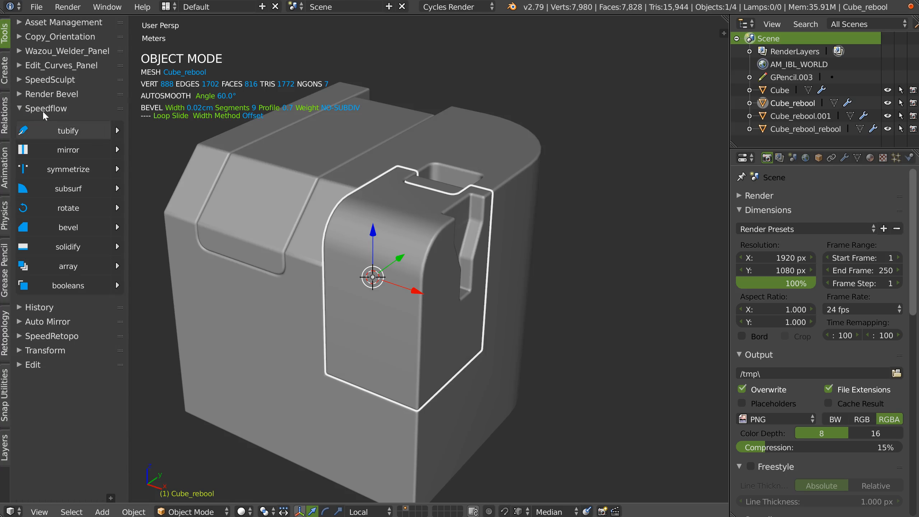
left_click(118, 131)
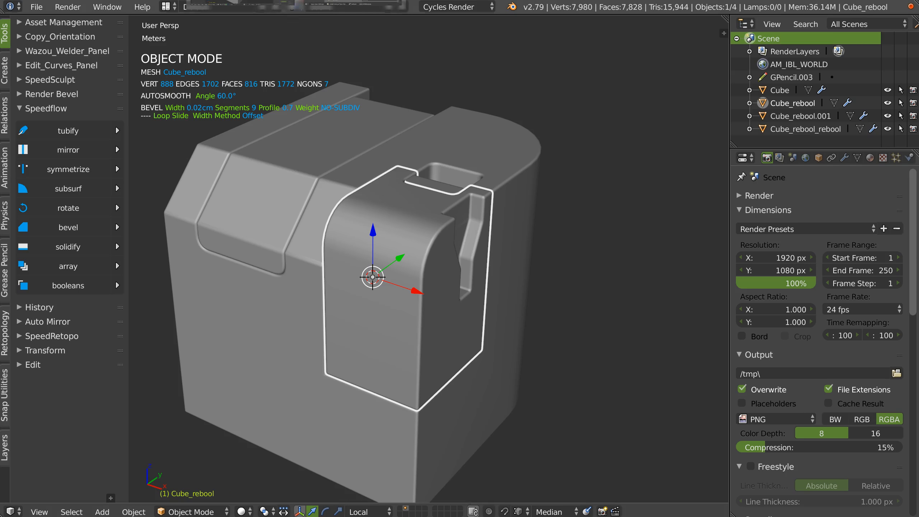
Return to the add-on preferences and review the pie order and the modal options for bevel, solidify, tubify, array and symmetrize
key("alt+Tab")
scroll(341, 276, "down", 4)
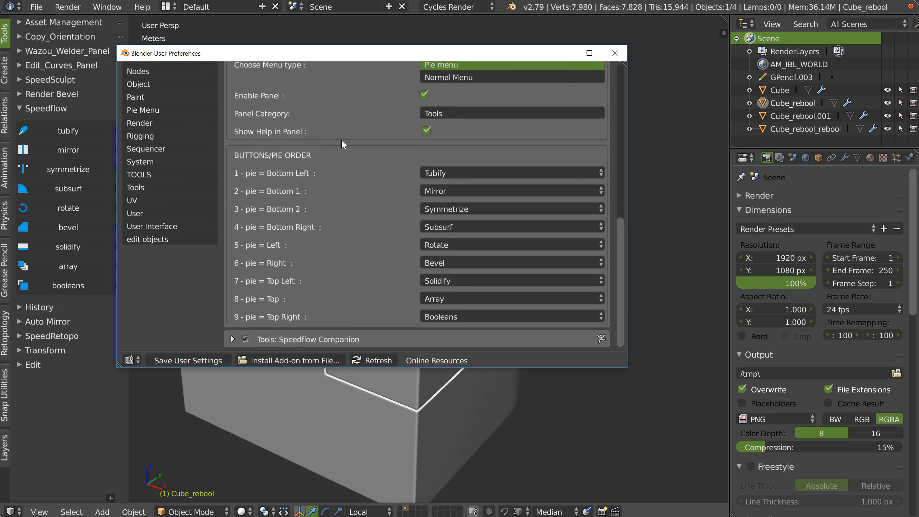
scroll(337, 258, "up", 7)
left_click(319, 137)
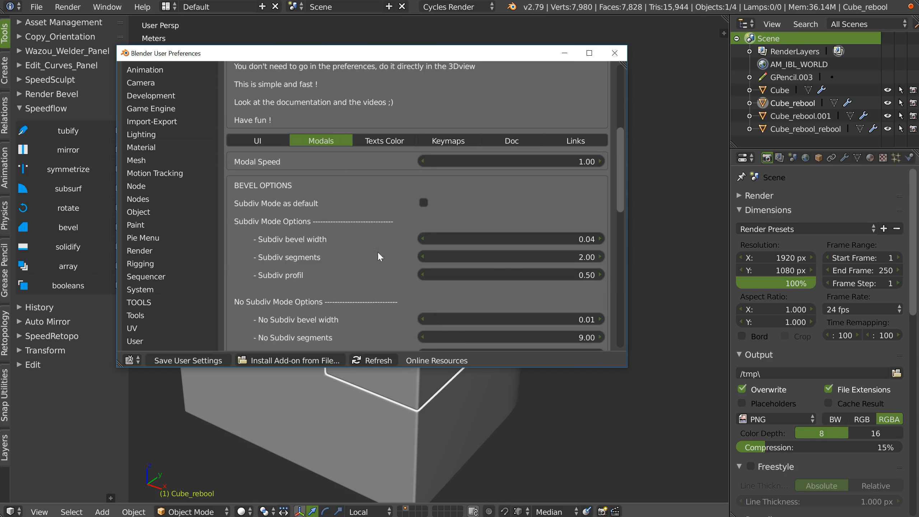
scroll(377, 252, "down", 6)
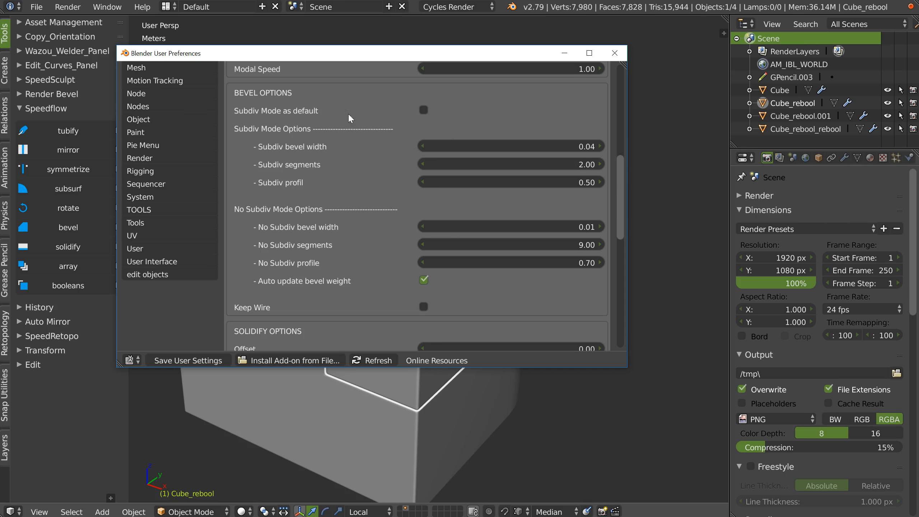
scroll(394, 183, "down", 4)
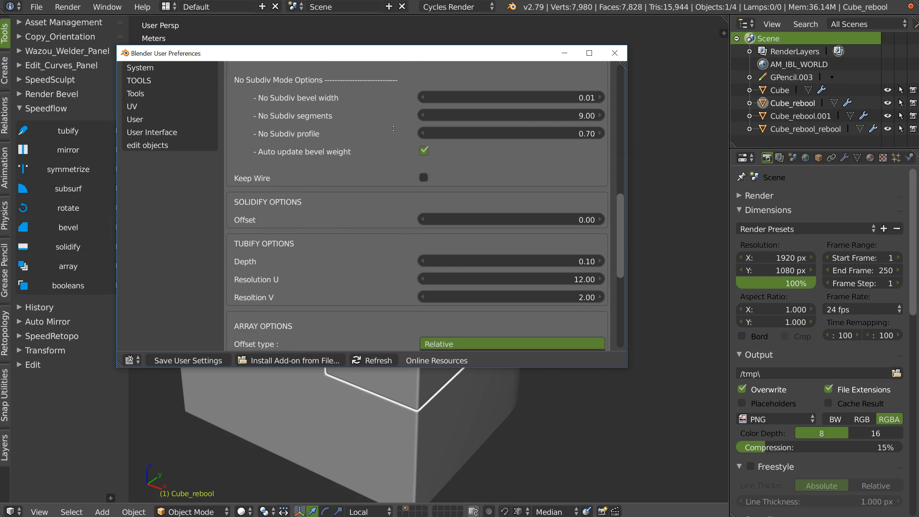
scroll(344, 96, "down", 5)
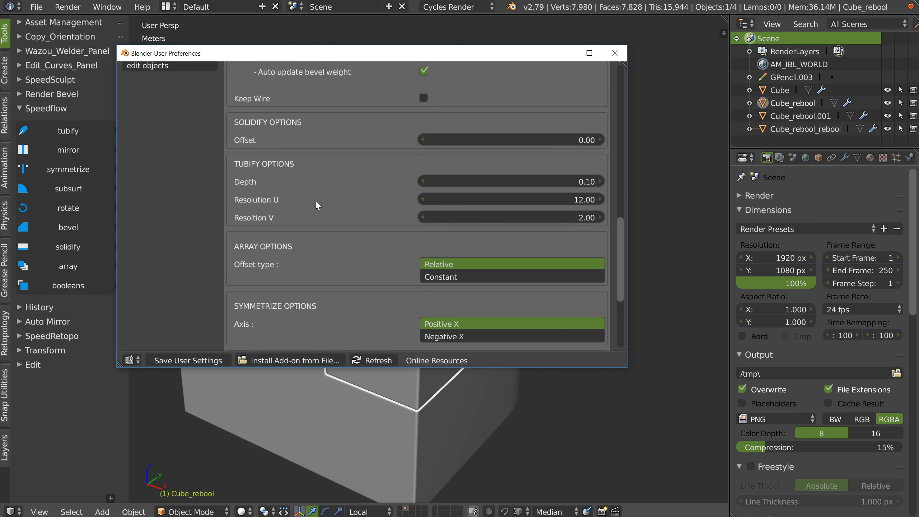
scroll(317, 205, "down", 2)
scroll(408, 164, "up", 8)
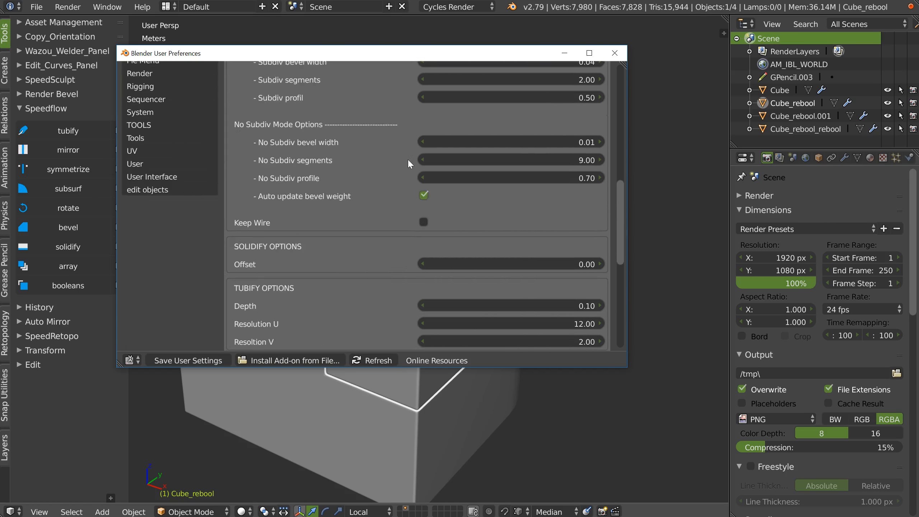
Review the add-on's text colour, keymap, documentation and link settings, and close the user preferences
scroll(408, 163, "up", 10)
left_click(384, 145)
scroll(304, 71, "down", 3)
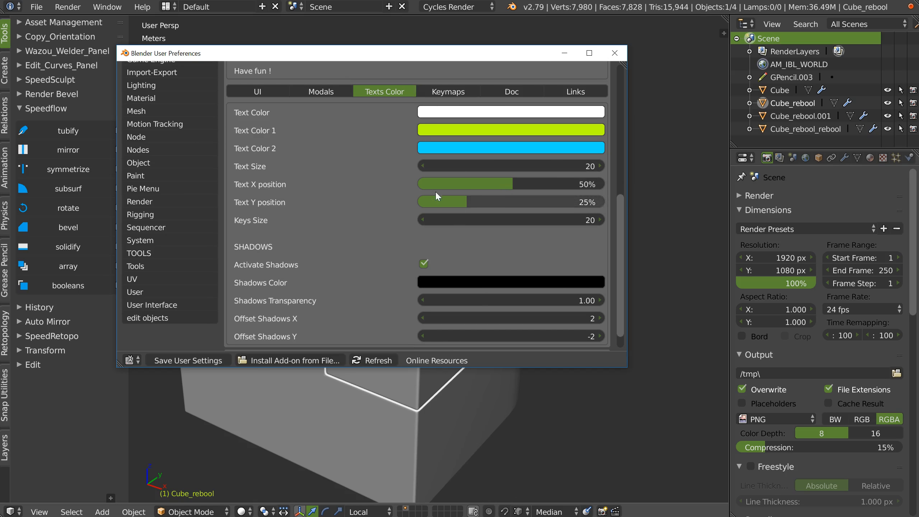
scroll(456, 206, "up", 4)
left_click(447, 157)
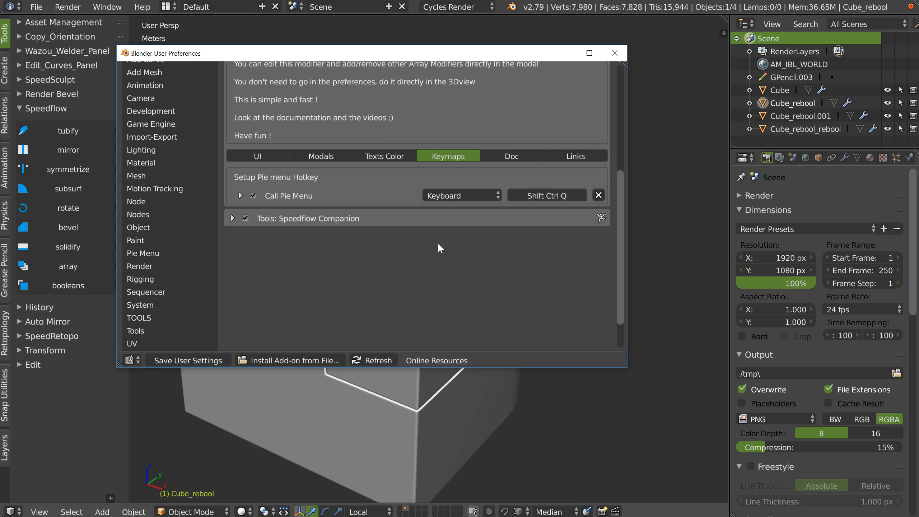
left_click(511, 157)
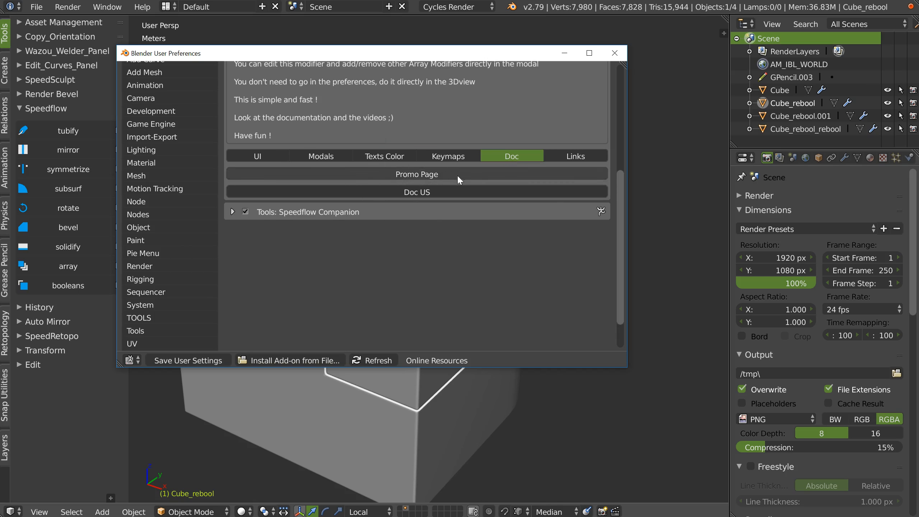
left_click(579, 157)
scroll(431, 282, "down", 5)
scroll(431, 282, "up", 5)
scroll(456, 146, "down", 5)
left_click(614, 53)
scroll(398, 246, "down", 4)
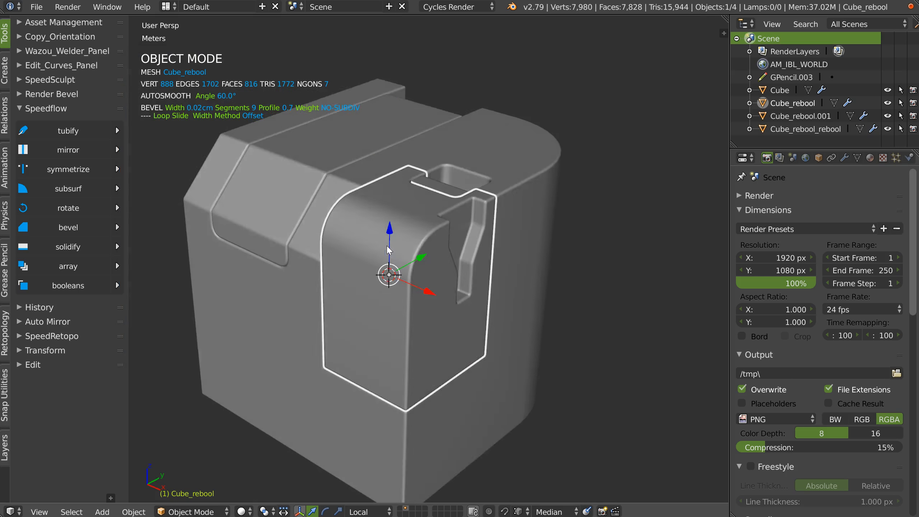
scroll(427, 224, "down", 1)
scroll(425, 224, "up", 2)
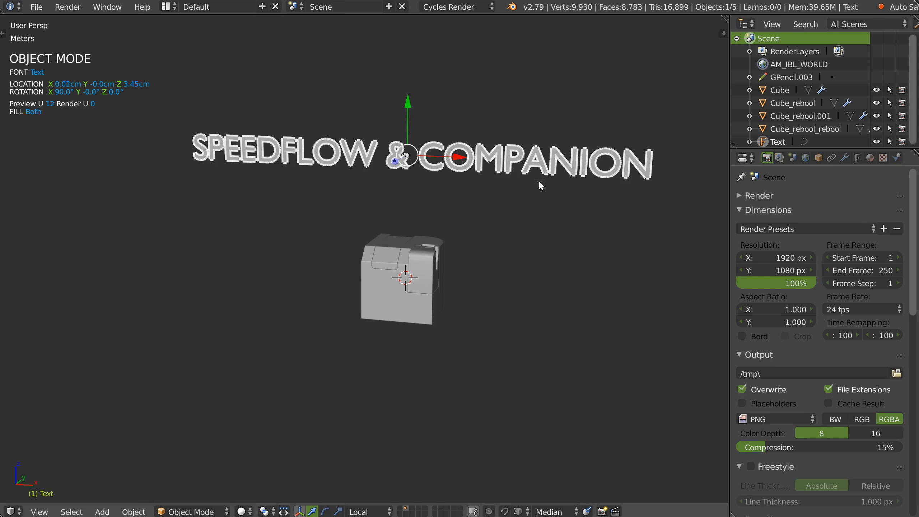
middle_click_drag(346, 187, 409, 177)
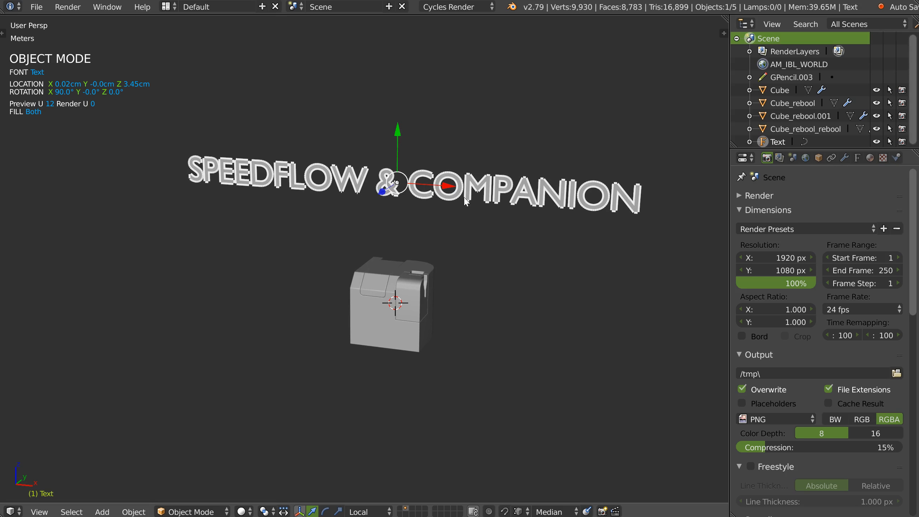
middle_click_drag(347, 220, 375, 208)
scroll(357, 217, "up", 1)
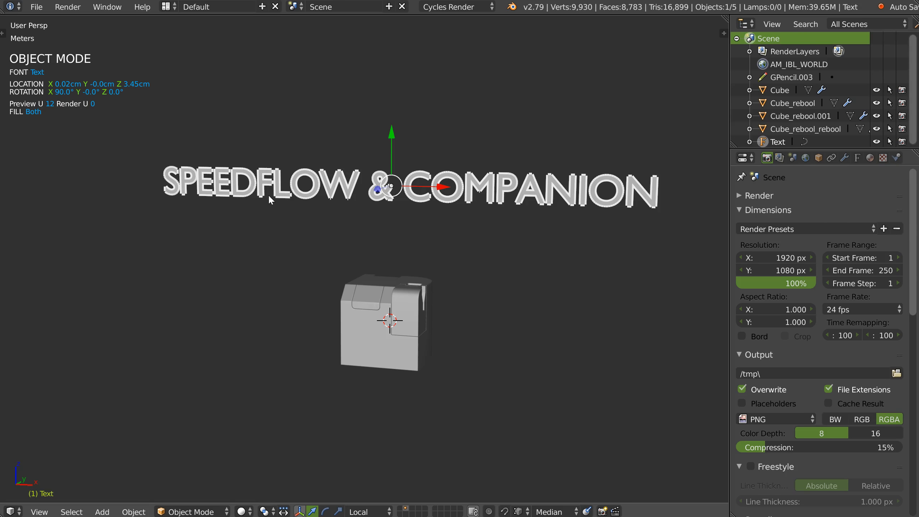
middle_click_drag(434, 155, 449, 153)
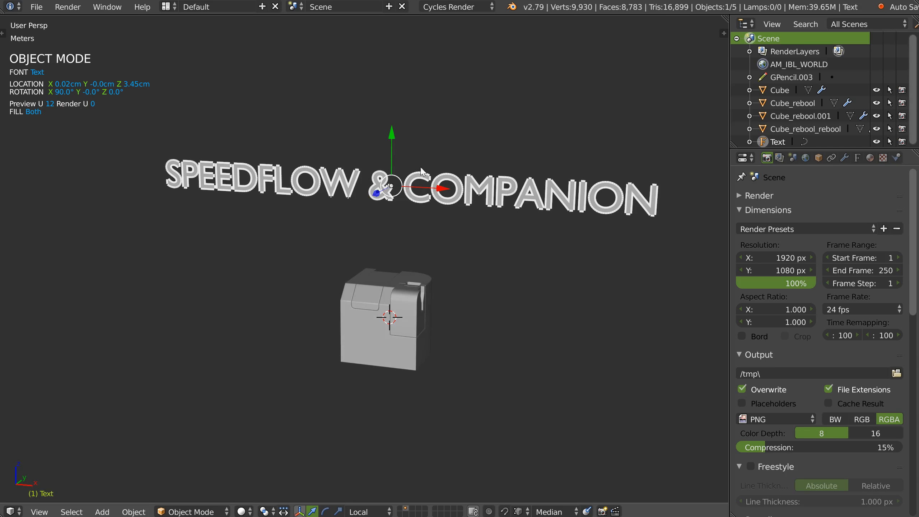
middle_click_drag(394, 199, 393, 198, "shift")
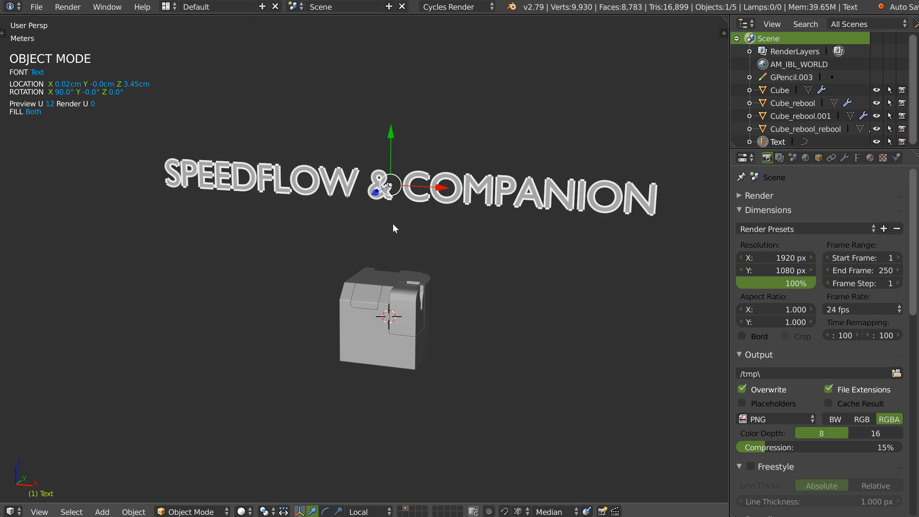
Show the Speedflow Companion pie menu and examine its display, modifier, Boolean and primitive tools
key("space")
key("Escape")
key("space")
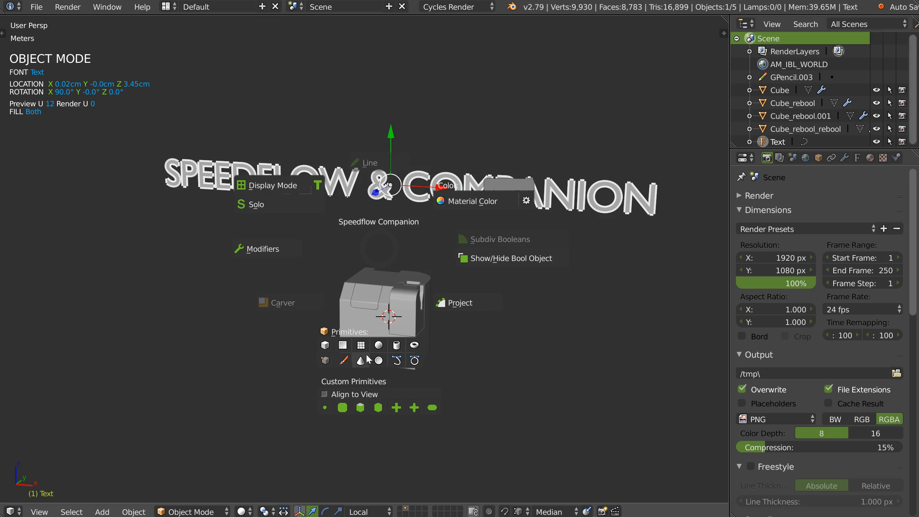
key("Escape")
Assign a grey Companion material colour to the slanted inset panel, Cube_rebool.001
middle_click_drag(358, 279, 385, 315)
scroll(375, 267, "up", 4)
right_click(370, 271)
right_click(370, 271)
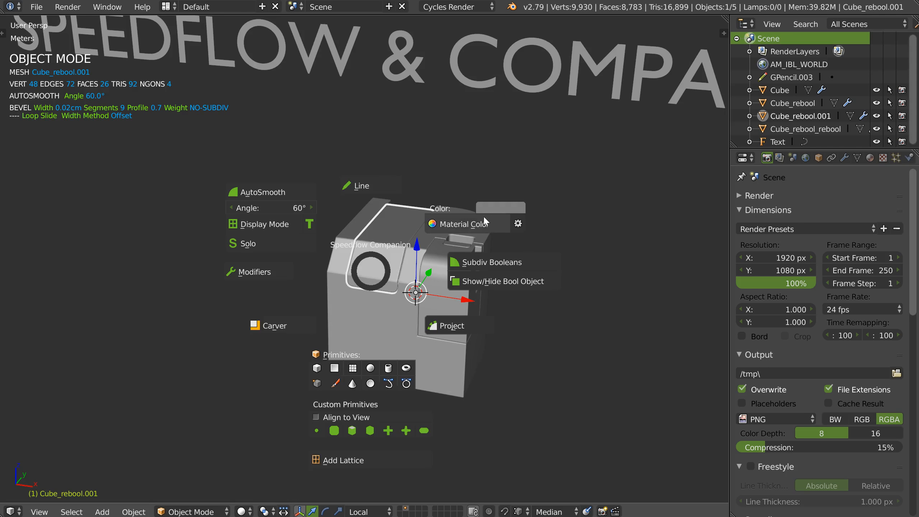
left_click(448, 226)
middle_click_drag(450, 292, 438, 301)
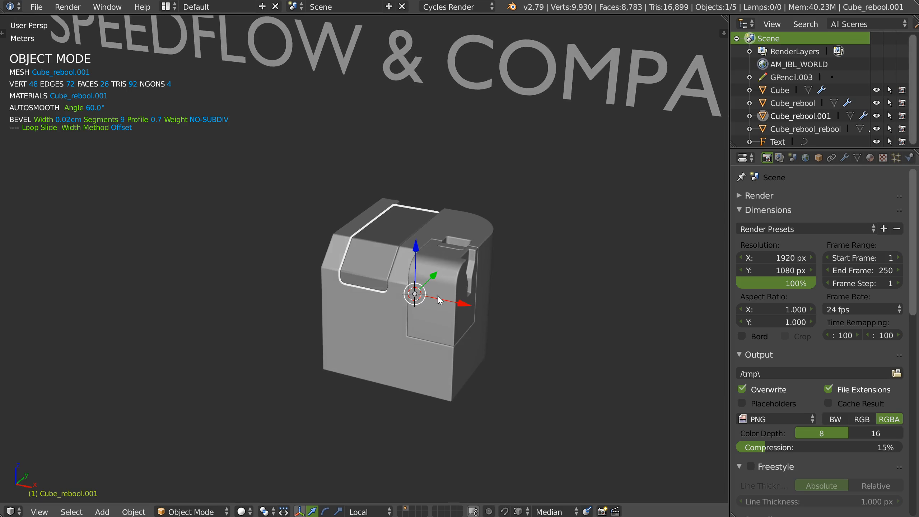
Give the corner block, Cube_rebool, a Plastic material in a brownish red colour
right_click(436, 316)
right_click(438, 318)
left_click(585, 259)
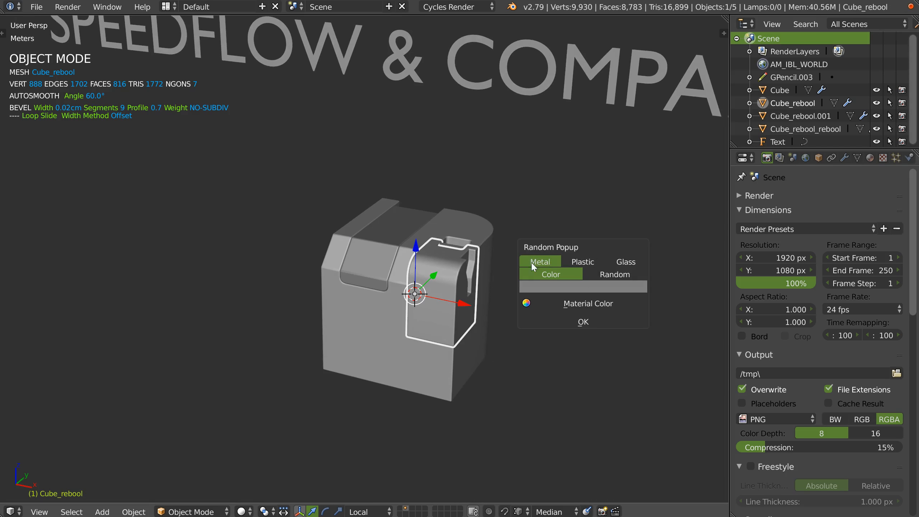
left_click(569, 287)
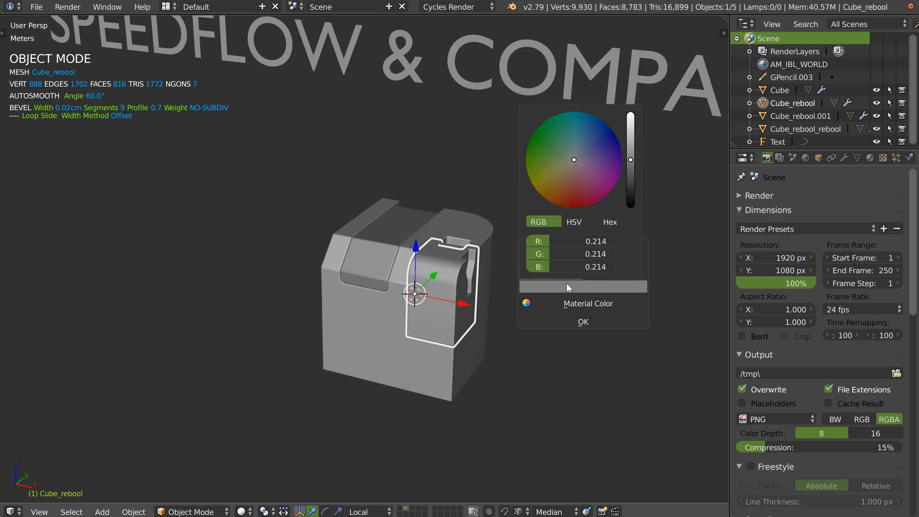
left_click(576, 184)
left_click(573, 303)
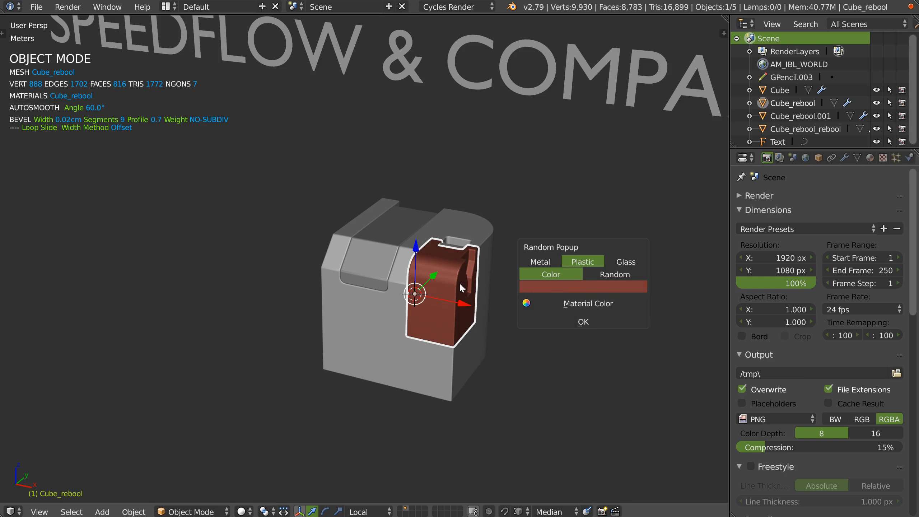
Give the main body, Cube, a Metal material in a dark green colour
right_click(373, 328)
key("space")
left_click(517, 260)
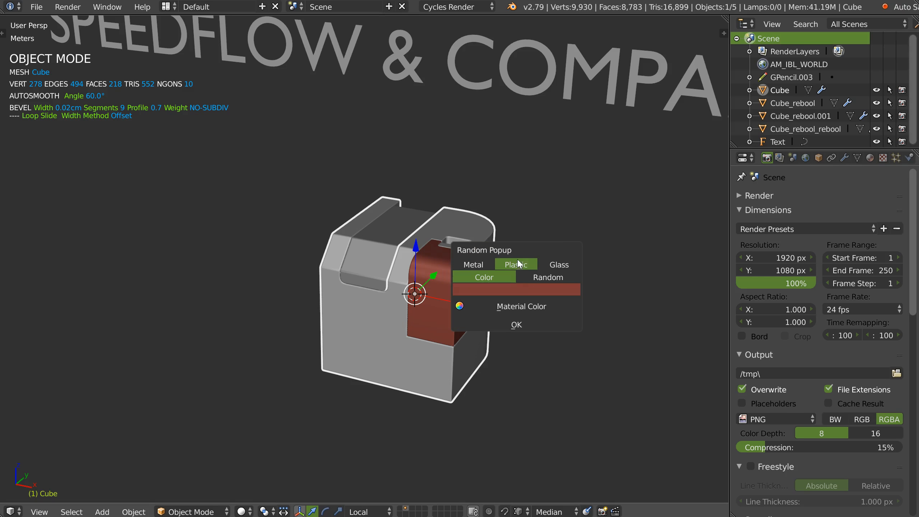
left_click(475, 264)
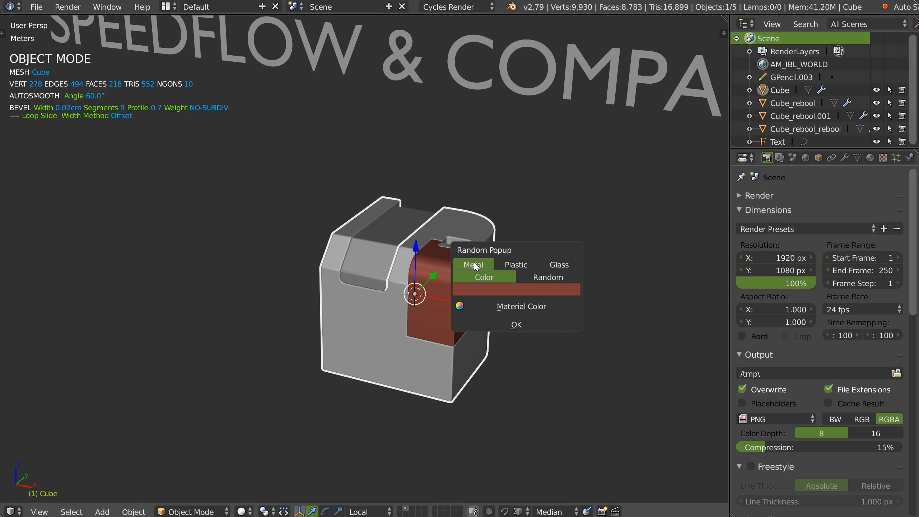
left_click(515, 290)
left_click_drag(499, 177, 476, 146)
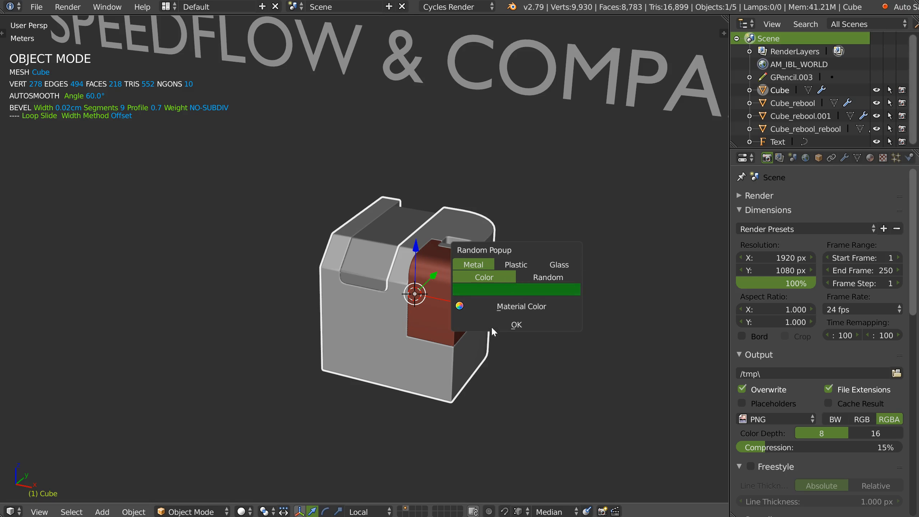
left_click(503, 325)
Preview the coloured objects in rendered viewport shading and return to solid shading
middle_click_drag(473, 321, 451, 325)
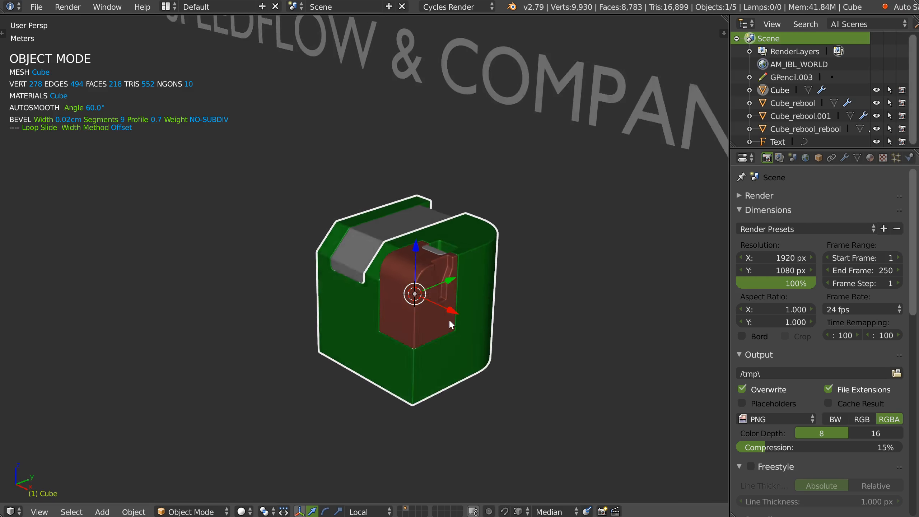
key("z")
left_click(475, 247)
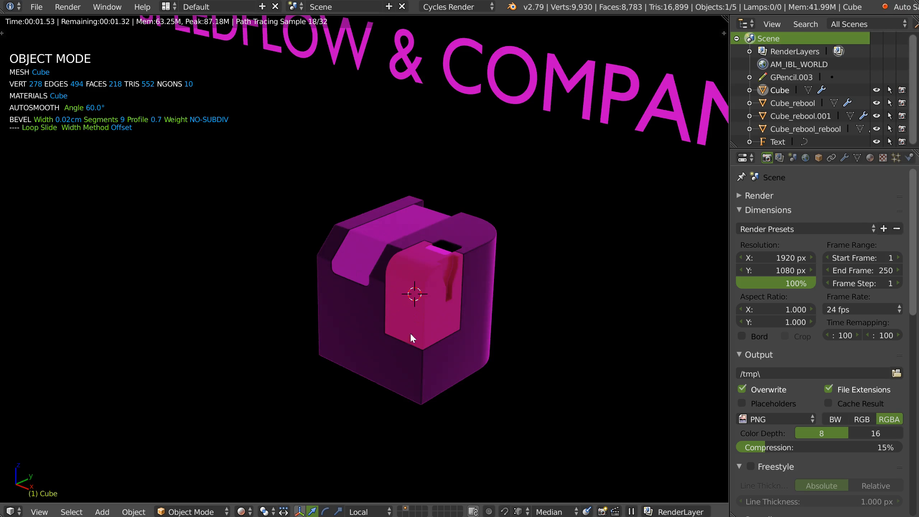
key("z")
middle_click_drag(411, 255, 416, 254)
scroll(387, 286, "up", 2)
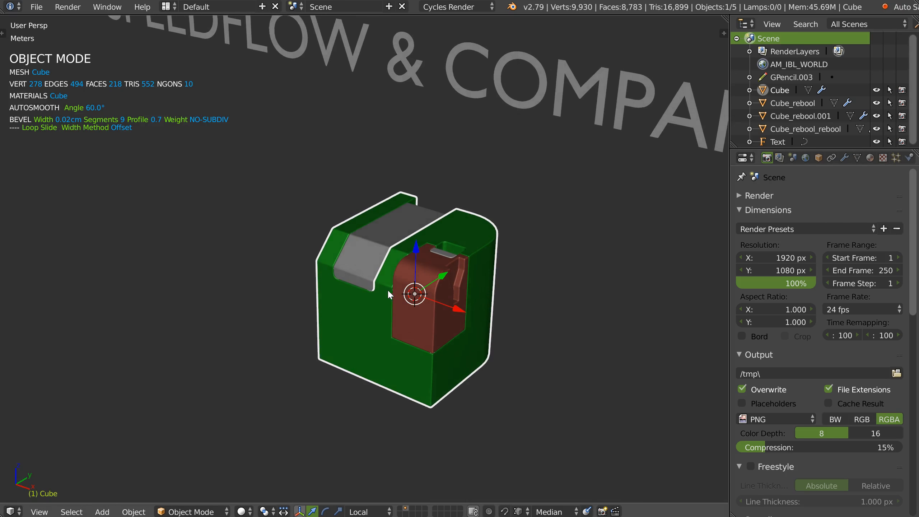
scroll(368, 244, "down", 3)
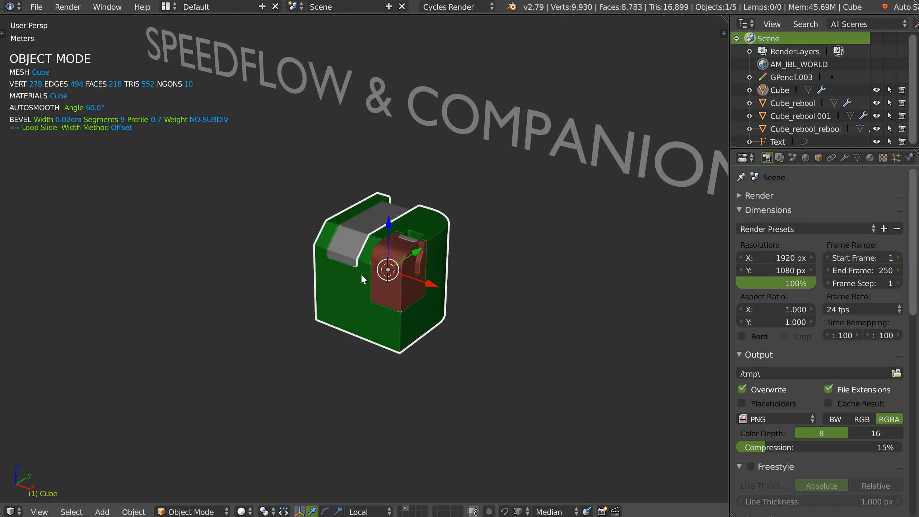
Add the rounded-cube custom primitive from Speedflow Companion beside the coloured model
key("shift+space")
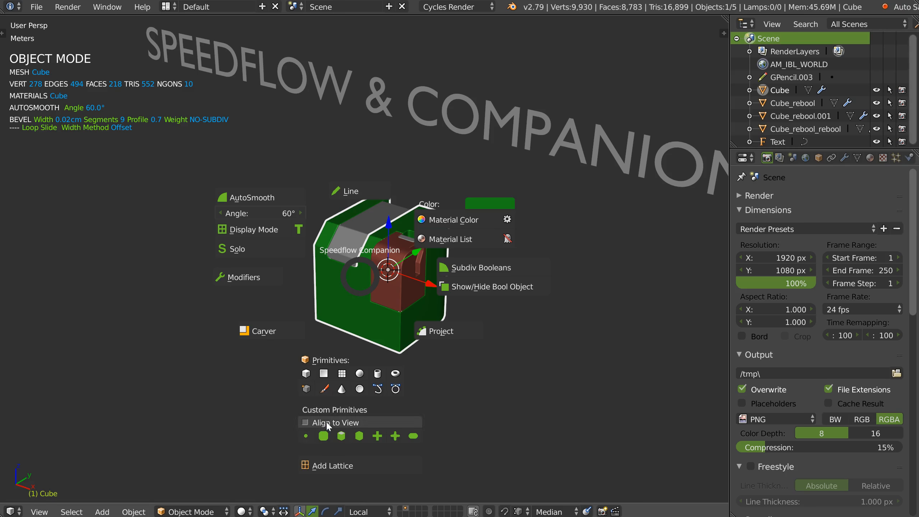
left_click(342, 437)
middle_click_drag(211, 319, 240, 294)
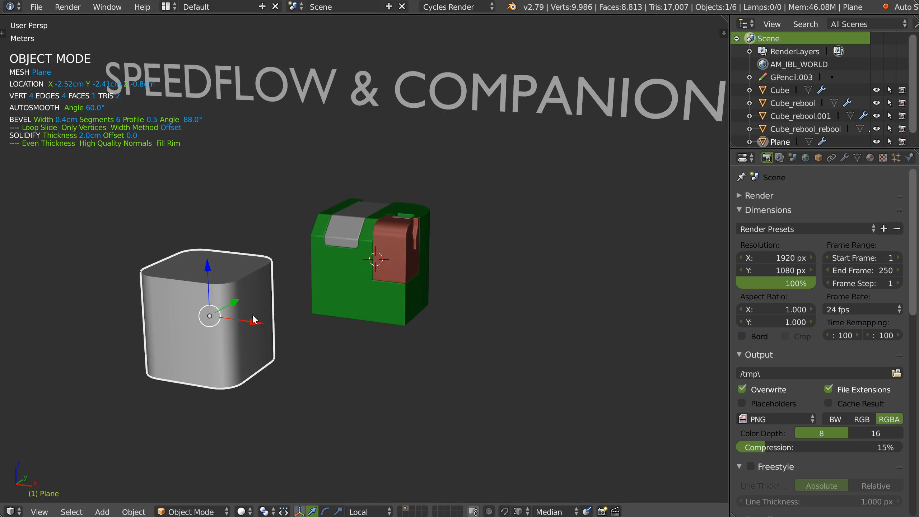
Use Speedflow Companion to hide the rounded cube's modifiers, view its base plane, and show them again
key("space")
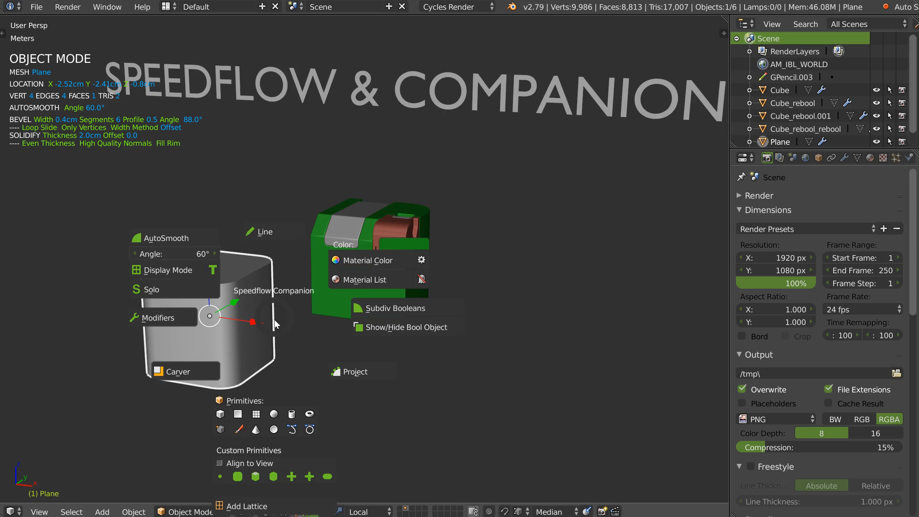
left_click(159, 319)
middle_click_drag(159, 318, 23, 144)
key("space")
key("space")
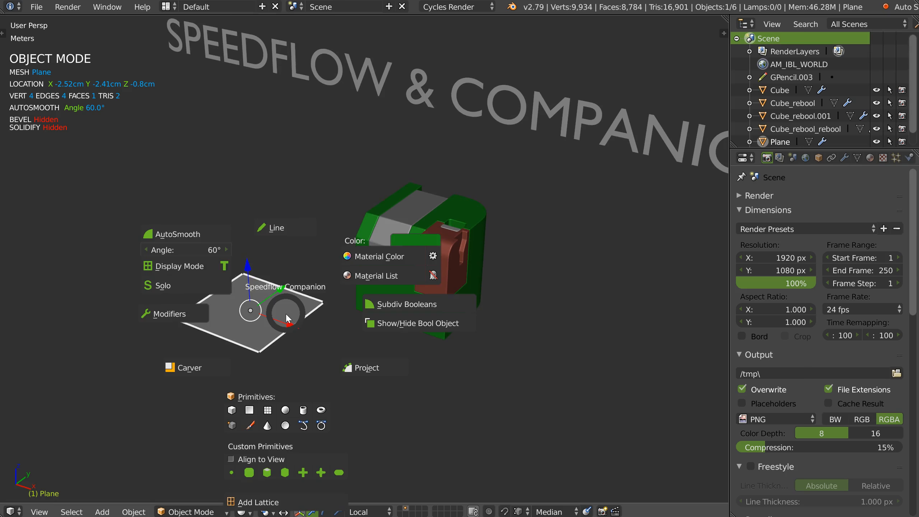
left_click(179, 314)
middle_click_drag(224, 300, 241, 298)
Set the rounded cube's solidify thickness to 1.54 cm and its vertex bevel width to 0.58 cm
key("space")
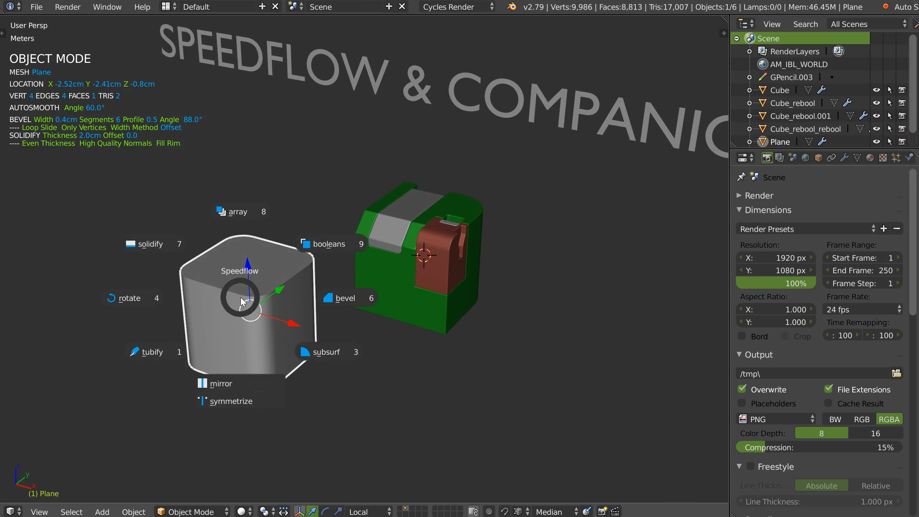
left_click(162, 248)
left_click(146, 251)
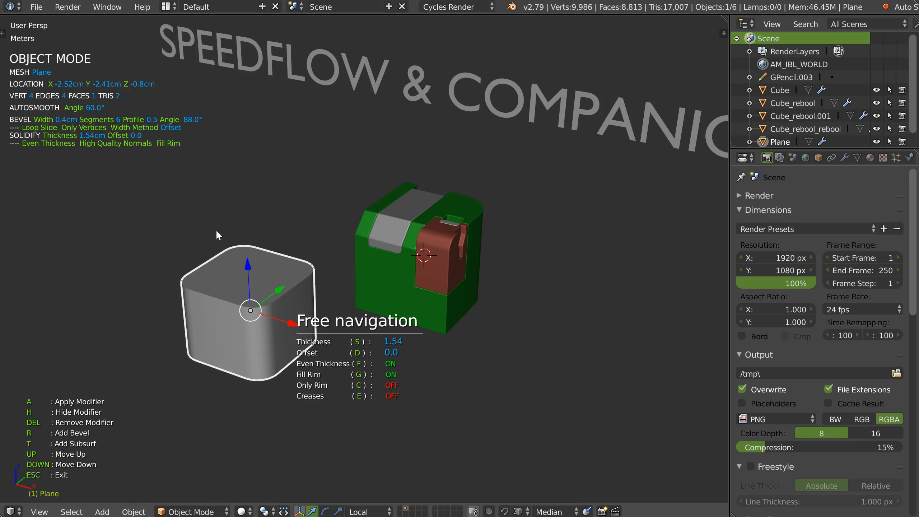
key("r")
left_click(268, 306)
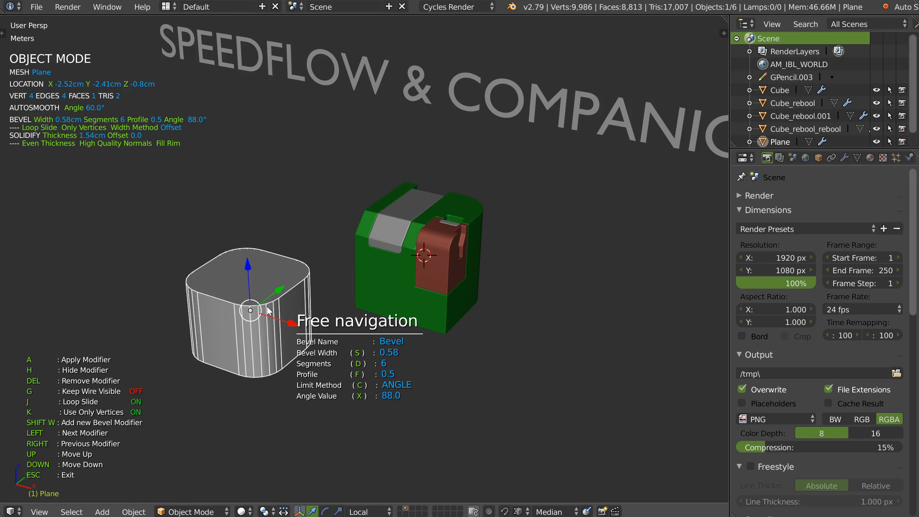
Add a second bevel modifier to the rounded cube with a width of 0.22 cm and six segments
key("shift+w")
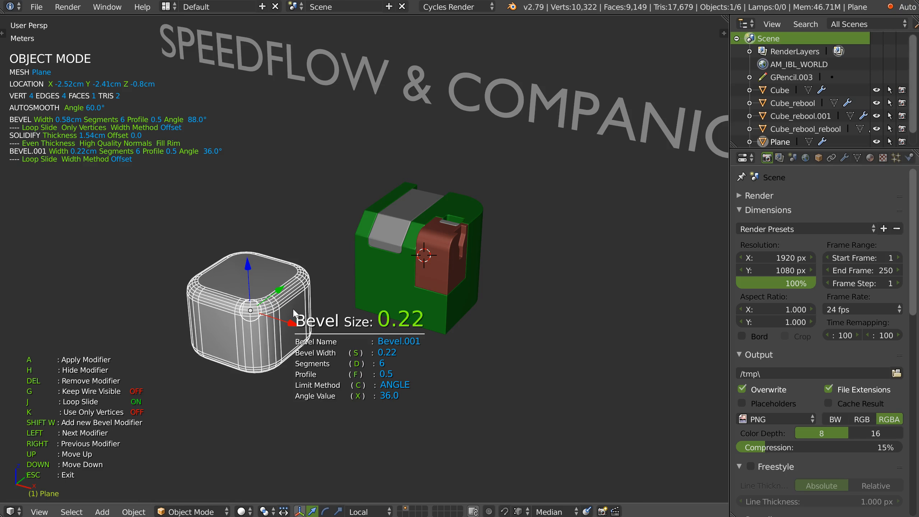
left_click(295, 313)
scroll(303, 312, "up", 2)
middle_click_drag(317, 329, 353, 302, "shift")
scroll(263, 318, "up", 2)
middle_click_drag(262, 318, 284, 302)
scroll(291, 310, "down", 2)
key("Escape")
Move one end edge of the base plane outward along X to stretch the rounded cube into a long block
key("Tab")
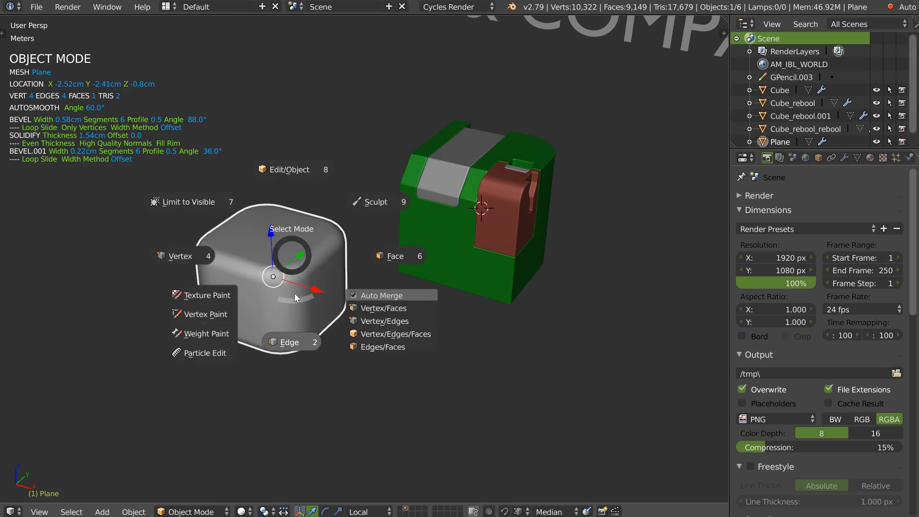
left_click(295, 299)
right_click(315, 300)
left_click_drag(374, 306, 581, 355)
scroll(506, 351, "down", 2)
middle_click_drag(432, 349, 429, 339)
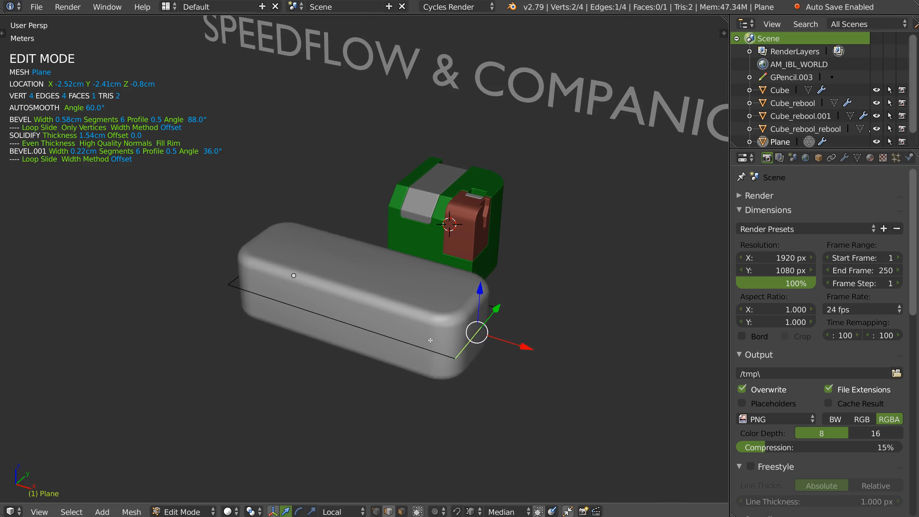
Set the long block's solidify thickness to 0.64 cm with Speedflow
key("Tab")
key("space")
left_click(355, 296)
left_click(338, 301)
key("Escape")
mouse_move(431, 314)
middle_mouse_down()
mouse_move(513, 304)
mouse_move(425, 314)
middle_mouse_up()
Hide the long block's modifiers and inspect its flat base mesh in edit mode
key("shift+space")
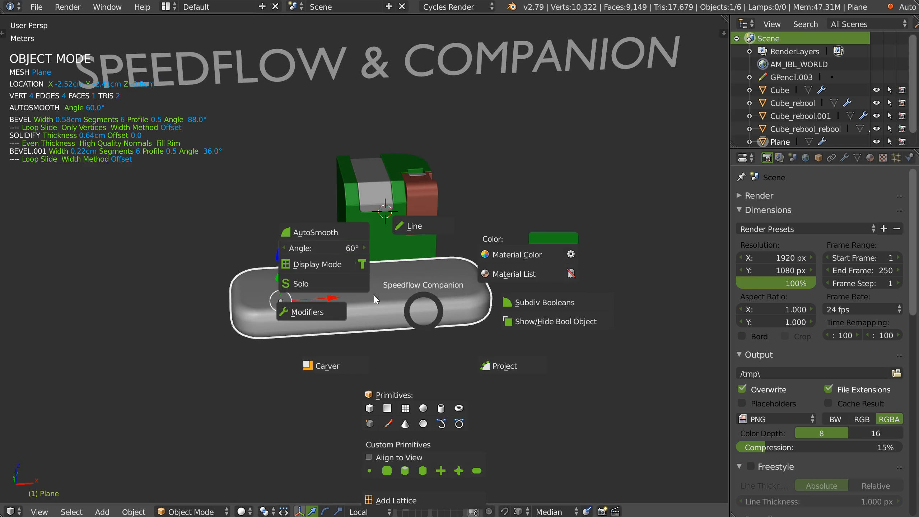
left_click(309, 312)
middle_click_drag(294, 318, 316, 317)
key("Tab")
scroll(306, 257, "up", 2)
middle_click_drag(304, 259, 359, 282)
scroll(341, 347, "down", 1)
Leave edit mode and delete the long block
key("Tab")
key("x")
left_click(362, 260)
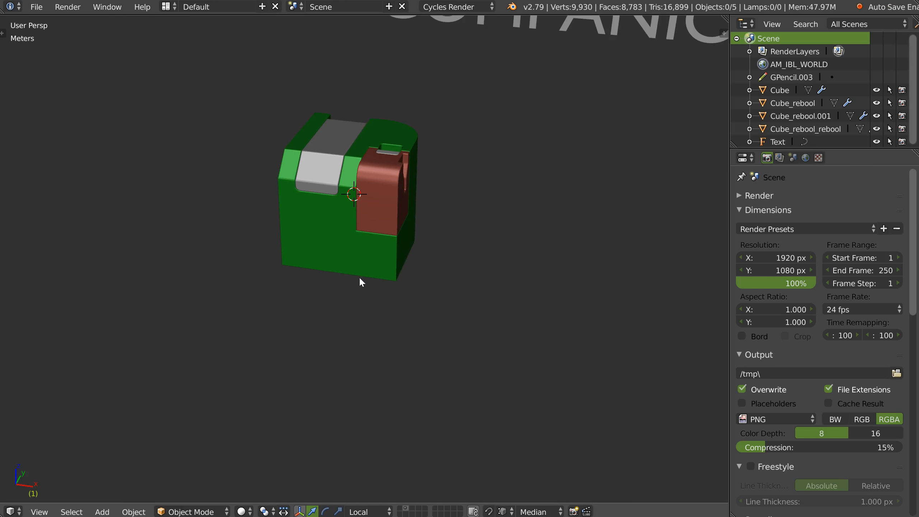
Add a cube primitive from Speedflow Companion and move it 2.67 cm along X, beside the coloured model
key("space")
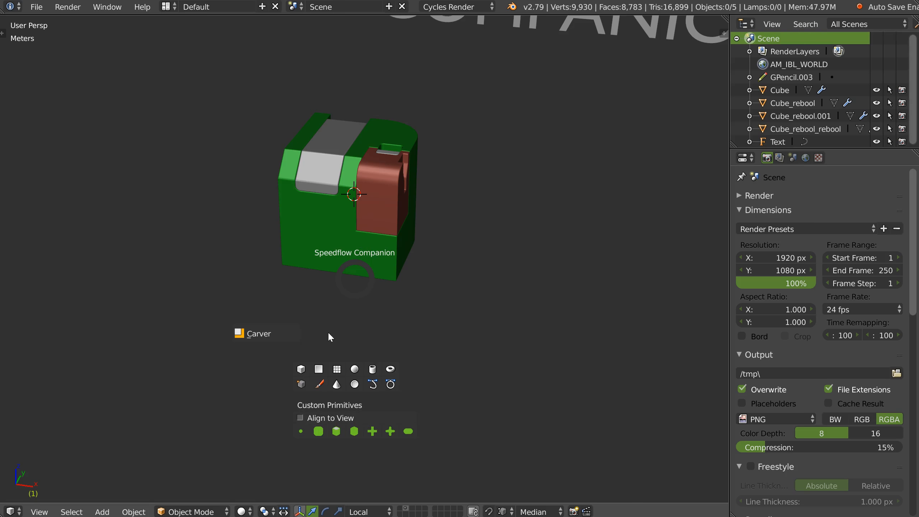
left_click(301, 374)
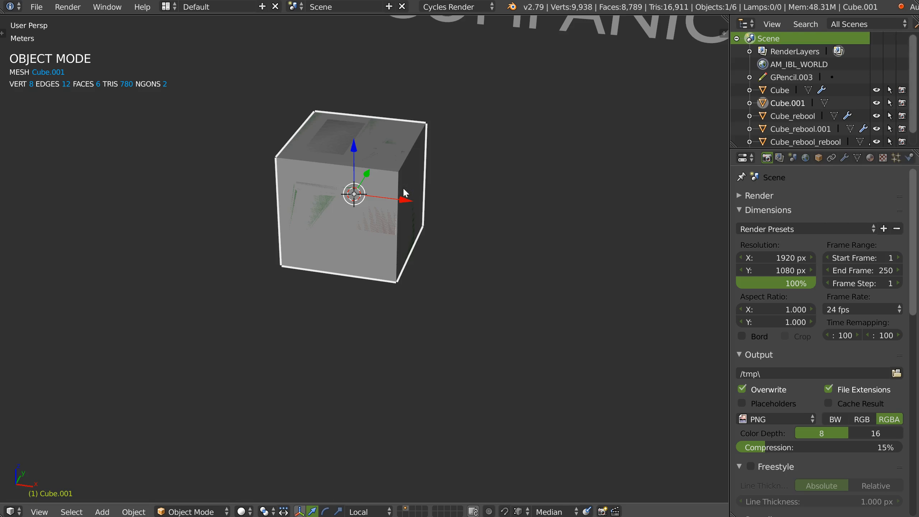
key("g")
key("x")
left_click(557, 235)
key("KP_Decimal")
Delete the new cube beside the coloured model
key("q")
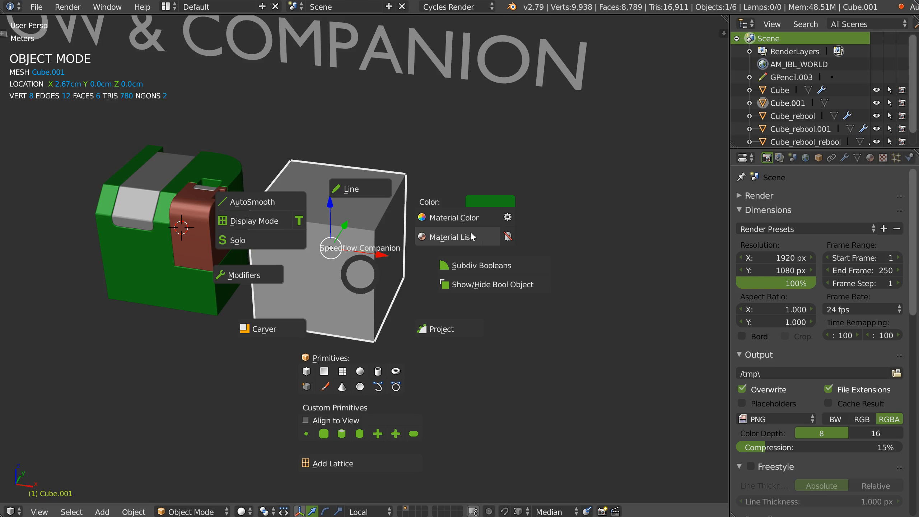
left_click(474, 265)
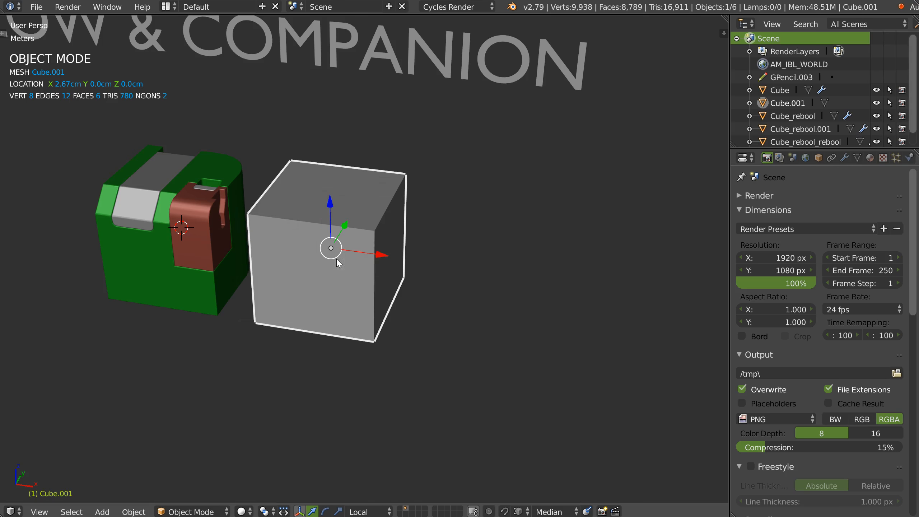
key("Delete")
Add a cylinder at X 4.01 cm beside the coloured model and prepare it with Subdiv Booleans
right_click(338, 250)
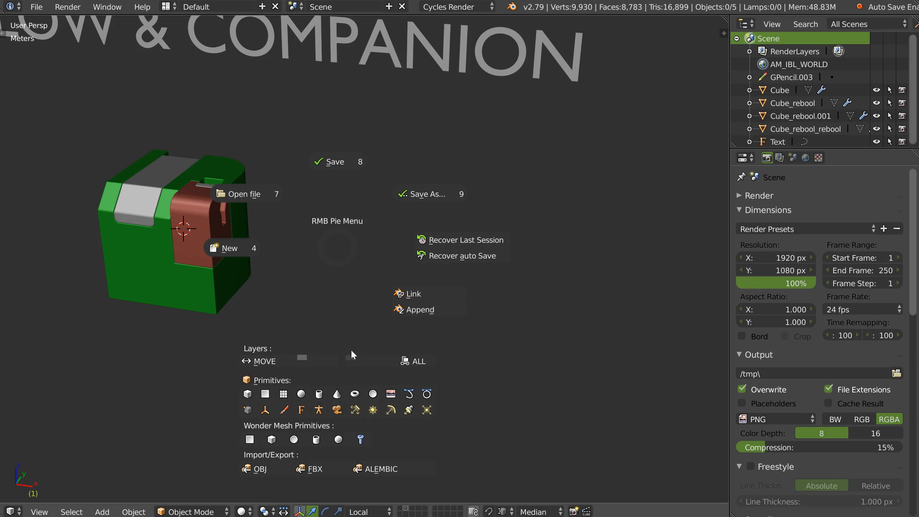
left_click(319, 394)
left_click_drag(227, 240, 447, 273)
right_click(410, 254)
left_click(514, 246)
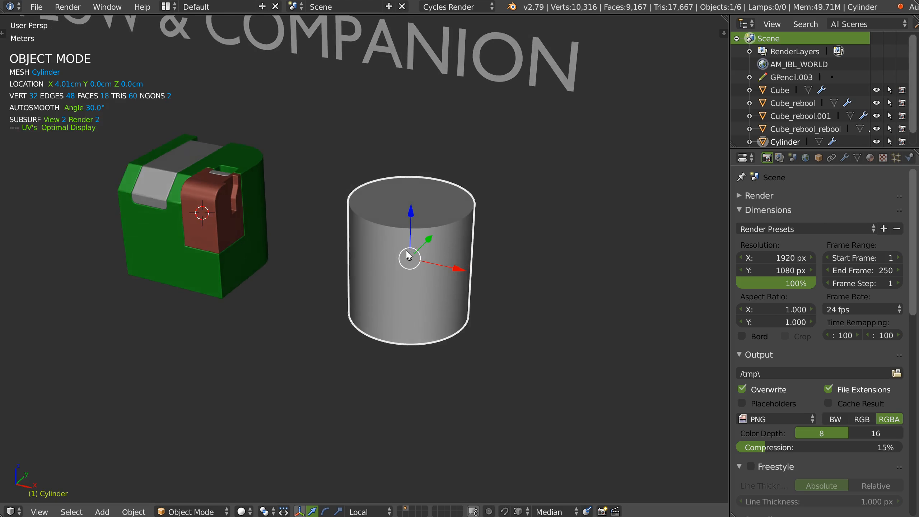
scroll(442, 224, "up", 2)
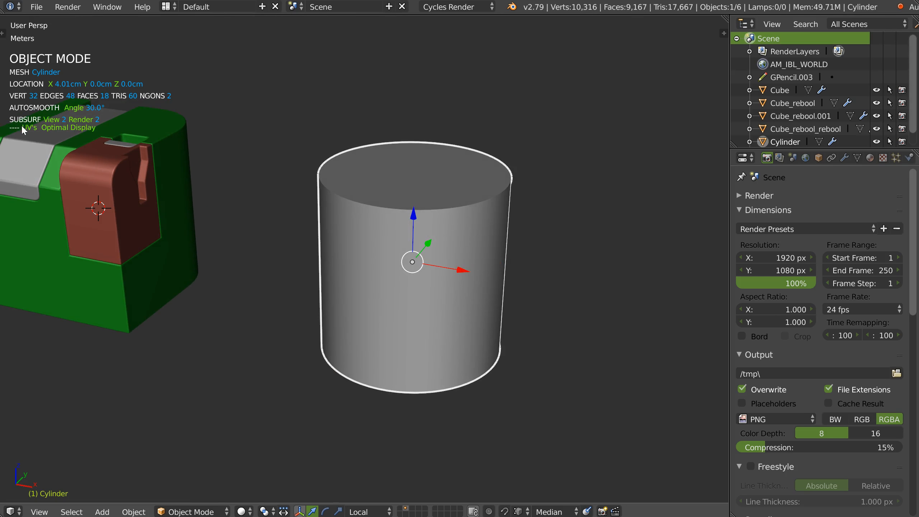
Extrude the cylinder's top face upward
key("Tab")
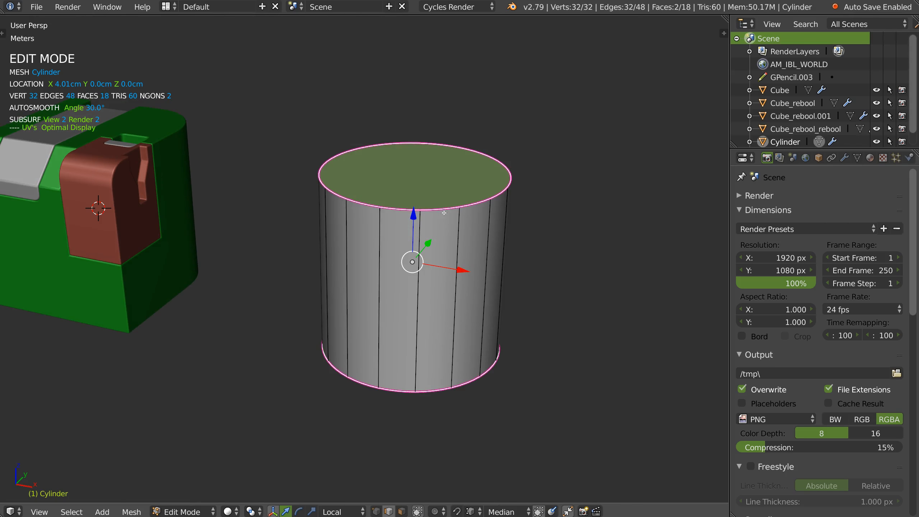
scroll(452, 199, "down", 1)
middle_click_drag(452, 200, 444, 224, "shift")
key("Tab")
left_click(407, 213)
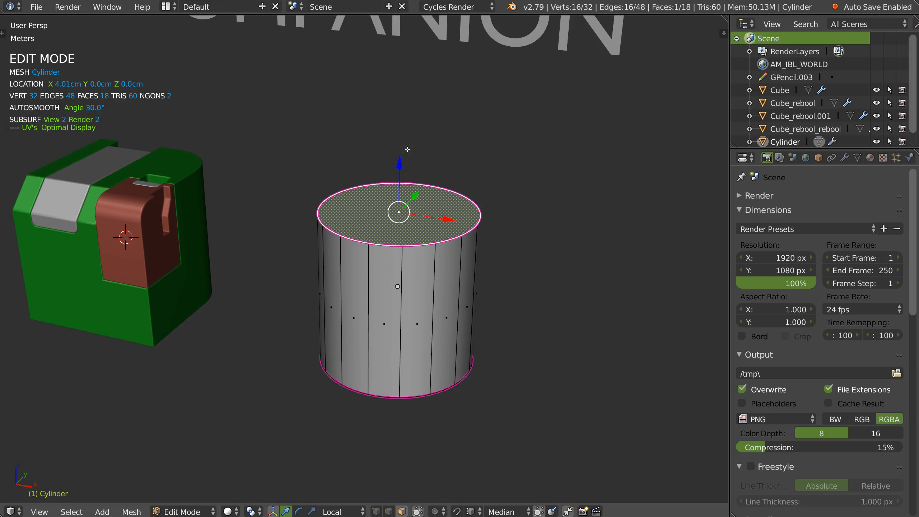
key("e")
left_click(402, 196)
Scale the extruded top face down to about 0.57 to form a tapered shoulder
key("s")
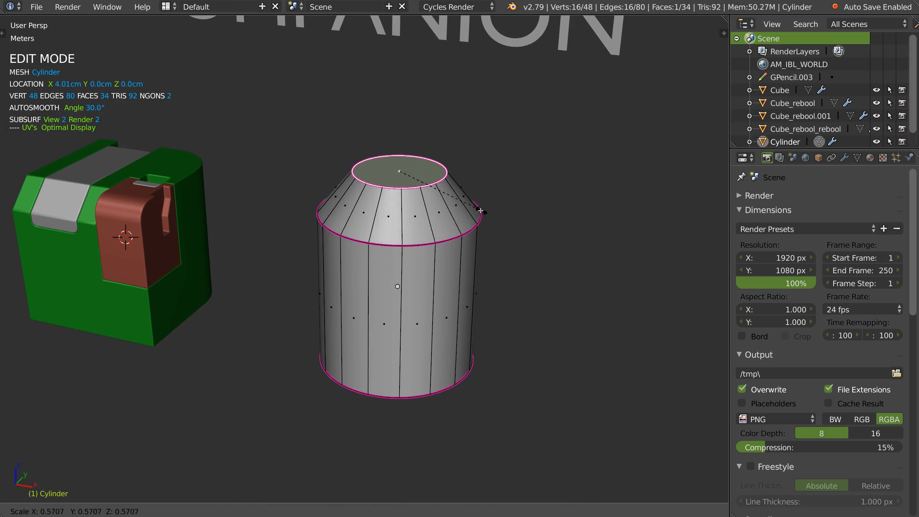
left_click(480, 206)
key("Tab")
middle_click_drag(426, 180, 399, 228)
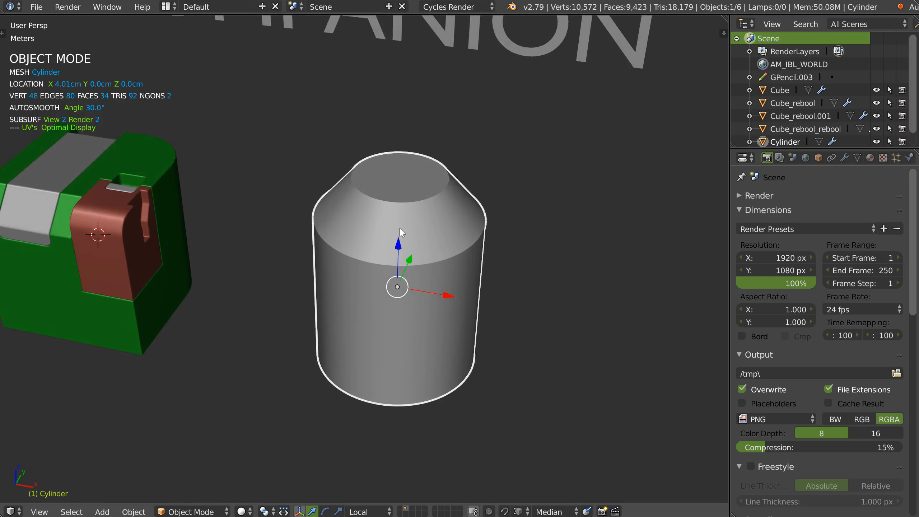
scroll(400, 228, "up", 2)
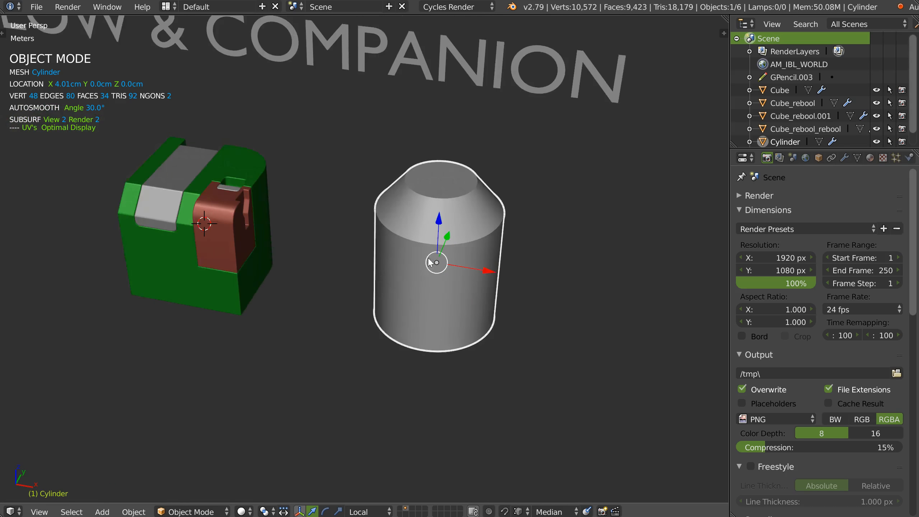
middle_click_drag(429, 261, 465, 256)
middle_click_drag(465, 256, 422, 212, "shift")
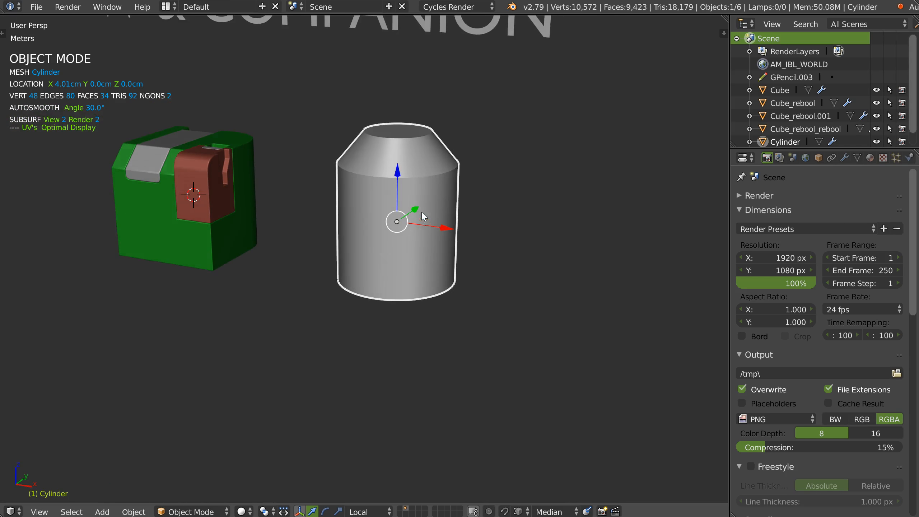
scroll(409, 163, "up", 1)
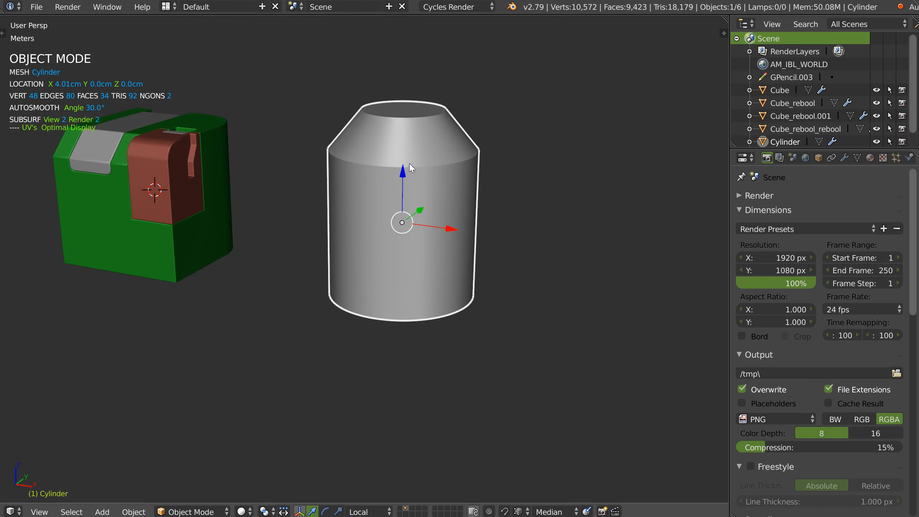
Add a sphere behind the tapered cylinder and prepare it with Subdiv Booleans
right_click(437, 211)
left_click(401, 347)
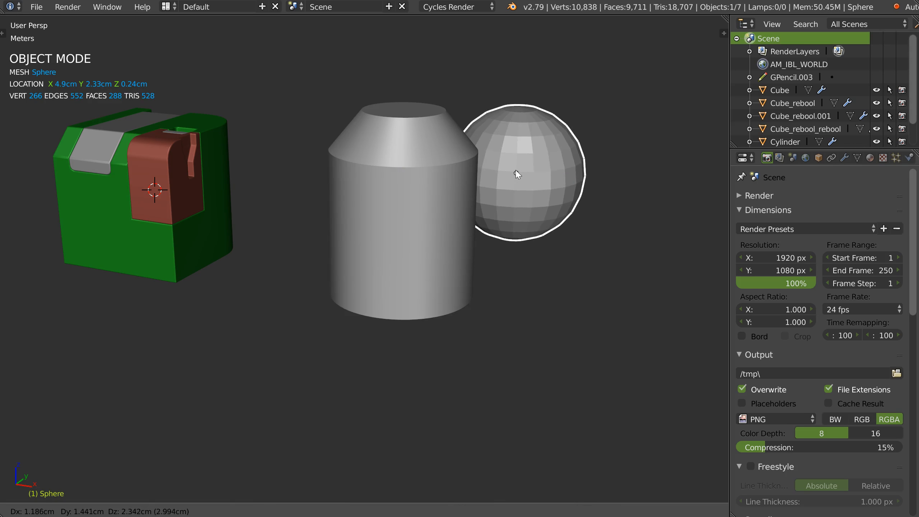
left_click(516, 170)
right_click(512, 204)
right_click(511, 205)
key("space")
left_click(623, 197)
Move the sphere into the tapered cylinder's side and subtract it with a Speedflow difference boolean
middle_click_drag(564, 206, 535, 215)
left_click_drag(546, 173, 456, 205)
left_click(354, 257, "shift")
left_click(437, 205)
middle_click_drag(436, 205, 395, 196)
scroll(435, 196, "up", 2)
middle_click_drag(467, 189, 376, 179)
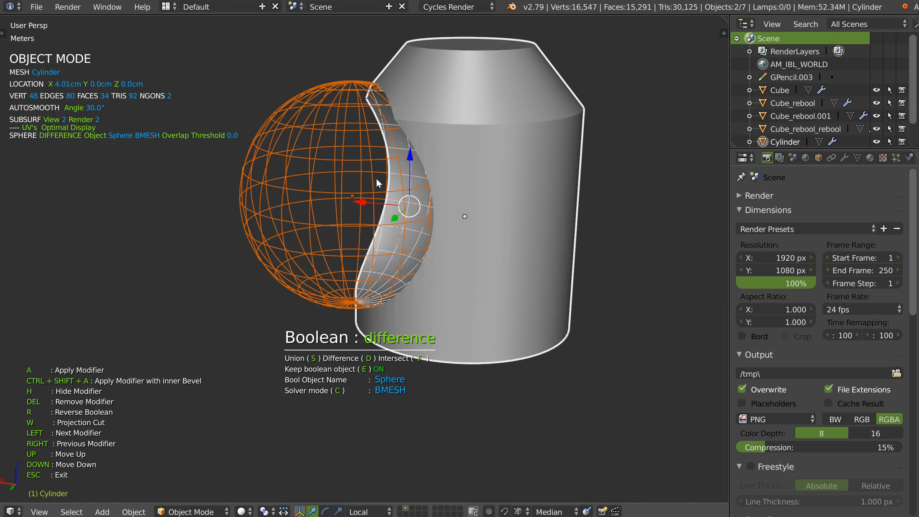
left_click(387, 172)
Move the sphere cutter higher so it cuts into the tapered shoulder, and hide it
left_click_drag(354, 143, 347, 109)
middle_click_drag(380, 166, 369, 128, "shift")
key("h")
middle_click_drag(249, 177, 377, 223)
middle_click_drag(346, 153, 364, 169)
scroll(340, 170, "up", 2)
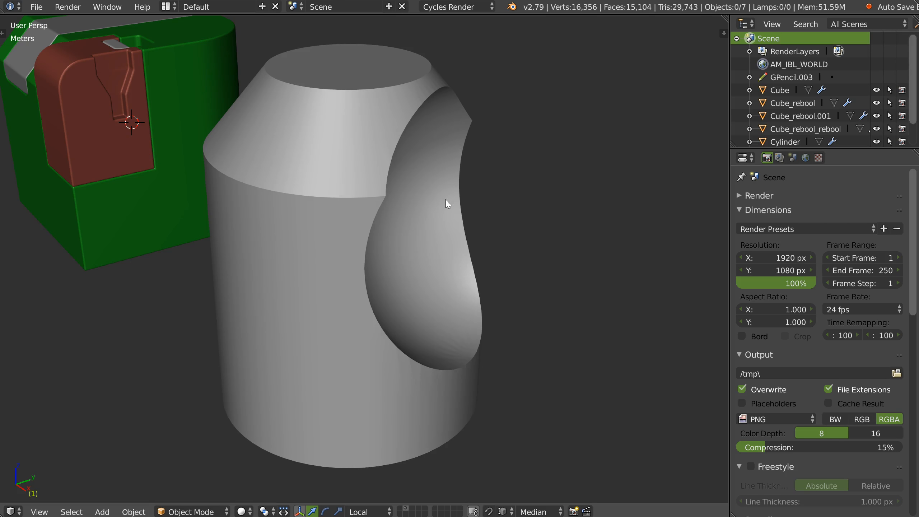
scroll(447, 212, "down", 3)
middle_click_drag(448, 224, 424, 167)
Add a second cylinder near the tapered cylinder's base and rotate it 90° about the X axis
right_click(411, 199)
left_click(392, 345)
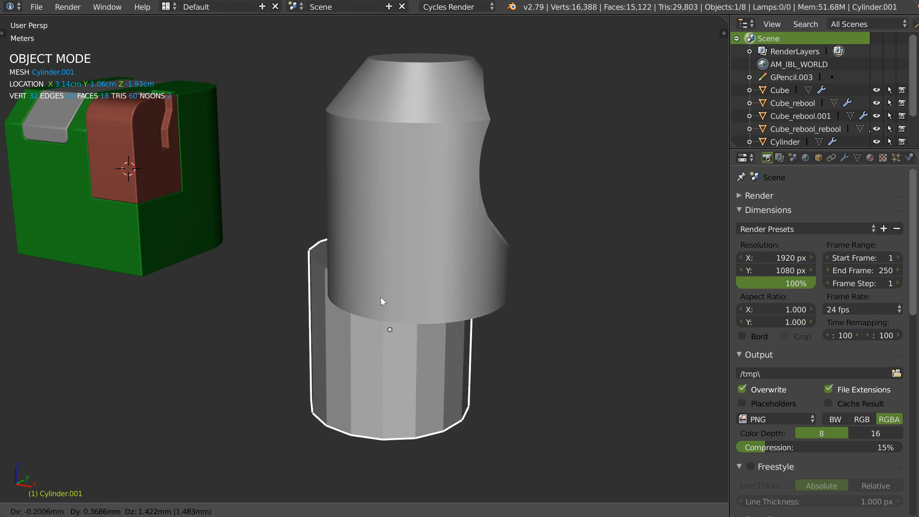
left_click(318, 266)
type("rx90")
key("Return")
Scale the second cylinder down and stretch it along the Y axis into a long rod
key("s")
left_click(359, 267)
key("s")
key("y")
middle_click_drag(357, 268, 380, 256)
left_click(633, 296)
Position the rod across the tapered cylinder's side and scale it to 0.41 in X and Y and 1.9 in Z
left_click_drag(369, 257, 469, 246)
left_click_drag(420, 208, 417, 132)
middle_click_drag(440, 197, 457, 221)
left_click_drag(454, 186, 509, 211)
key("s")
left_click(587, 238)
middle_click_drag(556, 250, 537, 229)
left_click_drag(520, 187, 489, 193)
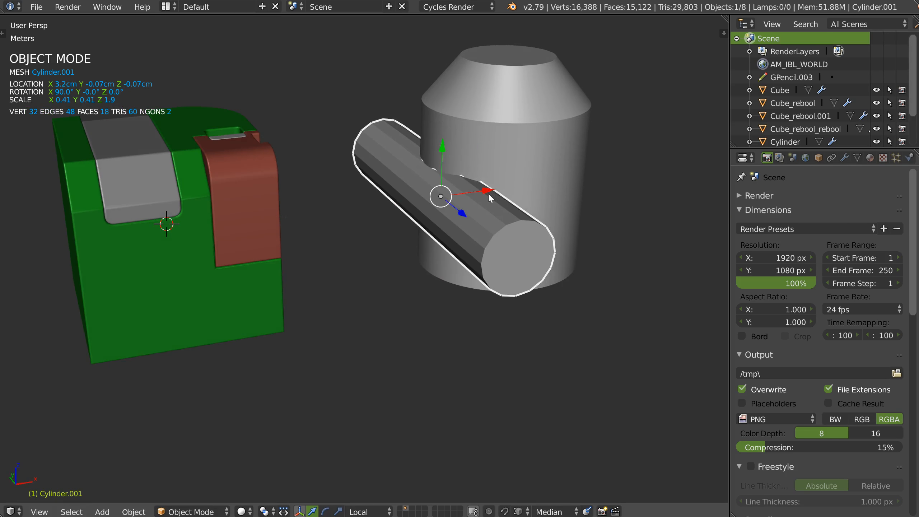
Prepare the rod with Subdiv Booleans to smooth its surface
key("shift+space")
left_click(578, 200)
middle_click_drag(584, 196, 521, 201)
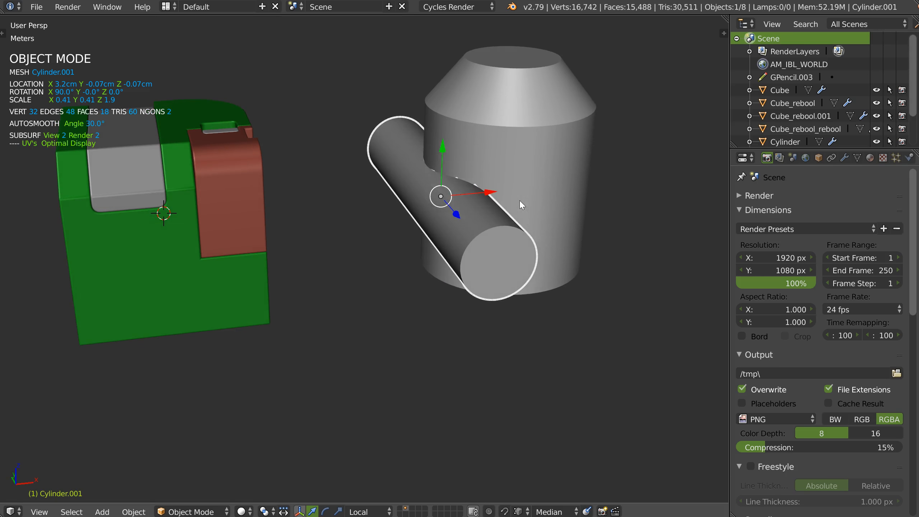
Subtract the rod from the tapered cylinder with a difference boolean and hide the cutter
key("shift+space")
left_click(594, 162)
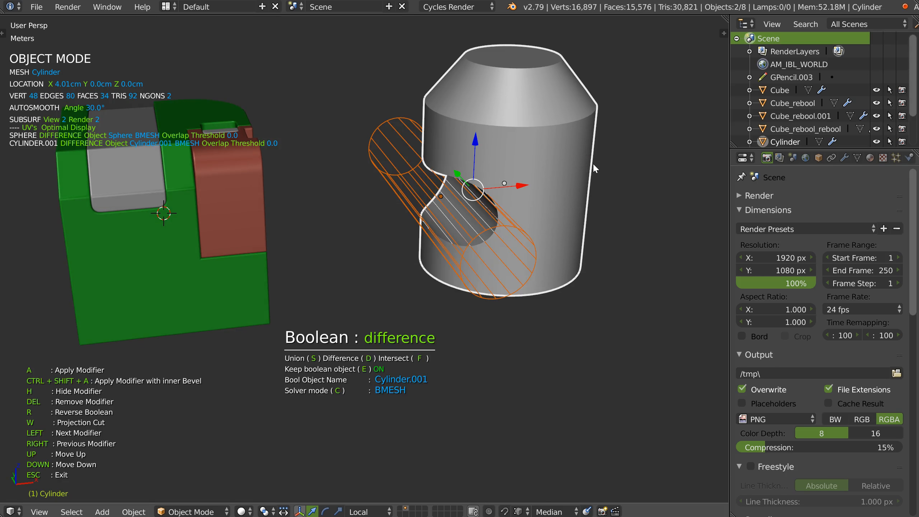
left_click(537, 206)
key("h")
middle_click_drag(439, 212, 386, 139)
scroll(426, 211, "up", 3)
middle_click_drag(469, 159, 403, 200)
scroll(485, 159, "down", 2)
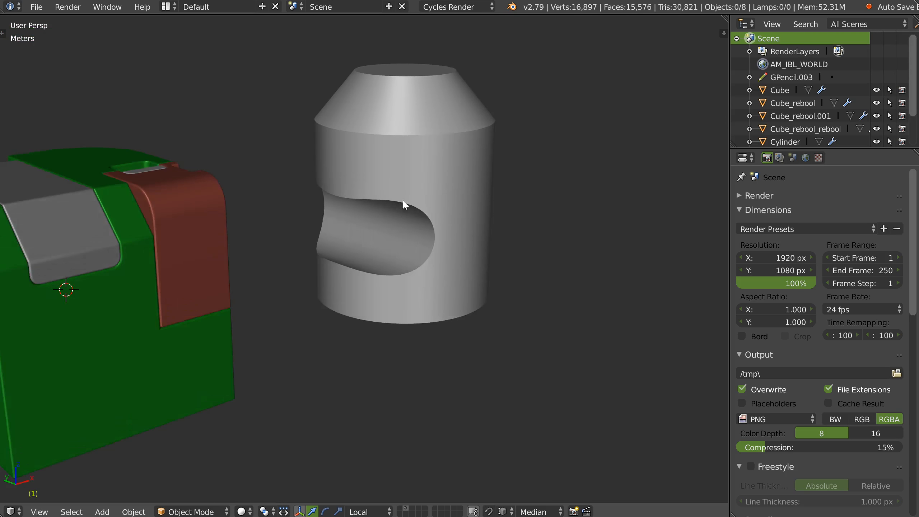
Run SpeedRetopo's Setup Retopo with the cut tapered cylinder as the reference object
scroll(402, 200, "up", 2)
right_click(381, 189)
mouse_move(420, 161)
middle_mouse_down()
mouse_move(376, 144)
mouse_move(416, 148)
middle_mouse_up()
scroll(341, 169, "up", 1)
middle_click_drag(341, 169, 370, 169, "shift")
right_click(377, 202, "shift")
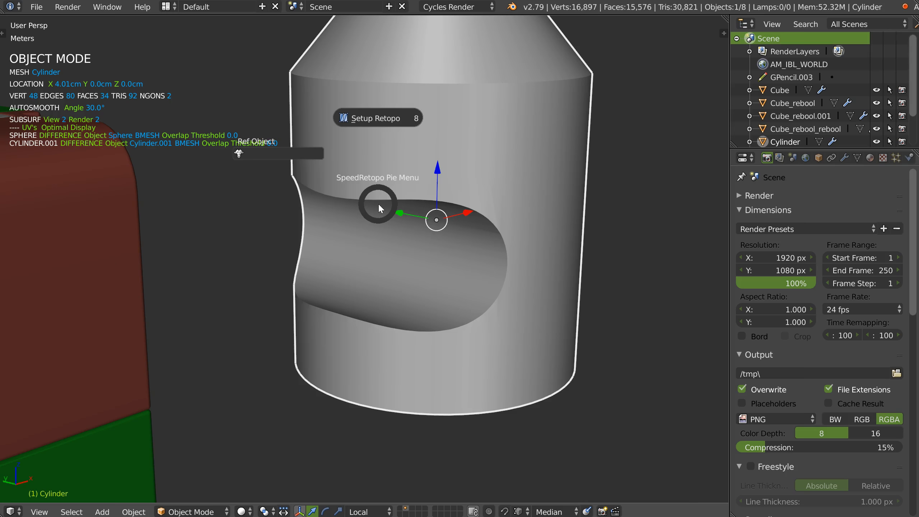
left_click(367, 123)
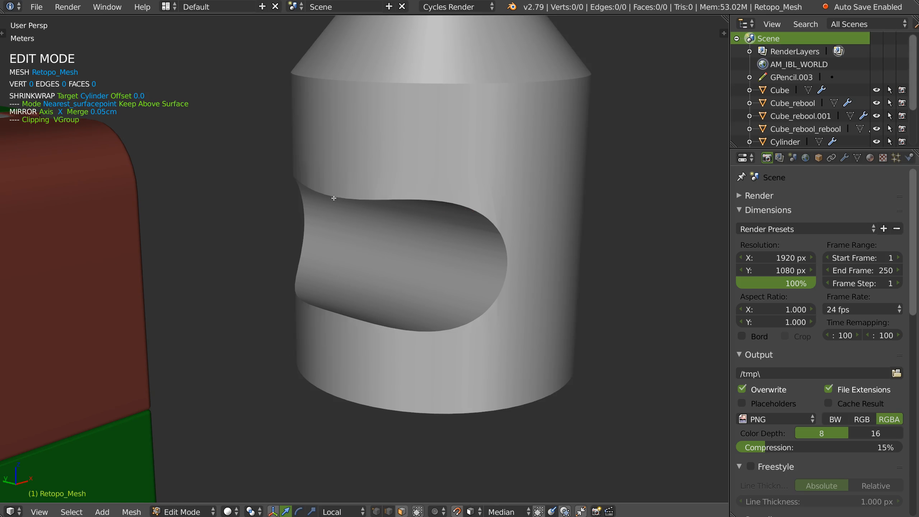
Draw three stacked horizontal grease pencil strokes on the cylinder's surface, from the groove's upper edge to the shoulder
middle_click_drag(499, 206, 518, 196)
key("d")
left_click_drag(362, 193, 475, 195)
left_click_drag(364, 134, 480, 137)
left_click_drag(364, 75, 481, 73)
key("Escape")
Build a BSurface patch from the three strokes and add a horizontal loop cut through its lower row of faces
right_click(442, 184, "shift")
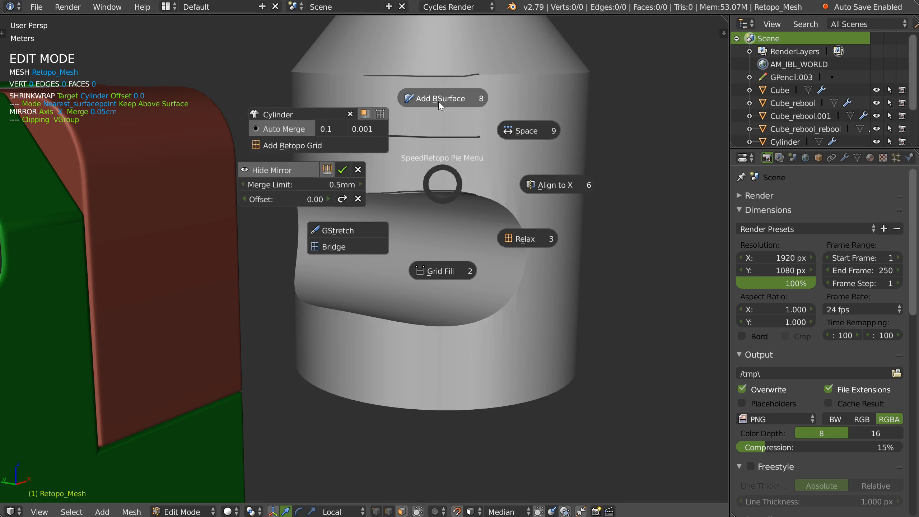
left_click(437, 100)
middle_click_drag(436, 116, 411, 203)
right_click(469, 225)
key("ctrl+r")
left_click(468, 209)
left_click(469, 212)
Extrude a strip of faces from the patch's lower corner around the groove's rounded end and back along its lower edge
right_click_drag(472, 204, 477, 207)
right_click(470, 227, "shift")
right_click(500, 231, "ctrl")
right_click(520, 284, "ctrl")
right_click(522, 298, "ctrl")
right_click(504, 333, "ctrl")
right_click(476, 354, "ctrl")
right_click(433, 358, "ctrl")
right_click(388, 350, "ctrl")
right_click(355, 340, "ctrl")
right_click_drag(394, 338, 353, 336)
Select all faces of the retopo mesh and correct their normals
middle_click_drag(395, 295, 421, 269)
scroll(421, 269, "down", 1)
key("Tab")
key("Tab")
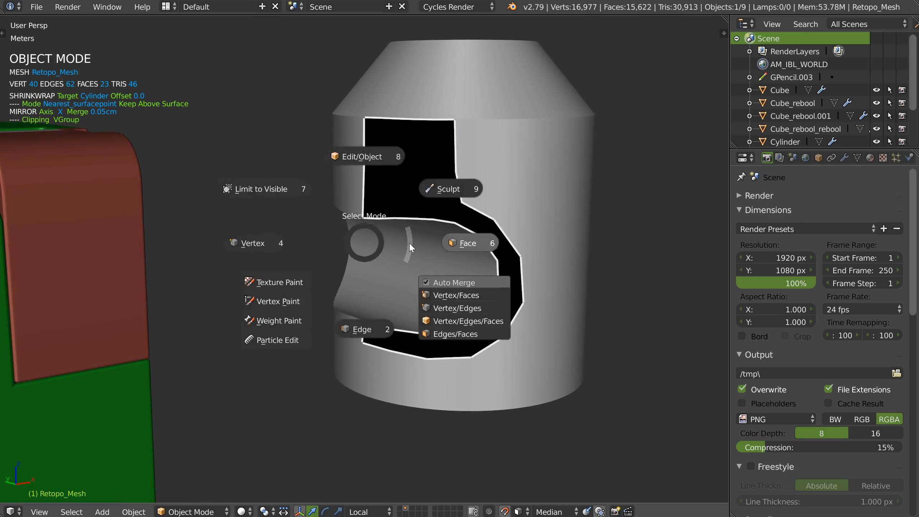
left_click(440, 245)
key("a")
right_click(432, 250)
left_click(570, 303)
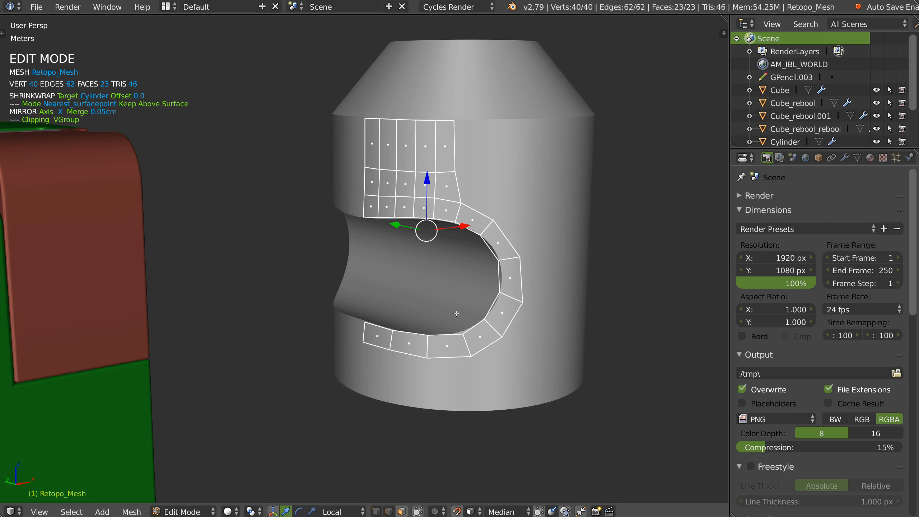
Add a Subsurf modifier at level 2 to the retopo mesh in Object Mode
key("Tab")
right_click(457, 243)
left_click(478, 237)
mouse_move(479, 237)
middle_mouse_down()
mouse_move(414, 230)
mouse_move(460, 245)
mouse_move(495, 214)
mouse_move(423, 195)
middle_mouse_up()
scroll(460, 245, "down", 2)
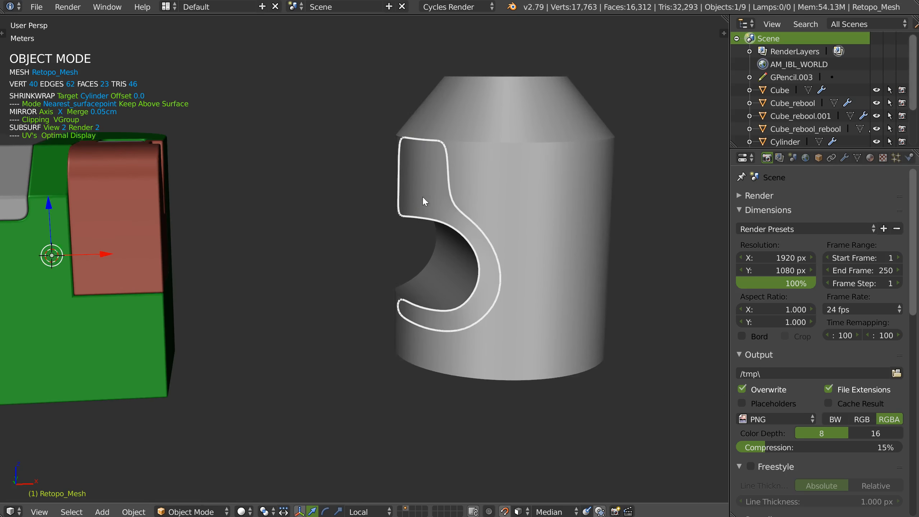
Delete the retopo mesh
key("x")
left_click(437, 228)
left_click(491, 229)
Show the tapered cylinder's boolean cutter objects with Speedflow Companion and hide them again
scroll(466, 230, "down", 5)
middle_click_drag(410, 259, 489, 250, "shift")
right_click(495, 247)
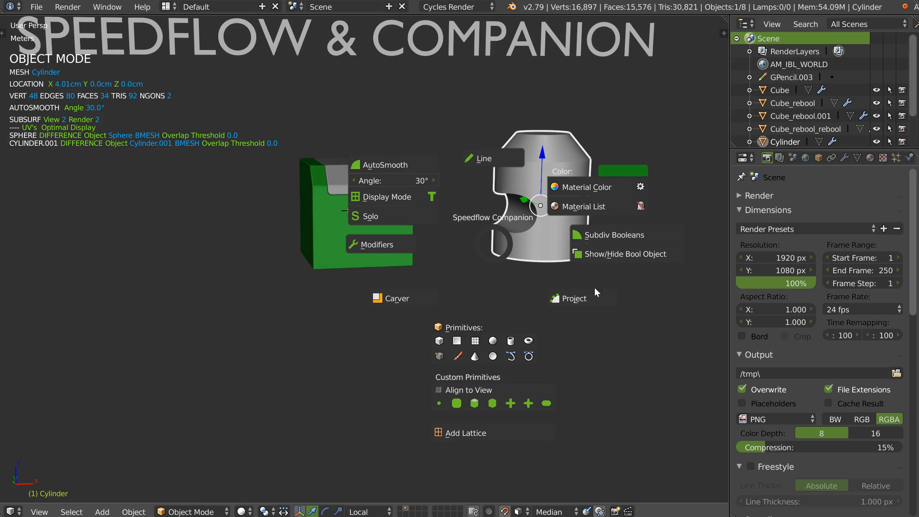
left_click(618, 254)
middle_click_drag(533, 221, 424, 245, "shift")
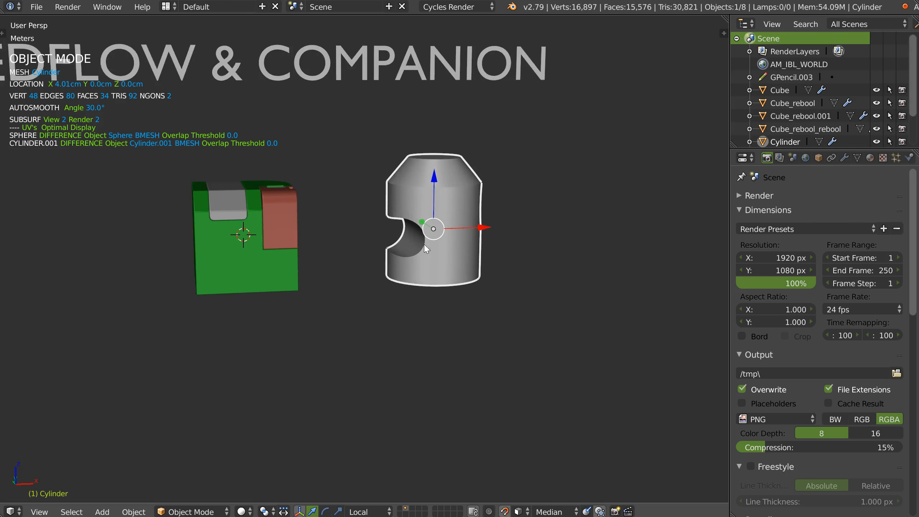
scroll(424, 244, "up", 2)
right_click(451, 213)
left_click(567, 225)
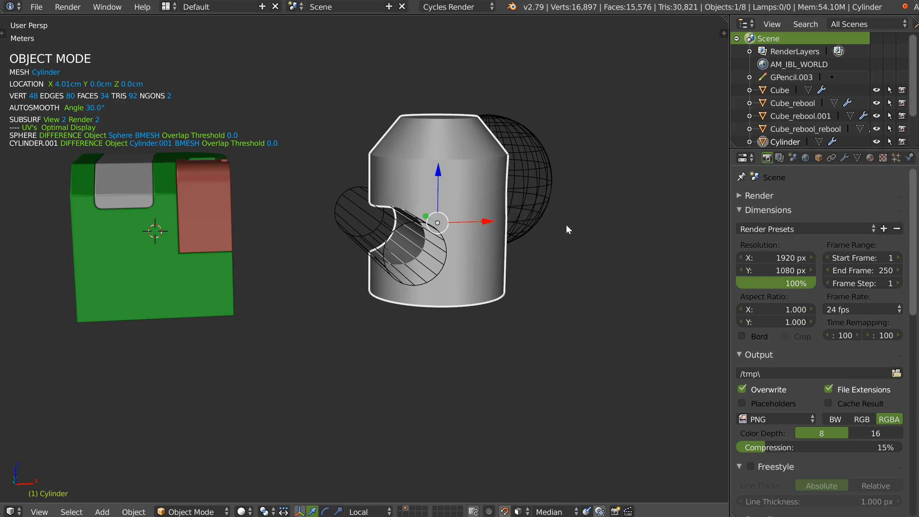
right_click(490, 249)
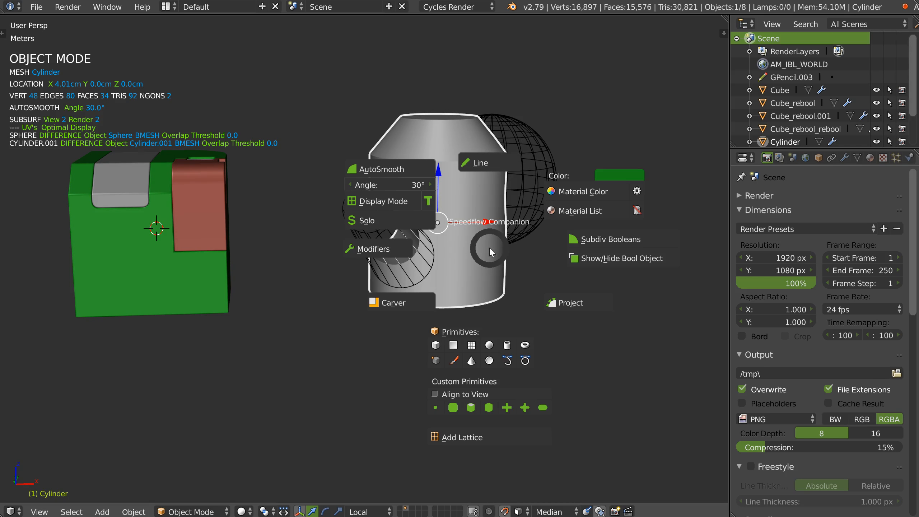
left_click(606, 257)
right_click(465, 227)
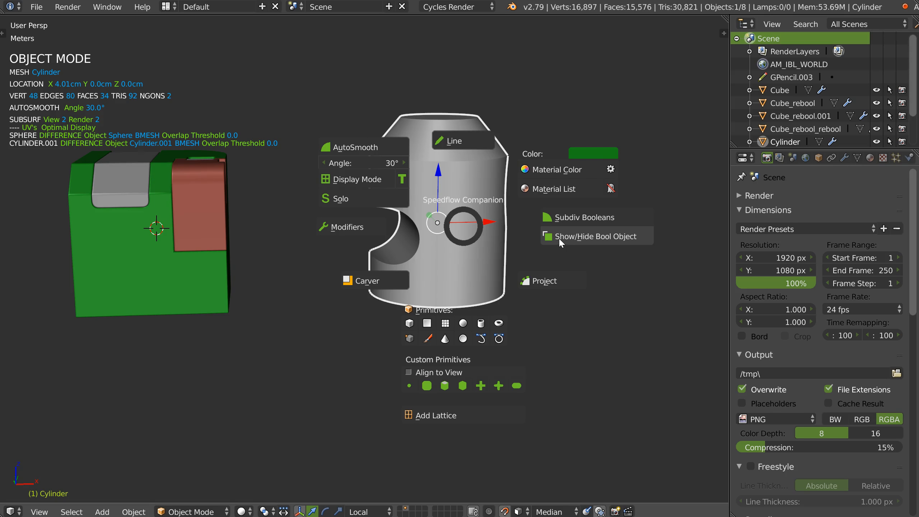
left_click(539, 282)
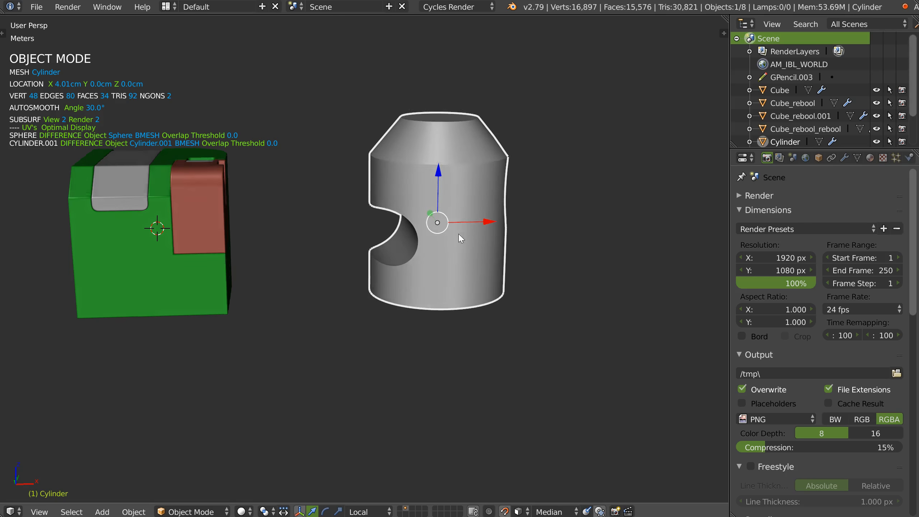
Add a rounded-square custom primitive and move it in front of the green cube, to about X 1.0, Y -0.89, Z -0.66 cm
right_click(452, 259)
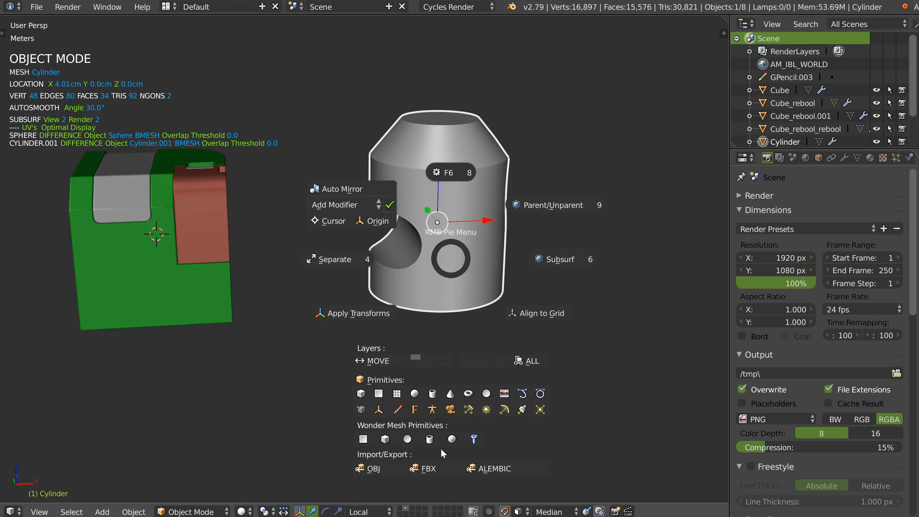
right_click(413, 369)
key("shift+space")
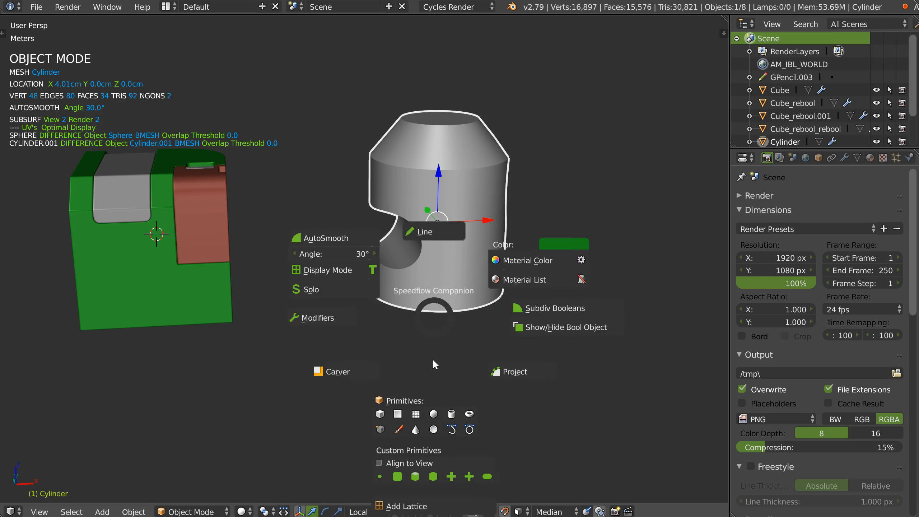
left_click(448, 479)
left_click_drag(205, 230, 346, 246)
middle_click_drag(348, 218, 300, 222)
left_click_drag(324, 209, 237, 262)
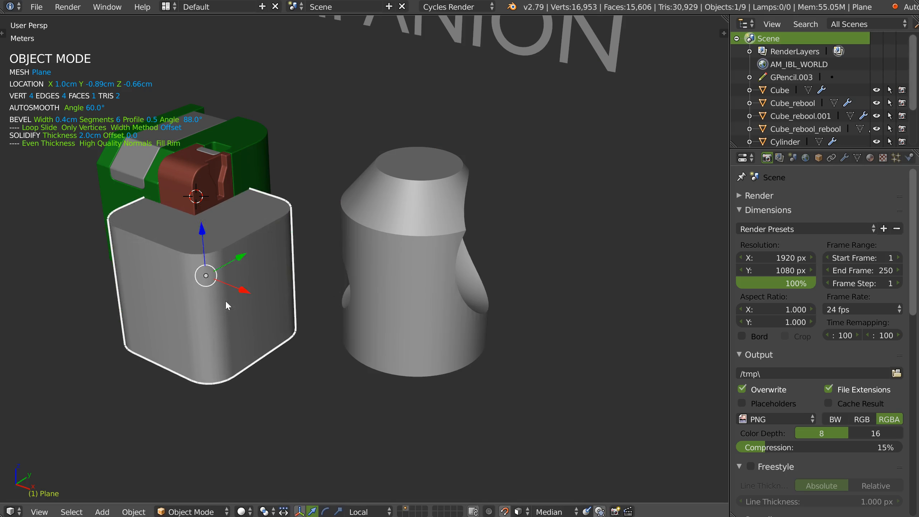
Scale the rounded block to about 0.36 and move it along X to about 1.84 cm
key("s")
left_click(275, 300)
middle_click_drag(259, 294, 284, 287, "shift")
left_click_drag(275, 285, 325, 318)
Try to project the rounded block onto the tapered cylinder with its modifiers still live
left_click(431, 300)
left_click(285, 302, "shift")
key("q")
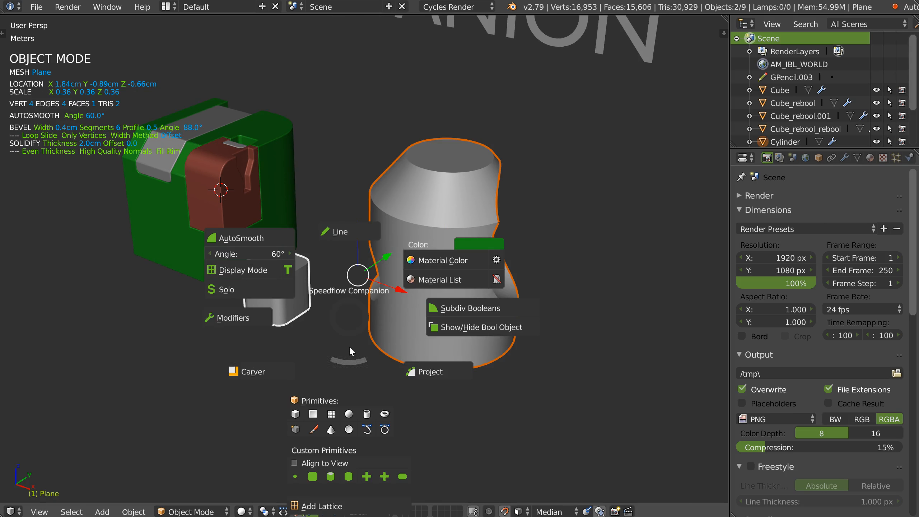
left_click(427, 372)
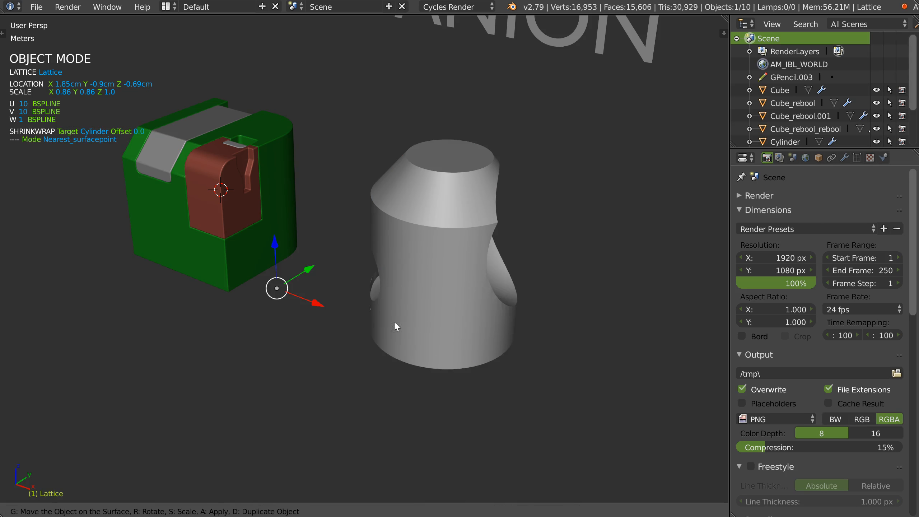
right_click(332, 291)
Apply the rounded block's bevel and solidify modifiers
middle_click_drag(277, 299, 321, 268)
key("q")
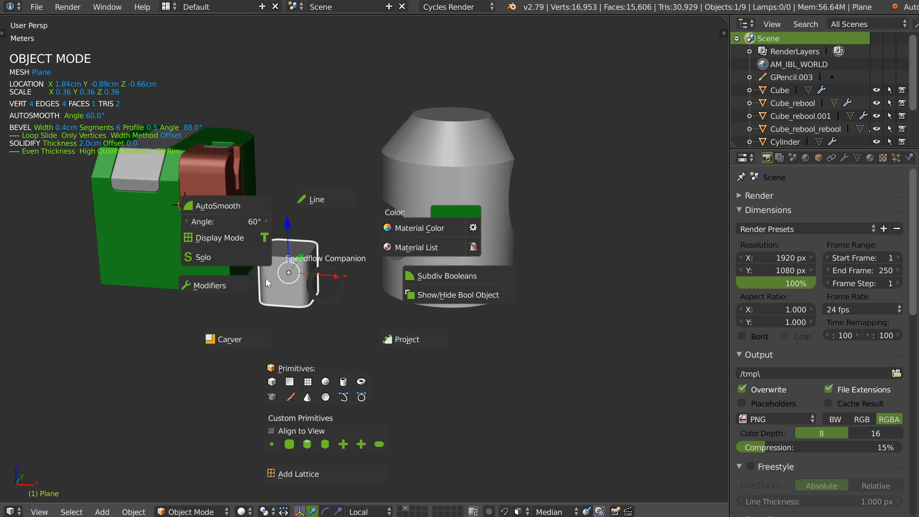
left_click(217, 285)
Project the rounded block onto the tapered cylinder and place it on the wall just below the shoulder
right_click(417, 268, "shift")
key("q")
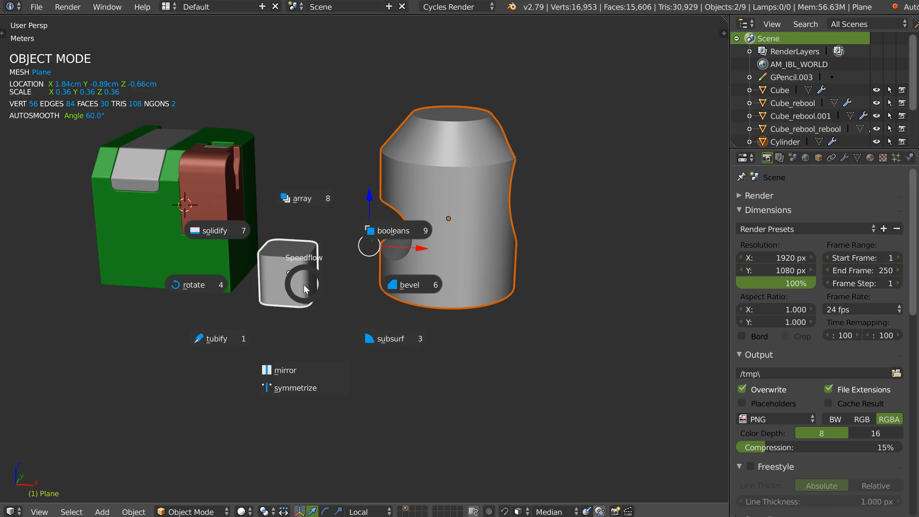
key("q")
key("q")
key("q")
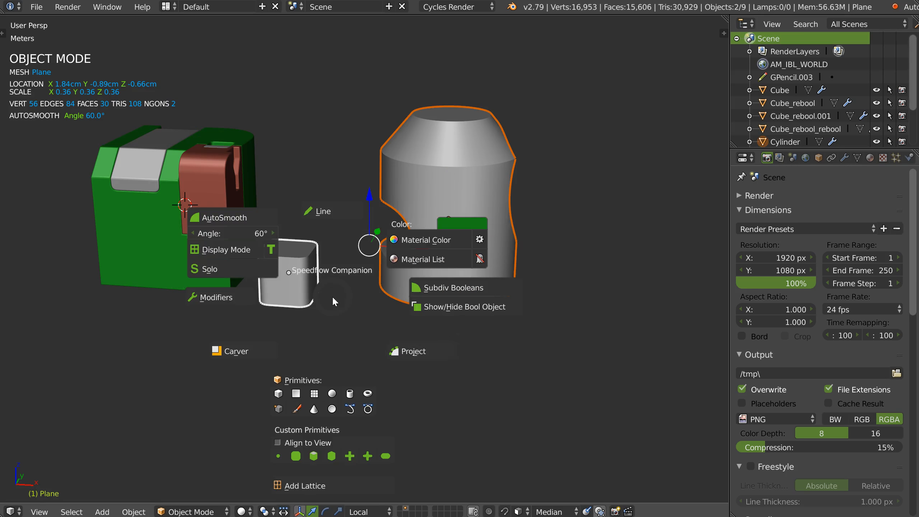
left_click(407, 357)
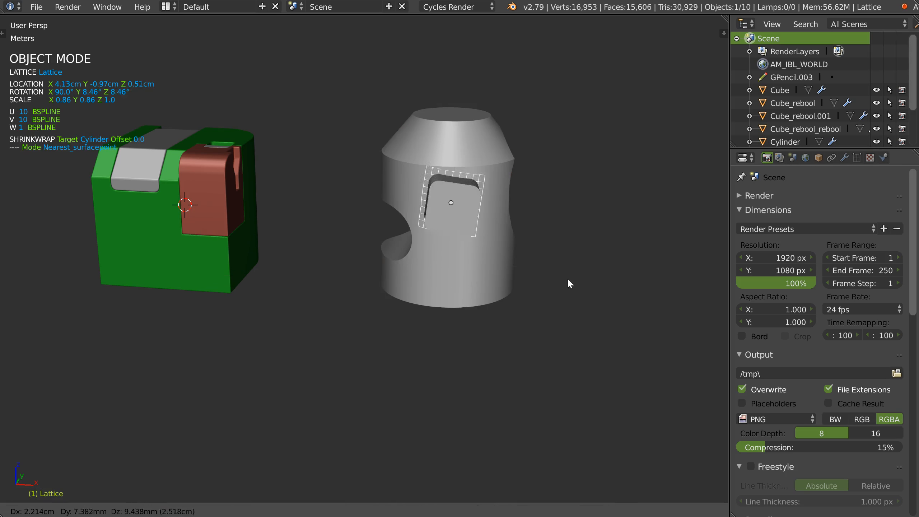
left_click(589, 279)
Scale the projected block to about 0.55 and rotate it diagonally to about 53° on the cylinder's surface
scroll(447, 200, "up", 2)
middle_click_drag(446, 200, 449, 192)
key("s")
left_click(506, 204)
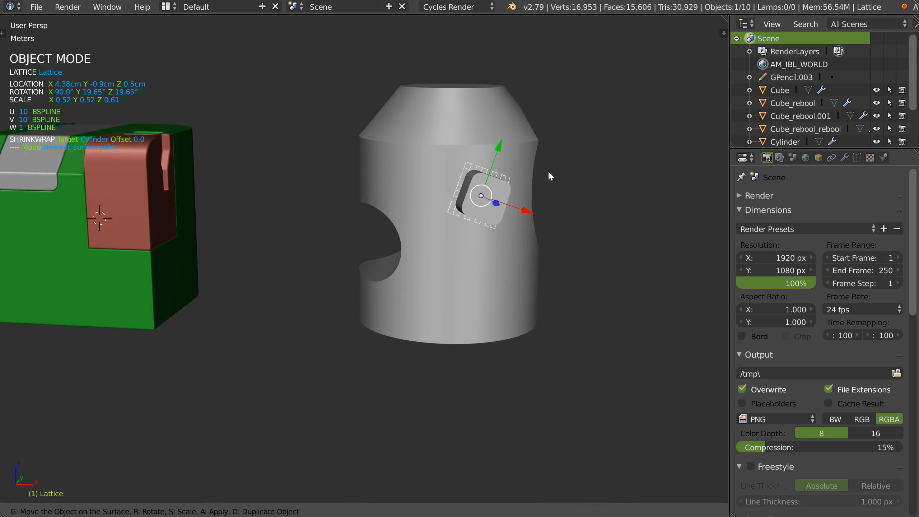
key("r")
left_click(475, 183)
key("s")
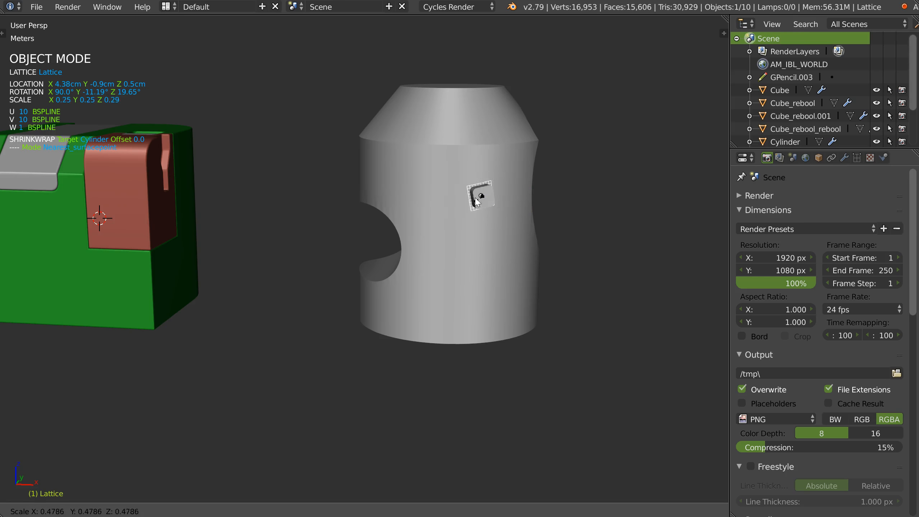
left_click(483, 202)
key("r")
left_click(477, 208)
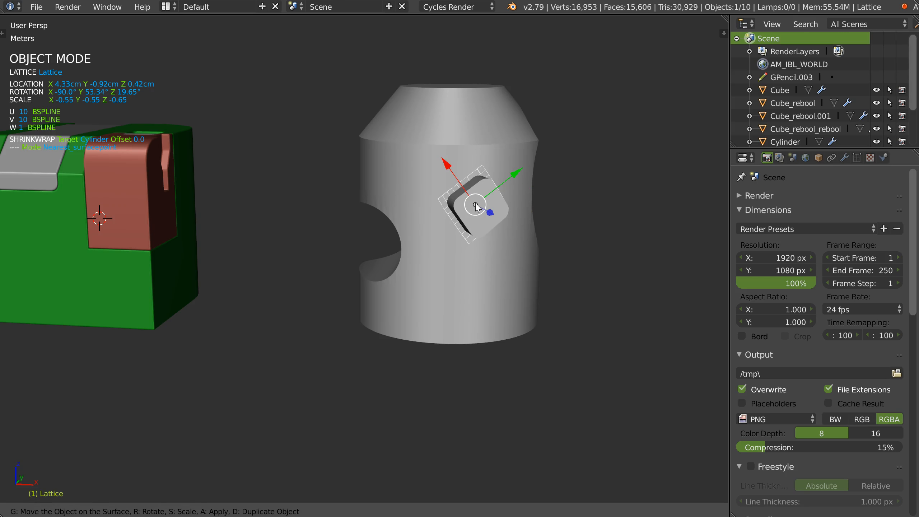
middle_click_drag(477, 218, 508, 206)
scroll(502, 208, "up", 2)
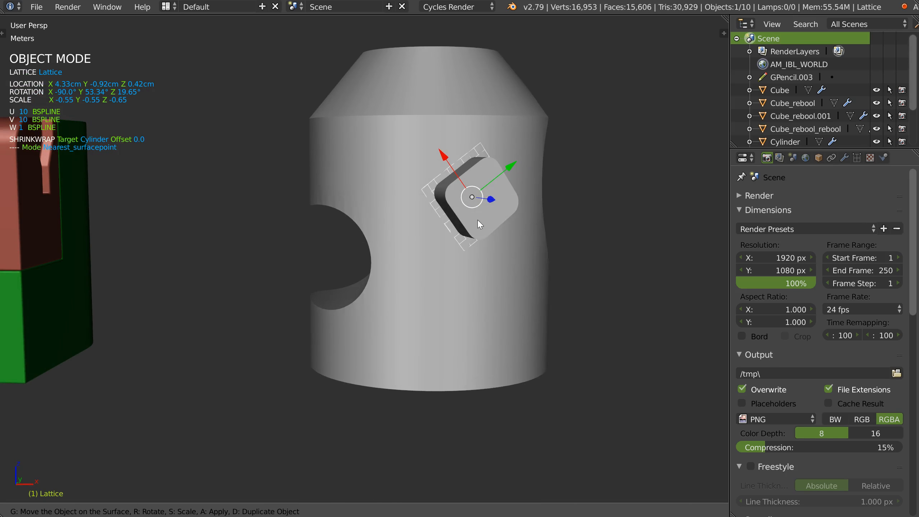
Duplicate the projected block lower on the cylinder, rotate the copy upright to about 91° and scale it to about 0.33
key("d")
left_click(464, 305)
key("r")
left_click(501, 287)
key("s")
left_click(471, 289)
mouse_move(472, 289)
middle_mouse_down()
mouse_move(510, 301)
mouse_move(487, 282)
middle_mouse_up()
left_click(532, 317)
Resume projecting the small block and move it along the surface towards the groove side of the cylinder's base
right_click(447, 311)
key("space")
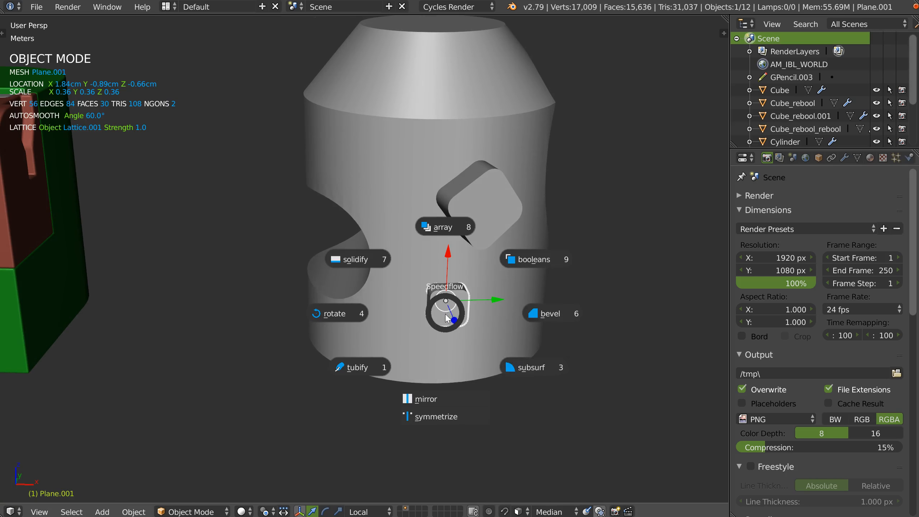
key("Escape")
key("shift+space")
left_click(531, 368)
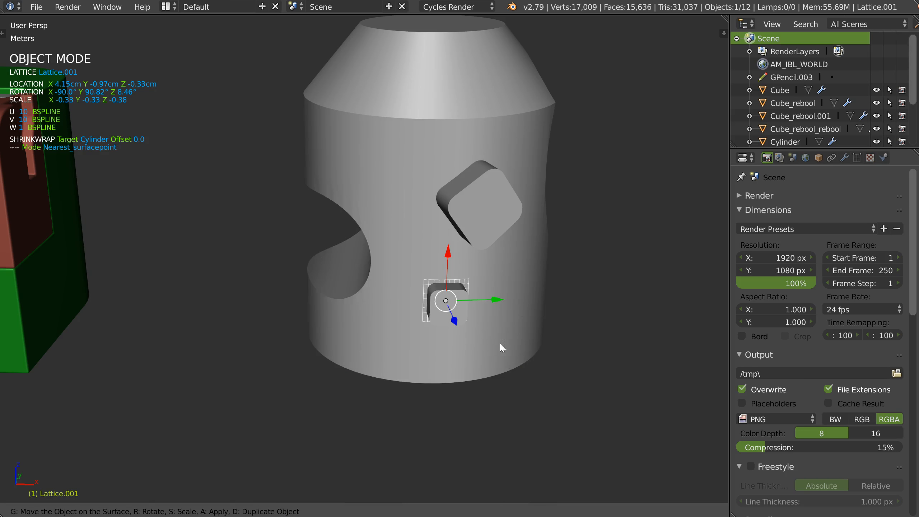
key("g")
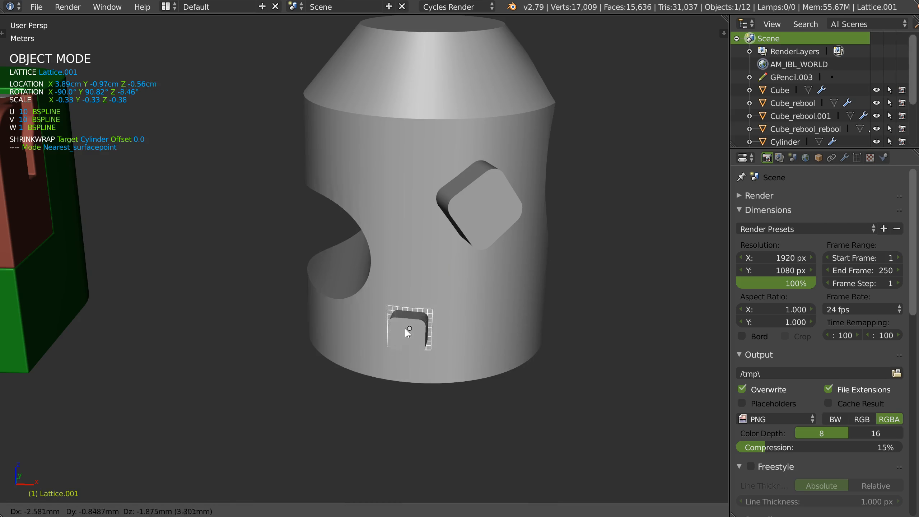
left_click(350, 341)
Duplicate the small block three times around the cylinder's base and finish the projection
key("d")
left_click(413, 355)
key("d")
left_click(485, 353)
key("d")
left_click(536, 332)
middle_click_drag(536, 332, 518, 210)
middle_click_drag(456, 286, 505, 337)
key("Escape")
middle_click_drag(375, 254, 450, 258)
scroll(470, 266, "down", 4)
key("space")
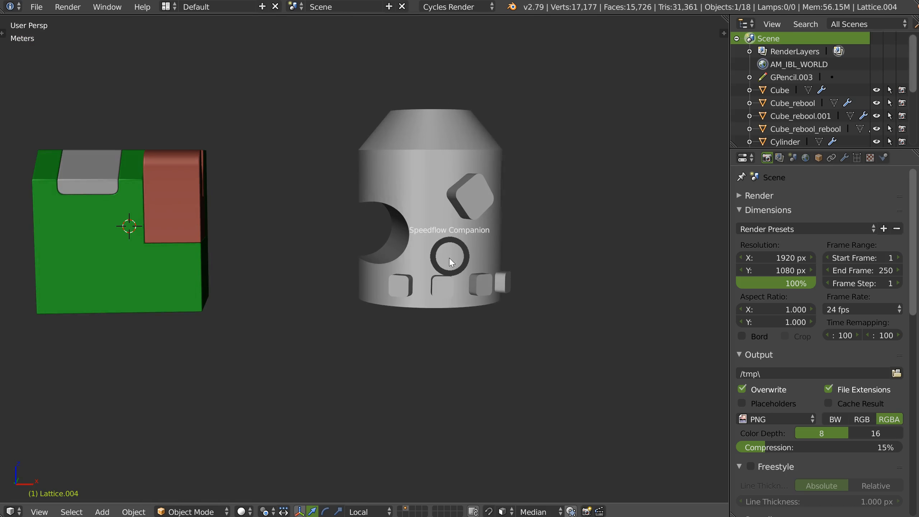
right_click(449, 289)
key("space")
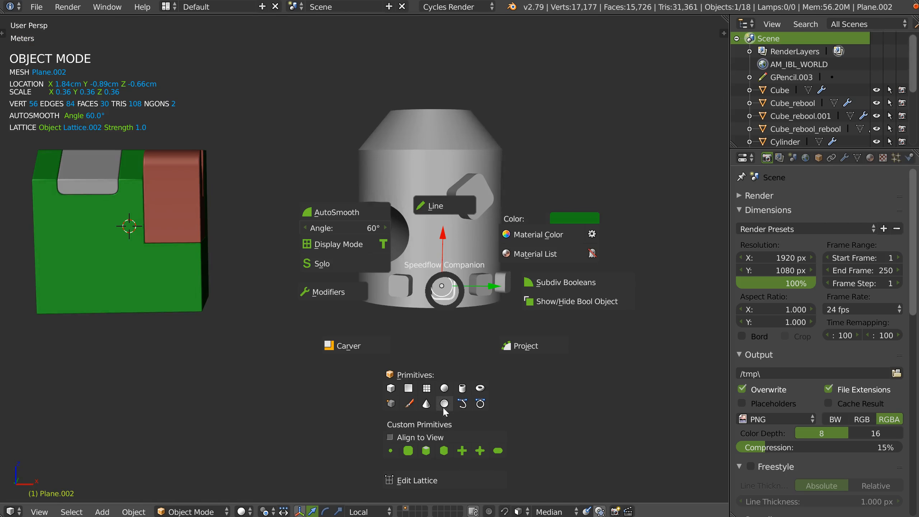
key("Escape")
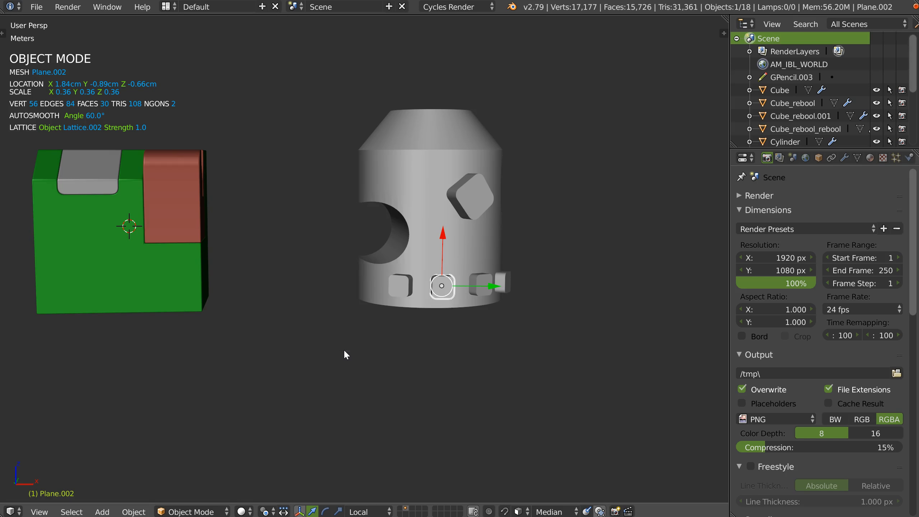
Cut a rectangular notch out of the green cube's lower corner opposite the red piece with Carver's Difference mode
middle_click_drag(132, 264, 377, 253, "shift")
right_click(376, 254)
key("q")
left_click(310, 247)
key("space")
left_click(294, 311)
left_click_drag(269, 252, 349, 327)
middle_click_drag(349, 306, 352, 267)
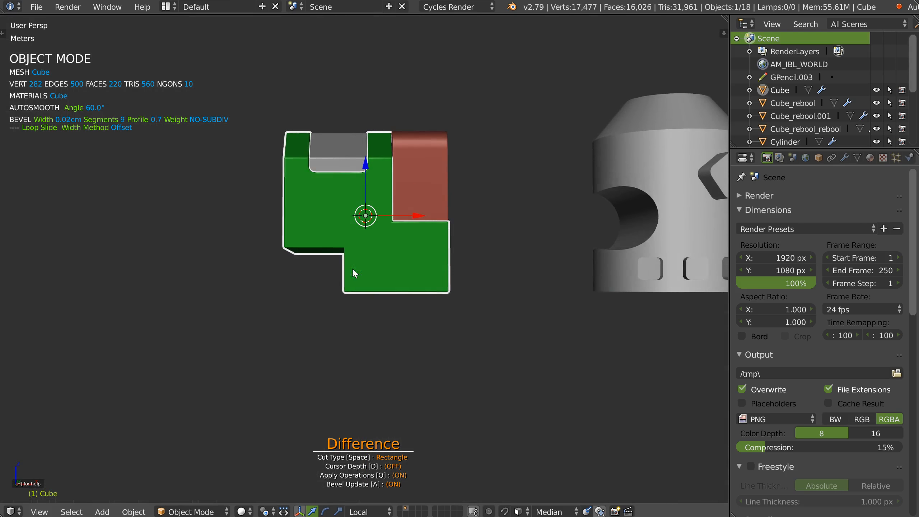
Slice the green cube's other lower corner into a separate piece with a rectangular Carver cut in front view
key("KP_1")
left_click_drag(389, 259, 388, 252, "ctrl")
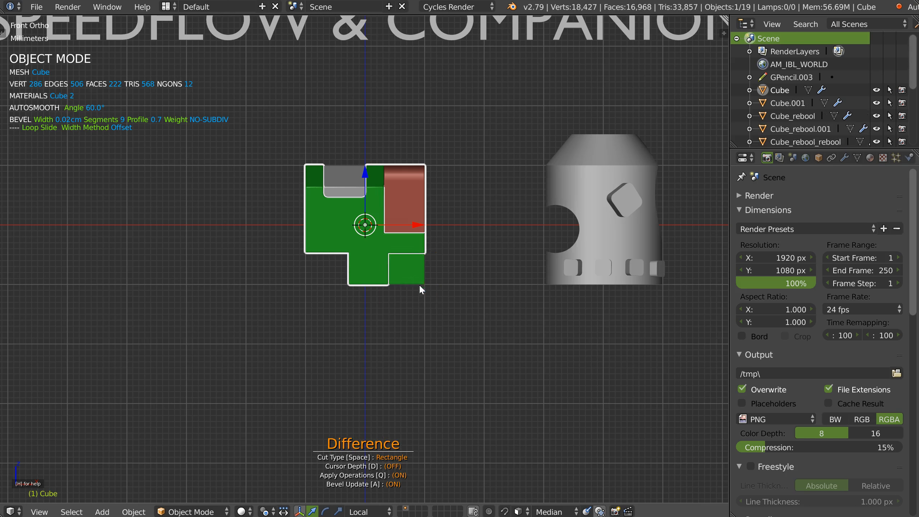
key("Escape")
Select the sliced-off corner piece and try moving it away from the green cube
middle_click_drag(421, 285, 392, 276)
scroll(392, 276, "up", 2)
right_click(392, 277)
key("g")
left_click(373, 265)
Add a Subsurf modifier to the green cube through the Companion's modifiers popup and remove it again
right_click(287, 252)
scroll(578, 210, "down", 3)
middle_click_drag(500, 246, 459, 255, "shift")
key("shift+space")
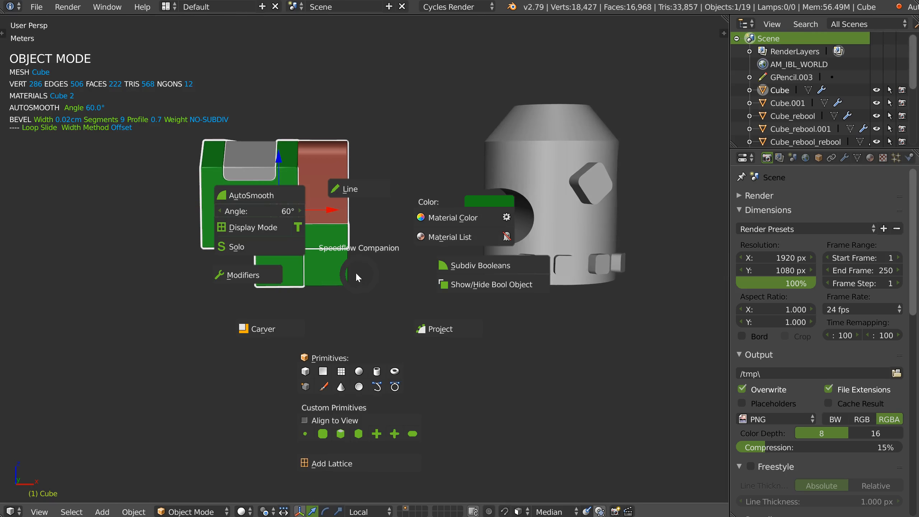
left_click(249, 281)
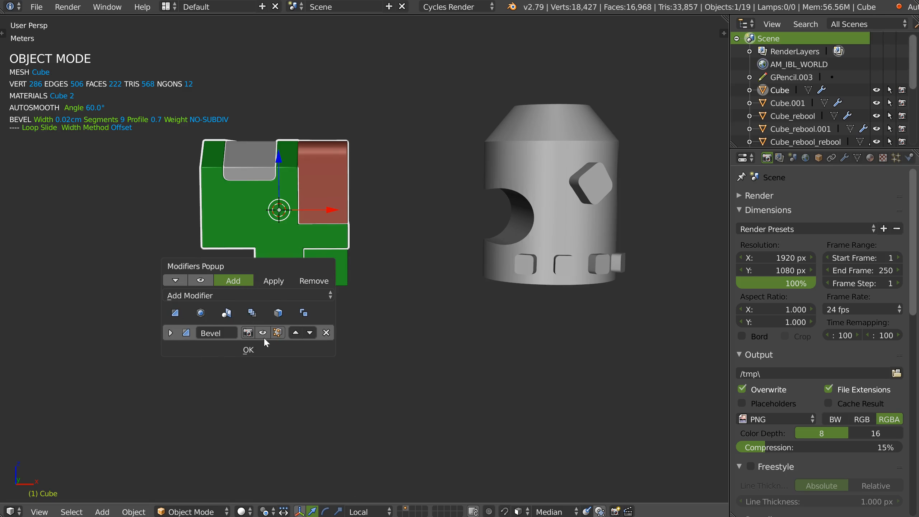
left_click(201, 313)
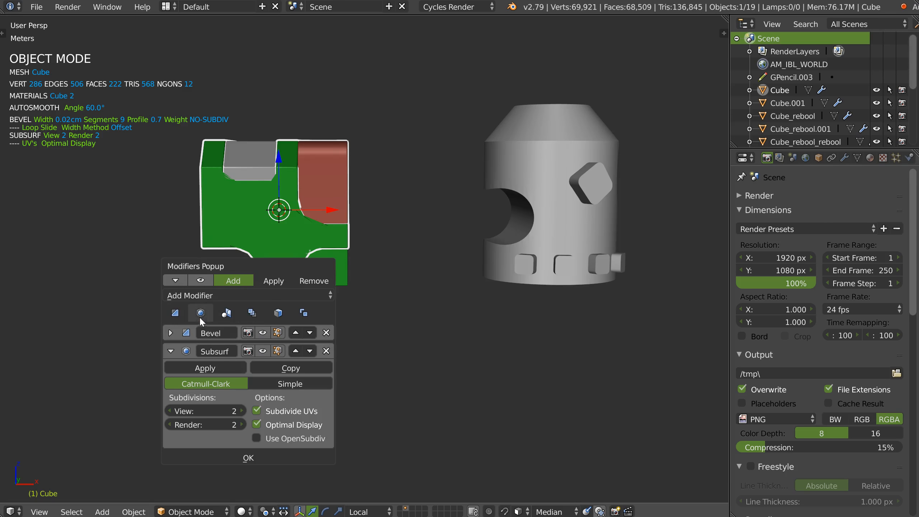
left_click(324, 352)
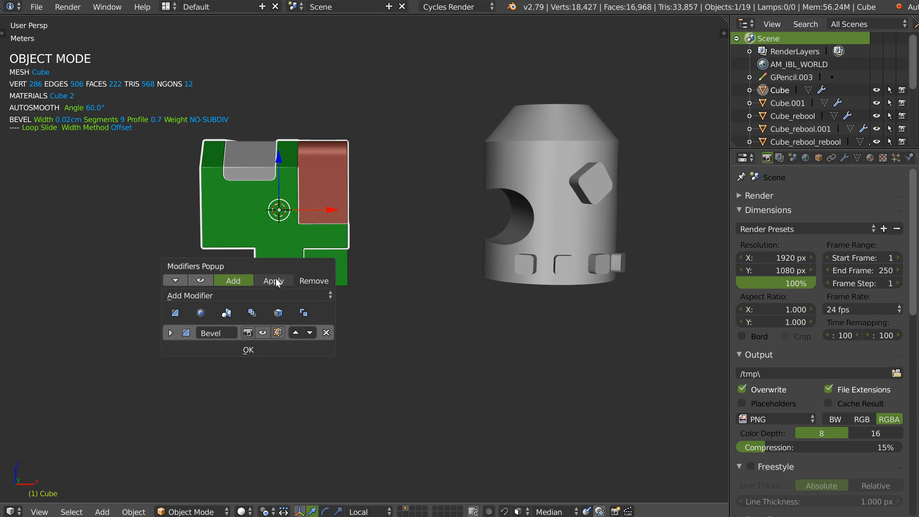
Review the Apply and Remove modes of the Modifiers popup and toggle the green cube's modifier visibility off and on
left_click(276, 279)
left_click(314, 282)
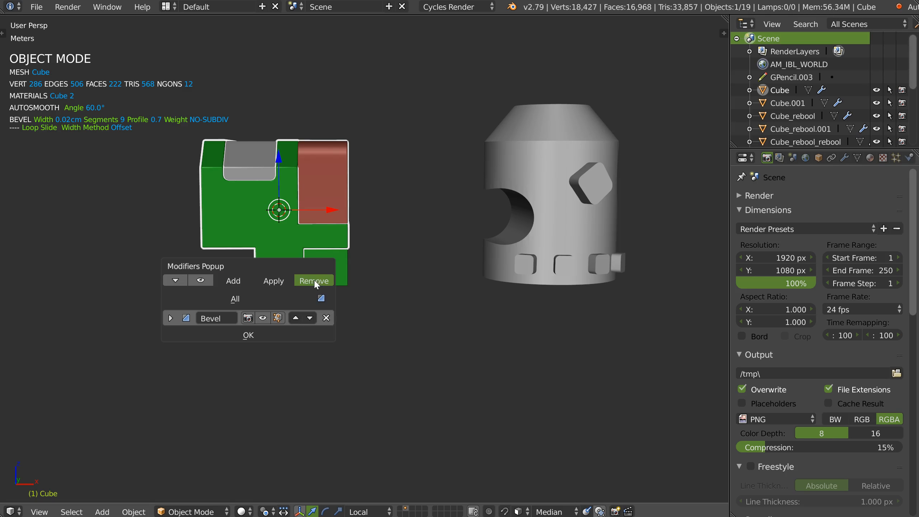
left_click(267, 280)
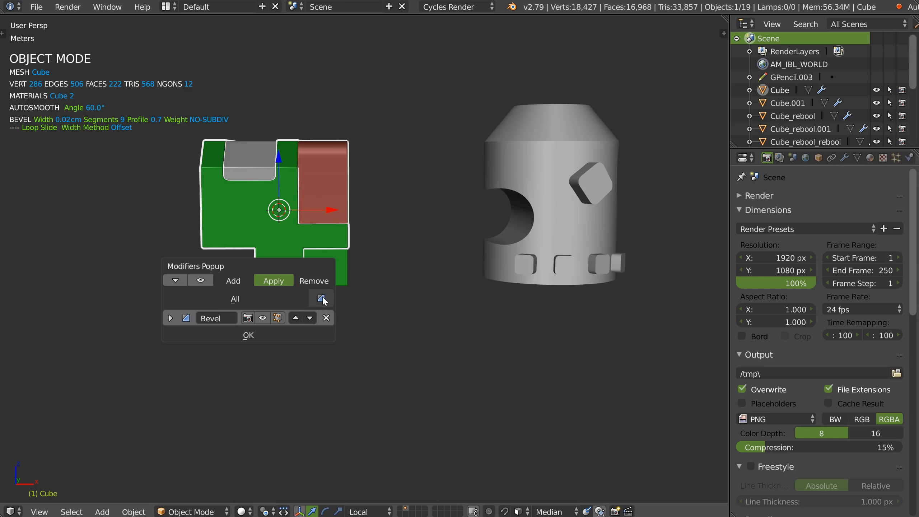
left_click(201, 279)
left_click(202, 280)
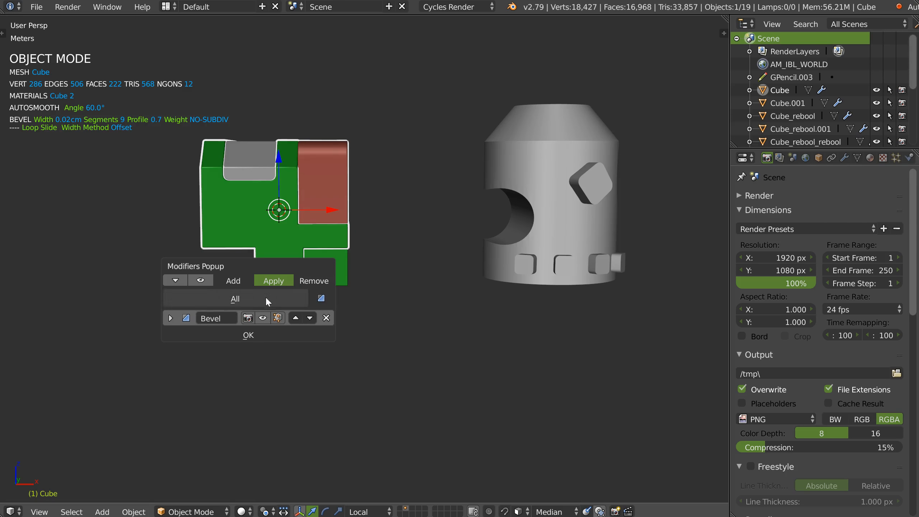
Add a Subsurf modifier to the green cube and move it above the Bevel modifier in the stack
left_click(234, 279)
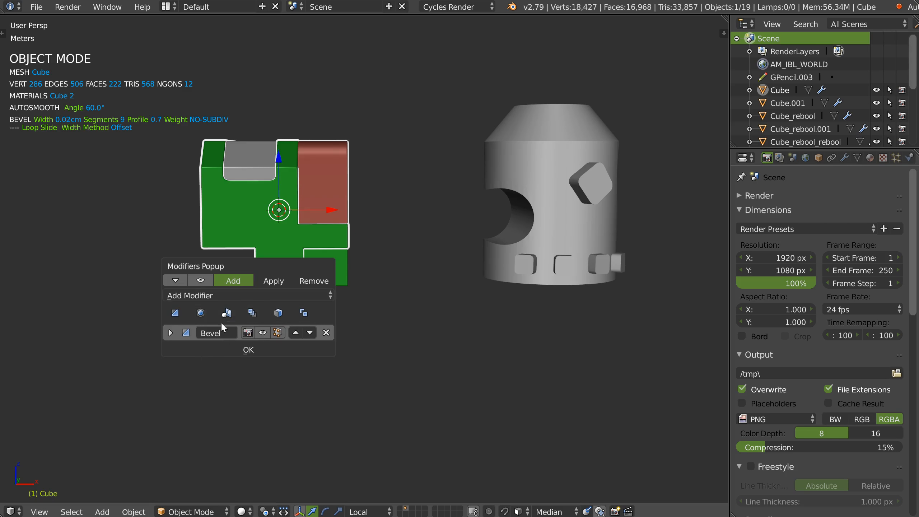
left_click(201, 314)
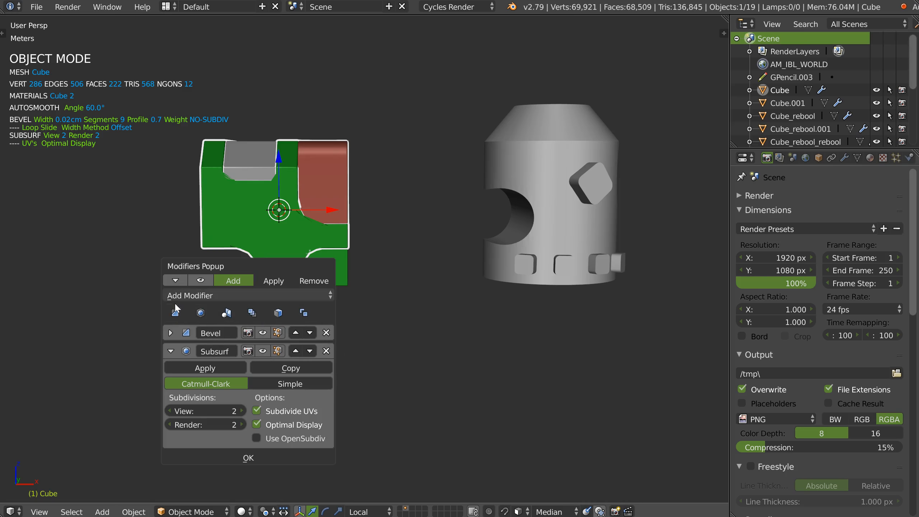
left_click(173, 280)
left_click(174, 281)
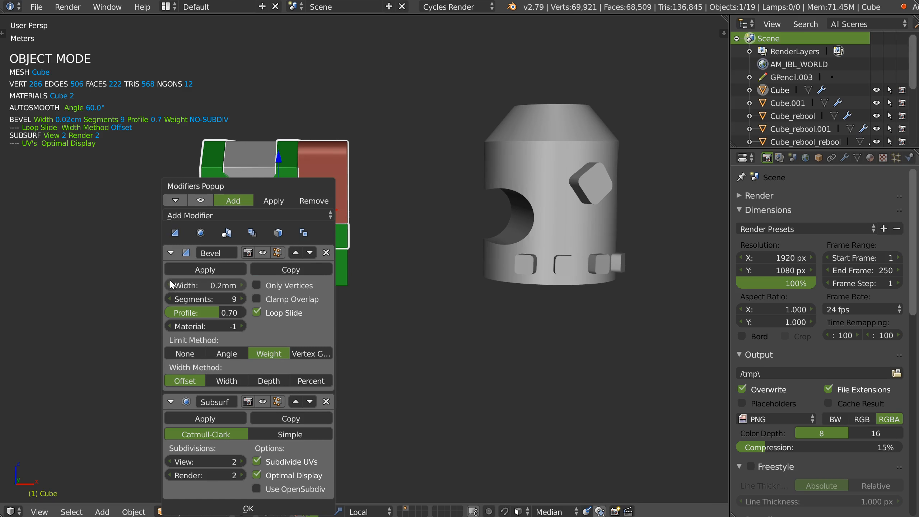
left_click(176, 201)
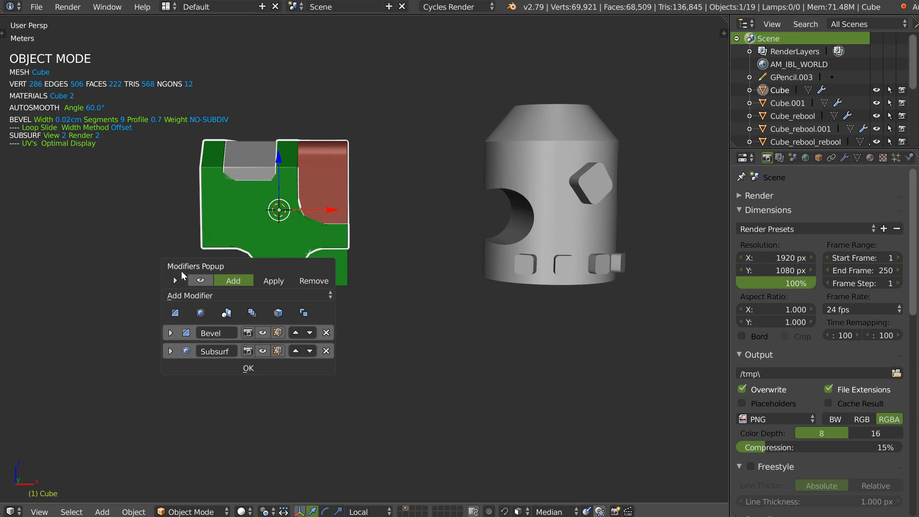
left_click(294, 352)
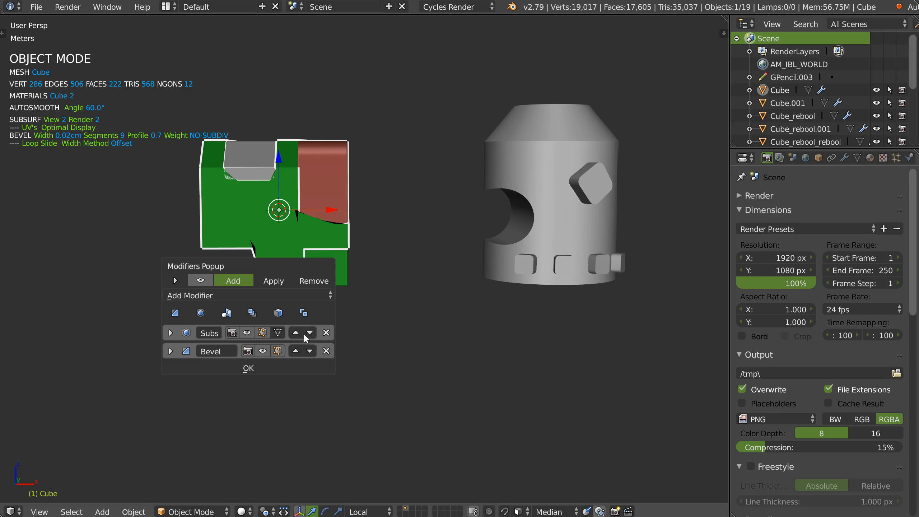
left_click(397, 322)
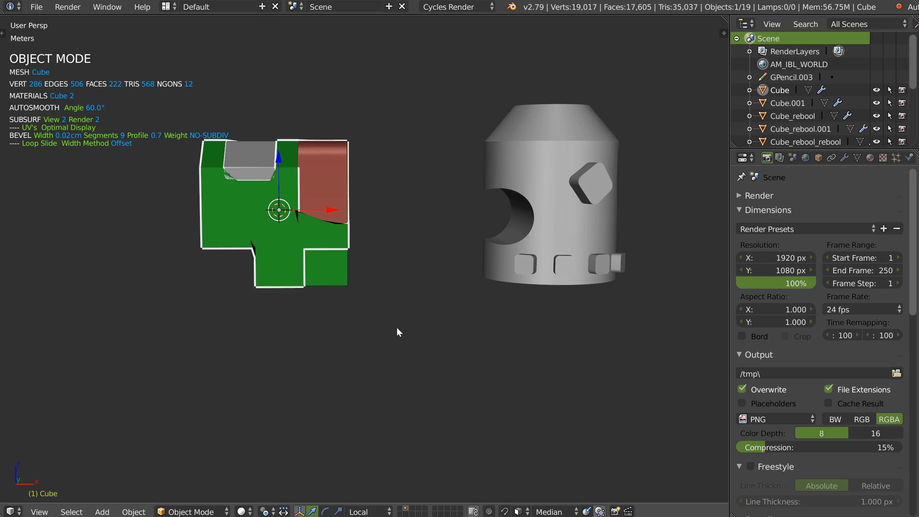
Hide all of the green cube's modifiers in the viewport through the Companion and restore them
middle_click_drag(397, 326, 393, 341)
key("shift+space")
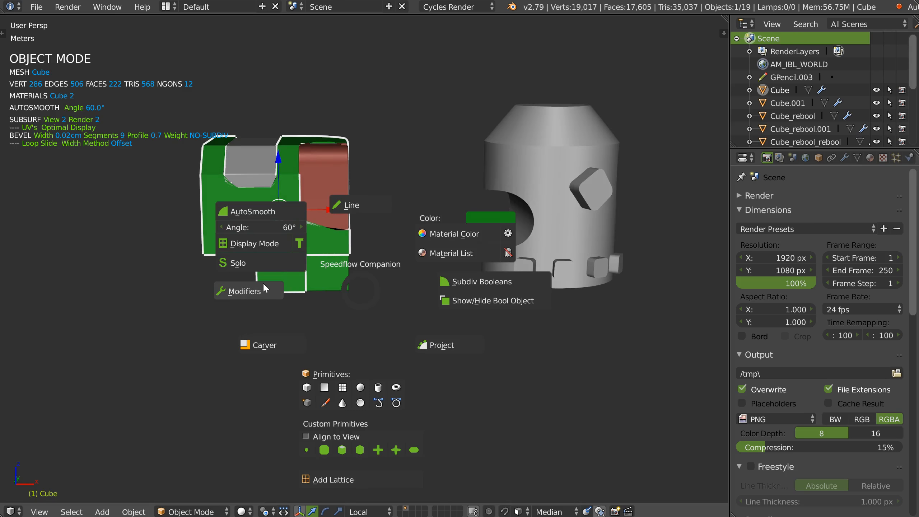
left_click(263, 290, "alt")
key("shift+space")
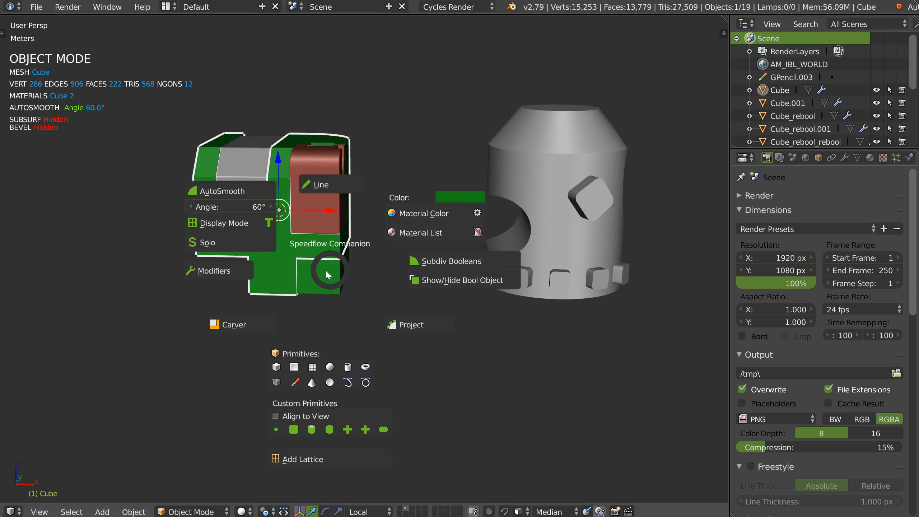
left_click(221, 271, "ctrl")
middle_click_drag(257, 231, 298, 257)
key("ctrl+z")
key("shift+space")
left_click(198, 261)
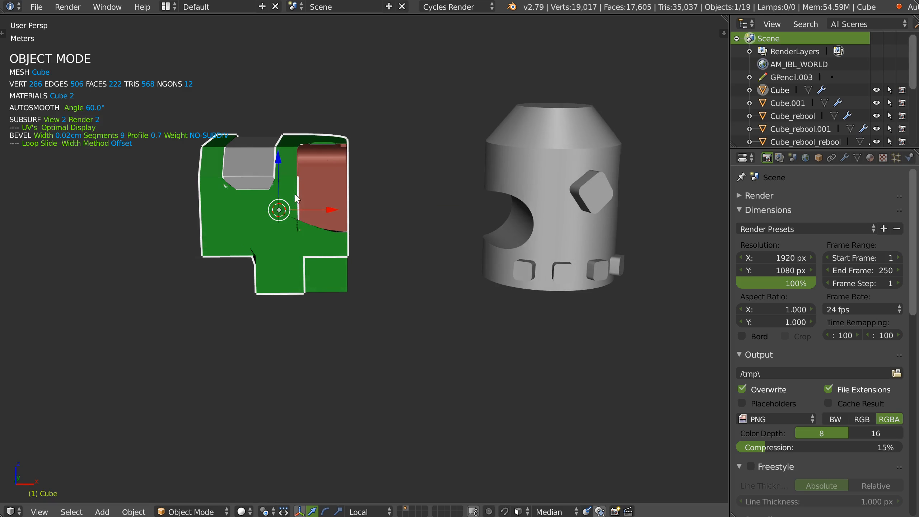
Remove only the Subsurf modifier from the green cube through the Modifiers popup
key("shift+space")
left_click(198, 284)
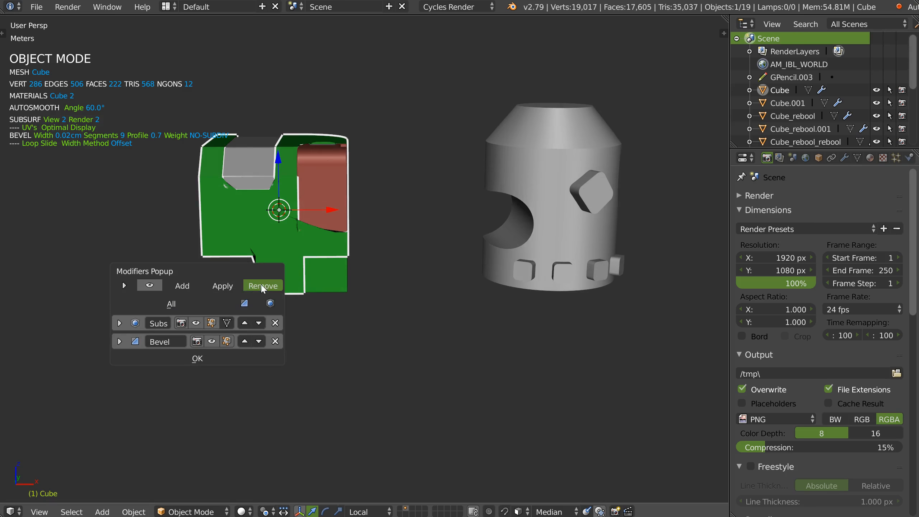
left_click(271, 305)
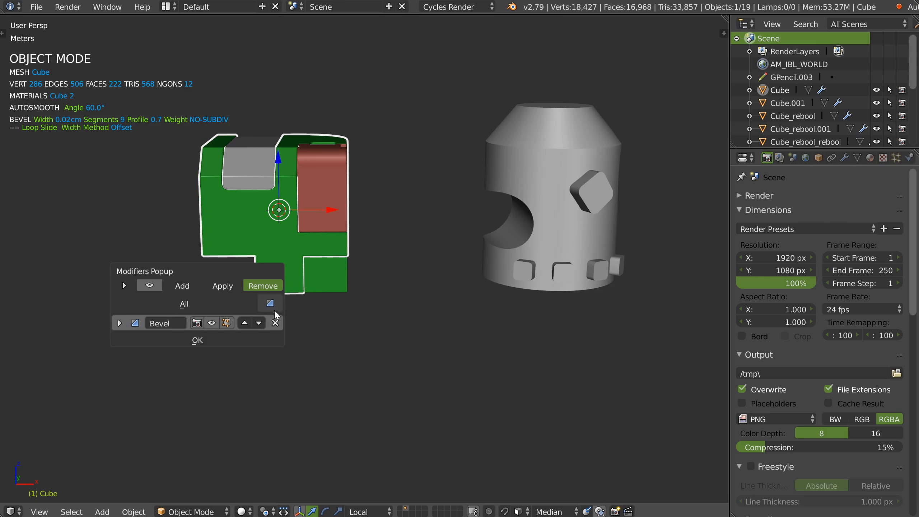
left_click(197, 340)
Apply the green cube's Bevel modifier through the Companion and check the resulting mesh in Edit Mode
middle_click_drag(390, 215, 323, 241)
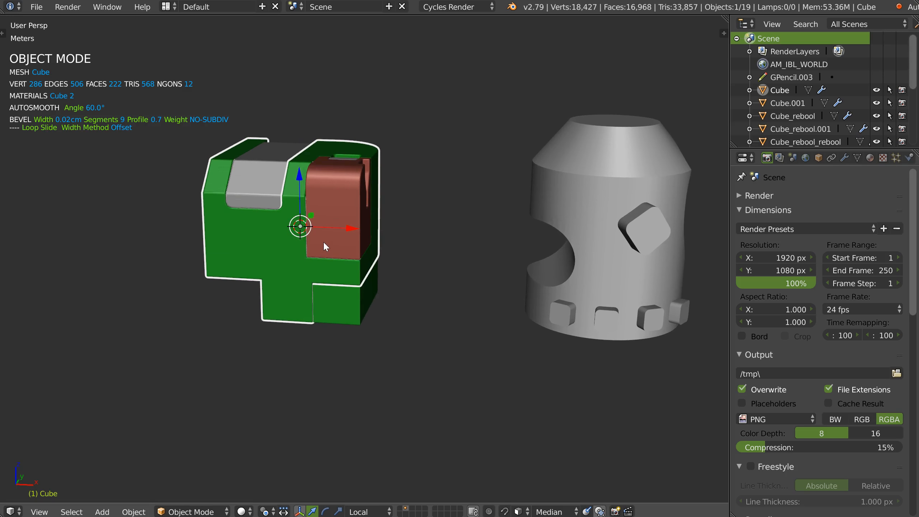
key("q")
left_click(208, 253)
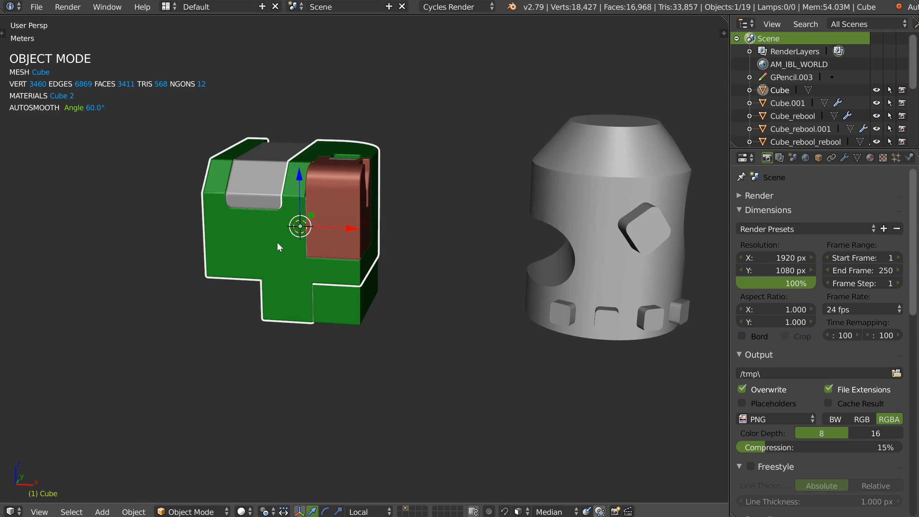
scroll(277, 242, "up", 10)
key("Tab")
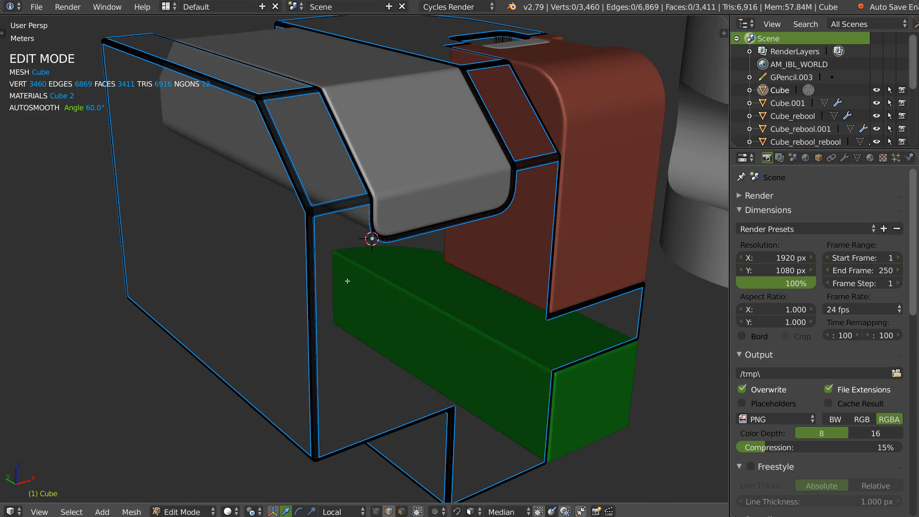
key("Tab")
scroll(348, 281, "down", 6)
Isolate the green cube with the Companion's Solo option, ghosting all other objects
key("q")
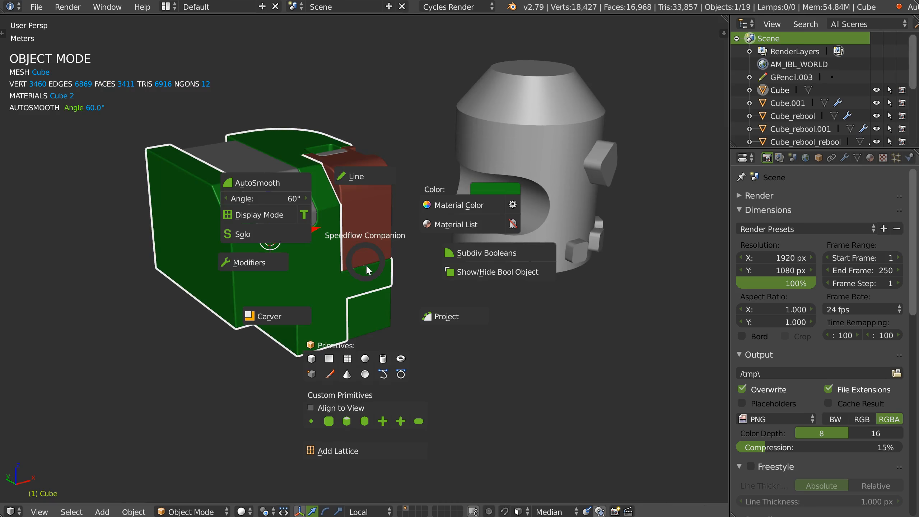
left_click(366, 268)
key("q")
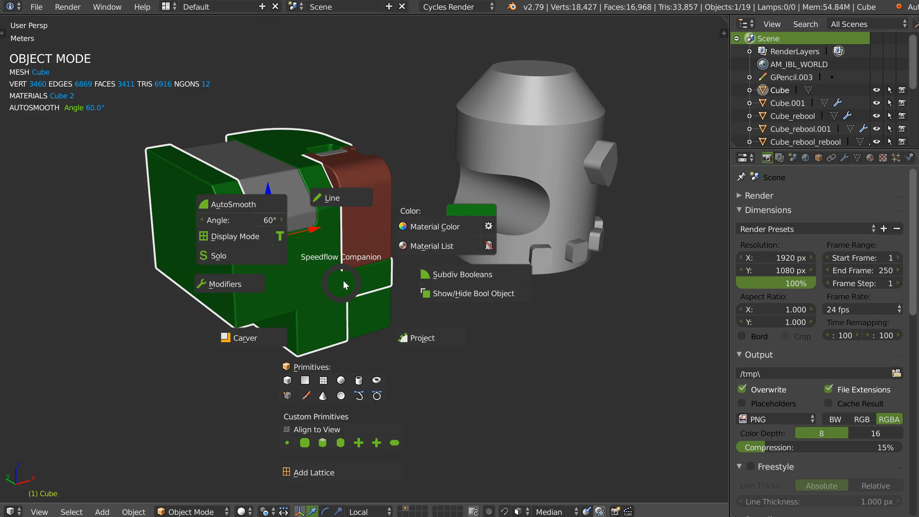
left_click(245, 255)
middle_click_drag(247, 257, 511, 210)
Switch Solo to the grey inset strip and adjust the transparency of the ghosted objects
right_click(289, 193)
key("q")
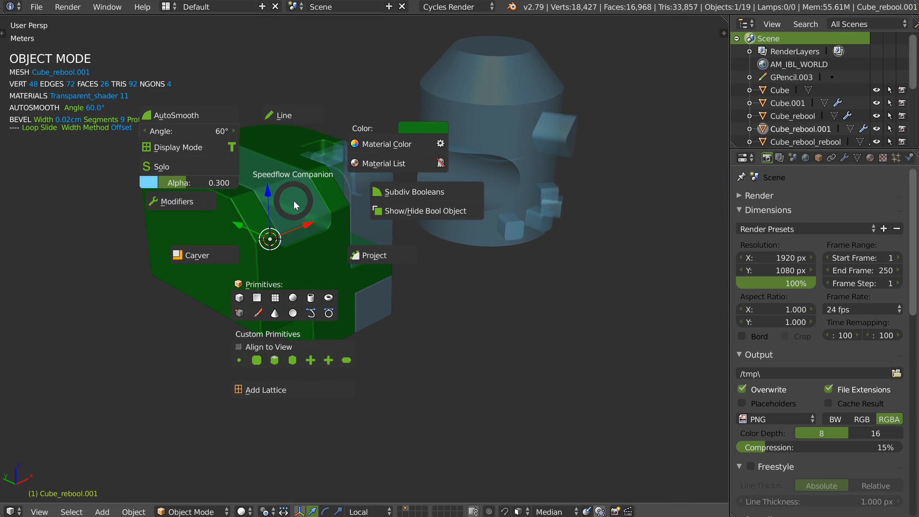
left_click(185, 167)
middle_click_drag(255, 164, 323, 205)
key("q")
left_click_drag(213, 185, 202, 189)
middle_click_drag(455, 200, 327, 213)
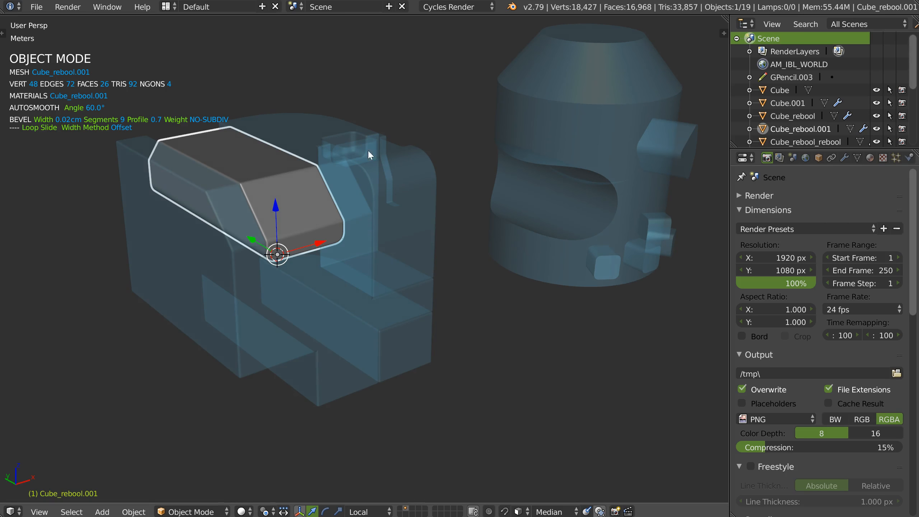
Use Solo on the individual pieces in turn until the green body, grey strip and red piece are all displayed solid
middle_click_drag(406, 205, 398, 174)
left_click(398, 175)
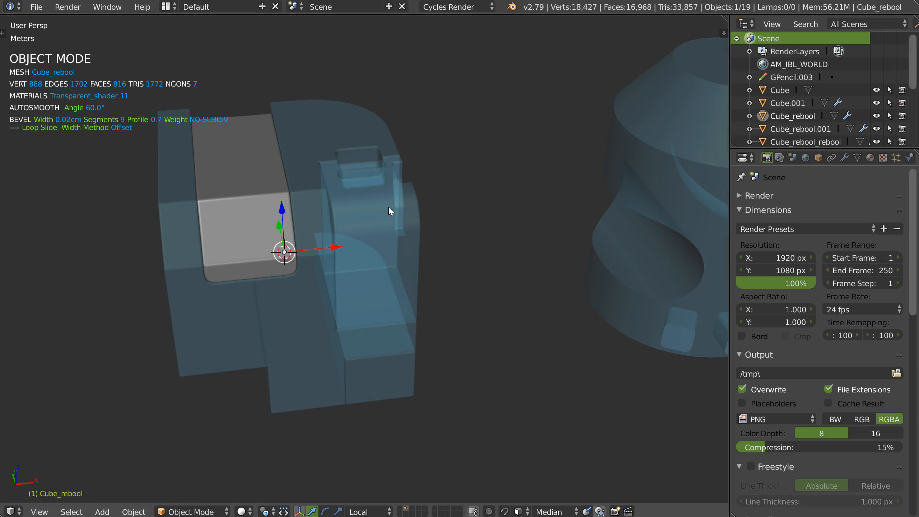
left_click(367, 216)
key("shift+space")
left_click(254, 180)
mouse_move(373, 214)
middle_mouse_down()
mouse_move(326, 207)
mouse_move(337, 181)
mouse_move(346, 203)
mouse_move(265, 214)
mouse_move(360, 202)
middle_mouse_up()
left_click(305, 215)
key("shift+space")
left_click(221, 181)
left_click(202, 225)
key("shift+space")
left_click(129, 193)
left_click(266, 216)
key("shift+space")
left_click(179, 185)
left_click(411, 206)
key("shift+space")
left_click(301, 180)
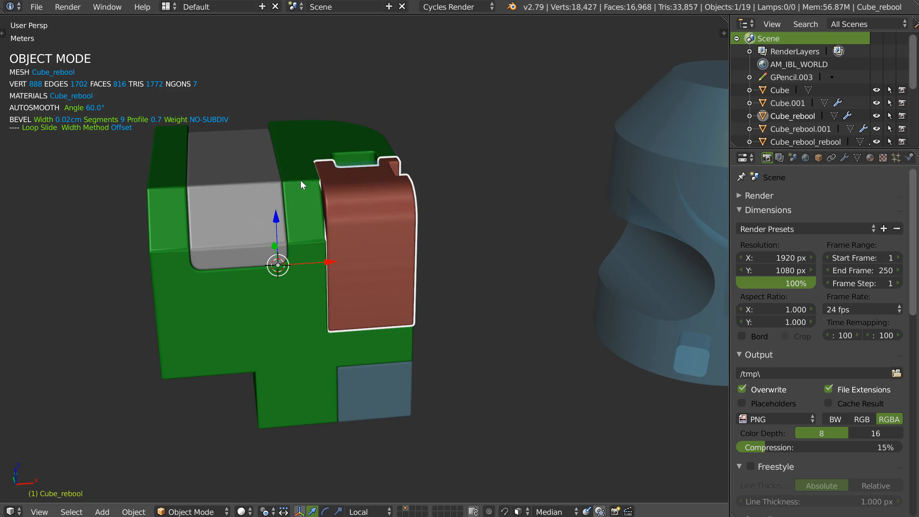
Turn Solo off to return every object to its normal solid material
middle_click_drag(300, 180, 357, 210)
key("shift+space")
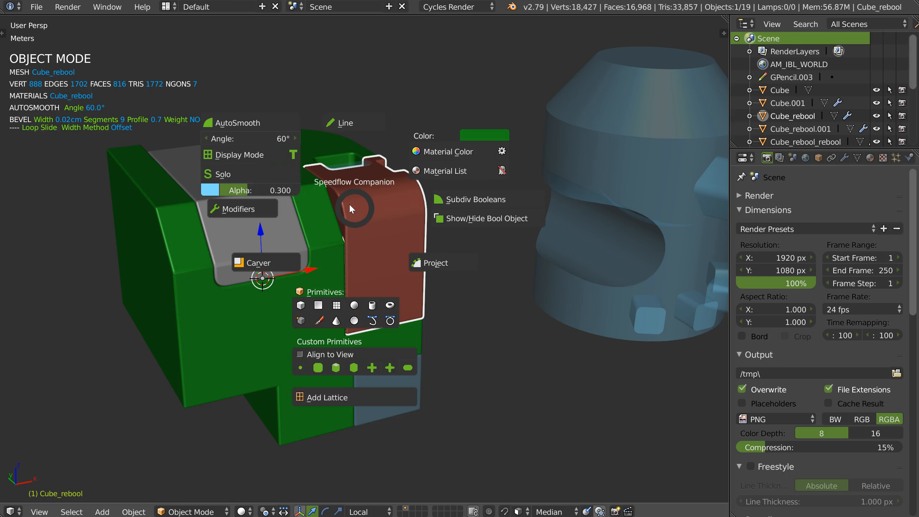
left_click(237, 172)
middle_click_drag(427, 88, 429, 102)
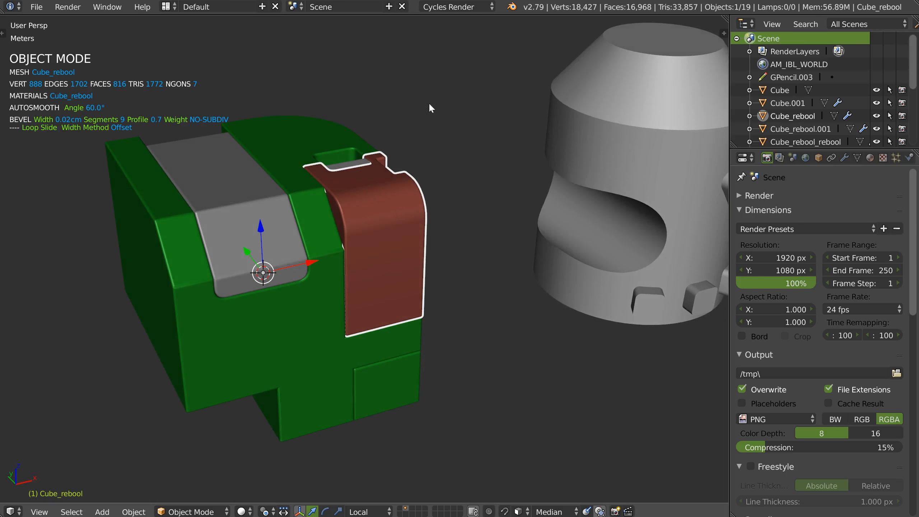
scroll(519, 182, "down", 3)
scroll(434, 181, "up", 5)
Make the grey inset strip and the red piece individually transparent with Solo, and restore their solid materials
left_click(301, 217)
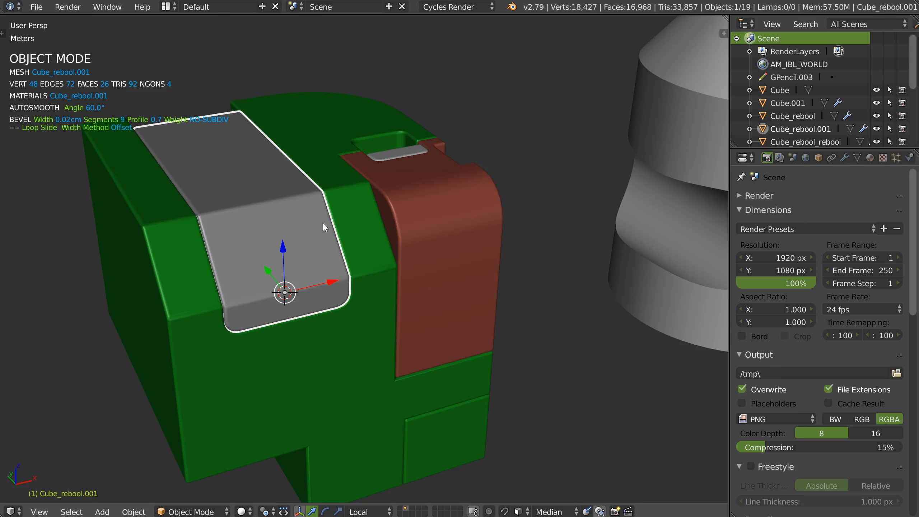
key("shift+space")
left_click(232, 206)
mouse_move(314, 222)
middle_mouse_down()
mouse_move(317, 197)
mouse_move(319, 217)
middle_mouse_up()
left_click(444, 216)
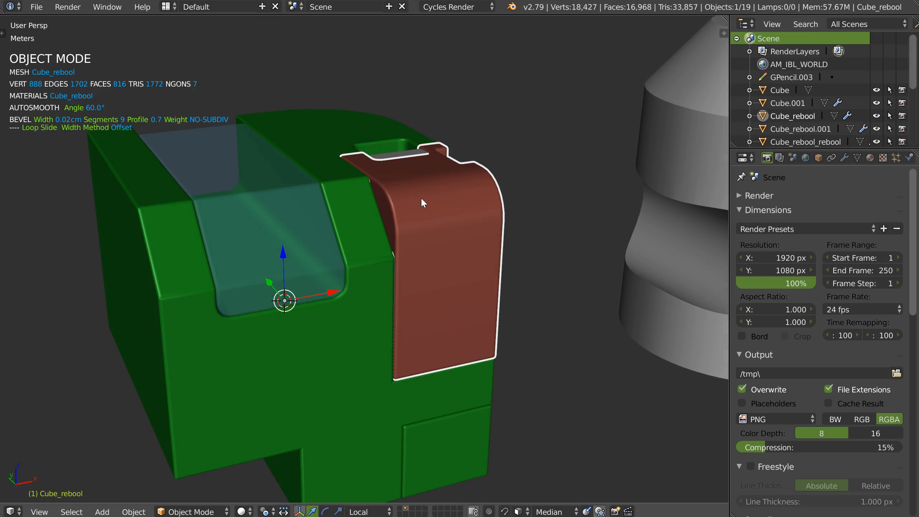
key("shift+space")
left_click(322, 179)
middle_click_drag(322, 179, 350, 221)
scroll(405, 224, "down", 4)
scroll(331, 239, "up", 3)
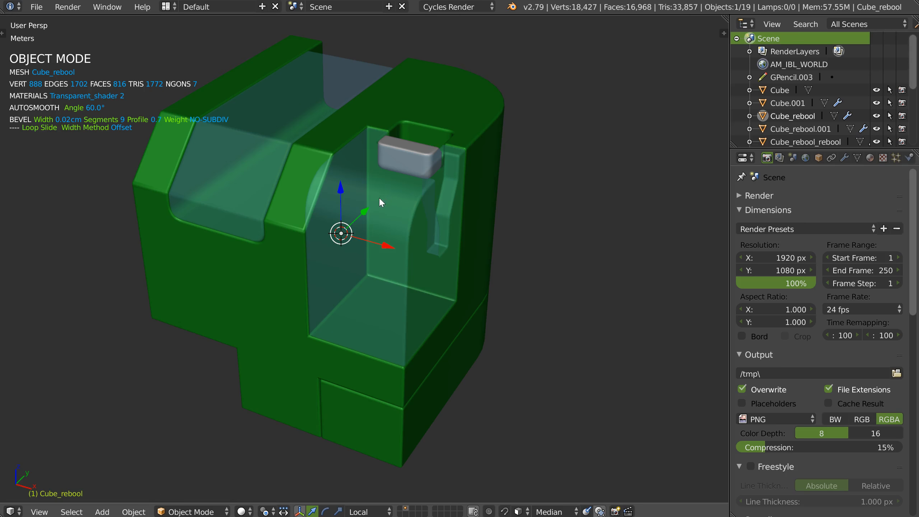
key("shift+space")
left_click(270, 183)
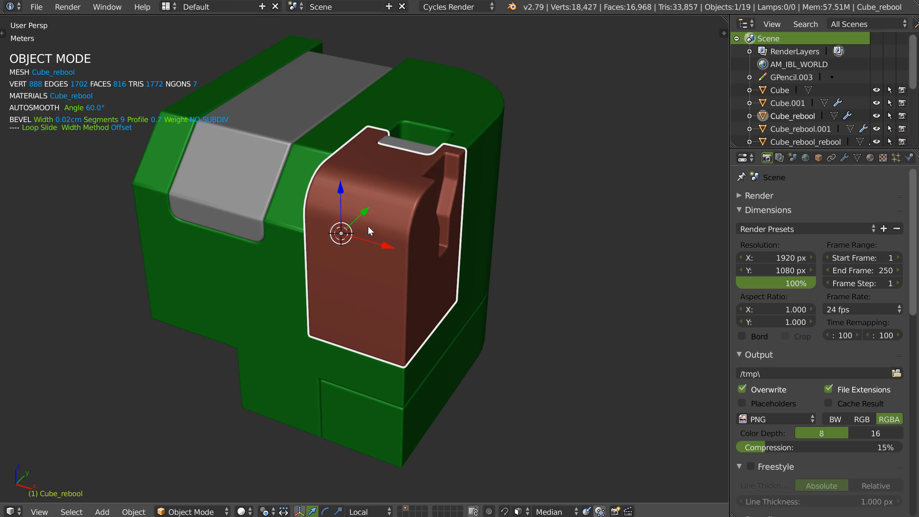
Show the red piece as wireframe with the Companion's Display Mode and return it to solid display
key("shift+space")
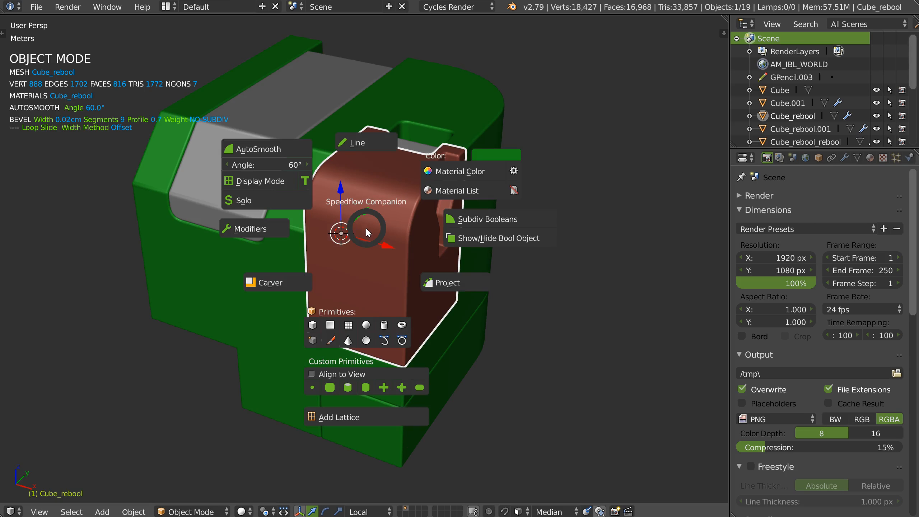
left_click(261, 183)
key("KP_Decimal")
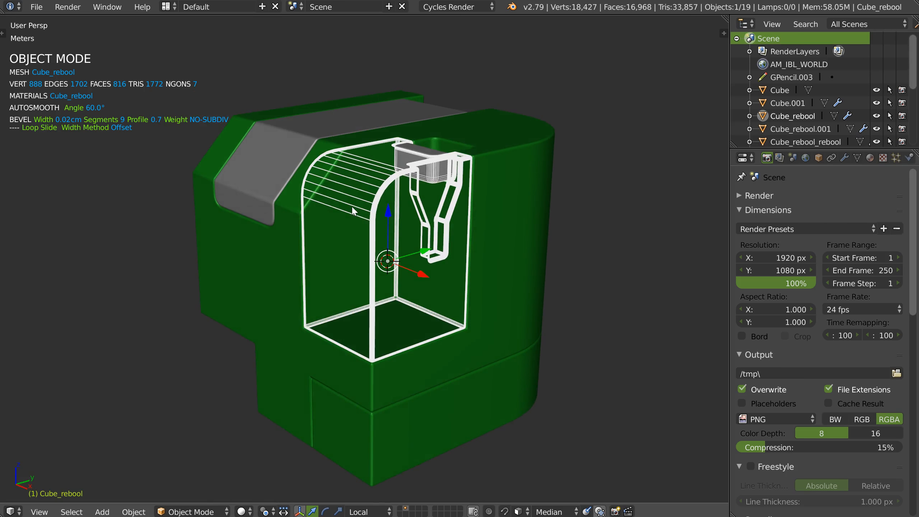
key("shift+space")
left_click(331, 205)
Show the red piece as a bounding box with Display Mode and return it to solid display
key("shift+space")
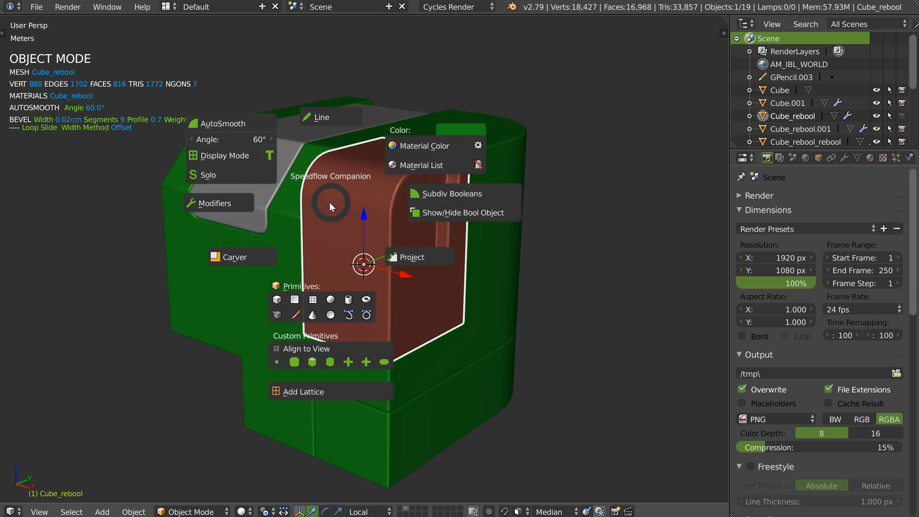
left_click(241, 157)
key("shift+space")
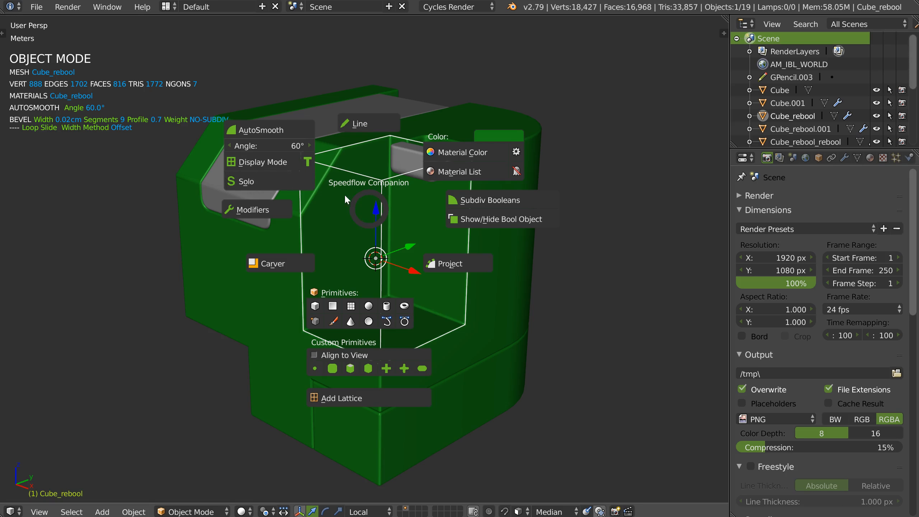
left_click(263, 158)
key("shift+space")
left_click(274, 170)
Dismiss the Companion menu and select the grey inset strip from the model's back side
key("shift+space")
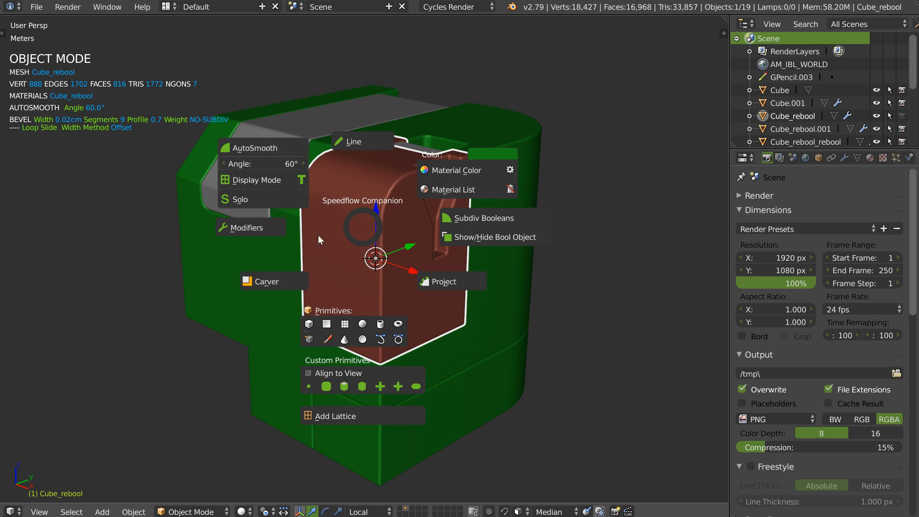
right_click(360, 160)
middle_click_drag(500, 219, 339, 175)
right_click(359, 227)
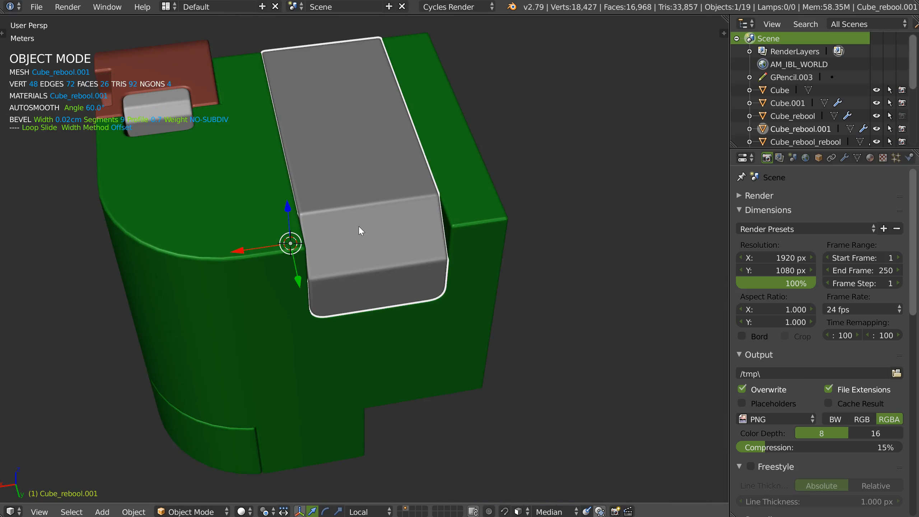
Draw a line down the grey strip's sloped face and a second from its middle to the side edge with the Companion's Line tool
scroll(365, 226, "up", 3)
key("space")
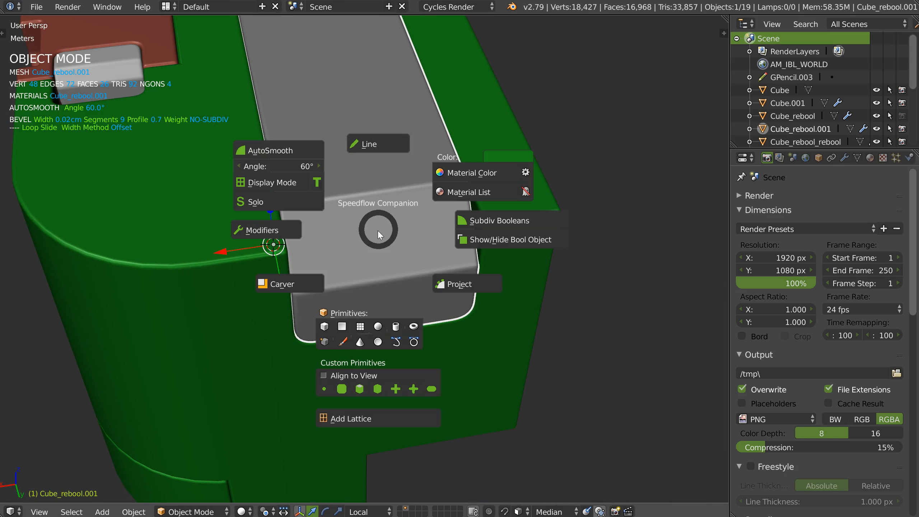
left_click(375, 144)
left_click(331, 201)
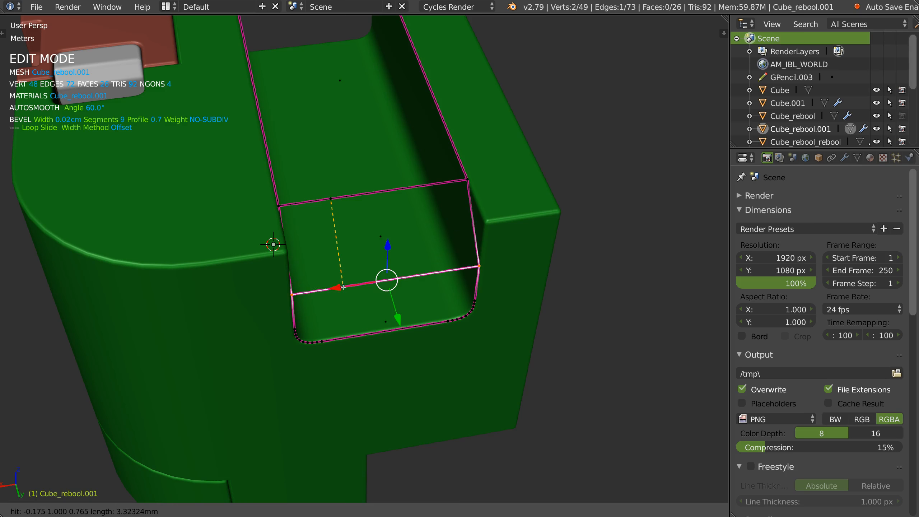
left_click(343, 289)
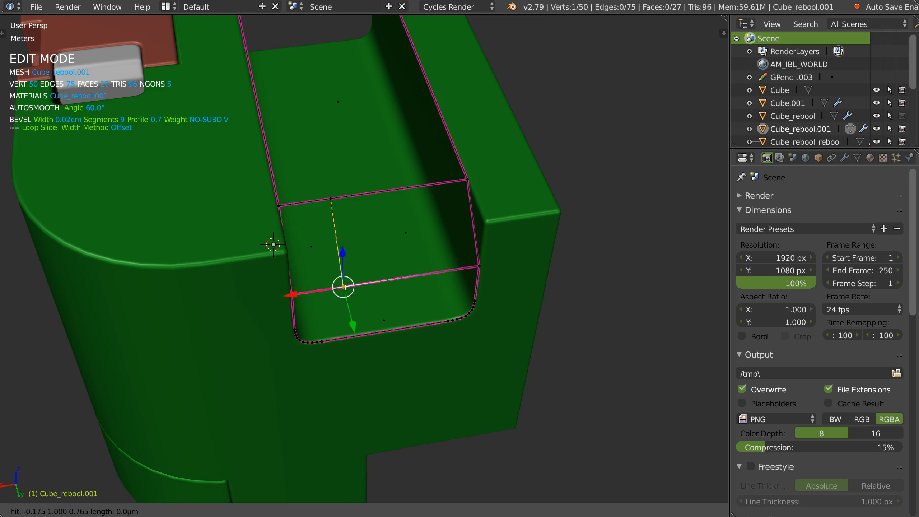
left_click(336, 236)
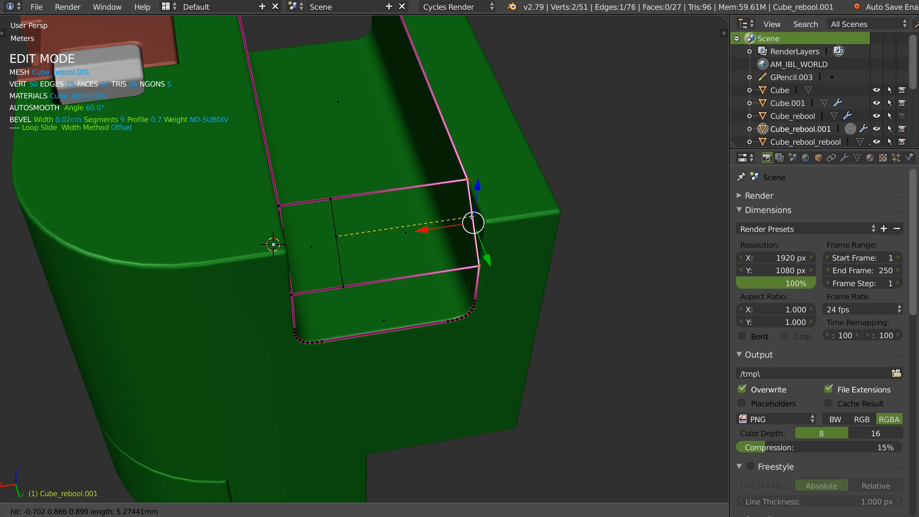
left_click(473, 217)
key("Return")
key("Tab")
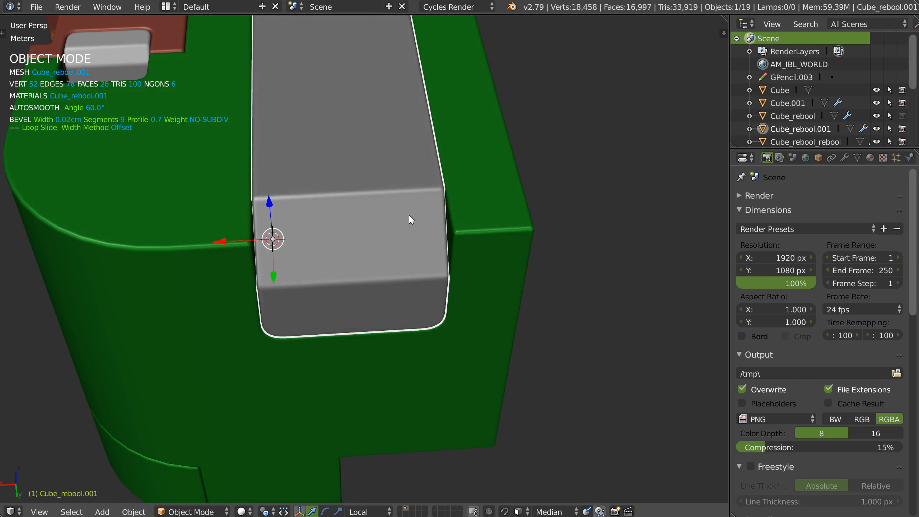
Select the added edges on the strip's sloped face and dissolve them
key("Tab")
middle_click_drag(347, 227, 357, 220)
right_click(342, 232)
right_click(292, 227)
right_click(313, 272, "shift")
key("ctrl+x")
scroll(351, 177, "down", 4)
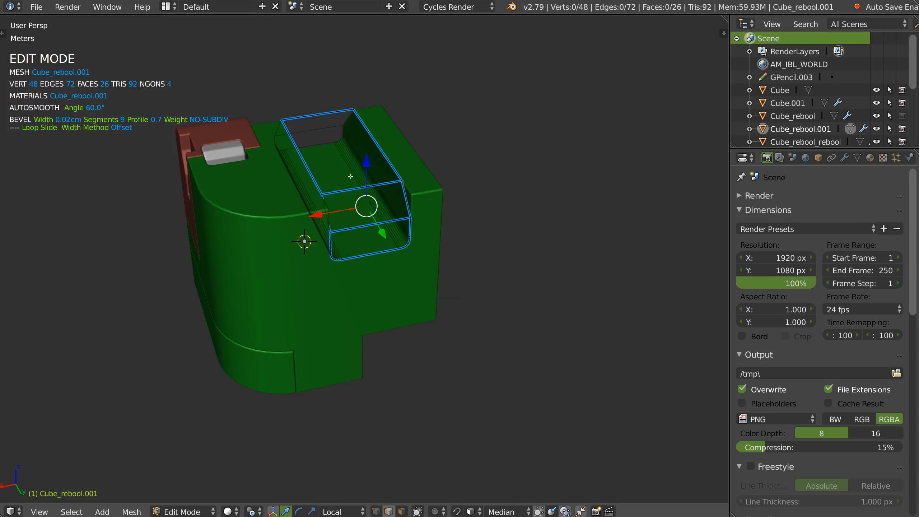
Run the Companion's Bevel Weight on the grey strip's sharp edges and hide the bevel-weight marks, leaving creases shown
scroll(351, 177, "up", 2)
key("Tab")
key("Tab")
key("shift+space")
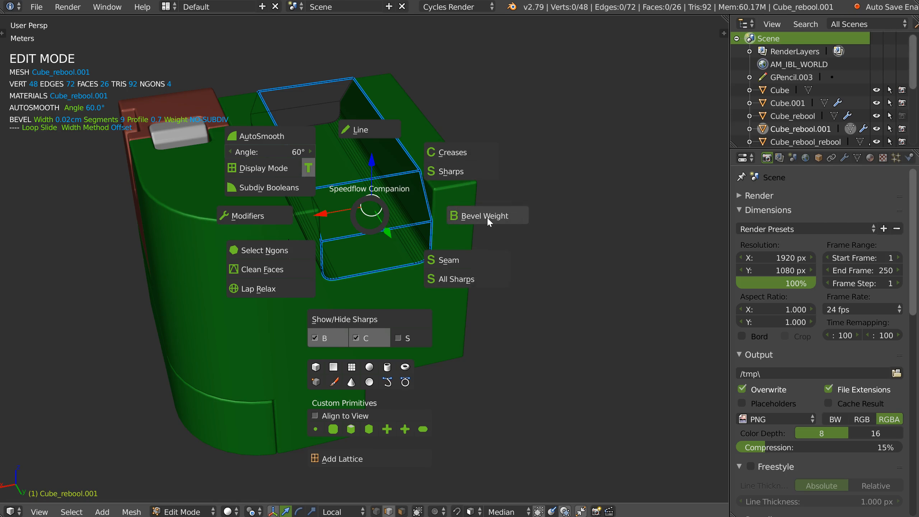
left_click(487, 217)
scroll(346, 177, "up", 5)
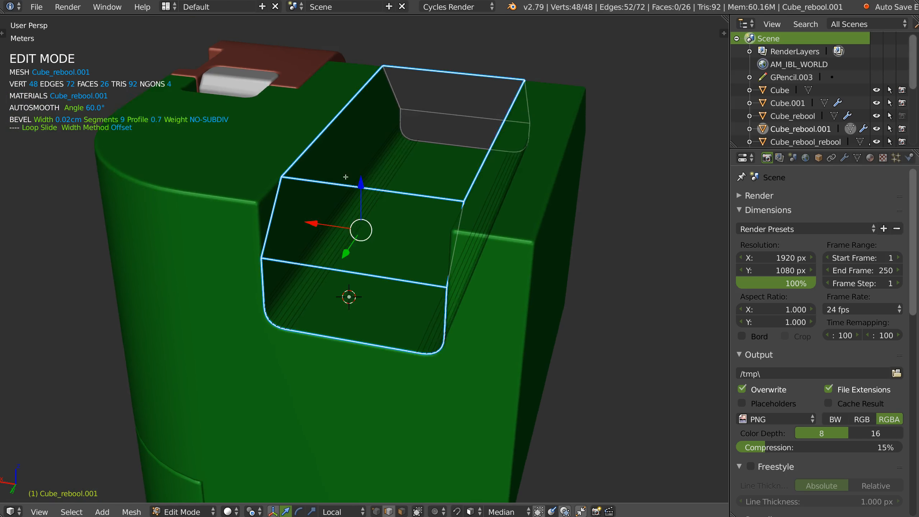
middle_click_drag(346, 177, 351, 181, "shift")
key("space")
left_click(358, 348)
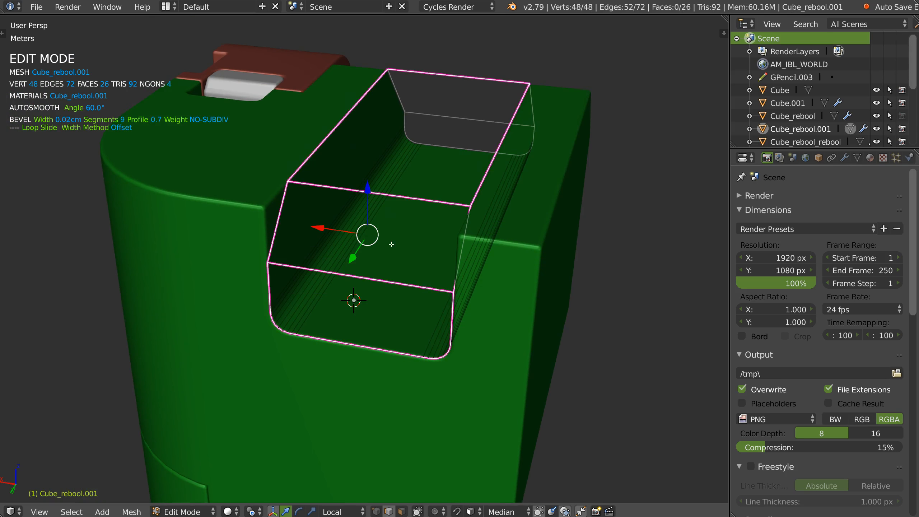
Run the Companion's Seam, Sharps and Creases marking operations one by one on the strip's edges
middle_click_drag(392, 244, 389, 247)
key("space")
left_click(471, 292)
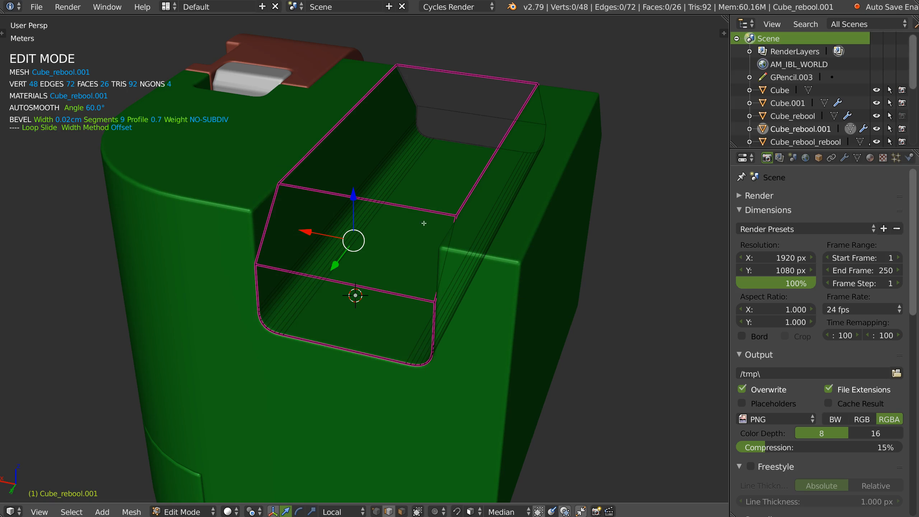
key("space")
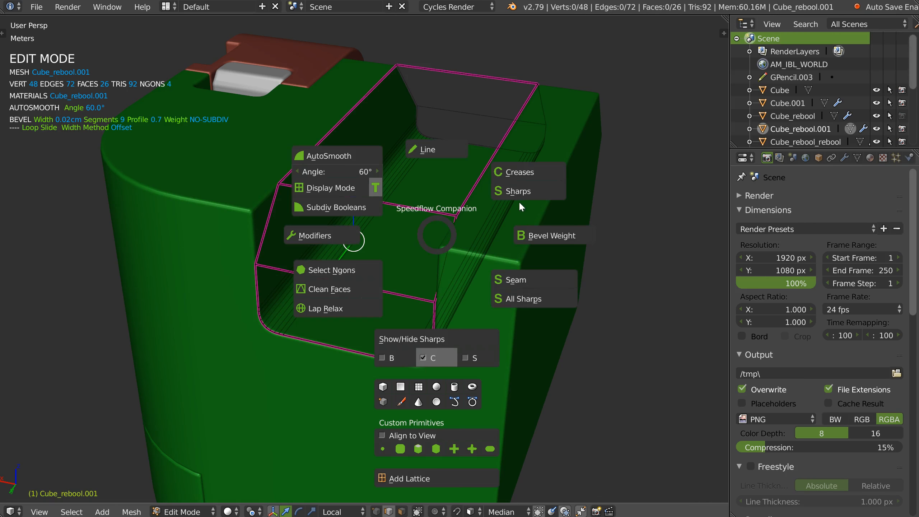
left_click(499, 194)
key("space")
left_click(502, 180)
Run All Sharps on the strip's edges and open its options for bevel weight, crease, sharps and seams
key("space")
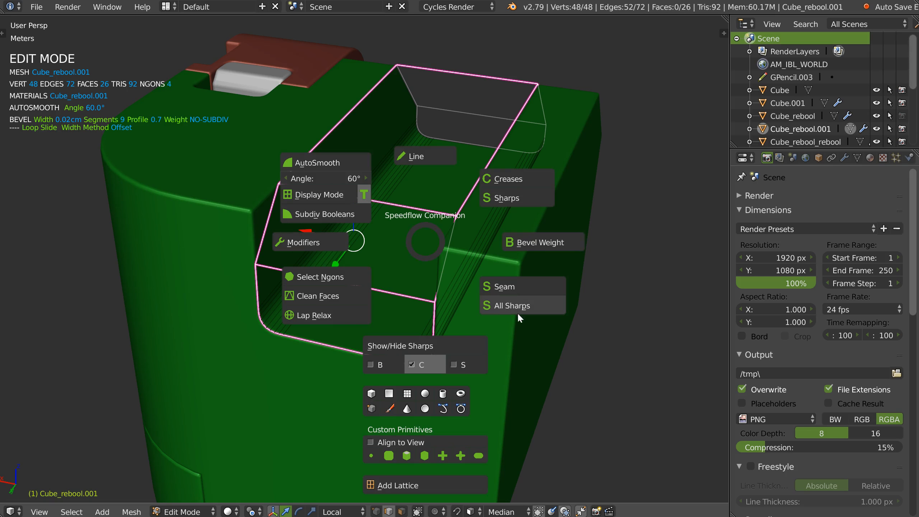
left_click(506, 306)
key("space")
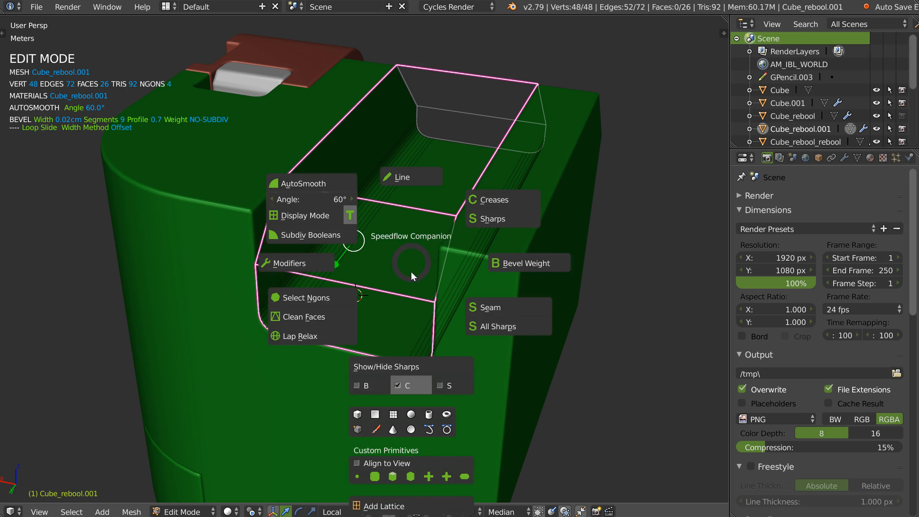
right_click(412, 276)
right_click(430, 294)
left_click(422, 204)
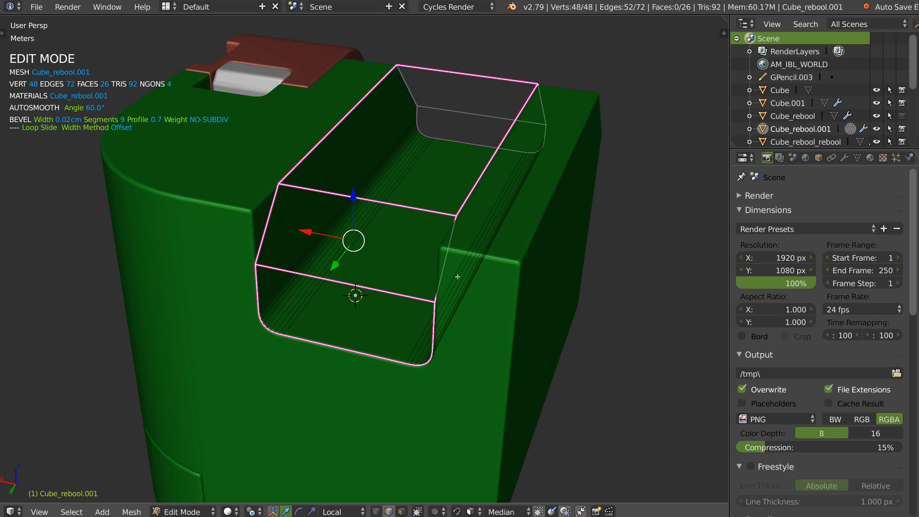
right_click(431, 282)
left_click(429, 201)
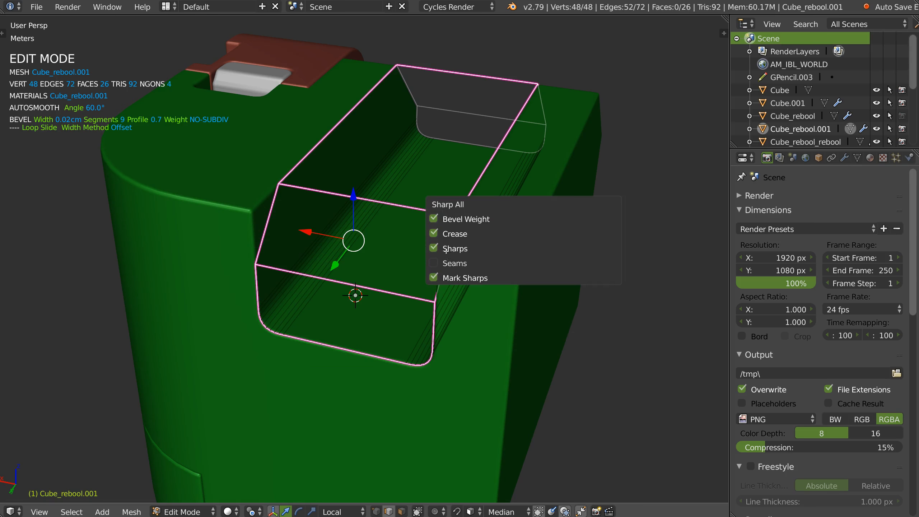
Select the strip's n-gon faces with the Companion's Select Ngons
key("space")
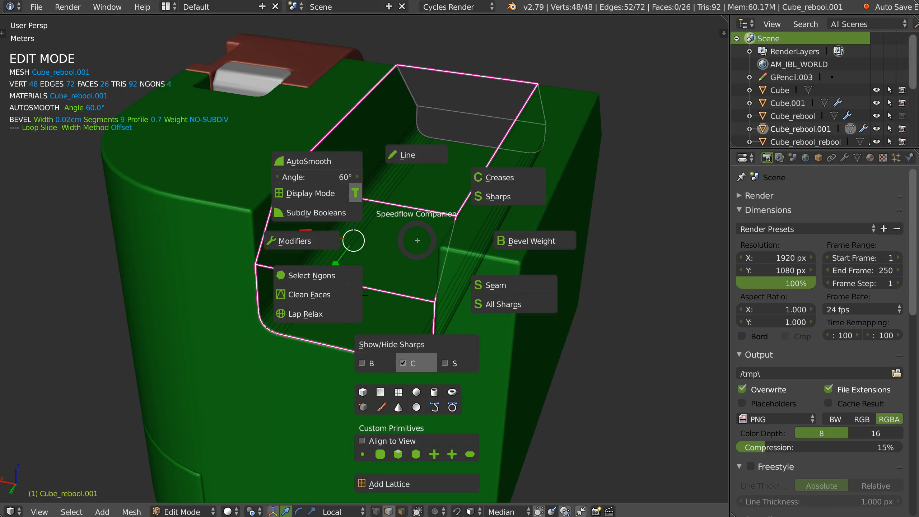
left_click(504, 180)
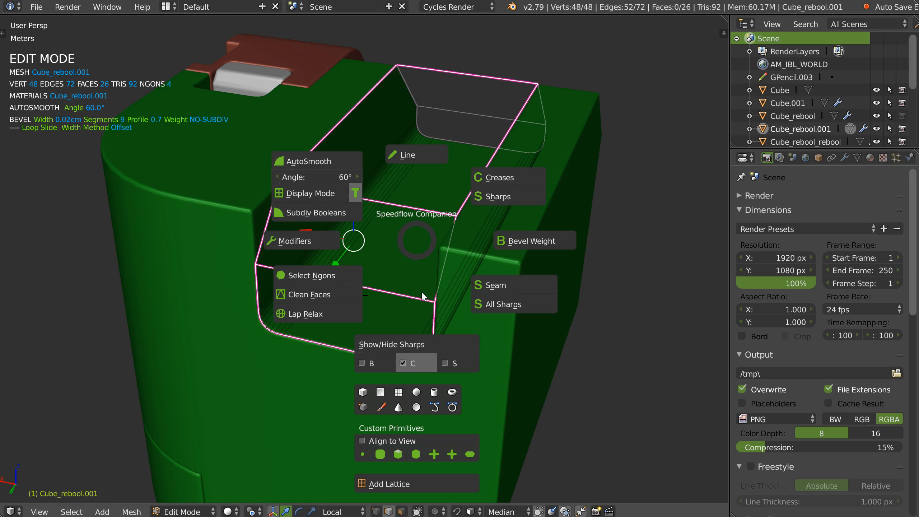
left_click(314, 277)
mouse_move(386, 283)
middle_mouse_down()
mouse_move(398, 257)
mouse_move(396, 281)
middle_mouse_up()
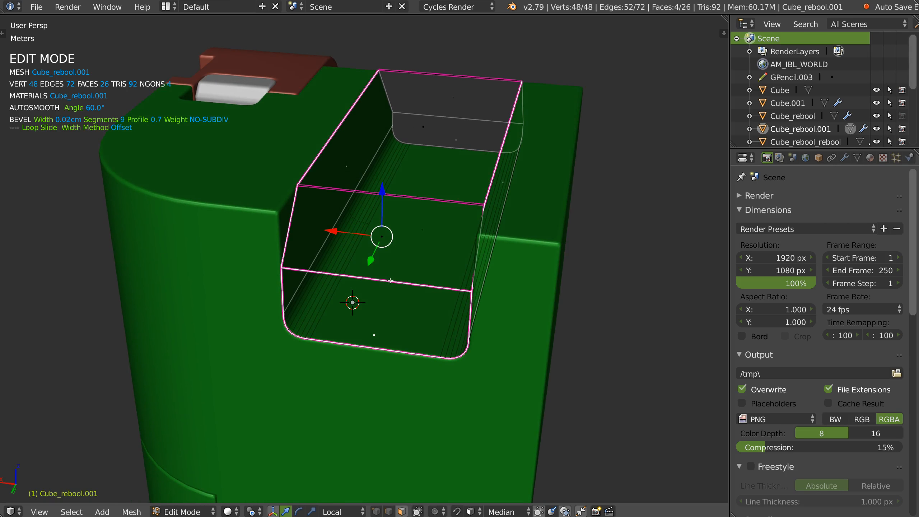
right_click(420, 263)
key("Escape")
Run Clean Faces on the strip's n-gons, inspect the resulting topology and undo it
key("shift+space")
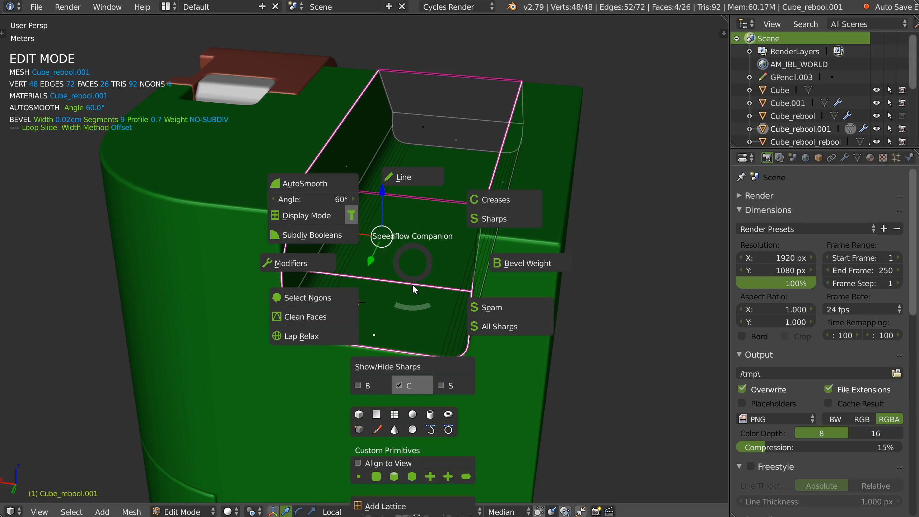
left_click(298, 317)
middle_click_drag(472, 318, 426, 250)
key("ctrl+z")
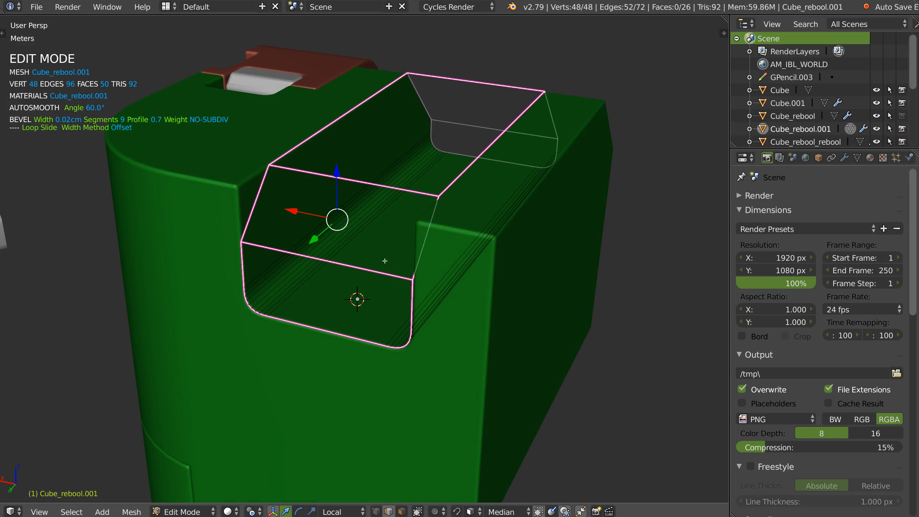
Switch the strip's edge-mark display from creases to bevel weights and from those to sharps
key("shift+space")
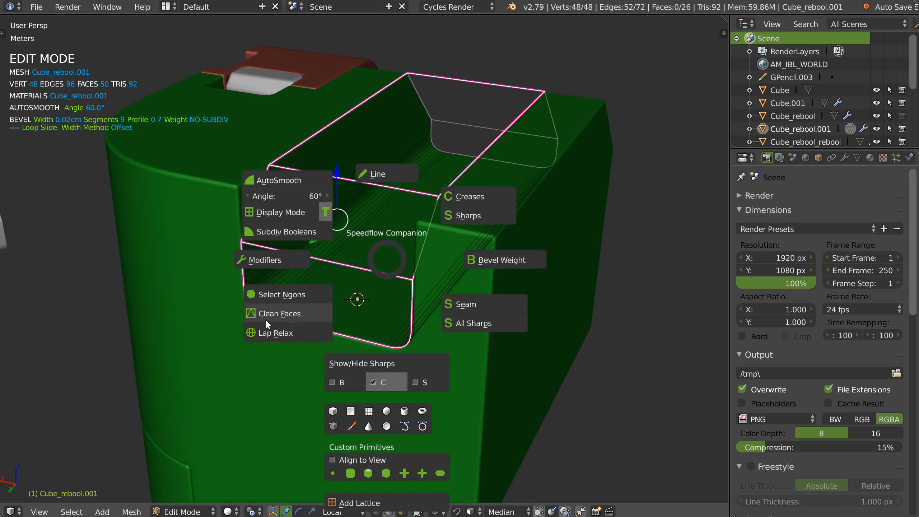
left_click(333, 382)
key("shift+space")
left_click(342, 384)
key("shift+space")
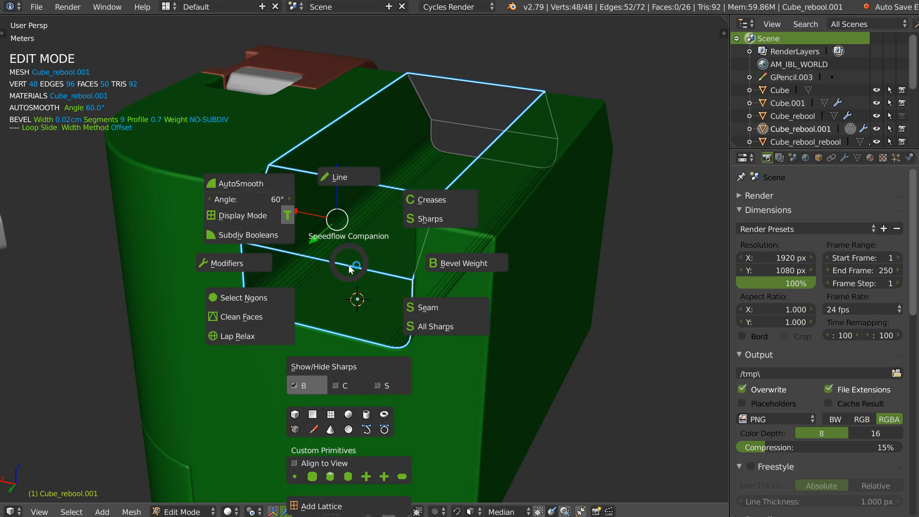
left_click(380, 385)
key("shift+space")
left_click(307, 385)
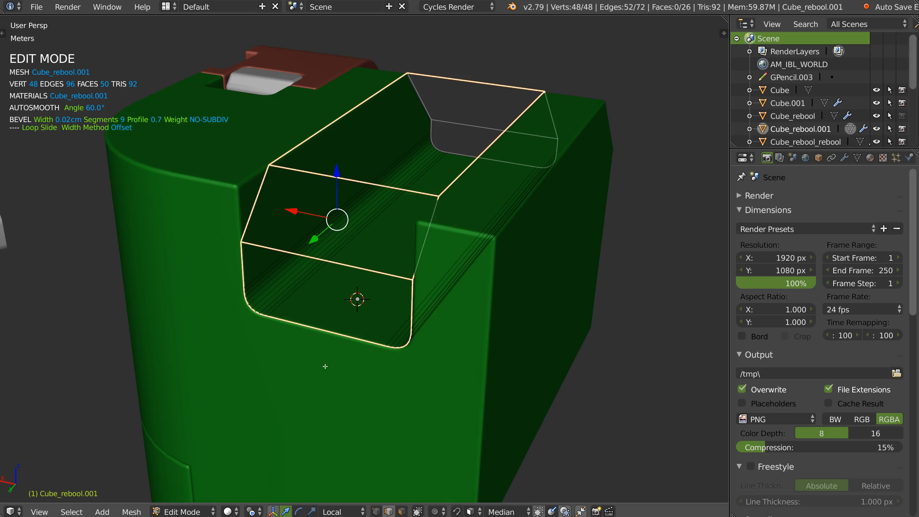
Hide the sharps display on the strip and show its creases again
key("shift+space")
left_click(380, 385)
key("shift+space")
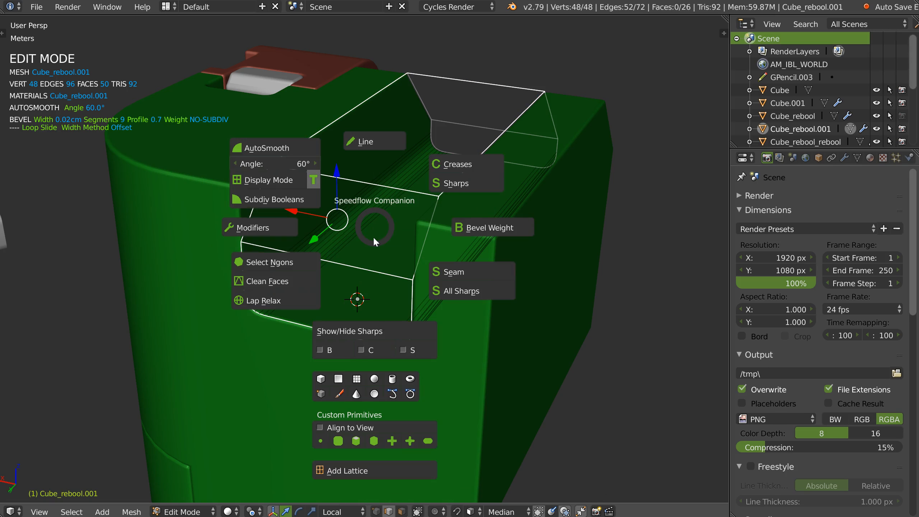
left_click(363, 350)
Run the Companion's Seam operation on the strip's edges
key("shift+space")
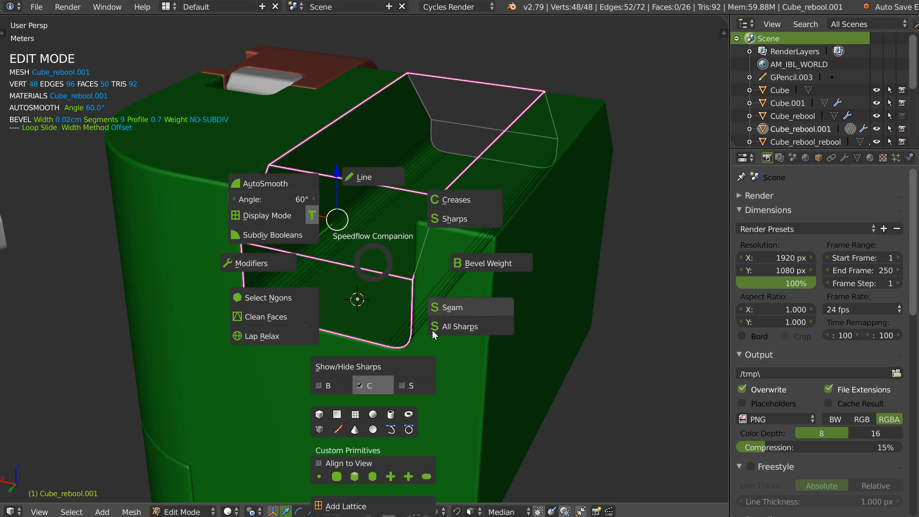
left_click(457, 307)
key("shift+space")
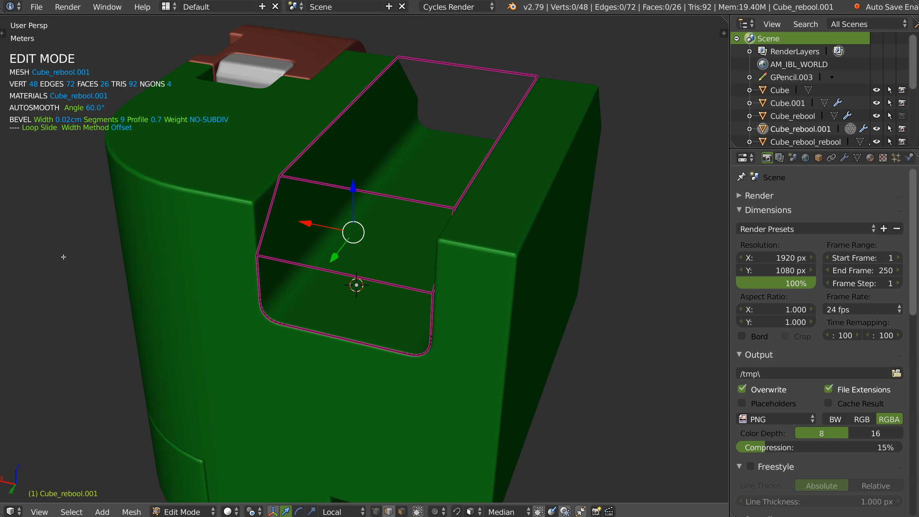
mouse_move(370, 229)
middle_mouse_down()
mouse_move(373, 221)
mouse_move(373, 238)
middle_mouse_up()
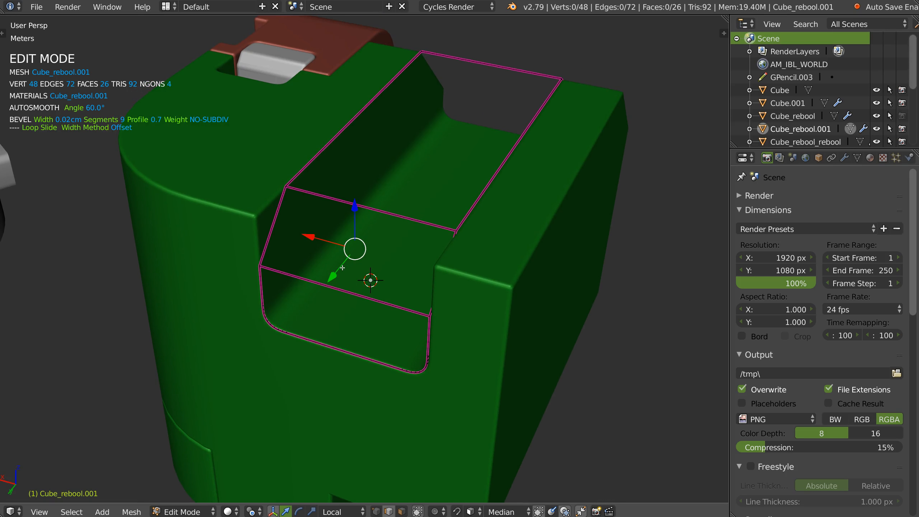
middle_click_drag(348, 259, 339, 253)
key("shift+space")
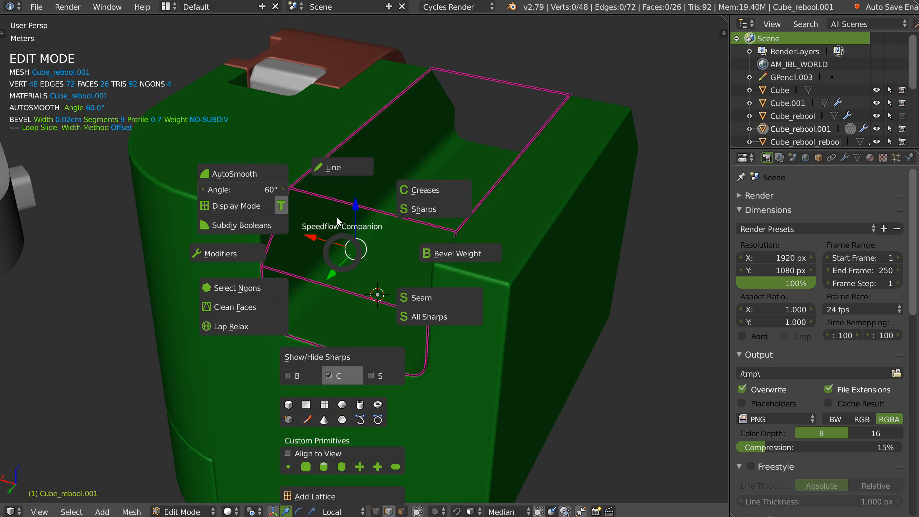
key("Escape")
Leave the strip's Edit Mode and draw a new five-point Bezier curve beneath the grey cylindrical part
middle_click_drag(436, 194, 342, 295, "ctrl")
key("Tab")
right_click(342, 295)
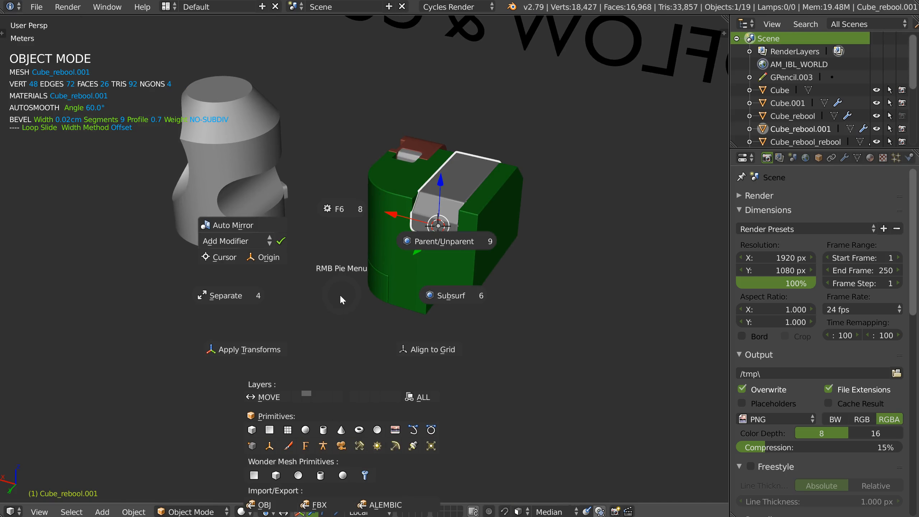
left_click(287, 446)
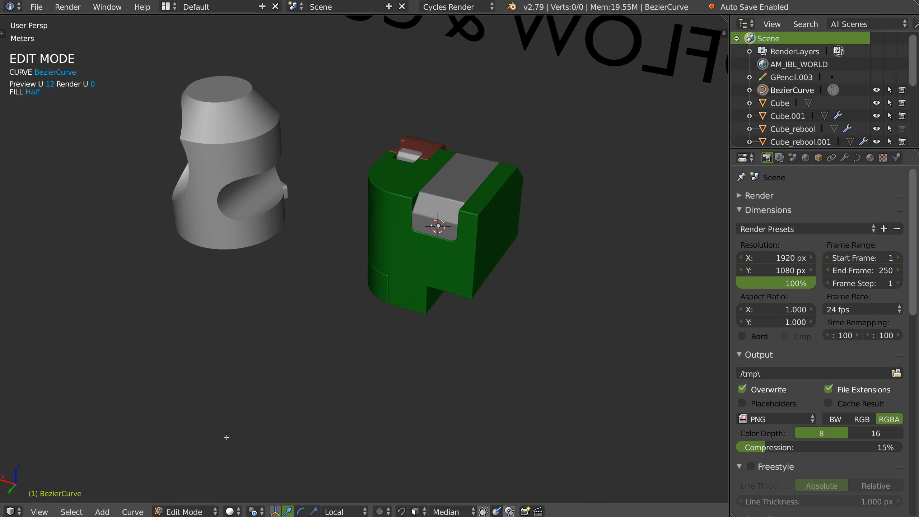
Convert the drawn curve to a Poly spline and back to Bezier with the Companion
right_click(302, 342)
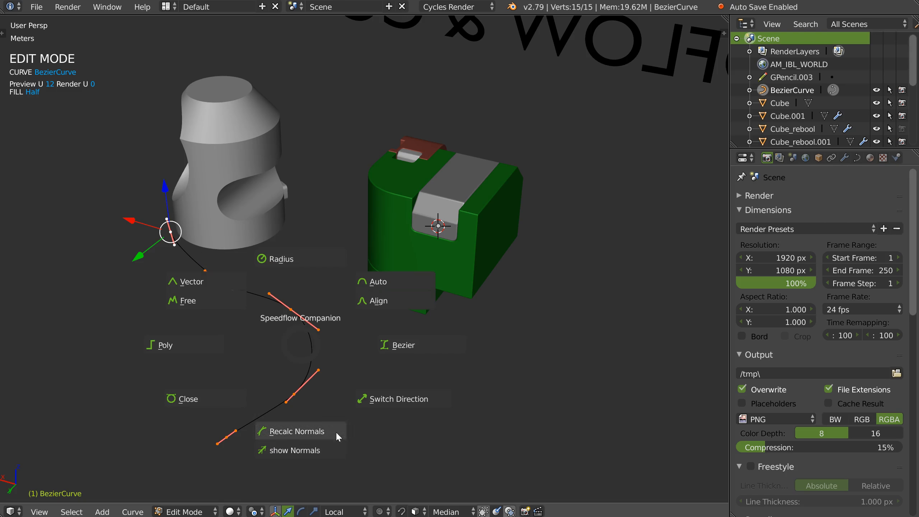
left_click(179, 349)
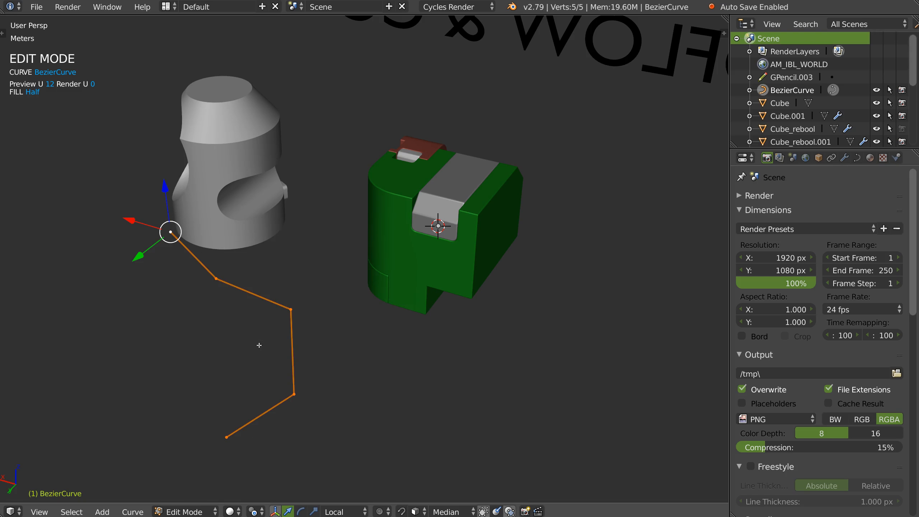
right_click(292, 345)
left_click(396, 350)
Set the curve's handles to Auto and convert the spline to Poly again
right_click(308, 360)
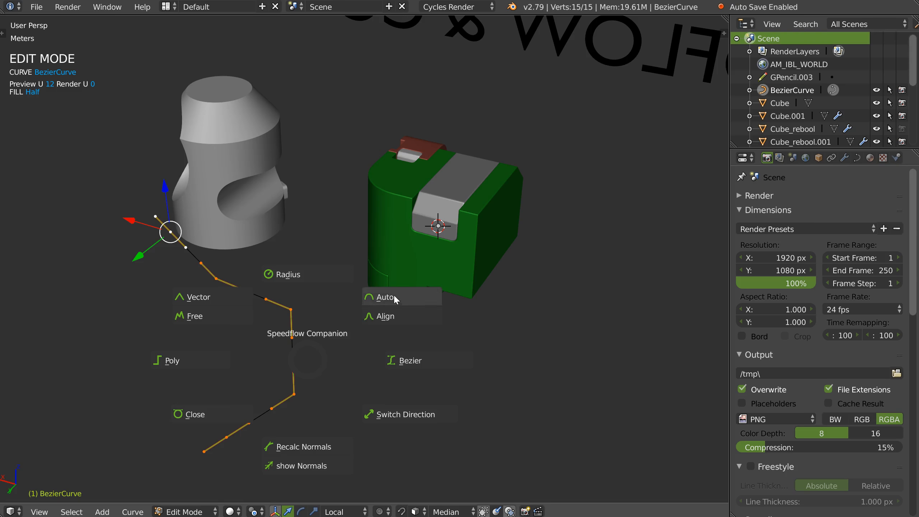
left_click(396, 299)
right_click(305, 333)
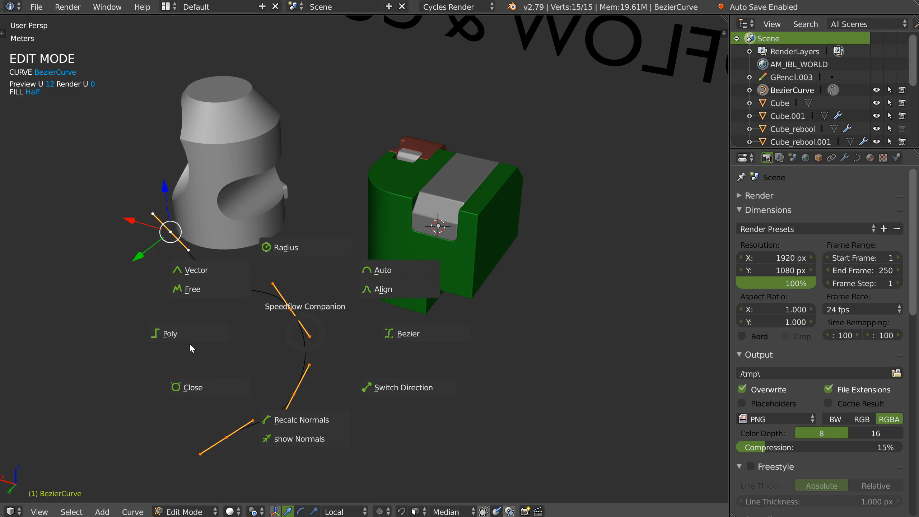
left_click(172, 336)
right_click(255, 336)
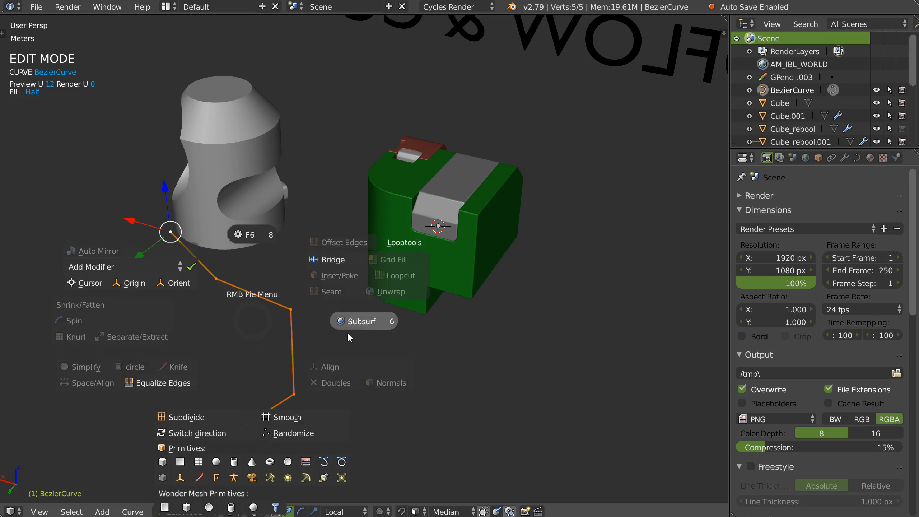
Add a Subsurf modifier to the curve with the Companion and reshape it by moving its second and third points
left_click(362, 321)
right_click_drag(291, 310, 311, 322)
right_click_drag(217, 286, 177, 305)
Tubify the curve with Speedflow at a depth of 0.3
right_click(265, 355)
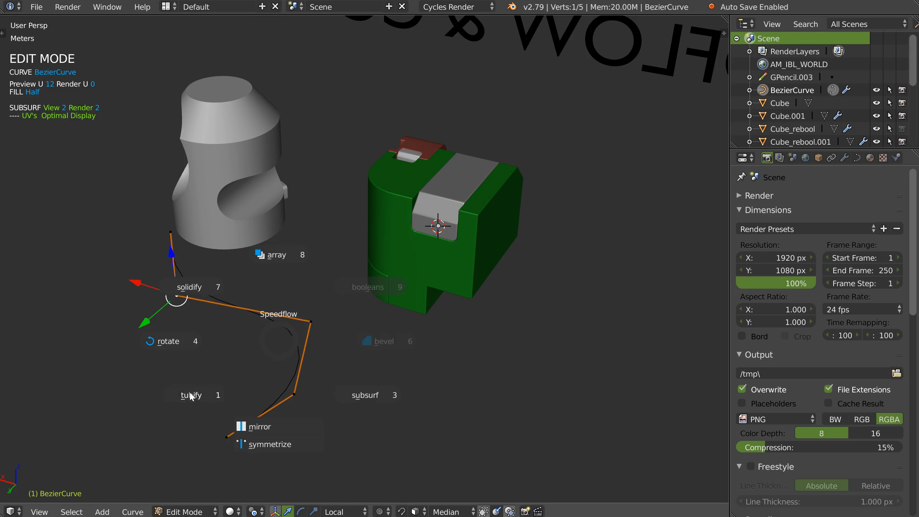
left_click(225, 381)
left_click(227, 381)
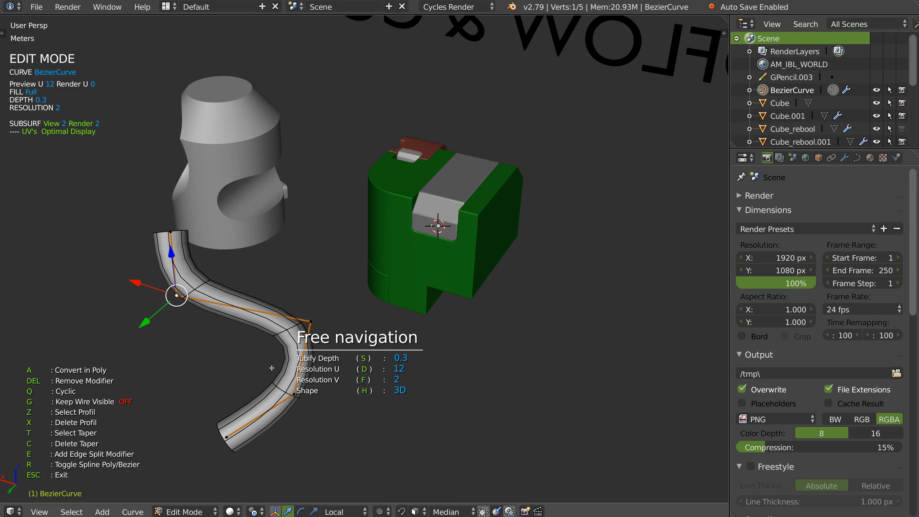
key("Escape")
Reshape the tube by moving its third, fourth and last curve points
right_click_drag(316, 331, 311, 275)
right_click_drag(298, 390, 346, 397)
right_click_drag(220, 429, 184, 428)
Leave the tube's Edit Mode and delete the tube object
key("Tab")
left_click(291, 312)
key("x")
left_click(309, 310)
Select the grey strip and review the Companion's Text Options, toggling Show Object information and Modifiers off and on and checking the Edit Text settings
middle_click_drag(401, 277, 403, 246)
right_click(385, 282)
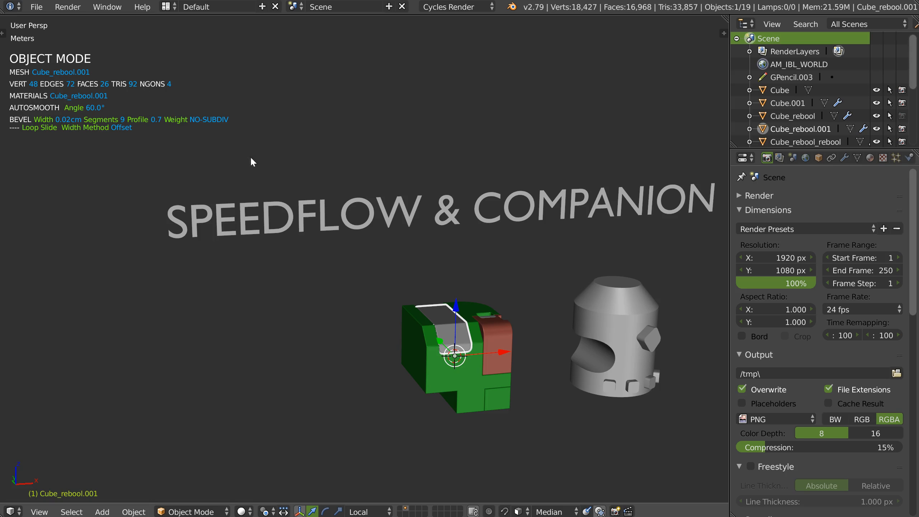
middle_click_drag(458, 279, 317, 106)
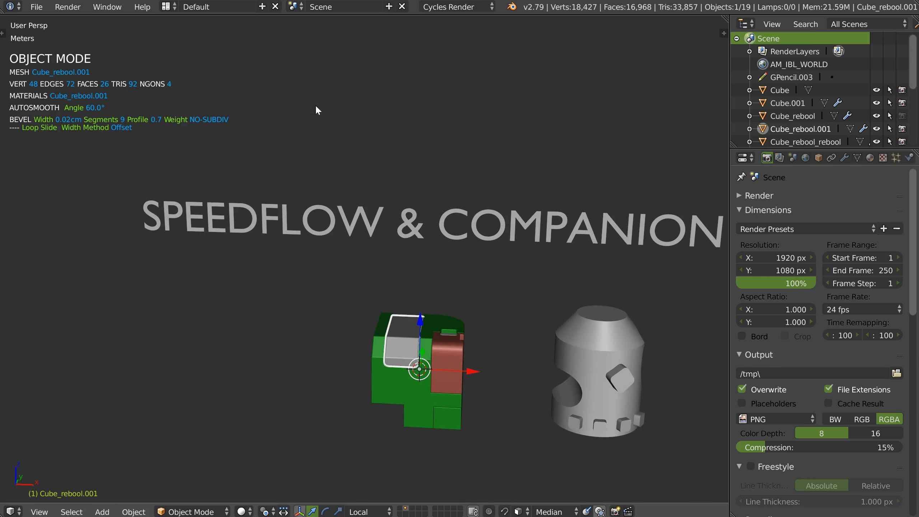
key("shift+space")
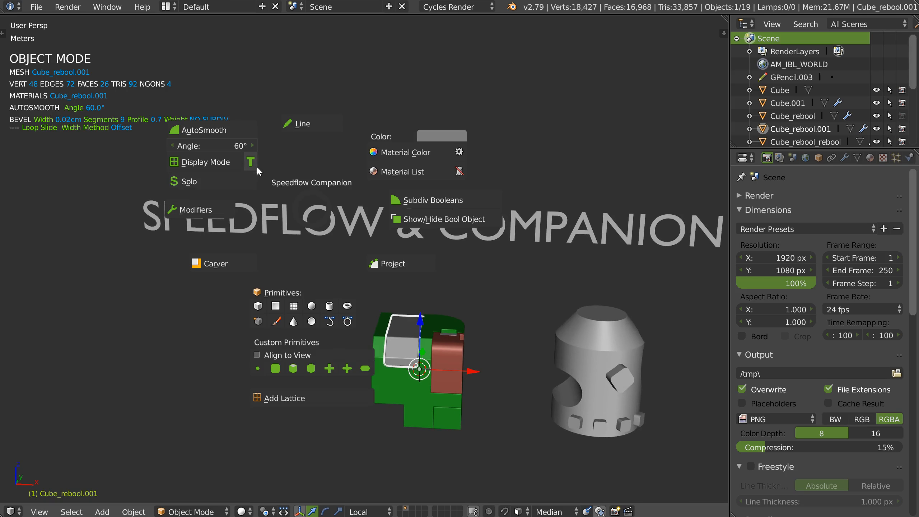
left_click(251, 162)
left_click_drag(259, 155, 364, 126)
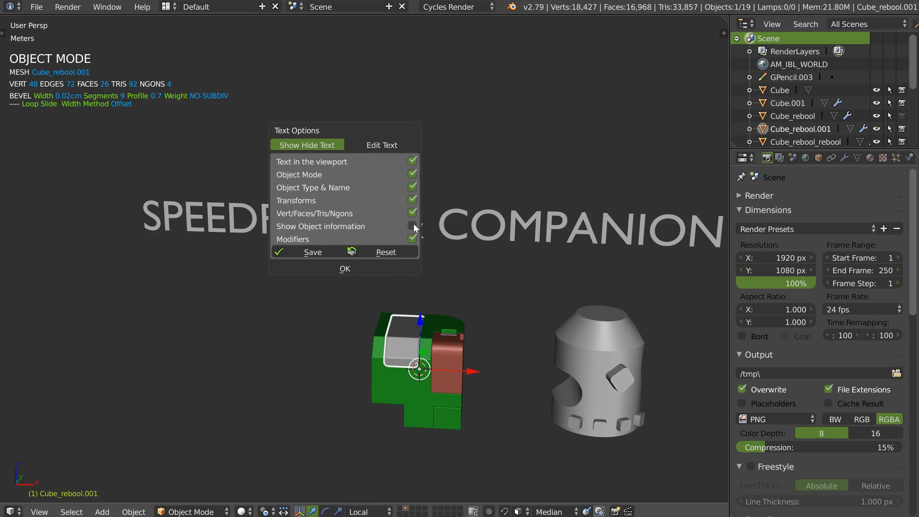
left_click(412, 238)
left_click(413, 238)
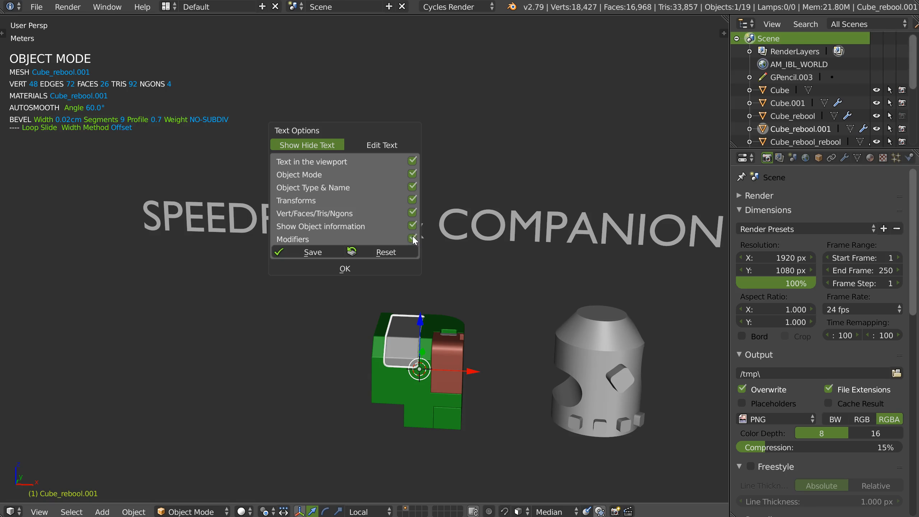
left_click(360, 146)
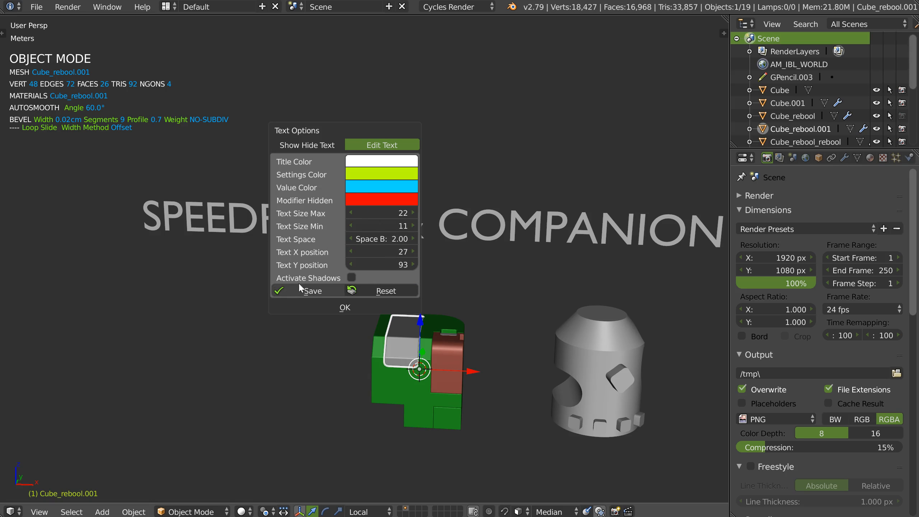
left_click(321, 310)
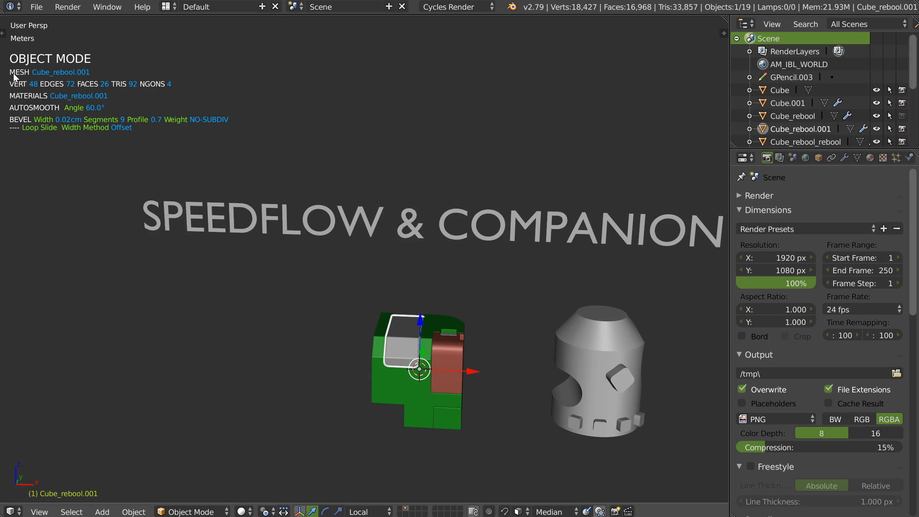
Add a text object beside the green body at about X -4.74 cm, Y -0.38 cm, Z 0.72 cm
right_click(317, 317)
left_click(281, 450)
left_click(237, 287)
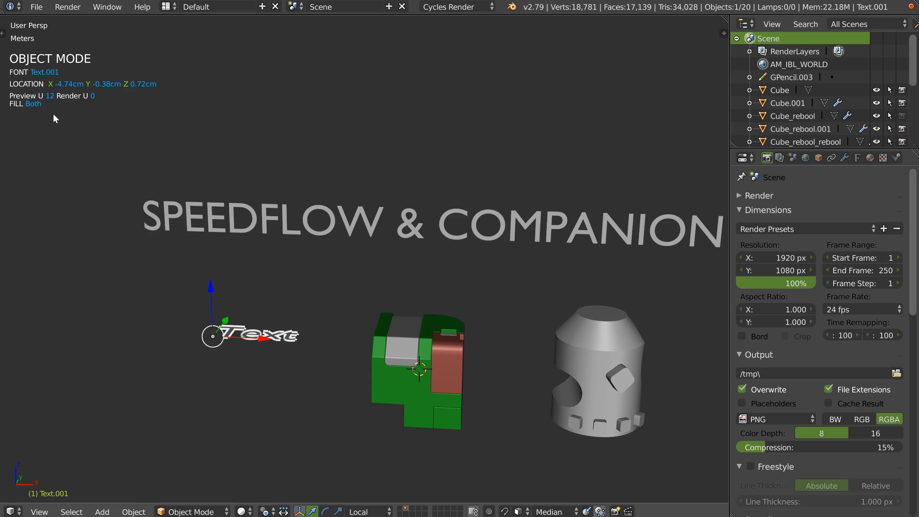
Remove the grey strip's material and give the strip a new one with the Companion's Material Color
left_click(405, 345)
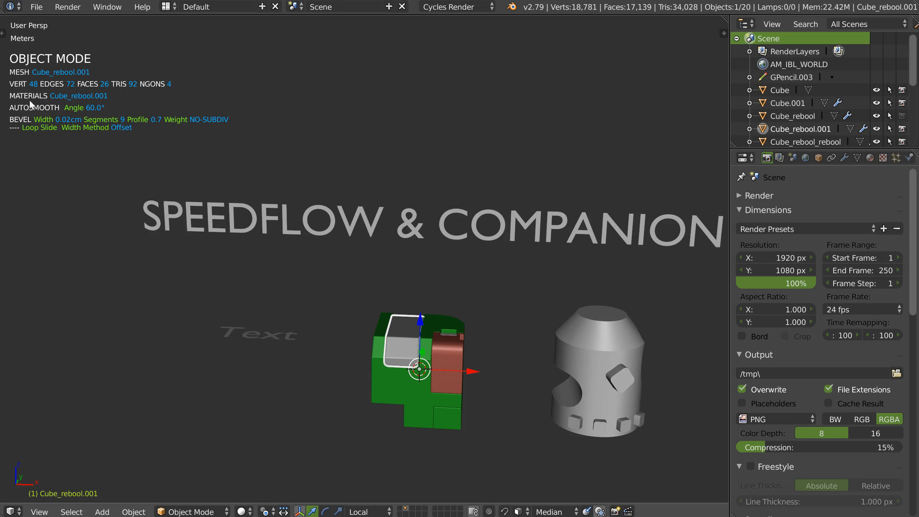
key("space")
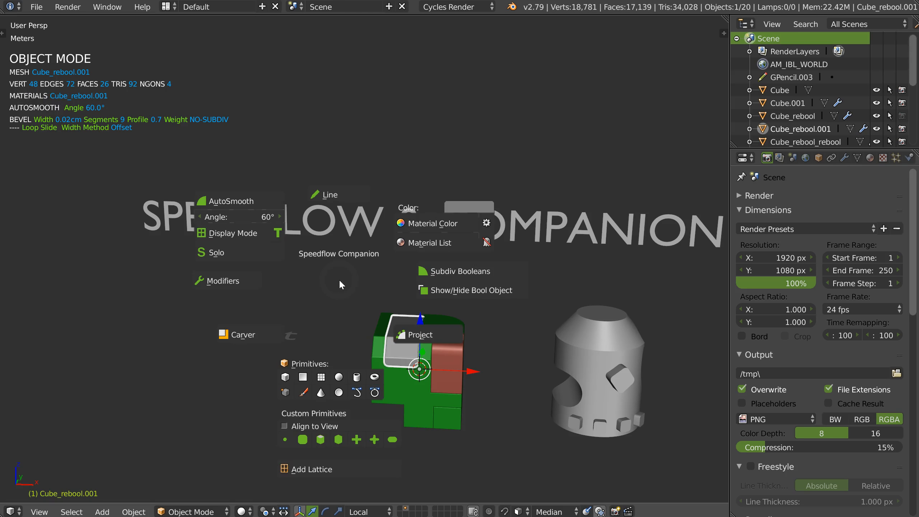
left_click(431, 222)
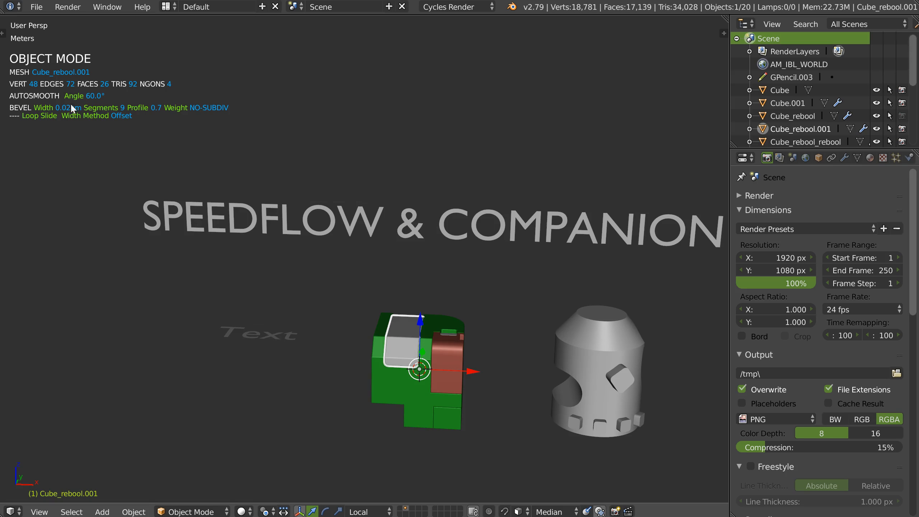
key("space")
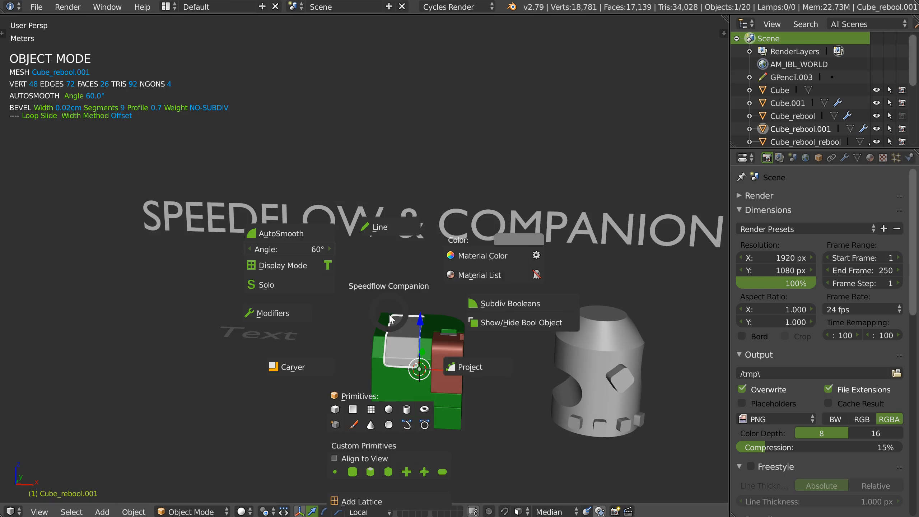
left_click(473, 256)
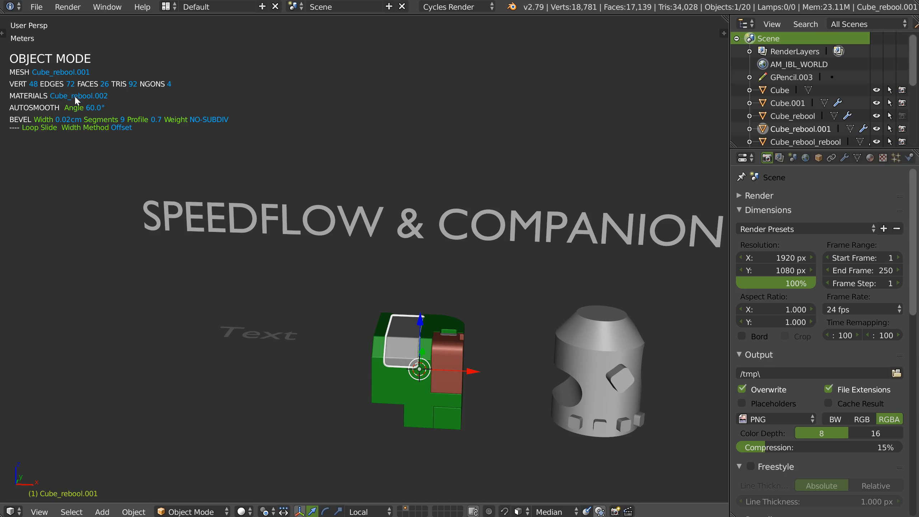
Add two vertex groups to the strip's mesh data and make the first group active
left_click(858, 158)
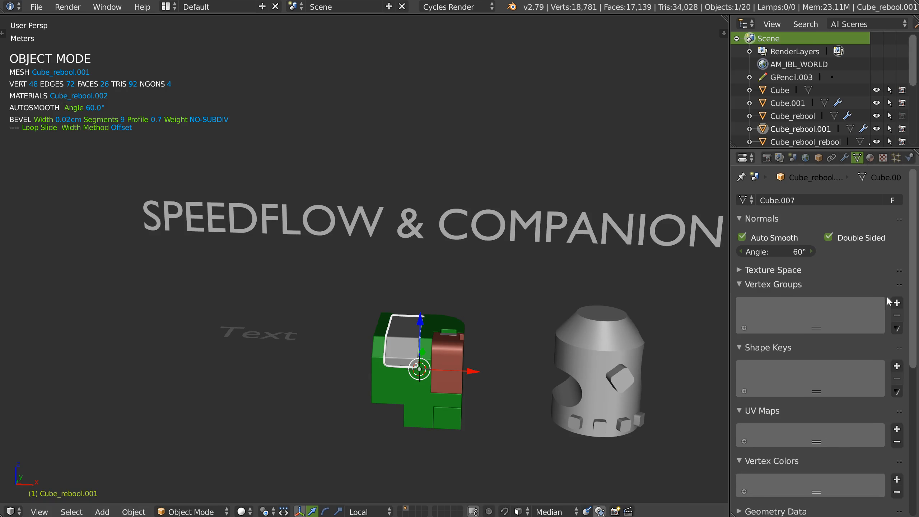
left_click(898, 304)
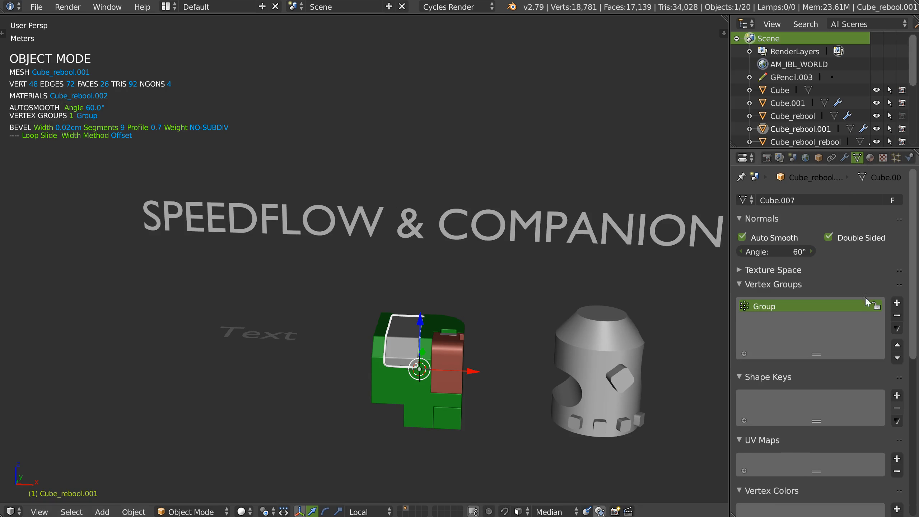
left_click(894, 305)
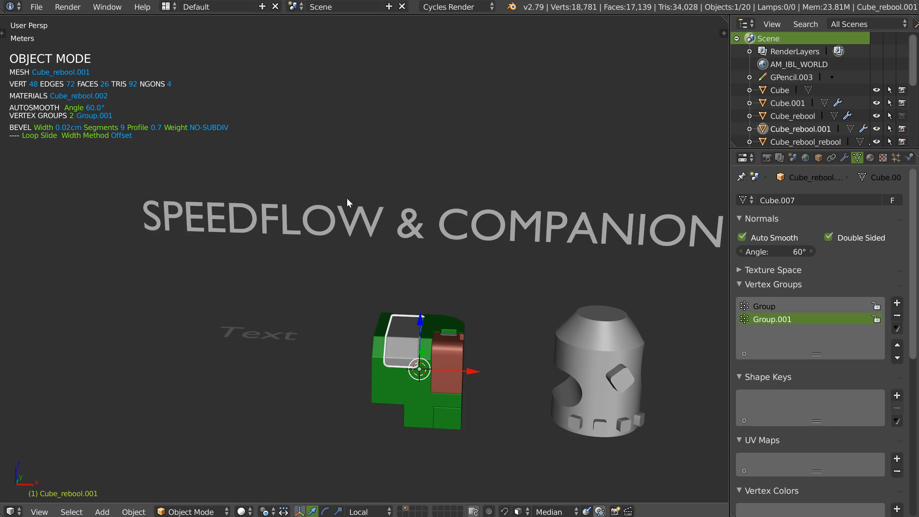
left_click(762, 306)
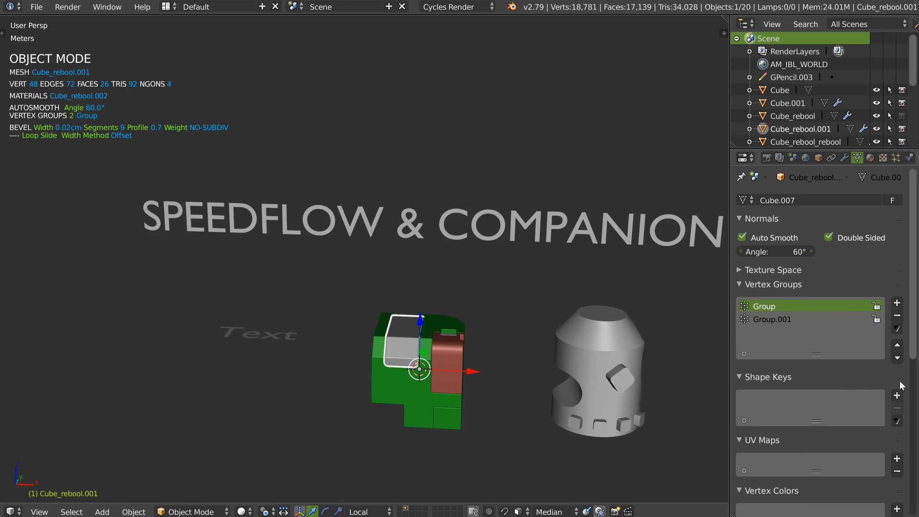
Add a Basis shape key and a UV map to the strip, and collapse the WMesh data section
left_click(898, 395)
scroll(898, 391, "down", 5)
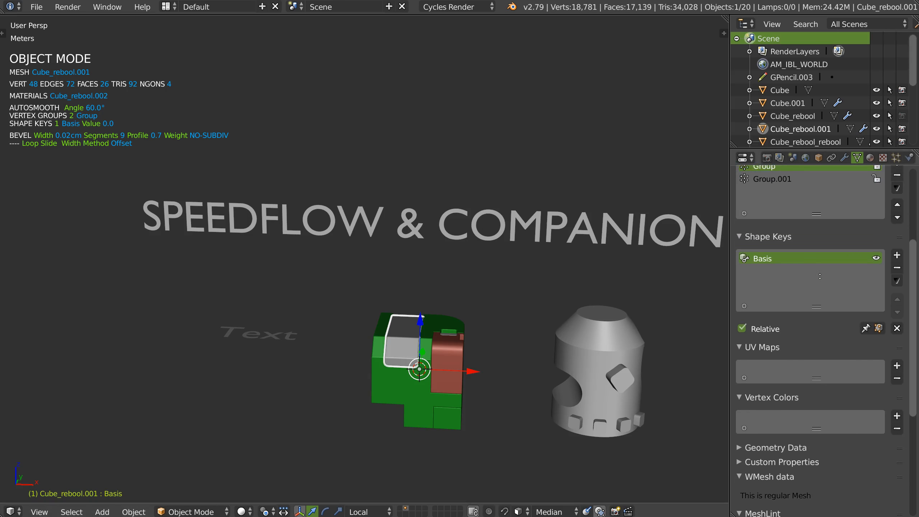
left_click(898, 363)
scroll(898, 366, "down", 4)
left_click(788, 330)
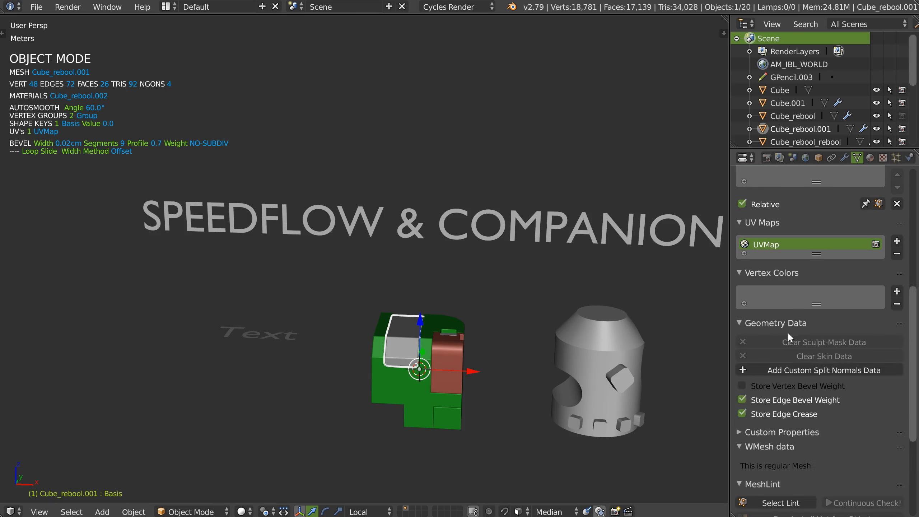
left_click(791, 326)
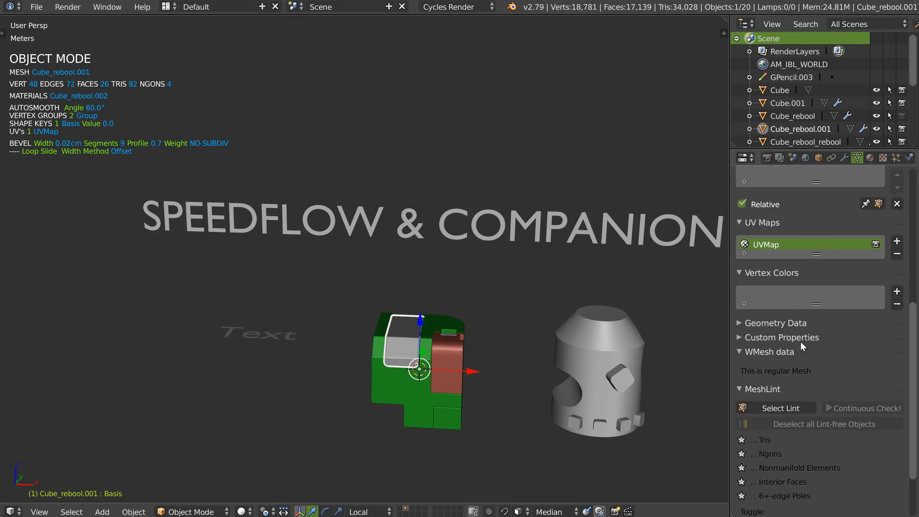
left_click(768, 352)
scroll(794, 344, "up", 3)
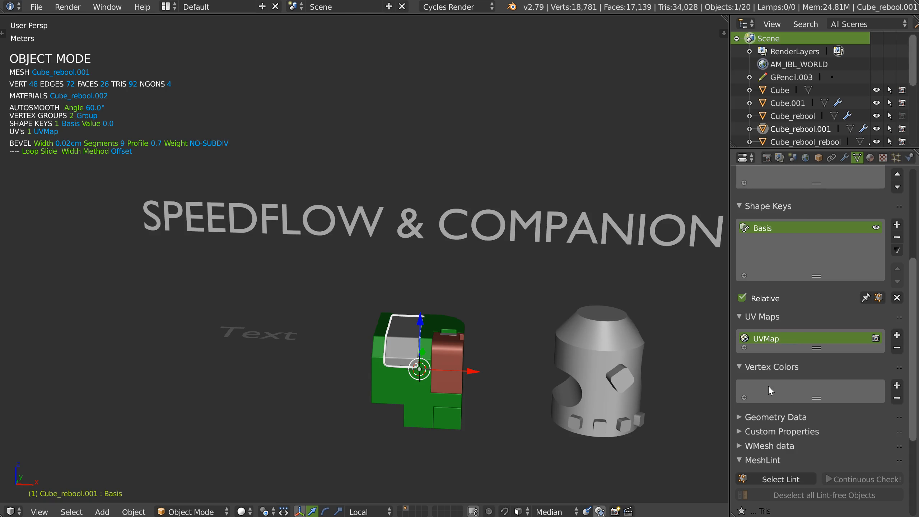
Add a vertex color layer to the strip, then clear its vertex color, UV map, shape key and vertex group data
left_click(898, 385)
left_click(897, 398)
left_click(898, 348)
left_click(897, 238)
scroll(896, 250, "up", 4)
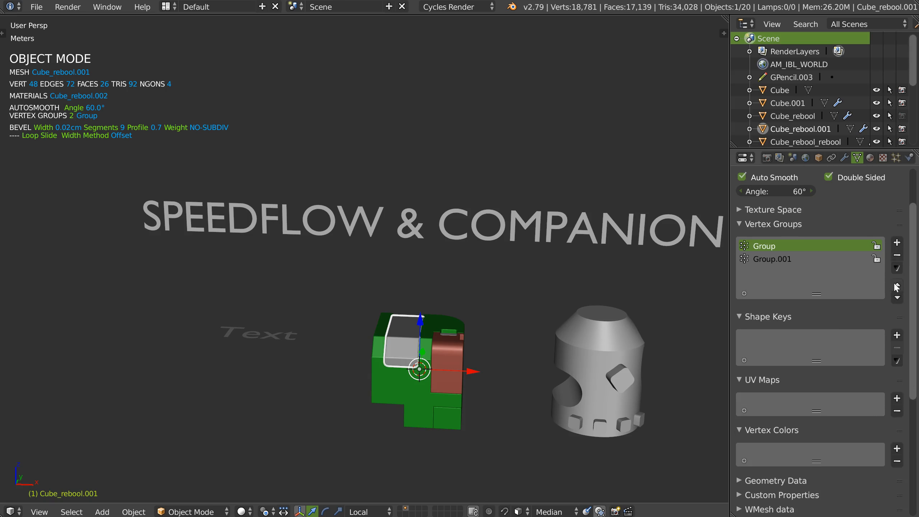
left_click(898, 259)
left_click(898, 259)
Turn off Auto Smooth in the strip's normals settings
scroll(894, 261, "up", 3)
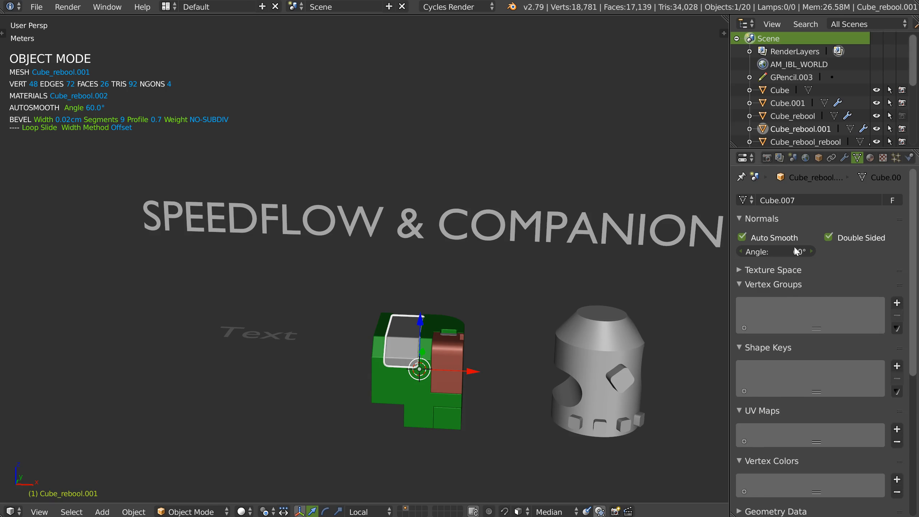
left_click(743, 238)
left_click(742, 239)
left_click(743, 238)
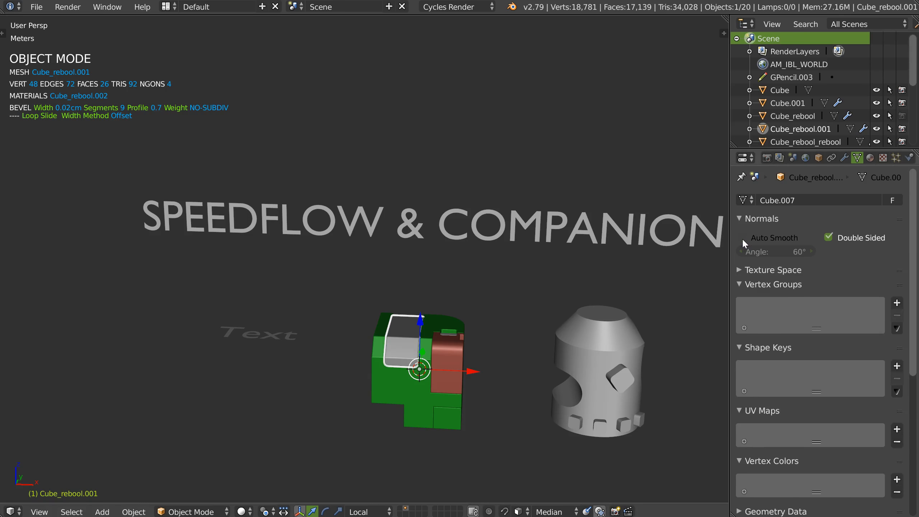
Select the grey cylindrical part and examine its object and modifier information in the viewport text
middle_click_drag(475, 363, 463, 332, "shift")
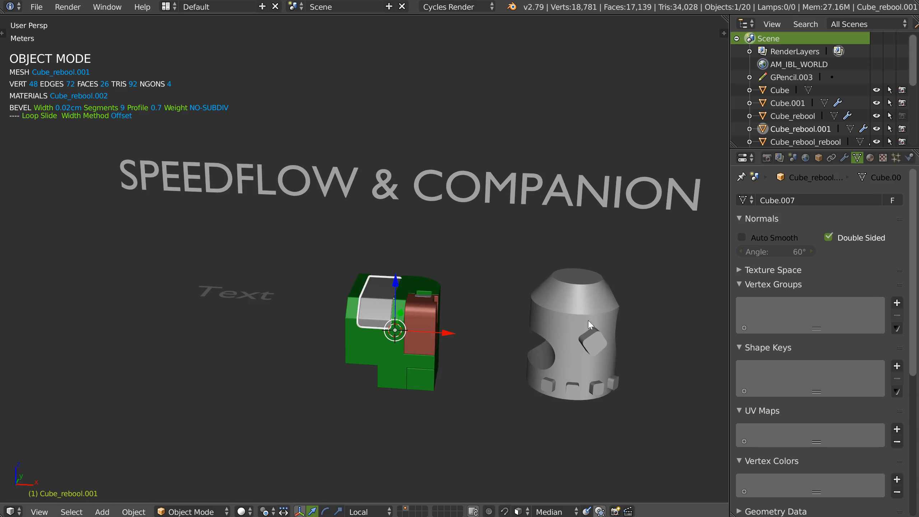
right_click(563, 271)
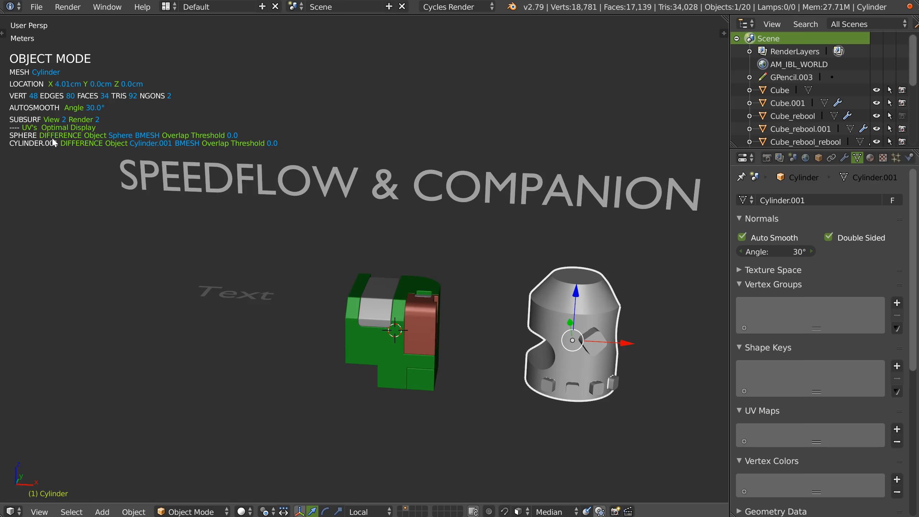
scroll(76, 128, "up", 2)
scroll(42, 159, "down", 3)
middle_click_drag(144, 168, 105, 177, "shift")
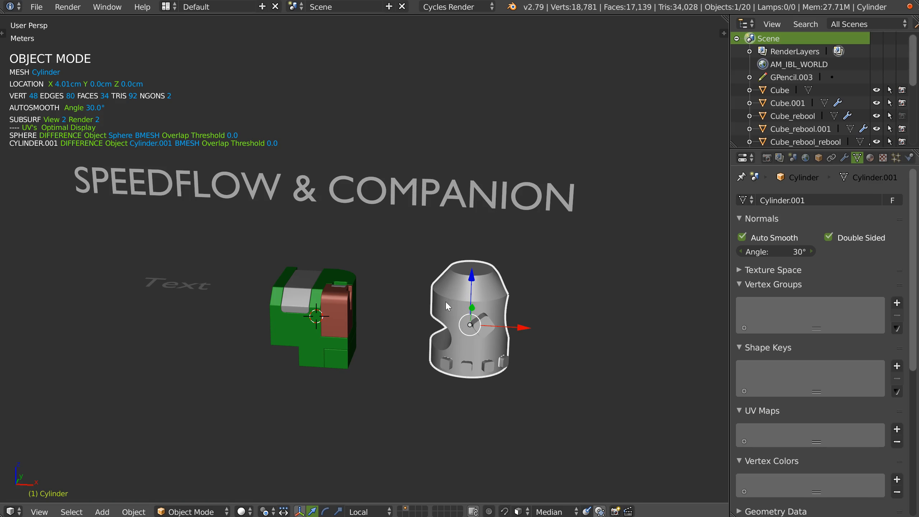
scroll(309, 302, "up", 1)
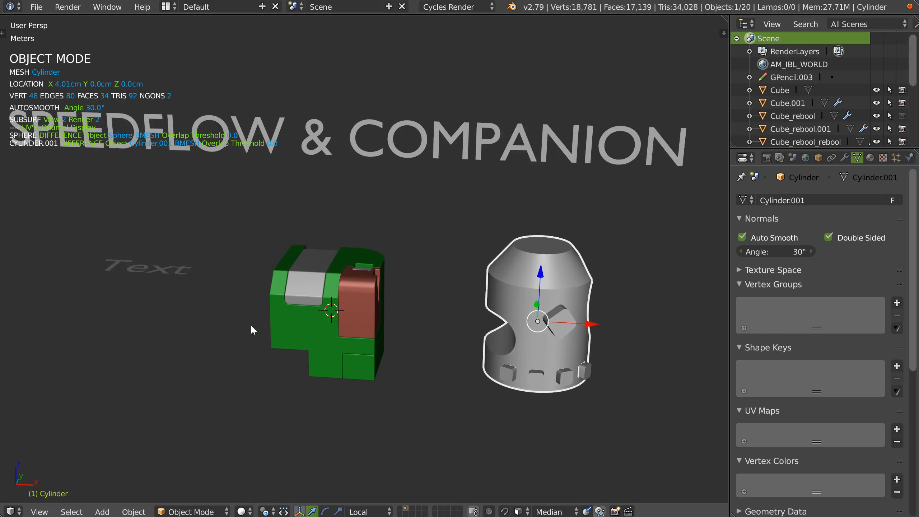
Add a cube primitive and move it along the X axis to about -3.94 cm, clear of the green body
middle_click_drag(251, 325, 422, 295, "shift")
right_click(386, 297)
left_click(300, 435)
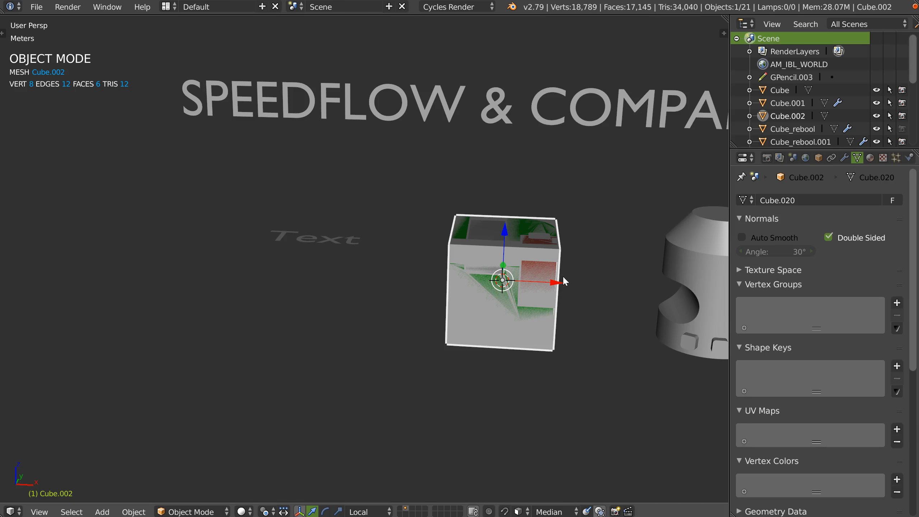
left_click_drag(563, 278, 361, 284)
Add a Speedflow Bevel modifier to the new cube in SUBDIV mode with a width of about 0.34 cm
key("space")
left_click(449, 293)
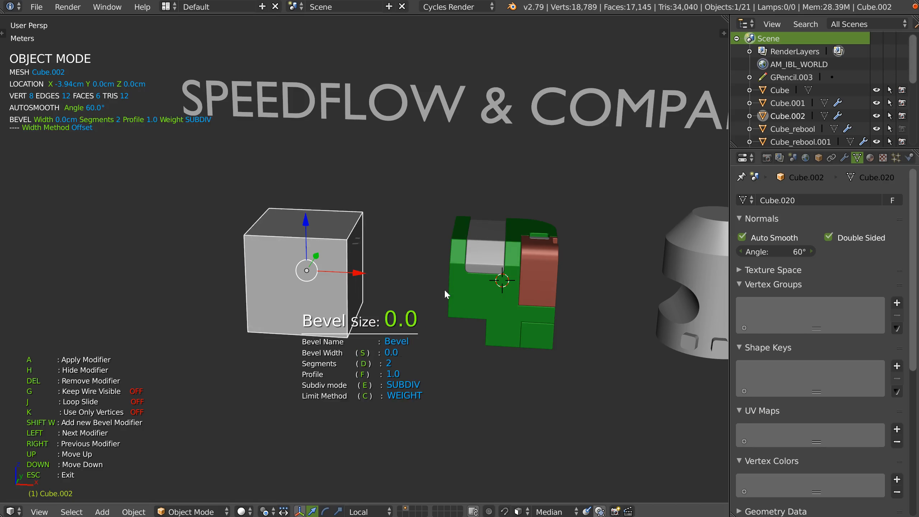
left_click(476, 293)
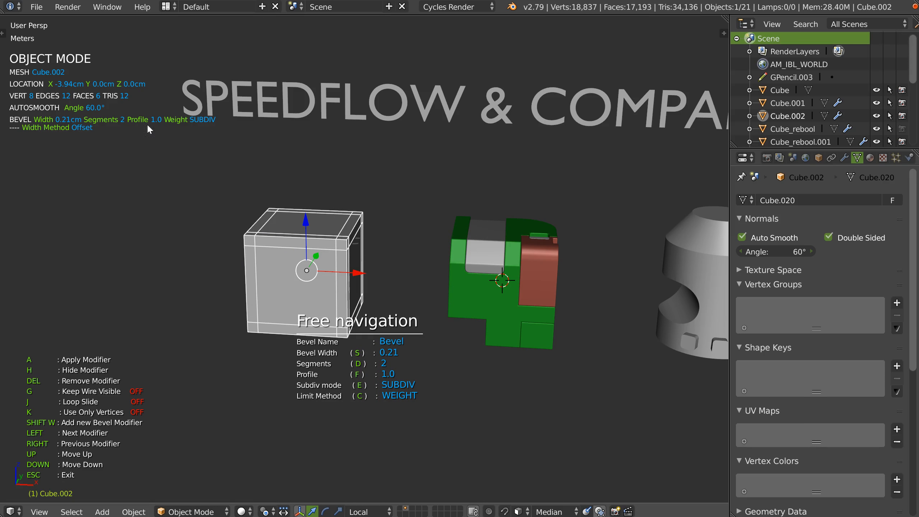
key("s")
left_click(347, 338)
key("s")
left_click(395, 295)
key("s")
left_click(384, 281)
key("Escape")
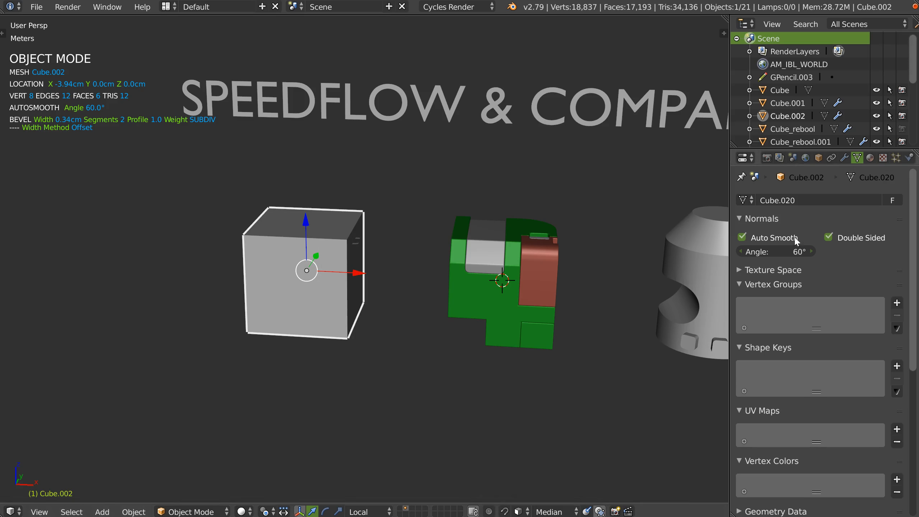
Show the cube's modifier properties with the Bevel modifier's settings expanded
left_click(845, 158)
left_click(743, 218)
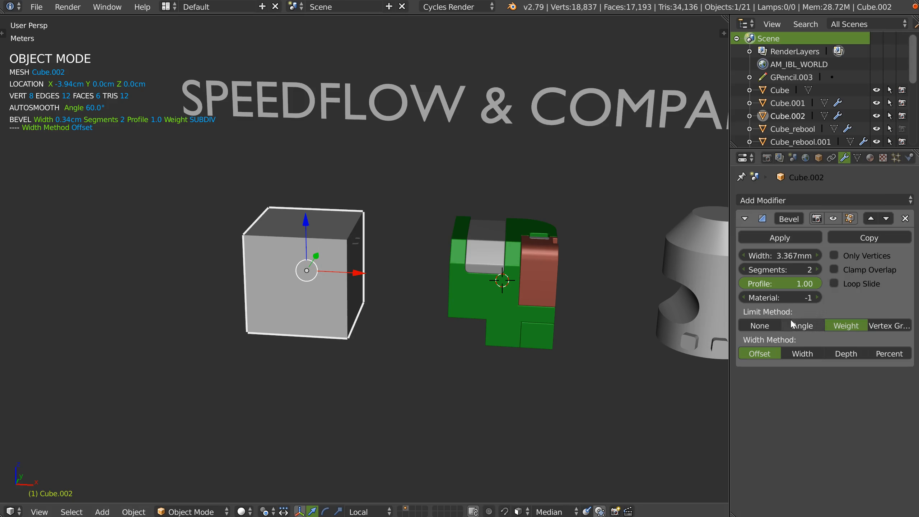
Enable the cube Bevel's Loop Slide, toggle Clamp Overlap and Only Vertices on and off, and briefly hide the Bevel in the viewport
left_click(836, 285)
left_click(836, 284)
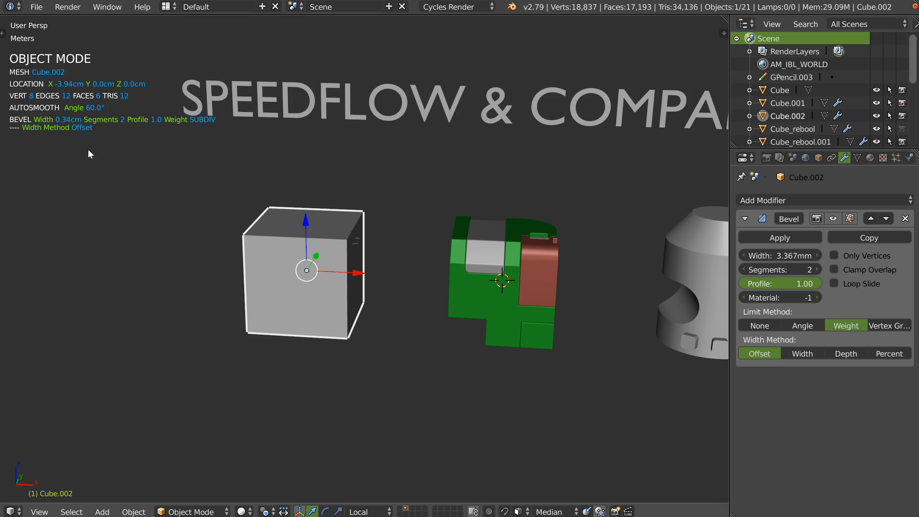
left_click(835, 283)
left_click(834, 269)
left_click(835, 255)
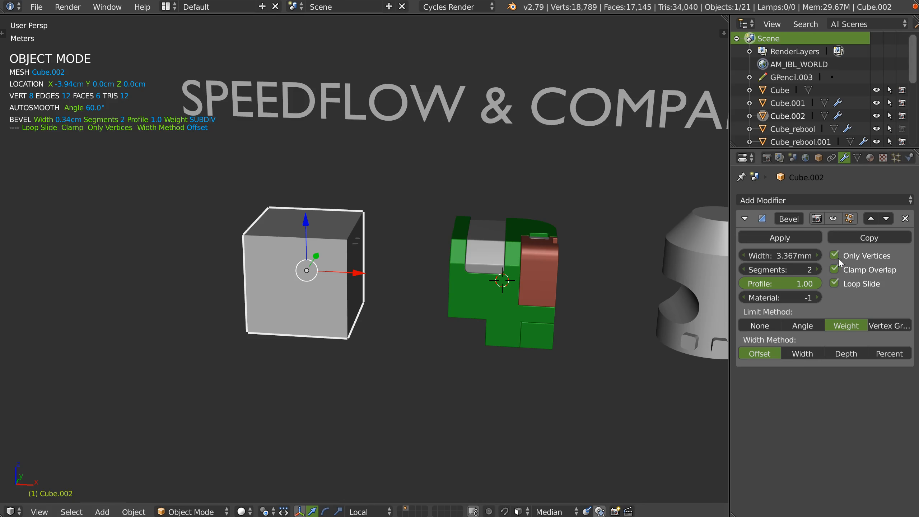
left_click(835, 256)
left_click(835, 270)
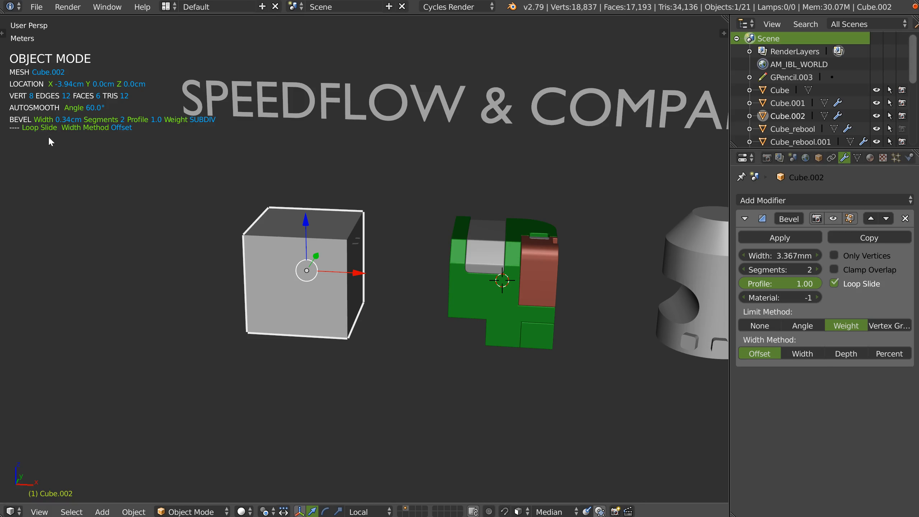
left_click(833, 218)
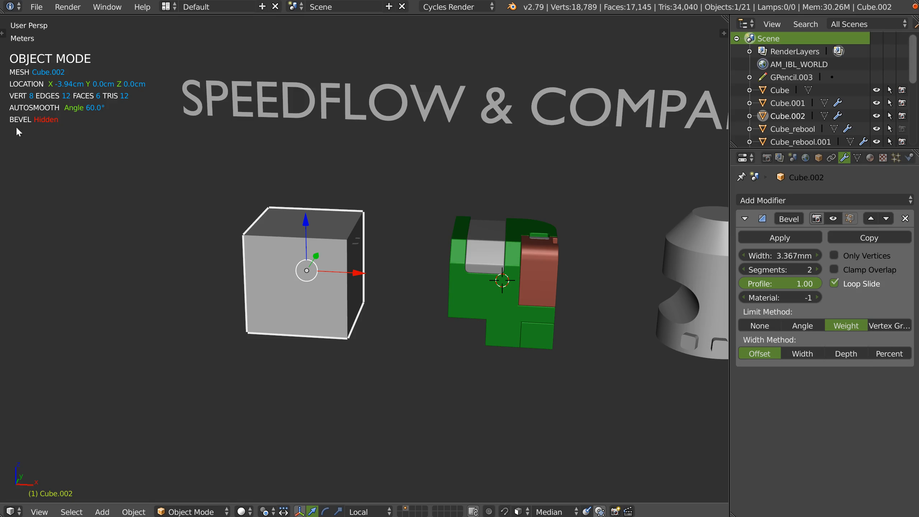
left_click(833, 218)
Add a Speedflow Array modifier to the cube along X with a count of 3 and a relative offset of 1.66
key("alt+q")
left_click(333, 178)
left_click(327, 192)
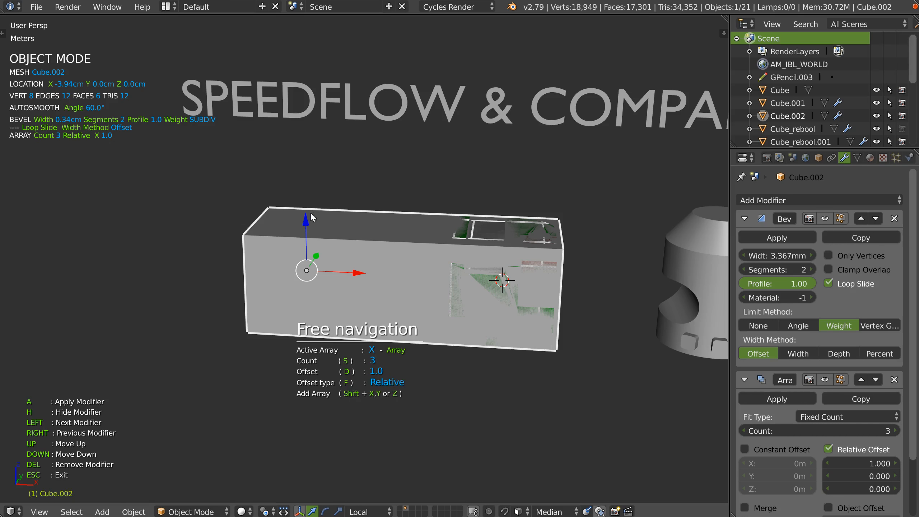
key("d")
left_click(332, 215)
scroll(362, 261, "down", 2)
middle_click_drag(372, 282, 319, 262)
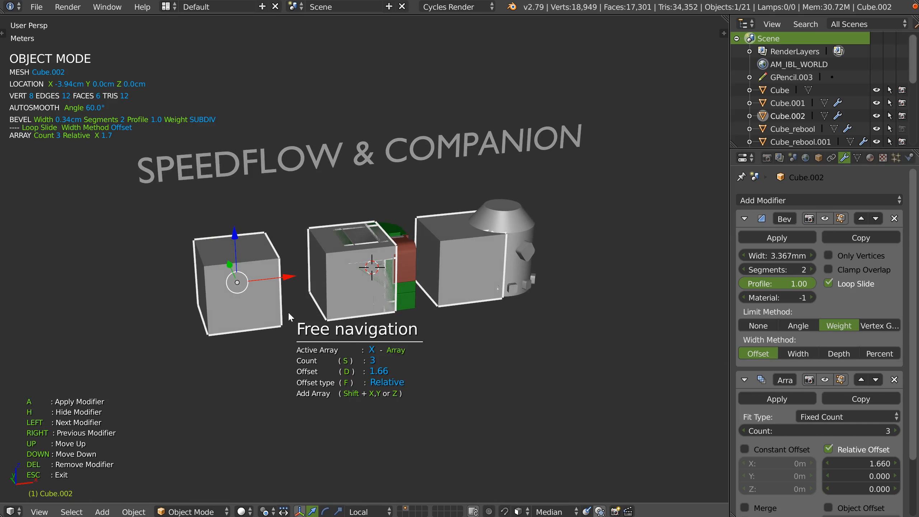
Move the cube's Array modifier up and down in the modifier stack several times, finishing with it below the Bevel, and exit Speedflow
key("Up")
key("Down")
key("Up")
key("Down")
key("Up")
key("Down")
key("Escape")
middle_click_drag(268, 225, 384, 224, "shift")
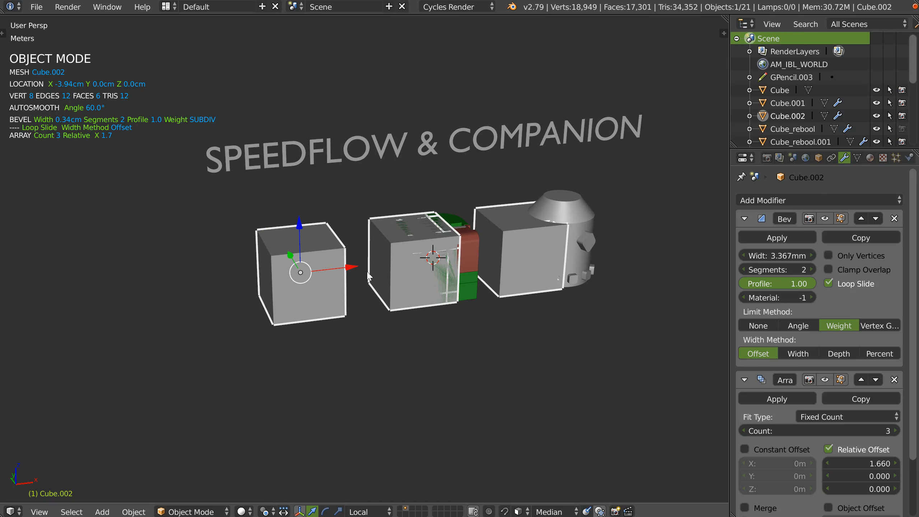
Delete the arrayed cube and select the green body
key("Delete")
right_click(442, 283)
middle_click_drag(441, 284, 389, 277, "shift")
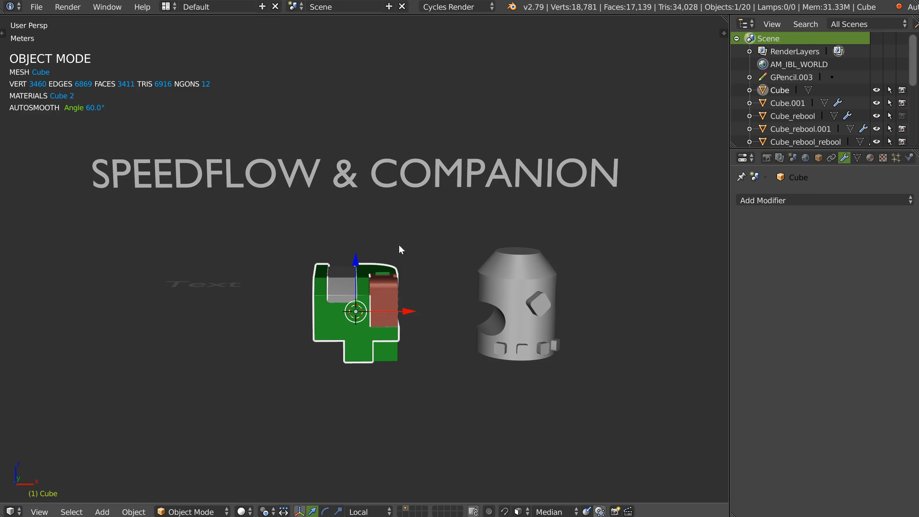
middle_click_drag(340, 274, 347, 211)
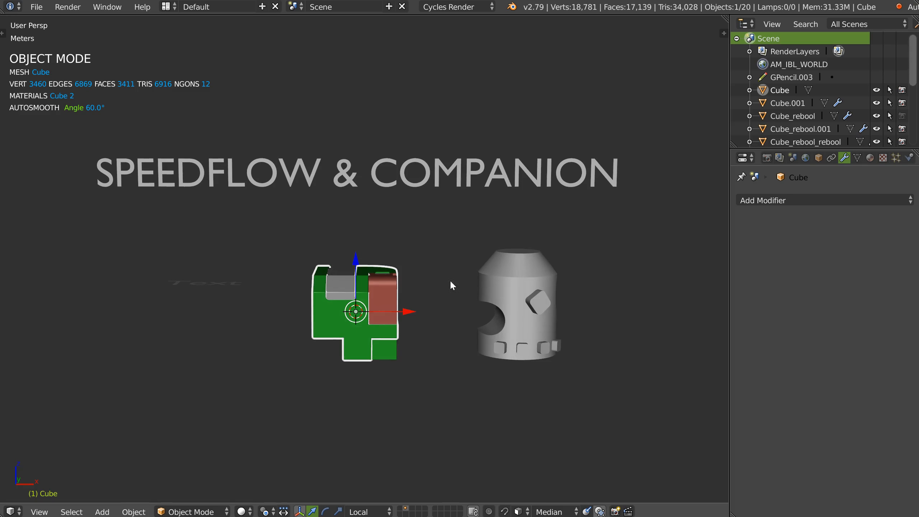
middle_click_drag(334, 320, 324, 315)
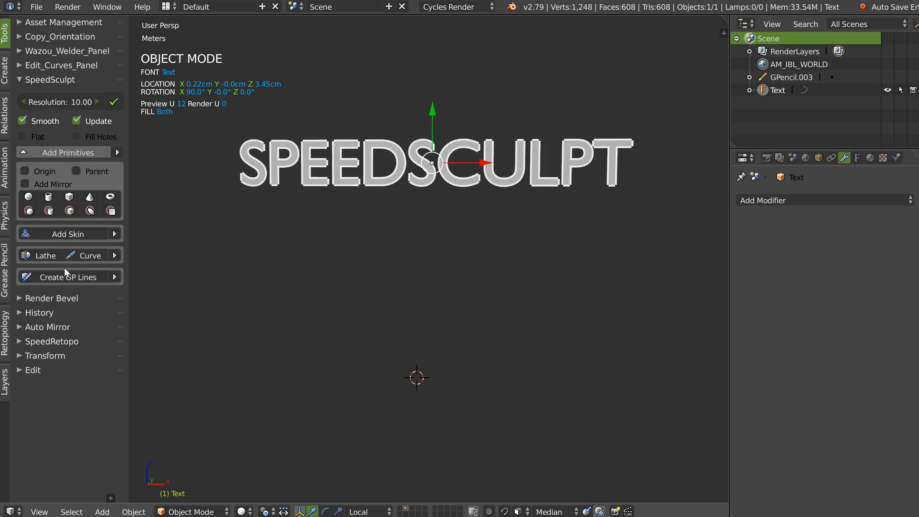
Open SpeedSculpt's help for adding primitives and call up its "Add And combine primitives" example
left_click(117, 152)
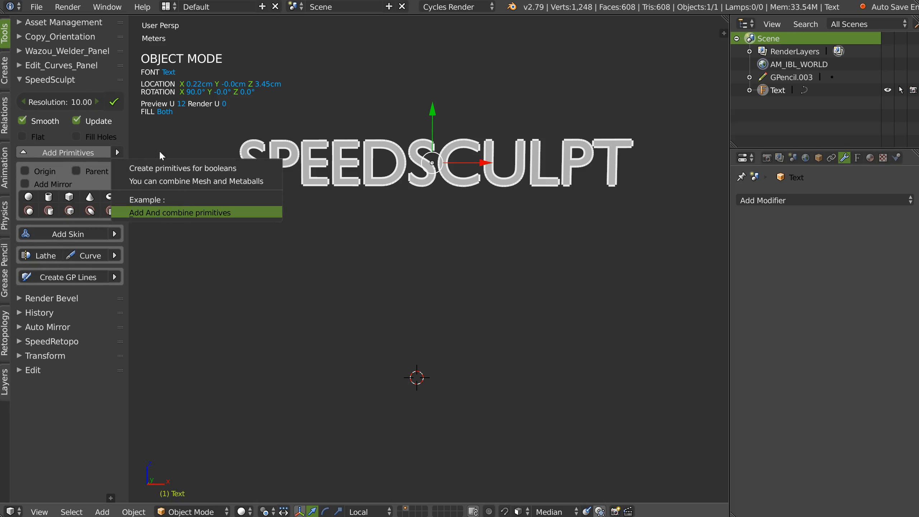
left_click(159, 211)
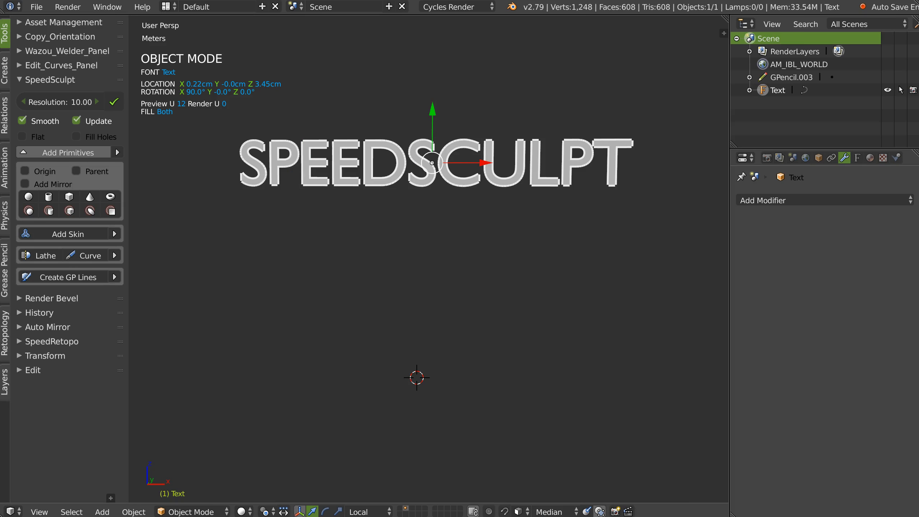
middle_click_drag(424, 180, 414, 234)
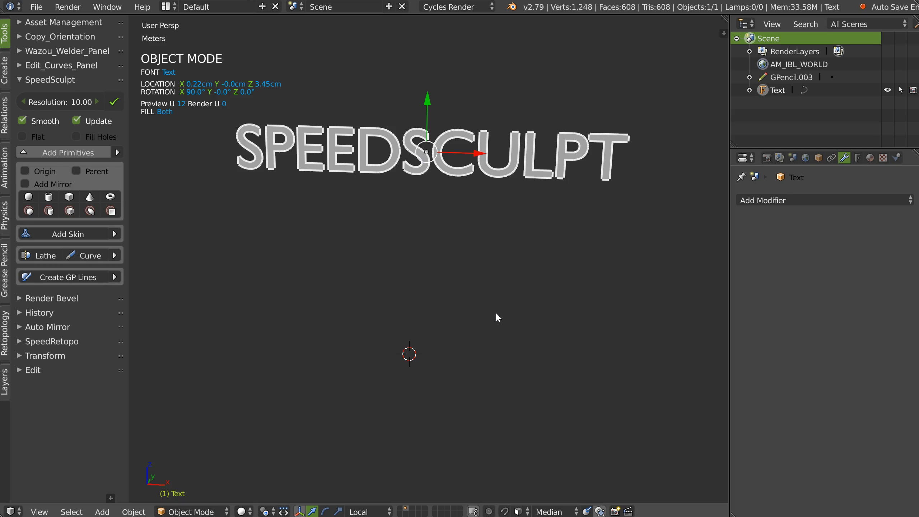
Add a SpeedSculpt sphere primitive with the Origin option enabled and show its wireframe in Sculpt Mode
left_click(25, 170)
left_click(30, 197)
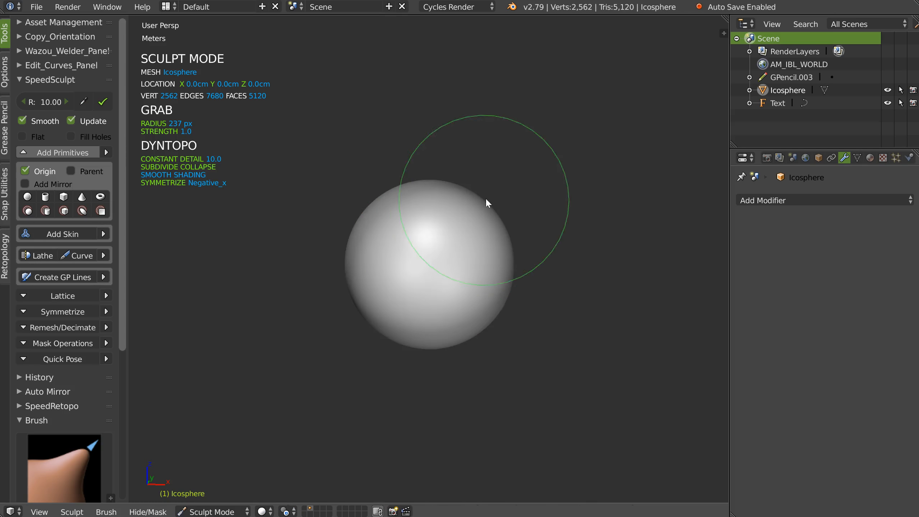
key("z")
middle_click_drag(446, 249, 454, 179, "ctrl")
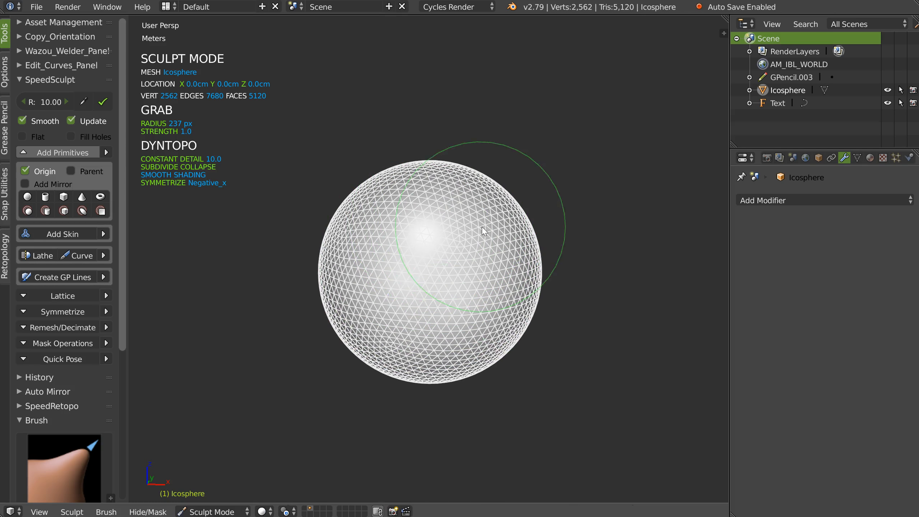
Undo a one-sided Grab stroke, enable X mirroring, and pull two symmetrical bumps up from the sphere with the Grab brush
mouse_move(463, 247)
left_mouse_down()
mouse_move(492, 199)
mouse_move(484, 237)
mouse_move(531, 188)
left_mouse_up()
key("ctrl+z")
right_click(494, 239)
left_click(350, 301)
mouse_move(531, 187)
middle_mouse_down()
mouse_move(485, 228)
mouse_move(514, 224)
mouse_move(507, 204)
middle_mouse_up()
left_click_drag(500, 198, 488, 191)
mouse_move(488, 196)
middle_mouse_down()
mouse_move(465, 177)
mouse_move(514, 206)
middle_mouse_up()
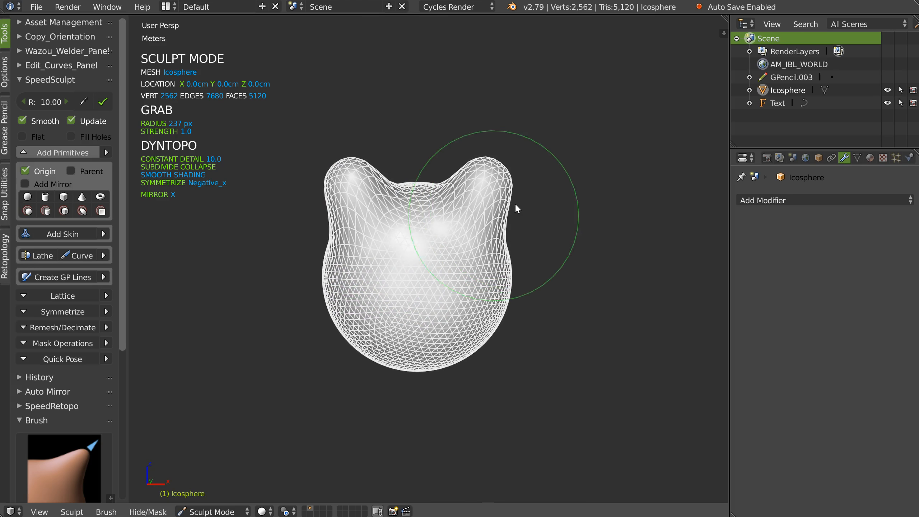
Pull two long mirrored ears up from the top of the sphere with the Snake Hook brush
right_click(486, 211)
right_click(487, 211)
mouse_move(496, 166)
left_mouse_down()
mouse_move(523, 127)
mouse_move(504, 159)
mouse_move(486, 66)
left_mouse_up()
right_click(497, 216)
left_click(403, 167)
middle_click_drag(487, 128, 497, 243)
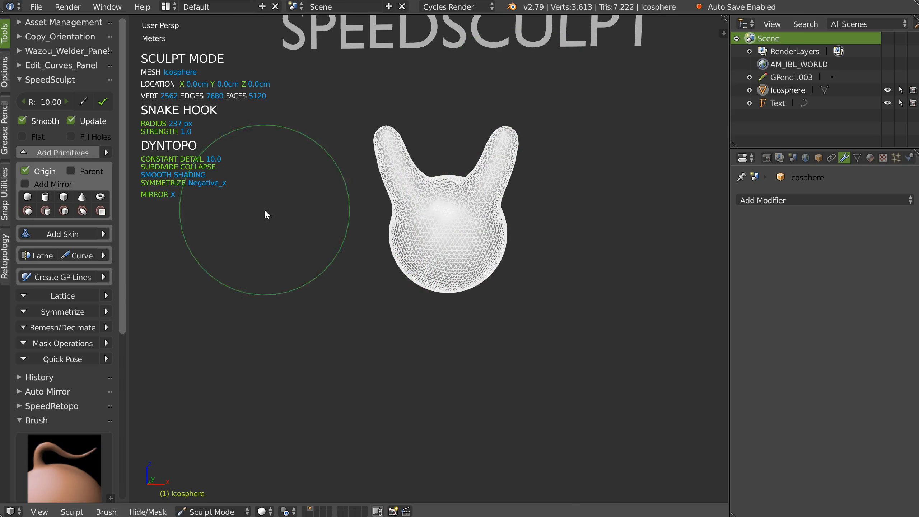
scroll(501, 254, "up", 2)
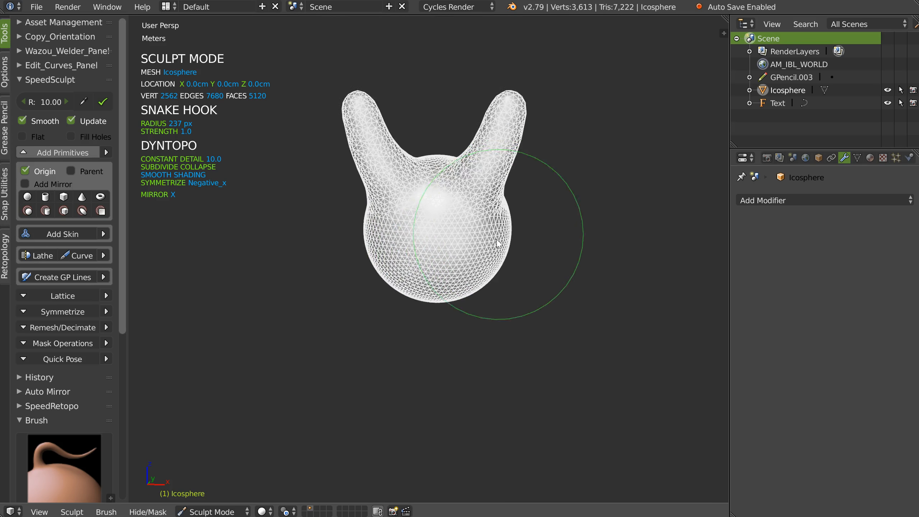
scroll(500, 259, "down", 2)
Switch to the front orthographic view and return the eared sphere to Object Mode
key("KP_1")
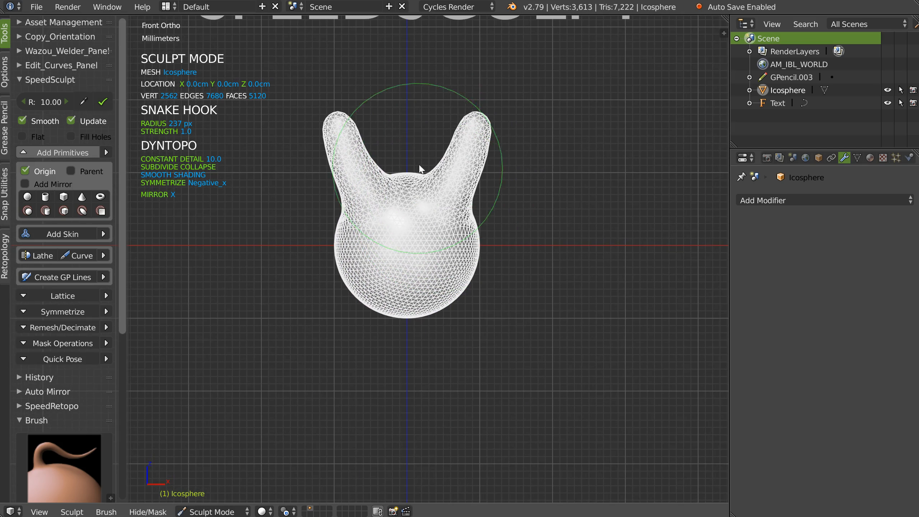
key("Tab")
left_click(448, 172)
middle_click_drag(376, 199, 382, 166, "shift")
middle_click_drag(404, 201, 405, 207, "shift")
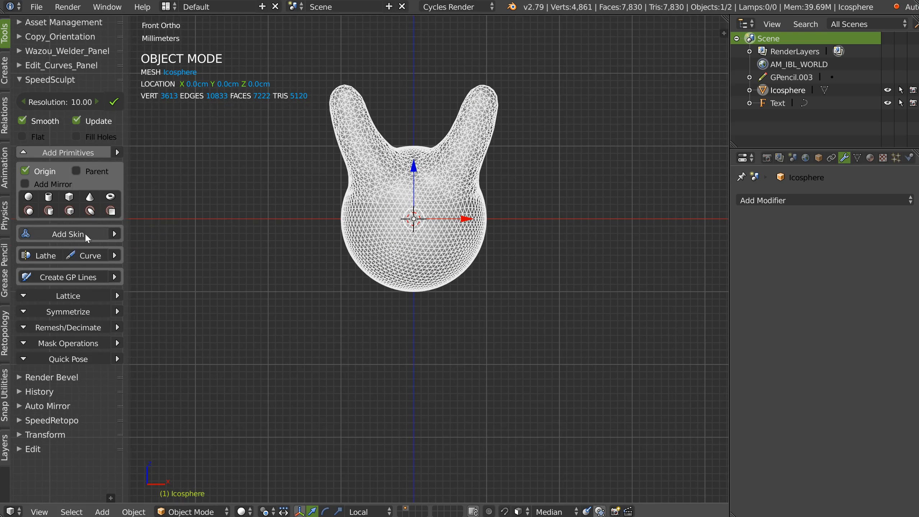
Turn off the Origin option for new primitives, delete the trial skin object, and reselect the eared sphere
left_click(85, 233)
left_click(23, 171)
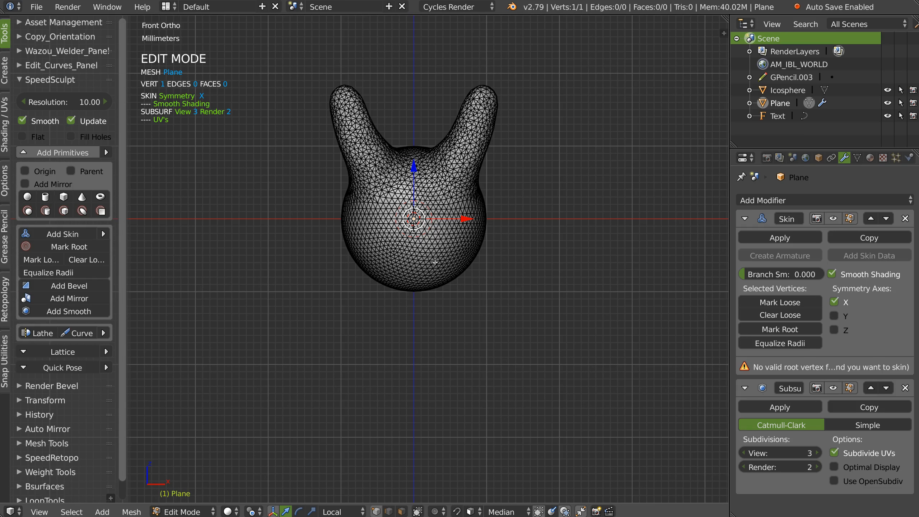
key("Tab")
key("Delete")
right_click(416, 217)
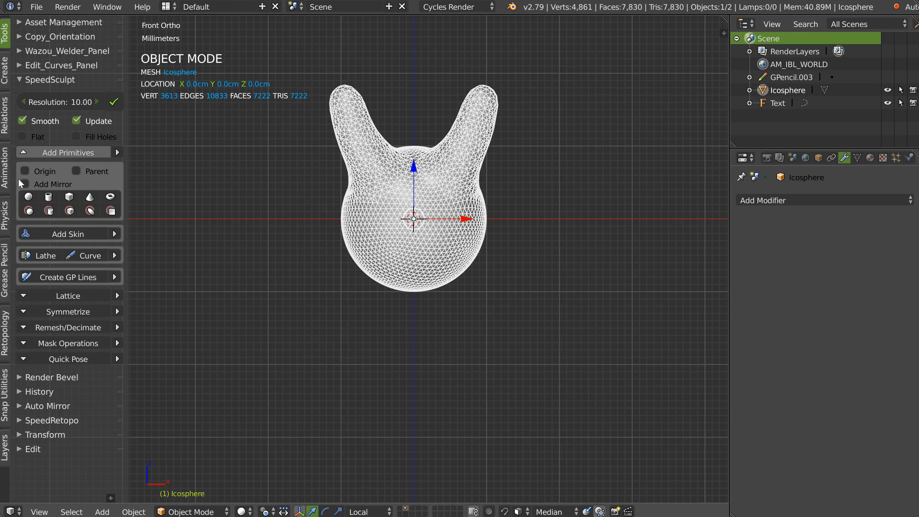
Add a SpeedSculpt skin at the eared sphere's +X side, extend it through three points into a curved arm, and return to Object Mode
left_click(68, 233)
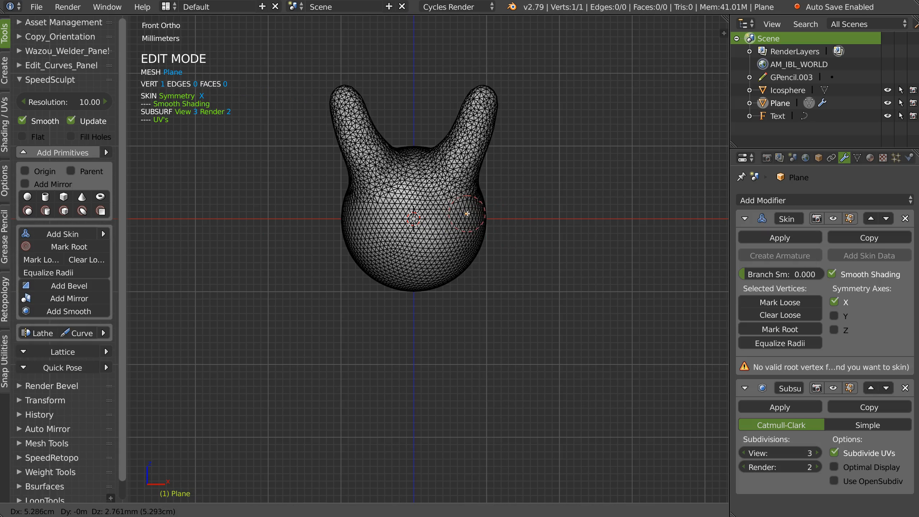
left_click(503, 191, "ctrl")
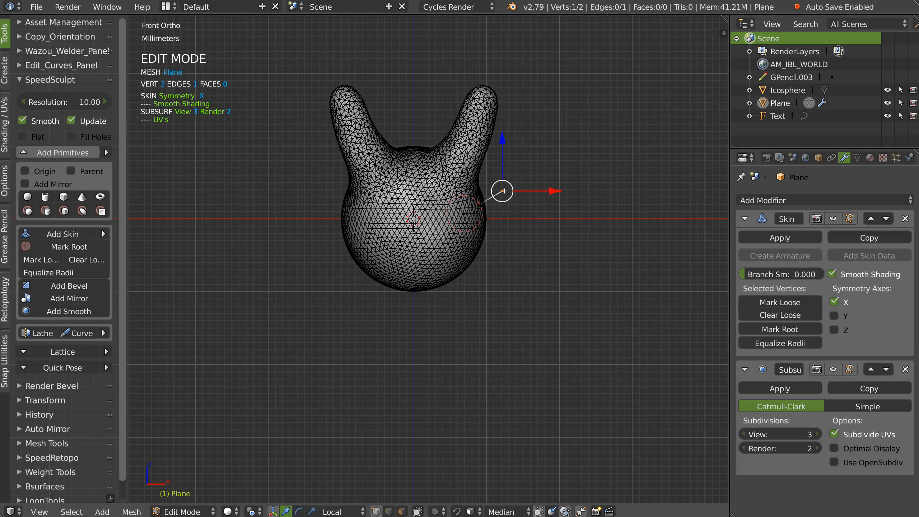
left_click(529, 153, "ctrl")
left_click(592, 132, "ctrl")
key("Tab")
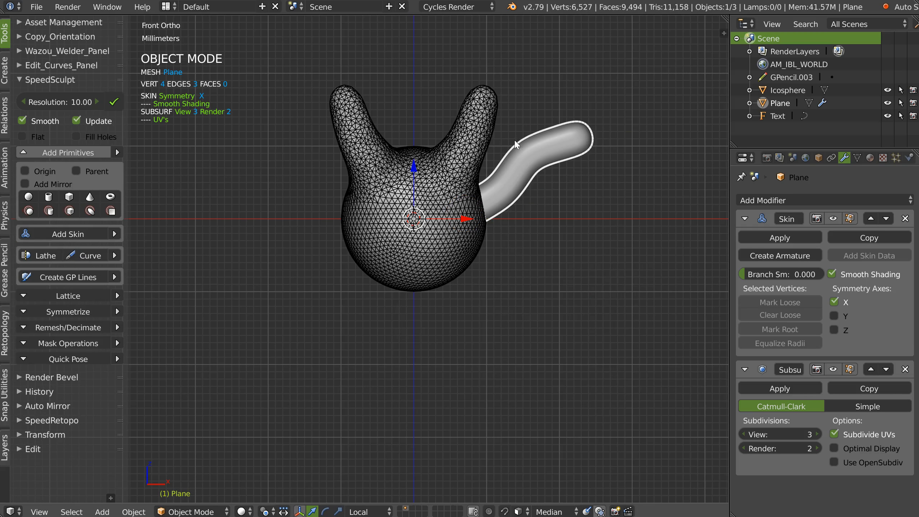
Select the eared sphere together with the skin arm and merge them into one mesh with SpeedSculpt's Union
middle_click_drag(564, 167, 460, 232, "shift")
scroll(459, 232, "down", 3)
mouse_move(442, 246)
middle_mouse_down("shift")
mouse_move(504, 208)
mouse_move(446, 262)
middle_mouse_up("shift")
right_click(484, 238, "shift")
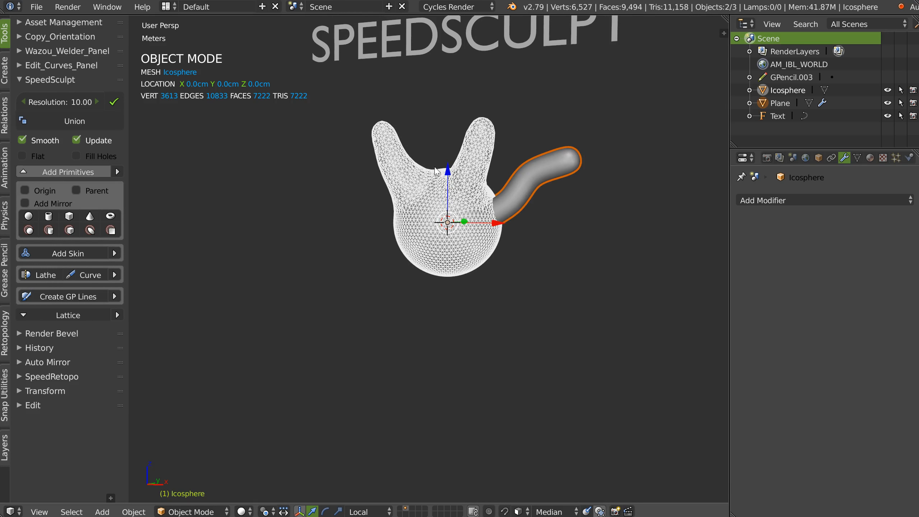
left_click(89, 115)
middle_click_drag(415, 207, 411, 194)
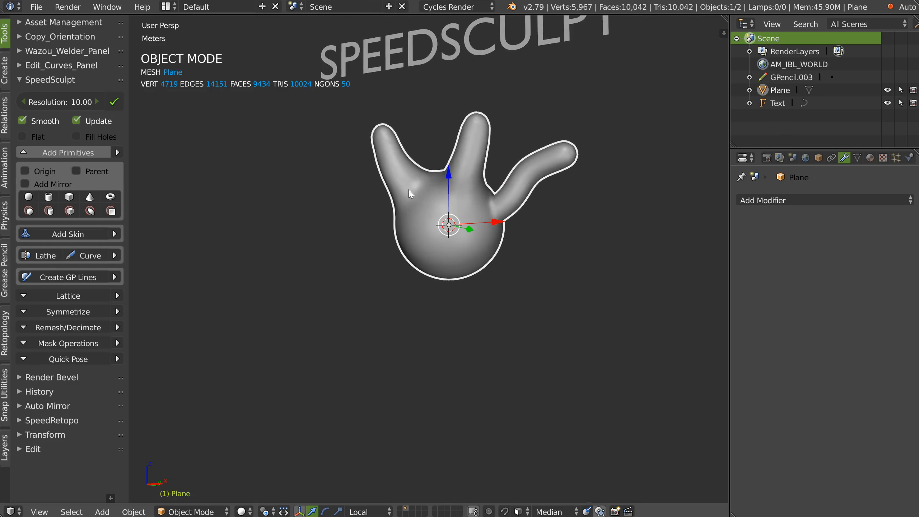
scroll(485, 216, "up", 3)
middle_click_drag(491, 177, 472, 199)
scroll(468, 190, "down", 2)
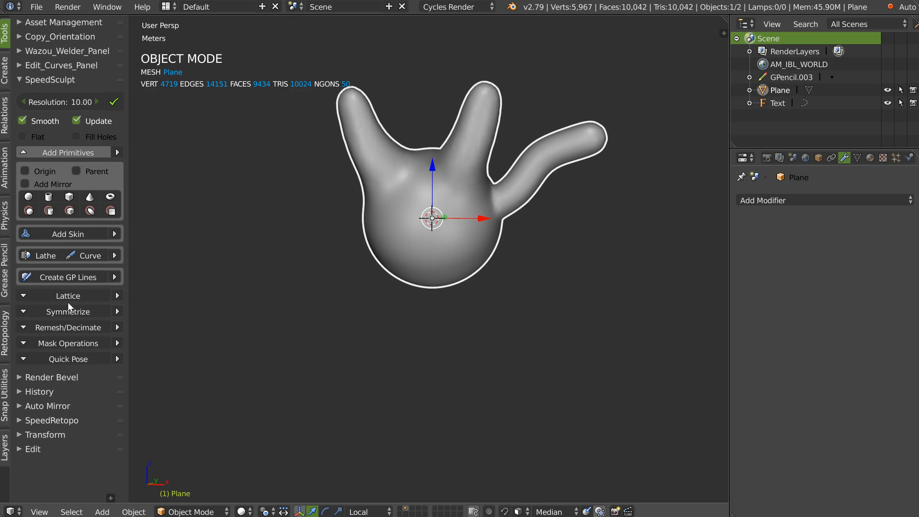
Symmetrize the merged mesh from +X to -X and inspect its topology in wireframe display
left_click(51, 312)
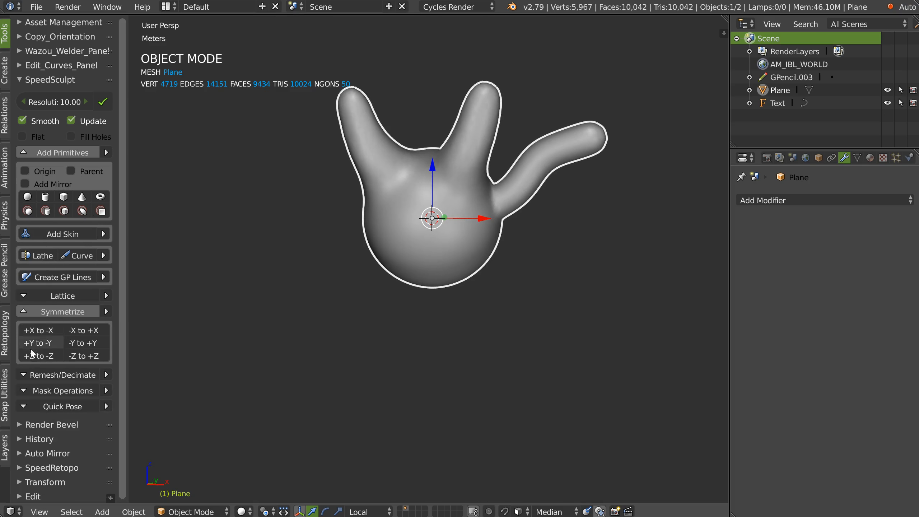
left_click(42, 331)
mouse_move(369, 197)
middle_mouse_down()
mouse_move(383, 209)
mouse_move(453, 179)
mouse_move(415, 175)
middle_mouse_up()
key("z")
scroll(392, 204, "up", 4)
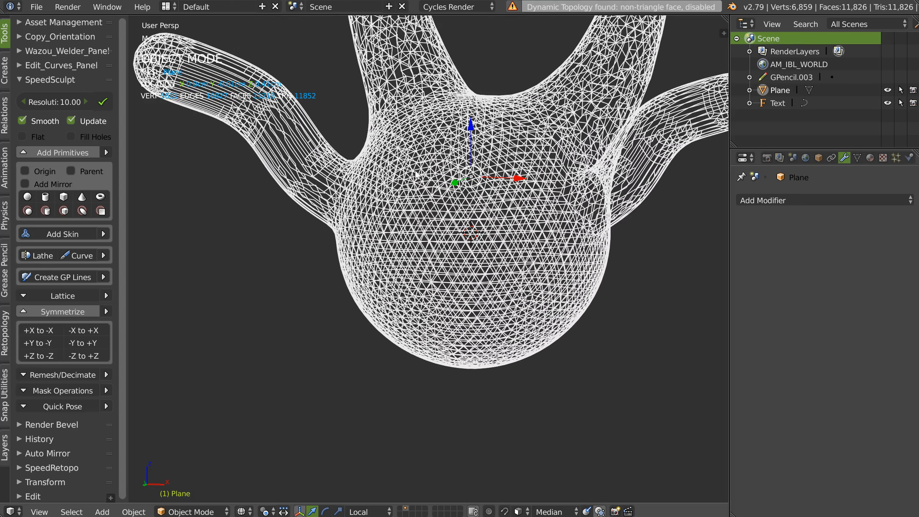
key("z")
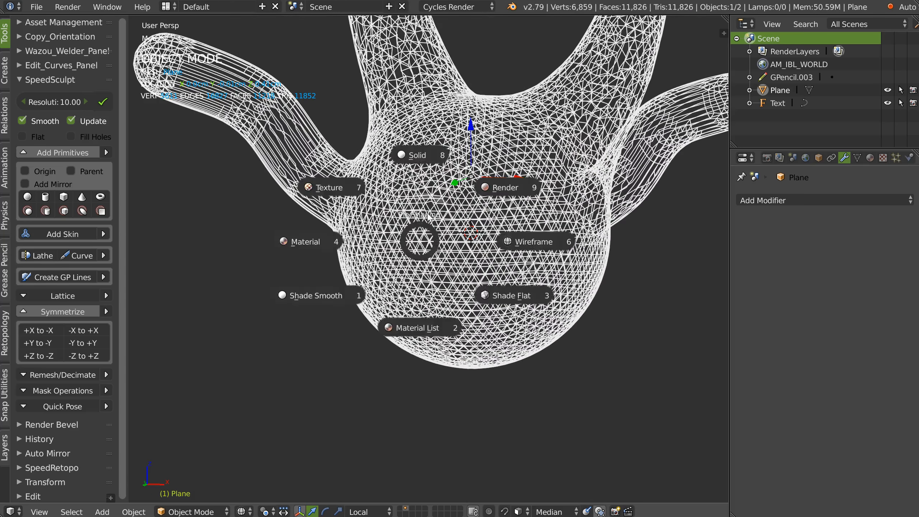
Display the body in solid shading in the front view
left_click(420, 156)
scroll(467, 213, "down", 4)
middle_click_drag(468, 224, 455, 226, "shift")
key("q")
left_click(421, 202)
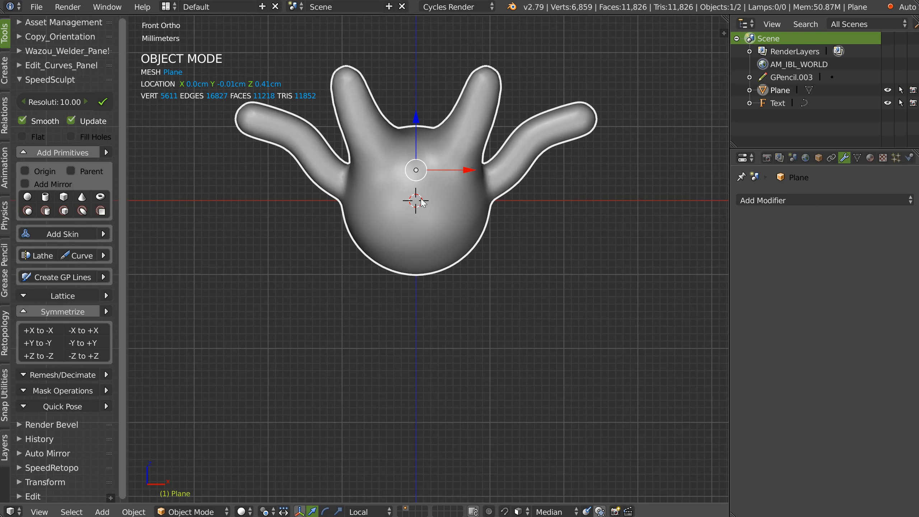
Draw a leg-shaped curve downward from the body's underside and convert it to a skin
left_click(79, 256)
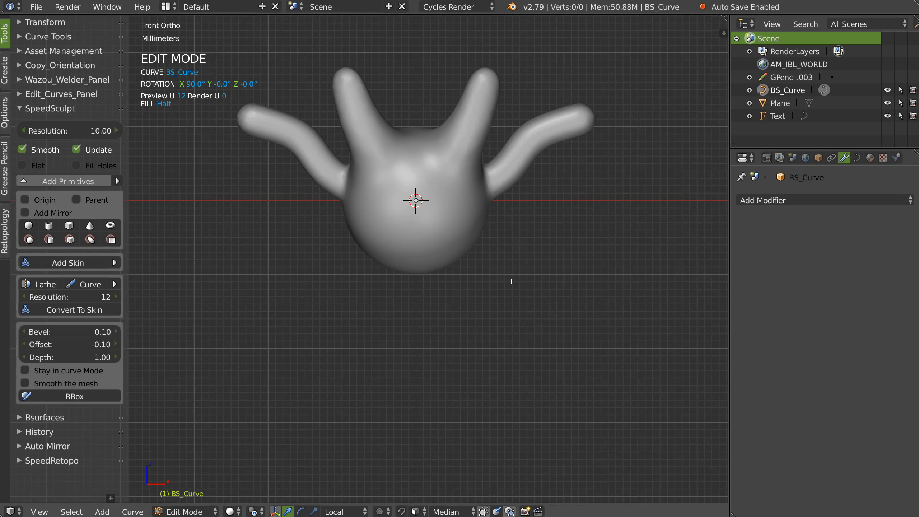
mouse_move(448, 250)
left_mouse_down()
mouse_move(509, 380)
mouse_move(560, 388)
left_mouse_up()
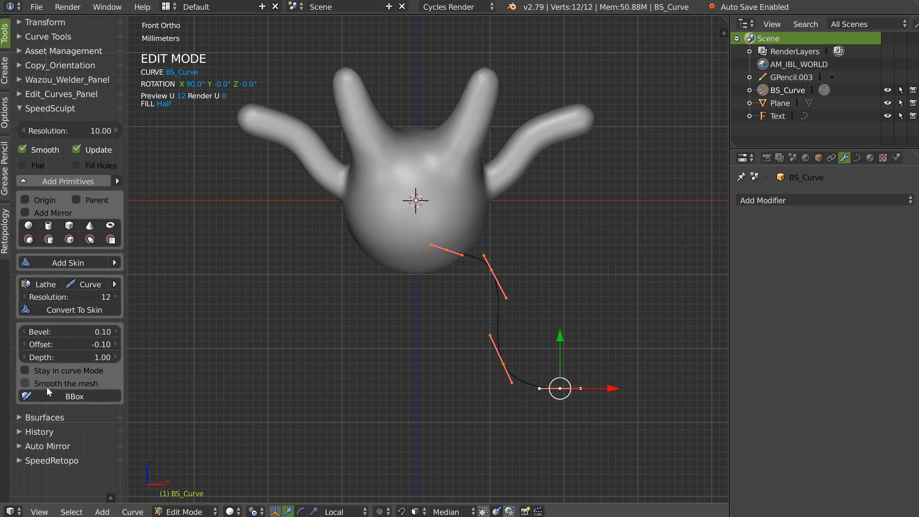
left_click(74, 311)
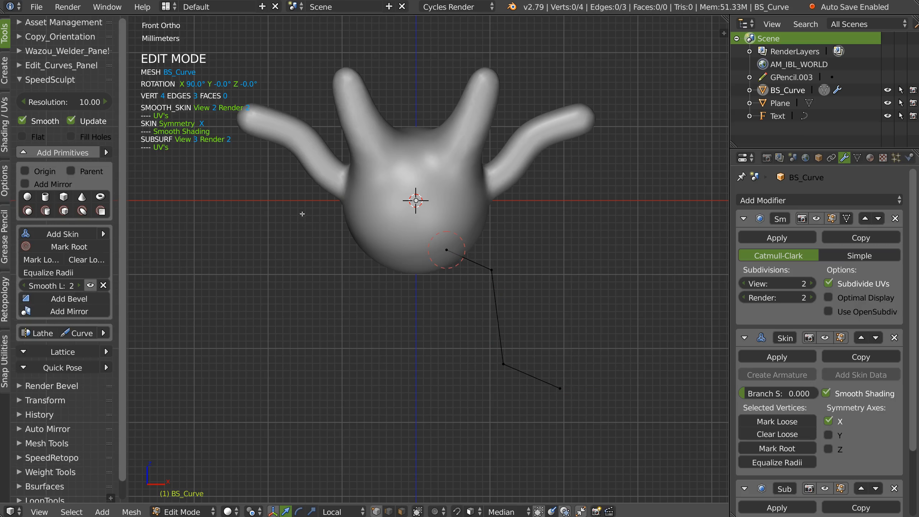
Adjust the upper vertex of the curve-based leg skin and inspect the tube in object mode
key("Tab")
key("Tab")
left_click(458, 253)
scroll(804, 364, "down", 5)
scroll(849, 379, "up", 5)
key("Tab")
key("Tab")
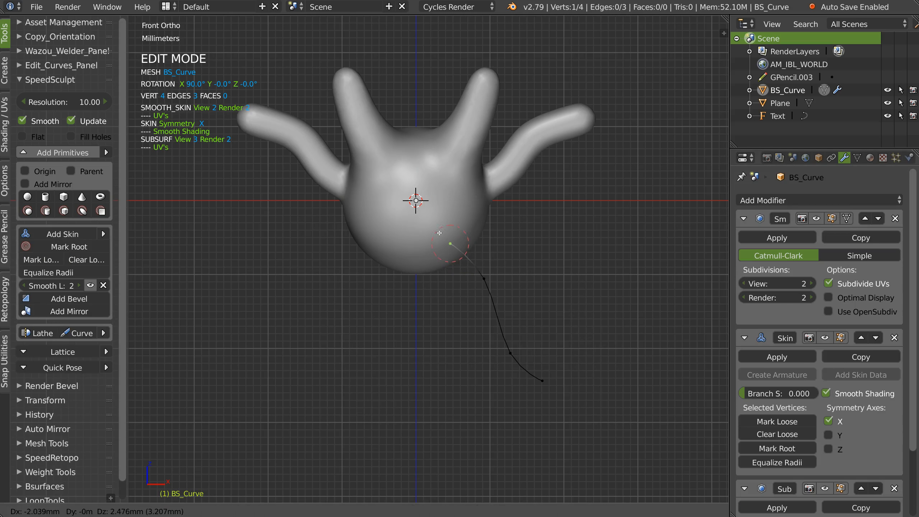
key("Tab")
middle_click_drag(520, 306, 451, 273)
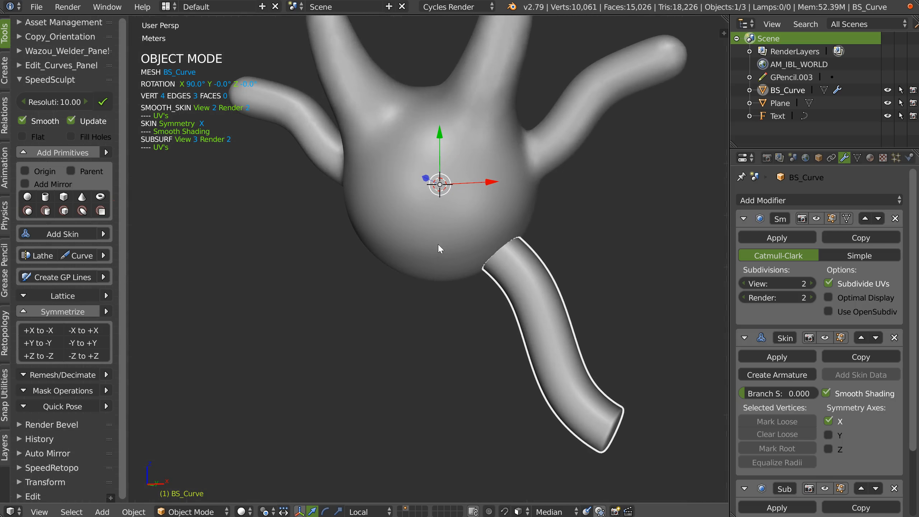
Enable Add Mirror for new primitives with the body mesh, Plane, as the mirror object
left_click(25, 184)
scroll(359, 204, "down", 2)
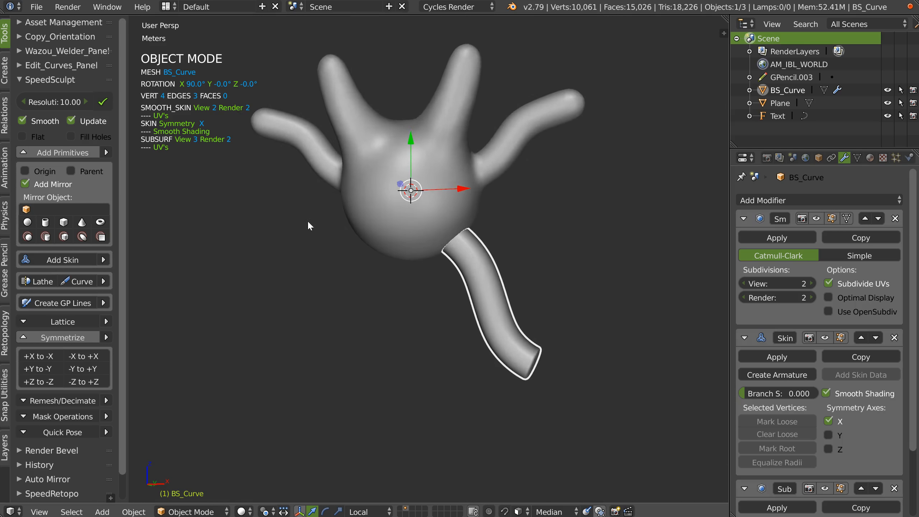
right_click(399, 207)
left_click(53, 208)
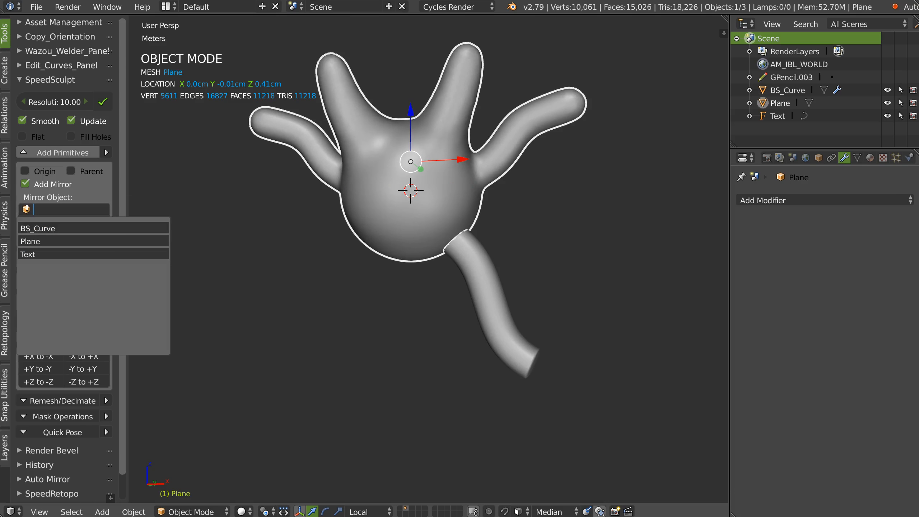
left_click(49, 242)
Delete the single curve-based leg
right_click(478, 273)
key("Delete")
Add a mirrored skin object at the body's underside in front view and extrude three segments to form the legs
right_click(453, 253)
key("KP_1")
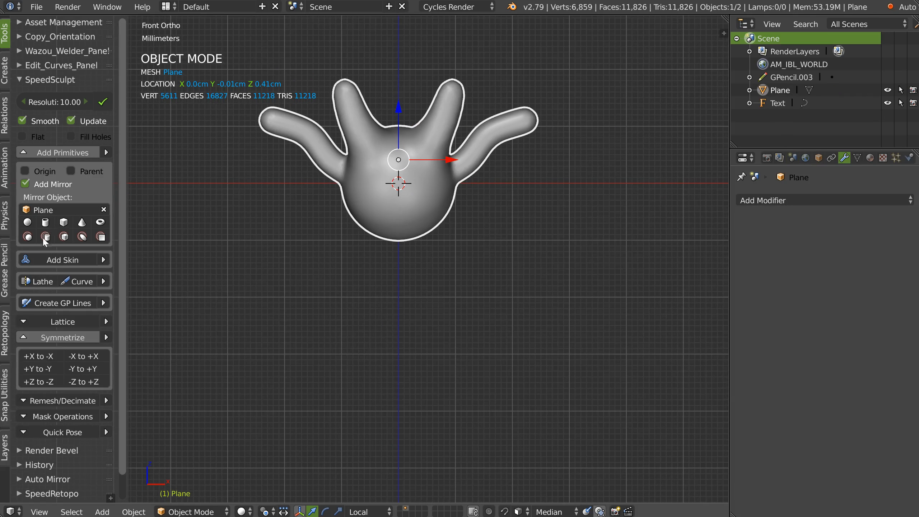
left_click(71, 262)
key("e")
left_click(476, 241)
key("e")
left_click(478, 298)
key("e")
left_click(533, 315)
key("Tab")
left_click(496, 272)
Reposition the leg skin's hip, knee and foot vertices in depth from a side angle
middle_click_drag(474, 246, 427, 256)
key("Tab")
right_click_drag(442, 258, 401, 256)
right_click_drag(444, 321, 419, 316)
right_click_drag(465, 348, 376, 344)
Mark the leg's top vertex as the skin root and leave edit mode
right_click(434, 230)
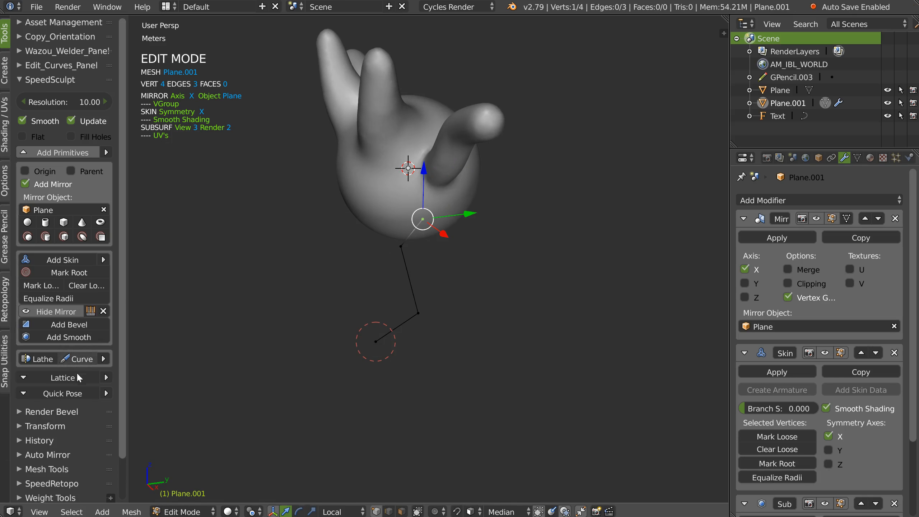
left_click(45, 271)
key("Tab")
middle_click_drag(375, 270, 431, 245)
left_click(405, 249)
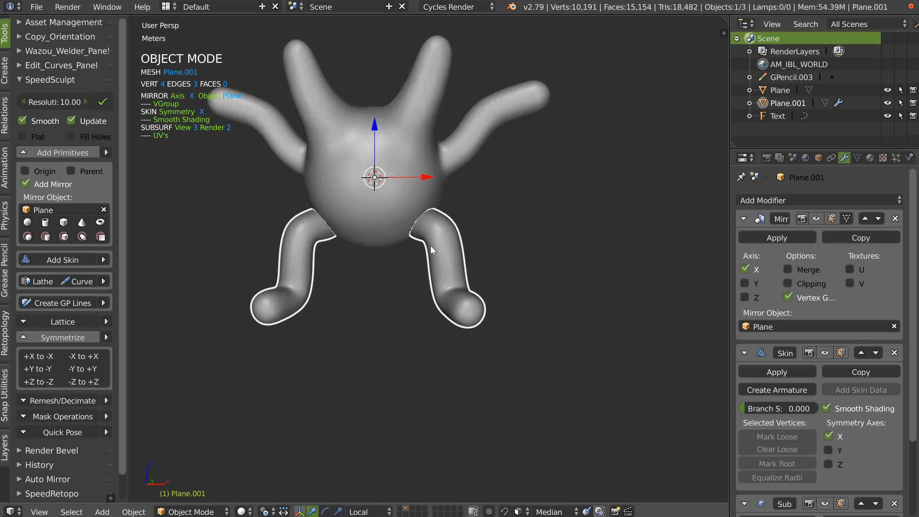
Merge the mirrored legs with the body using Union
right_click(381, 242, "shift")
left_click(72, 124)
middle_click_drag(397, 206, 369, 227)
Clear the mirror object for added primitives after briefly assigning Plane.002
left_click(104, 210)
left_click(27, 212)
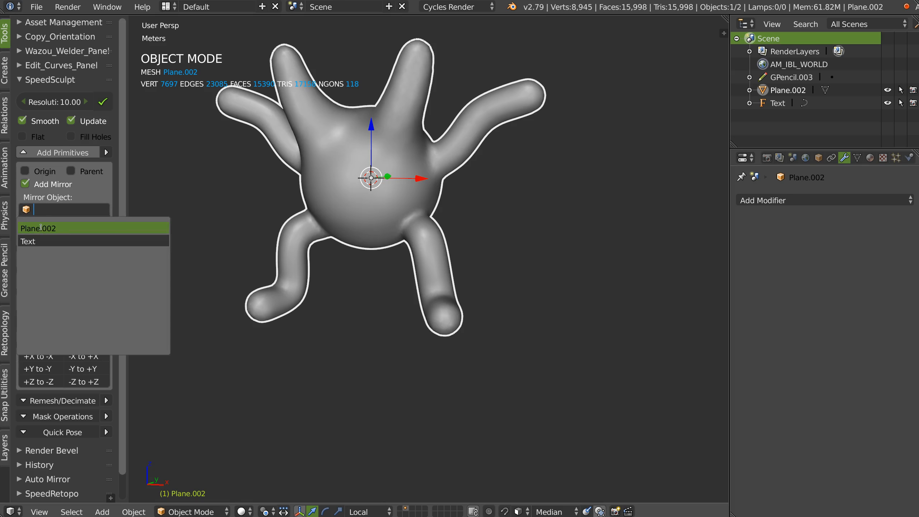
left_click(34, 228)
left_click(105, 209)
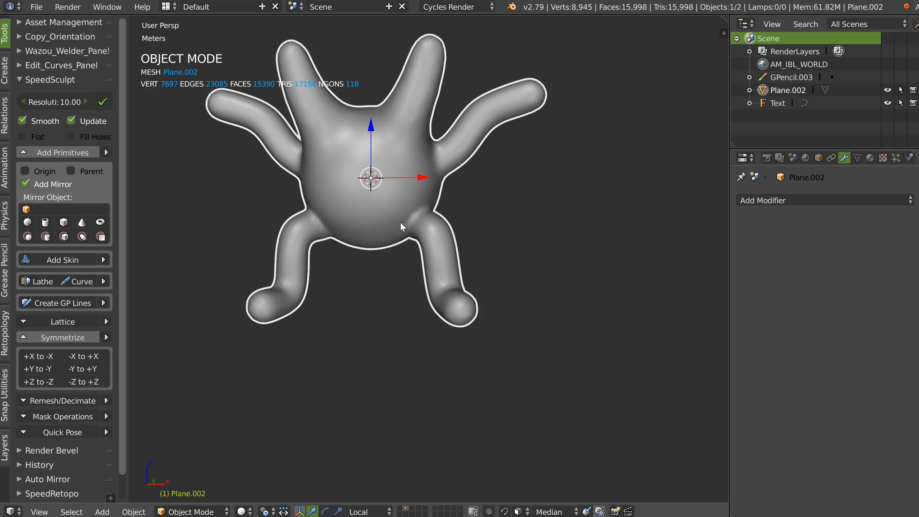
Add a mirrored sphere at the tip of the arm in front view and scale it up as a hand
scroll(403, 227, "up", 1)
scroll(409, 203, "down", 2)
middle_click_drag(396, 162, 400, 174, "shift")
key("KP_1")
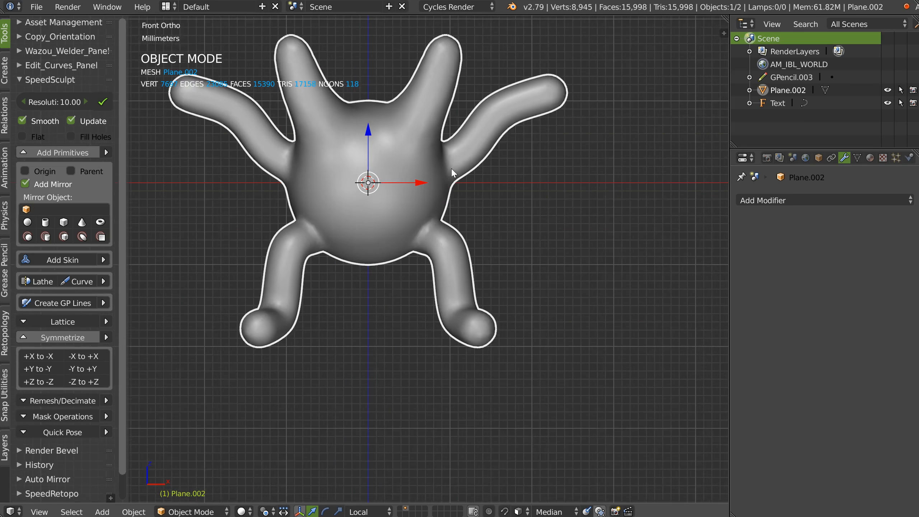
left_click(28, 223)
key("s")
left_click(618, 133)
Merge the hand spheres with the body using Union and display the mesh in wireframe
right_click(497, 152, "shift")
left_click(66, 121)
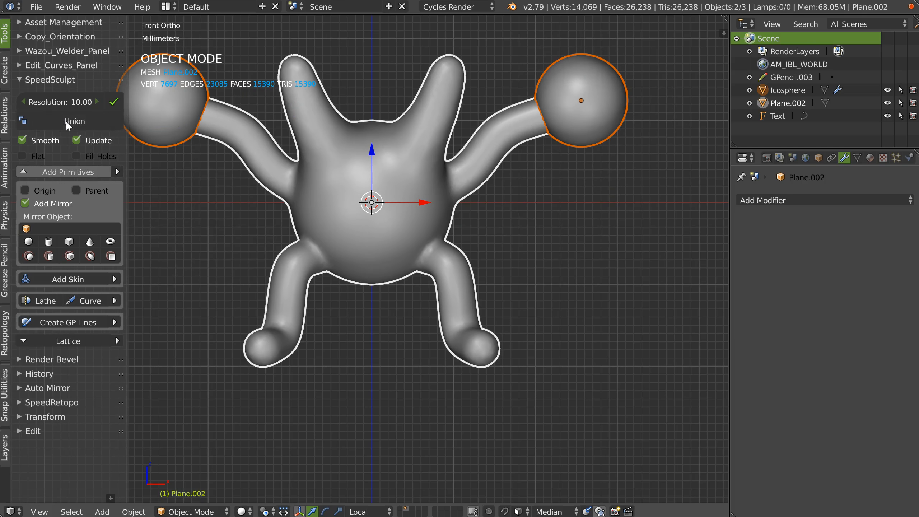
key("z")
left_click(526, 142)
scroll(525, 140, "up", 1)
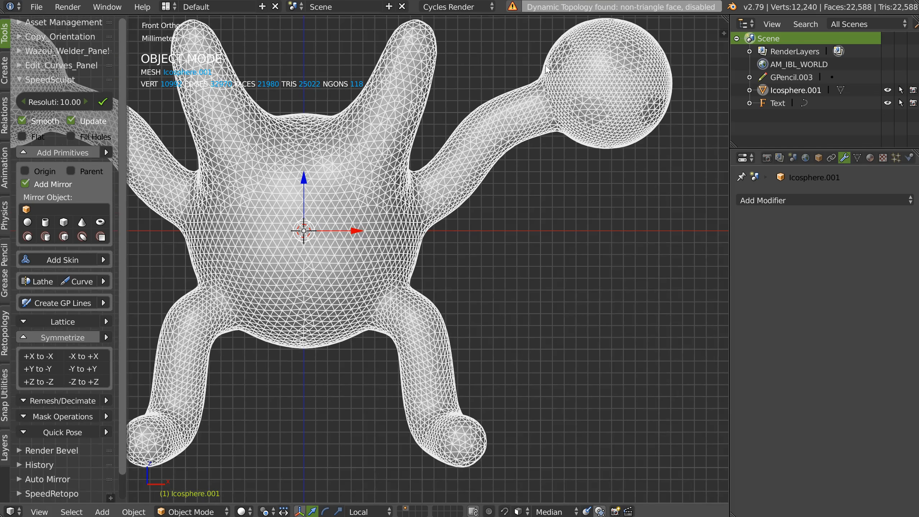
middle_click_drag(482, 112, 518, 123, "shift")
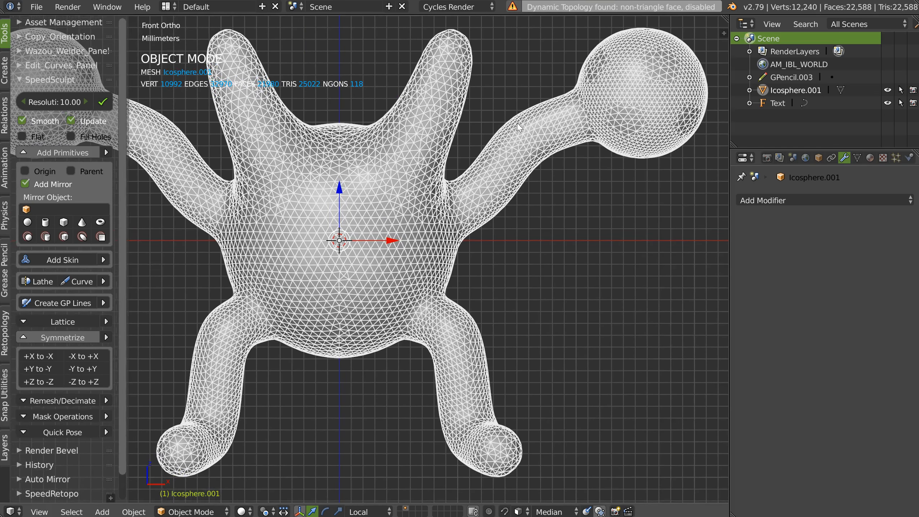
Update the merged mesh's topology twice at resolution 10.00
left_click(106, 103)
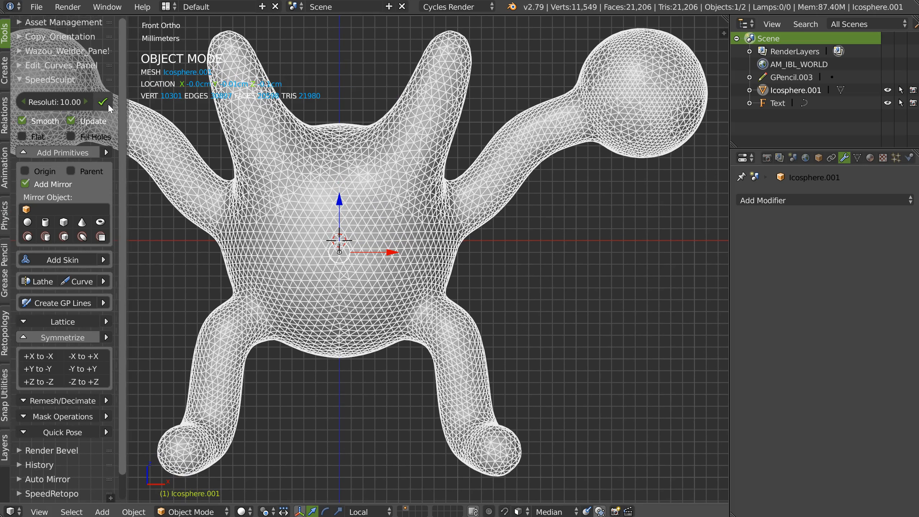
left_click(108, 105)
middle_click_drag(505, 156, 415, 217)
Draw a mirrored curve across the lower legs in front view and cut the feet off the body
key("KP_1")
scroll(261, 308, "up", 2)
middle_click_drag(225, 318, 197, 192, "shift")
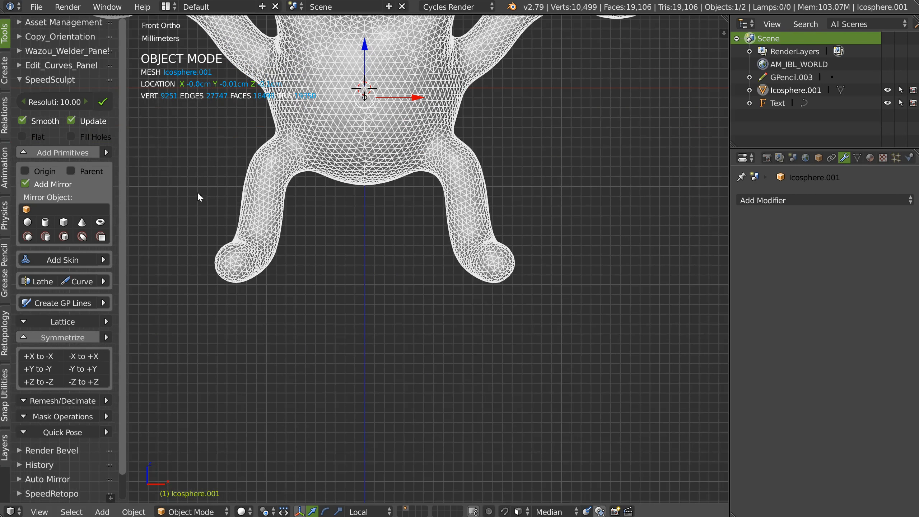
left_click(78, 282)
left_click_drag(533, 328, 565, 241)
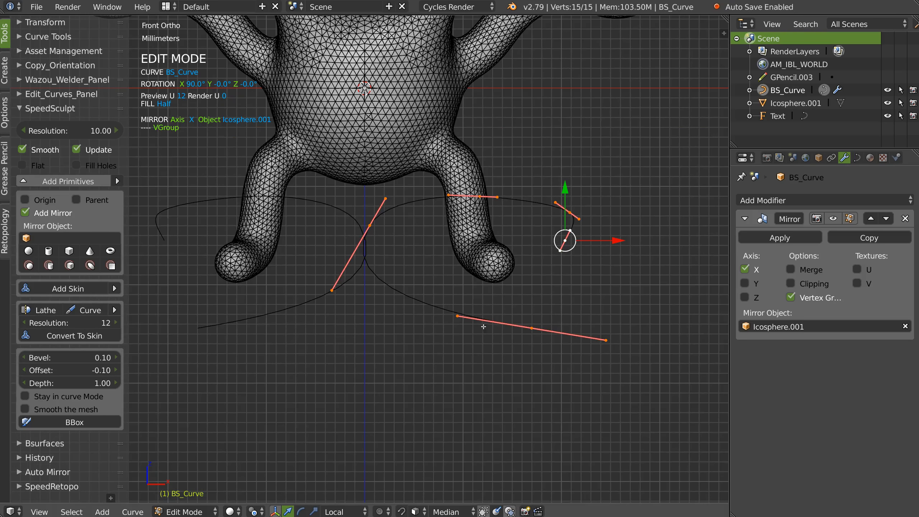
right_click(468, 177, "shift")
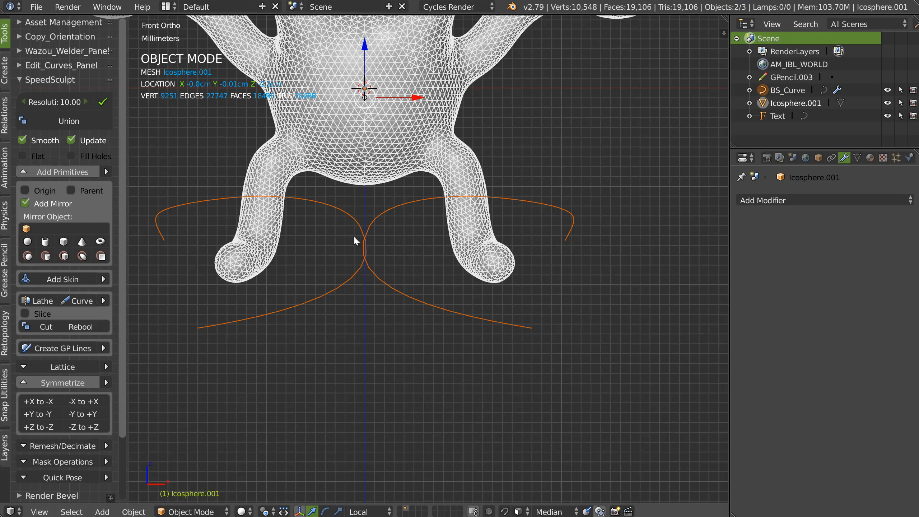
left_click(47, 327)
mouse_move(467, 203)
middle_mouse_down()
mouse_move(483, 180)
mouse_move(455, 205)
middle_mouse_up()
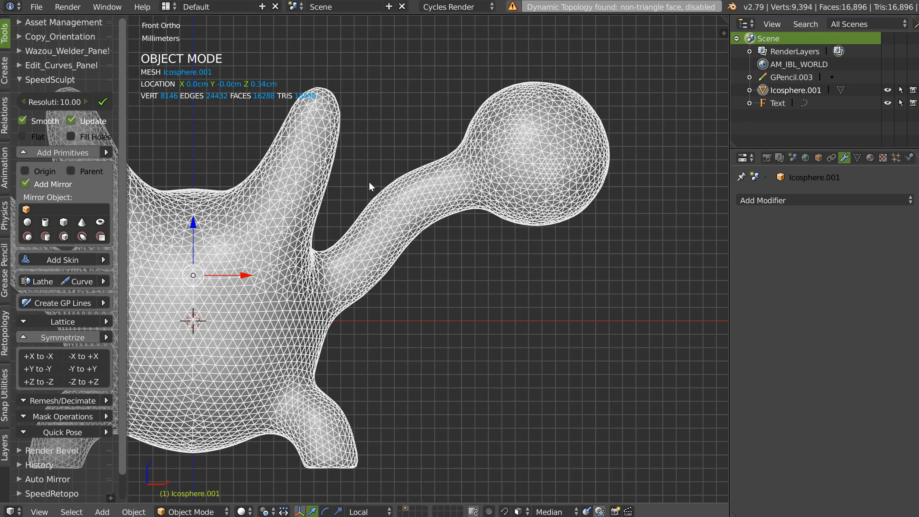
Draw a curve down through the outer side of the hand sphere and reshape it by moving its points
left_click(77, 281)
mouse_move(638, 68)
left_mouse_down()
mouse_move(536, 179)
mouse_move(596, 337)
left_mouse_up()
right_click_drag(532, 127, 578, 150)
right_click_drag(564, 295, 609, 255)
right_click_drag(586, 320, 549, 291)
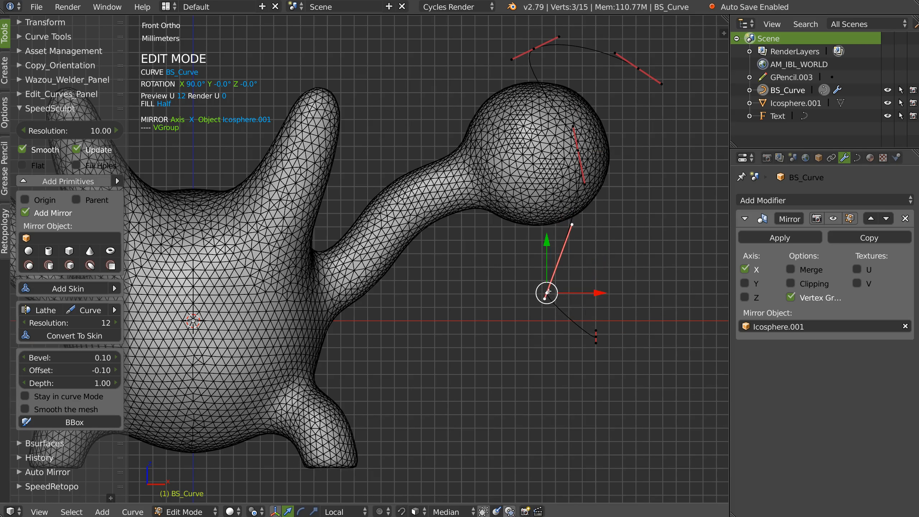
Cut the outer side off both hands with the drawn curve
key("Tab")
right_click(478, 198, "shift")
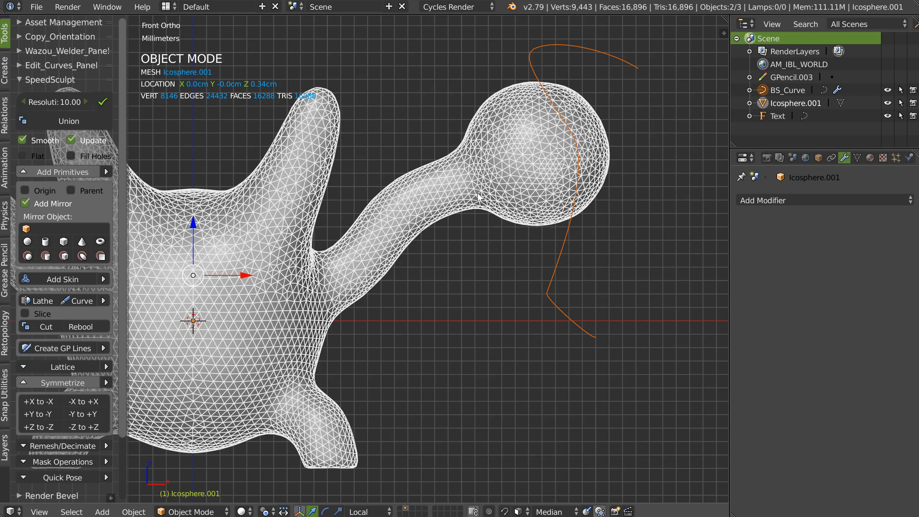
left_click(47, 327)
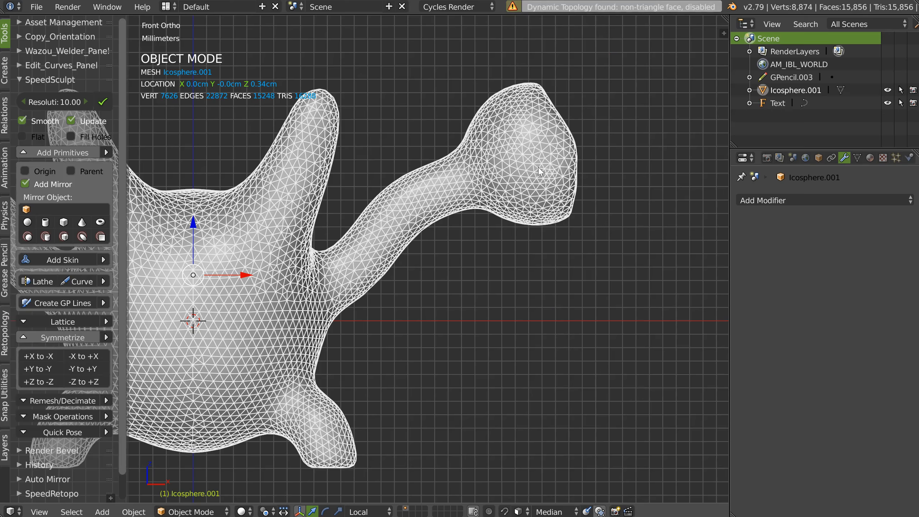
Draw a curve down through the middle of the hand and split the mesh along it with Rebool
left_click(77, 282)
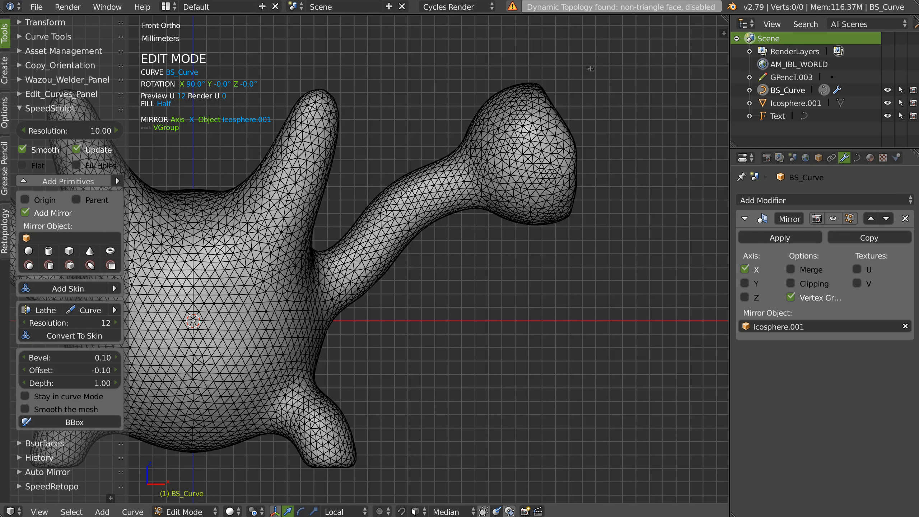
mouse_move(507, 160)
left_mouse_down()
mouse_move(533, 301)
mouse_move(658, 264)
left_mouse_up()
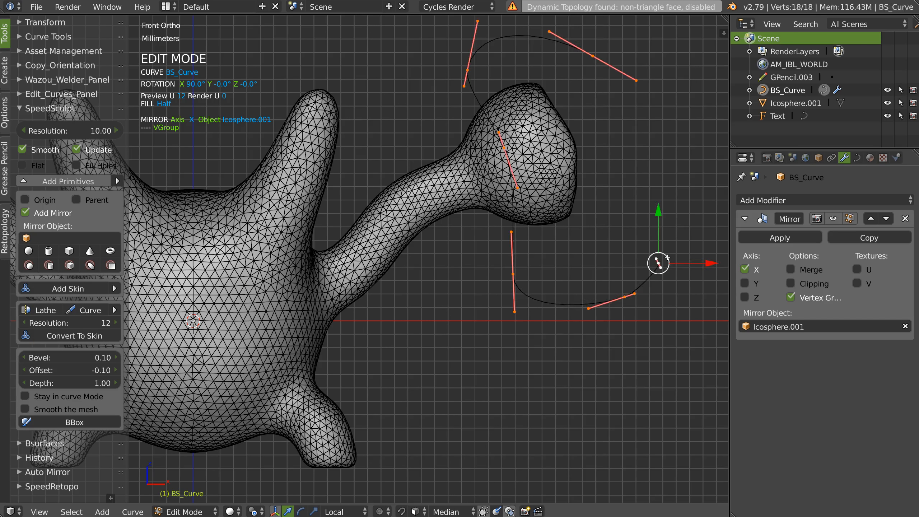
key("Tab")
right_click(549, 204, "shift")
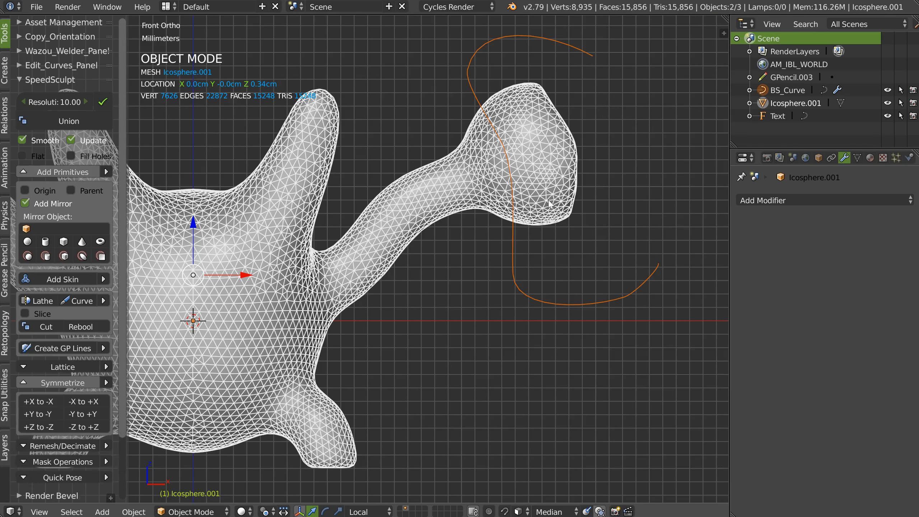
left_click(83, 328)
Try moving the split-off hand pieces away from the arms
right_click(540, 153)
key("g")
right_click(516, 137)
middle_click_drag(508, 136, 585, 170, "ctrl")
middle_click_drag(585, 170, 534, 175, "shift")
Add a lattice with U, V and W of 2 around the main body mesh
right_click(471, 225)
middle_click_drag(476, 210, 465, 204)
left_click(34, 320)
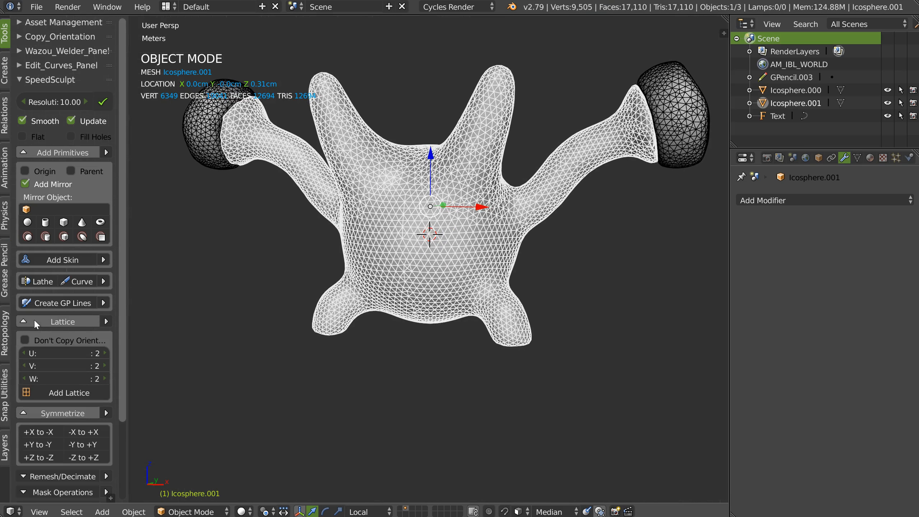
left_click(58, 391)
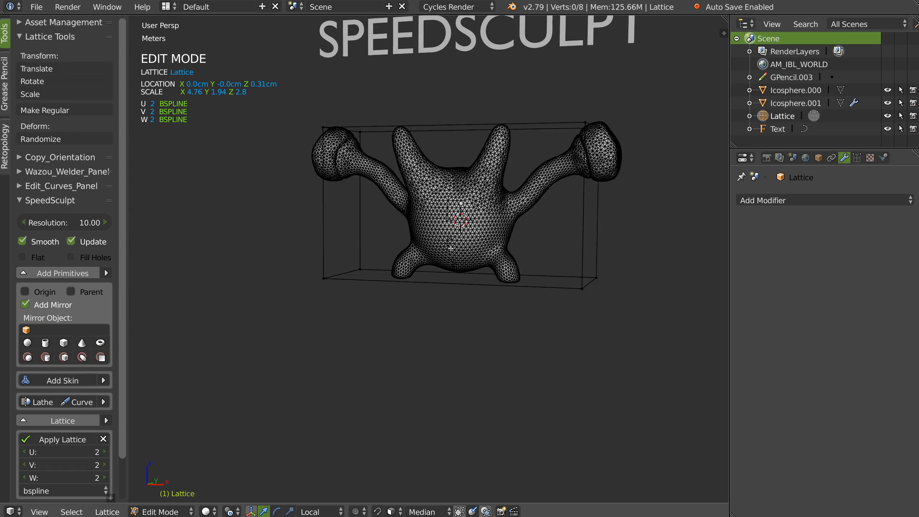
Try scaling the lattice's four bottom points about the active element
right_click(603, 288)
key("s")
right_click(621, 309)
Set the pivot point to Median Point and test scaling the lattice's bottom points
left_click(230, 512)
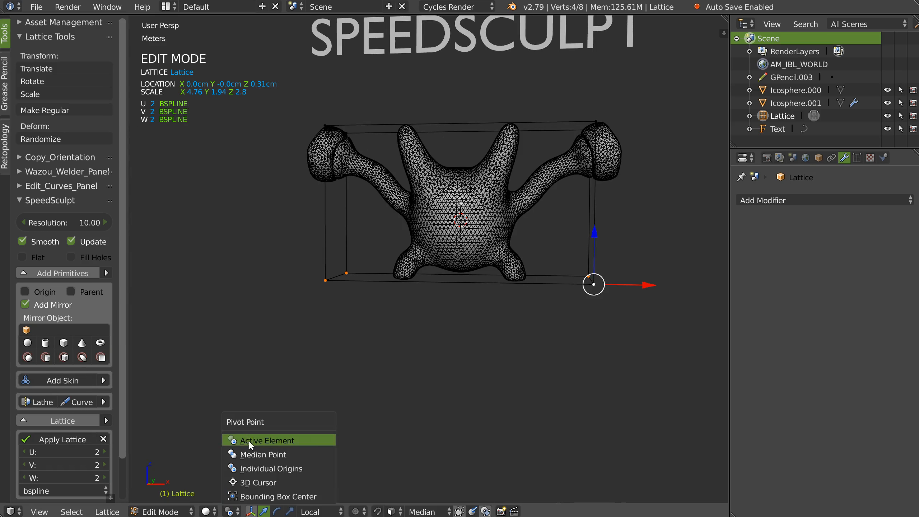
left_click(252, 454)
key("s")
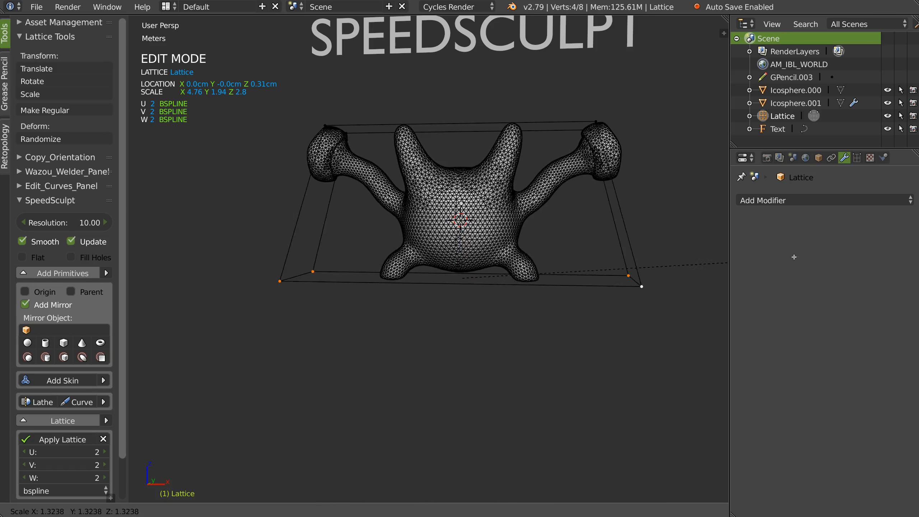
right_click(674, 270)
Set the lattice resolution to U 6, V 4 and W 4
scroll(91, 449, "down", 3)
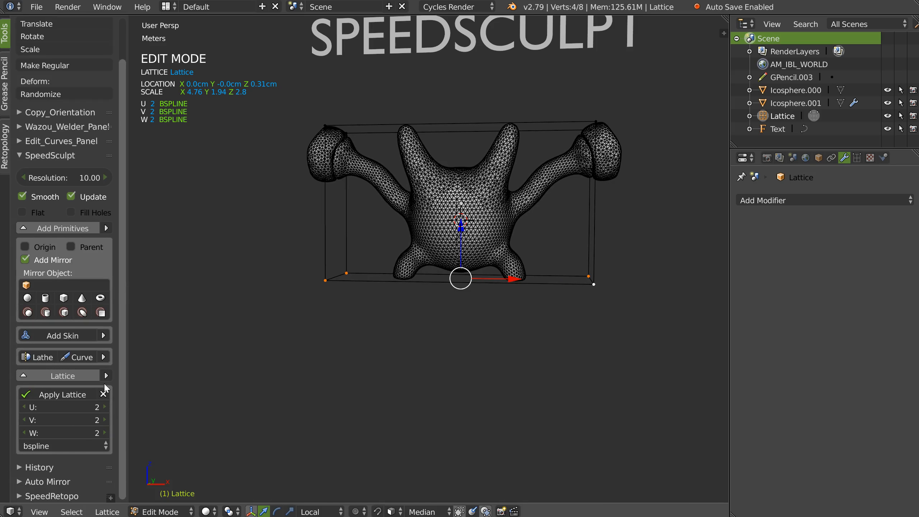
left_click(104, 420)
left_click(105, 420)
left_click(105, 407)
left_click(104, 407)
left_click(105, 407)
left_click(105, 407)
left_click(106, 432)
left_click(106, 432)
Set the lattice interpolation to linear, and remove the lattice from the body mesh
left_click(42, 448)
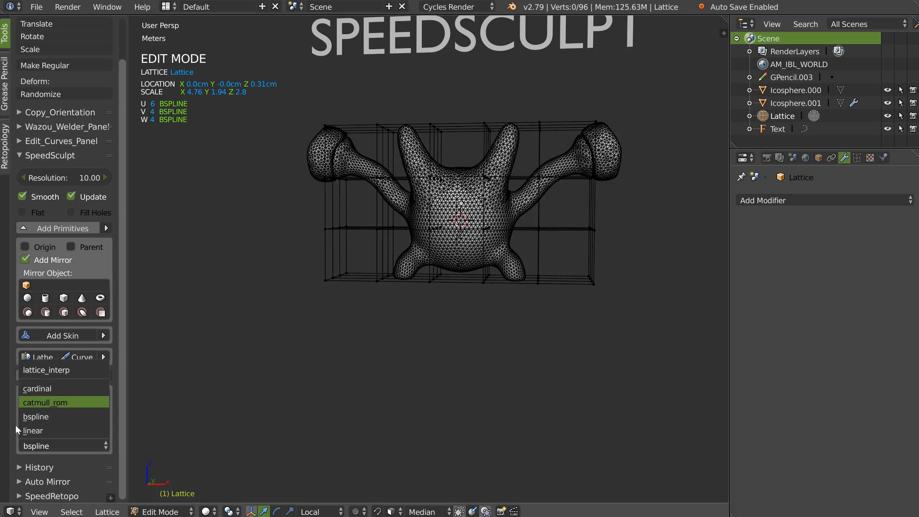
left_click(46, 445)
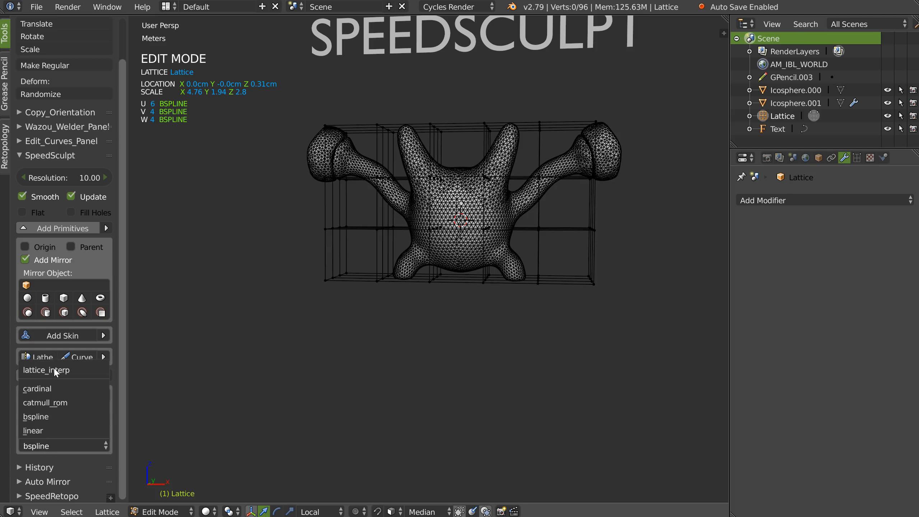
left_click(48, 446)
left_click(38, 429)
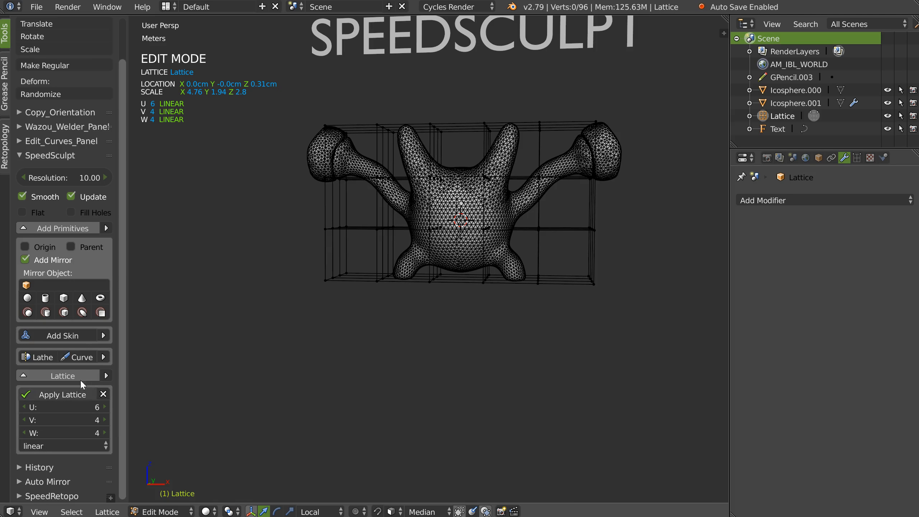
left_click(106, 394)
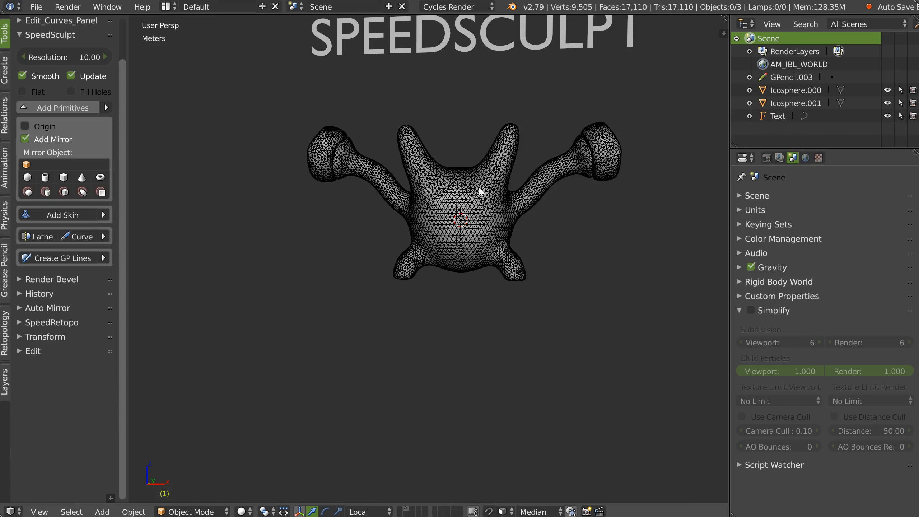
With Add Mirror disabled, draw a Lathe profile below the main body mesh in front view, forming a small bulge above a wider one
scroll(484, 209, "up", 1)
middle_click_drag(485, 209, 454, 208, "shift")
right_click(456, 223)
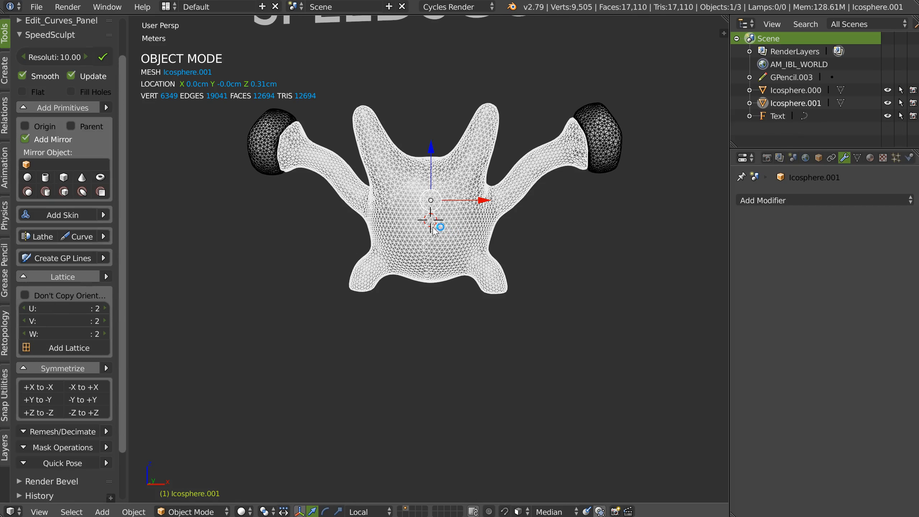
key("KP_1")
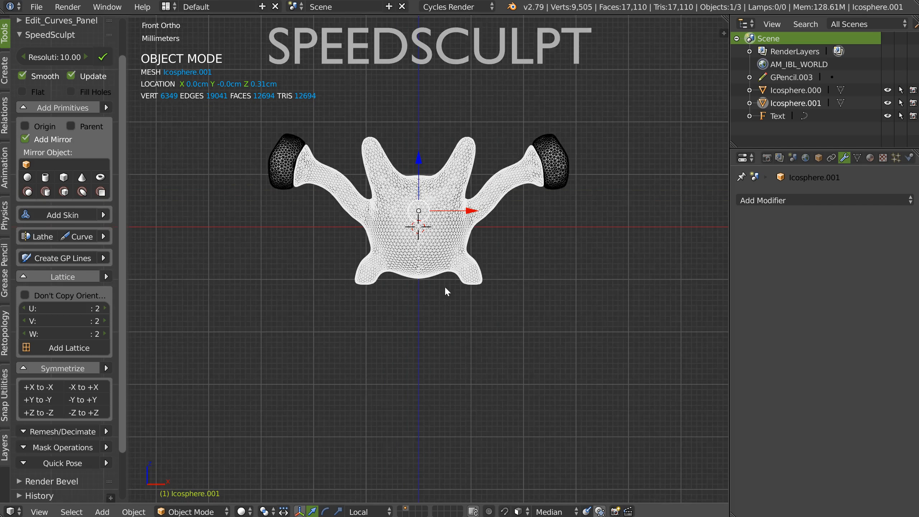
scroll(448, 292, "up", 2)
left_click(32, 140)
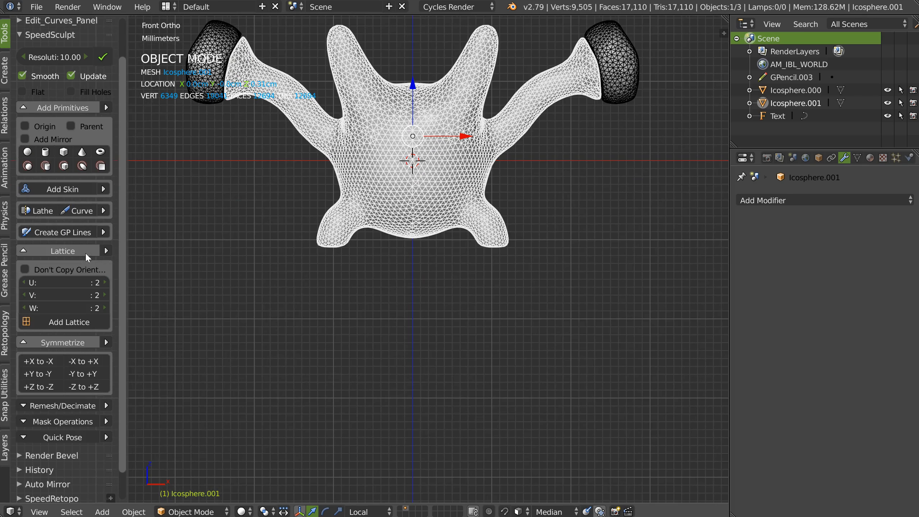
left_click(41, 212)
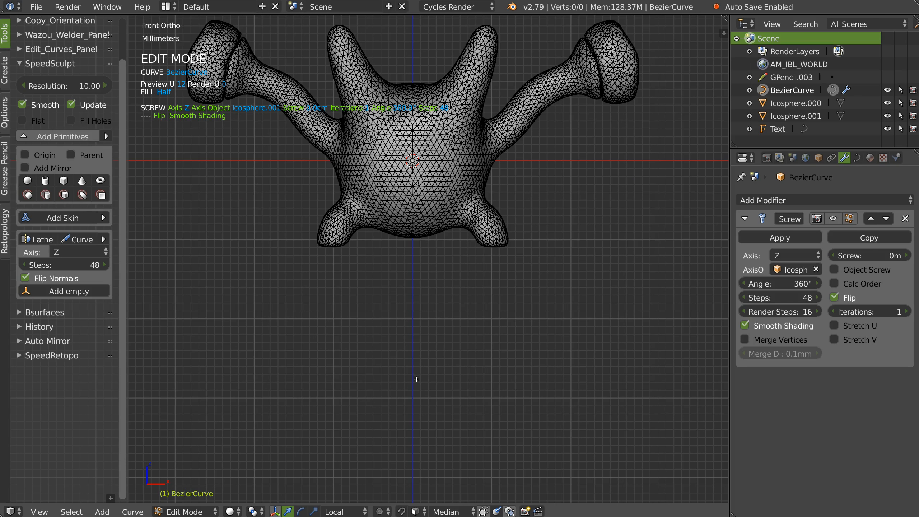
left_click_drag(427, 244, 420, 243)
mouse_move(420, 276)
middle_mouse_down()
mouse_move(390, 316)
mouse_move(420, 266)
mouse_move(426, 290)
middle_mouse_up()
key("Tab")
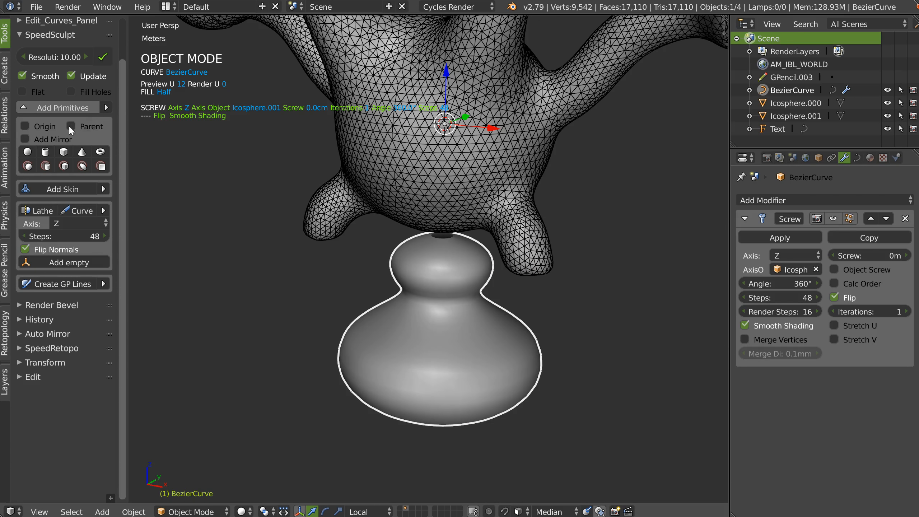
Enable Fill Holes and convert the lathe shape into a closed mesh at resolution 10
left_click(73, 92)
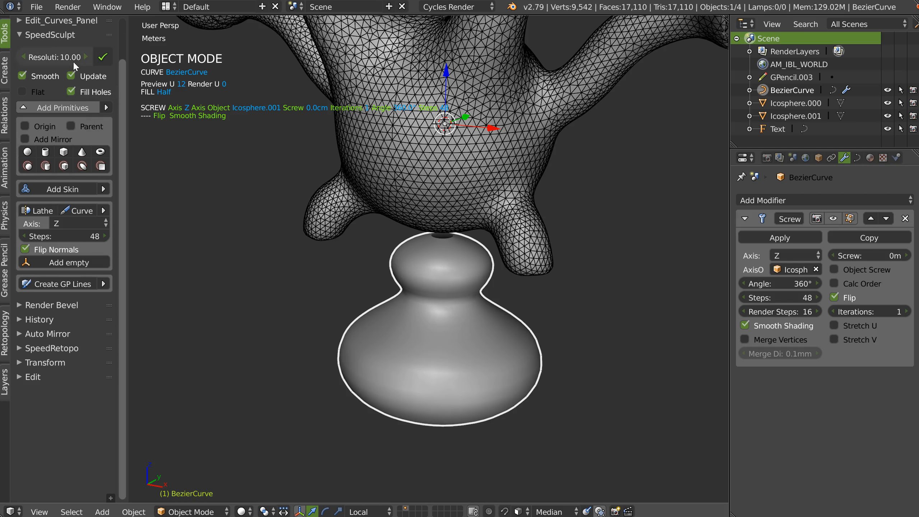
left_click(103, 58)
scroll(451, 235, "up", 5)
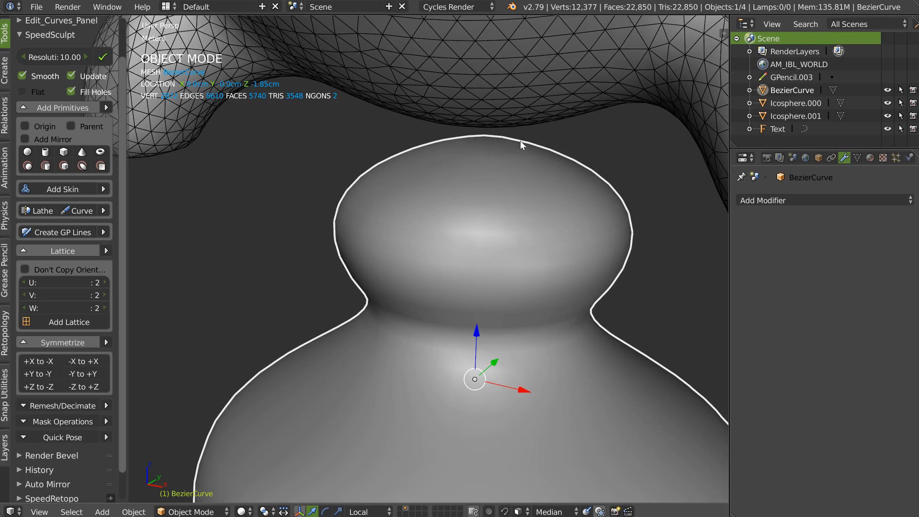
scroll(521, 145, "down", 5)
Union the lathe shape with the main body mesh
middle_click_drag(478, 224, 534, 279)
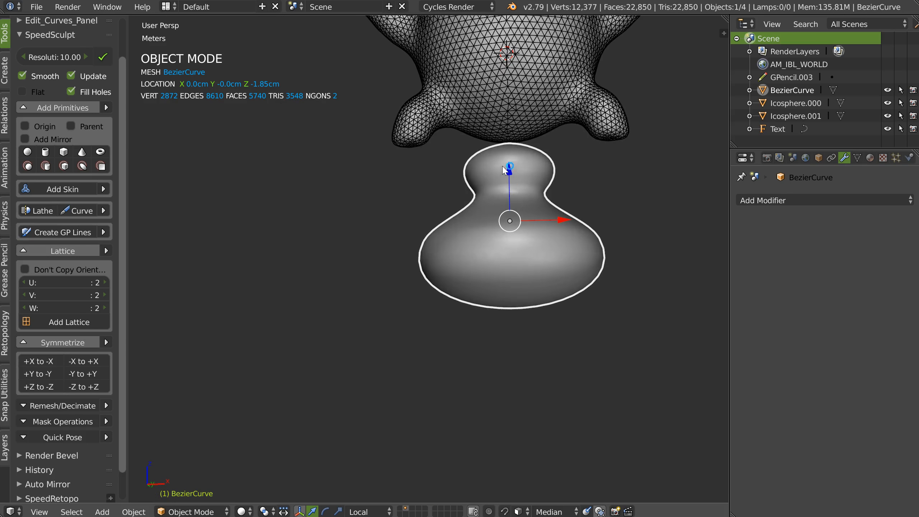
right_click(505, 135, "shift")
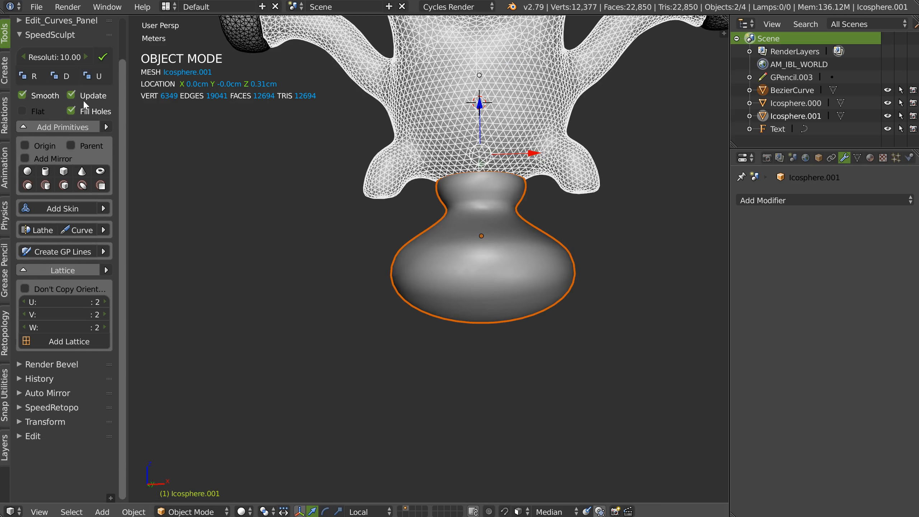
left_click(97, 76)
middle_click_drag(480, 136, 447, 250, "shift")
scroll(475, 235, "up", 1)
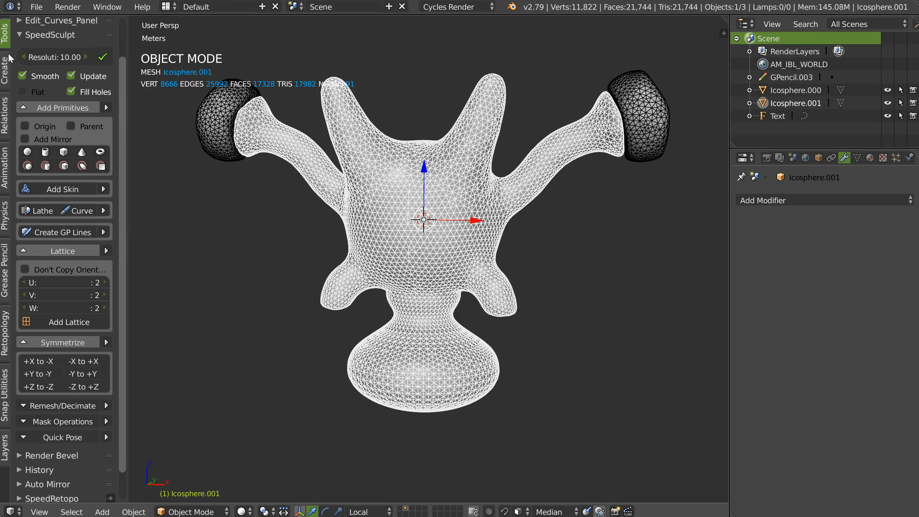
Open the Croco scene from the Sculpts category of the My_library asset library
left_click(51, 36)
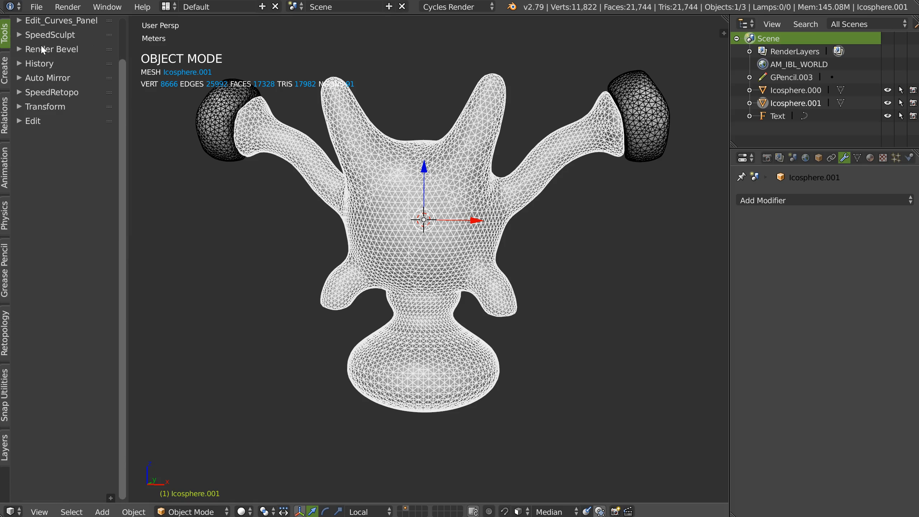
scroll(58, 222, "up", 3)
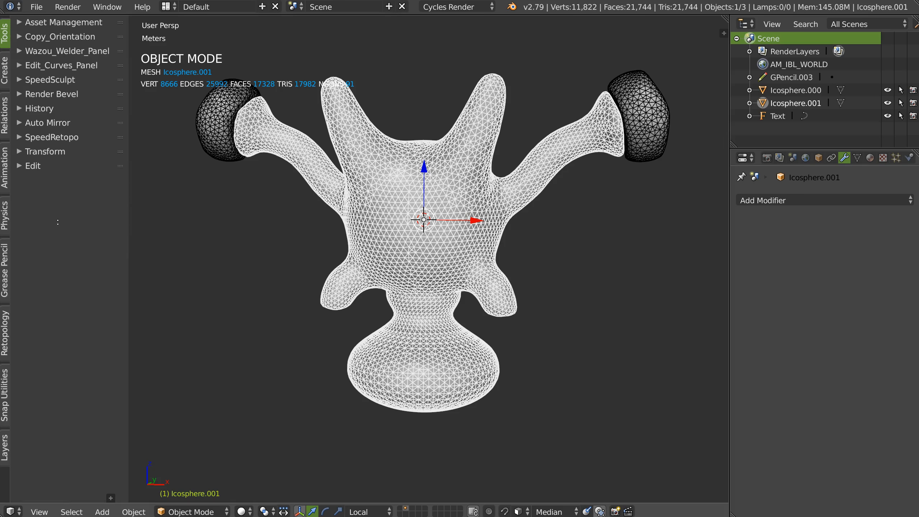
left_click(50, 22)
left_click(65, 72)
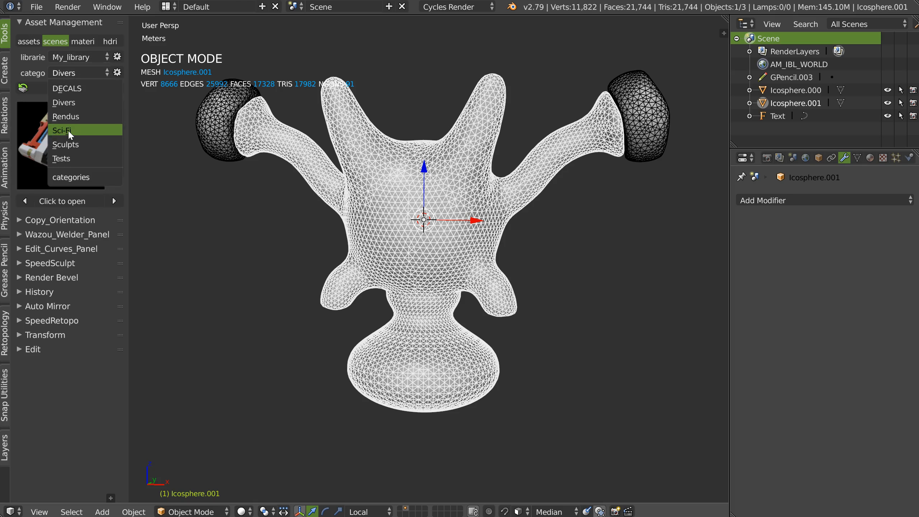
left_click(62, 145)
left_click(56, 151)
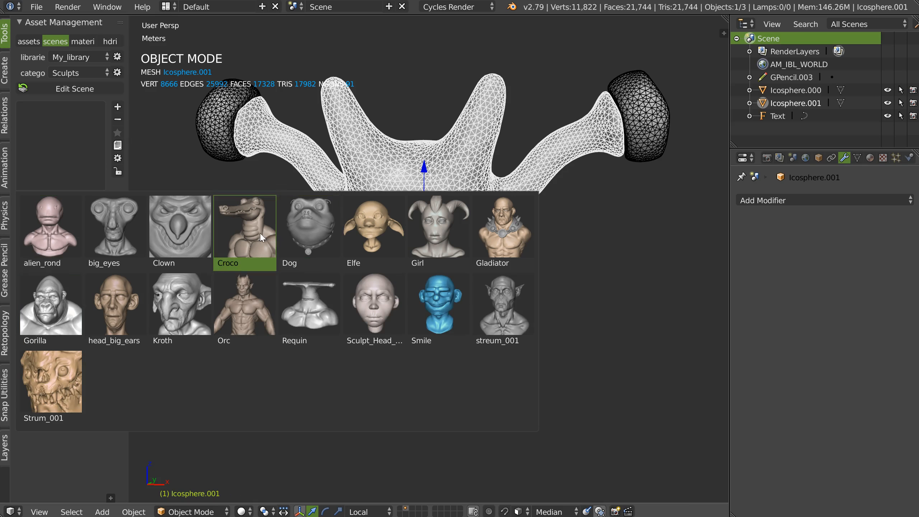
left_click(263, 237)
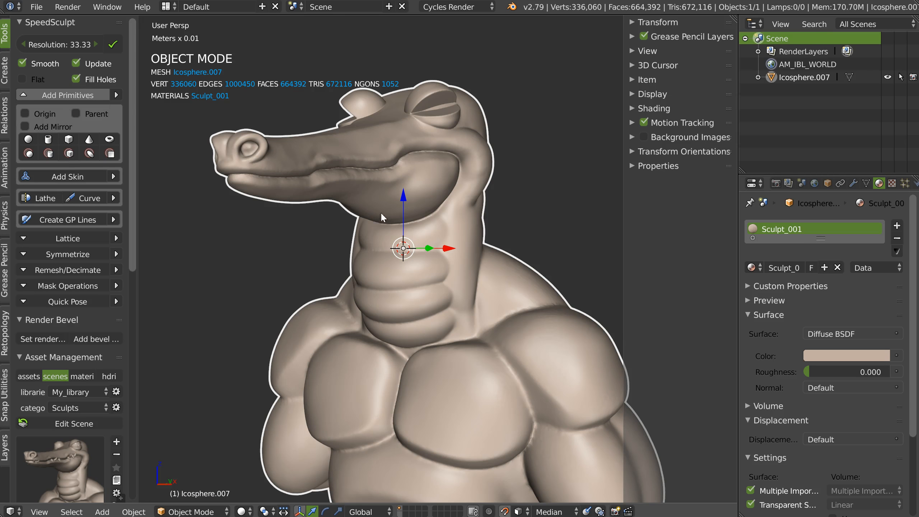
Examine the crocodile sculpt's head, neck and muscle volumes from several angles
middle_click_drag(380, 213, 361, 157)
scroll(412, 214, "down", 2)
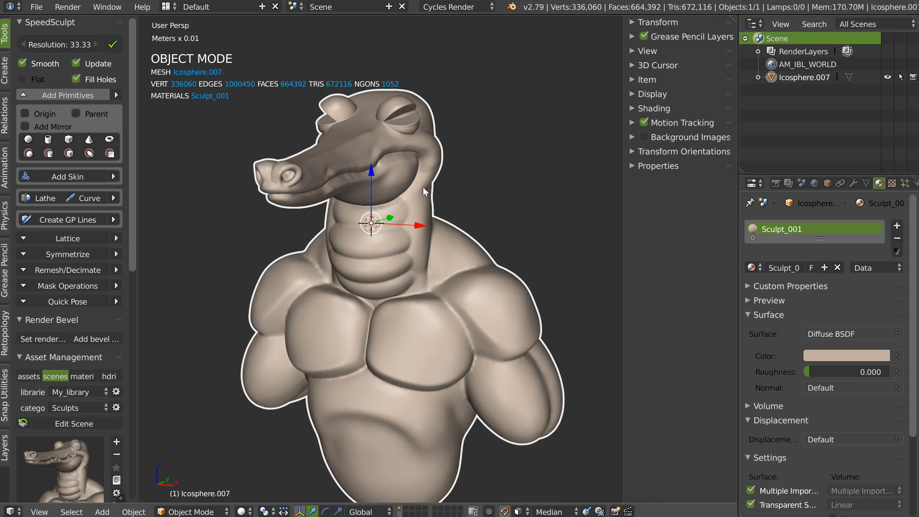
scroll(355, 246, "down", 1)
middle_click_drag(436, 238, 434, 283)
scroll(474, 287, "up", 2)
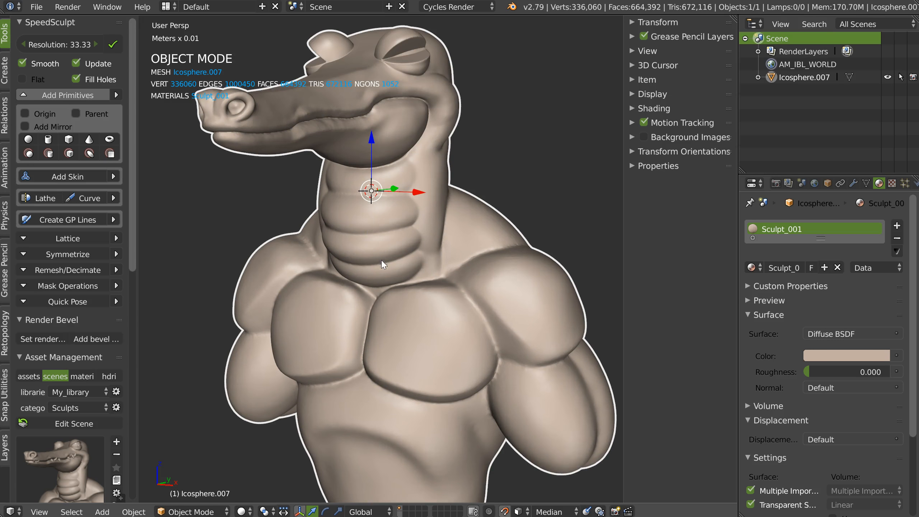
middle_click_drag(431, 182, 390, 187)
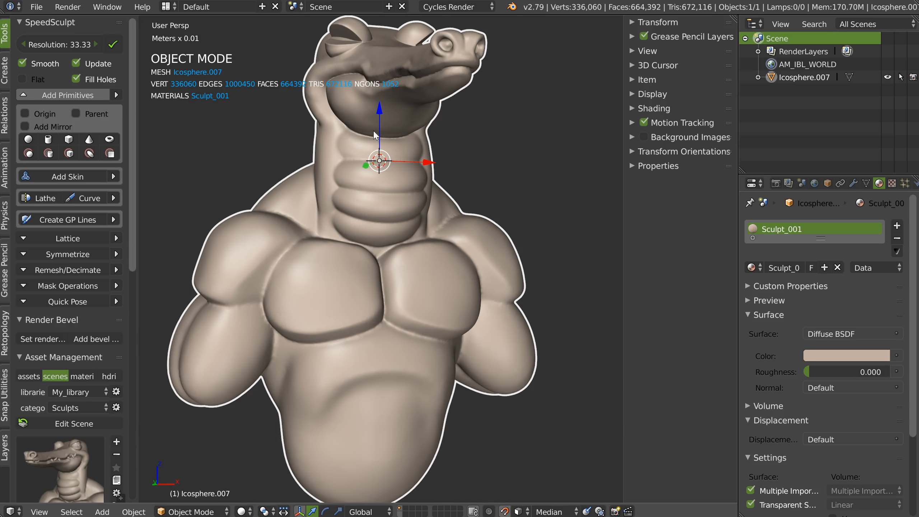
Open the Orc scene from the Sculpts category of the asset library
scroll(49, 293, "down", 8)
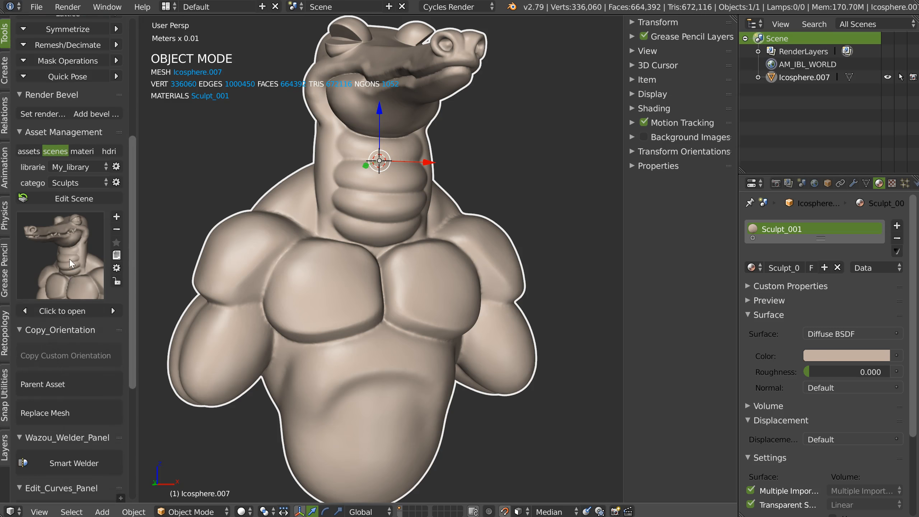
left_click(69, 260)
left_click(246, 404)
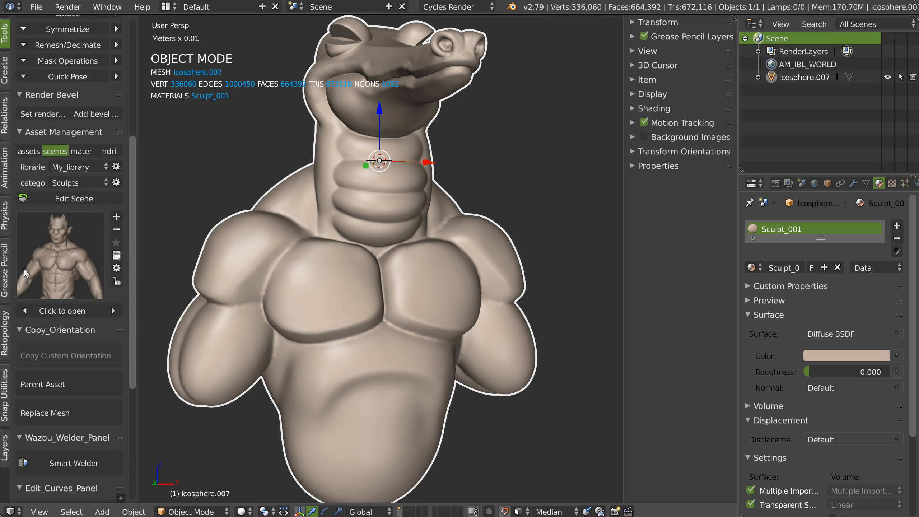
left_click(65, 311)
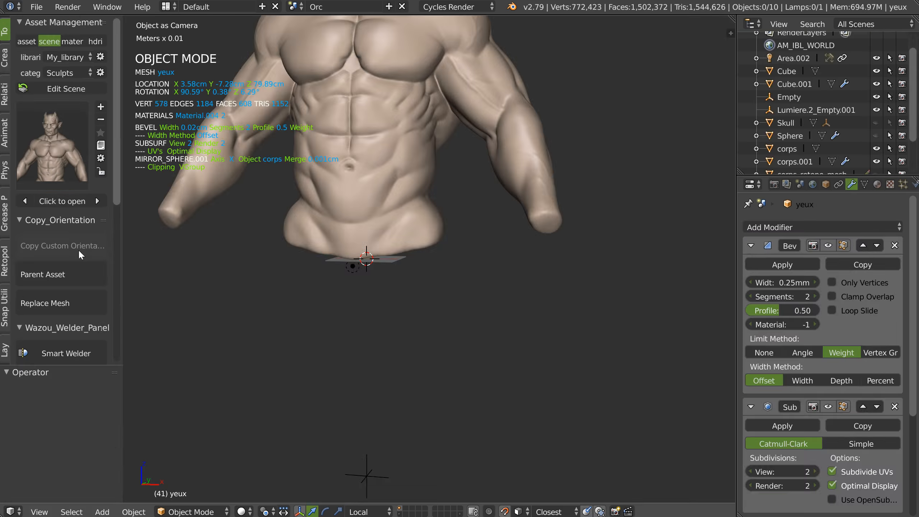
Frame the orc sculpt and sketch overlapping muscle shapes and a torso outline beside it with the Grease Pencil
middle_click_drag(390, 138, 367, 252)
scroll(397, 224, "down", 1)
mouse_move(468, 175)
middle_mouse_down("shift")
mouse_move(401, 201)
mouse_move(476, 183)
middle_mouse_up("shift")
left_click_drag(525, 163, 477, 195)
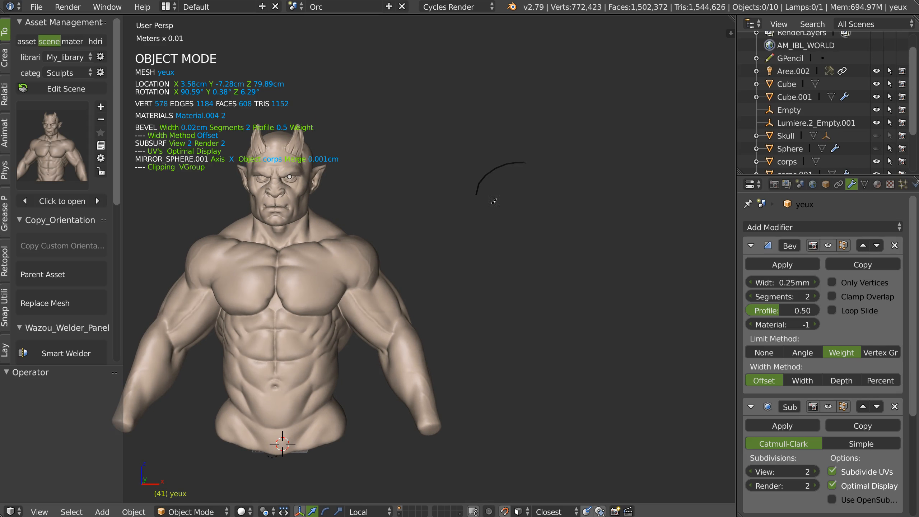
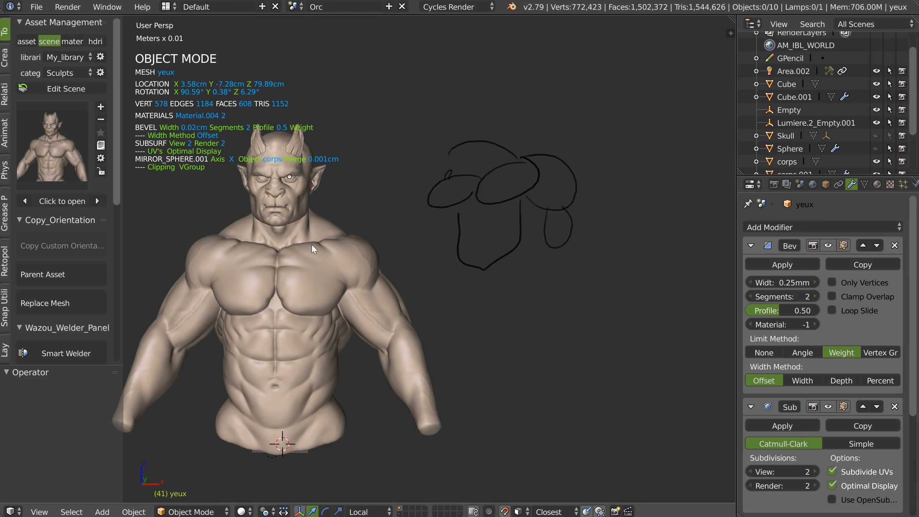
Examine the orc's chest, arm and abdominal muscles against the sketched volumes
middle_click_drag(285, 248, 219, 205)
mouse_move(349, 231)
middle_mouse_down()
mouse_move(248, 257)
mouse_move(261, 226)
mouse_move(319, 239)
mouse_move(295, 240)
mouse_move(300, 276)
mouse_move(294, 268)
mouse_move(220, 264)
mouse_move(208, 242)
mouse_move(370, 253)
mouse_move(362, 254)
middle_mouse_up()
scroll(357, 280, "up", 3)
mouse_move(375, 286)
middle_mouse_down("shift")
mouse_move(403, 251)
mouse_move(394, 215)
mouse_move(397, 318)
mouse_move(307, 218)
middle_mouse_up("shift")
middle_click_drag(602, 175, 615, 152)
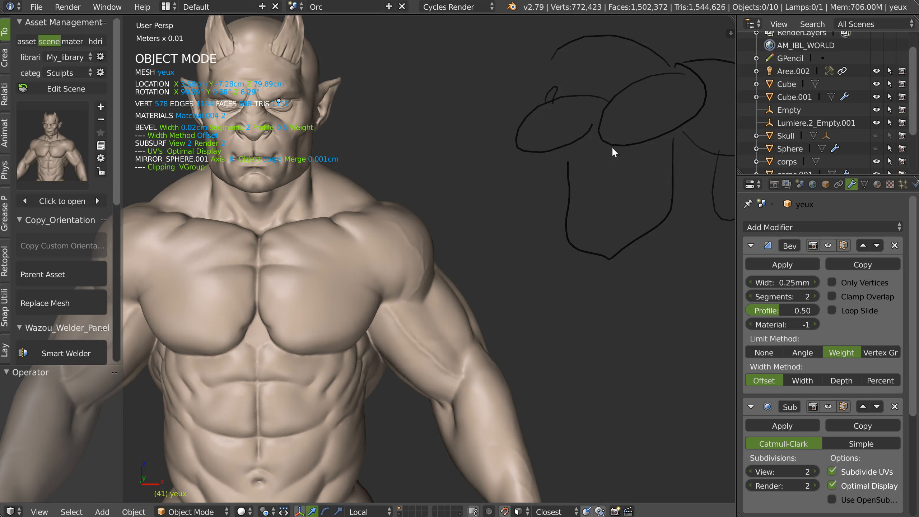
middle_click_drag(344, 217, 401, 245)
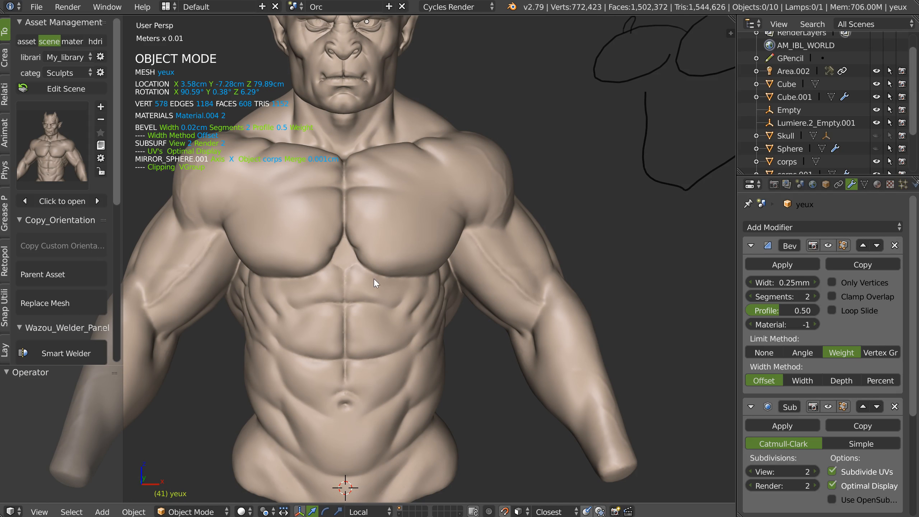
mouse_move(387, 211)
middle_mouse_down()
mouse_move(344, 246)
mouse_move(349, 230)
mouse_move(235, 223)
mouse_move(518, 217)
mouse_move(389, 224)
mouse_move(351, 196)
mouse_move(370, 183)
middle_mouse_up()
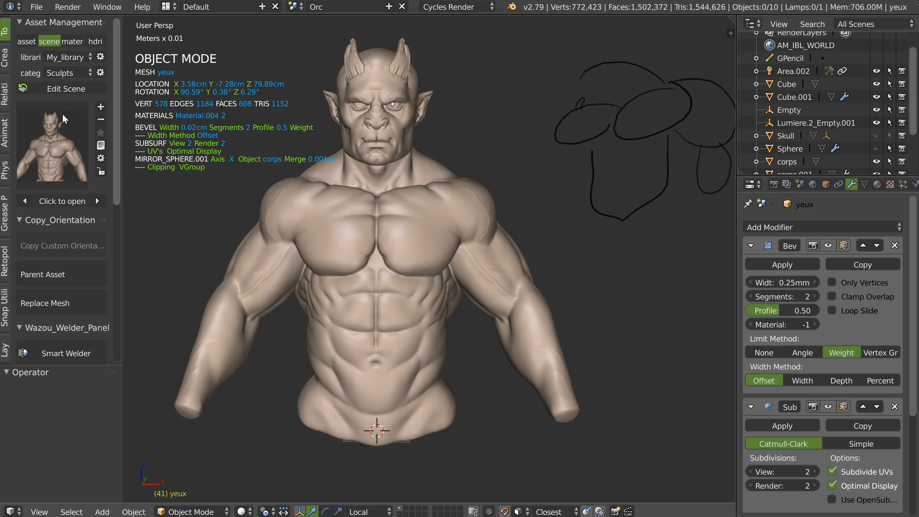
Collapse the asset management, orientation, welder, curve and retopology tool sections, and expand the SpeedSculpt tools
left_click(35, 21)
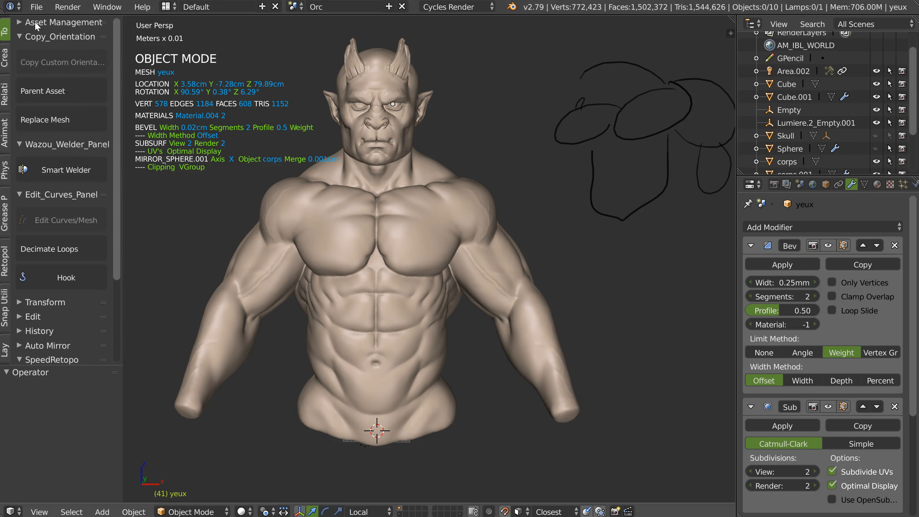
left_click(42, 36)
left_click(45, 51)
left_click(49, 66)
left_click(45, 136)
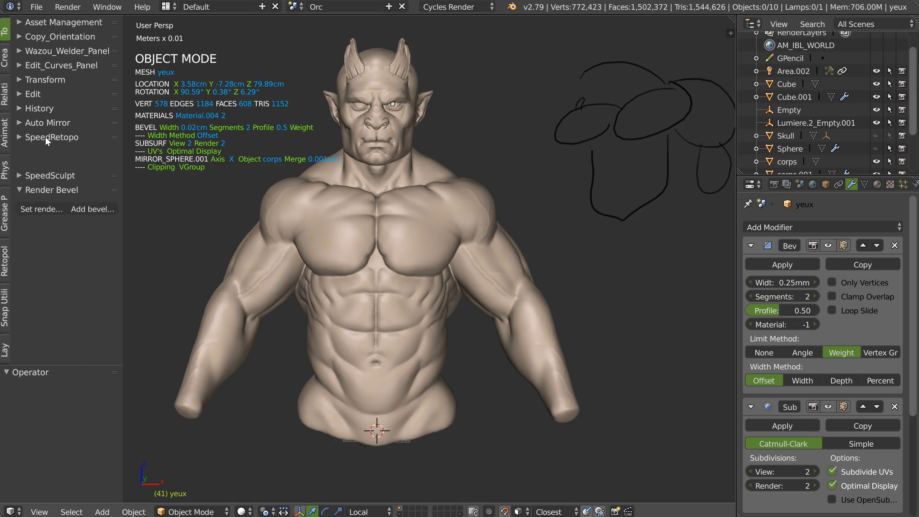
left_click(47, 166)
left_click(49, 152)
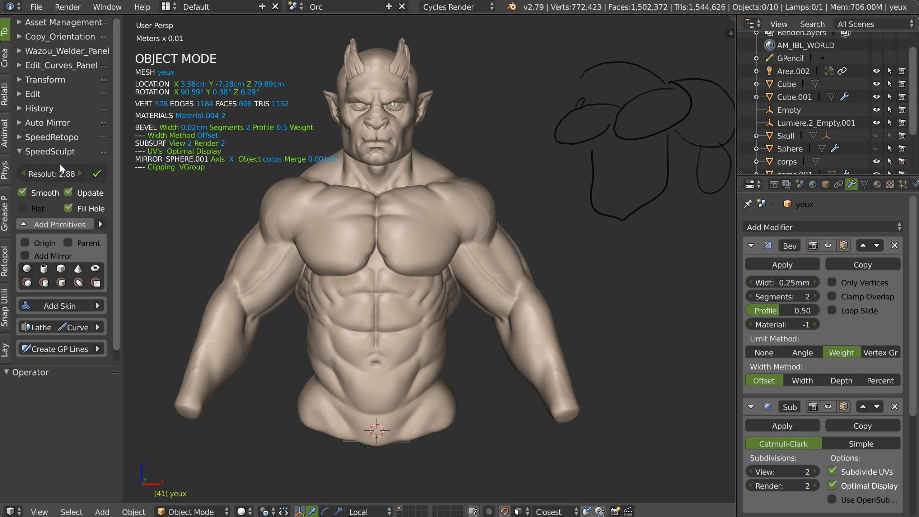
Enable automatic mirroring for newly added SpeedSculpt primitives, with the orc's lower torso framed from the front
scroll(68, 161, "down", 1)
scroll(466, 208, "up", 1)
middle_click_drag(466, 208, 380, 280)
key("KP_1")
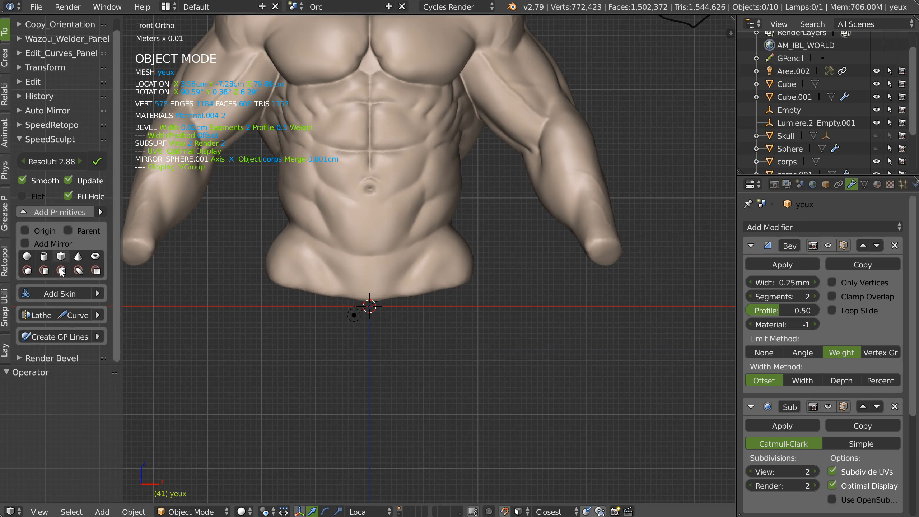
left_click(25, 243)
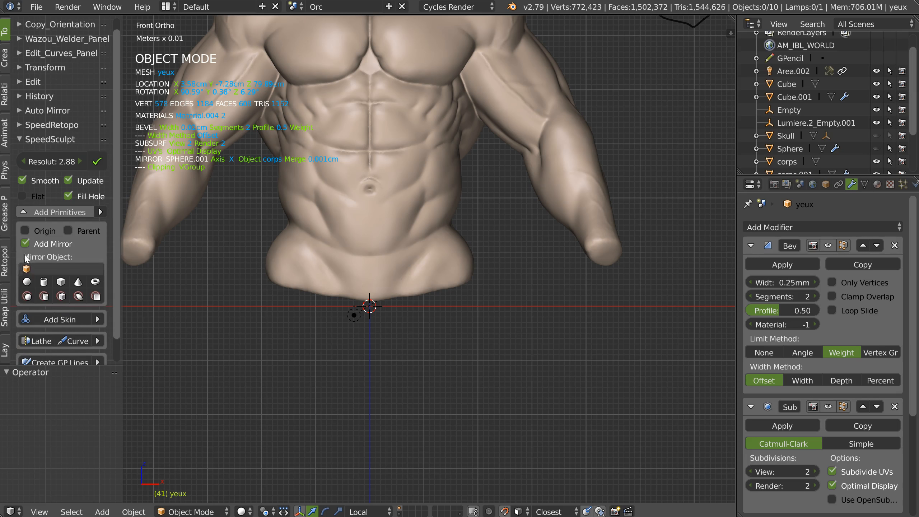
Try adding a mirrored sphere below the hips with the eyes as mirror object, scaled up about 11.4 times
left_click(29, 279)
left_click(426, 312)
key("s")
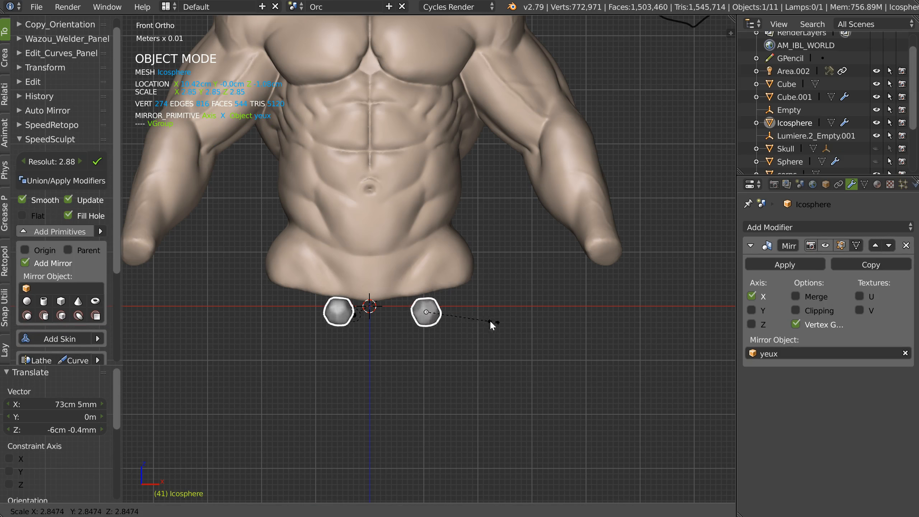
left_click(702, 328)
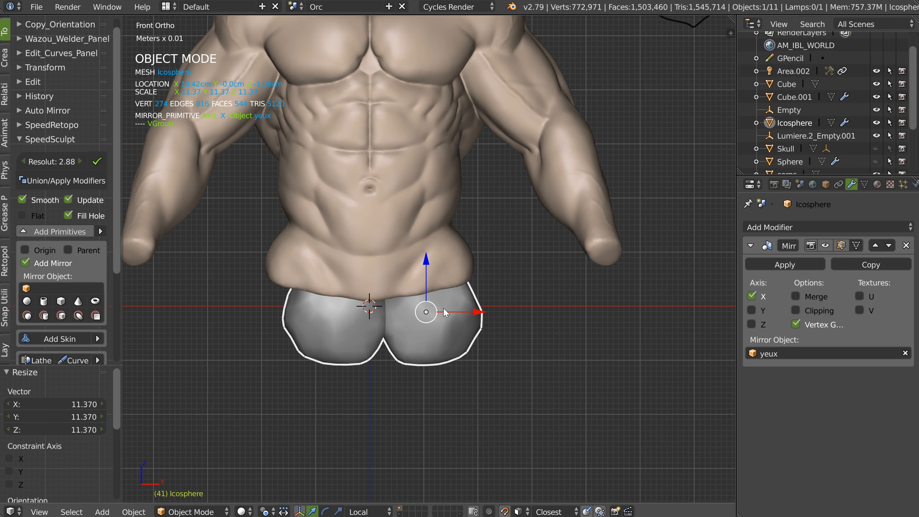
Select the orc's body as the reference object and set the SpeedSculpt resolution to 10
right_click(402, 268)
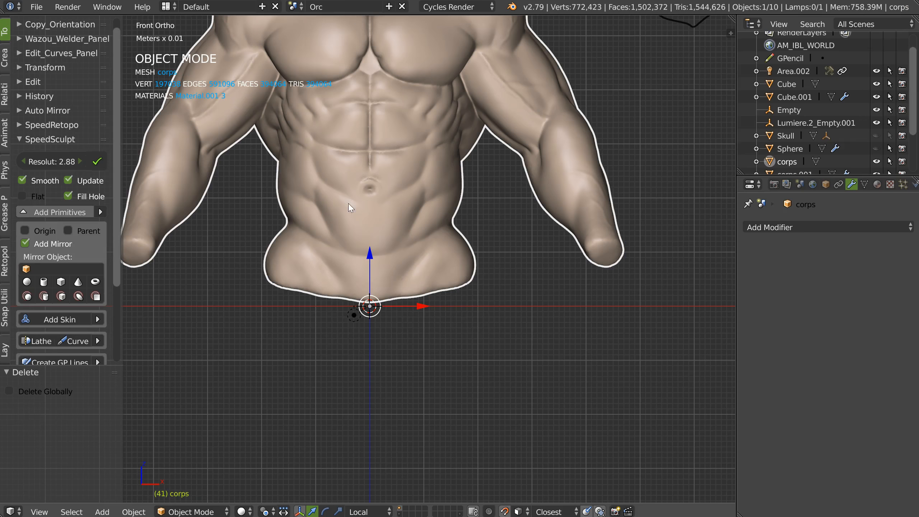
left_click(60, 162)
type("10")
key("Return")
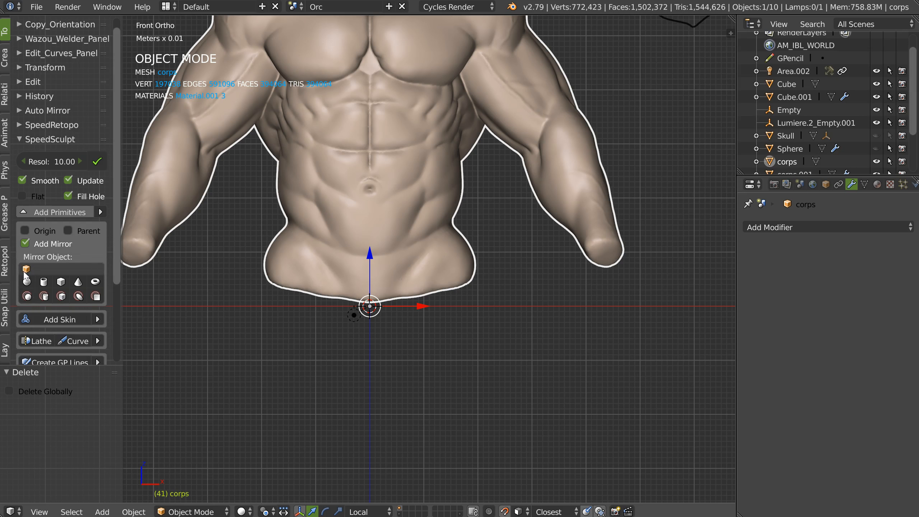
Add a sphere below the hips mirrored across the body, and scale it up about 10.6 times overall
left_click(29, 282)
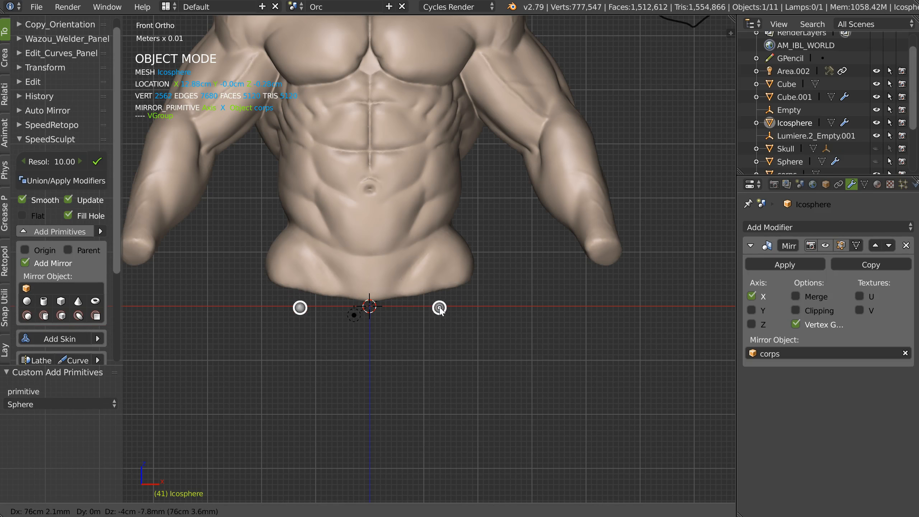
left_click(442, 309)
key("s")
left_click(669, 362)
key("s")
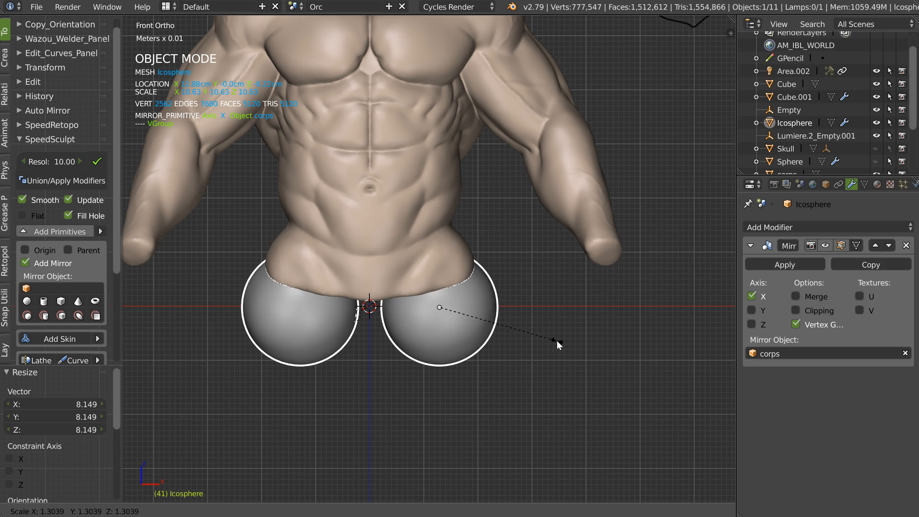
left_click(556, 344)
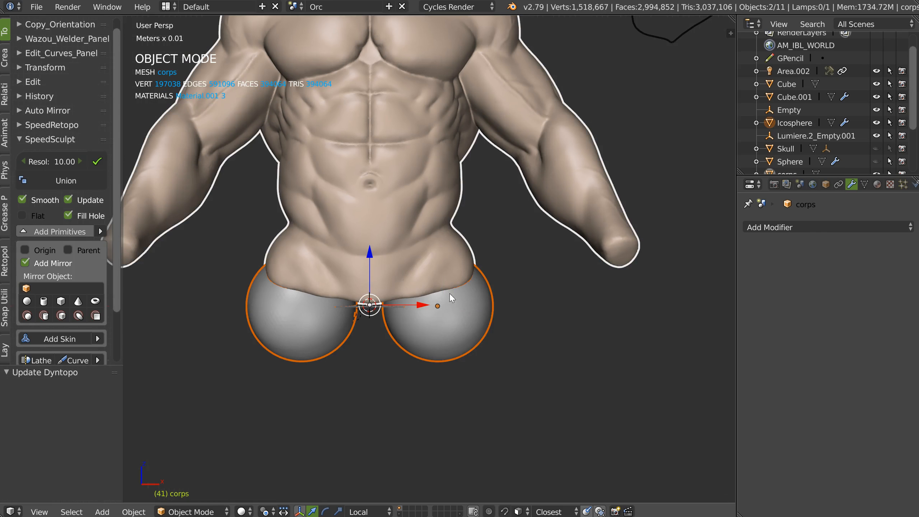
Select the mirrored sphere below the hips and display its wireframe over the shaded surface
middle_click_drag(449, 294, 438, 300)
scroll(439, 300, "up", 1)
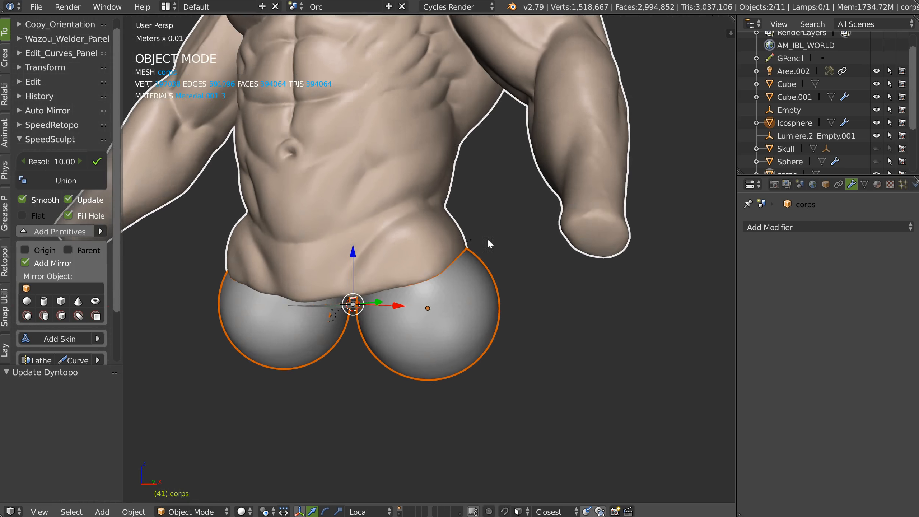
middle_click_drag(487, 240, 452, 301)
scroll(452, 301, "up", 3)
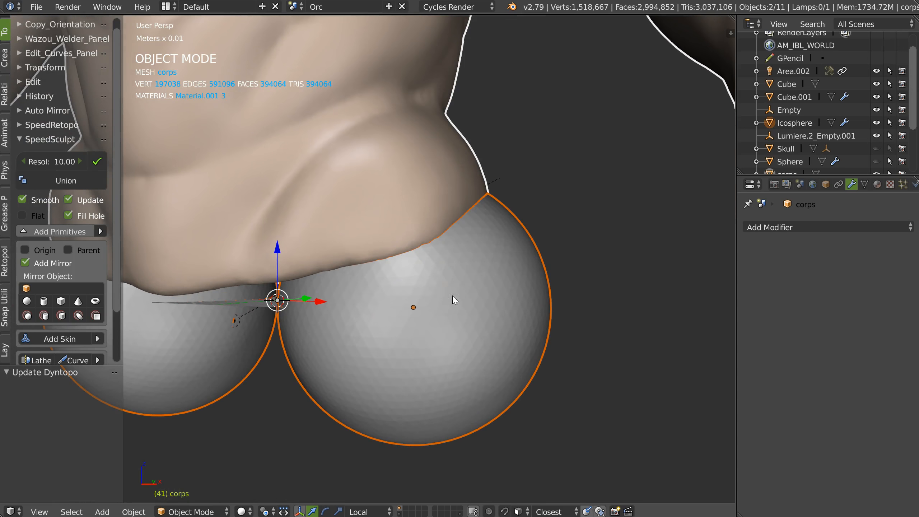
right_click(451, 294)
key("z")
left_click(542, 298)
scroll(469, 272, "up", 4)
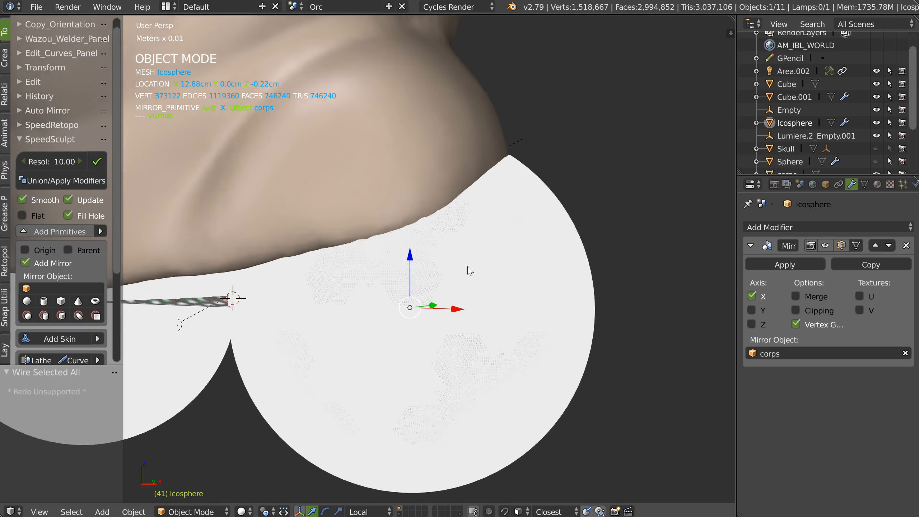
Set the SpeedSculpt resolution to 5 and update the sphere's dynamic topology
scroll(380, 309, "down", 3)
left_click(47, 159)
type("5")
key("Return")
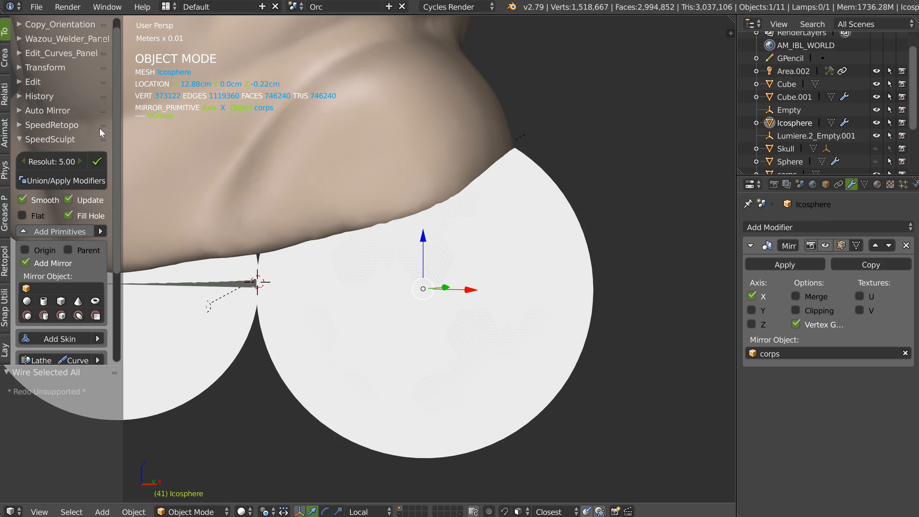
left_click(99, 163)
Examine the mesh density of the mirrored spheres from a distance and close up
scroll(342, 160, "down", 5)
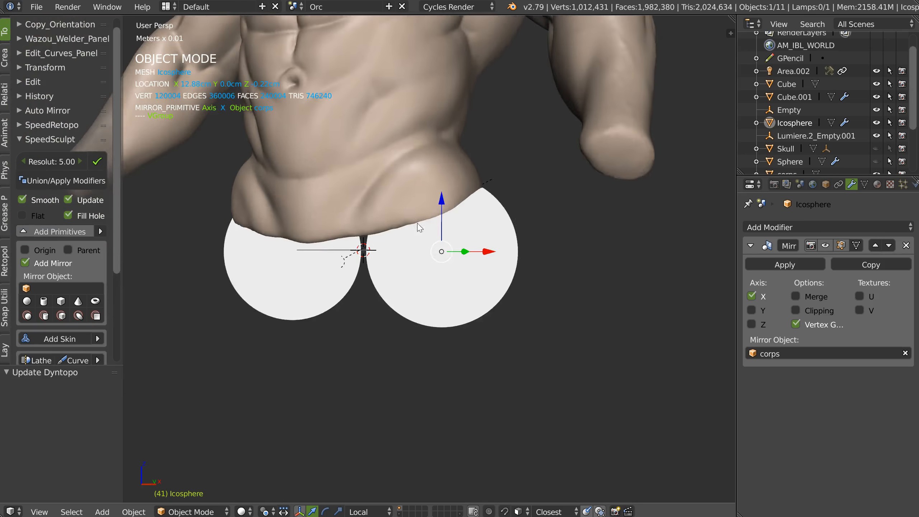
scroll(352, 197, "down", 5)
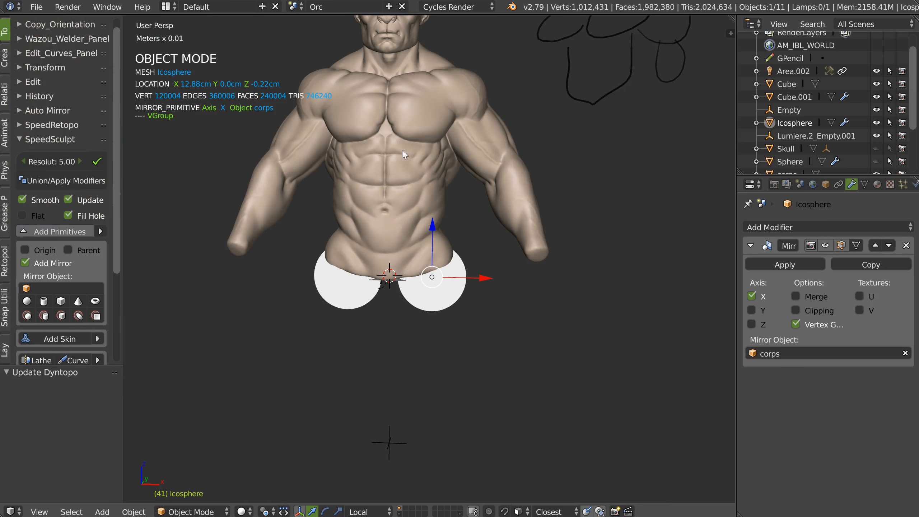
scroll(384, 221, "up", 3)
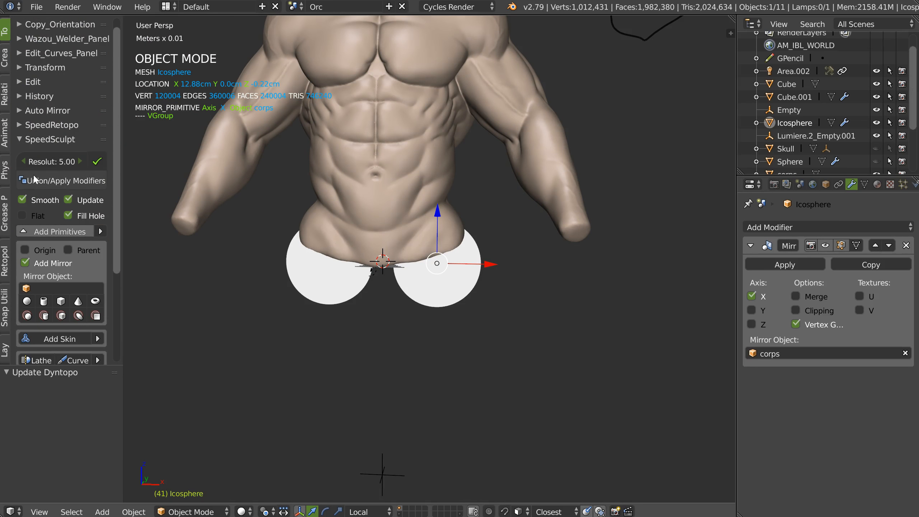
scroll(508, 173, "up", 3)
middle_click_drag(352, 251, 366, 220)
scroll(349, 281, "up", 3)
scroll(471, 247, "down", 1)
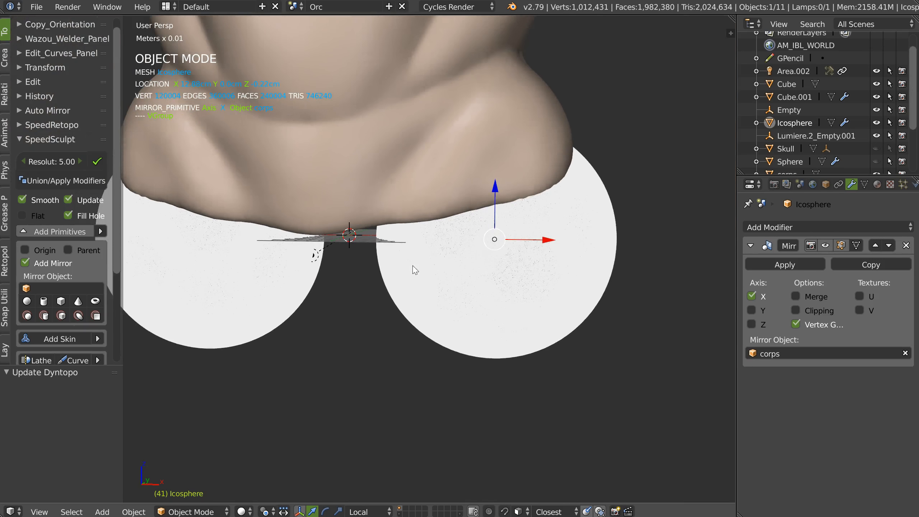
scroll(310, 222, "up", 2)
scroll(431, 170, "down", 5)
middle_click_drag(420, 131, 412, 216, "shift")
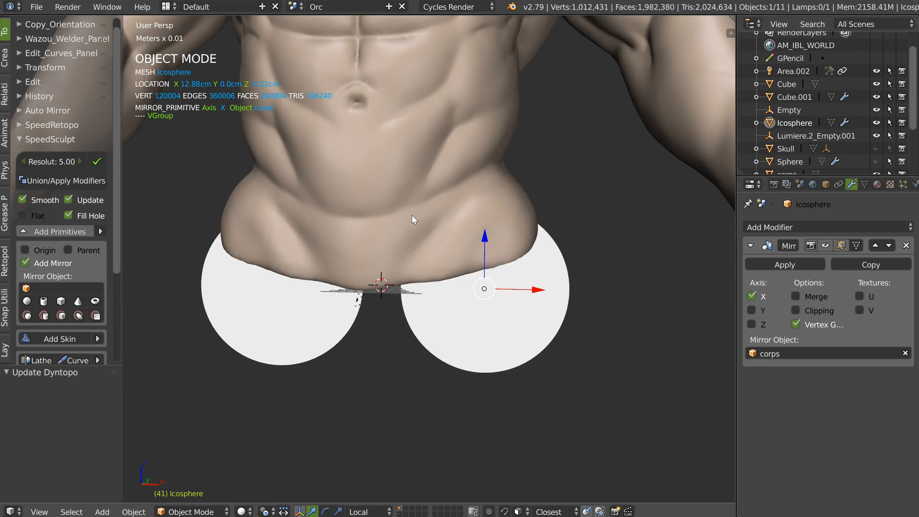
scroll(463, 330, "up", 5)
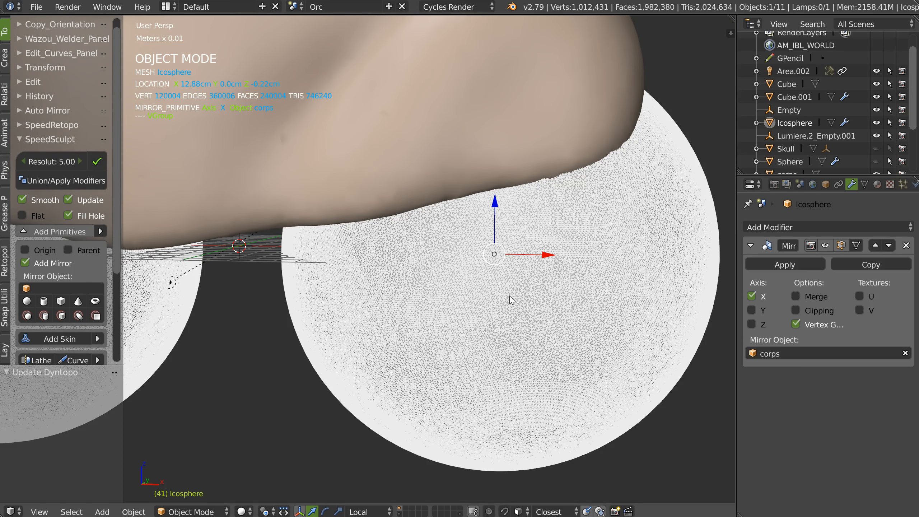
scroll(432, 303, "up", 2)
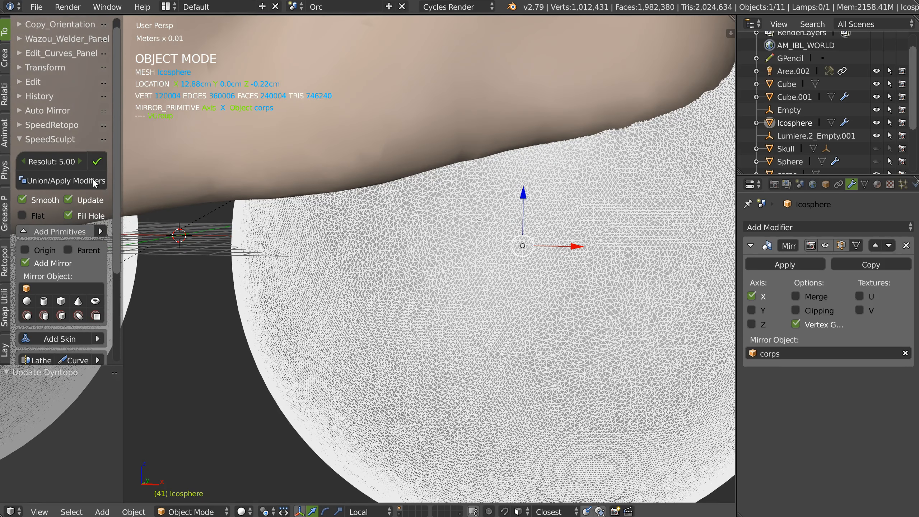
Set the SpeedSculpt resolution to 2 and update the sphere's dynamic topology
left_click(42, 160)
type("2")
key("Return")
left_click(97, 164)
Move the mirrored sphere about 2 cm along X toward the body's centre line
middle_click_drag(543, 213, 324, 392, "ctrl")
middle_click_drag(594, 210, 536, 256, "ctrl")
middle_click_drag(536, 255, 490, 261)
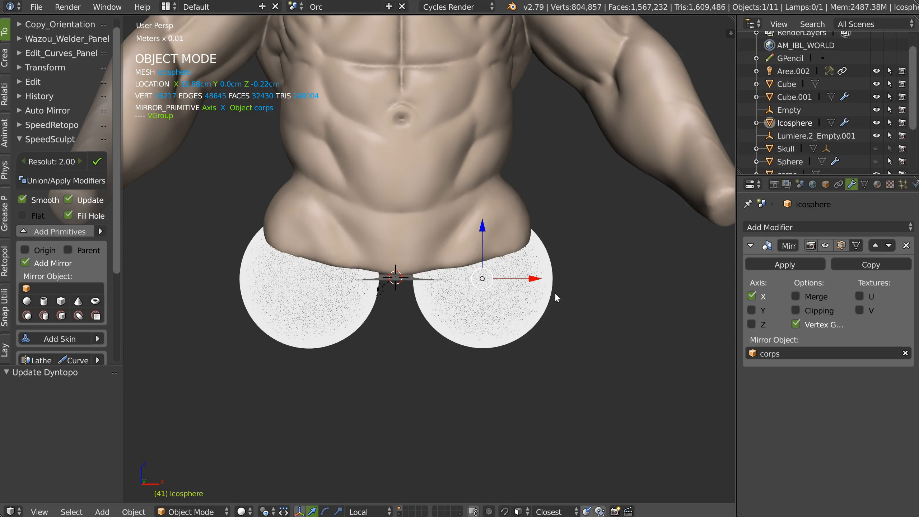
left_click_drag(534, 280, 521, 295)
middle_click_drag(521, 295, 489, 270)
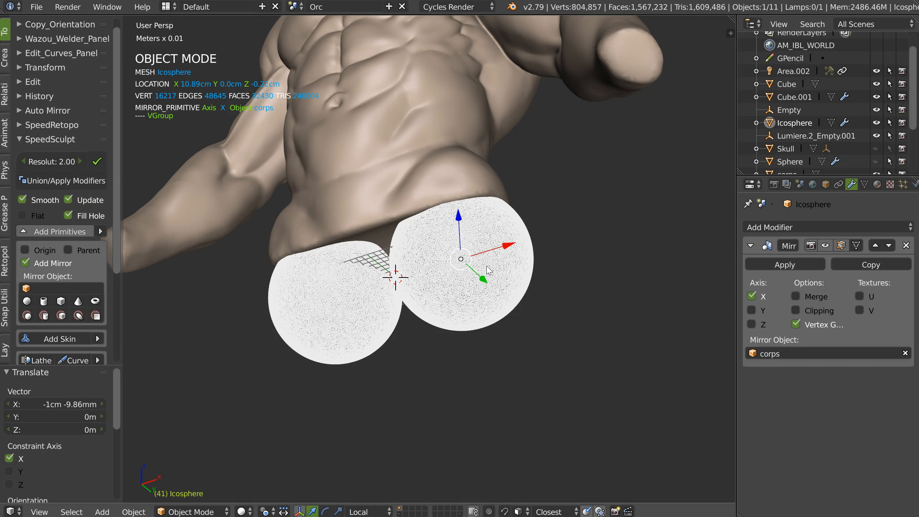
Select the orc's body, display its wireframe and examine the mesh density on the hips and torso
right_click(381, 208, "shift")
middle_click_drag(383, 167, 382, 210)
right_click(382, 211)
key("shift+z")
left_click(417, 211)
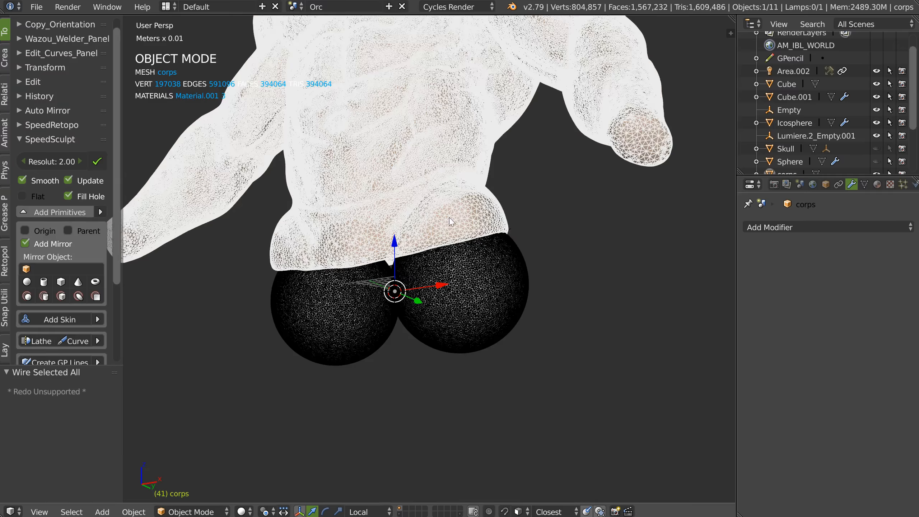
scroll(470, 209, "up", 3)
middle_click_drag(469, 206, 418, 230)
middle_click_drag(409, 137, 440, 167, "shift")
middle_click_drag(440, 167, 396, 218, "shift")
scroll(438, 235, "down", 2)
scroll(536, 90, "up", 3)
Expand the Remesh/Decimate section of the SpeedSculpt tools
scroll(56, 309, "down", 5)
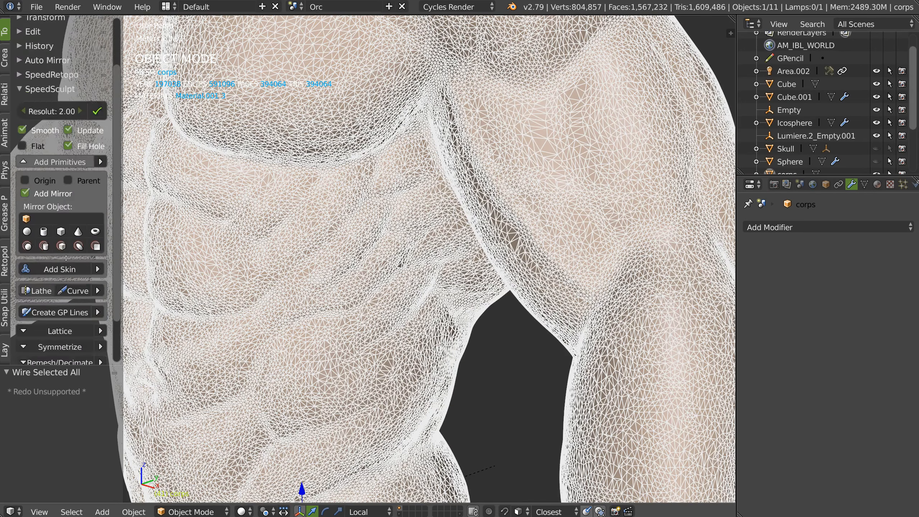
left_click(54, 309)
scroll(54, 310, "down", 2)
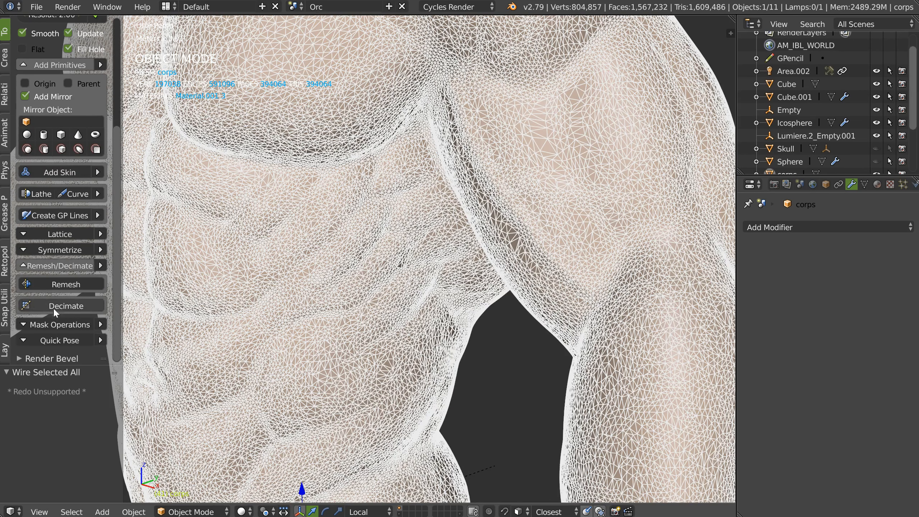
scroll(408, 453, "down", 2)
Select the mirrored sphere and add a Decimate modifier with a ratio of 0.5
middle_click_drag(407, 492, 420, 246, "shift")
scroll(420, 246, "up", 2)
right_click(427, 258)
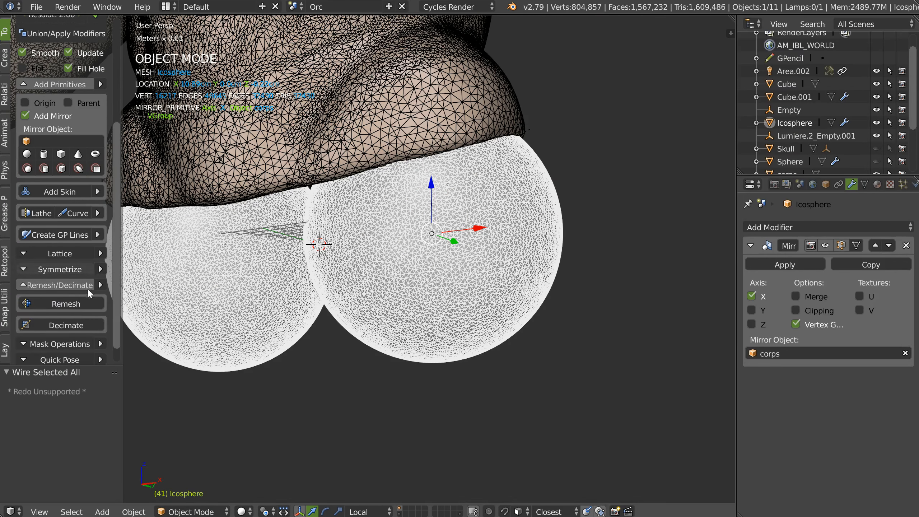
left_click(64, 326)
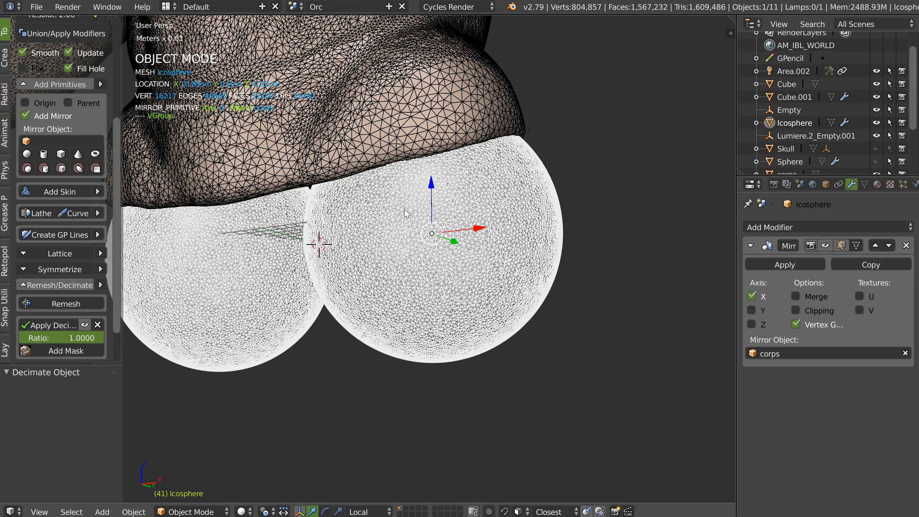
left_click(74, 338)
type(".5")
key("Return")
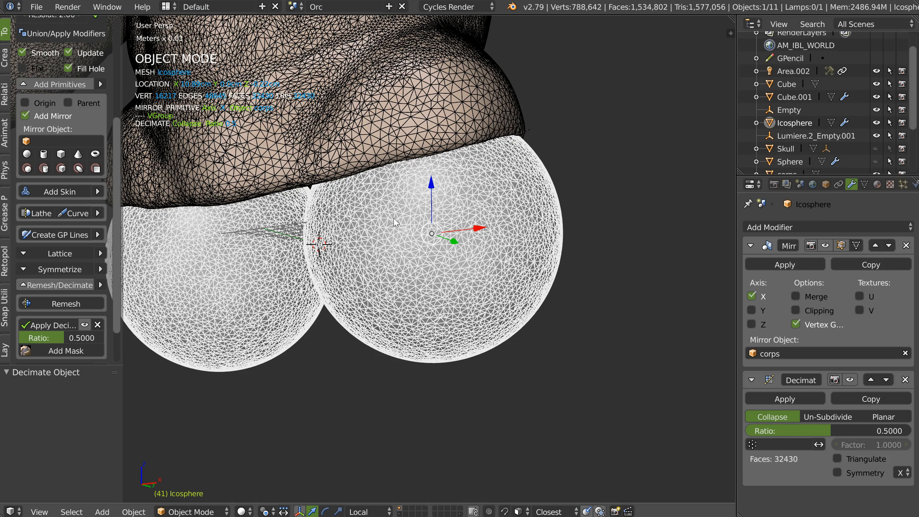
Examine the triangle density across the orc's abdomen, ribs, chest and head in comparison with the decimated spheres
middle_click_drag(390, 214, 412, 217)
middle_click_drag(384, 149, 365, 333, "shift")
middle_click_drag(419, 92, 440, 209, "shift")
middle_click_drag(374, 264, 387, 286, "ctrl")
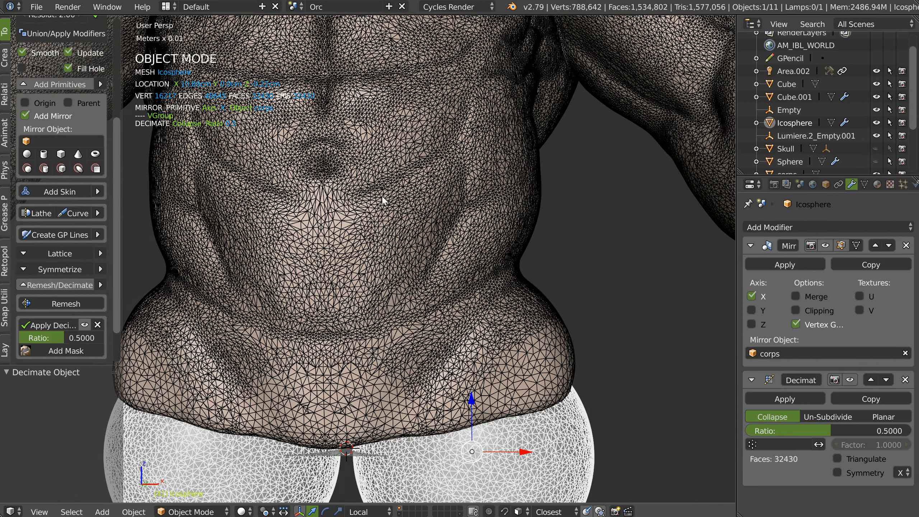
middle_click_drag(383, 196, 404, 154, "ctrl")
middle_click_drag(459, 120, 431, 202, "ctrl")
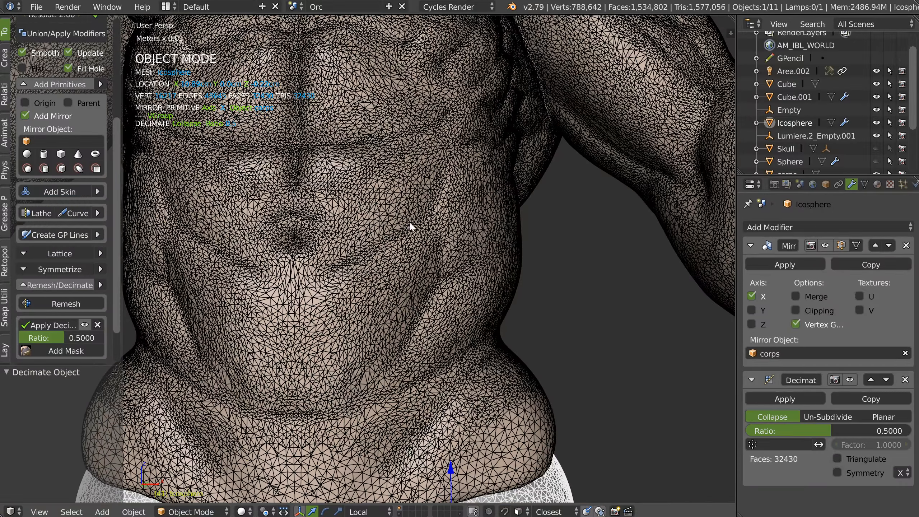
middle_click_drag(468, 135, 418, 163)
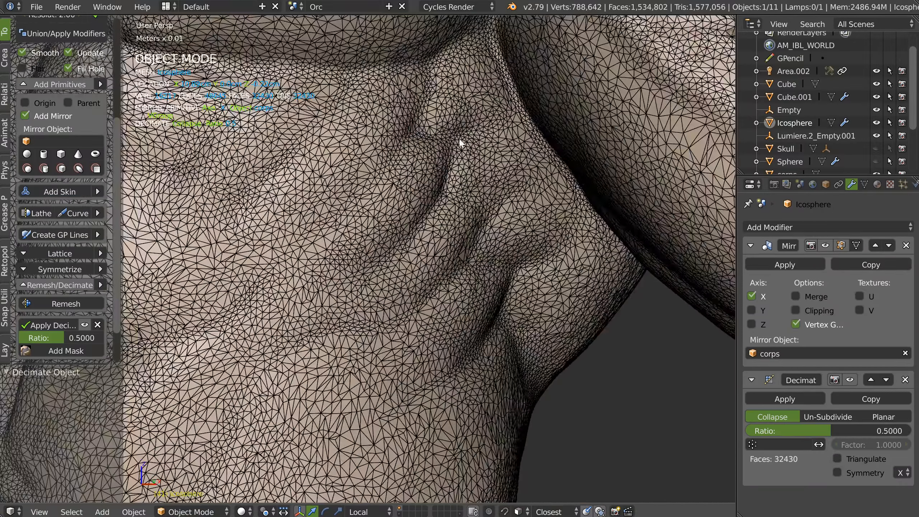
middle_click_drag(460, 139, 430, 238, "ctrl")
middle_click_drag(432, 156, 443, 218, "shift")
middle_click_drag(444, 181, 442, 232, "ctrl")
middle_click_drag(443, 217, 430, 244)
middle_click_drag(442, 225, 457, 179, "ctrl")
middle_click_drag(449, 139, 452, 186, "ctrl")
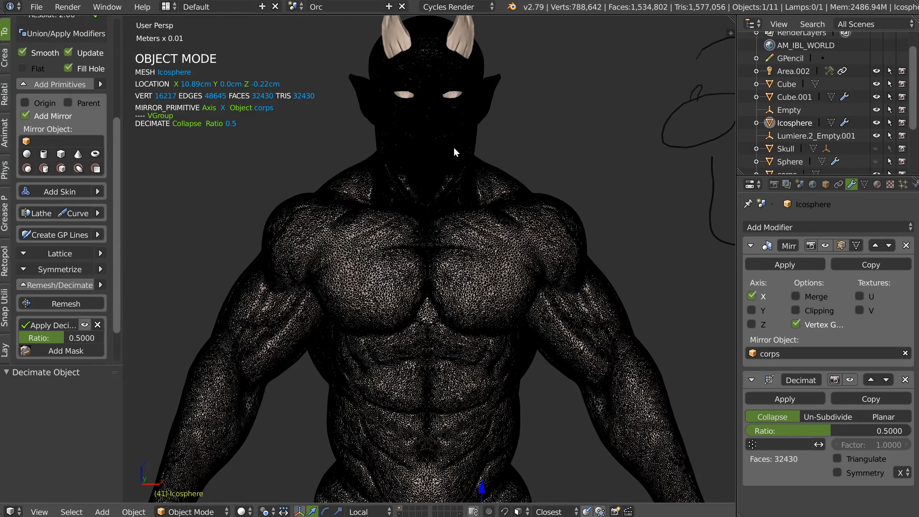
scroll(456, 186, "down", 2)
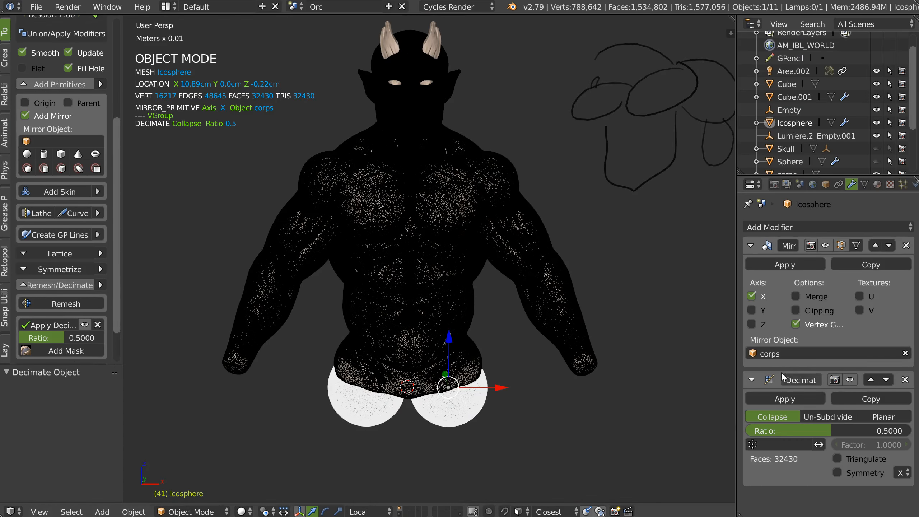
scroll(523, 337, "up", 2)
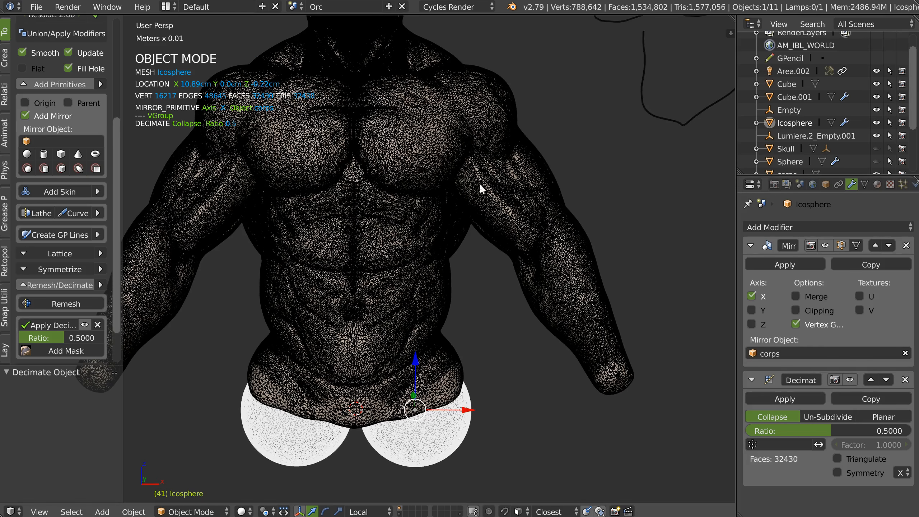
middle_click_drag(342, 187, 320, 186)
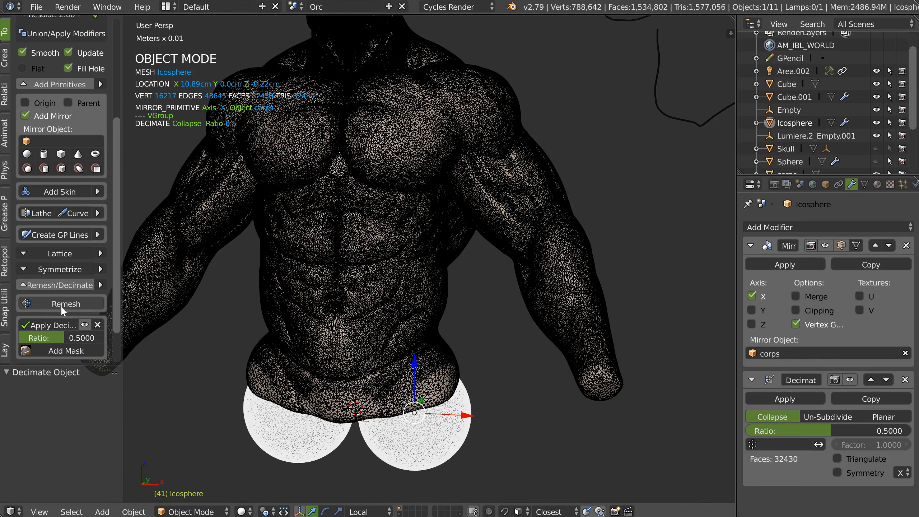
Collapse the Remesh/Decimate section and open the demonstration clip for the Quick Pose tools
left_click(54, 285)
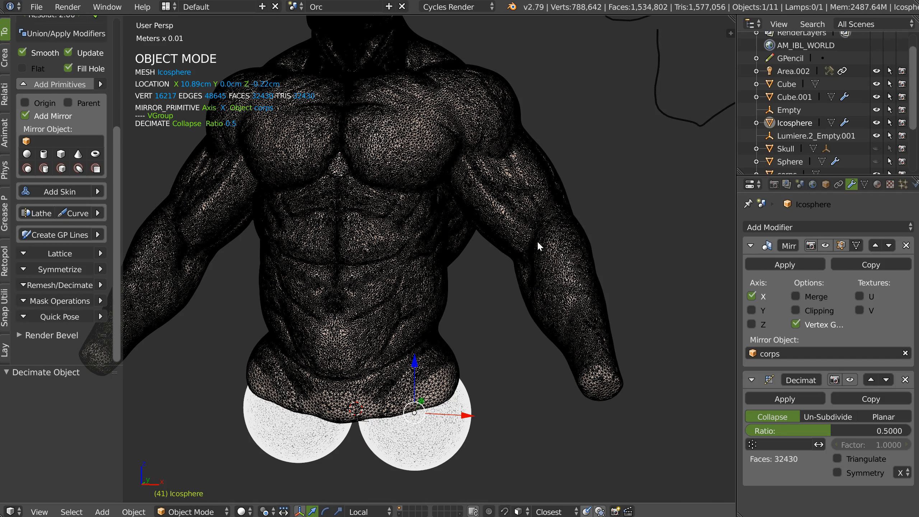
middle_click_drag(587, 335, 427, 145)
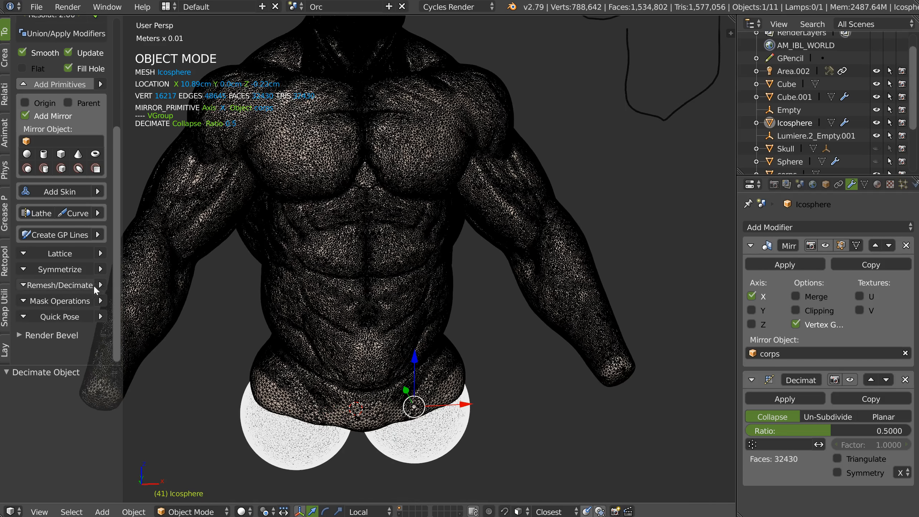
left_click(101, 317)
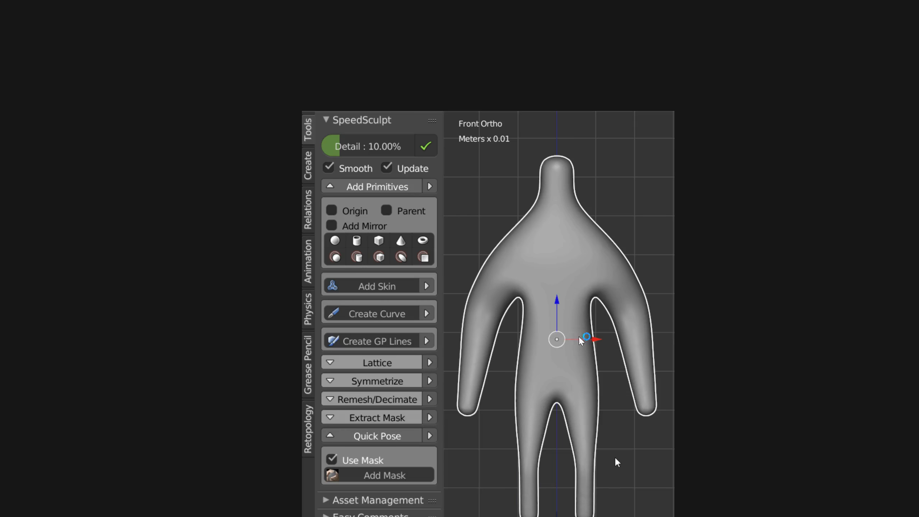
Add a Quick Pose mask and paint it over the base figure's left arm and shoulder
middle_click_drag(615, 458, 557, 467, "shift")
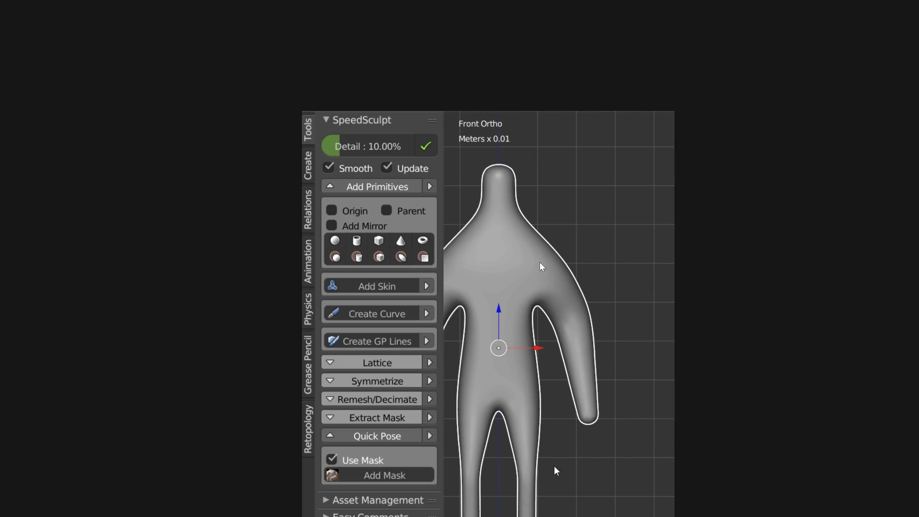
left_click(389, 478)
mouse_move(541, 327)
left_mouse_down()
mouse_move(555, 387)
mouse_move(621, 292)
mouse_move(553, 233)
mouse_move(514, 283)
left_mouse_up()
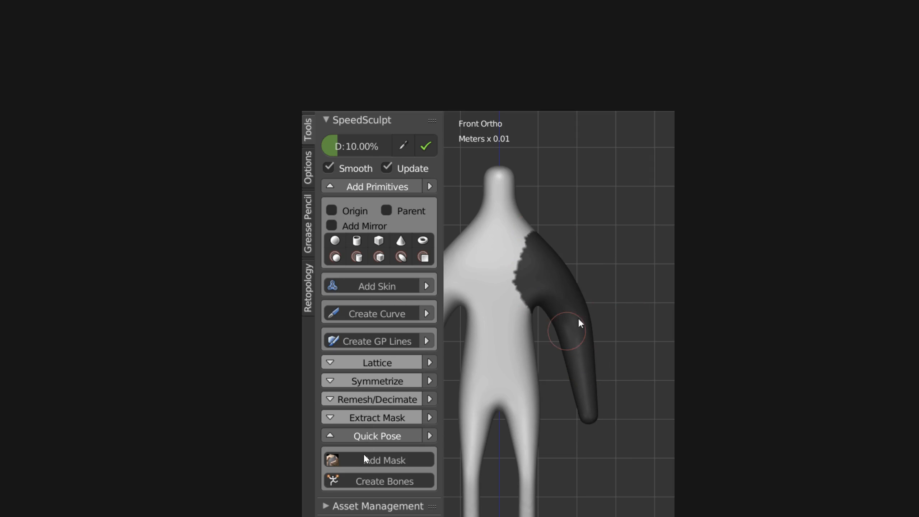
Create a two-bone chain from the shoulder through the elbow to the hand and activate it for posing
left_click(384, 481)
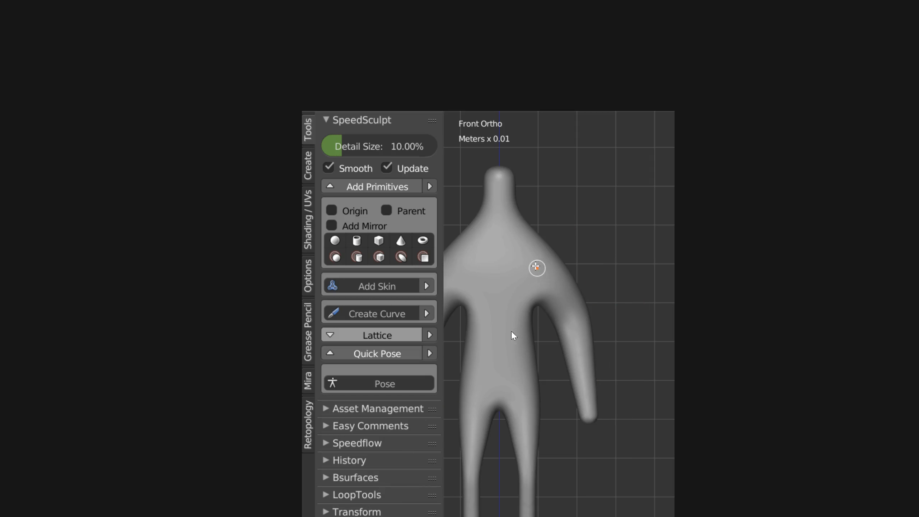
key("e")
left_click(573, 322)
key("e")
left_click(517, 304)
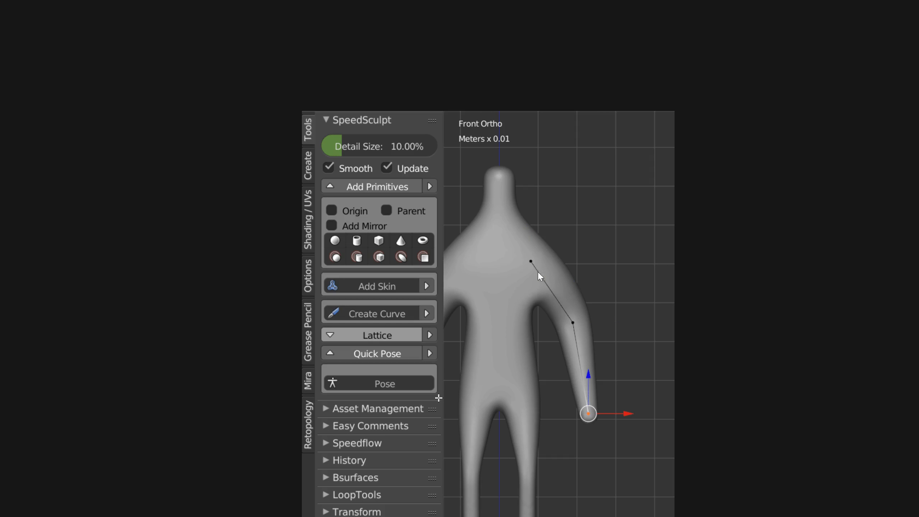
left_click(384, 384)
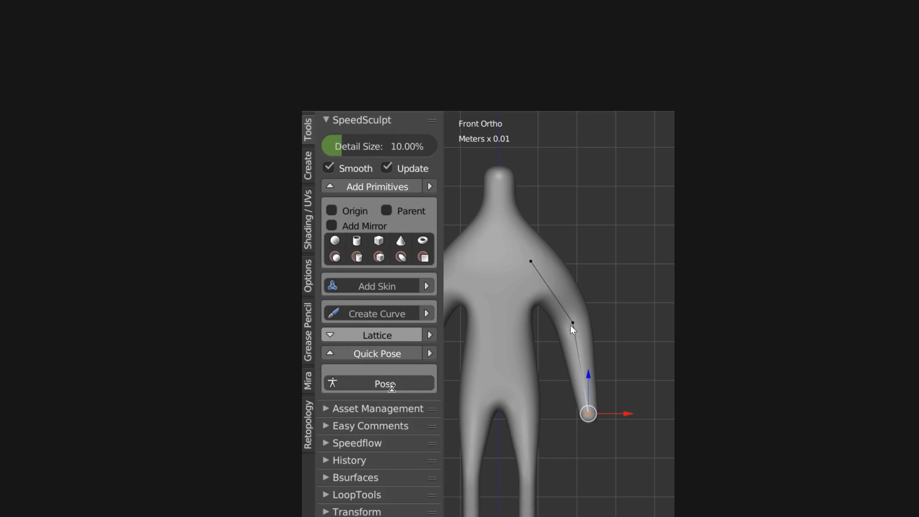
Rotate the upper arm bone and the forearm bone to swing the figure's left arm outward
right_click(564, 305)
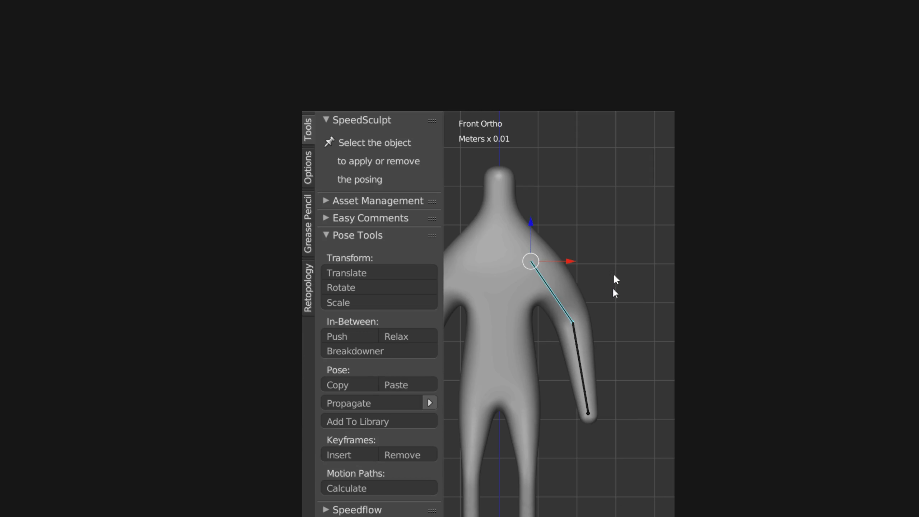
key("r")
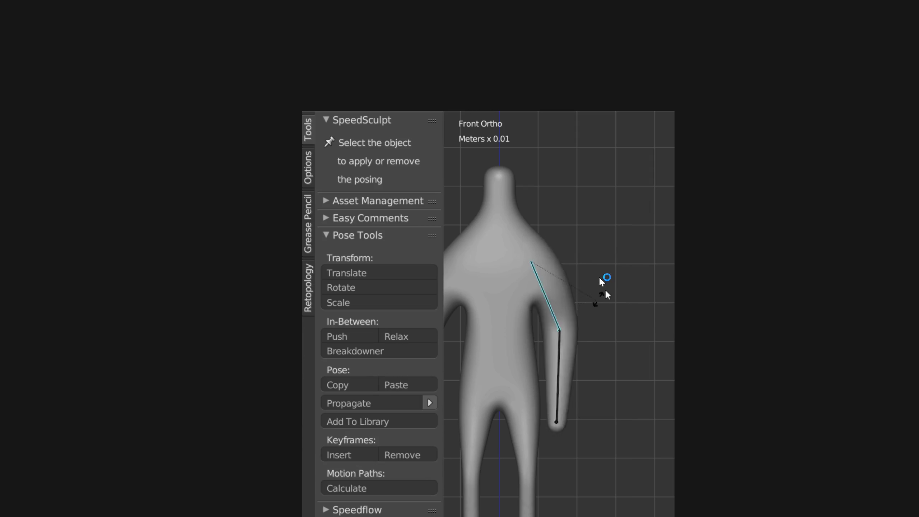
left_click(619, 286)
right_click(583, 327)
key("r")
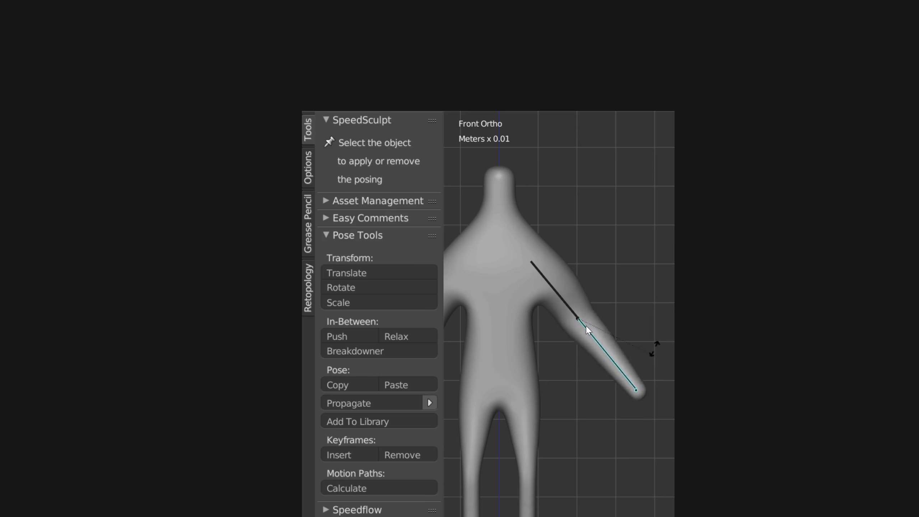
left_click(628, 361)
Select the figure, toggle the armature's visibility, and edit the pose mask to remove its edge around the shoulder and armpit
right_click(509, 354)
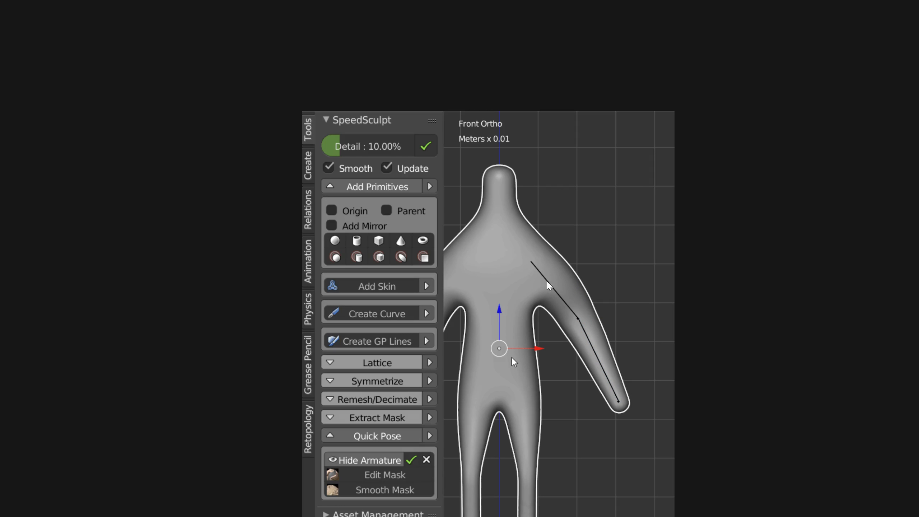
left_click(370, 461)
left_click(370, 460)
left_click(384, 475)
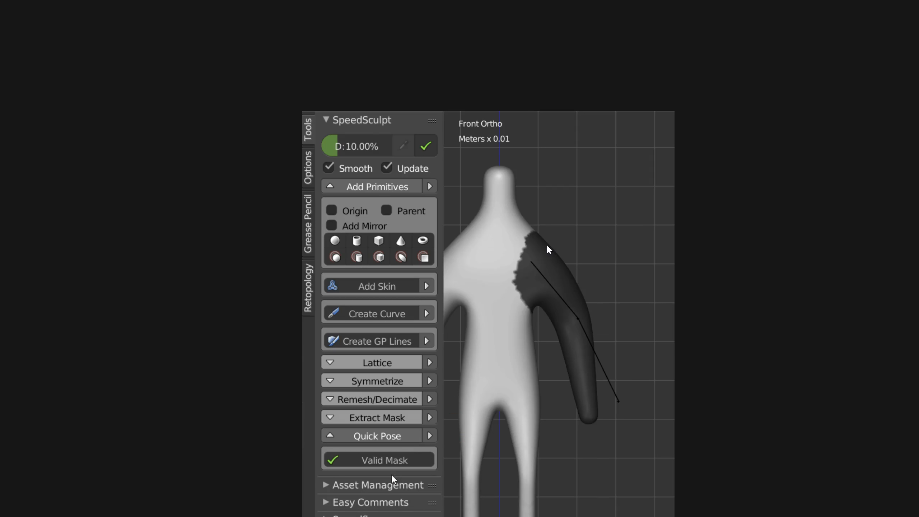
mouse_move(514, 280)
left_mouse_down("ctrl")
mouse_move(509, 256)
mouse_move(511, 289)
mouse_move(542, 216)
left_mouse_up("ctrl")
left_click_drag(514, 314, 524, 301, "ctrl")
left_click(390, 463)
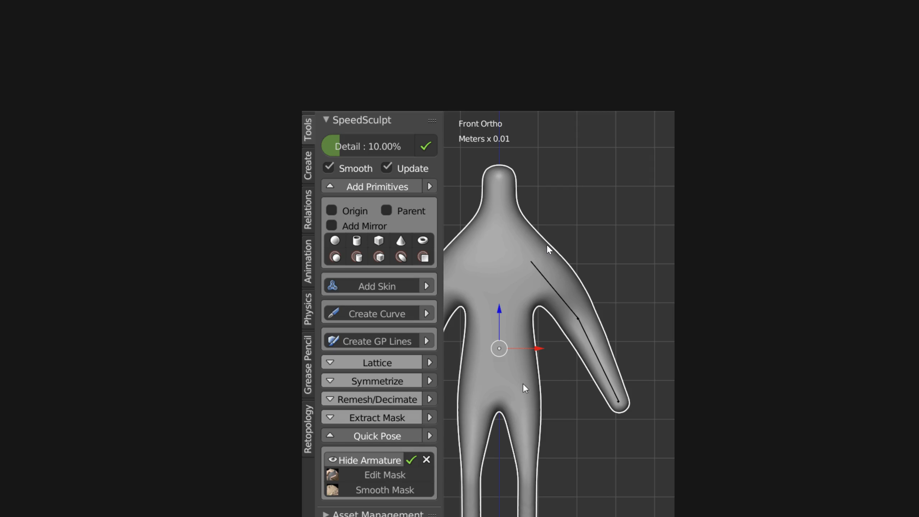
Raise the left arm by rotating its upper bone and smooth the pose mask on the figure
right_click(568, 305)
key("r")
left_click(631, 241)
right_click(510, 299)
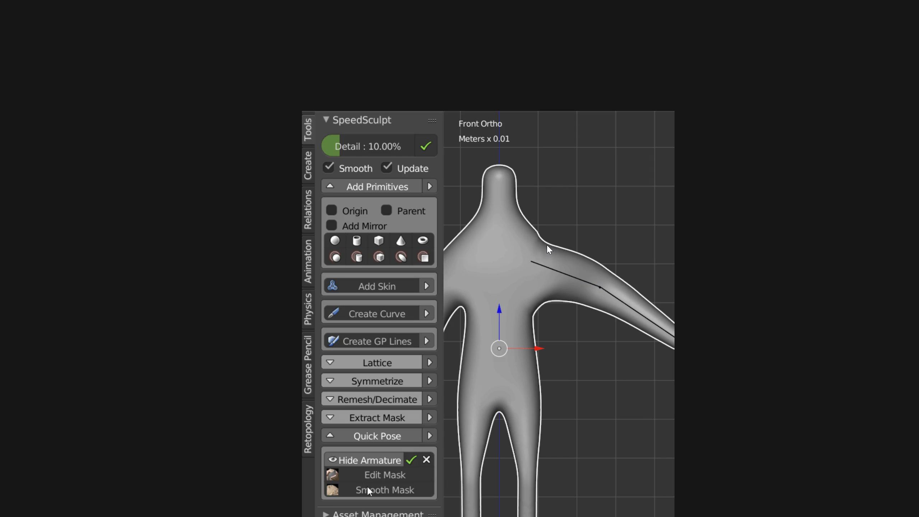
left_click(377, 491)
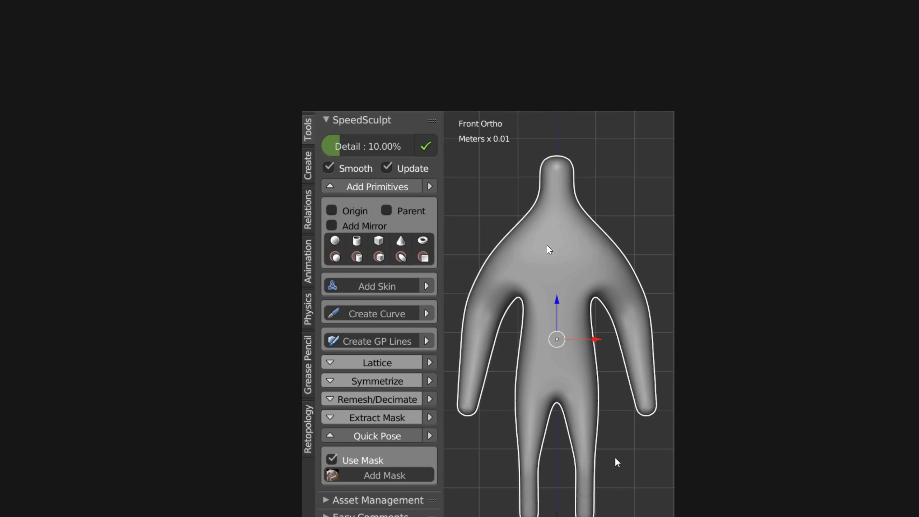
Return to the orc scene and expand the Mask Operations section of the SpeedSculpt tools
middle_click_drag(615, 463, 554, 473, "shift")
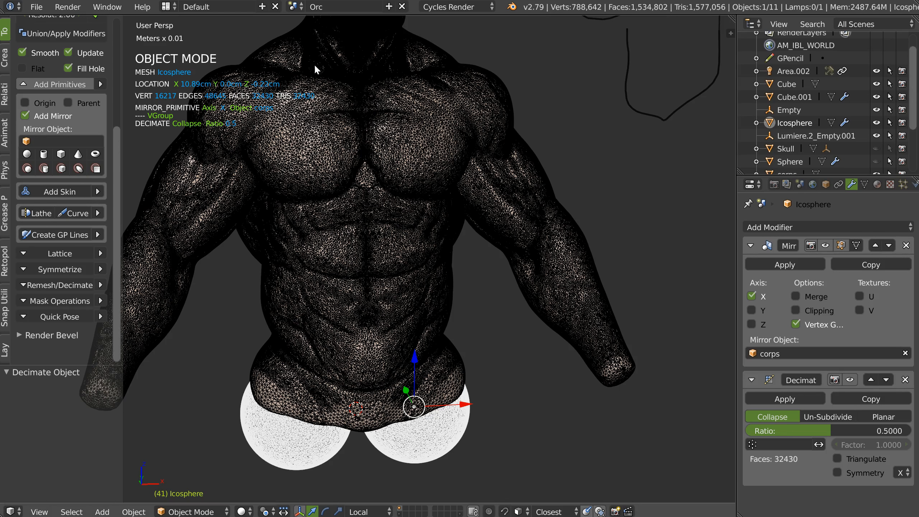
middle_click_drag(399, 239, 357, 249)
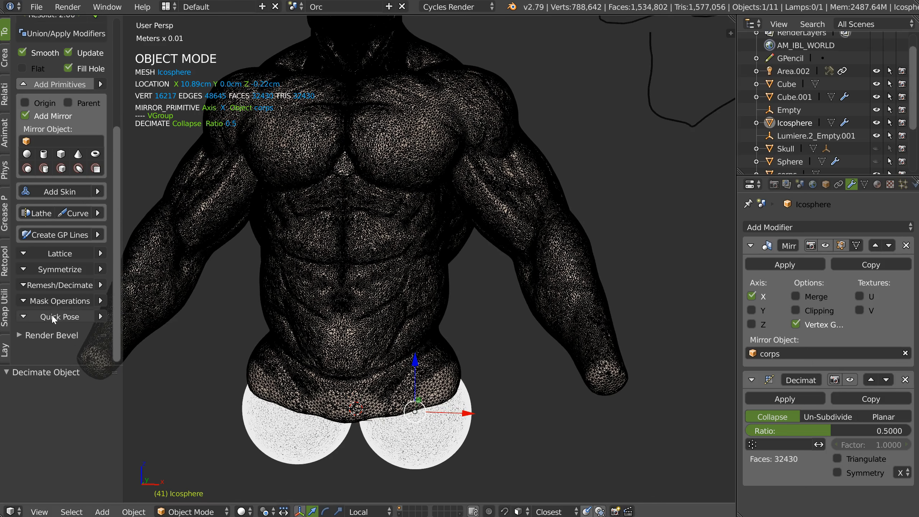
left_click(51, 301)
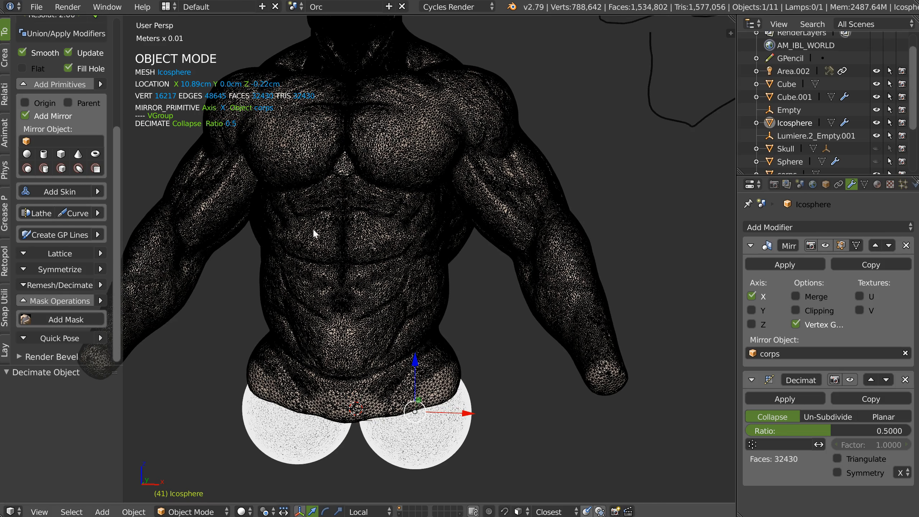
Select the mirrored sphere below the orc's hips and enter Sculpt Mode with the Mask brush
mouse_move(510, 144)
middle_mouse_down()
mouse_move(506, 250)
mouse_move(552, 283)
middle_mouse_up()
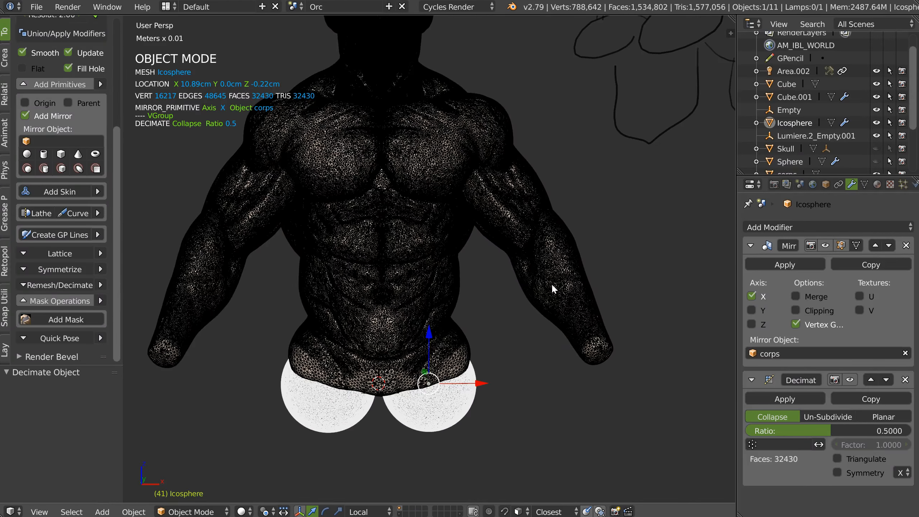
right_click(552, 283)
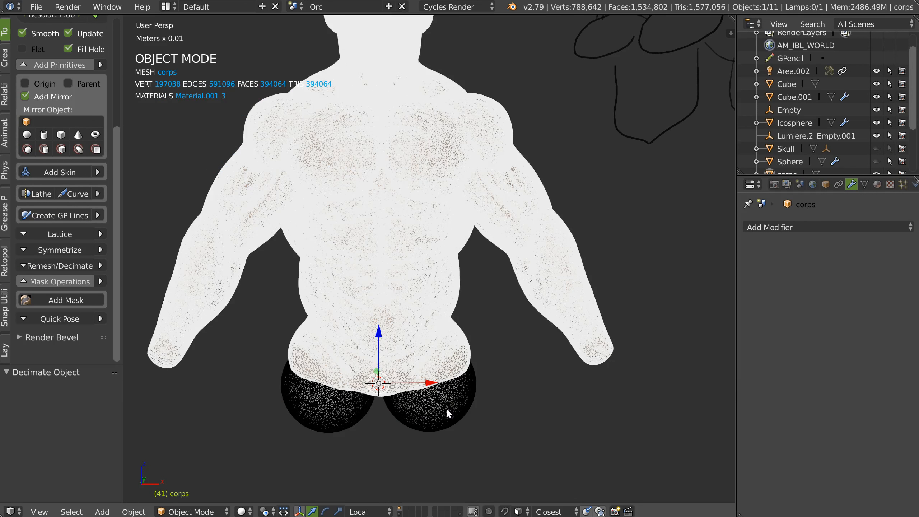
right_click(447, 408)
middle_click_drag(458, 284, 449, 262, "shift")
scroll(441, 279, "up", 1)
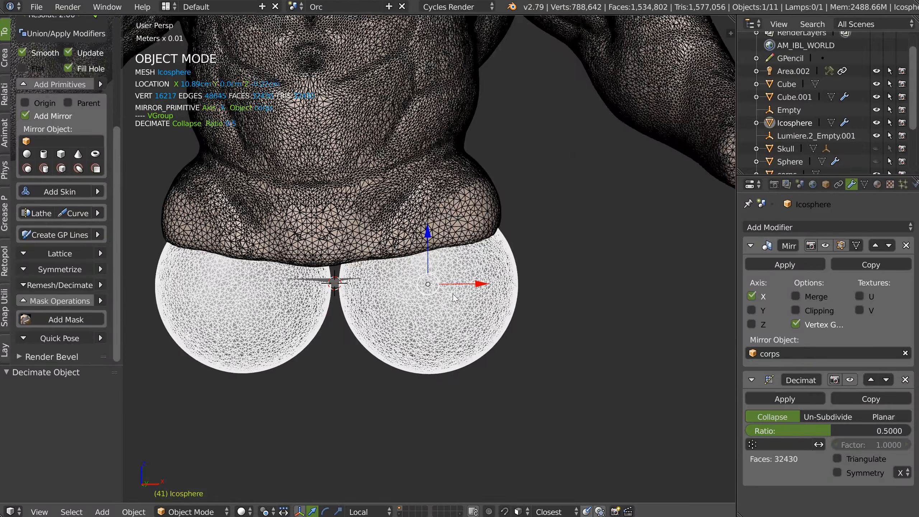
key("Tab")
left_click(480, 297)
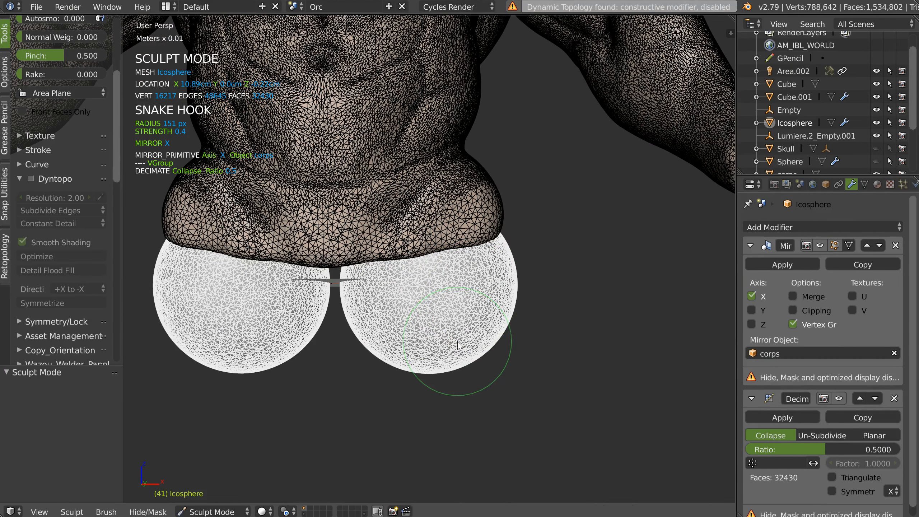
key("m")
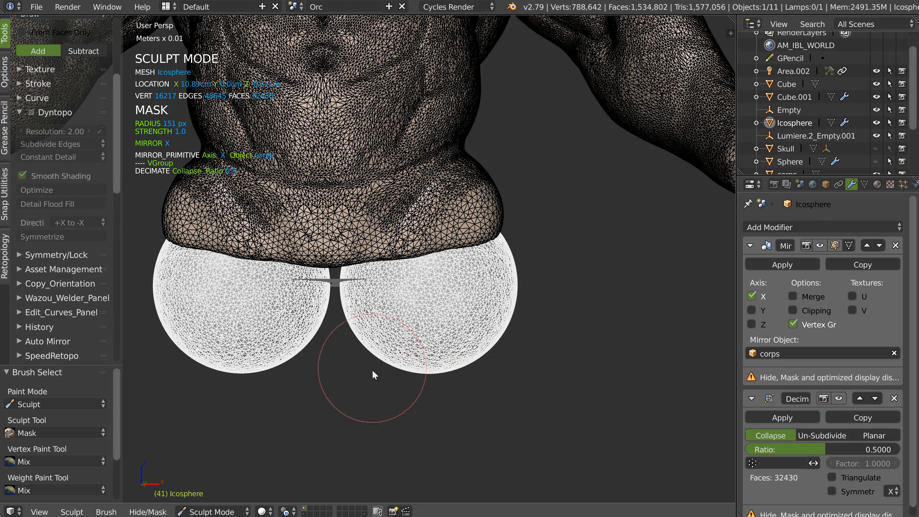
Add a Subsurf modifier to the mirrored sphere and enable Dyntopo on it
right_click(442, 414)
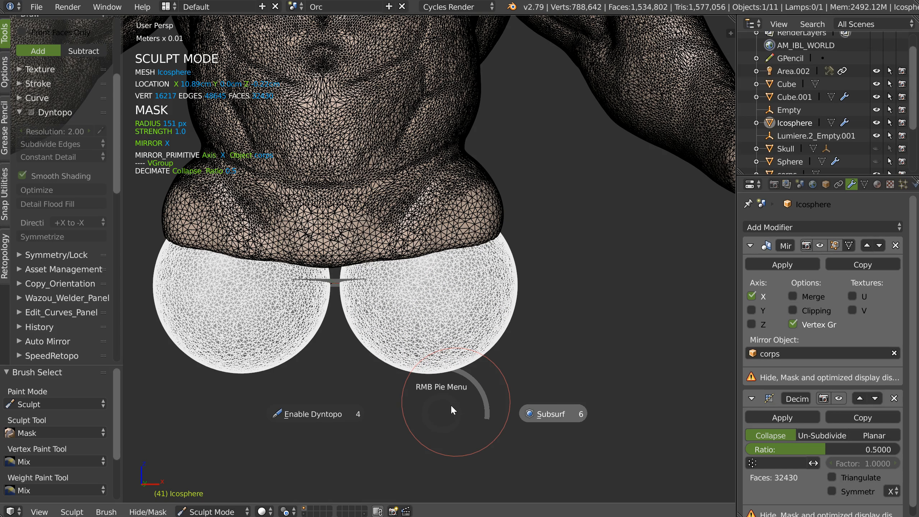
left_click(451, 404)
right_click(435, 339)
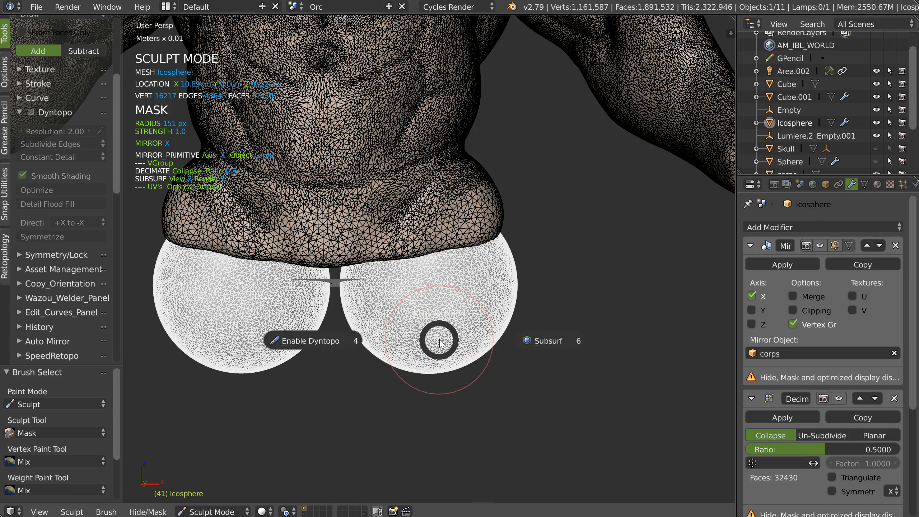
left_click(321, 341)
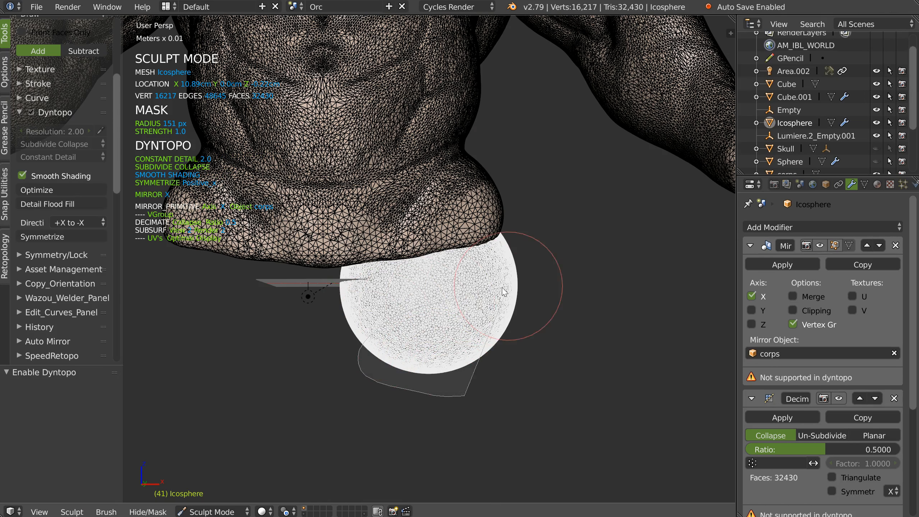
Turn off the wireframe display on the selected sphere
middle_click_drag(538, 390, 488, 322)
right_click(470, 326)
left_click(579, 328)
middle_click_drag(579, 328, 476, 351)
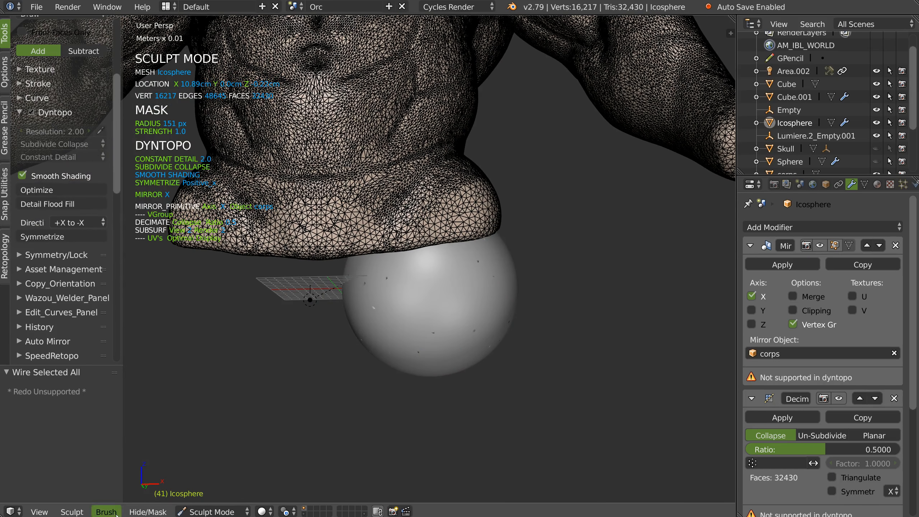
Paint a mask over the lower half of the sphere
left_click_drag(440, 339, 449, 349)
mouse_move(448, 348)
middle_mouse_down()
mouse_move(484, 355)
mouse_move(463, 375)
middle_mouse_up()
left_click_drag(477, 373, 438, 348)
middle_click_drag(441, 365, 483, 379)
Turn off Add Solidify in the mask extraction options and extract the sphere's masked area
middle_click_drag(67, 58, 59, 214)
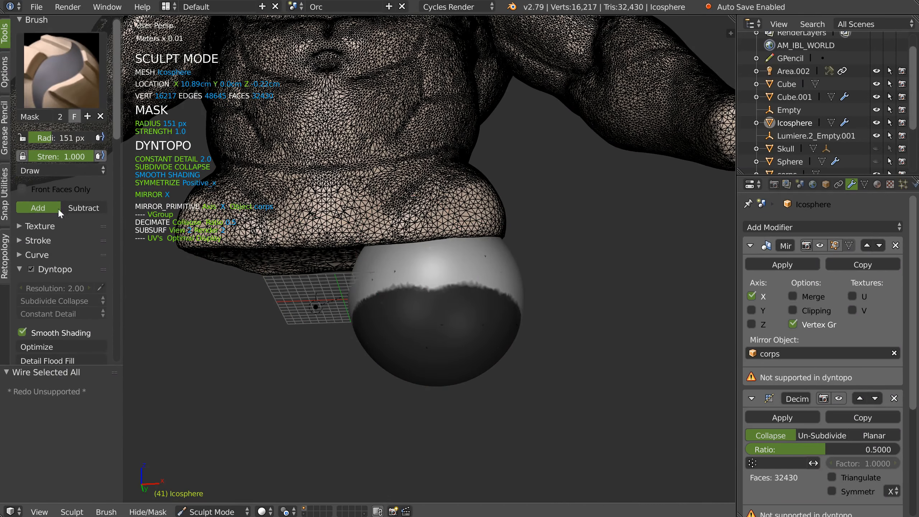
middle_click_drag(68, 293, 83, 60)
scroll(57, 253, "down", 12)
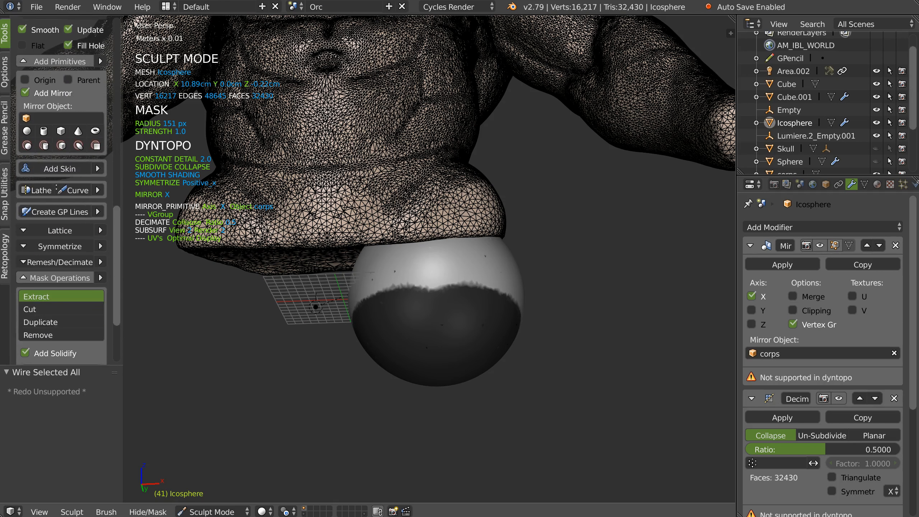
scroll(53, 231, "down", 3)
scroll(53, 232, "down", 1)
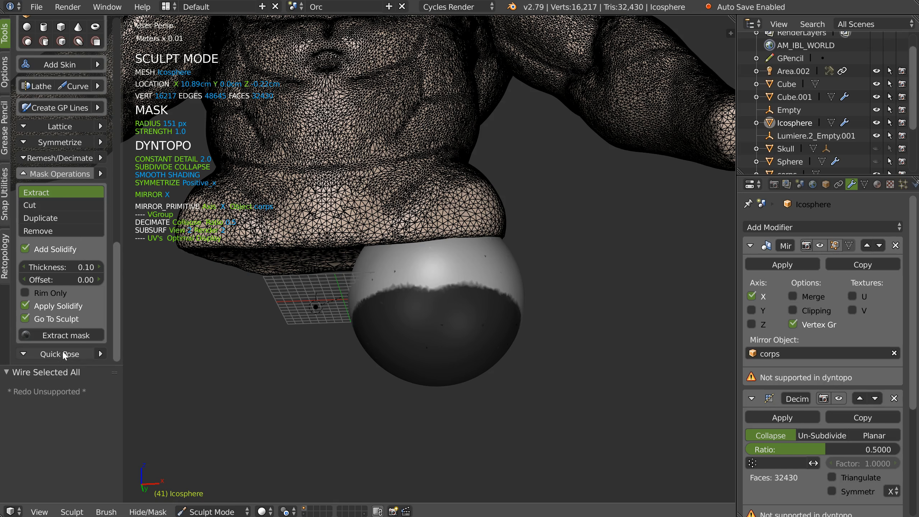
left_click(24, 249)
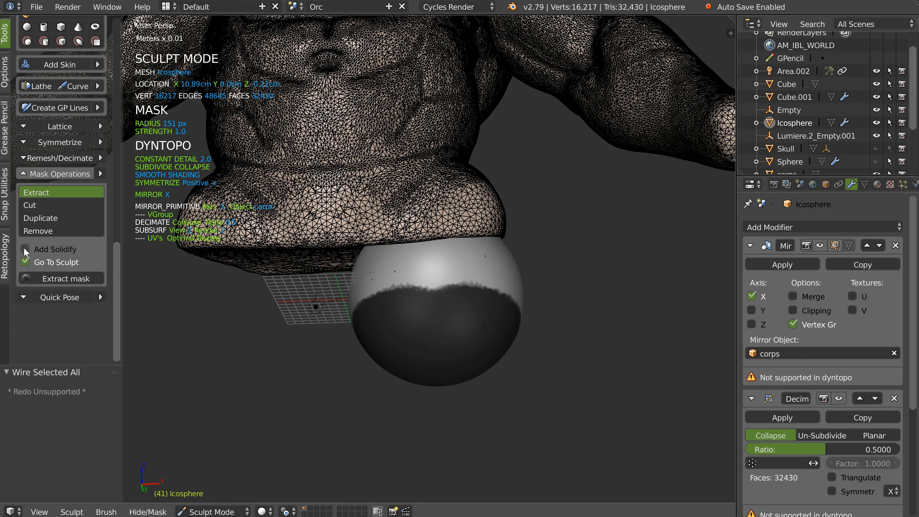
left_click(63, 277)
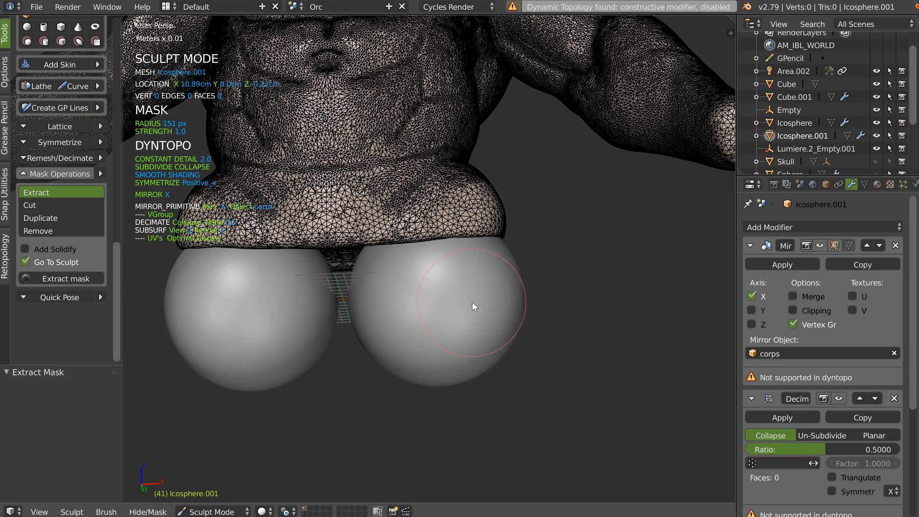
Return to Object Mode and try to move the extracted object along the Z axis
middle_click_drag(472, 311, 436, 323)
key("Tab")
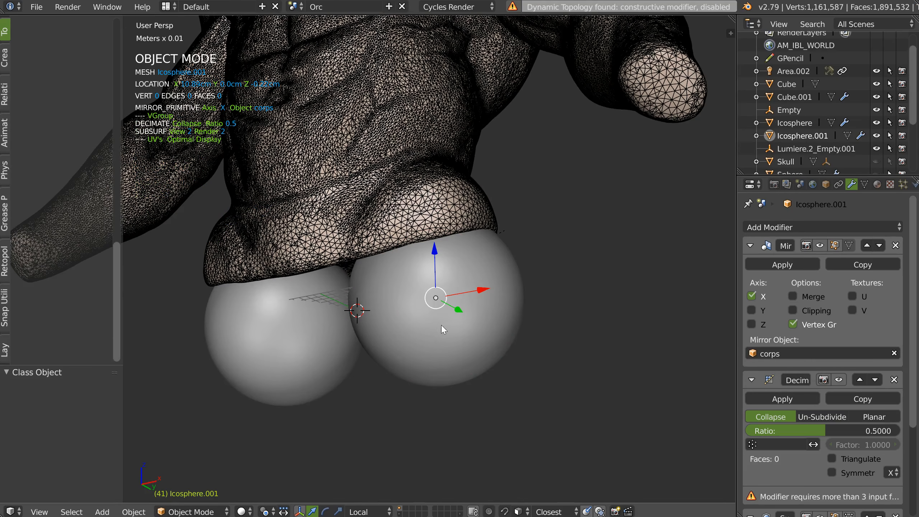
key("g")
key("z")
left_click(438, 329)
middle_click_drag(440, 328, 429, 365)
key("Tab")
key("Tab")
Try the extracted object's vertical move once more and delete the object
left_click(431, 330)
key("g")
key("z")
left_click(431, 329)
key("x")
left_click(408, 328)
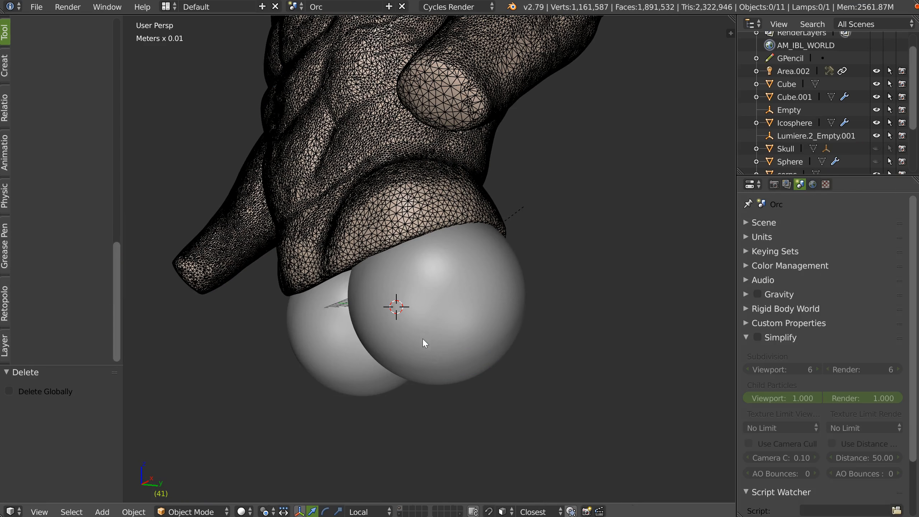
Select the mirrored sphere below the orc's torso and remove its Decimate modifier
right_click(424, 362)
key("g")
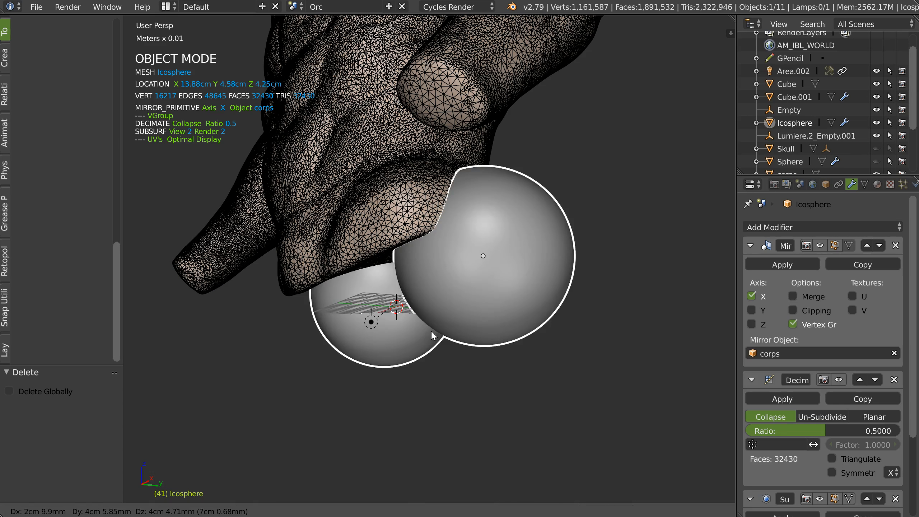
key("Escape")
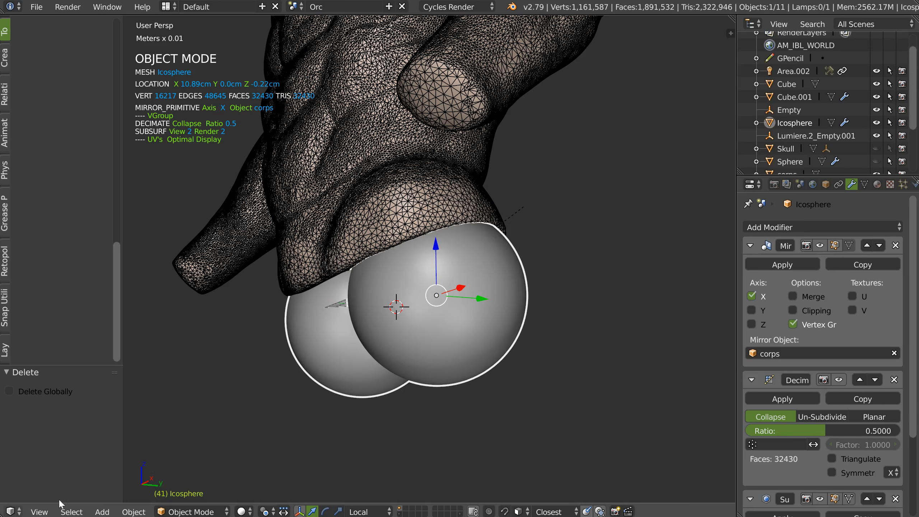
key("ctrl+z")
middle_click_drag(430, 254, 453, 252)
middle_click_drag(439, 295, 430, 273)
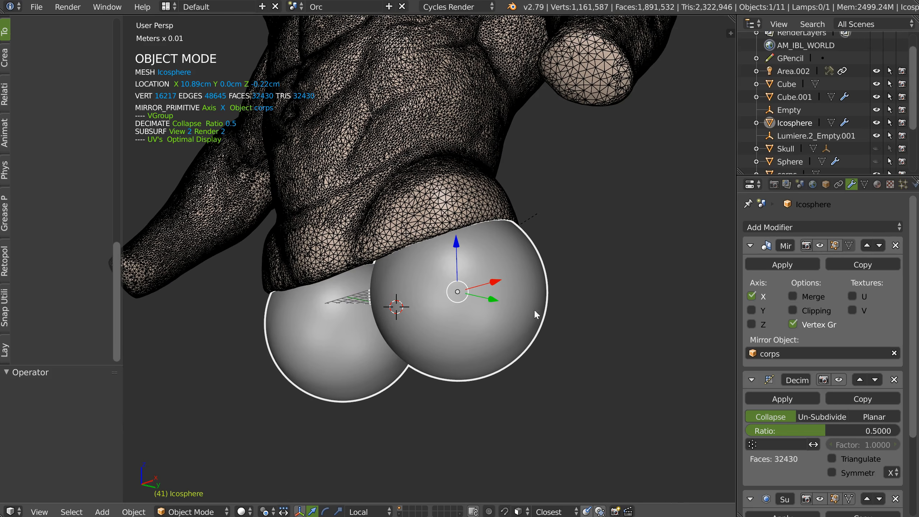
scroll(804, 347, "down", 5)
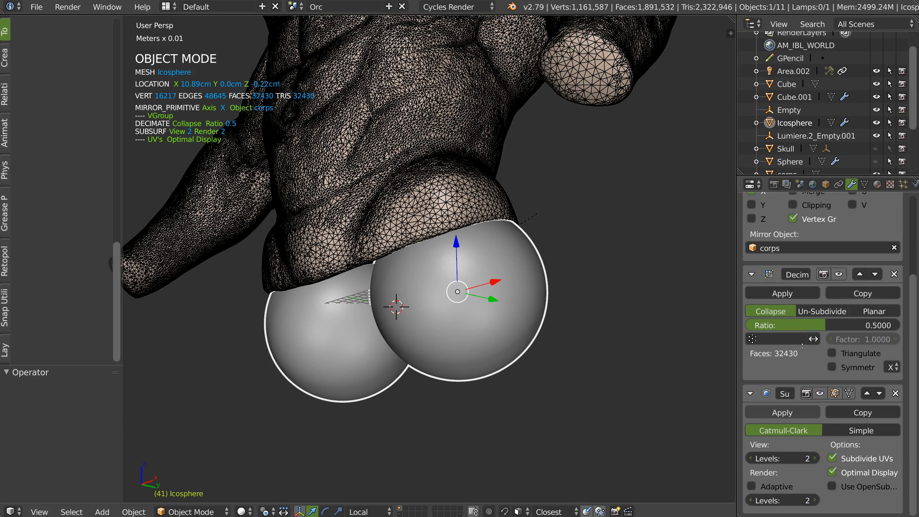
left_click(893, 274)
middle_click_drag(524, 264, 579, 259)
scroll(819, 339, "up", 5)
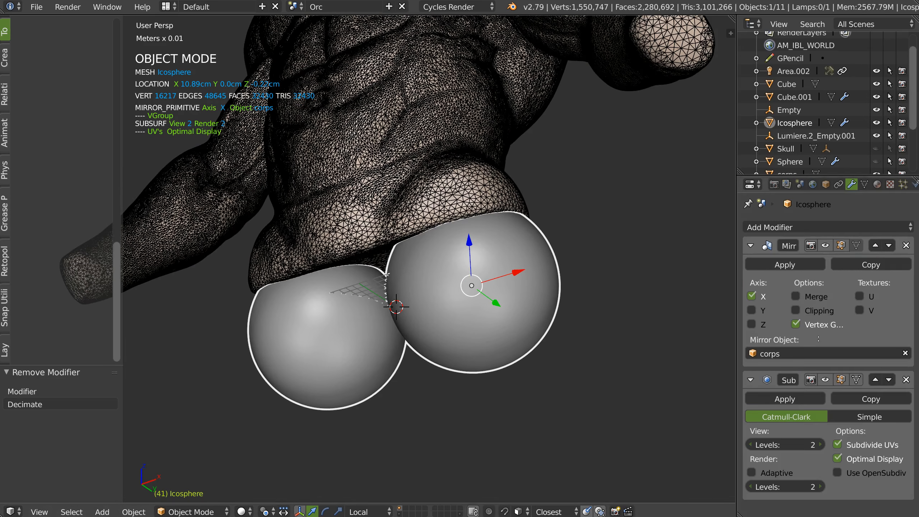
Apply the mirrored sphere's remaining modifiers with Union/Apply Modifiers and switch to Sculpt Mode
scroll(50, 205, "up", 10)
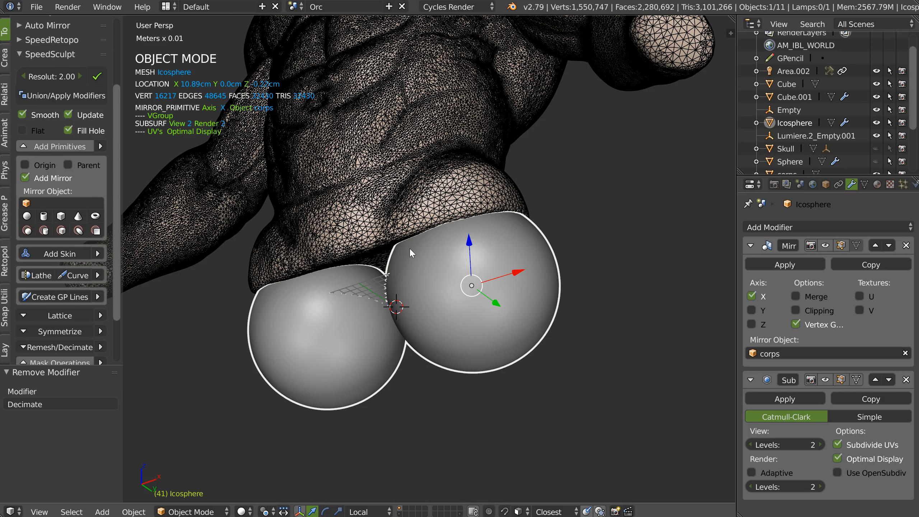
left_click(60, 94)
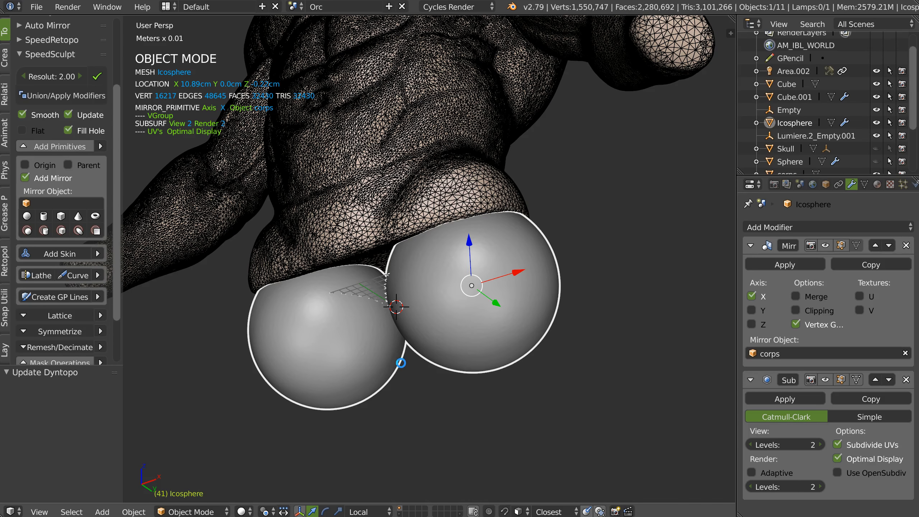
mouse_move(423, 285)
middle_mouse_down()
mouse_move(645, 231)
mouse_move(463, 285)
middle_mouse_up()
key("Tab")
Paint a round mirrored mask over the lower front of both spheres
left_click(510, 233)
mouse_move(468, 309)
left_mouse_down()
mouse_move(465, 323)
mouse_move(499, 322)
mouse_move(473, 329)
left_mouse_up()
middle_click_drag(487, 333, 477, 321)
scroll(33, 152, "up", 7)
scroll(54, 254, "down", 18)
Extract the masked areas as a separate object and move it down about 6.08 cm along the Z axis
scroll(53, 256, "down", 15)
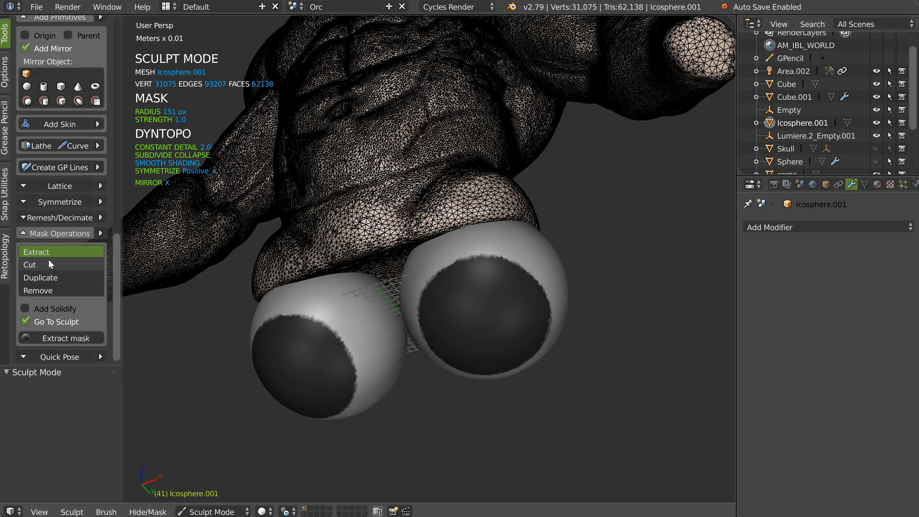
scroll(56, 323, "down", 1)
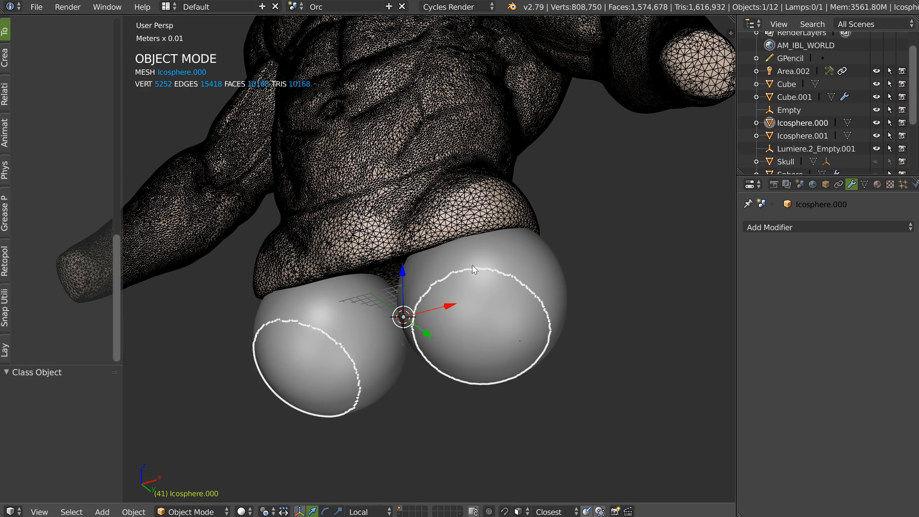
left_click_drag(402, 268, 398, 334)
middle_click_drag(398, 333, 420, 358)
Thicken the extracted shells with the Speedflow Solidify tool and apply it
key("space")
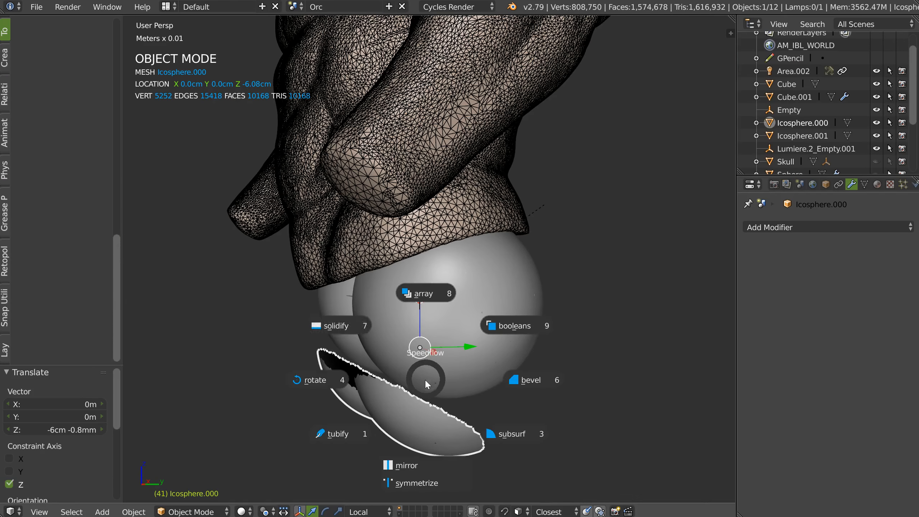
left_click(347, 321)
left_click(365, 329)
mouse_move(366, 329)
middle_mouse_down()
mouse_move(441, 331)
mouse_move(424, 344)
mouse_move(493, 349)
mouse_move(457, 306)
middle_mouse_up()
key("a")
Enter Sculpt Mode on the solidified shells and choose the Clay brush
key("Tab")
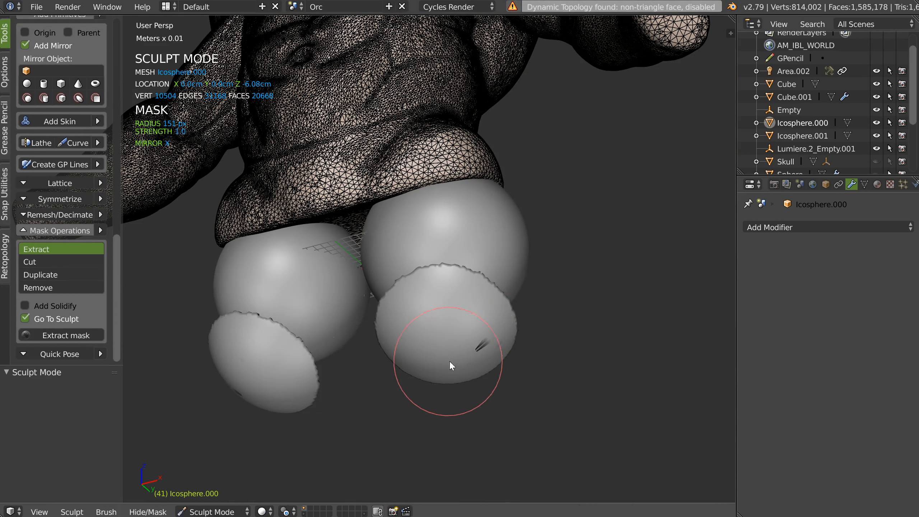
key("g")
key("c")
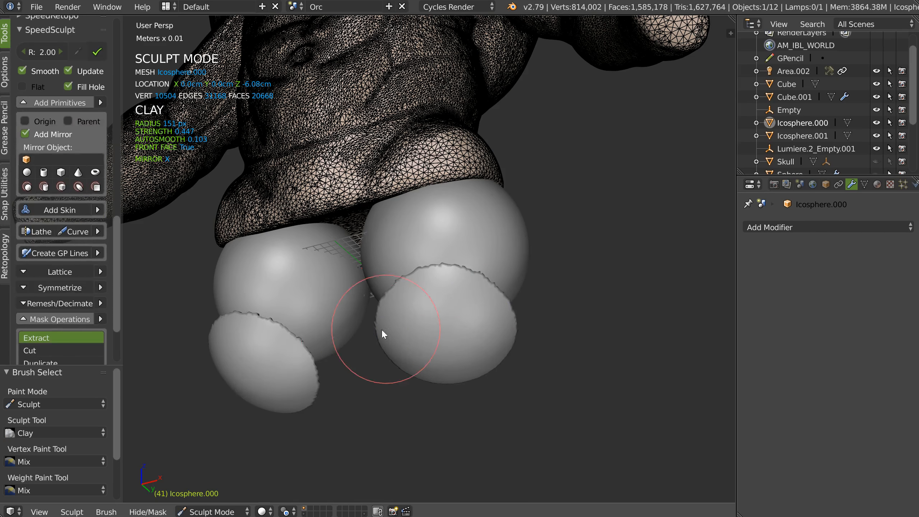
middle_click_drag(381, 329, 446, 275)
middle_click_drag(515, 299, 550, 318)
middle_click_drag(497, 411, 490, 307)
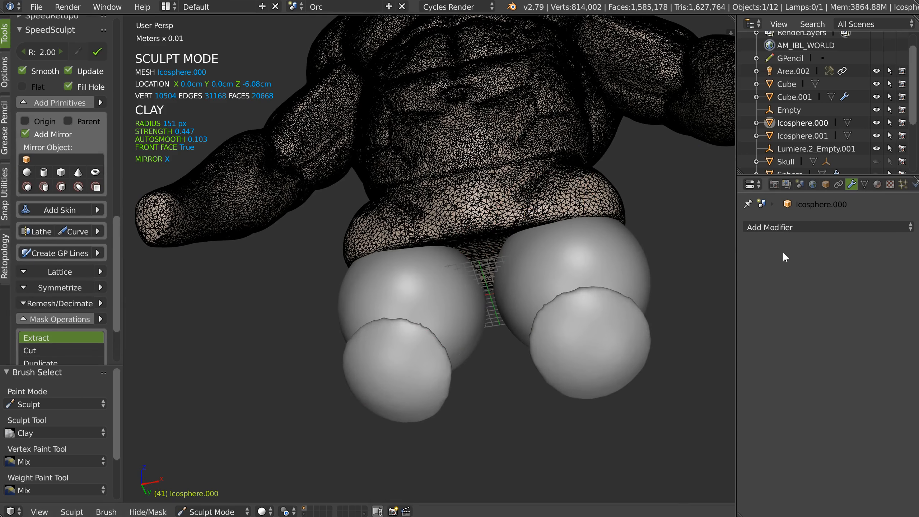
Fold away the Mask Operations options in the SpeedSculpt tools
middle_click_drag(470, 250, 503, 164)
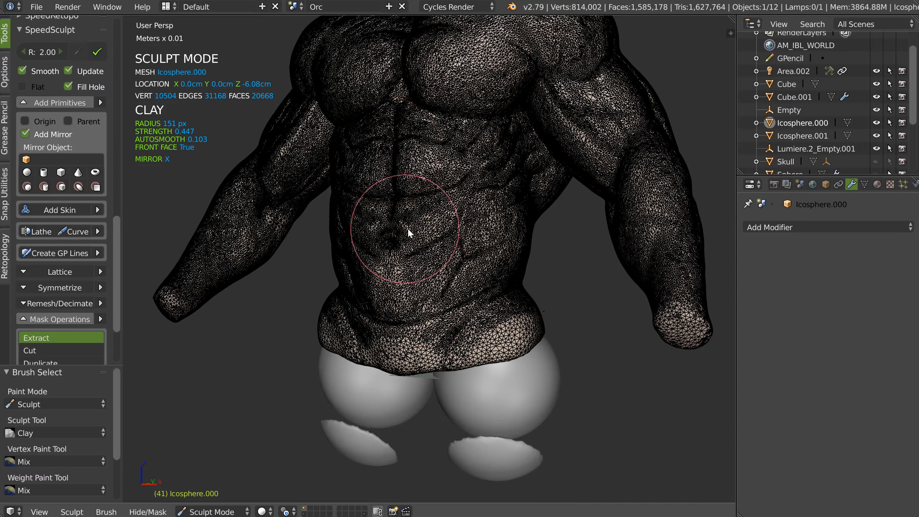
middle_click_drag(410, 230, 441, 207)
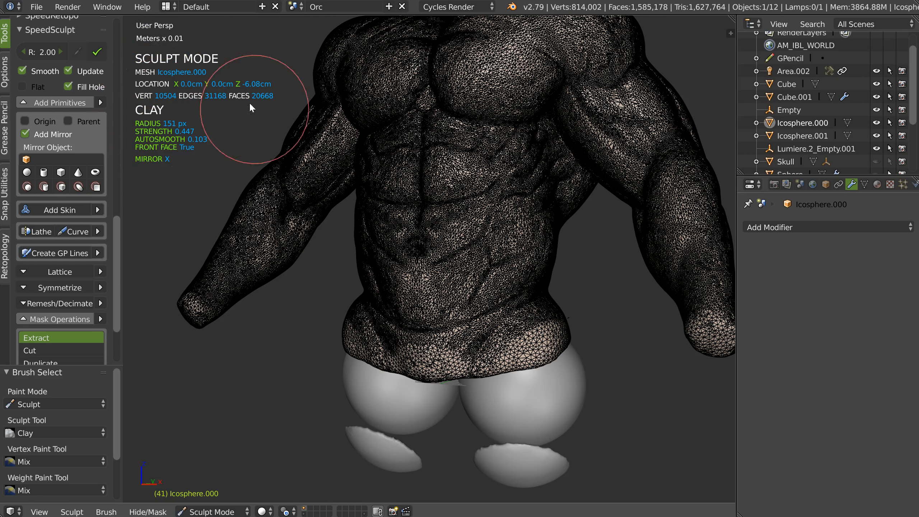
middle_click_drag(494, 282, 479, 268, "shift")
scroll(60, 308, "down", 5)
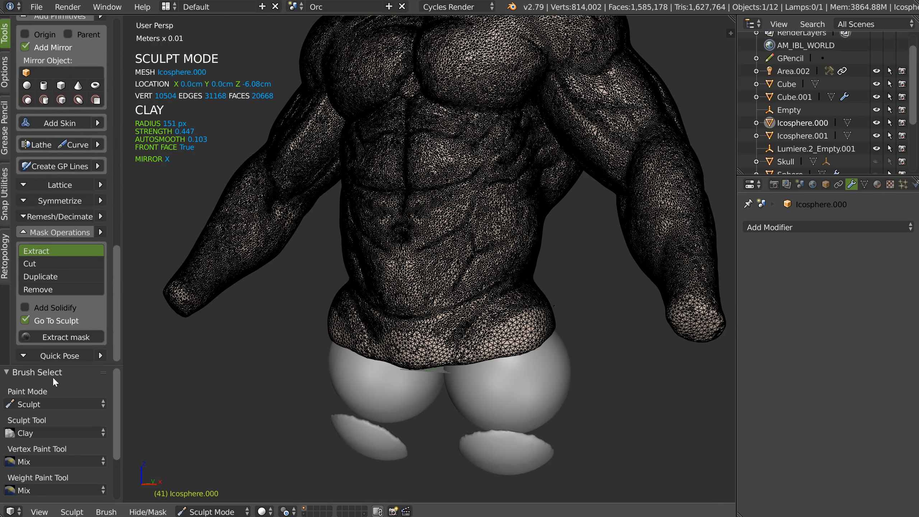
scroll(56, 364, "up", 7)
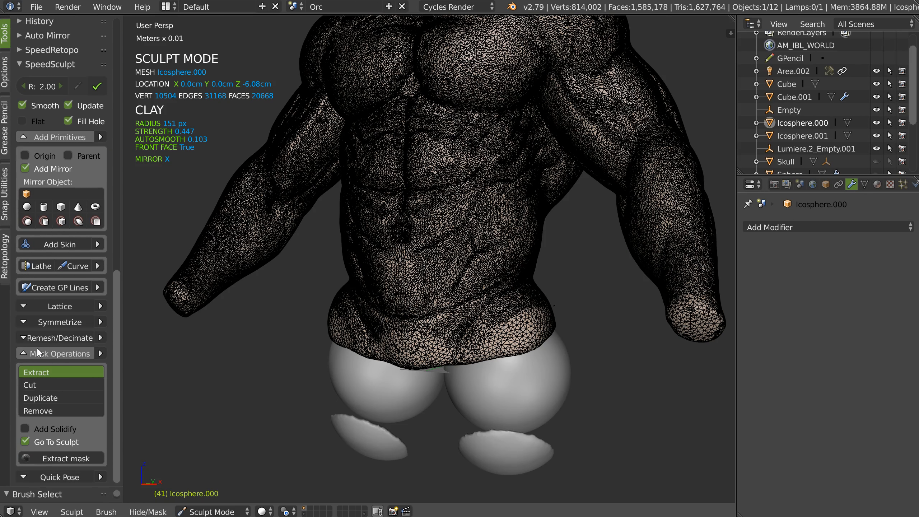
left_click(48, 349)
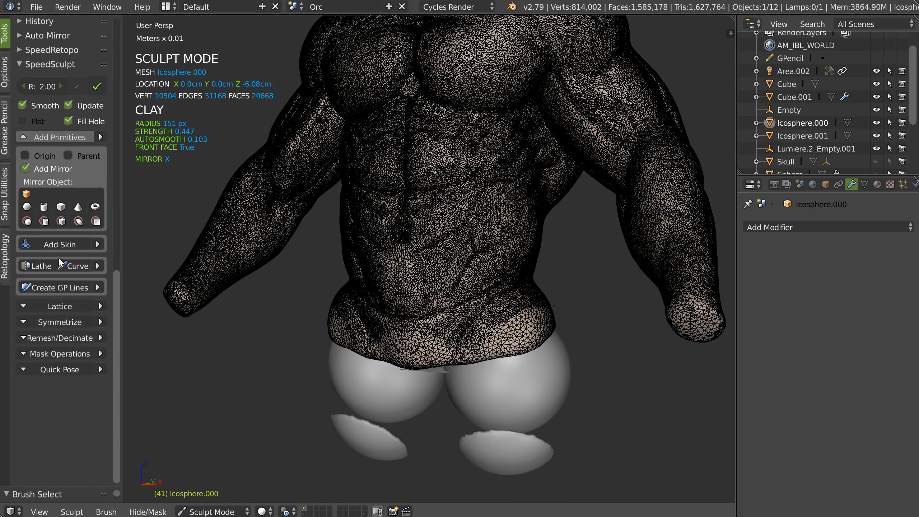
scroll(58, 303, "up", 3)
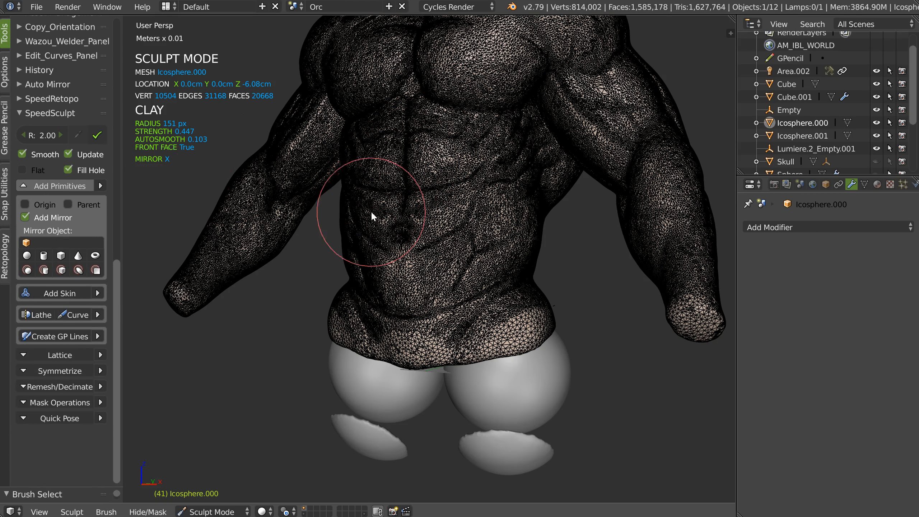
Return to Object Mode and remove the spheres and their extracted shells from the scene
middle_click_drag(381, 187, 382, 190)
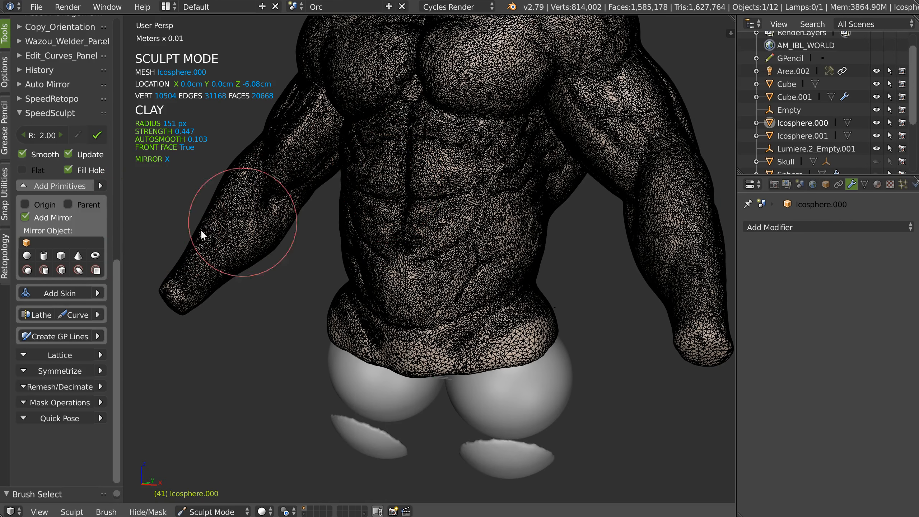
mouse_move(317, 208)
middle_mouse_down()
mouse_move(342, 205)
mouse_move(330, 203)
middle_mouse_up()
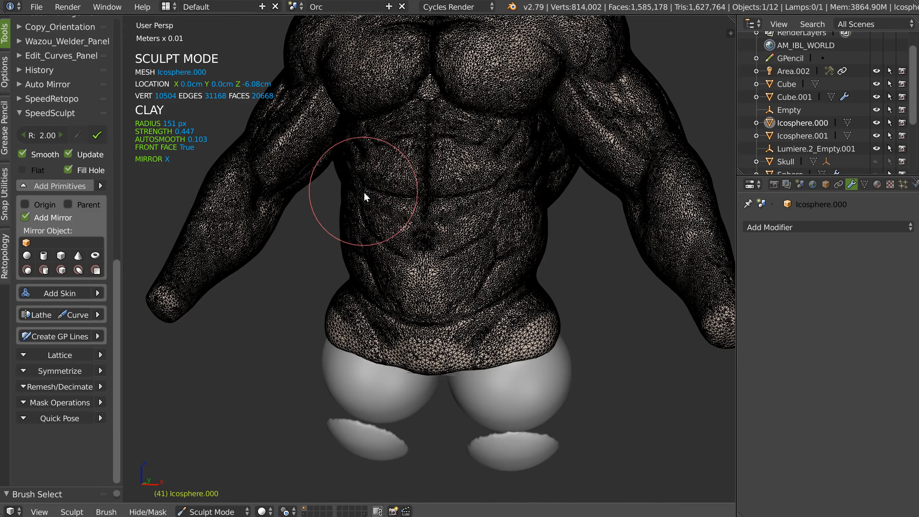
mouse_move(369, 184)
middle_mouse_down()
mouse_move(363, 203)
mouse_move(385, 223)
mouse_move(350, 256)
mouse_move(343, 248)
mouse_move(403, 193)
mouse_move(368, 210)
mouse_move(370, 243)
middle_mouse_up()
key("ctrl+Tab")
right_click(380, 268)
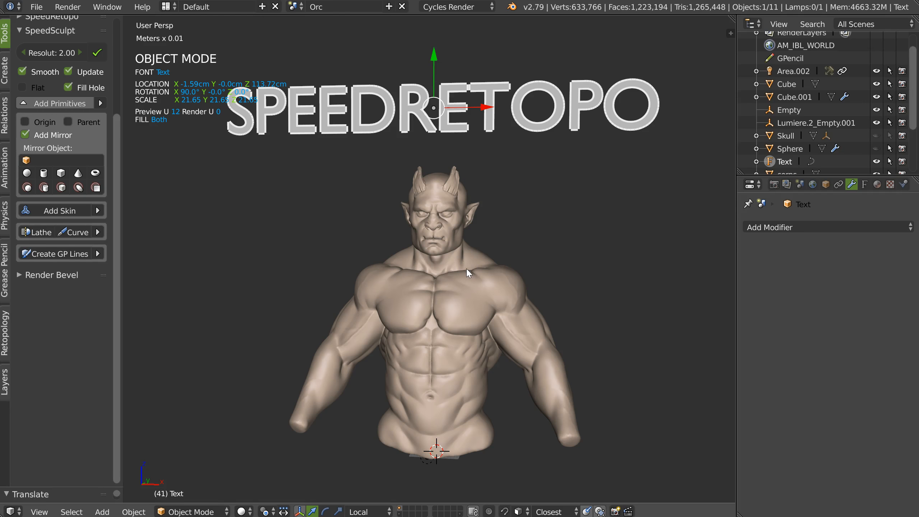
Select the orc body, examine its topology with the wireframe display on, and turn the wireframe off again
middle_click_drag(434, 277, 426, 256, "shift")
scroll(429, 265, "up", 1)
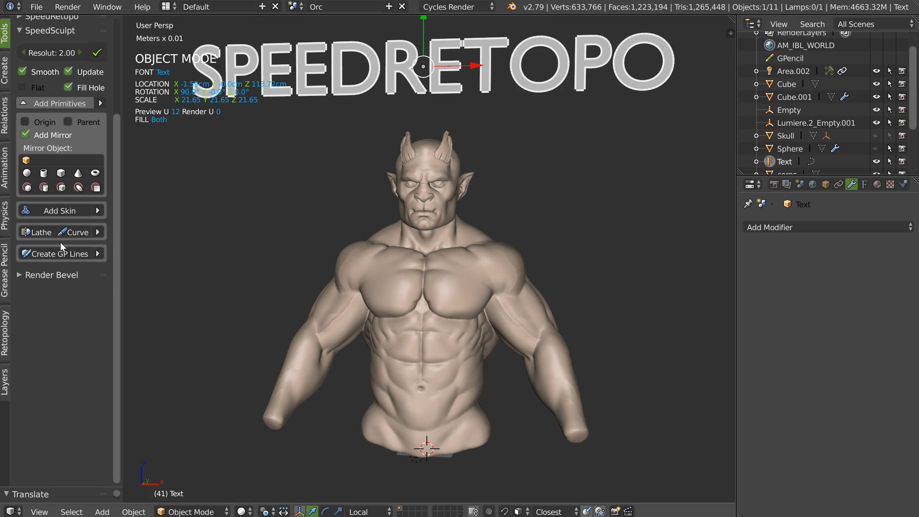
right_click(429, 270)
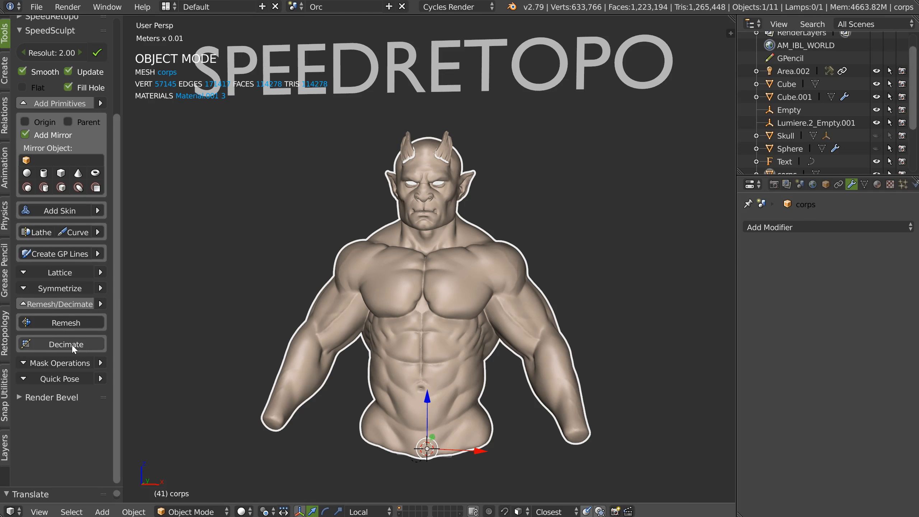
key("shift+w")
scroll(471, 279, "up", 6)
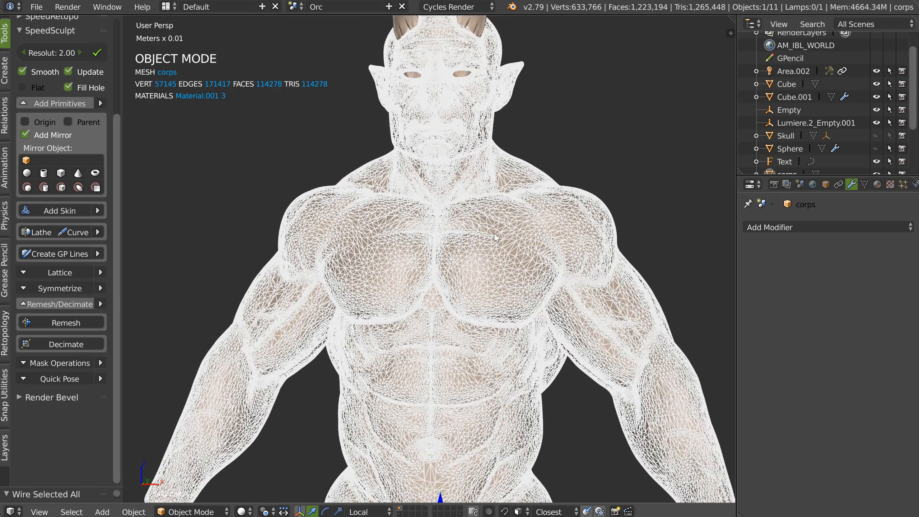
scroll(470, 286, "down", 1)
left_click(457, 318)
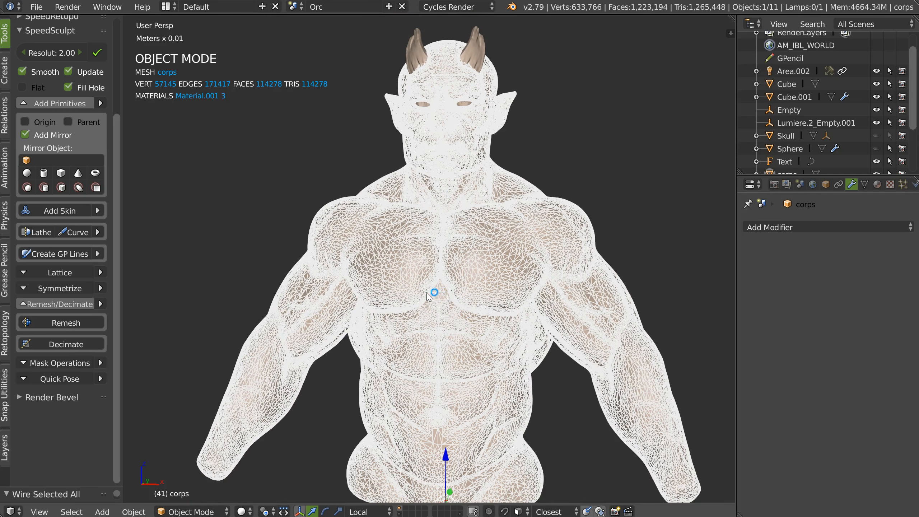
key("shift+w")
scroll(505, 226, "down", 2)
middle_click_drag(489, 247, 459, 246, "shift")
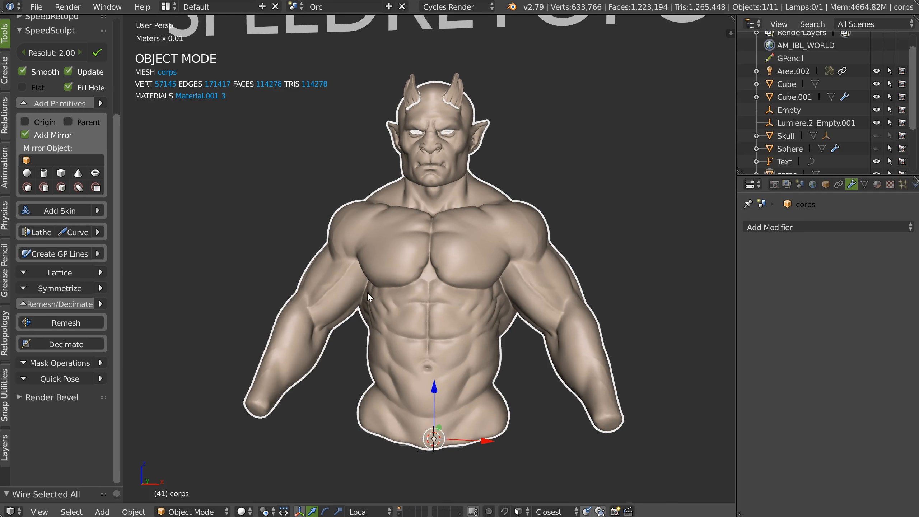
Fold away the SpeedSculpt tools and show the SpeedRetopo tools for the orc body
middle_click_drag(456, 235, 459, 230)
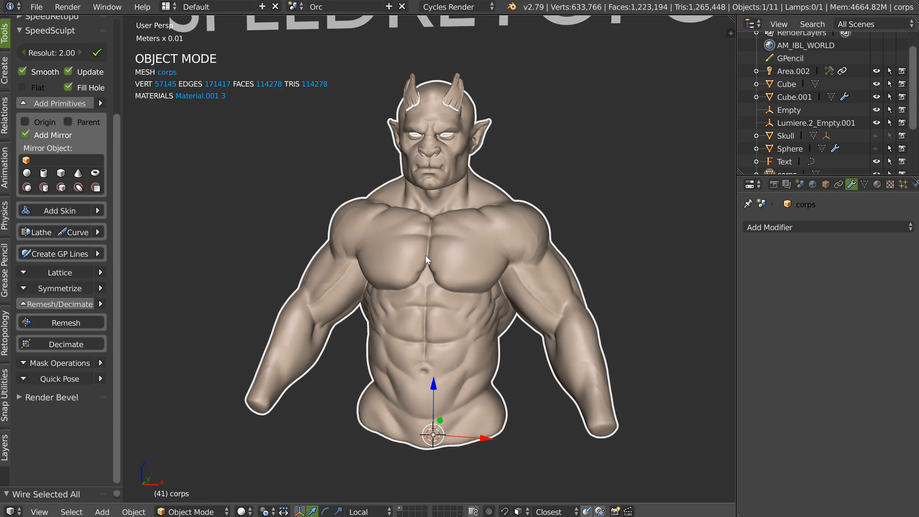
middle_click_drag(425, 255, 440, 251)
scroll(429, 273, "up", 3)
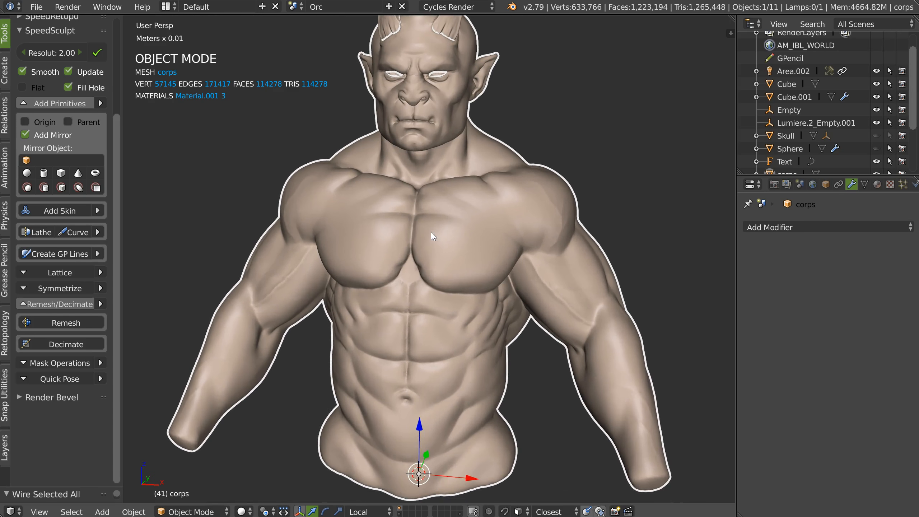
left_click(42, 31)
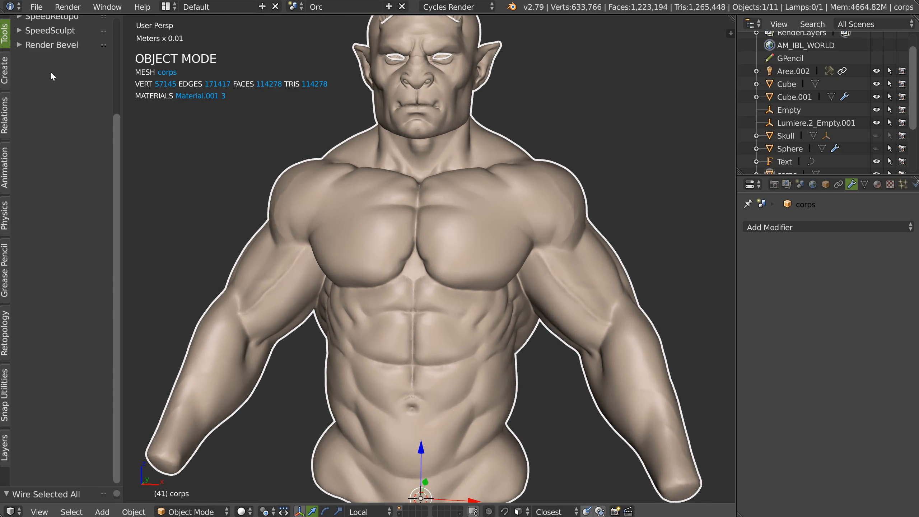
left_click(46, 105)
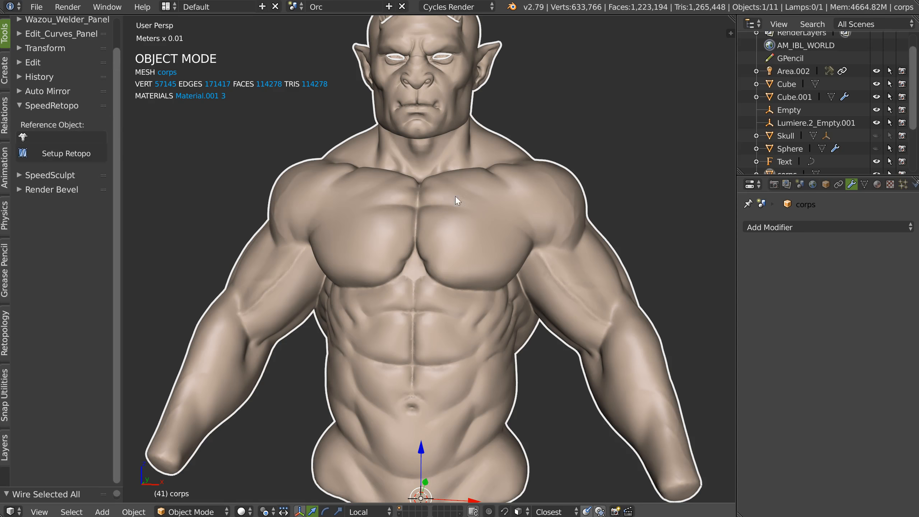
left_click(34, 138)
key("Escape")
Create a retopology mesh on the orc body with SpeedRetopo's Setup Retopo
middle_click_drag(351, 162, 396, 223)
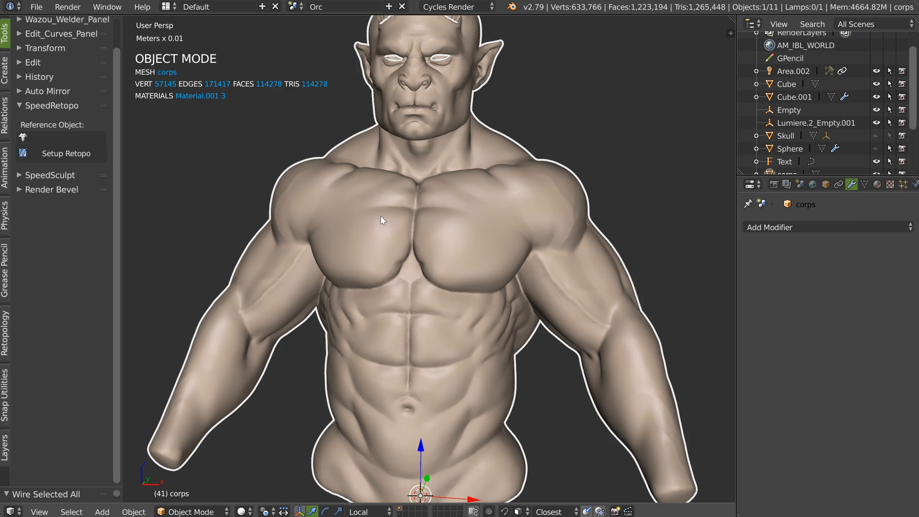
key("alt+w")
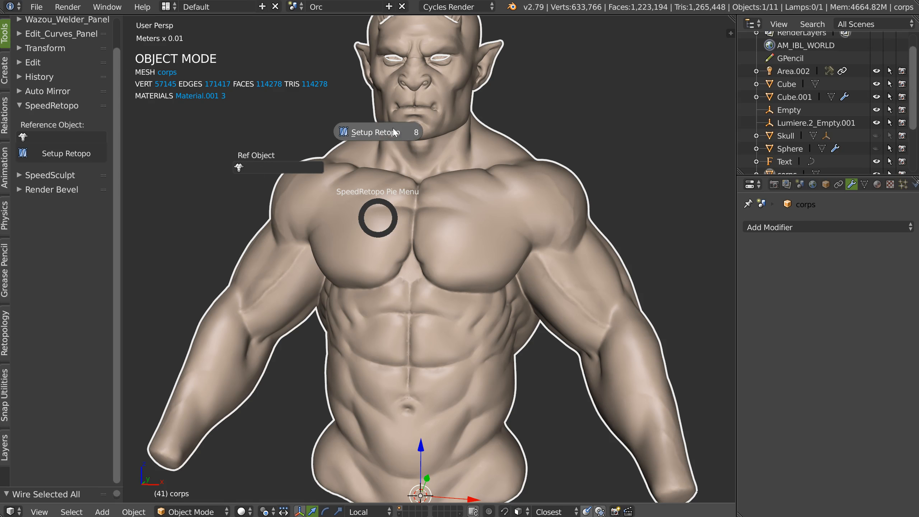
left_click(384, 136)
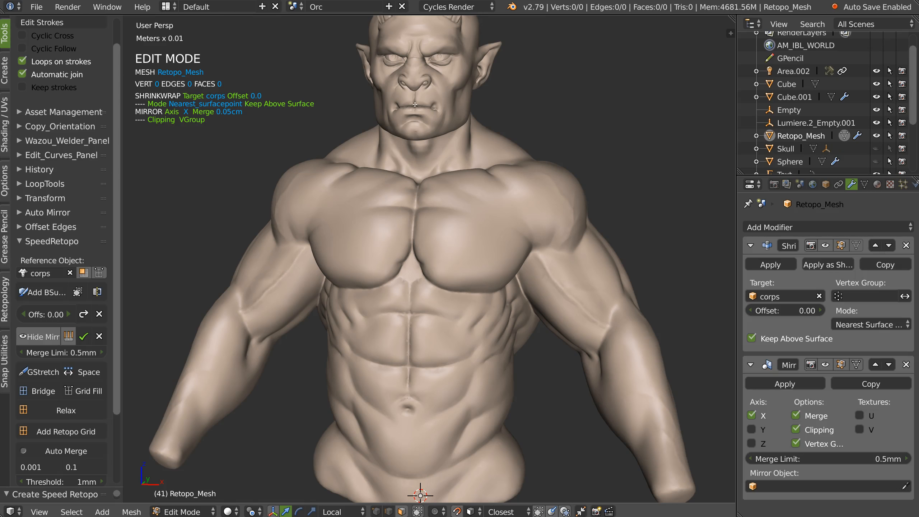
scroll(441, 220, "down", 2)
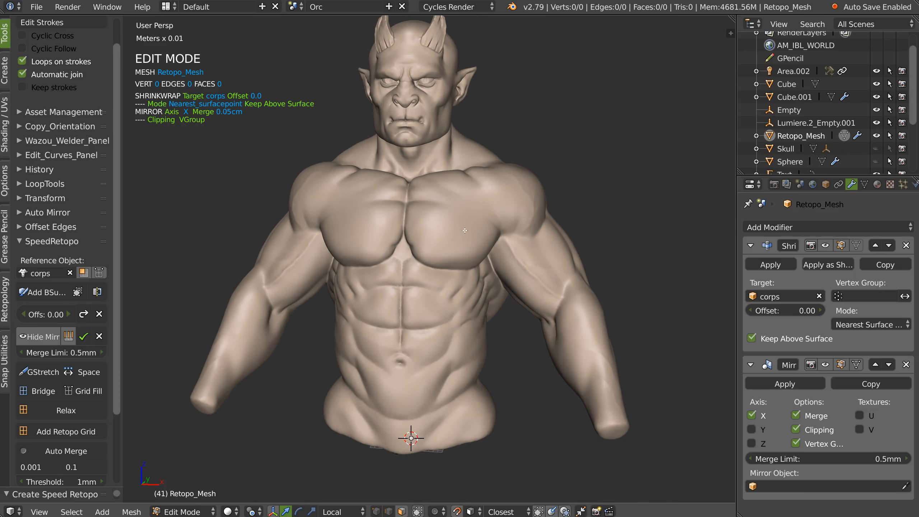
Draw two roughly horizontal strokes across one pectoral from the chest centreline and turn them into a face strip with Add BSurface
scroll(86, 146, "down", 5)
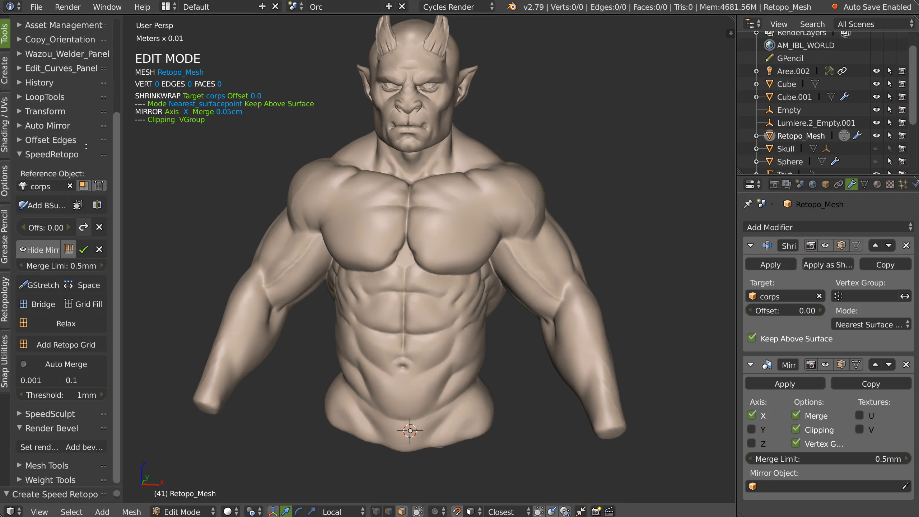
scroll(386, 183, "up", 4)
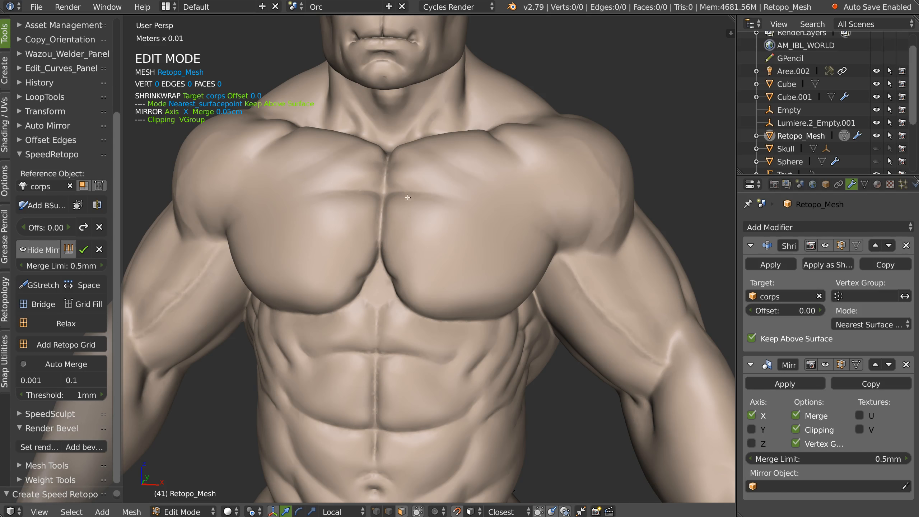
left_click_drag(384, 192, 508, 206)
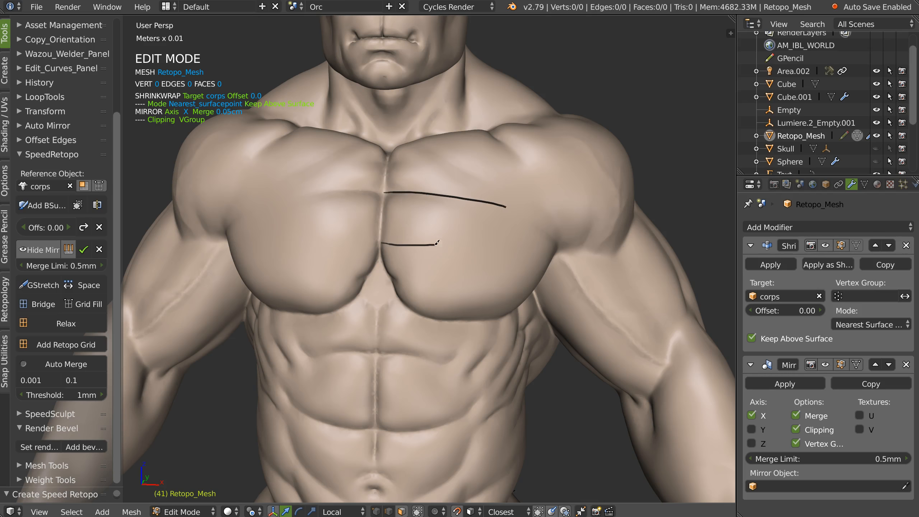
left_click_drag(501, 242, 502, 241)
key("space")
key("Escape")
right_click(461, 264, "shift")
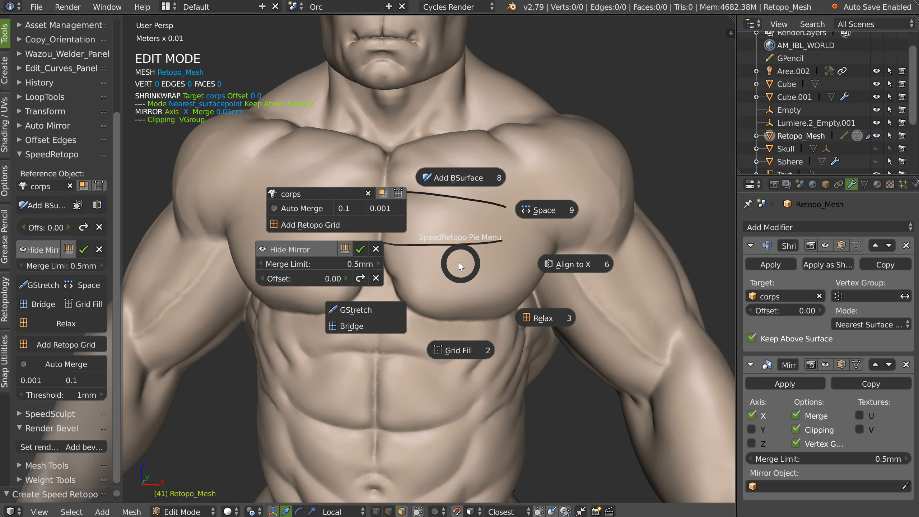
left_click(456, 179)
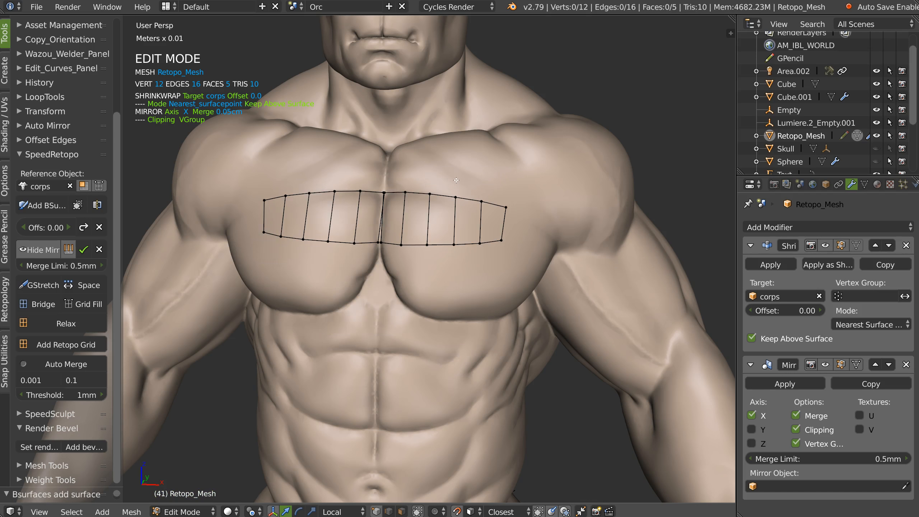
Move the strip's lower centre vertex onto the centreline and shift the first column of vertices close beside it
scroll(409, 220, "up", 3)
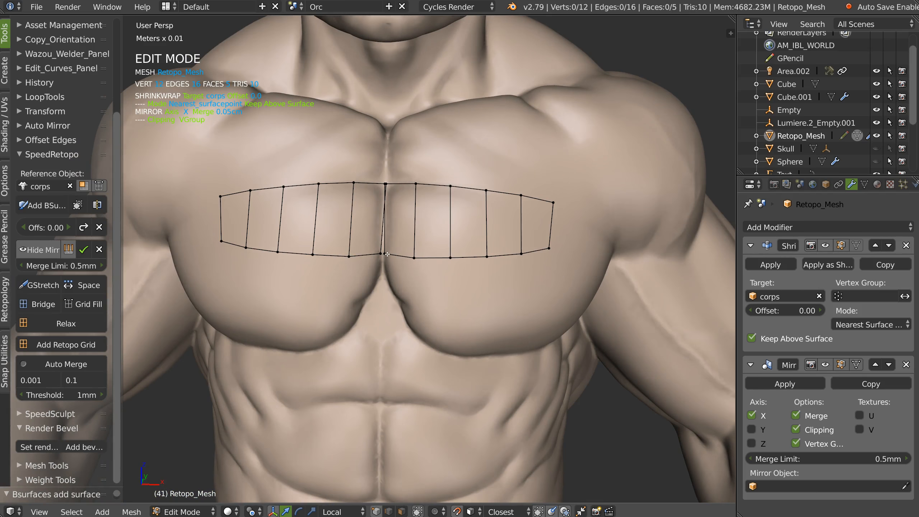
right_click_drag(385, 253, 381, 254)
middle_click_drag(412, 226, 419, 187)
key("Tab")
left_click(419, 272)
right_click(412, 232)
right_click(480, 227, "shift")
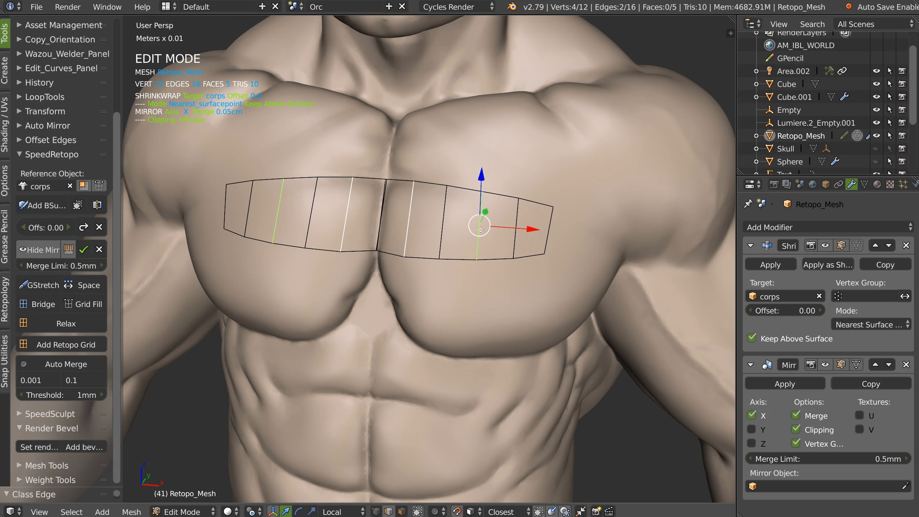
middle_click_drag(452, 231, 487, 231)
key("Tab")
left_click(436, 231)
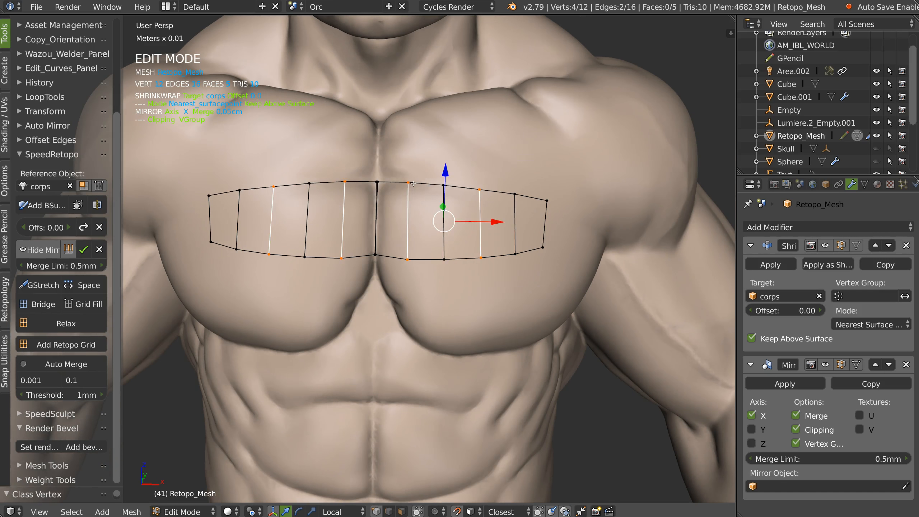
right_click_drag(411, 183, 393, 183)
mouse_move(412, 257)
right_mouse_down()
mouse_move(389, 256)
mouse_move(398, 256)
right_mouse_up()
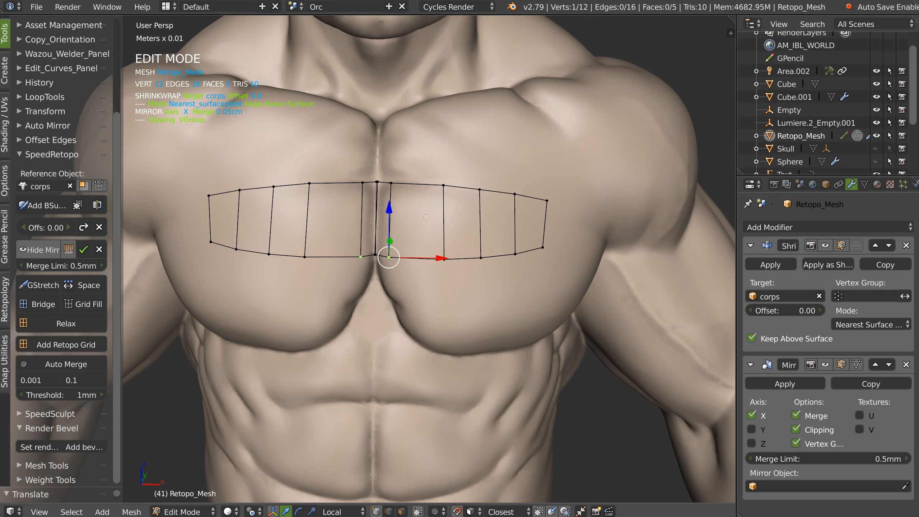
Evenly distribute the vertices of the strip's upper and lower rows, from the first column to the outer corner, using Space
right_click(392, 180)
right_click(547, 200, "ctrl")
key("space")
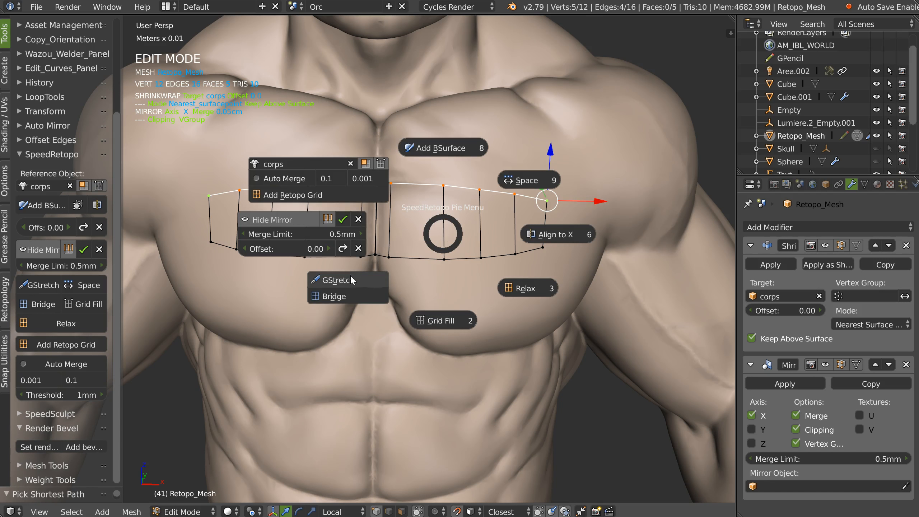
left_click(528, 181)
right_click(388, 257)
right_click(543, 248, "ctrl")
key("w")
key("Escape")
key("space")
left_click(528, 204)
Reposition the strip's outer vertices on both rows so that the columns fan out along the pectoral
mouse_move(543, 244)
middle_mouse_down()
mouse_move(572, 237)
mouse_move(549, 237)
middle_mouse_up()
right_click_drag(538, 210, 527, 205)
right_click_drag(455, 187, 502, 189)
right_click_drag(527, 205, 532, 187)
right_click_drag(525, 257, 553, 247)
right_click_drag(483, 259, 511, 256)
right_click_drag(442, 257, 459, 259)
middle_click_drag(449, 258, 452, 254)
middle_click_drag(452, 253, 453, 181, "shift")
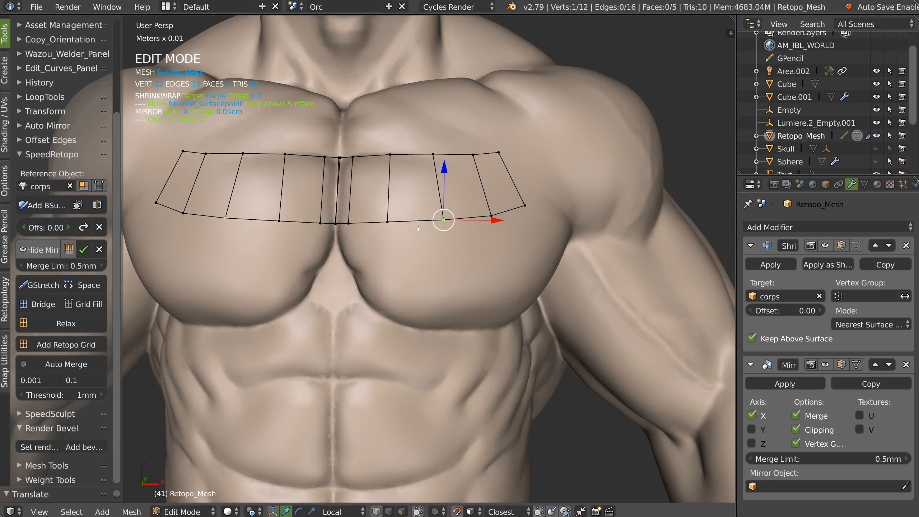
Select the strip's lower edge without the centre vertex, draw two strokes lower on the pectoral, and extend the mesh with Add BSurface
right_click(375, 221, "alt")
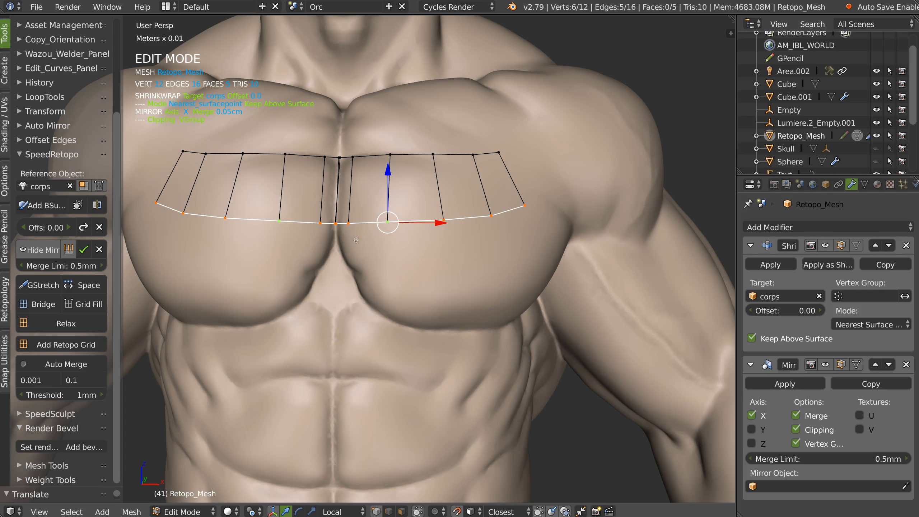
right_click(346, 233, "shift")
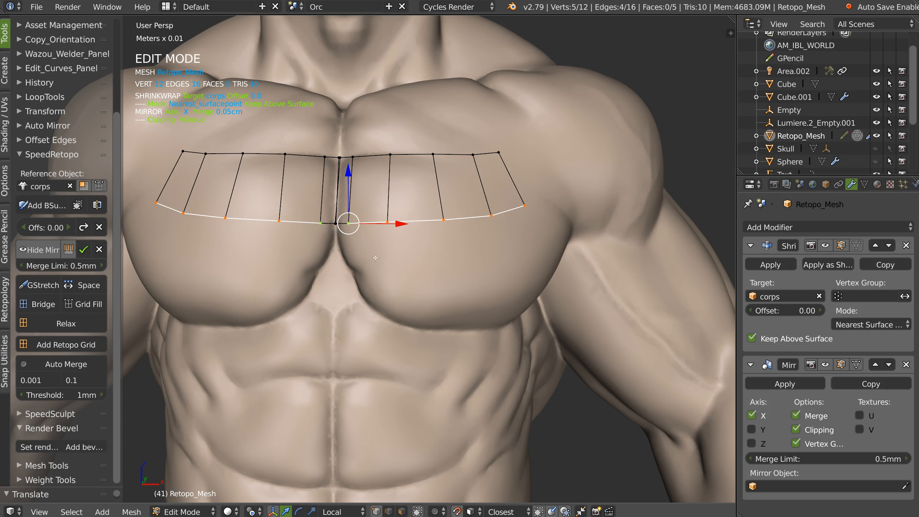
mouse_move(381, 263)
left_mouse_down()
mouse_move(521, 236)
mouse_move(537, 224)
left_mouse_up()
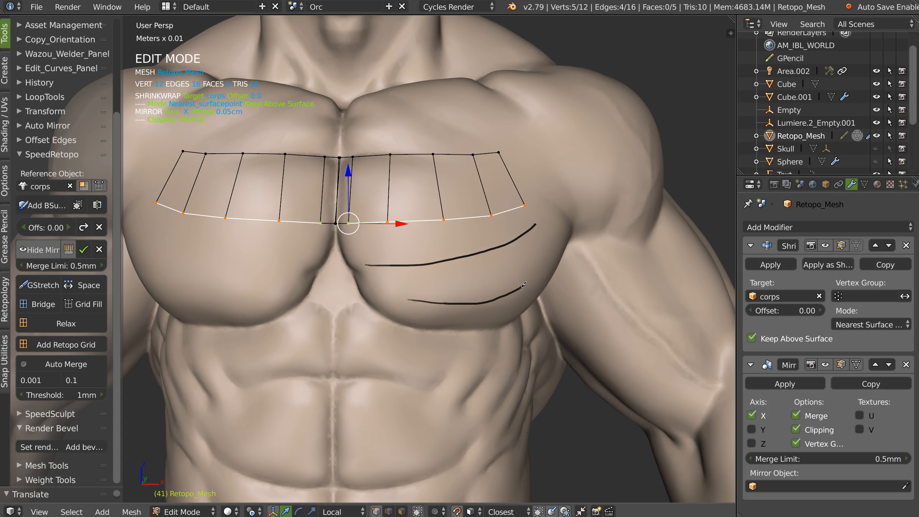
key("space")
left_click(470, 196)
Pull the pectoral patch's vertices outward so its outer edge follows the muscle toward the armpit
mouse_move(450, 241)
middle_mouse_down()
mouse_move(443, 228)
mouse_move(438, 234)
middle_mouse_up()
right_click_drag(407, 261, 413, 259)
right_click_drag(387, 222, 402, 221)
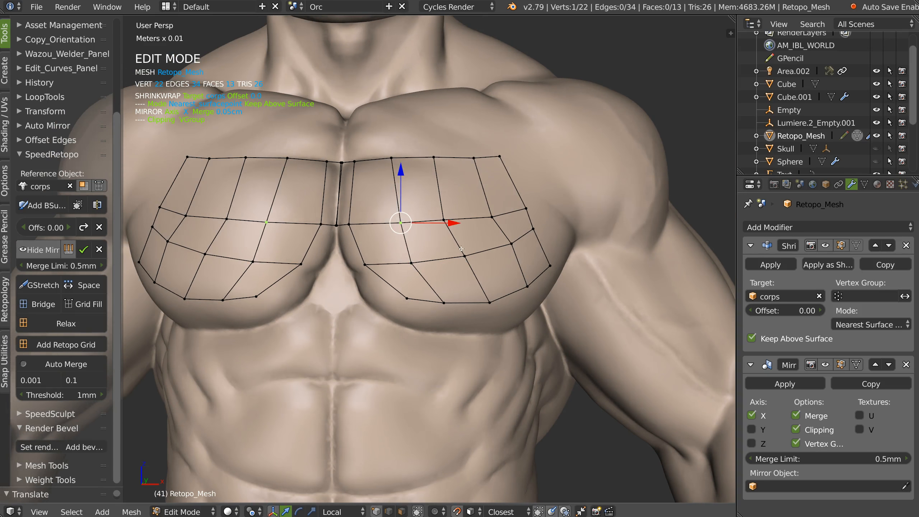
middle_click_drag(467, 232, 431, 232)
right_click_drag(519, 244, 566, 231)
right_click_drag(566, 269, 602, 256)
right_click_drag(568, 231, 586, 216)
right_click_drag(601, 256, 612, 240)
right_click_drag(540, 210, 564, 199)
right_click_drag(518, 158, 529, 150)
right_click_drag(490, 163, 495, 155)
right_click_drag(497, 220, 512, 209)
right_click_drag(517, 251, 533, 247)
right_click_drag(534, 297, 554, 304)
right_click_drag(488, 311, 499, 312)
Even out the vertices in the inner columns and lower inner corner of the pectoral patch
middle_click_drag(499, 312, 472, 308)
right_click_drag(460, 260, 480, 260)
right_click_drag(447, 224, 466, 216)
right_click_drag(402, 227, 411, 219)
right_click(414, 270)
right_click_drag(411, 271, 433, 270)
middle_click_drag(433, 269, 430, 246, "shift")
right_click_drag(408, 283, 403, 280)
Fill two faces down the inner edge of the pectoral and place their new vertices along the muscle's crease
middle_click_drag(307, 245, 356, 214)
right_click(351, 195)
key("f")
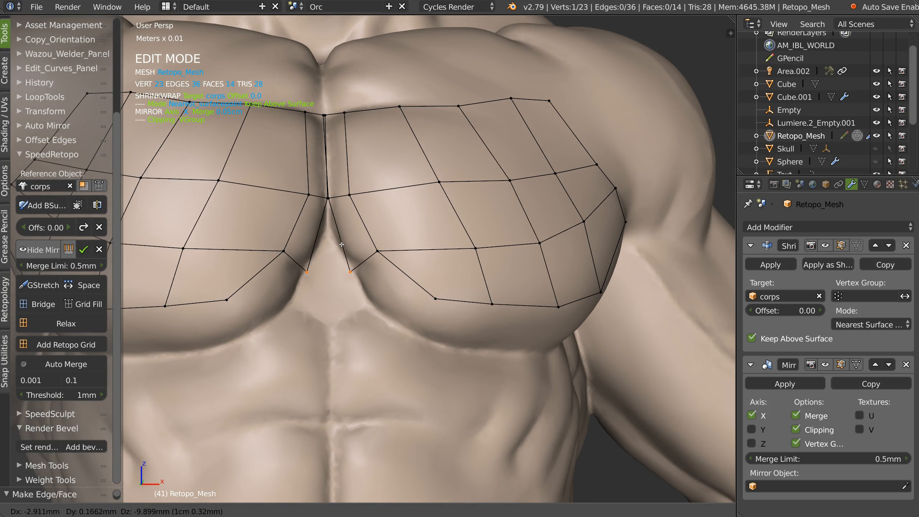
left_click(343, 234)
right_click(378, 252)
key("f")
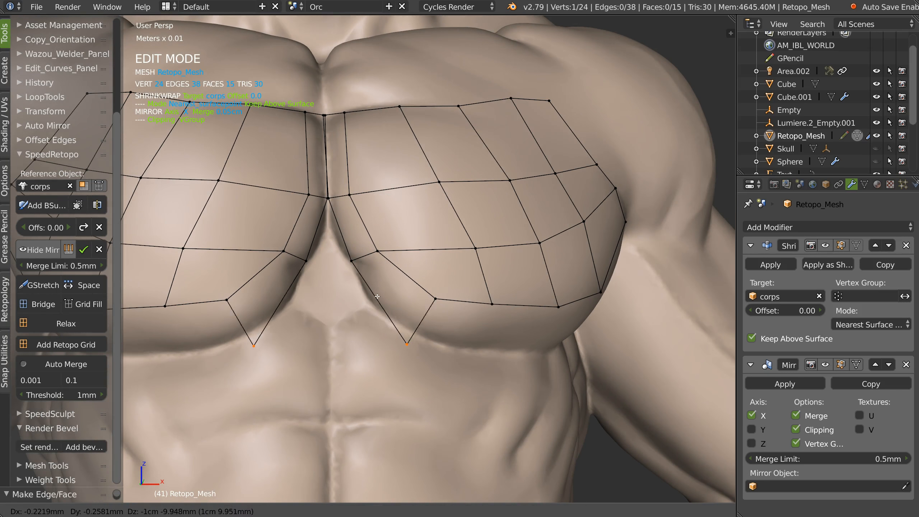
left_click(389, 291)
right_click_drag(435, 299, 431, 305)
Select the patch's lower edge, draw a stroke along the crease under the pectoral, and add the connecting faces with Add BSurface
middle_click_drag(433, 304, 368, 288)
right_click(648, 205, "ctrl")
middle_click_drag(649, 204, 450, 232)
left_click_drag(328, 320, 363, 324)
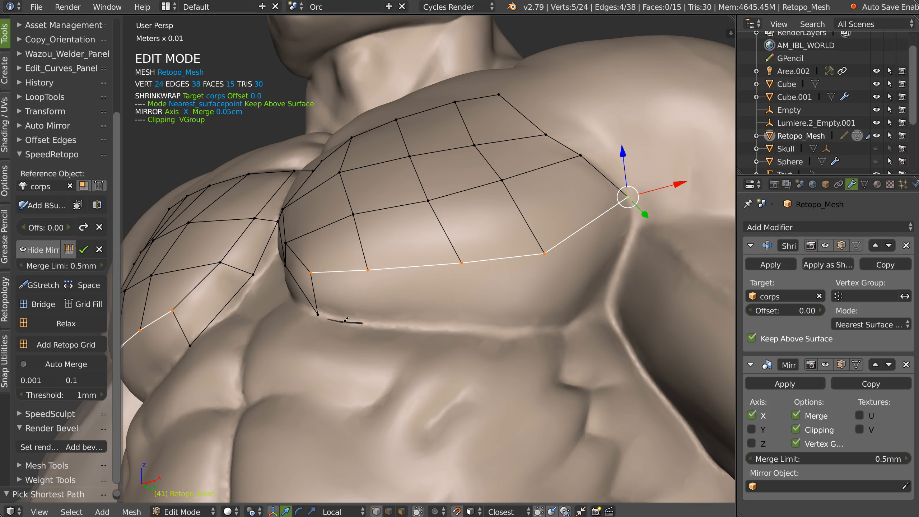
right_click(545, 306, "shift")
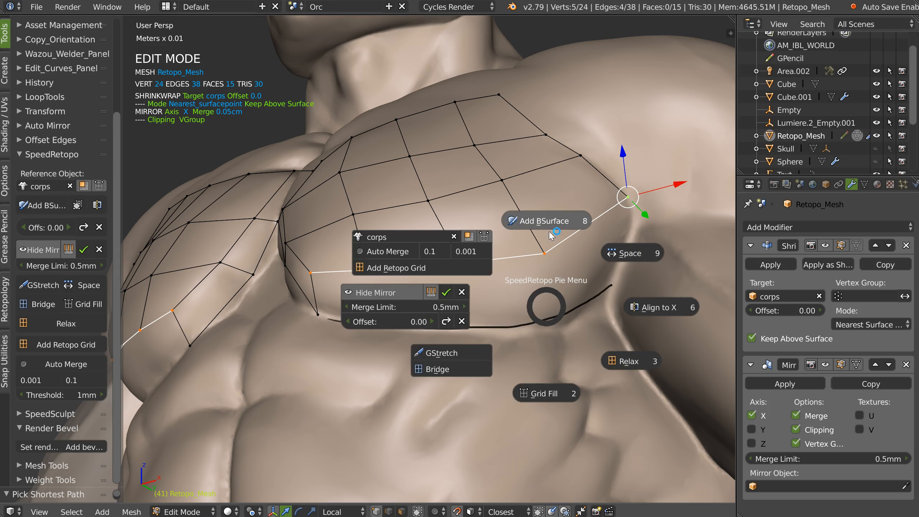
left_click(548, 225)
Adjust the new row's vertices, including the lower inner corner, to follow the crease under the pectoral
right_click_drag(541, 321, 551, 318)
right_click_drag(612, 284, 616, 279)
middle_click_drag(454, 290, 489, 289)
left_click(455, 285)
left_click(462, 290, "shift")
right_click(463, 289)
left_click(413, 390)
left_click_drag(456, 294, 442, 284)
middle_click_drag(427, 250, 425, 274)
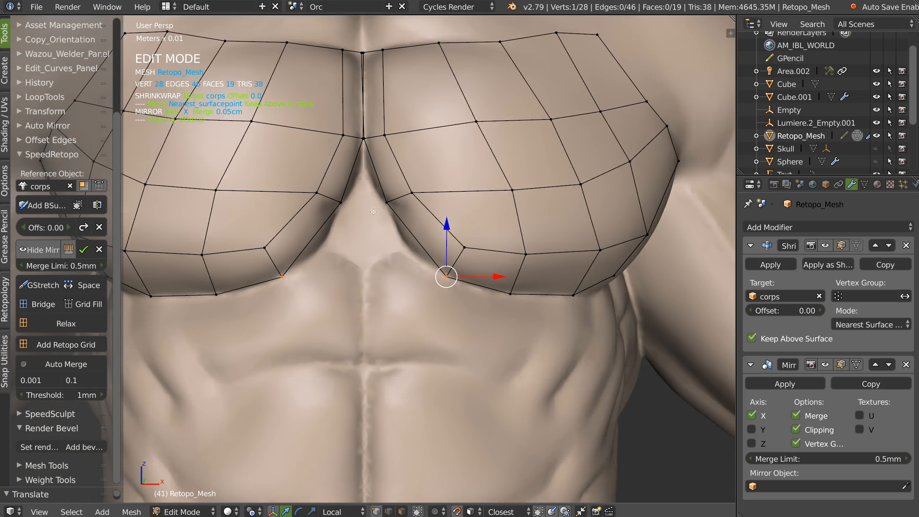
Turn off mirror clipping and move the upper and lower centre vertices slightly away from the centreline
scroll(374, 145, "up", 1)
middle_click_drag(374, 133, 372, 187, "shift")
scroll(368, 186, "up", 1)
mouse_move(365, 186)
right_mouse_down()
mouse_move(368, 194)
mouse_move(397, 186)
mouse_move(374, 188)
right_mouse_up()
right_click(387, 205, "shift")
left_click(274, 193)
right_click_drag(364, 49, 374, 52)
Select the inner edge between the two moved vertices and extrude it to the centreline
right_click(375, 181, "shift")
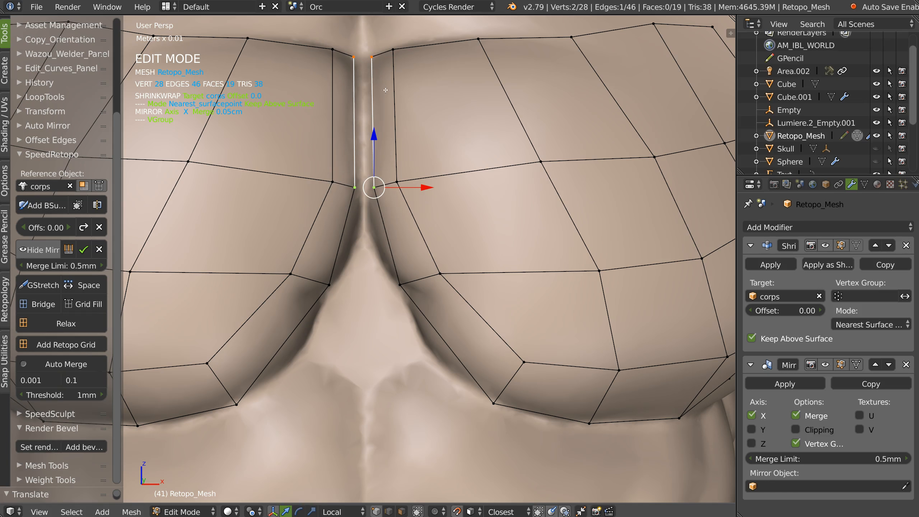
key("e")
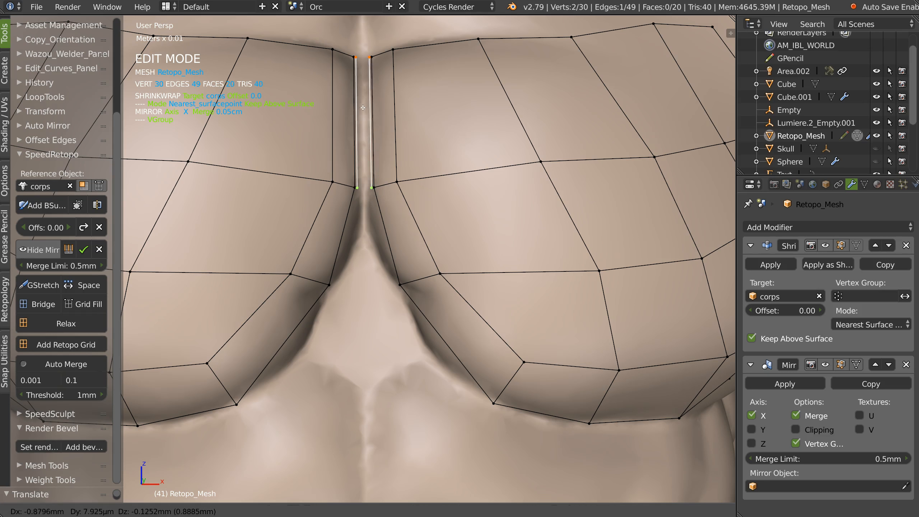
left_click(359, 109)
Fill the face below the centre strip between the pectorals and turn mirror clipping back on
right_click(377, 181)
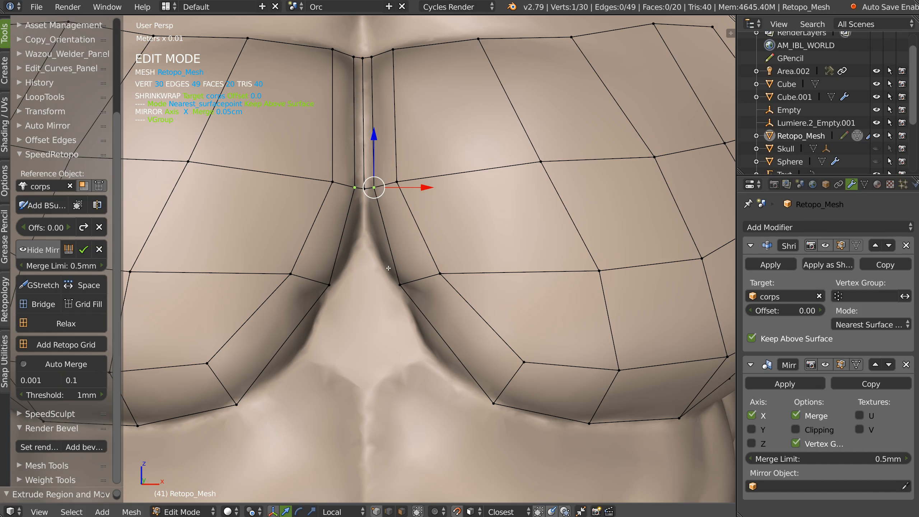
key("f")
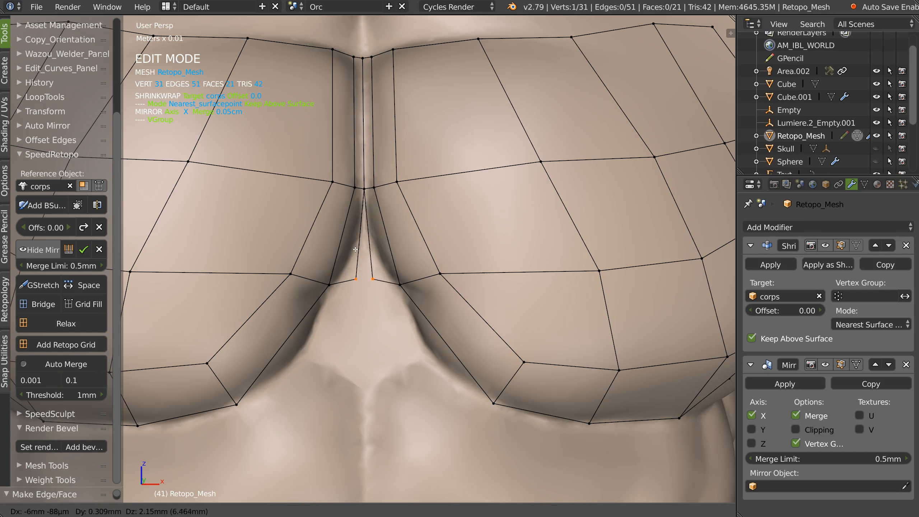
left_click(348, 252)
key("space")
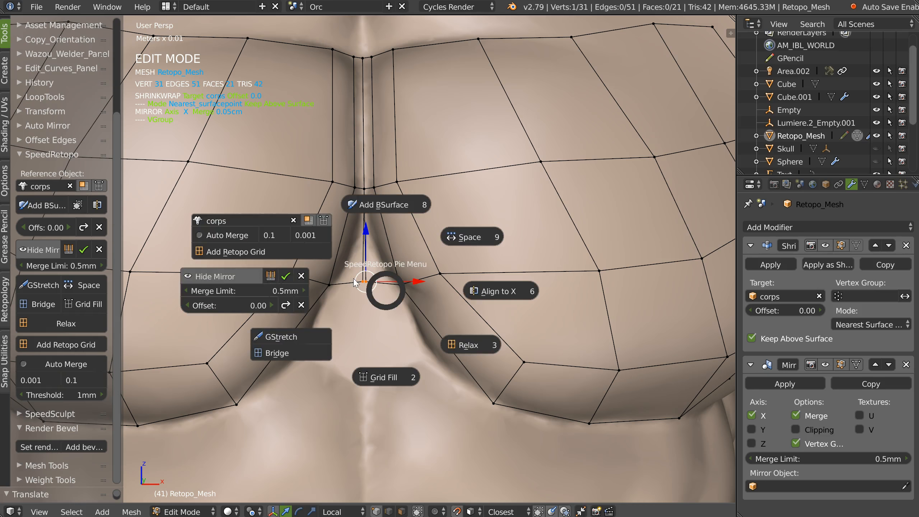
left_click(268, 274)
key("f")
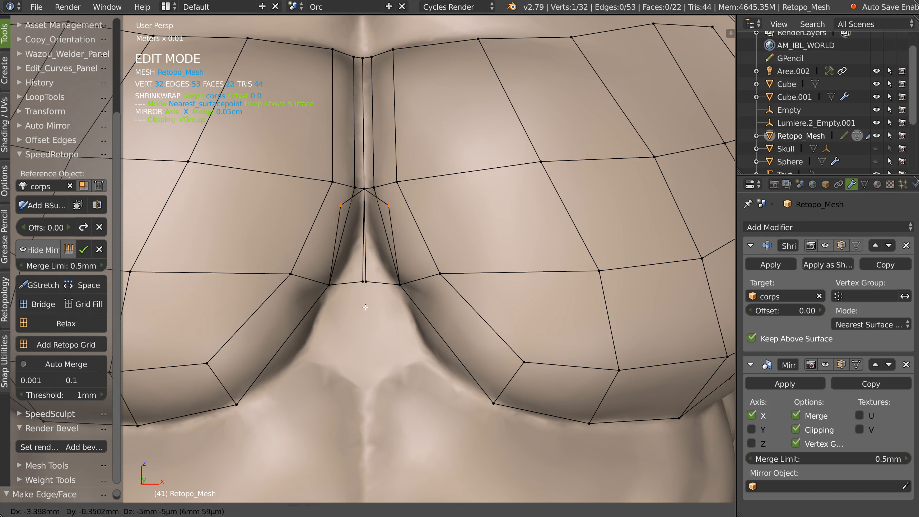
left_click(371, 303)
key("ctrl+z")
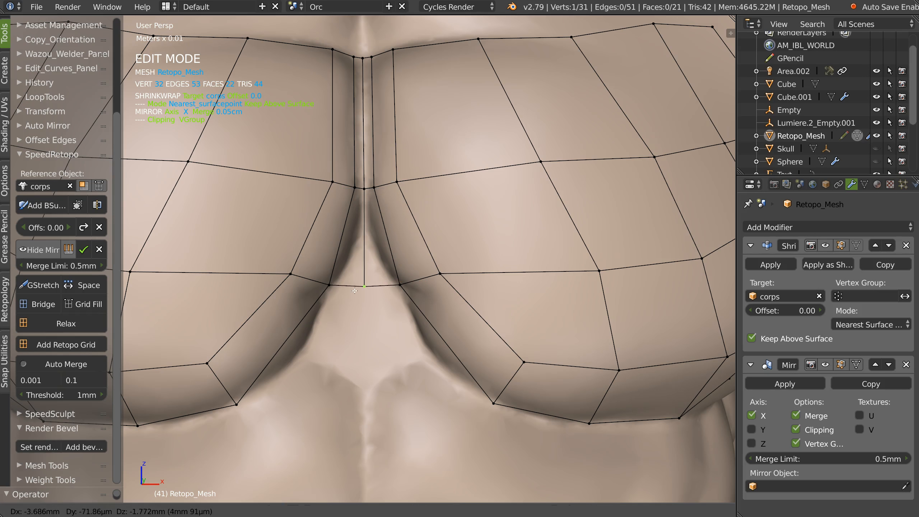
Snap the lower centre vertex to the centreline and fill the face beneath it down to the pectoral's lower corner
middle_click_drag(387, 305, 389, 210)
right_click(389, 210)
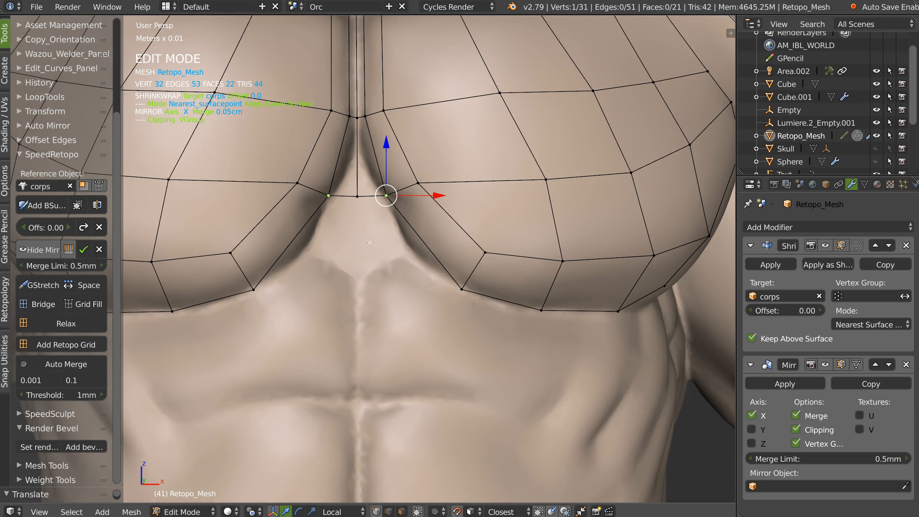
key("f")
left_click(434, 252)
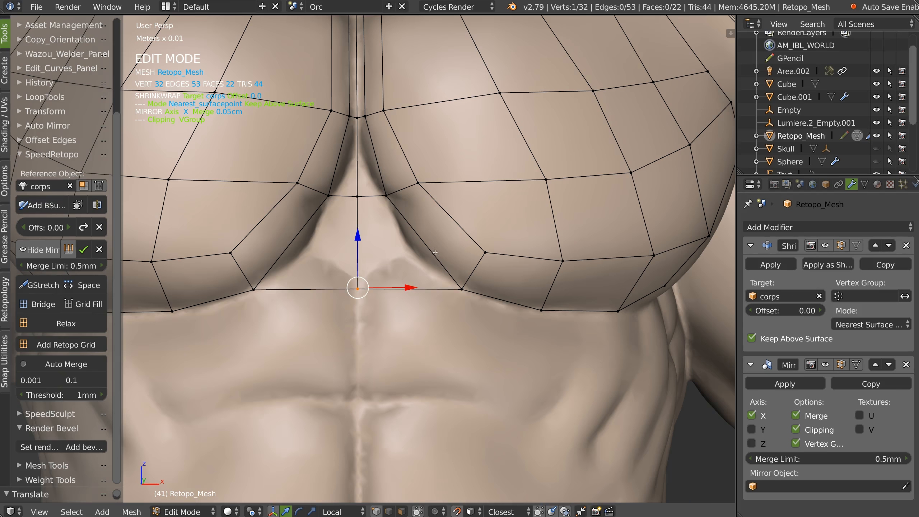
Select the mesh's lower edge, draw two strokes across the upper abdomen, and extend the mesh over it with Add BSurface
scroll(435, 253, "down", 4)
middle_click_drag(435, 253, 326, 184, "shift")
middle_click_drag(398, 192, 336, 188)
right_click(380, 213, "alt")
scroll(416, 184, "down", 1)
middle_click_drag(417, 183, 402, 176, "shift")
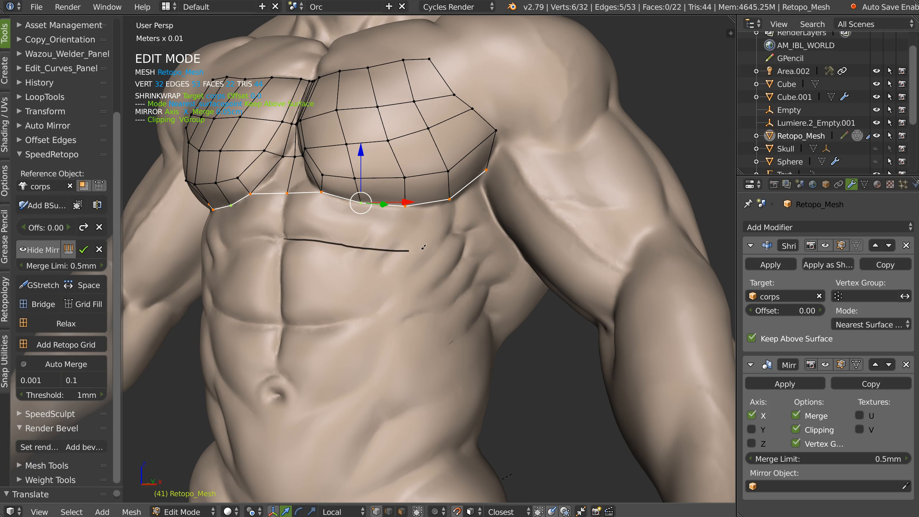
left_click_drag(489, 226, 489, 225)
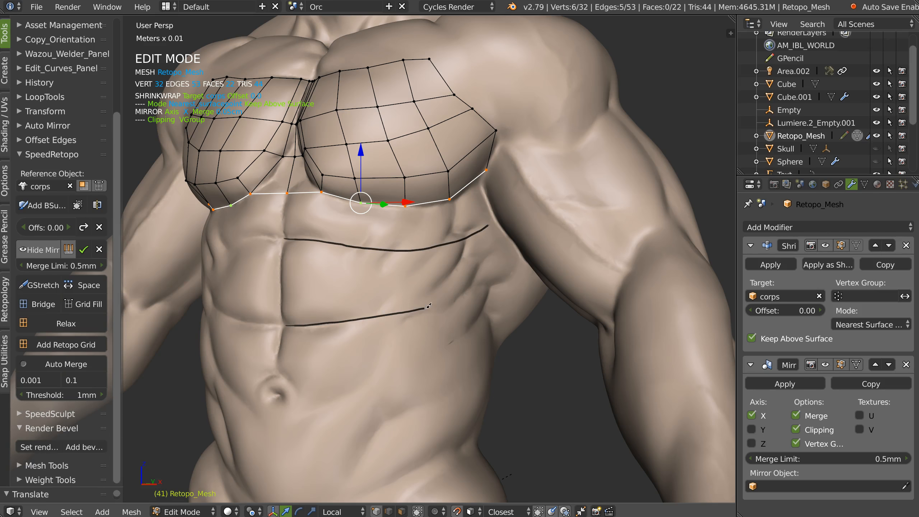
left_click_drag(476, 301, 478, 301)
right_click(410, 292, "shift")
left_click(409, 208)
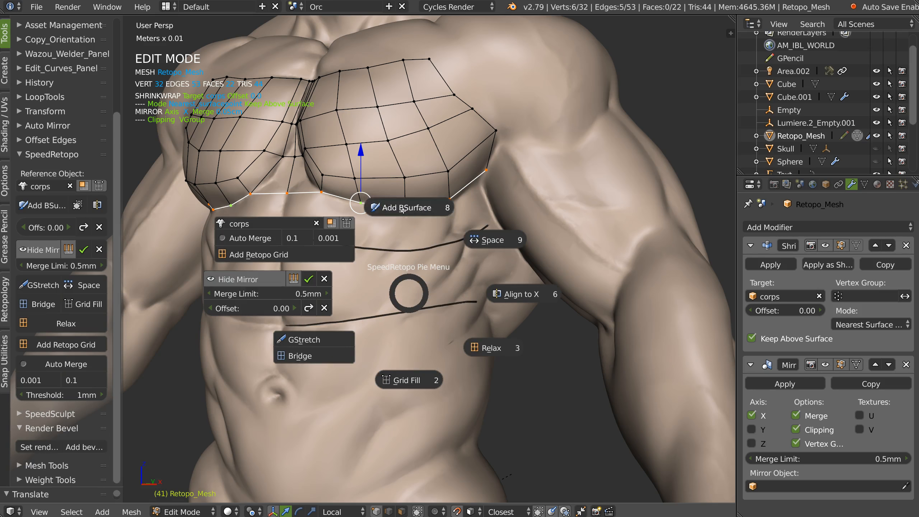
Snap the abdominal patch's bottom centre vertex to the centreline and adjust its outer vertices along the side of the torso
middle_click_drag(347, 254, 379, 255)
right_click(292, 329)
key("g")
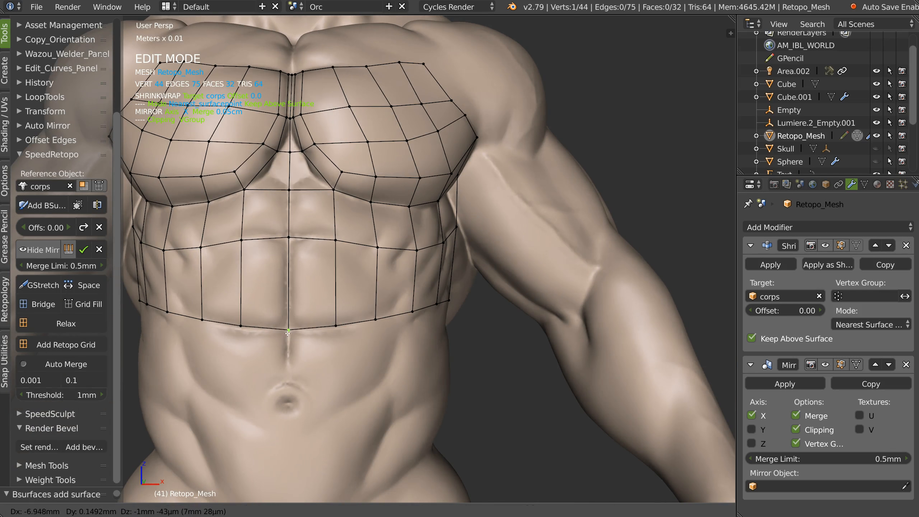
left_click(286, 327)
middle_click_drag(344, 309, 356, 243)
middle_click_drag(451, 241, 429, 237)
right_click_drag(416, 220, 409, 221)
right_click_drag(475, 212, 466, 215)
right_click_drag(532, 189, 518, 210)
right_click_drag(515, 277, 524, 282)
right_click_drag(459, 285, 467, 290)
Select the mesh's lower edge, draw a stroke across the abdomen just below the navel, and extend the mesh to it with Add BSurface
scroll(474, 283, "down", 2)
middle_click_drag(481, 280, 516, 276)
right_click(427, 286, "alt")
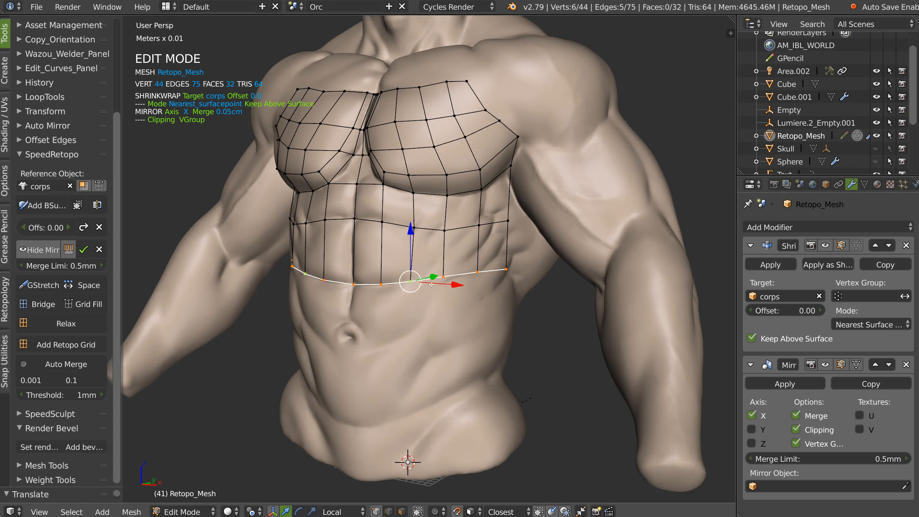
middle_click_drag(431, 284, 417, 204, "shift")
middle_click_drag(374, 250, 368, 250)
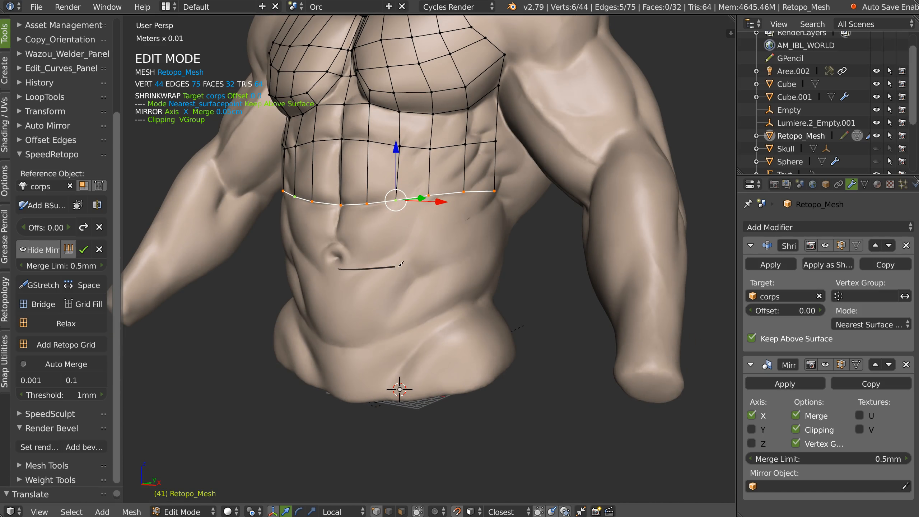
right_click(447, 281, "shift")
left_click(438, 199)
Select the mesh's centreline edge loop down the abdomen and align it to X
middle_click_drag(314, 250, 342, 247)
right_click(342, 248, "alt")
right_click(359, 253, "shift")
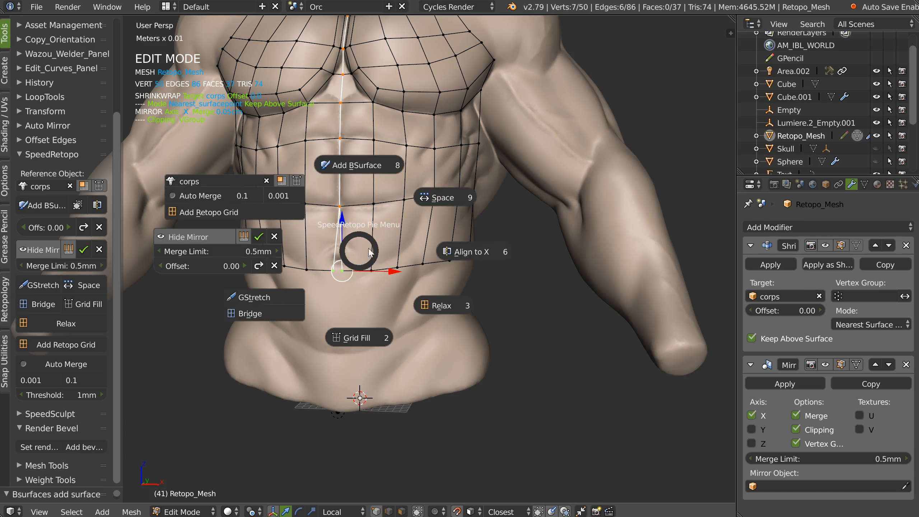
left_click(465, 257)
Reposition the vertices along the new lower edge to even out the row below the abdominal muscles
middle_click_drag(376, 267, 325, 268)
right_click_drag(463, 266, 488, 264)
mouse_move(417, 268)
right_mouse_down()
mouse_move(434, 267)
mouse_move(400, 269)
right_mouse_up()
right_click_drag(361, 270, 370, 271)
middle_click_drag(369, 272, 410, 220)
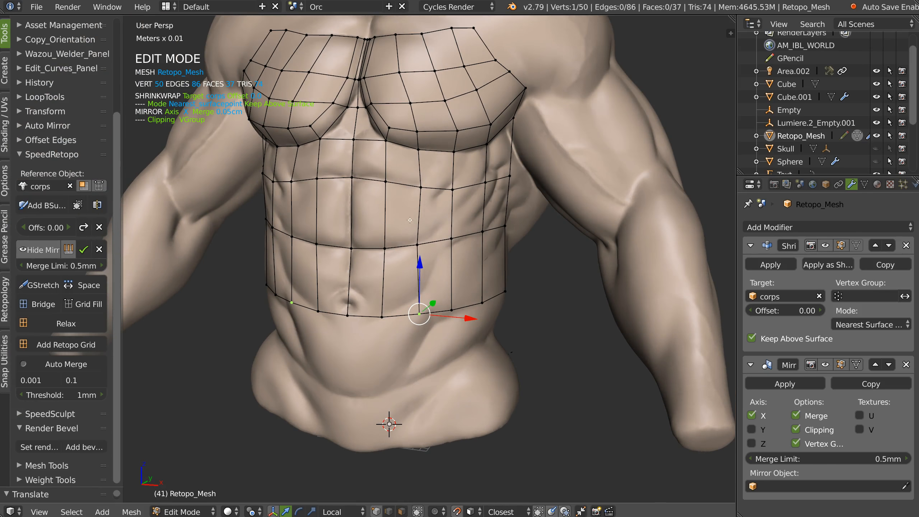
Add two horizontal loop cuts across the abdomen, one through each of its two tall rows, without sliding them
key("ctrl+r")
left_click(417, 222)
right_click(422, 261)
key("ctrl+r")
left_click(419, 278)
right_click(418, 277)
middle_click_drag(418, 278, 383, 218)
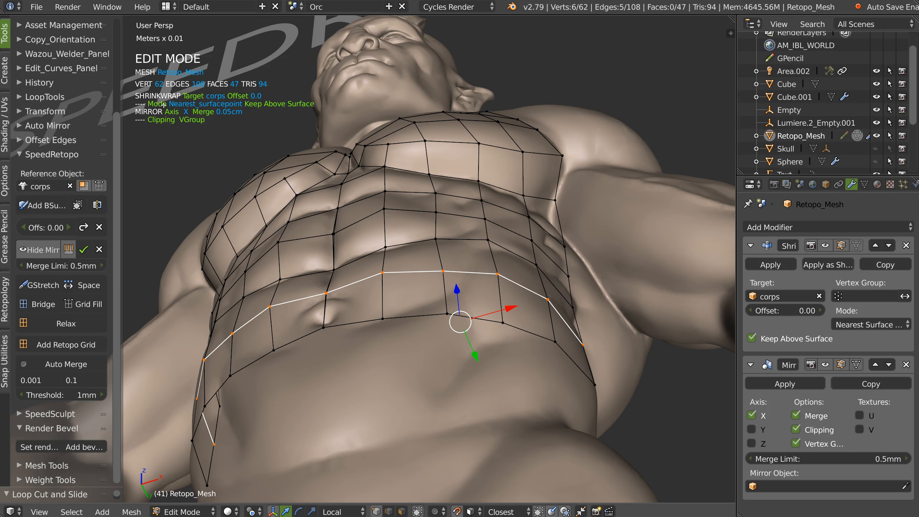
Examine the retopology mesh over the chest and abdomen from below and from the front
right_click(431, 247)
key("shift+space")
scroll(418, 249, "down", 3)
middle_click_drag(502, 217, 506, 232)
middle_click_drag(507, 231, 455, 267, "shift")
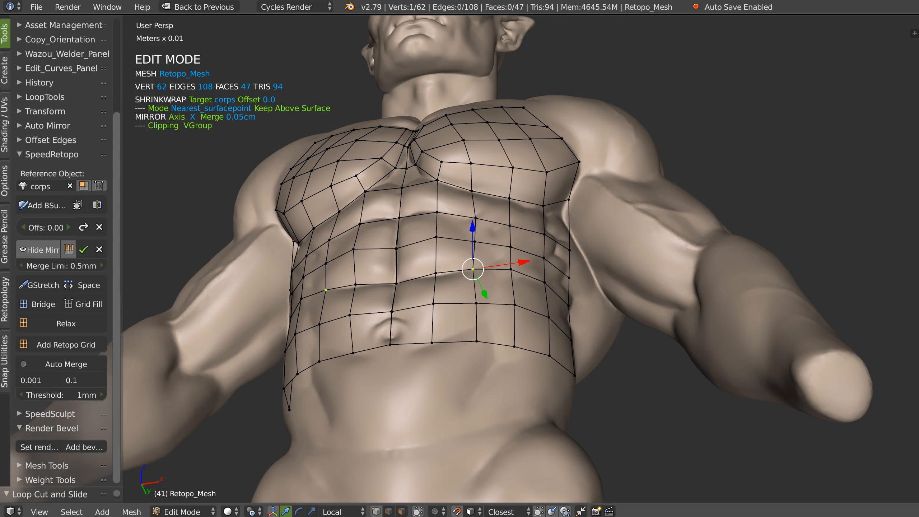
middle_click_drag(538, 178, 497, 238)
key("shift+space")
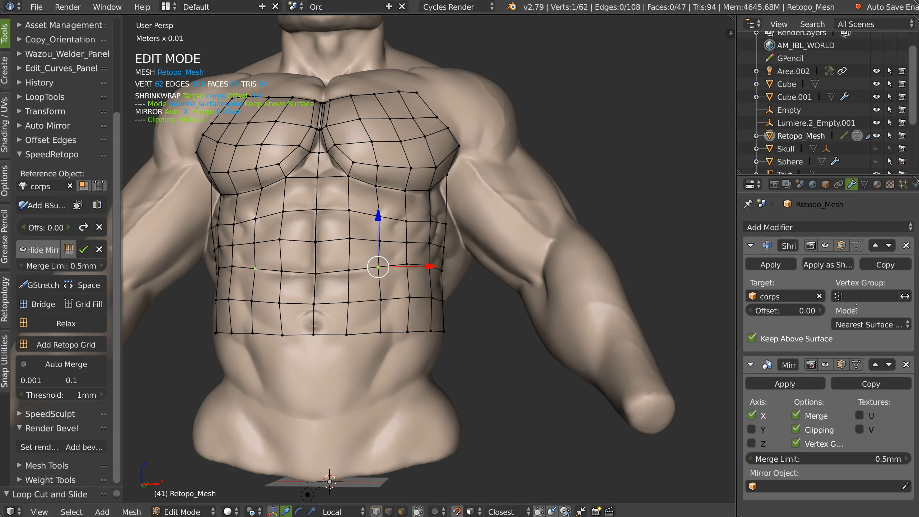
key("shift+space")
middle_click_drag(463, 225, 475, 243)
right_click(475, 243)
key("Escape")
right_click(473, 243, "shift")
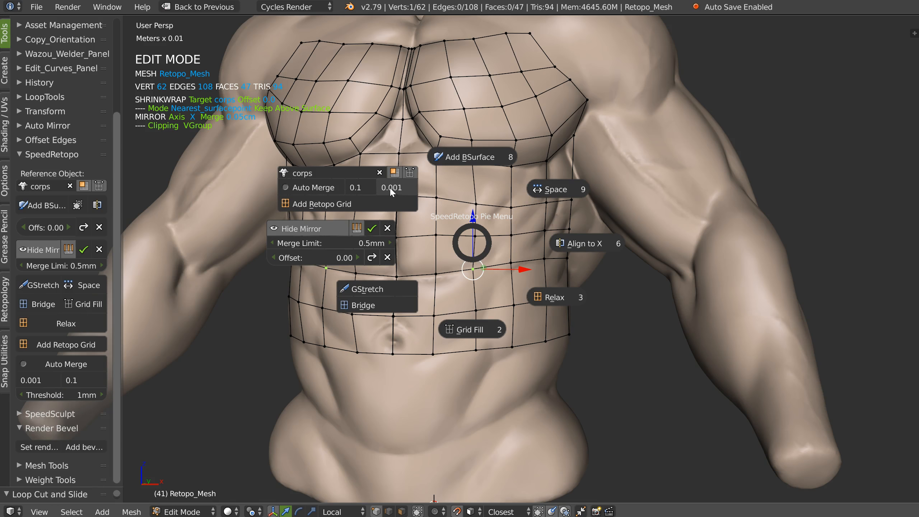
key("Escape")
Turn on Auto Merge in the SpeedRetopo settings and set its threshold to 0.1
scroll(487, 181, "up", 4)
middle_click_drag(548, 31, 477, 193, "shift")
right_click(480, 200)
key("Escape")
right_click(477, 199, "shift")
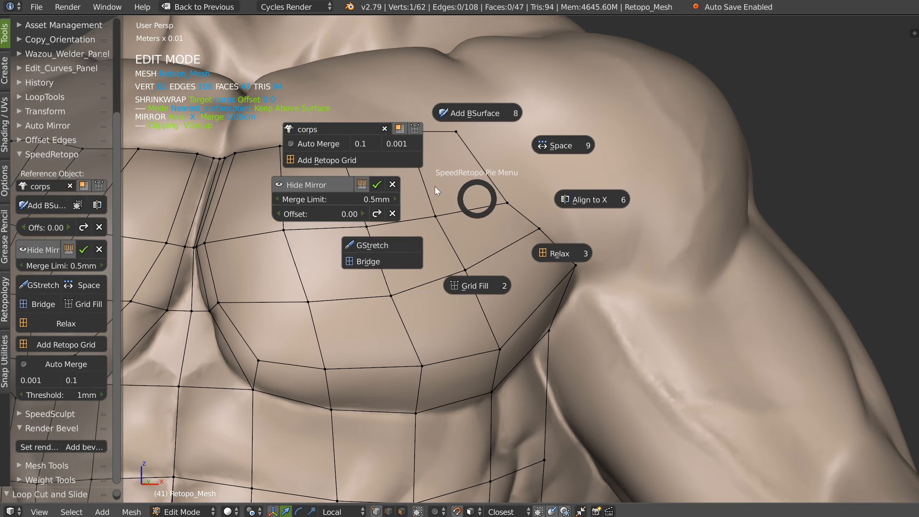
left_click(316, 144)
right_click(484, 200, "shift")
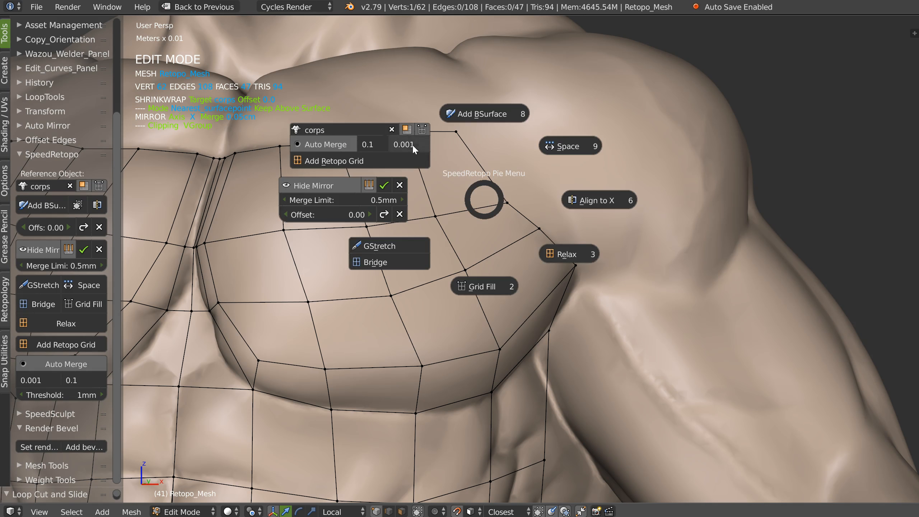
left_click(366, 145)
Try merging the pectoral's outer edge vertex into its upper and lower neighbours, undoing each merge
left_click_drag(501, 184, 470, 129)
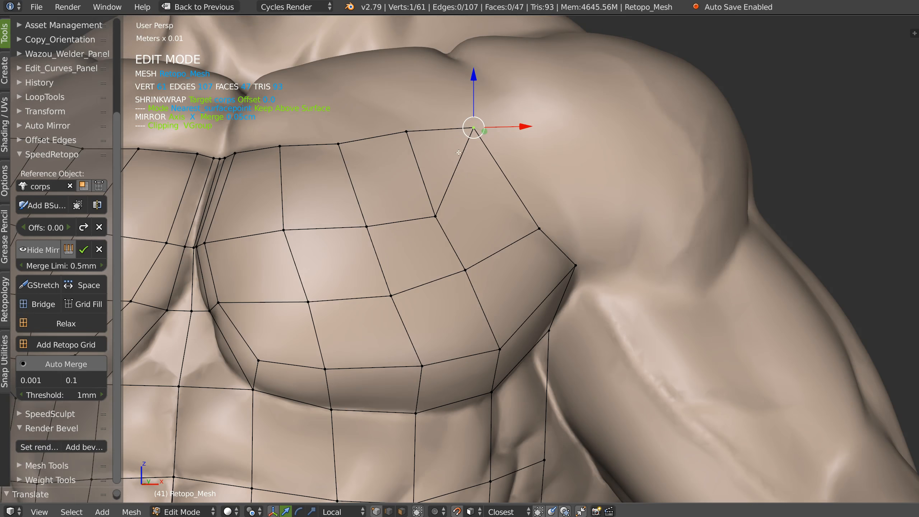
middle_click_drag(395, 206, 416, 213)
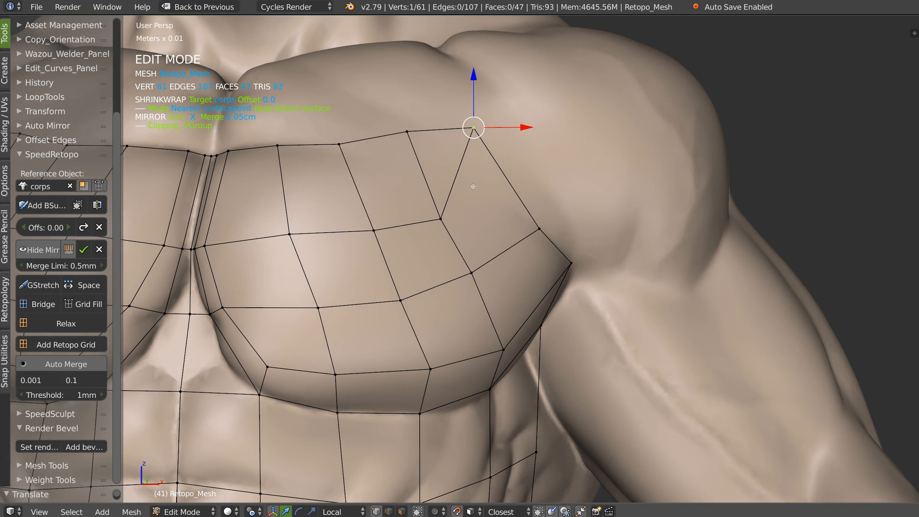
key("ctrl+z")
left_click_drag(457, 132, 537, 225)
key("ctrl+z")
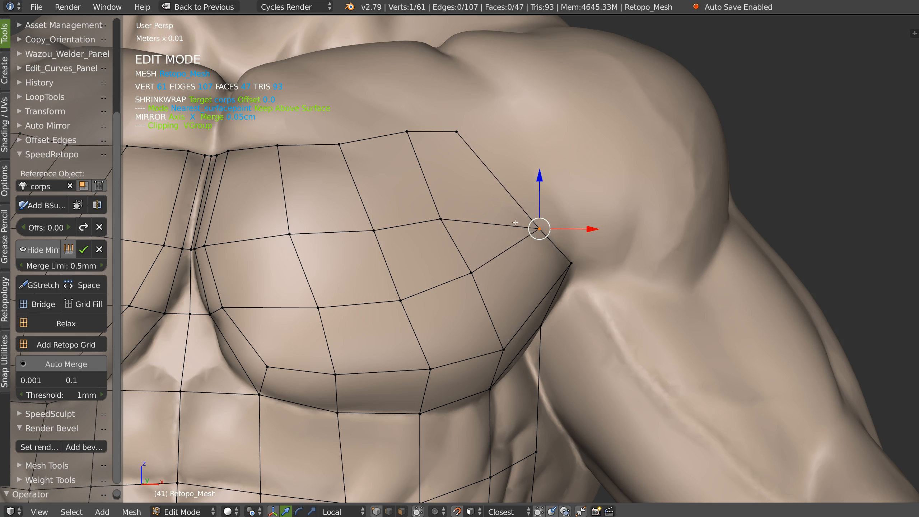
Set the Auto Merge threshold to 0.001 and nudge the pectoral's outer edge vertex slightly
key("alt+d")
left_click(510, 205)
right_click(511, 221, "shift")
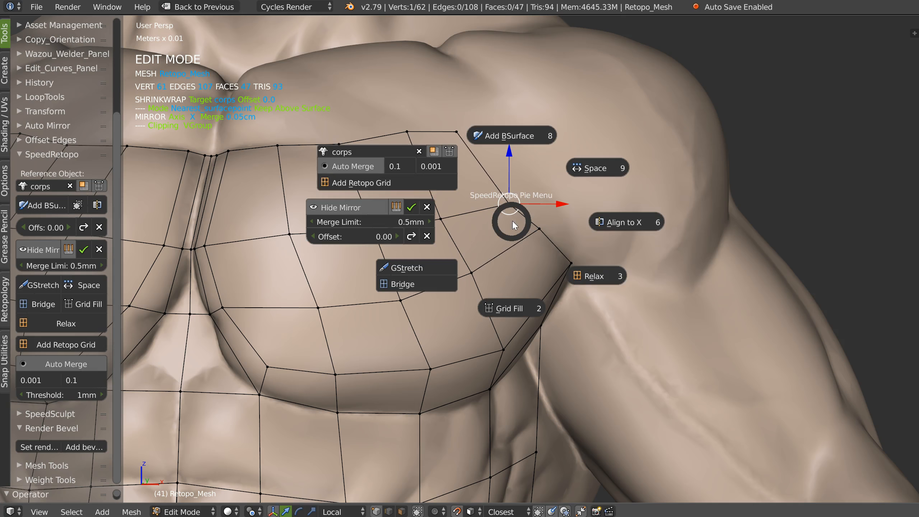
left_click(404, 166)
right_click(540, 224, "shift")
left_click(416, 170)
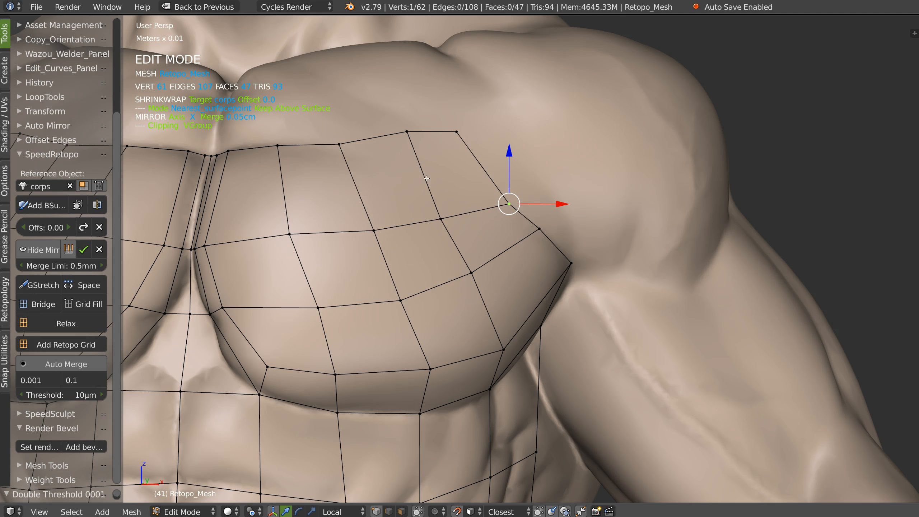
scroll(490, 203, "down", 1)
key("g")
left_click(501, 195)
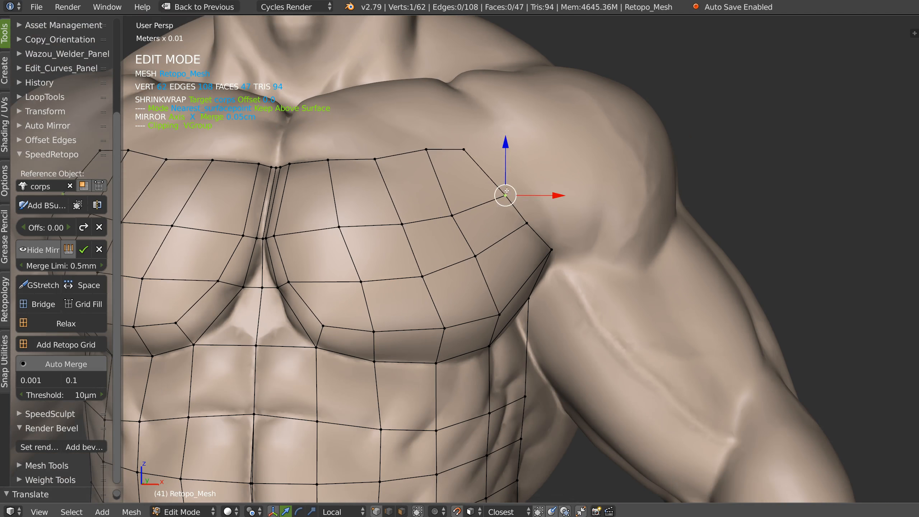
Hide the mirrored half of the mesh and show it again
scroll(501, 203, "down", 2)
middle_click_drag(469, 281, 477, 200, "shift")
right_click(476, 200, "shift")
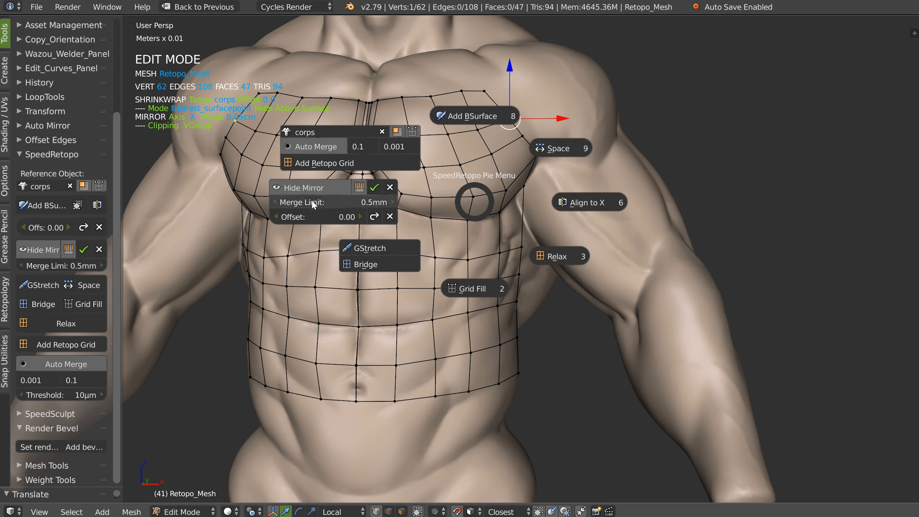
left_click(309, 186)
right_click(434, 210, "shift")
left_click(299, 191)
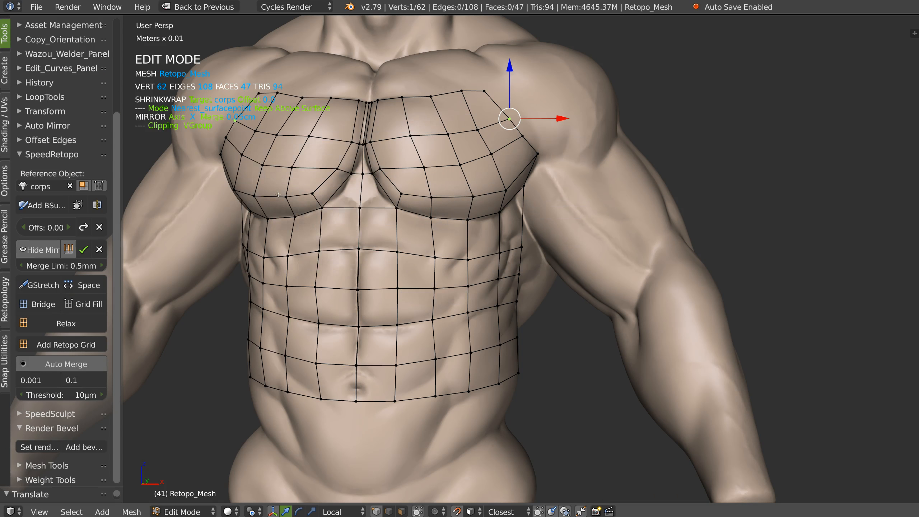
Apply the mesh's Shrinkwrap modifier and add a new Shrinkwrap onto the corps reference object
right_click(446, 216, "shift")
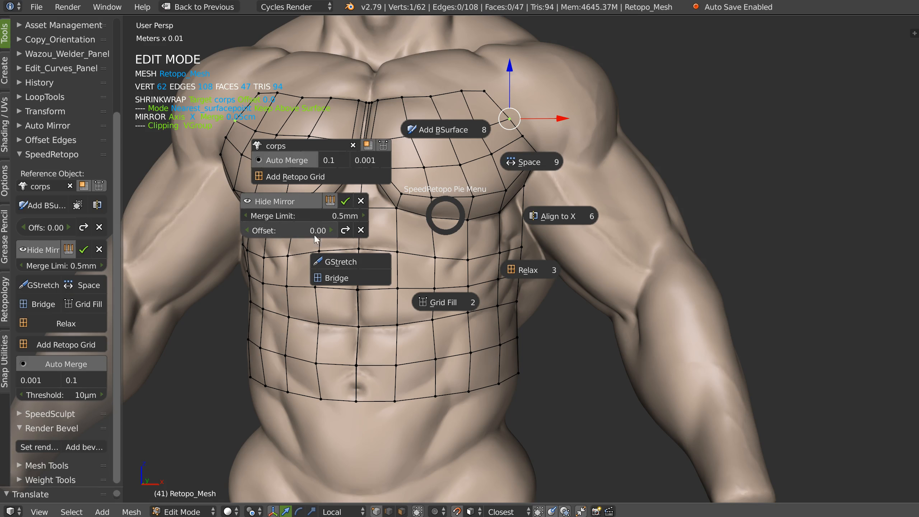
left_click(361, 230)
right_click(441, 218)
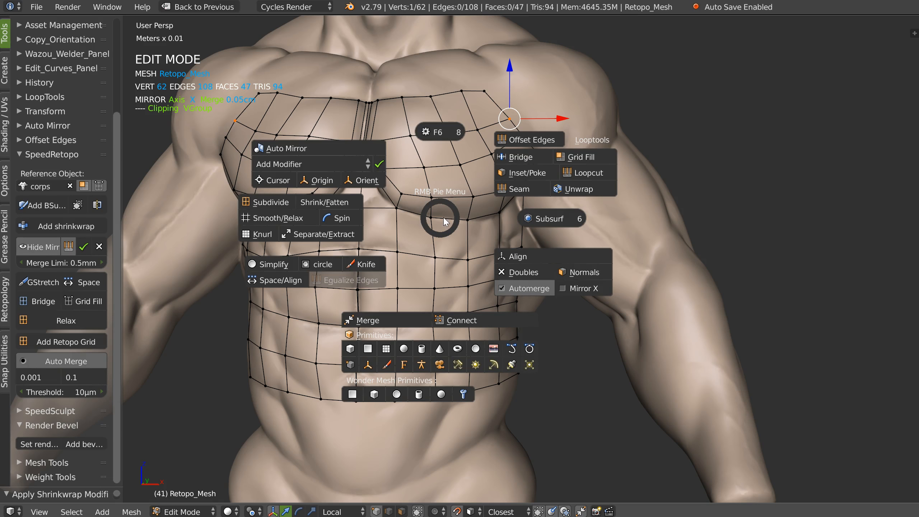
right_click(441, 218)
right_click(441, 219, "shift")
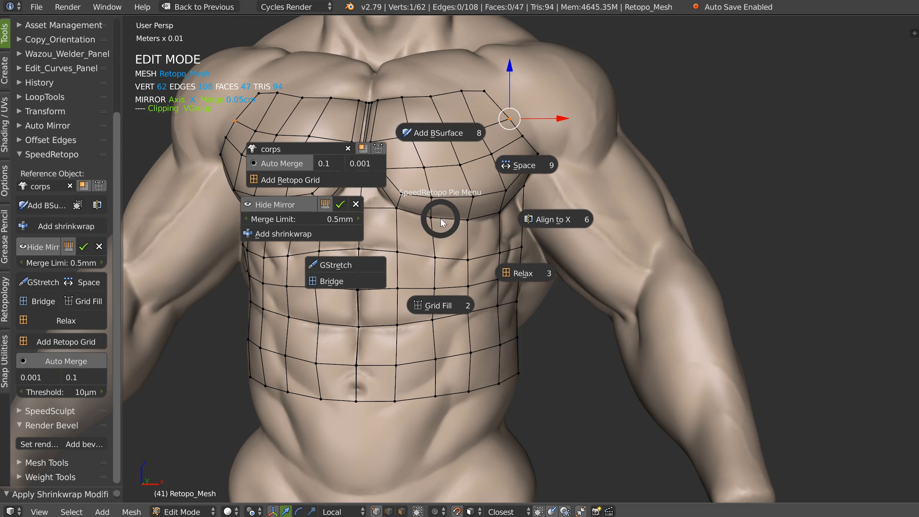
left_click(308, 234)
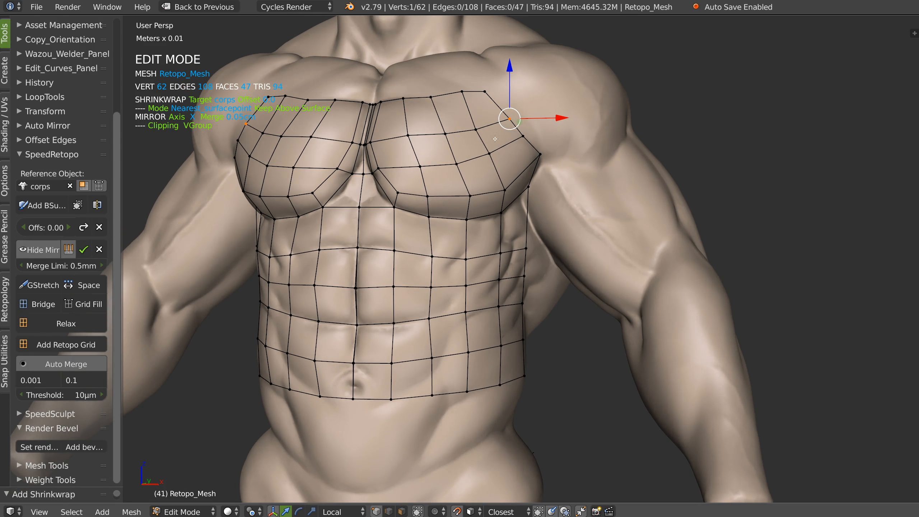
Select the pectoral's outermost edge path, draw a curved stroke beside it, and fit the vertices to the stroke with GStretch
right_click(466, 213, "shift")
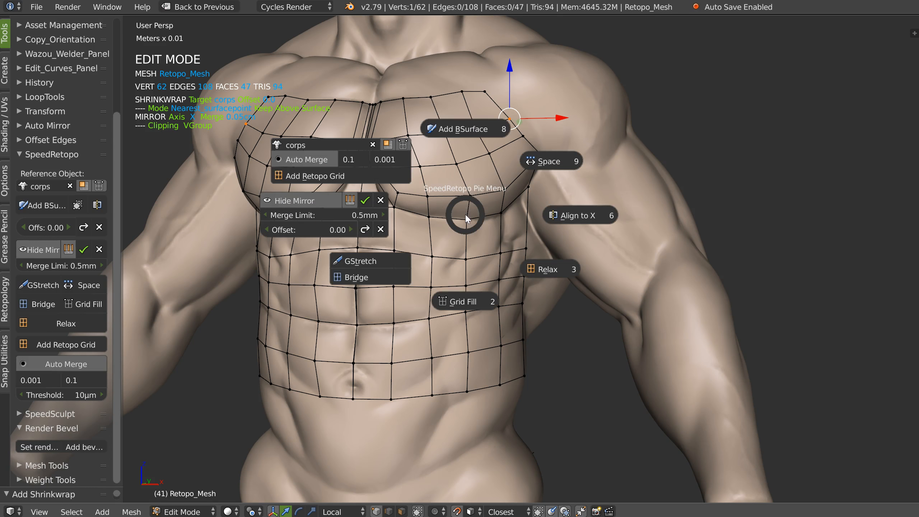
left_click(370, 266)
scroll(470, 207, "down", 2)
scroll(470, 207, "up", 2)
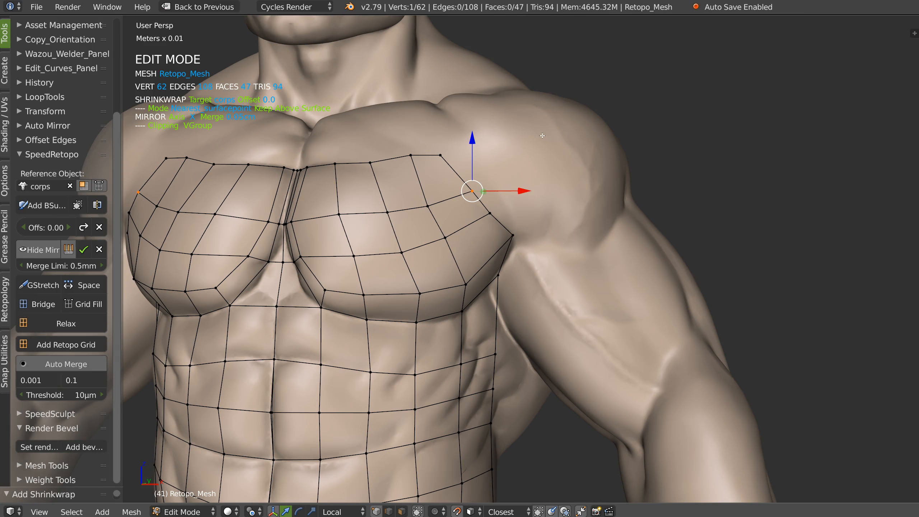
left_click(510, 236)
left_click(441, 156, "ctrl")
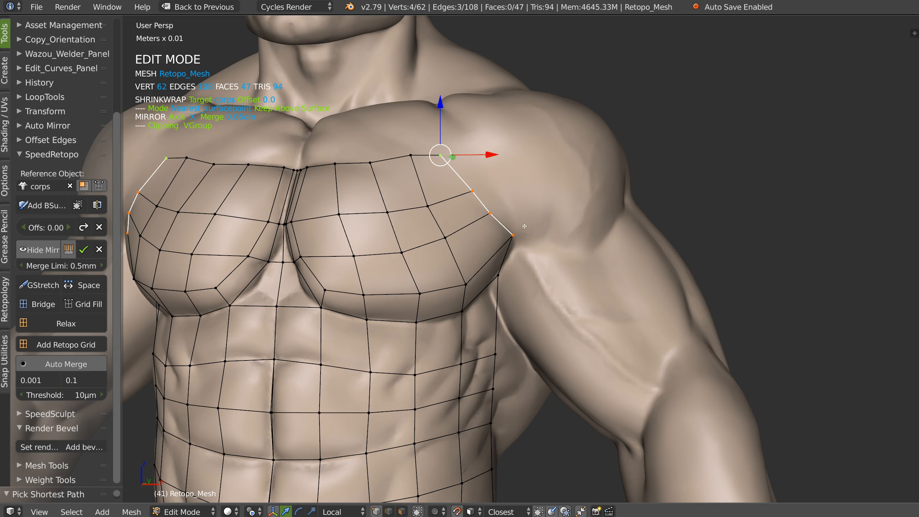
mouse_move(518, 235)
left_mouse_down()
mouse_move(510, 196)
mouse_move(467, 141)
left_mouse_up()
right_click(490, 201, "shift")
left_click(410, 248)
Select the second vertical edge path in from the pectoral's outer side and fit it to a curved stroke with GStretch
middle_click_drag(486, 175, 464, 284)
left_click(461, 283)
left_click(410, 156, "ctrl")
mouse_move(462, 282)
left_mouse_down()
mouse_move(458, 245)
mouse_move(422, 157)
left_mouse_up()
right_click(451, 215, "shift")
left_click(379, 259)
Select the third vertical edge path from the pectoral's outer side and reshape it along a drawn stroke with GStretch
mouse_move(384, 261)
middle_mouse_down()
mouse_move(464, 209)
mouse_move(404, 290)
middle_mouse_up()
left_click(404, 290)
left_click(374, 161, "shift")
left_click(394, 251, "ctrl")
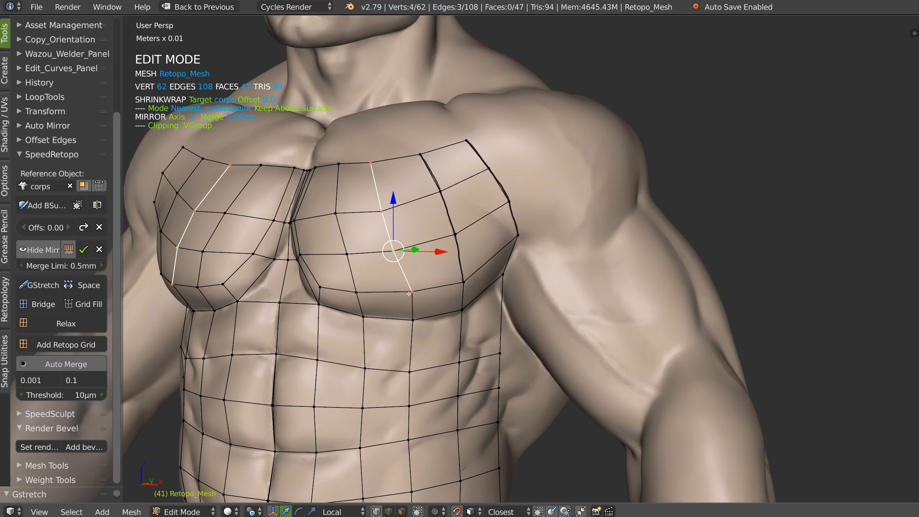
left_click_drag(414, 292, 376, 158)
right_click(416, 223, "shift")
left_click(315, 272)
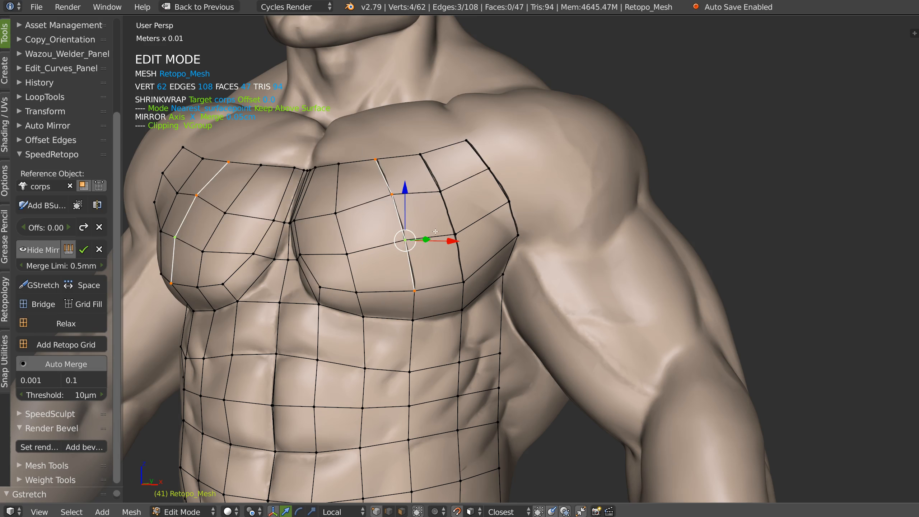
Remove the Grease Pencil layer holding the drawn strokes and return to the maximized 3D view
middle_click_drag(417, 232, 430, 220)
key("ctrl+space")
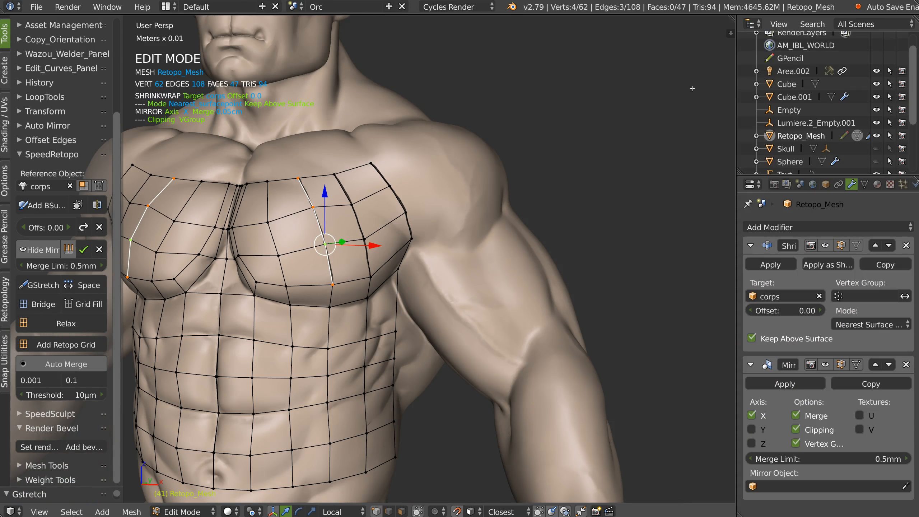
key("n")
left_click(711, 97)
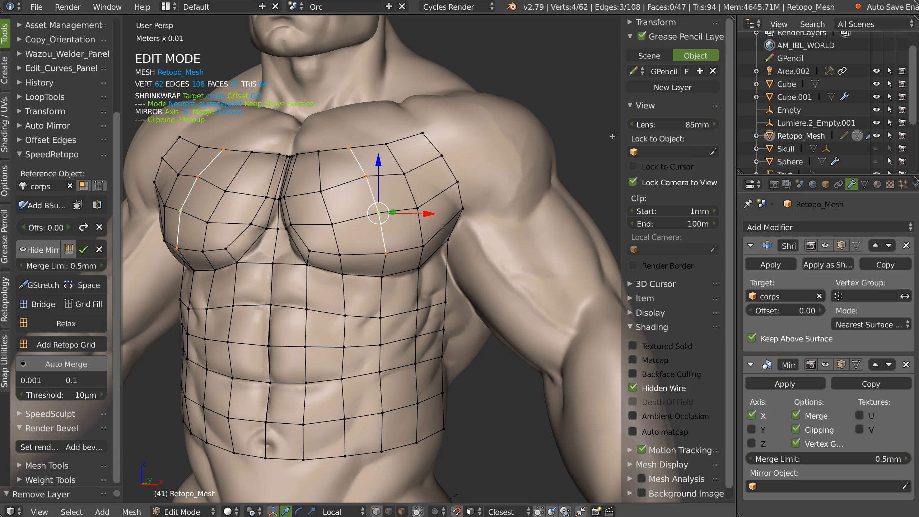
key("ctrl+space")
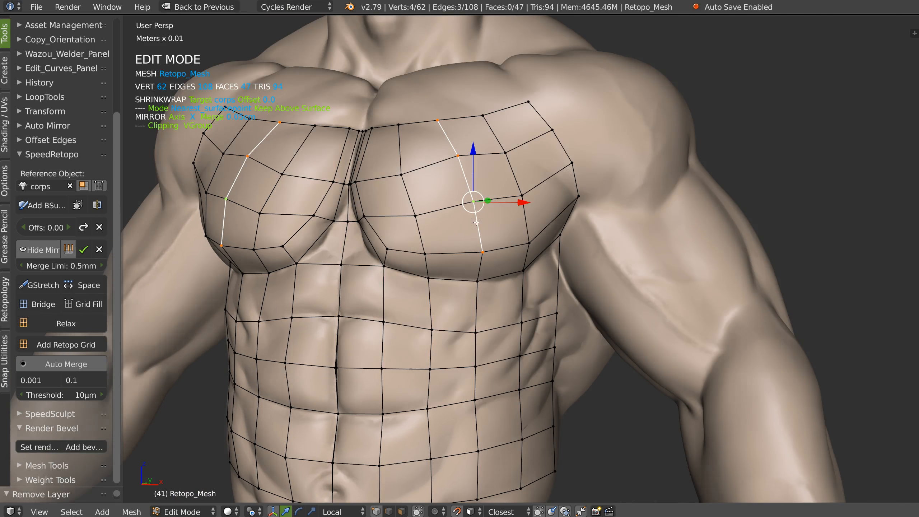
Select the outer vertical edge path from below the armpit to the mesh's lower corner and space its vertices evenly
scroll(505, 207, "down", 2)
key("alt+w")
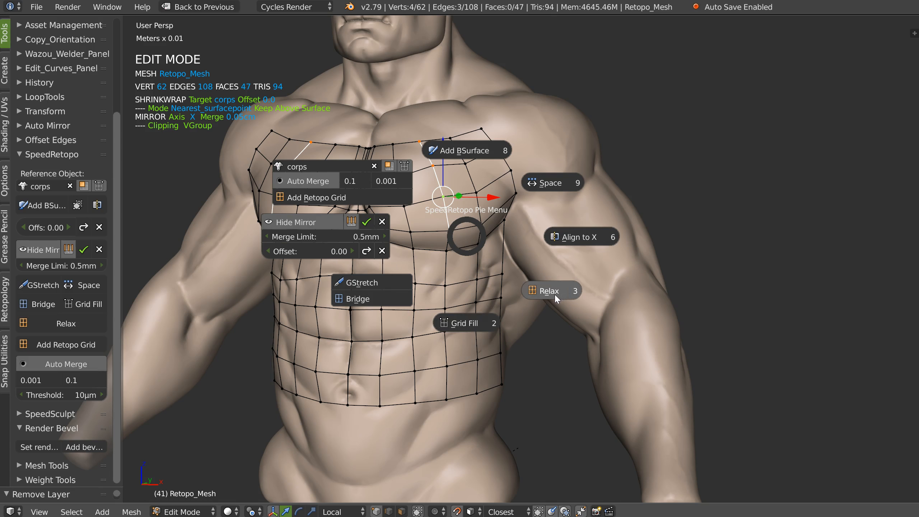
key("Escape")
middle_click_drag(431, 233, 436, 268)
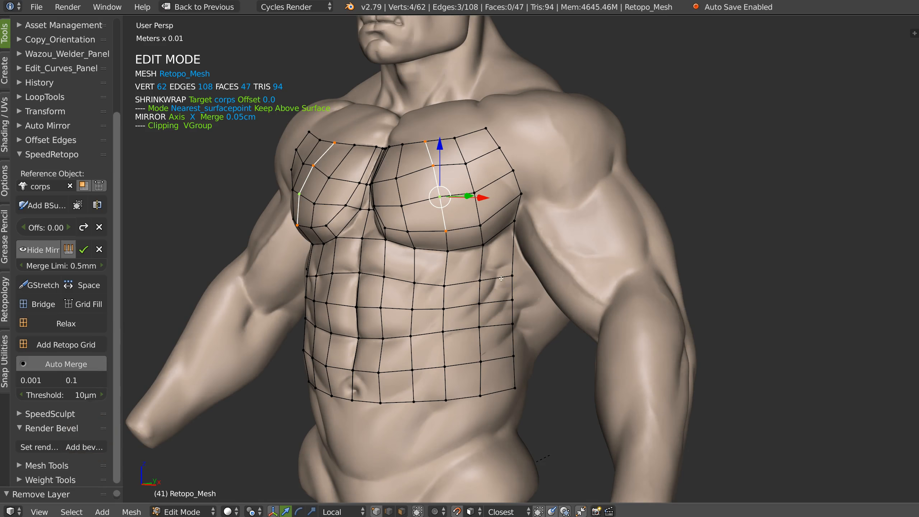
left_click(515, 220)
left_click(515, 388, "ctrl")
right_click(497, 315, "shift")
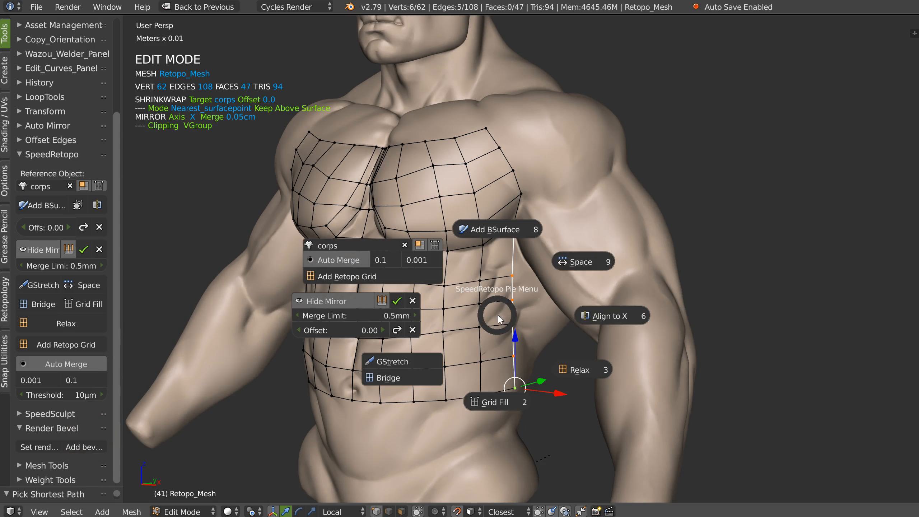
left_click(579, 266)
Select the abdomen's centreline edge path down to the lower edge and space its vertices evenly
middle_click_drag(496, 270, 519, 268)
left_click(364, 238)
left_click(357, 406, "ctrl")
right_click(391, 282, "shift")
left_click(507, 287)
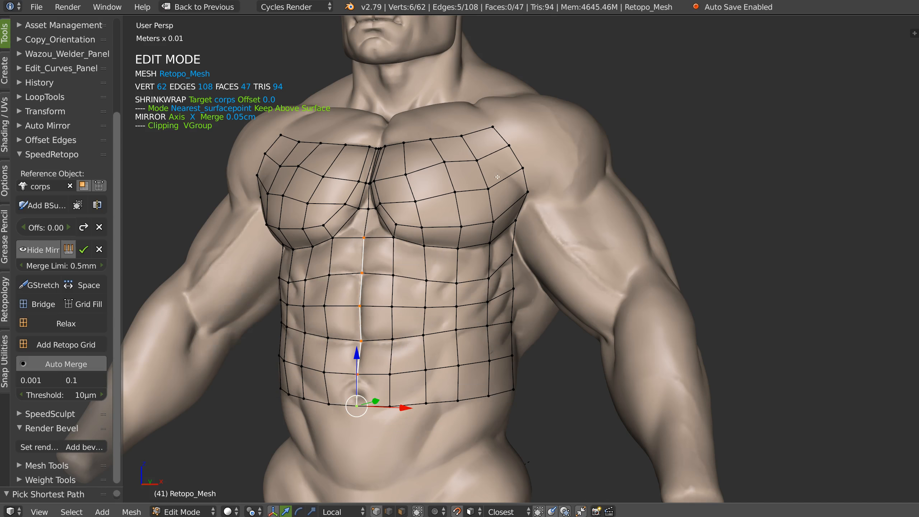
Select the block of abdomen faces below the pectoral in face mode and relax it
middle_click_drag(507, 288, 445, 289)
key("Tab")
left_click(443, 278)
left_click(378, 255)
left_click(508, 373, "ctrl+shift")
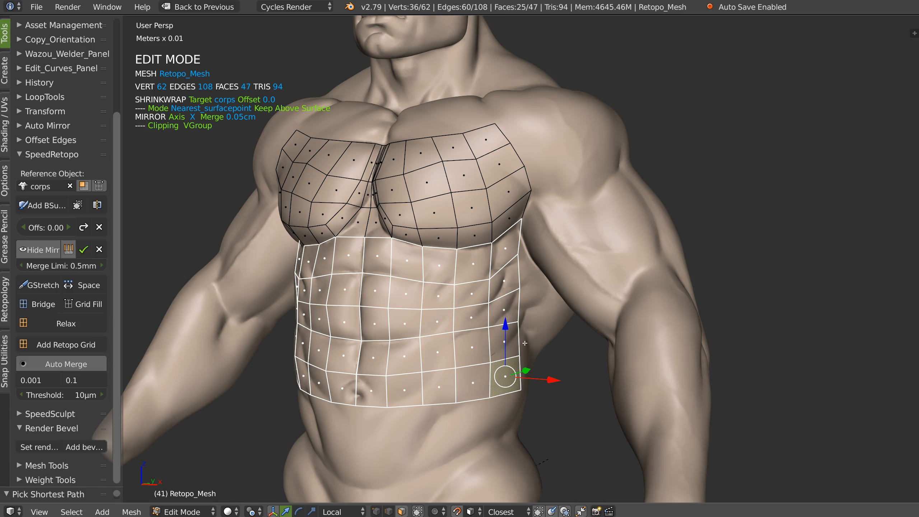
right_click(452, 294, "shift")
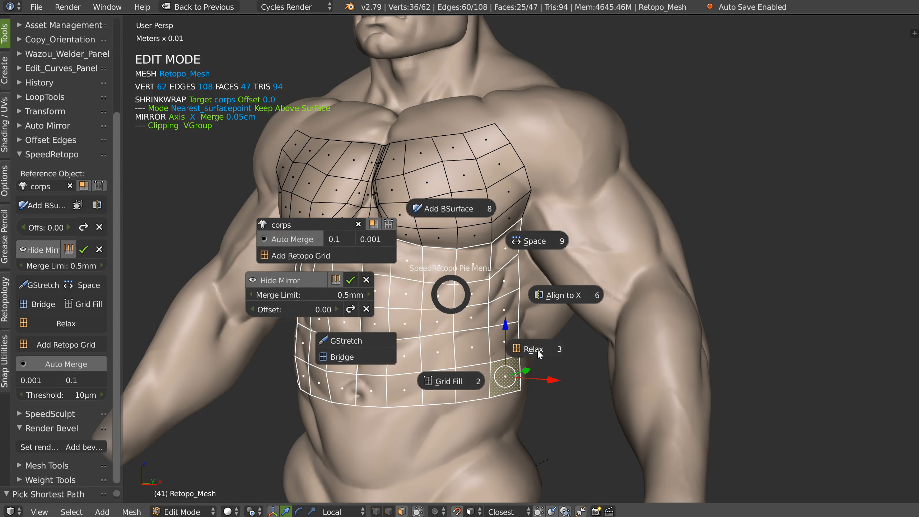
left_click(537, 349)
middle_click_drag(536, 289, 565, 269)
Add a retopo grid through the body's mirror plane and set its opacity to 0.400
right_click(478, 285, "shift")
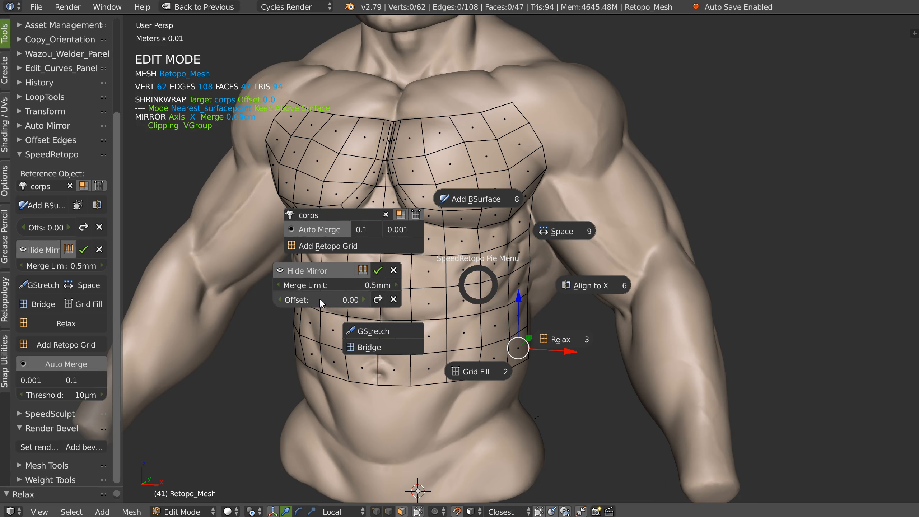
left_click(349, 248)
middle_click_drag(401, 272, 421, 159)
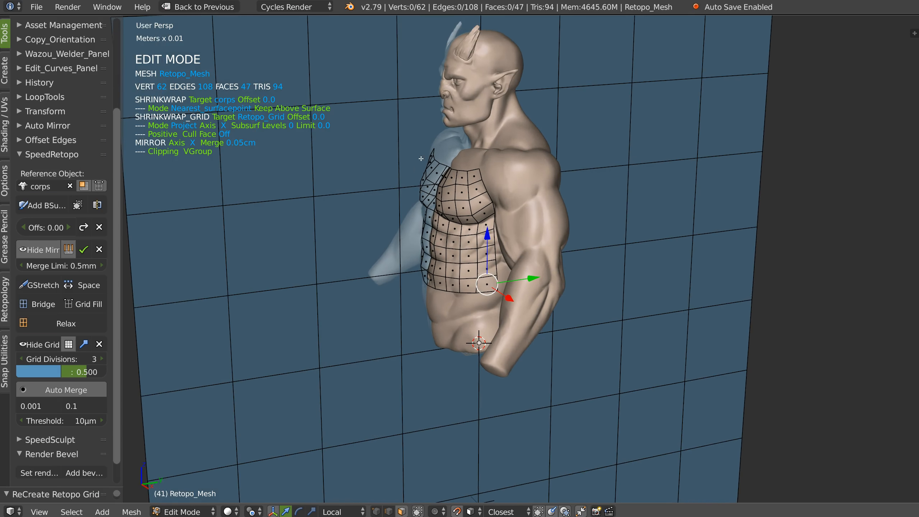
left_click_drag(81, 373, 77, 372)
middle_click_drag(308, 232, 459, 221)
scroll(460, 221, "up", 1)
key("space")
key("Escape")
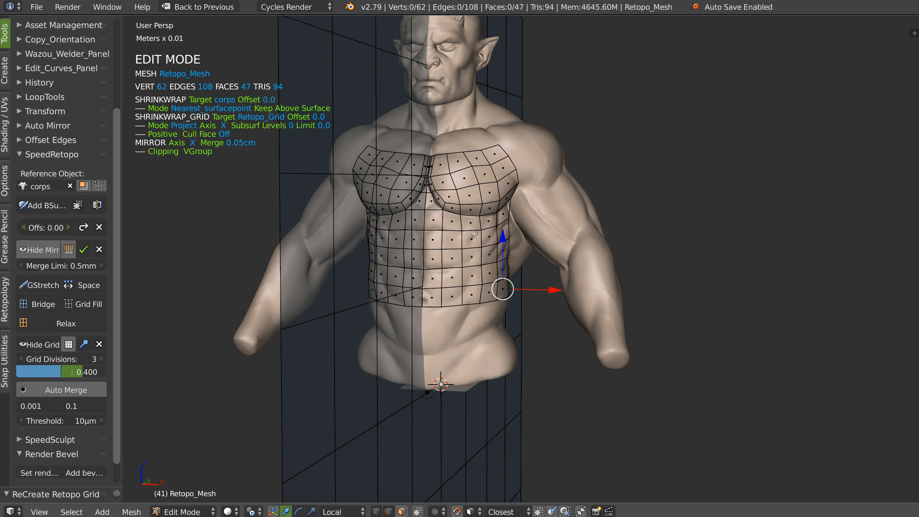
Hide the retopology mesh's mirrored half
right_click(475, 234, "shift")
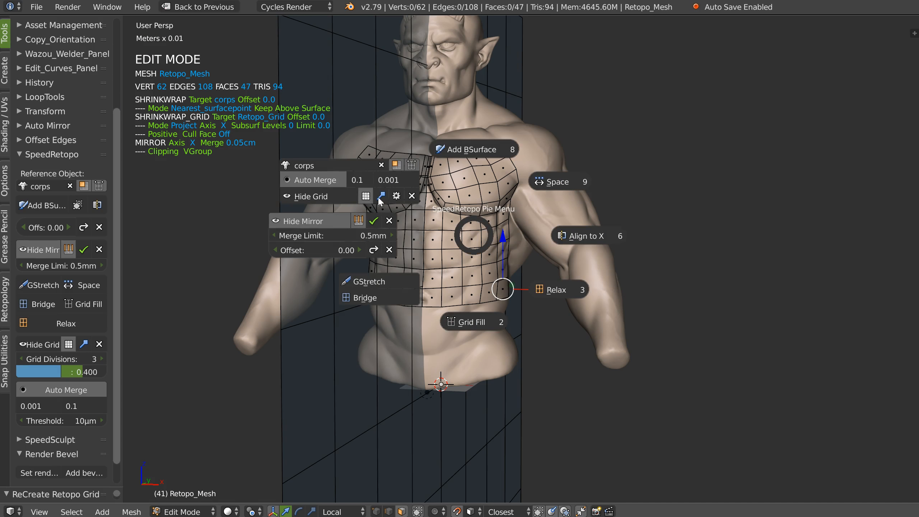
left_click(313, 222)
middle_click_drag(314, 223, 419, 203)
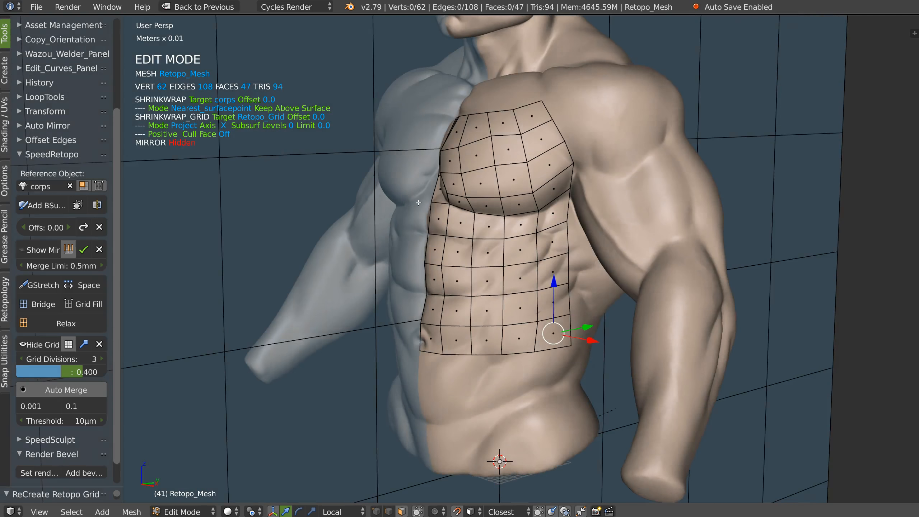
Set the retopo grid's divisions to 5 and change its colour to red
scroll(419, 203, "down", 4)
left_click_drag(57, 360, 86, 356)
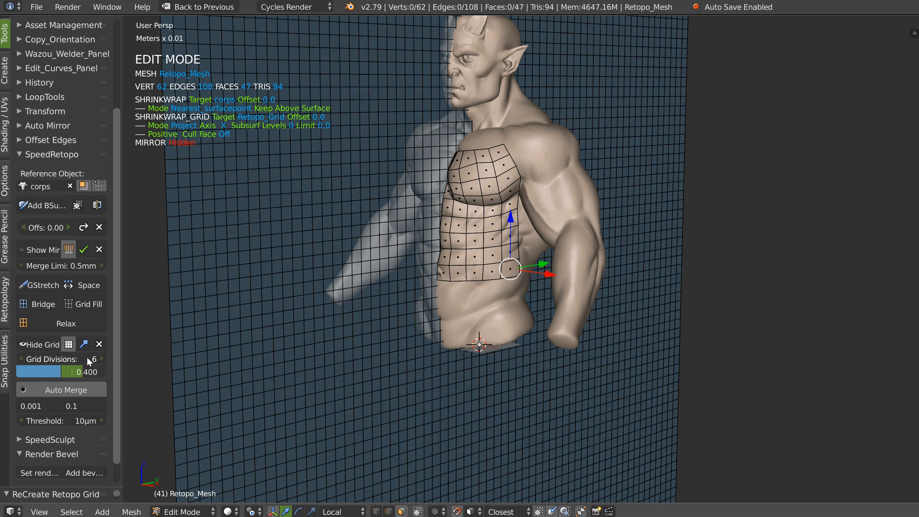
left_click(50, 371)
left_click_drag(82, 260, 68, 272)
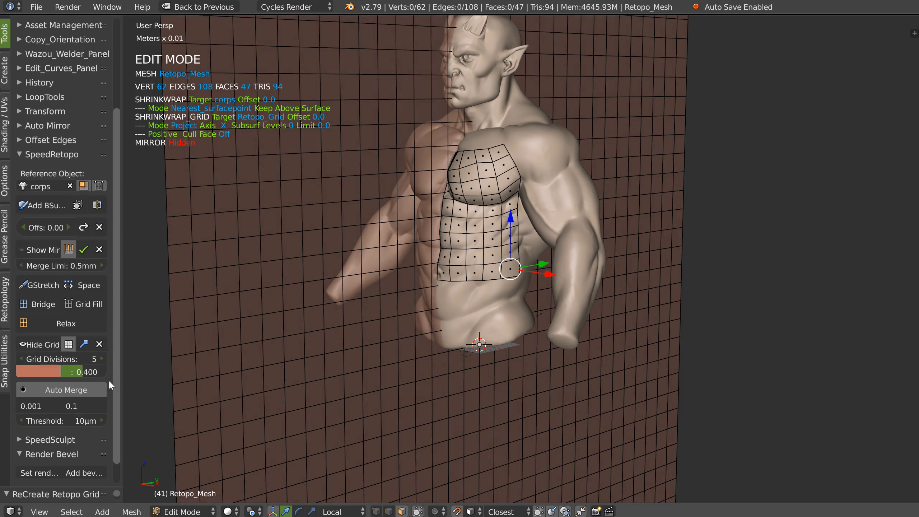
Remove the retopo grid and show the mirrored half of the mesh again
left_click(100, 344)
scroll(444, 216, "up", 3)
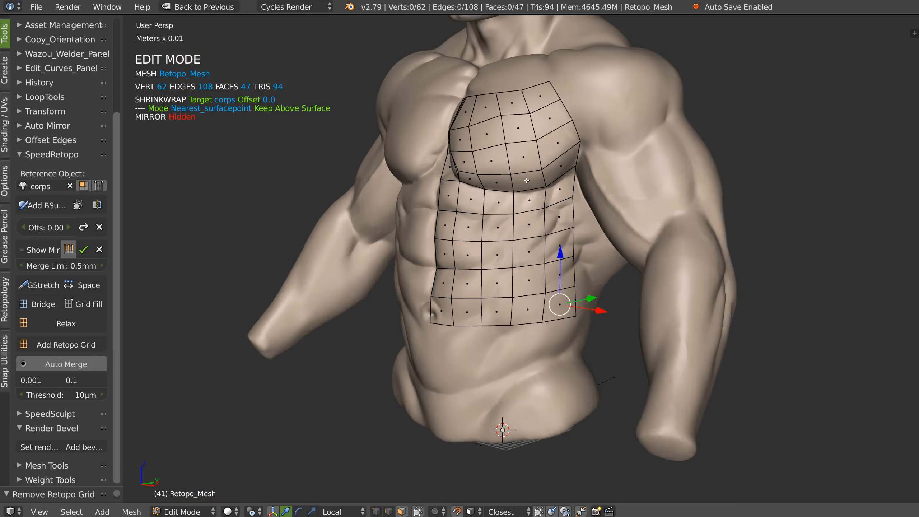
middle_click_drag(440, 225, 475, 233)
key("shift+space")
key("Escape")
right_click(484, 240, "shift")
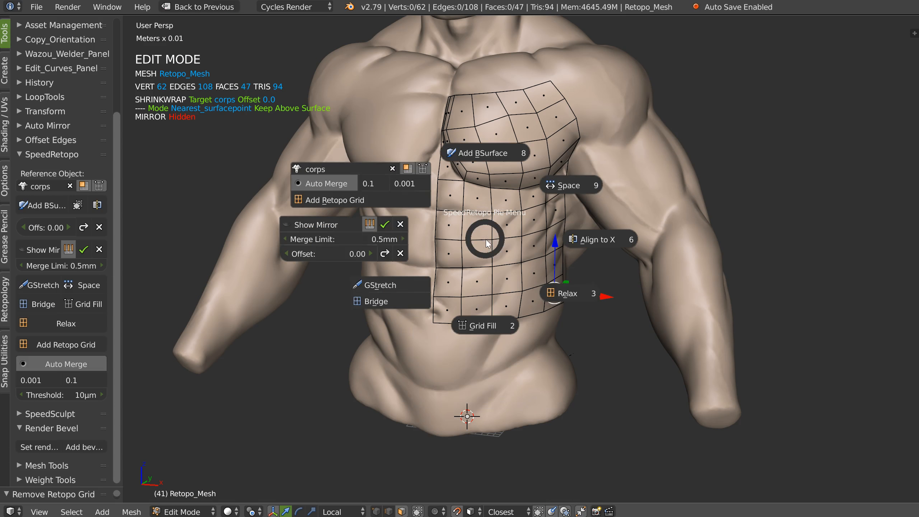
left_click(323, 223)
scroll(323, 223, "up", 4)
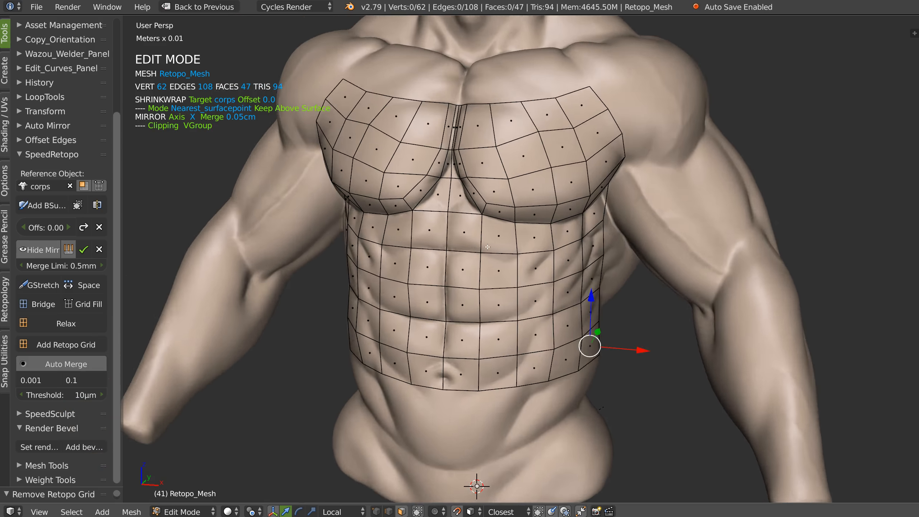
Draw two strokes along one half of the orc's upper lip and build a BSurface strip from them
scroll(488, 247, "down", 3)
middle_click_drag(488, 203, 455, 253)
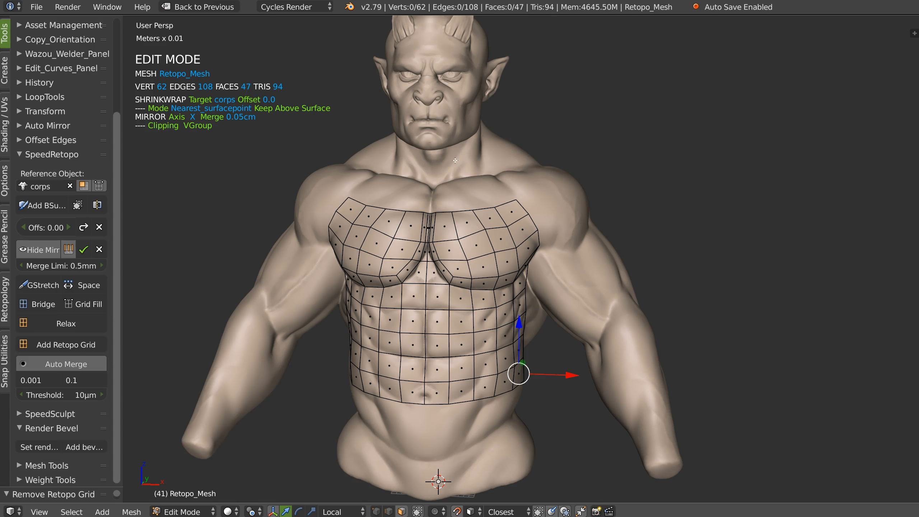
scroll(455, 160, "up", 6)
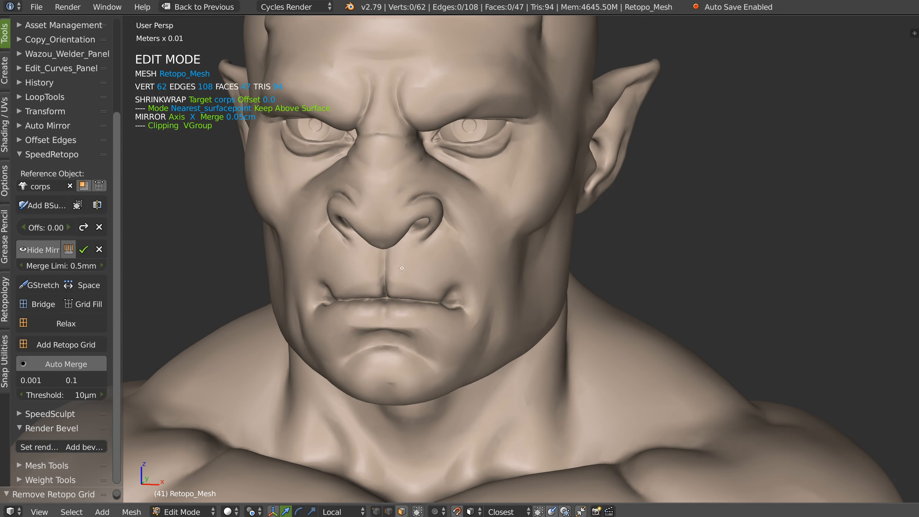
scroll(392, 298, "up", 2)
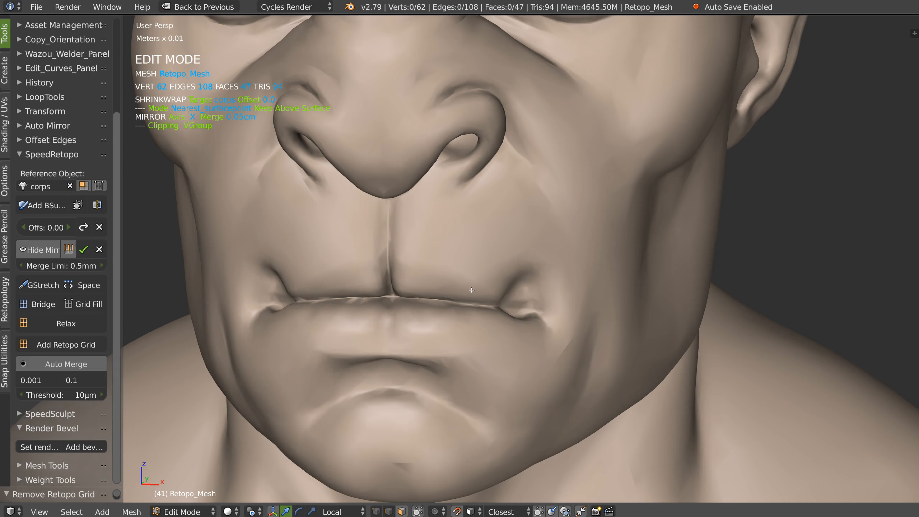
scroll(469, 287, "down", 5)
scroll(493, 293, "up", 5)
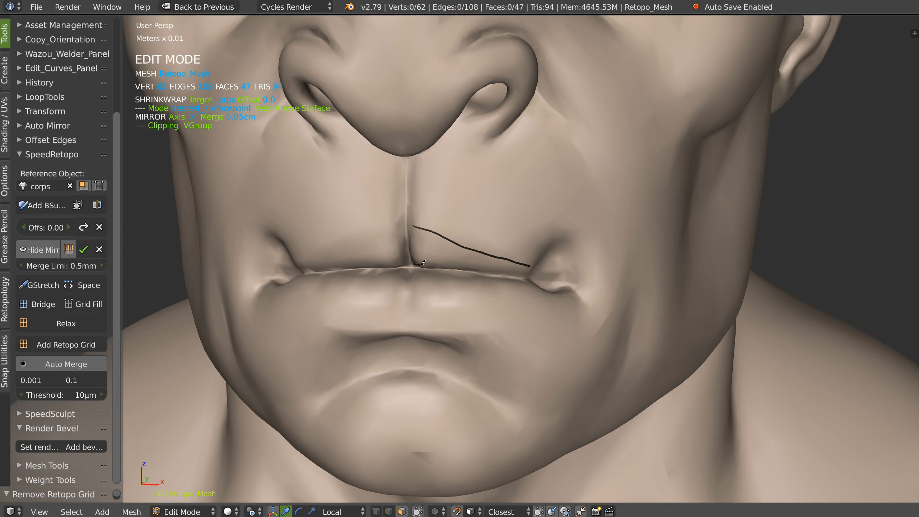
right_click(472, 285, "shift")
left_click(472, 200)
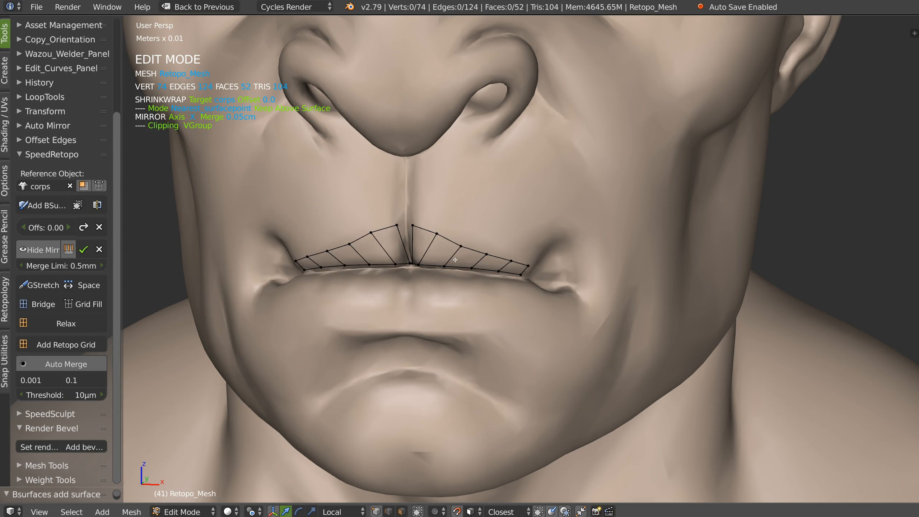
Reduce the upper lip BSurface's Cross count to 4
scroll(455, 260, "down", 1)
middle_click_drag(456, 260, 455, 274)
key("F6")
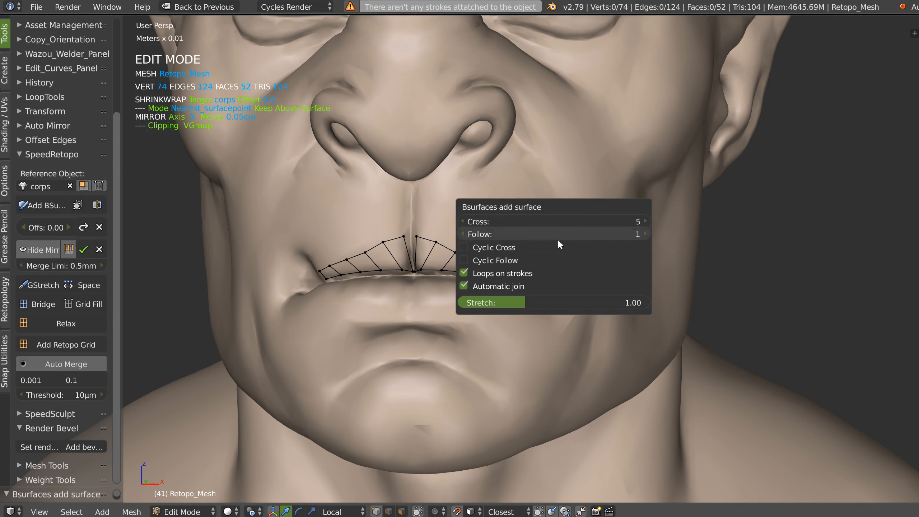
left_click(464, 222)
Move the upper lip strip's vertices, bringing the inner ones to the centreline and the outer end towards the mouth corner
scroll(435, 285, "up", 4)
right_click_drag(423, 252, 393, 266)
right_click_drag(397, 182, 385, 184)
right_click(450, 201)
right_click_drag(451, 203, 440, 208)
right_click_drag(502, 223, 491, 221)
right_click_drag(475, 255, 478, 264)
right_click_drag(539, 262, 585, 283)
middle_click_drag(410, 249, 462, 248)
scroll(416, 249, "down", 3)
scroll(420, 217, "up", 3)
Select the strip's upper edge path and build a BSurface patch up to the nose from two drawn strokes
right_click(415, 198)
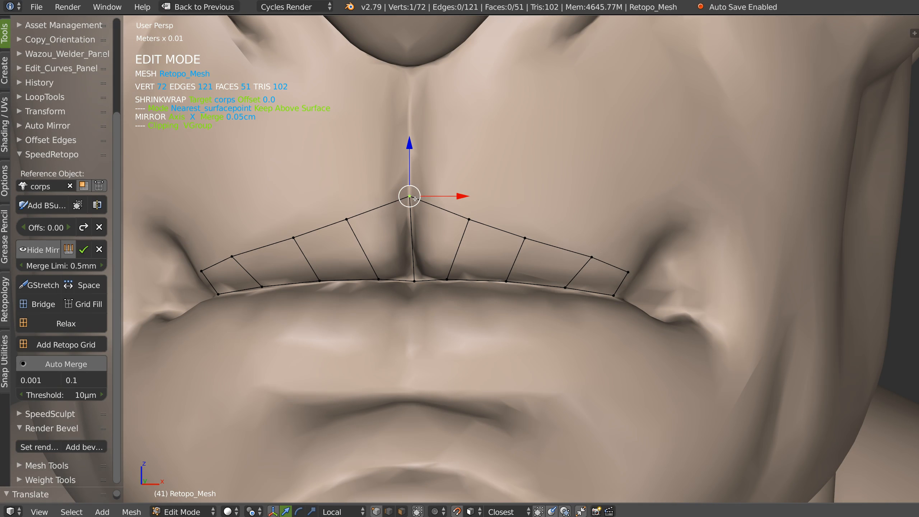
right_click(613, 258, "ctrl")
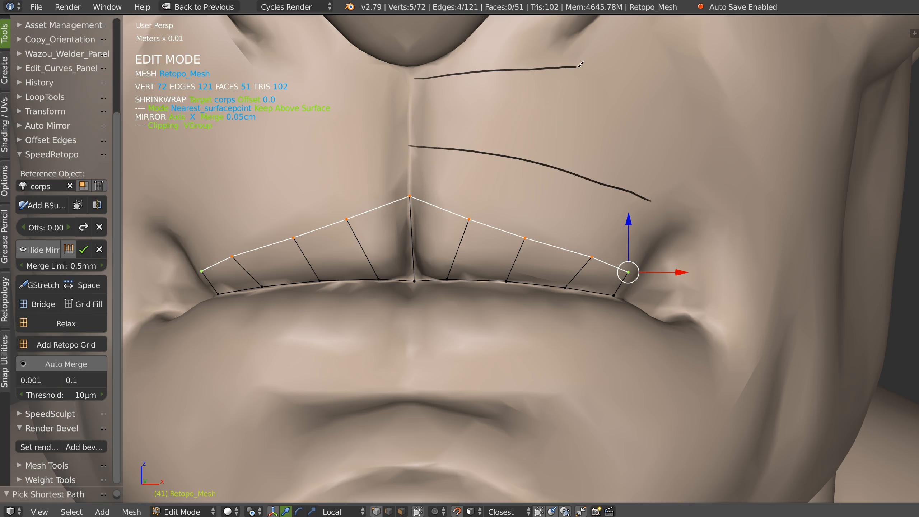
key("space")
left_click(556, 106)
Select the new patch's centreline edge loop and align it to X
right_click_drag(474, 152, 470, 152)
right_click(411, 165, "alt")
key("space")
middle_click_drag(507, 161, 491, 160)
scroll(491, 160, "down", 1)
Reposition the patch's middle and upper vertices between the mouth and the nose for more even spacing
right_click_drag(461, 157, 458, 154)
right_click_drag(515, 164, 498, 154)
right_click_drag(580, 185, 562, 157)
right_click_drag(626, 196, 628, 150)
scroll(584, 244, "down", 3)
middle_click_drag(564, 206, 551, 184)
scroll(583, 197, "up", 2)
right_click_drag(546, 181, 528, 184)
right_click_drag(495, 178, 486, 180)
right_click_drag(497, 121, 508, 101)
right_click_drag(469, 122, 474, 114)
scroll(481, 152, "down", 4)
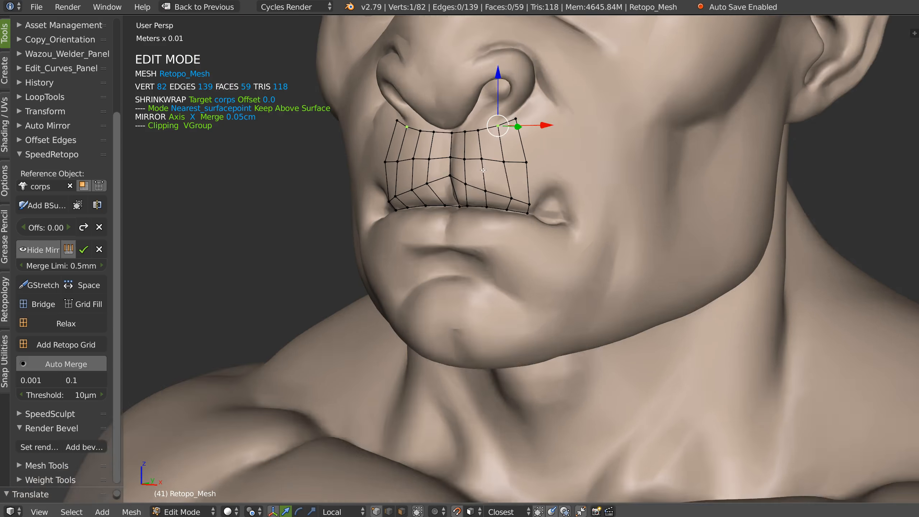
Select the mouth line edge loop, build a BSurface patch over the lower lip from two drawn strokes and adjust a middle-row vertex
middle_click_drag(473, 195, 482, 199)
scroll(477, 194, "up", 3)
right_click(480, 194, "alt")
scroll(480, 194, "up", 2)
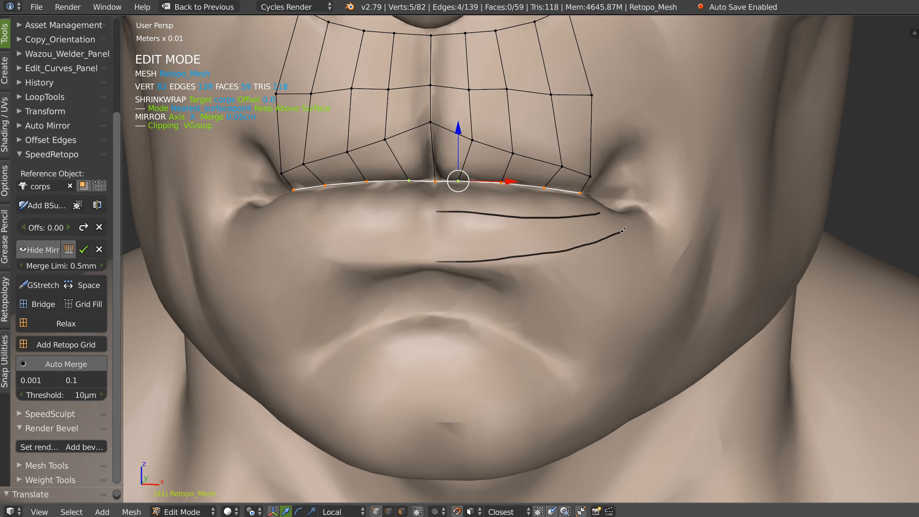
key("w")
left_click(530, 179)
key("w")
left_click(478, 260)
right_click_drag(517, 217, 523, 214)
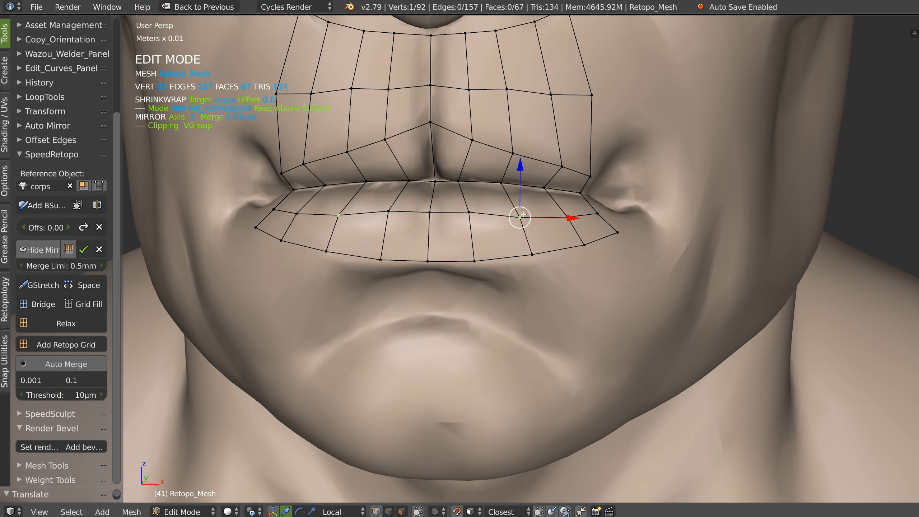
Extend the mesh below the lower lip with a BSurface patch from drawn strokes and align its centreline to X
right_click(465, 262, "alt")
middle_click_drag(466, 262, 449, 241)
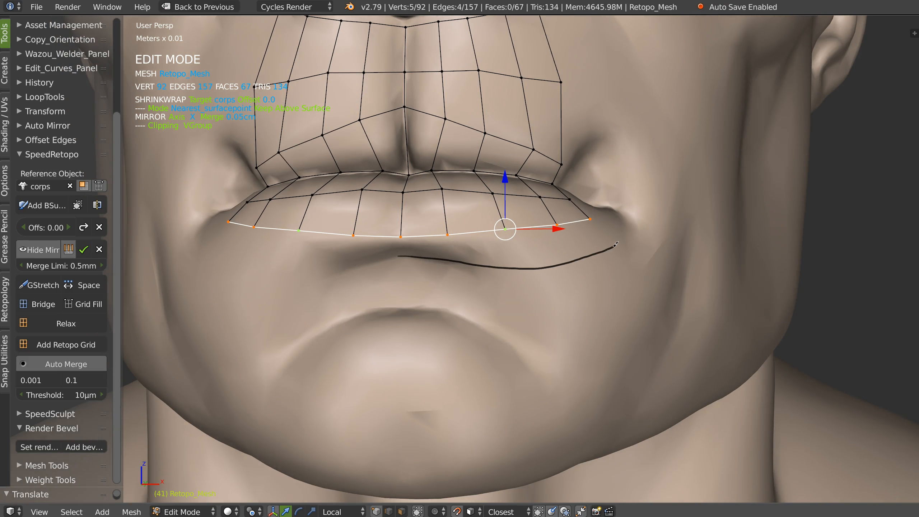
key("w")
left_click(525, 238)
scroll(505, 235, "down", 3)
middle_click_drag(479, 264, 477, 246, "shift")
right_click(438, 250, "alt")
key("w")
Move the vertices of the patch below the lower lip outwards and down around the mouth corner and chin
scroll(434, 261, "up", 3)
right_click_drag(549, 281, 552, 298)
right_click_drag(603, 214, 593, 219)
right_click_drag(595, 300, 588, 325)
middle_click_drag(624, 294, 586, 294)
right_click_drag(644, 295, 666, 316)
right_click_drag(575, 223, 577, 244)
right_click_drag(633, 204, 646, 240)
right_click_drag(527, 228, 528, 236)
middle_click_drag(498, 256, 498, 282)
Insert a loop cut across the patch below the lower lip and adjust the surrounding vertices
key("ctrl+r")
left_click(531, 273)
right_click_drag(485, 266, 491, 268)
right_click_drag(541, 233, 541, 226)
right_click_drag(590, 239, 589, 225)
right_click_drag(645, 239, 643, 222)
right_click(590, 225)
middle_click_drag(589, 224, 569, 282)
right_click_drag(565, 287, 568, 281)
Select the block of faces between the lower lip and the chin in face mode and relax it
key("Tab")
right_click(434, 218)
right_click(586, 302, "ctrl+shift")
key("space")
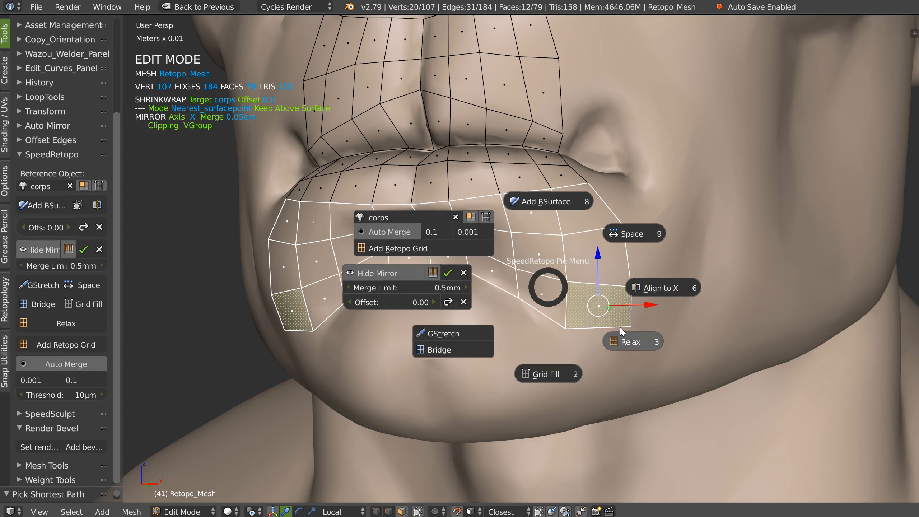
left_click(631, 343)
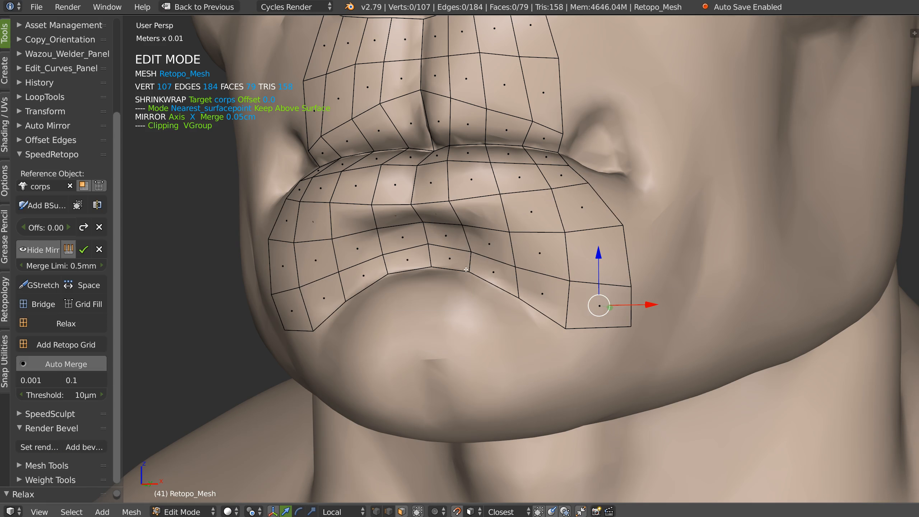
Smooth the faces beside the chin with the Mesh Brush and return to the SpeedRetopo tools
left_click(4, 299)
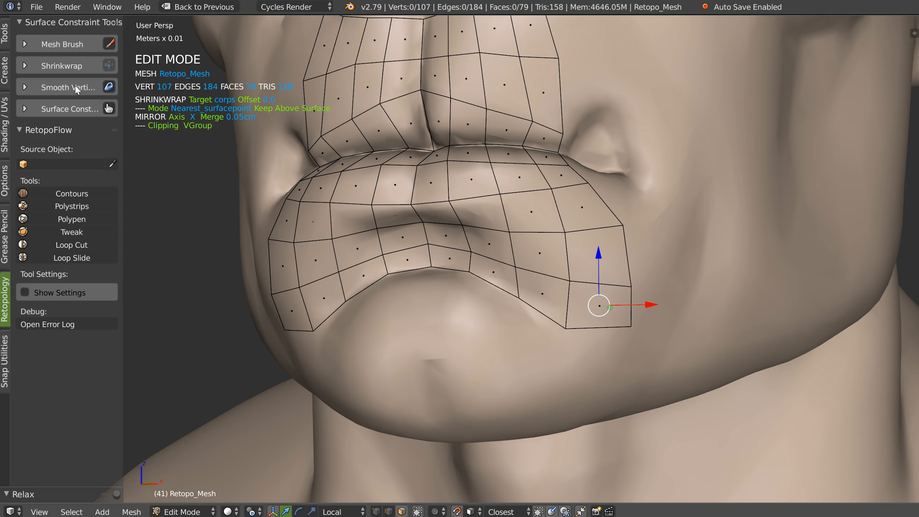
left_click(110, 44)
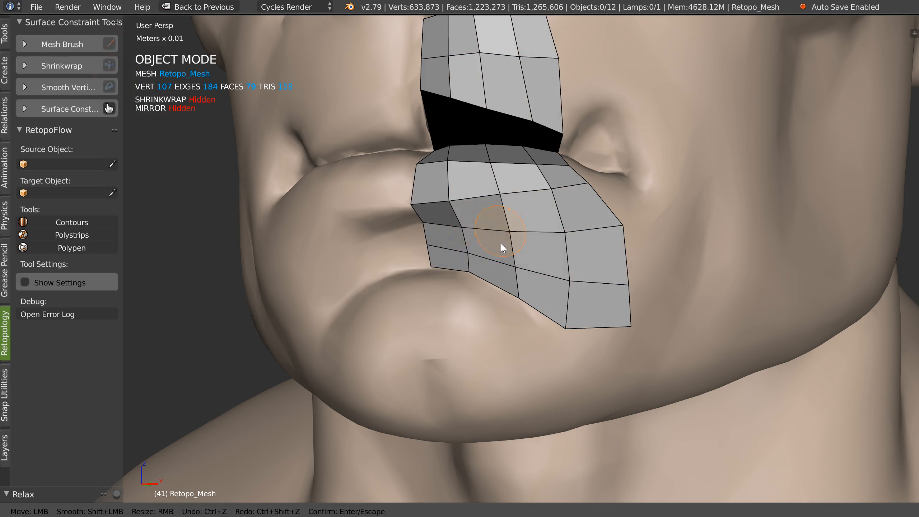
left_click_drag(535, 274, 573, 280, "shift")
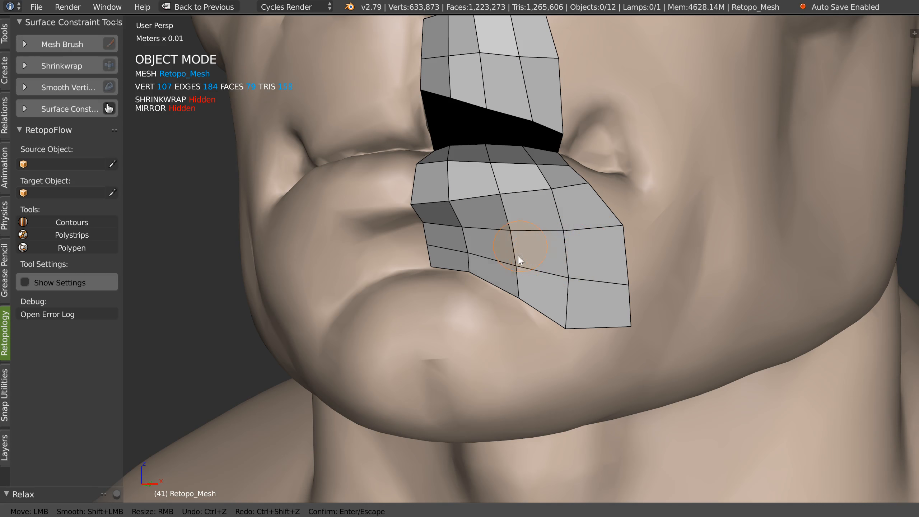
key("Return")
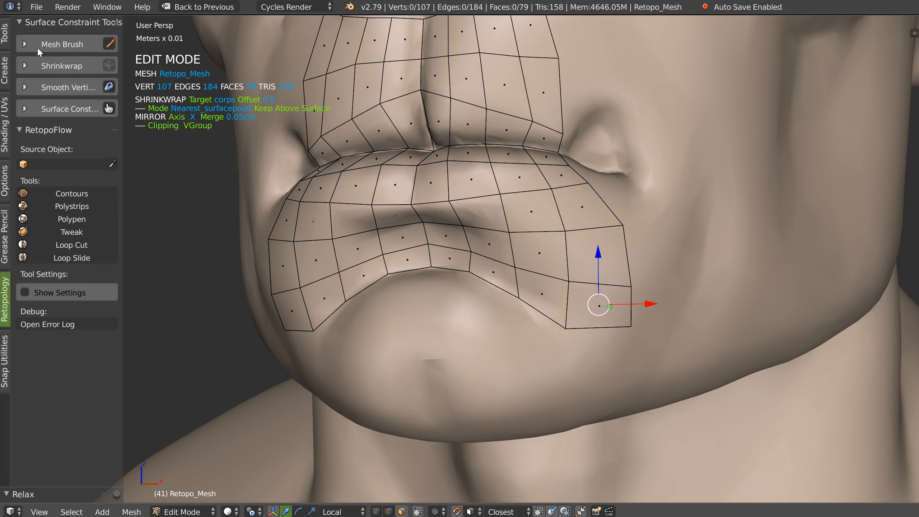
left_click(5, 43)
left_click(45, 23)
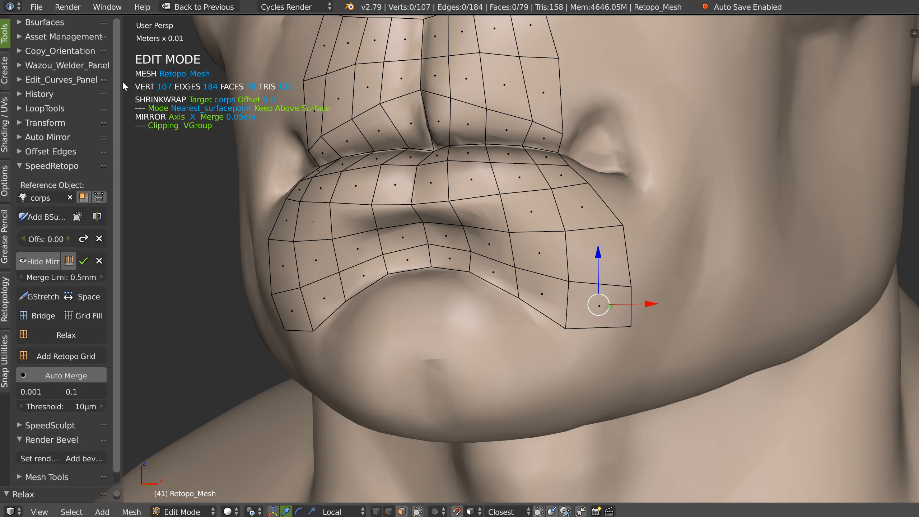
Select the mesh's lower edge loop above the chin and build a BSurface row from a stroke drawn along the chin
middle_click_drag(559, 319, 502, 283)
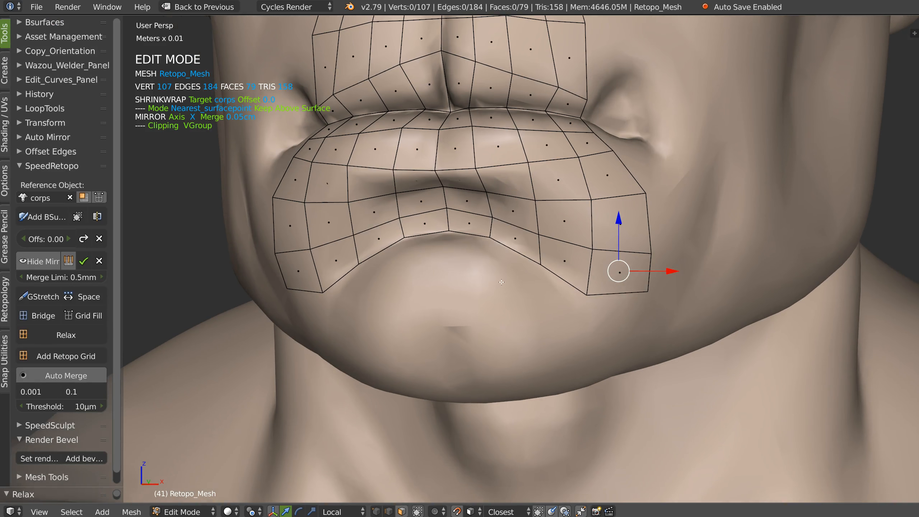
right_click(455, 233, "alt")
middle_click_drag(455, 234, 462, 244)
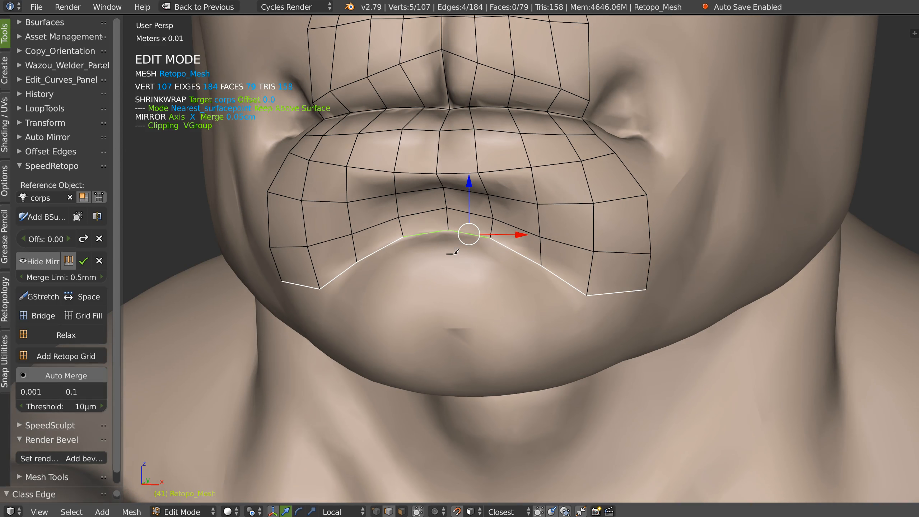
right_click(493, 310, "shift")
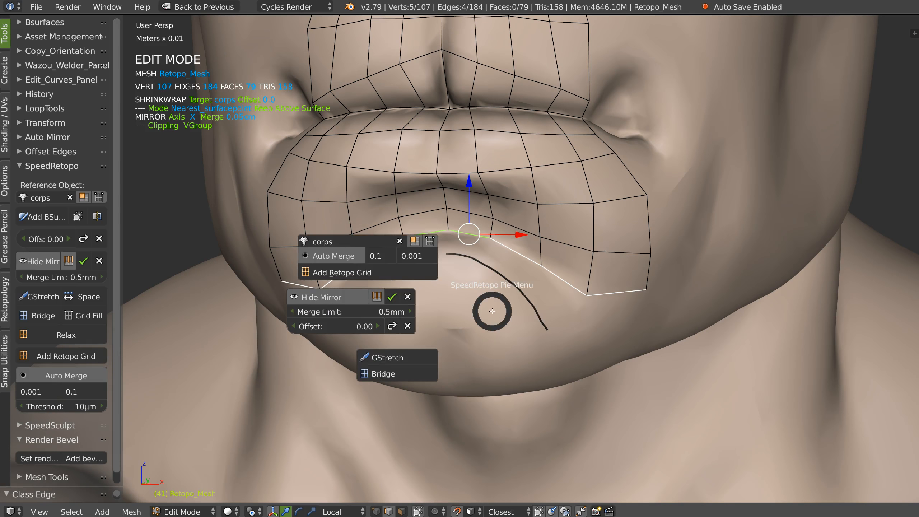
left_click(493, 227)
Align the new chin row's centreline edge to X and adjust the vertex at its outer end
right_click(447, 244, "alt")
right_click(449, 254, "shift")
left_click(559, 255)
mouse_move(548, 332)
right_mouse_down()
mouse_move(601, 348)
mouse_move(549, 344)
right_mouse_up()
Delete the outermost face of the new chin row
key("Tab")
left_click(573, 370)
right_click(574, 313)
key("x")
middle_click_drag(538, 314, 554, 300)
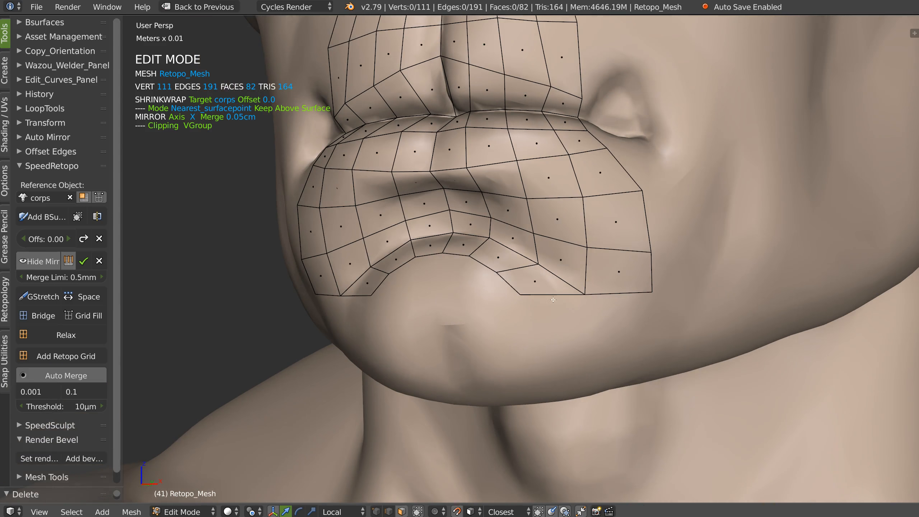
Reposition the inner vertices of the chin row and fill a face from them across to the mirror centreline
right_click_drag(520, 295, 532, 321)
right_click_drag(497, 272, 502, 282)
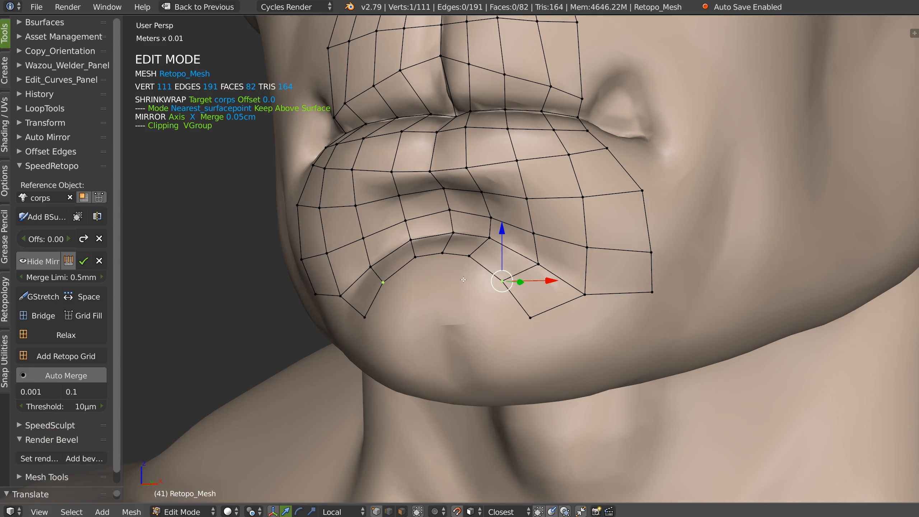
middle_click_drag(409, 267, 447, 258)
key("f")
left_click(413, 285)
right_click_drag(502, 282, 485, 283)
right_click_drag(530, 324, 505, 324)
Insert an unslid loop cut running through the chin row below the lower lip
middle_click_drag(514, 279, 436, 240)
key("ctrl+r")
left_click(538, 308)
right_click(539, 307)
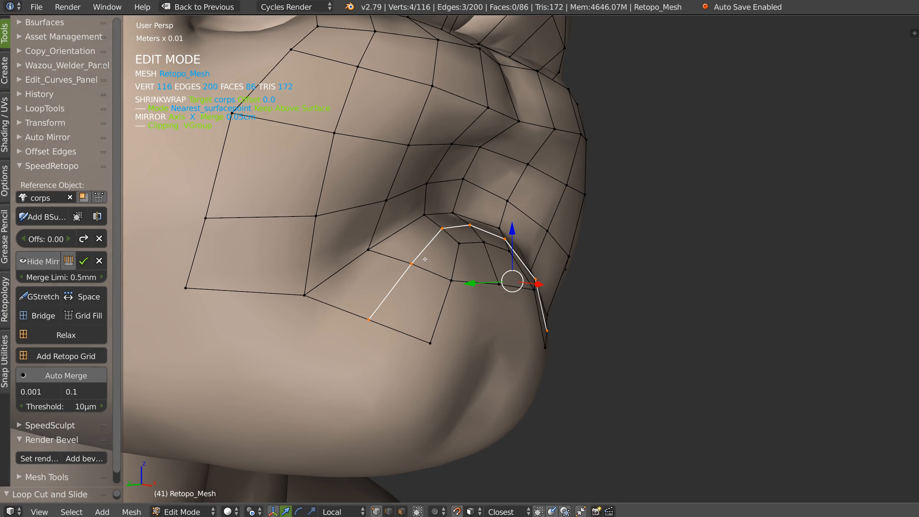
Adjust the vertices beside the lower lip and along the outer part of the chin row to even the spacing
right_click_drag(362, 252, 363, 247)
middle_click_drag(553, 259, 463, 263)
scroll(470, 264, "down", 1)
right_click_drag(541, 267, 531, 271)
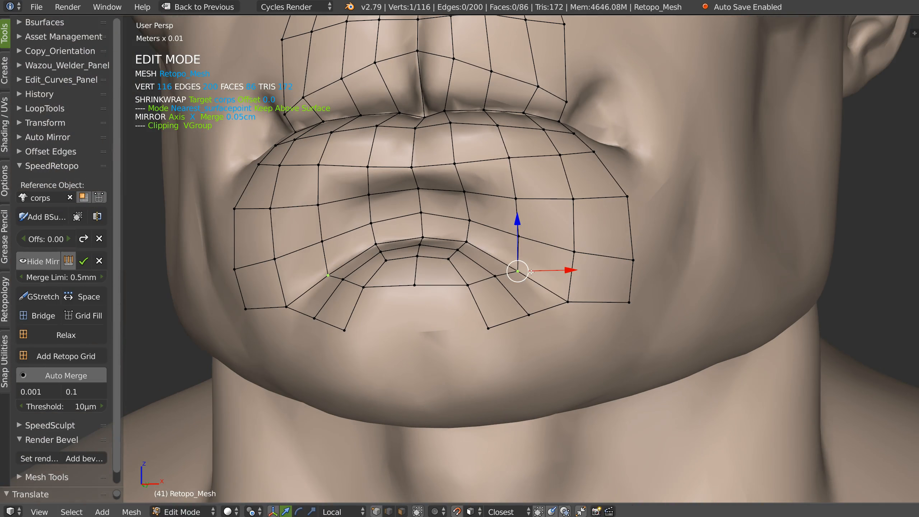
right_click_drag(563, 303, 560, 311)
Move the inner chin vertex slightly and fill the open gap below the lip up to the centreline
right_click_drag(462, 288, 458, 284)
left_click(458, 284)
key("f")
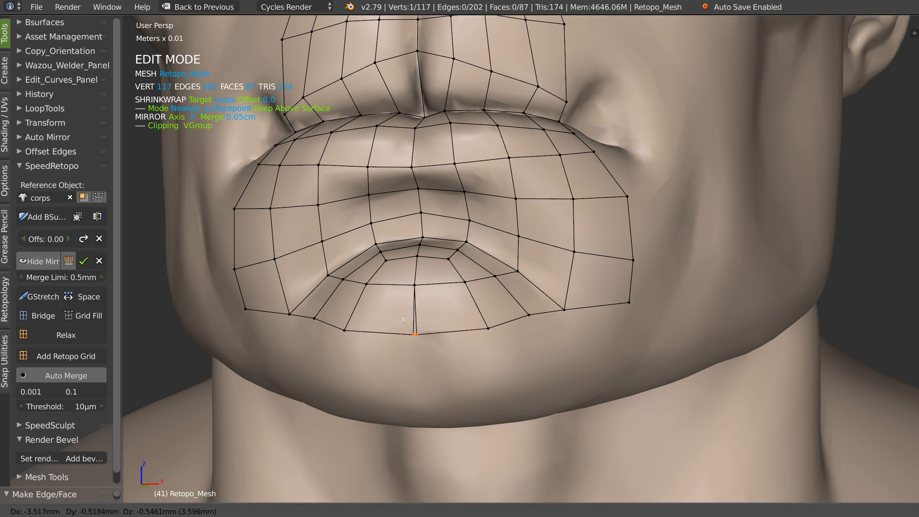
Even out the vertices along the chin's lower edge and refine the outer vertex beside the mouth
right_click_drag(486, 331, 468, 331)
right_click_drag(527, 317, 467, 337)
scroll(557, 285, "down", 2)
middle_click_drag(556, 284, 515, 278, "shift")
right_click_drag(545, 264, 547, 260)
left_click(547, 260)
Select the lower edge loop of the chin mesh and build another BSurface row from a stroke drawn beneath it
middle_click_drag(547, 260, 561, 241)
right_click(419, 316)
right_click(383, 319, "alt")
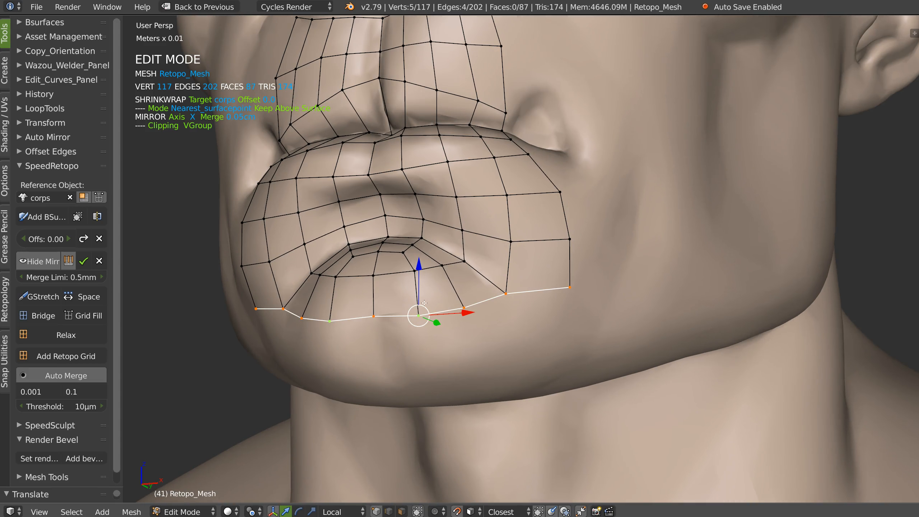
middle_click_drag(383, 319, 383, 358)
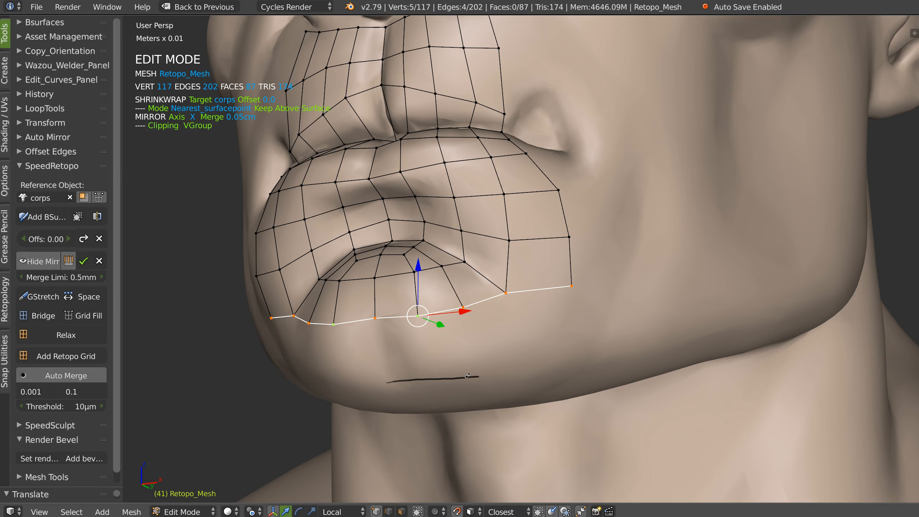
right_click(517, 378, "shift")
left_click(513, 292)
Select the mesh's centreline edge loop, including the new chin row, and align it to X
middle_click_drag(513, 293, 470, 273)
right_click(411, 379, "alt")
right_click(390, 382, "shift")
left_click(481, 380)
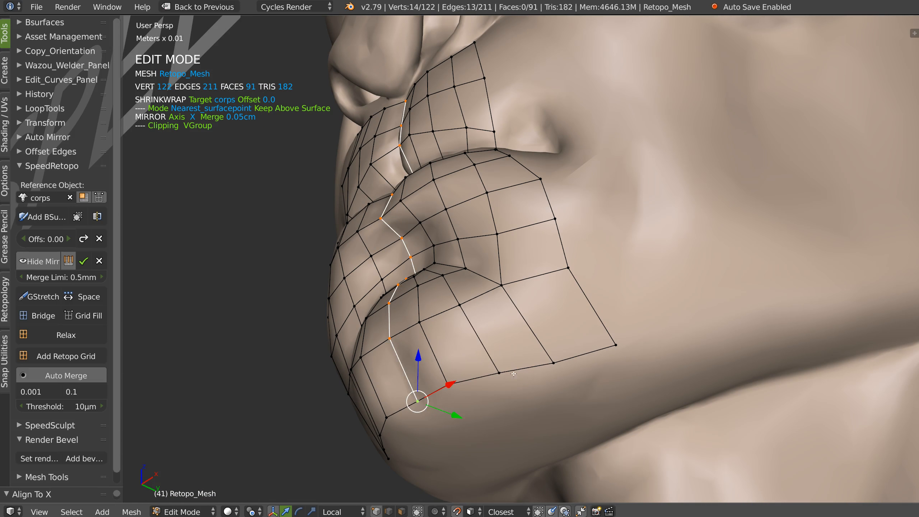
Pull the outer vertices of the new chin row inward for more even faces
right_click_drag(500, 373, 486, 373)
right_click_drag(556, 362, 527, 363)
right_click_drag(615, 345, 551, 356)
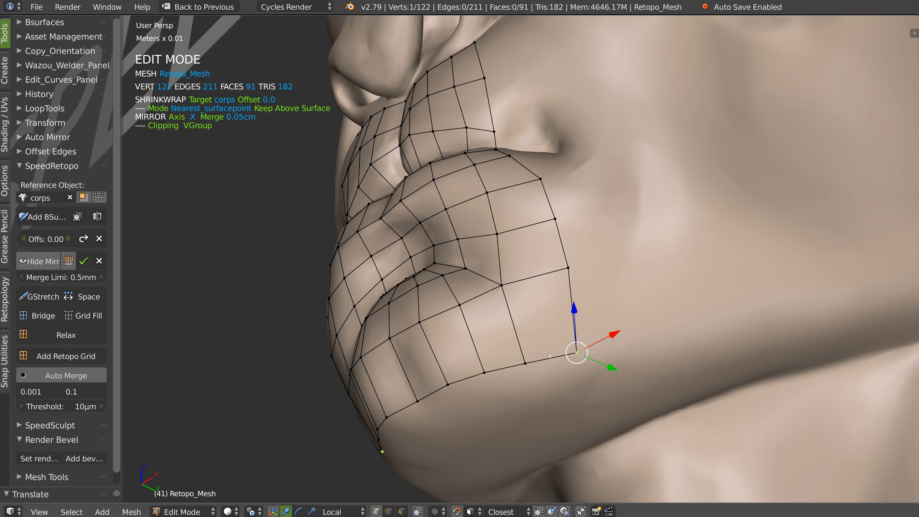
Draw two strokes along the upper and lower contours of the lower eyelid and create a BSurface strip between them
middle_click_drag(468, 398, 554, 420)
scroll(525, 327, "down", 3)
middle_click_drag(500, 145, 465, 306, "shift")
scroll(485, 260, "down", 3)
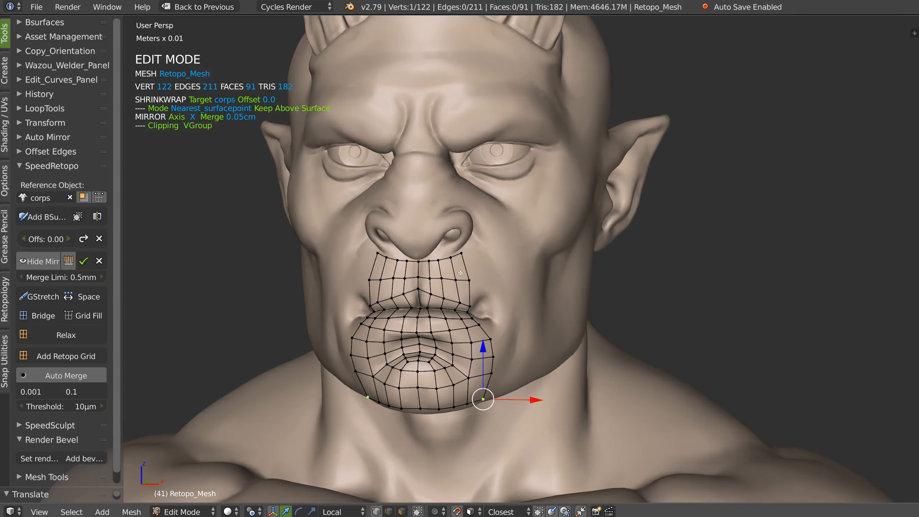
middle_click_drag(495, 245, 483, 242)
scroll(484, 243, "up", 2)
scroll(483, 242, "up", 5)
middle_click_drag(501, 94, 430, 302, "shift")
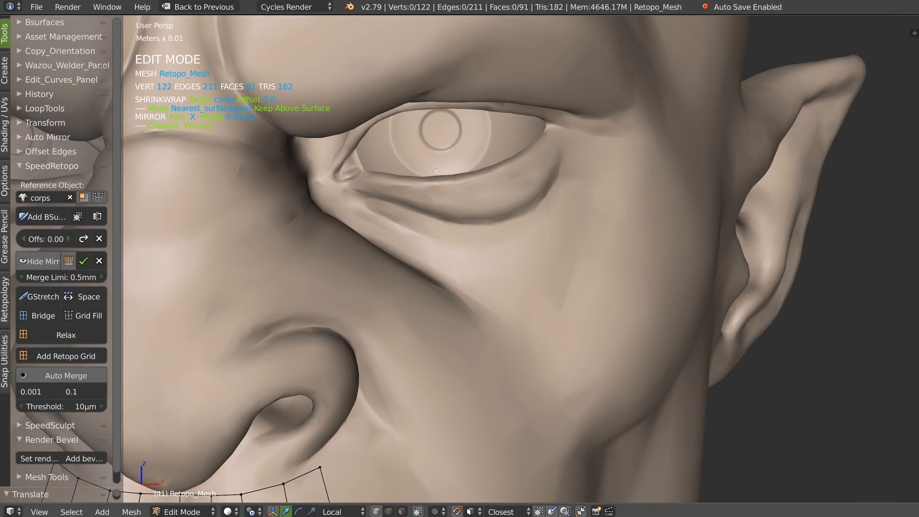
middle_click_drag(436, 172, 430, 201)
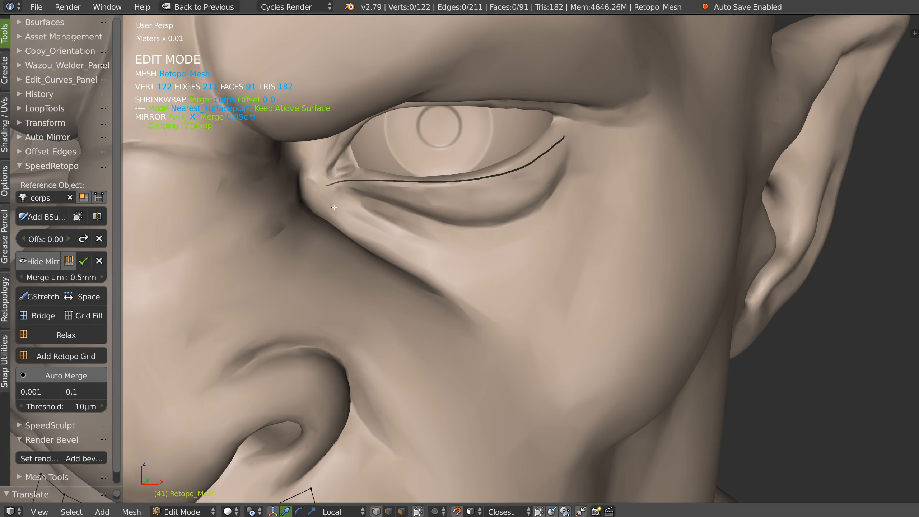
right_click(520, 217, "shift")
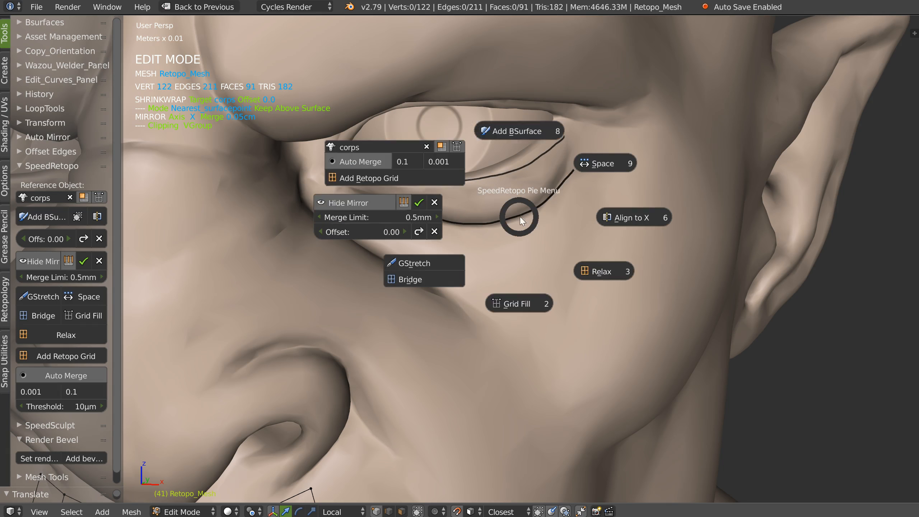
left_click(515, 132)
Reposition the vertices at the outer end of the eyelid strip, add a crosswise loop cut there and adjust an inner vertex
left_click_drag(530, 172, 526, 169)
left_click_drag(564, 136, 561, 120)
left_click_drag(575, 167, 523, 164)
key("ctrl+r")
left_click(562, 162)
left_click_drag(380, 203, 376, 200)
Insert a crosswise loop cut near the eye's inner corner and reposition the strip's end vertex
key("ctrl+r")
left_click(349, 189)
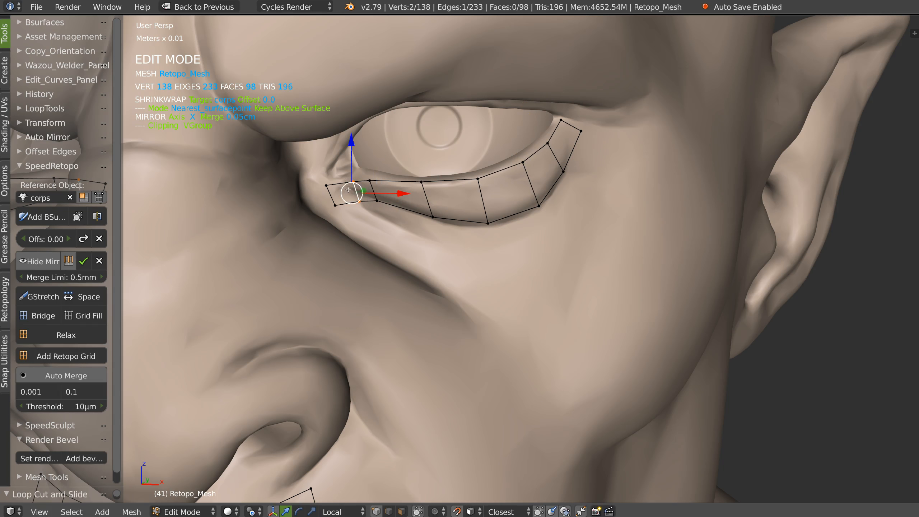
mouse_move(327, 185)
left_mouse_down()
mouse_move(353, 196)
mouse_move(337, 200)
left_mouse_up()
Insert and slide a lengthwise loop cut through the whole lower eyelid strip
middle_click_drag(465, 212, 440, 201)
key("ctrl+r")
left_click(473, 199)
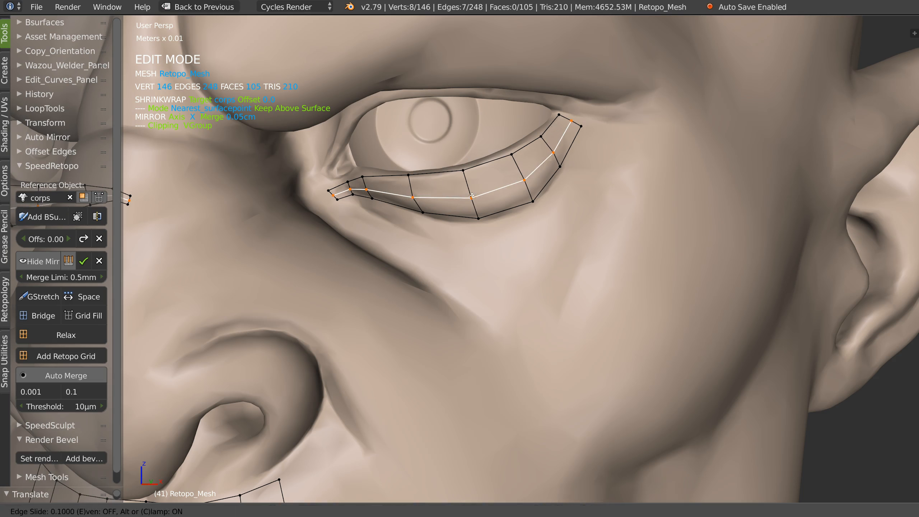
left_click(474, 200)
left_click(471, 197)
Adjust the vertices of the new eyelid loop and the strip's outer corner to follow the sculpted eyelid
left_click_drag(472, 198, 471, 202)
left_click_drag(524, 178, 524, 184)
left_click_drag(553, 151, 552, 155)
left_click_drag(581, 127, 587, 121)
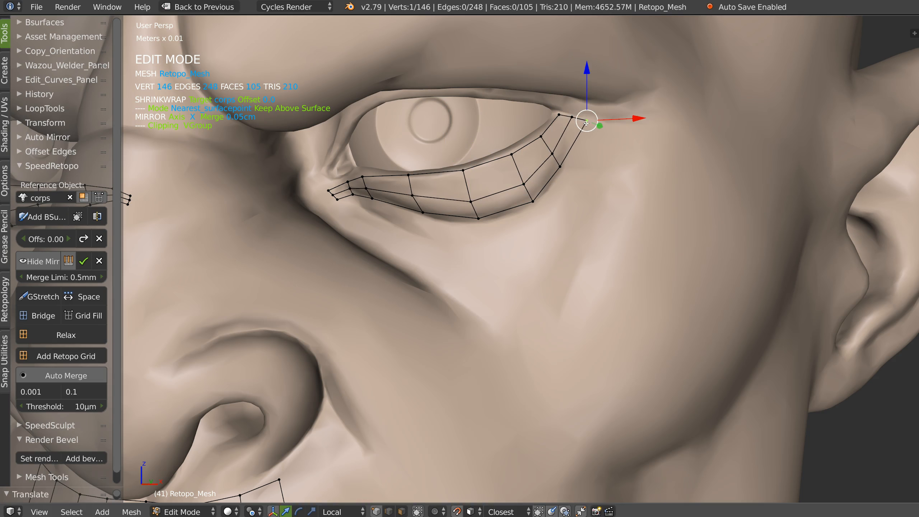
left_click_drag(412, 197, 416, 193)
middle_click_drag(413, 200, 431, 208)
left_click_drag(413, 193, 411, 197)
scroll(410, 196, "down", 8)
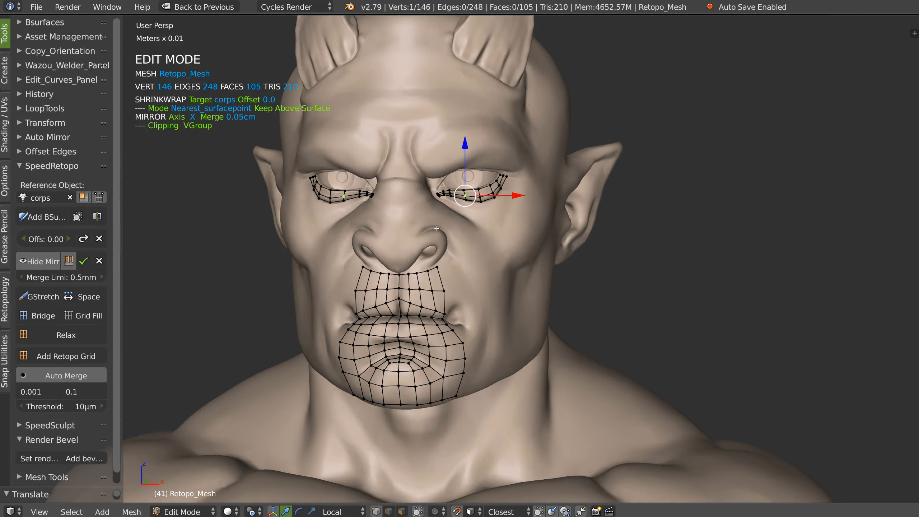
Select all faces of the retopo mesh in Edit Mode and return to Object Mode
key("Tab")
middle_click_drag(520, 163, 383, 253)
key("Tab")
key("a")
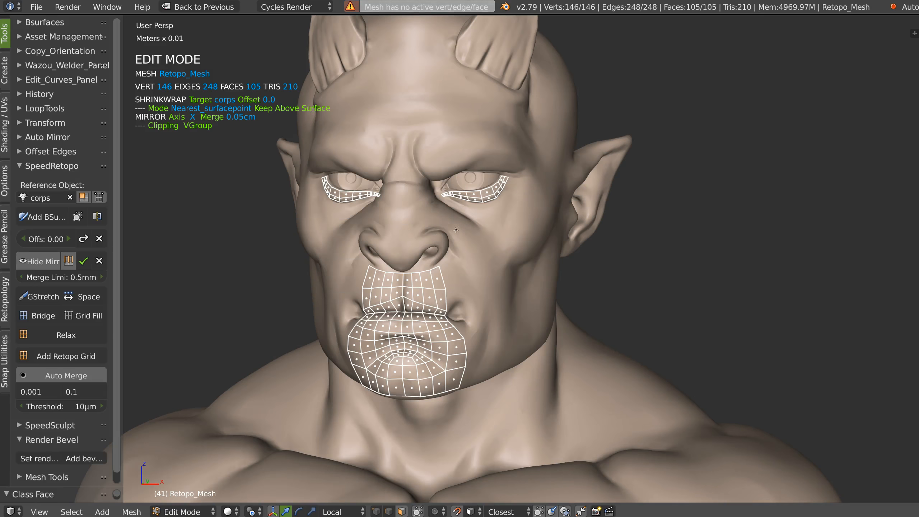
right_click(460, 253)
left_click(595, 307)
key("Tab")
Change the retopo mesh's shading in Object Mode and turn on its wire display
mouse_move(471, 279)
middle_mouse_down()
mouse_move(469, 267)
mouse_move(410, 278)
middle_mouse_up()
key("shift+z")
left_click(543, 269)
mouse_move(528, 269)
middle_mouse_down()
mouse_move(463, 267)
mouse_move(467, 225)
mouse_move(412, 235)
mouse_move(438, 240)
mouse_move(447, 271)
middle_mouse_up()
scroll(443, 225, "up", 2)
right_click(425, 258)
left_click(449, 263)
Add a Catmull-Clark Subsurf modifier to the retopo mesh with 5 view levels
key("space")
left_click(540, 330)
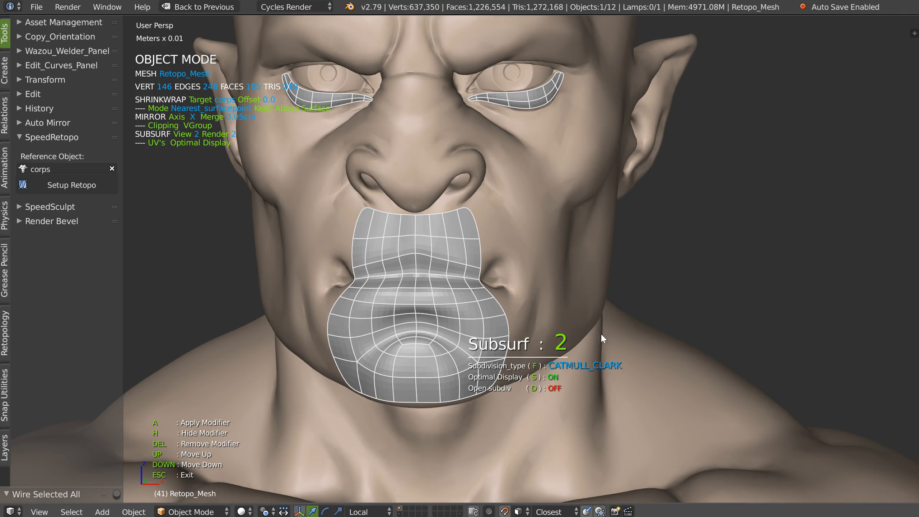
scroll(621, 338, "up", 3)
left_click(651, 341)
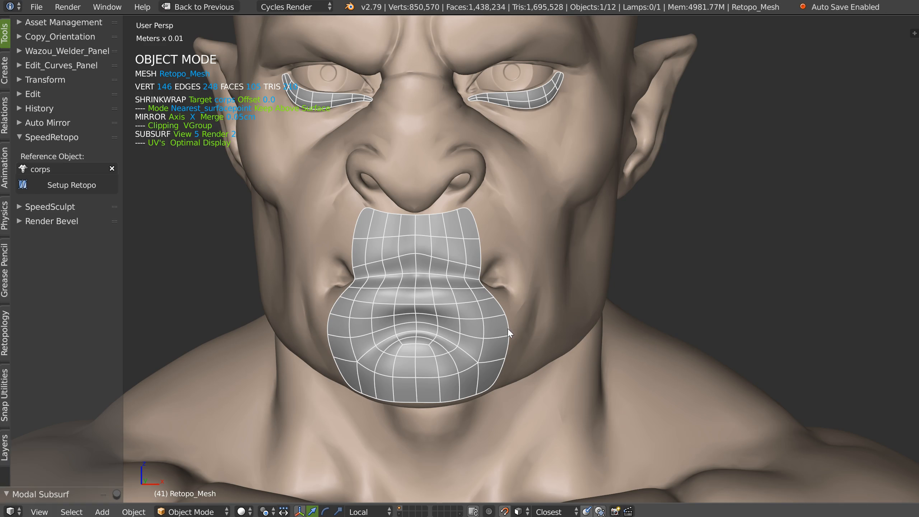
Move the Shrinkwrap modifier below the Mirror and Subsurf modifiers in the retopo mesh's stack
key("space")
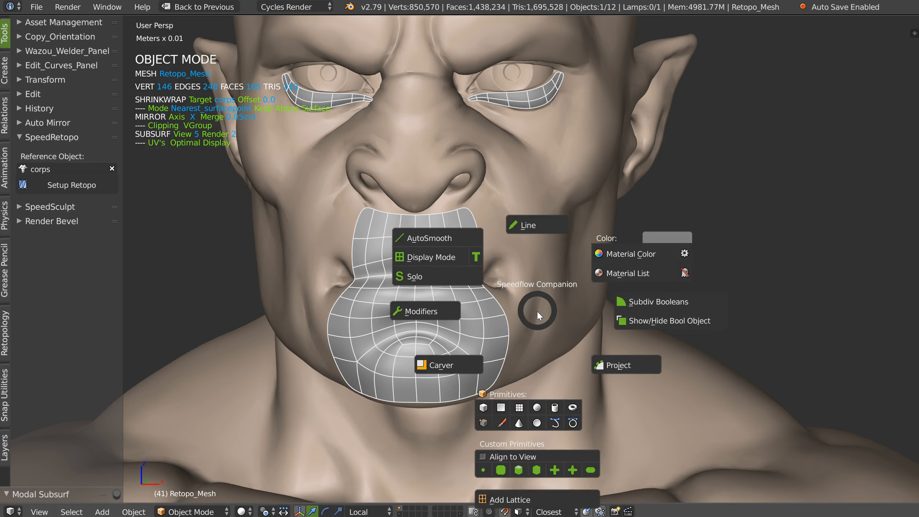
left_click(430, 314)
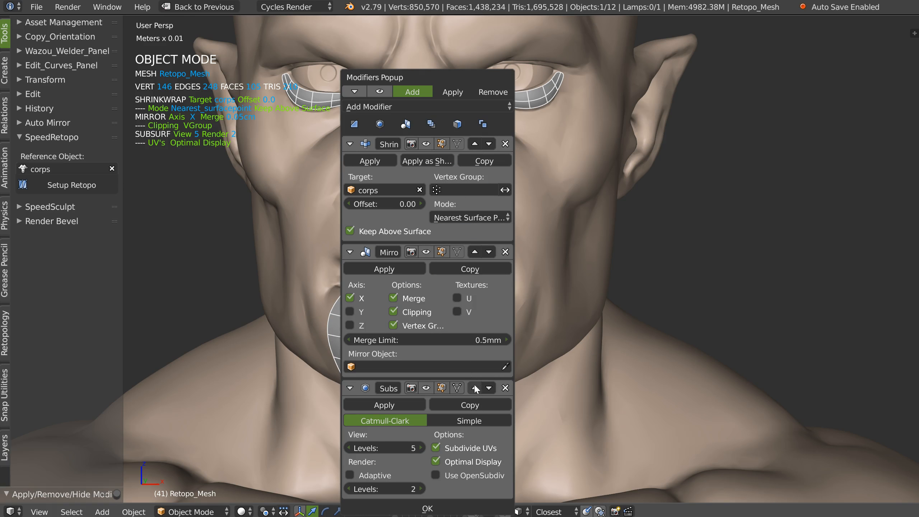
left_click(490, 143)
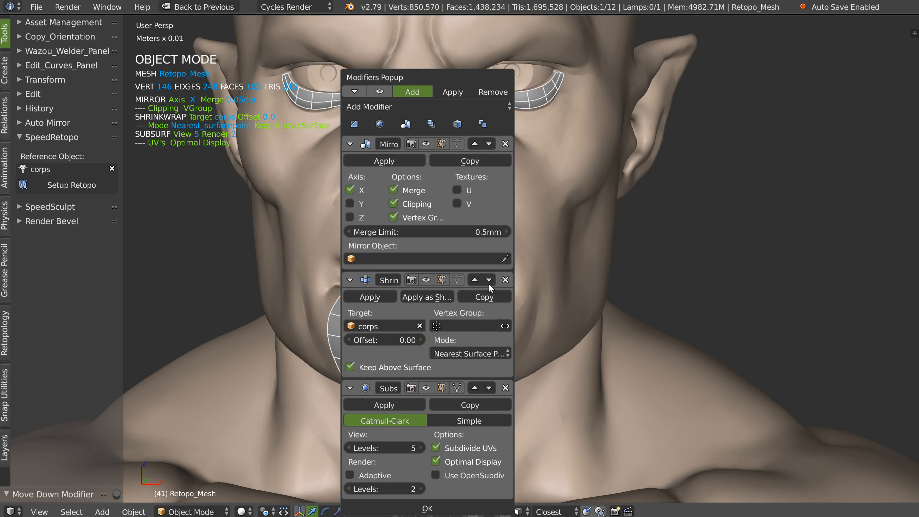
left_click(489, 283)
Switch off the wire display on the subdivided retopo mesh to show a clean shaded surface
mouse_move(491, 271)
middle_mouse_down()
mouse_move(435, 288)
mouse_move(421, 278)
mouse_move(510, 279)
mouse_move(483, 221)
mouse_move(489, 267)
mouse_move(467, 302)
mouse_move(464, 258)
middle_mouse_up()
scroll(435, 289, "up", 3)
key("shift+z")
left_click(535, 292)
key("z")
left_click(405, 312)
right_click(505, 260)
scroll(505, 260, "down", 4)
scroll(391, 285, "down", 2)
middle_click_drag(336, 344, 439, 321)
Toggle the retopo mesh between Object and Edit Mode and inspect the subdivided surface around the mouth
key("Tab")
left_click(446, 238)
key("Tab")
left_click(462, 233)
right_click(494, 290)
key("Tab")
left_click(484, 218)
scroll(485, 235, "up", 2)
scroll(496, 262, "up", 4)
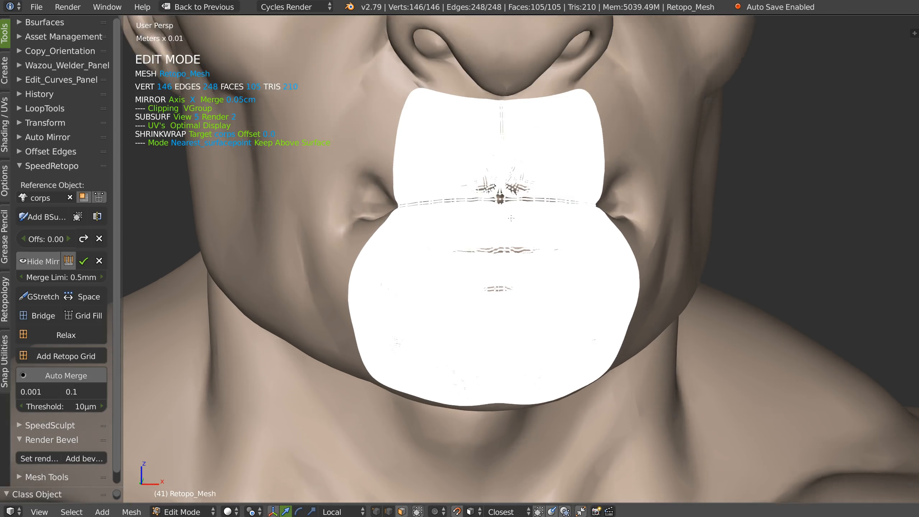
Set the Subsurf modifier's view level to 2 on the retopo mesh
scroll(498, 278, "down", 1)
key("space")
left_click(580, 327)
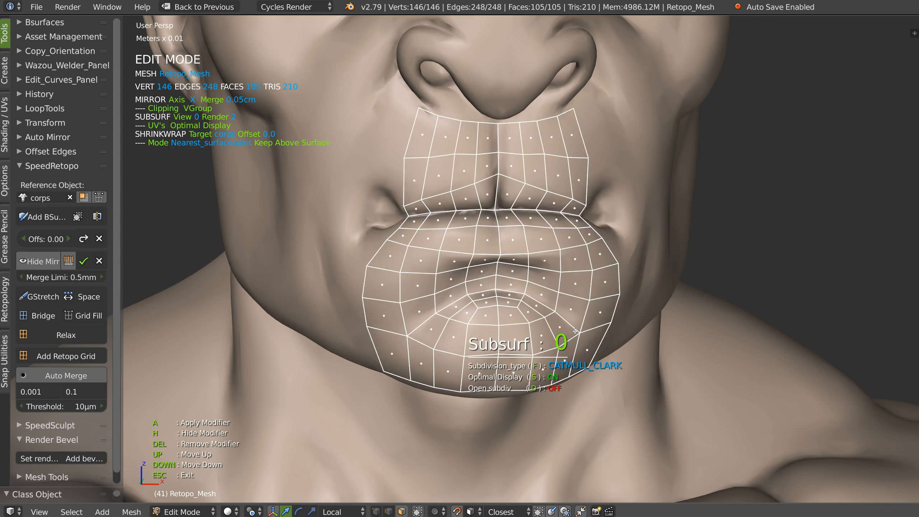
scroll(668, 336, "up", 1)
left_click(653, 335)
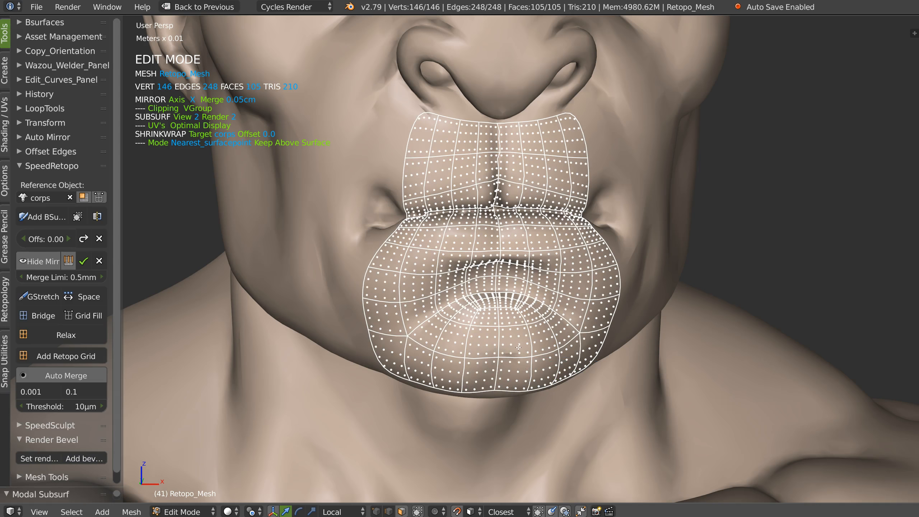
Return to Object Mode and examine the subdivided retopo mesh on the orc's face and torso
key("Tab")
middle_click_drag(507, 268, 474, 279)
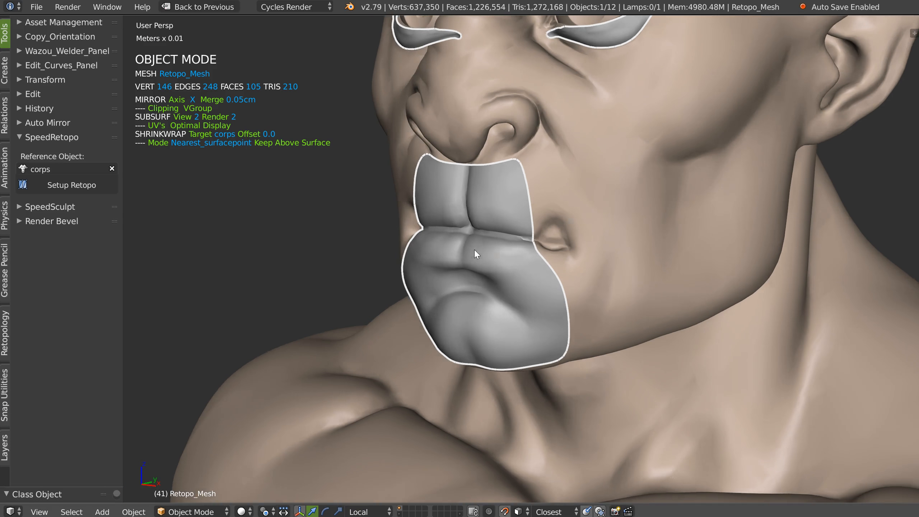
scroll(474, 251, "down", 6)
middle_click_drag(504, 246, 536, 188)
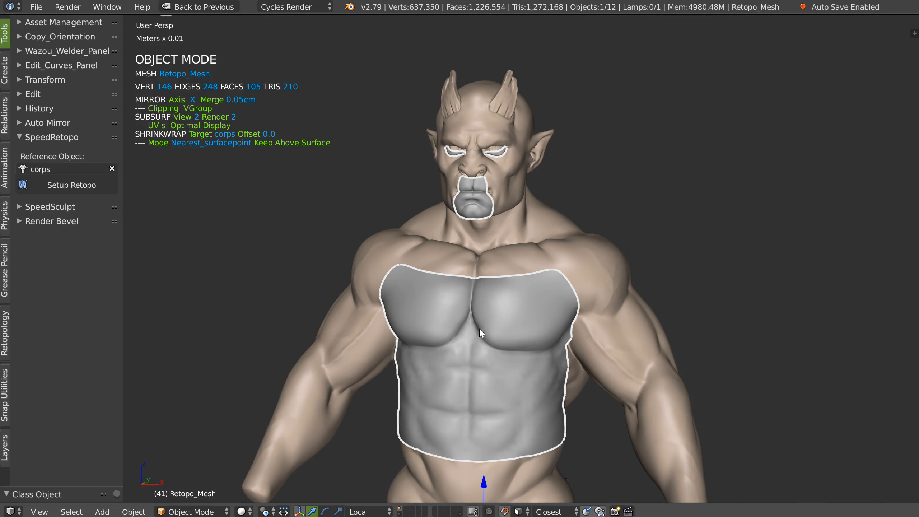
scroll(445, 253, "down", 2)
scroll(480, 170, "down", 3)
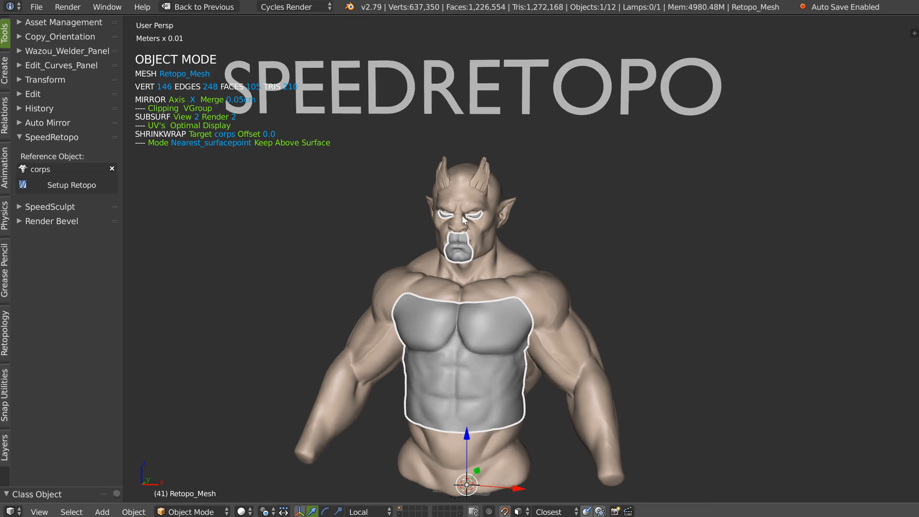
scroll(436, 214, "up", 1)
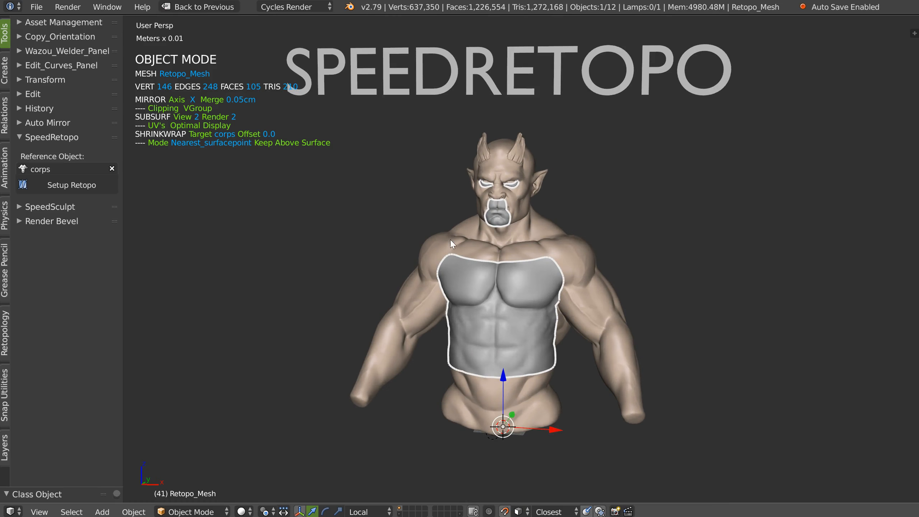
Open the User Preferences, look through the enabled add-ons and close the preferences
left_click(36, 7)
left_click(68, 162)
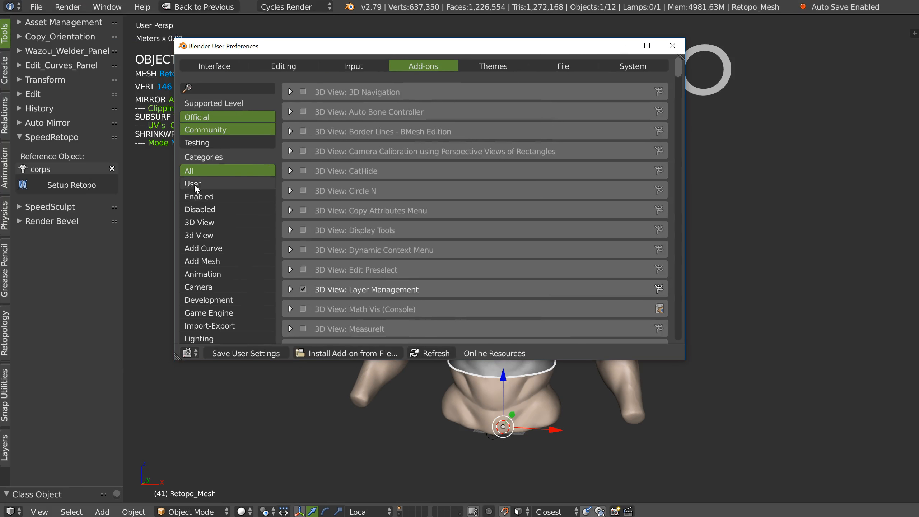
left_click(198, 196)
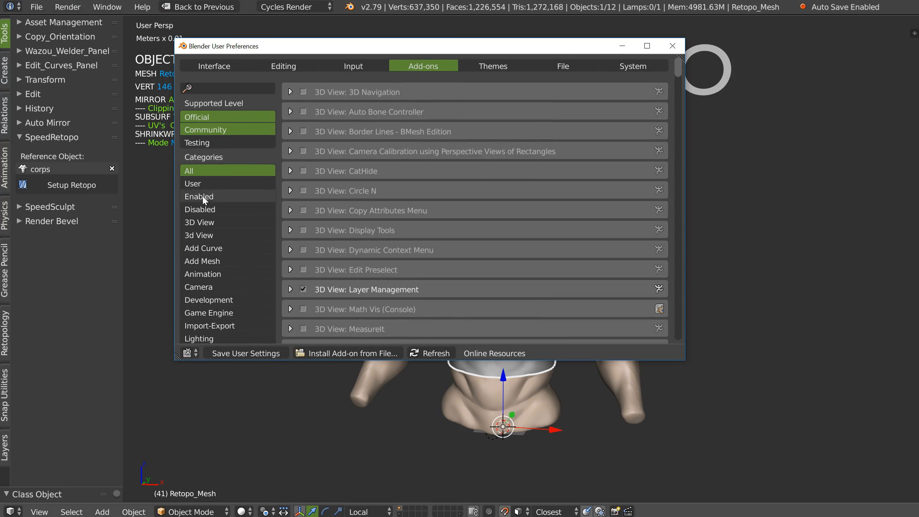
scroll(312, 141, "down", 5)
scroll(362, 163, "up", 5)
scroll(428, 183, "down", 4)
scroll(427, 183, "down", 12)
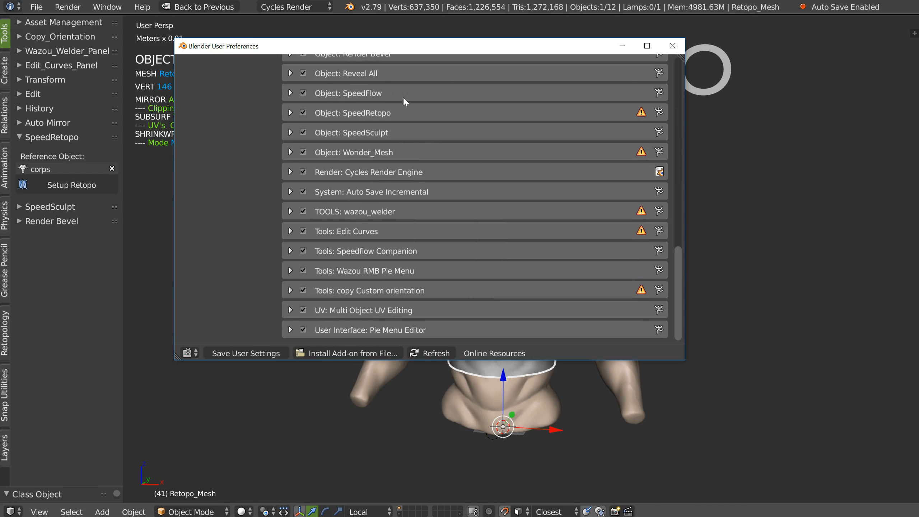
scroll(428, 183, "up", 15)
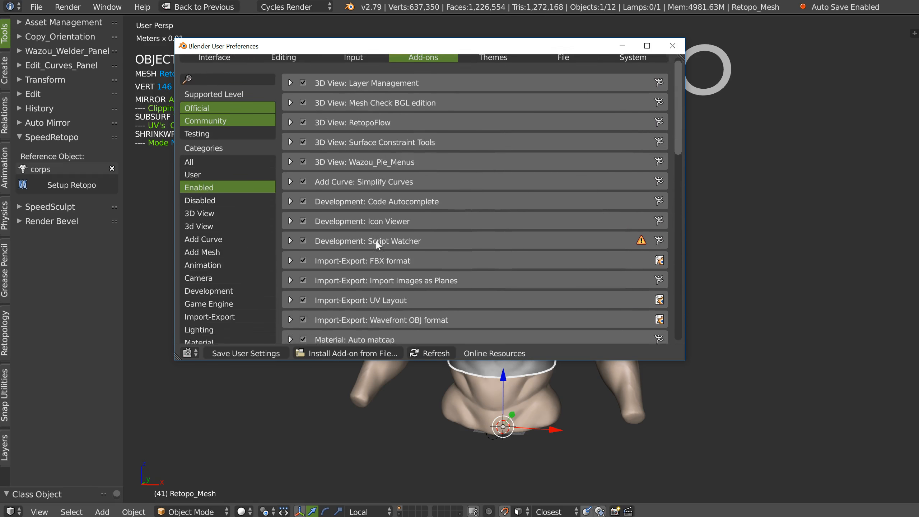
left_click(673, 46)
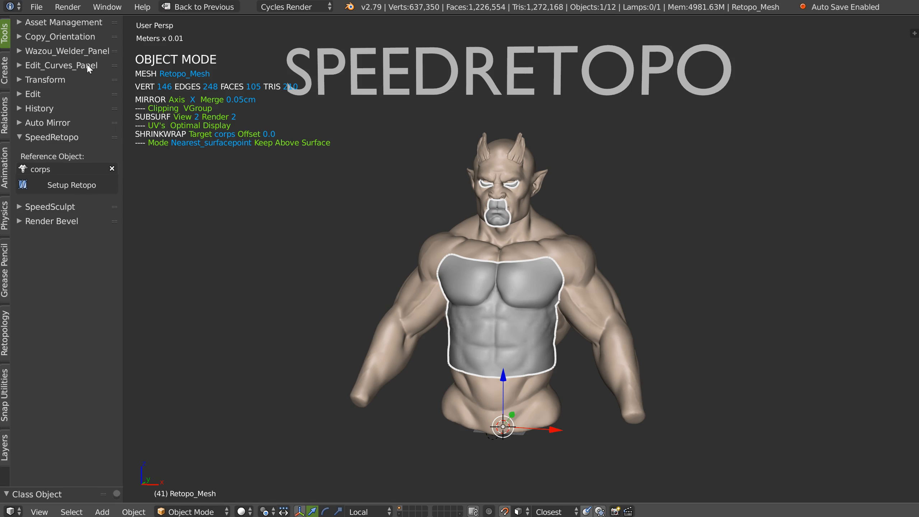
Expand the Asset Management section and review the retopo mesh on the full orc bust
left_click(57, 23)
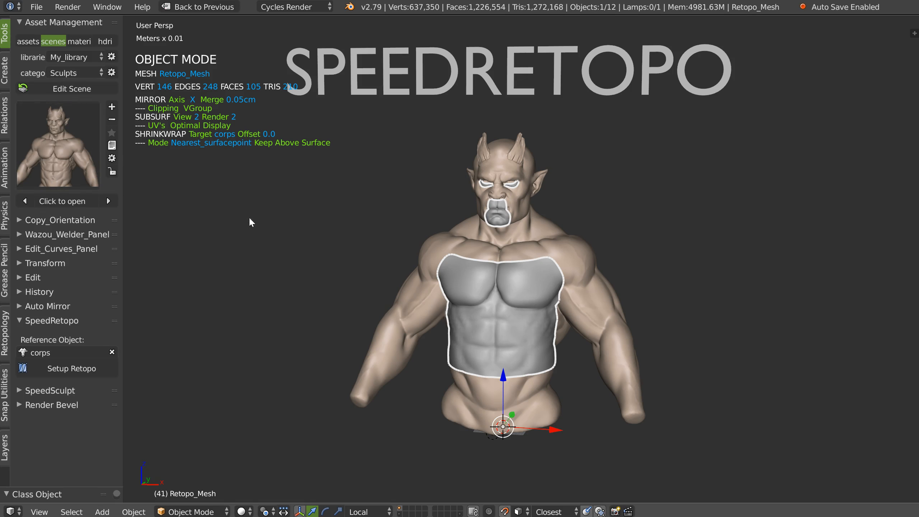
scroll(525, 312, "up", 2)
middle_click_drag(543, 300, 509, 288, "shift")
scroll(519, 274, "up", 1)
middle_click_drag(541, 228, 508, 244)
scroll(519, 244, "down", 1)
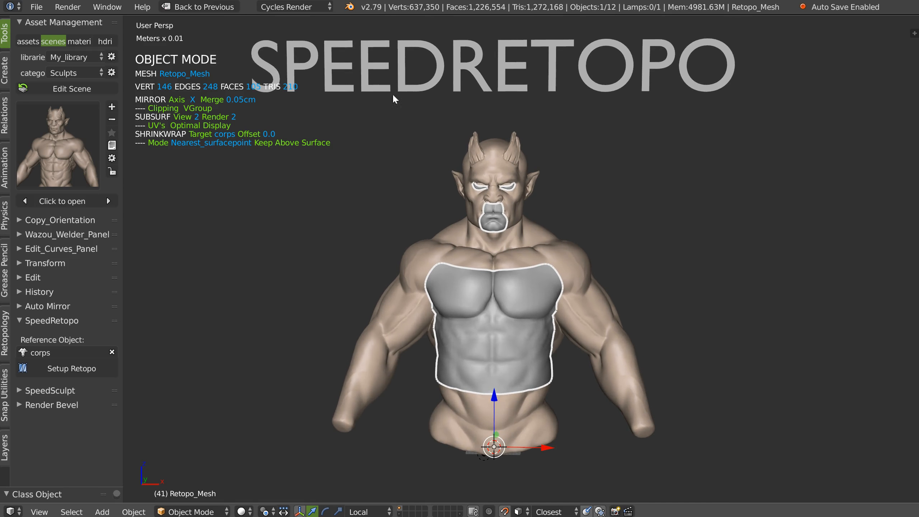
middle_click_drag(456, 287, 456, 277)
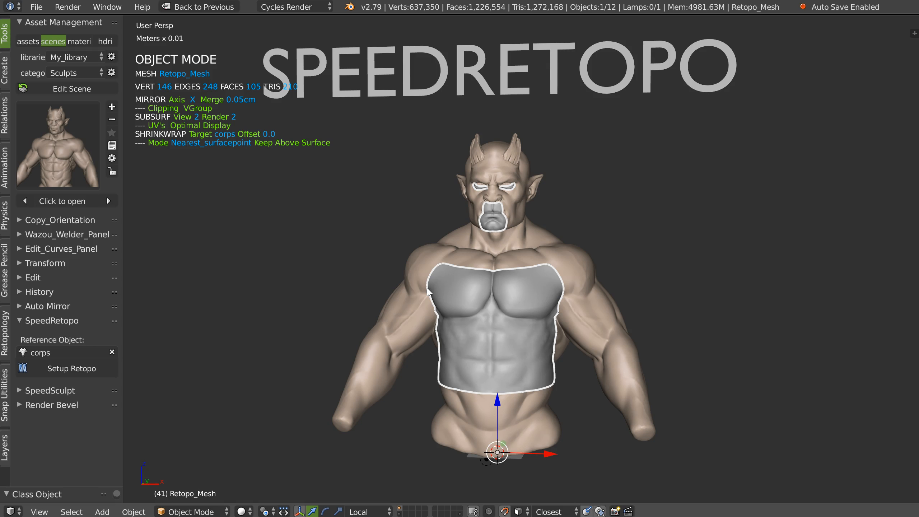
mouse_move(477, 324)
middle_mouse_down()
mouse_move(465, 337)
mouse_move(484, 333)
mouse_move(469, 343)
mouse_move(470, 329)
mouse_move(490, 329)
middle_mouse_up()
left_click(102, 512)
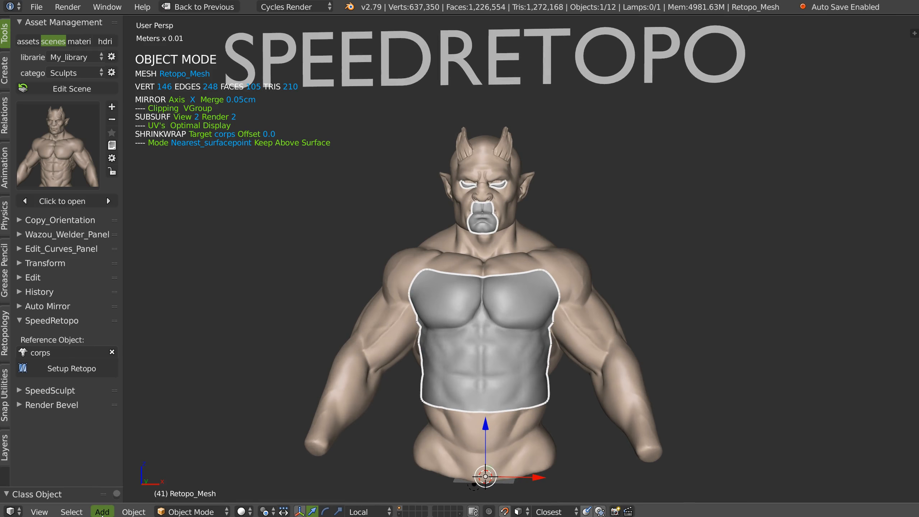